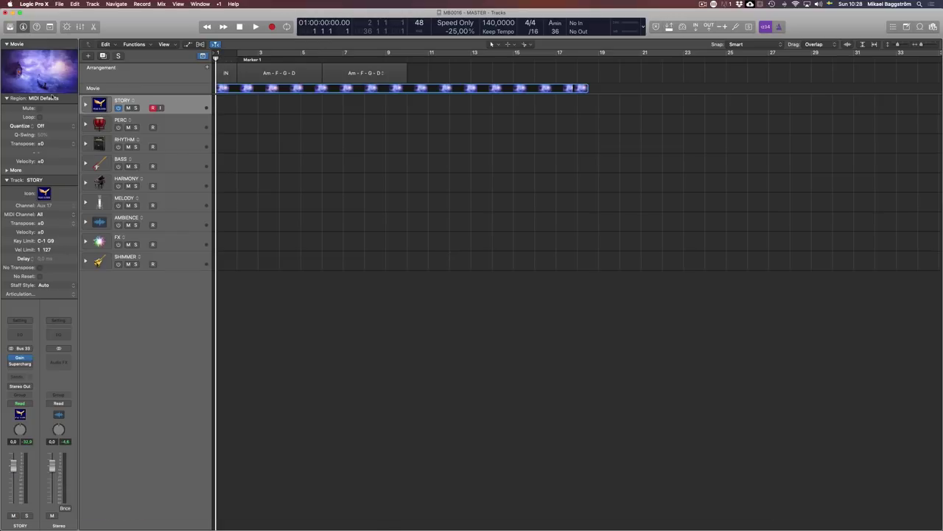
Play the imported music video footage in its own movie window and close it.
double_click(45, 71)
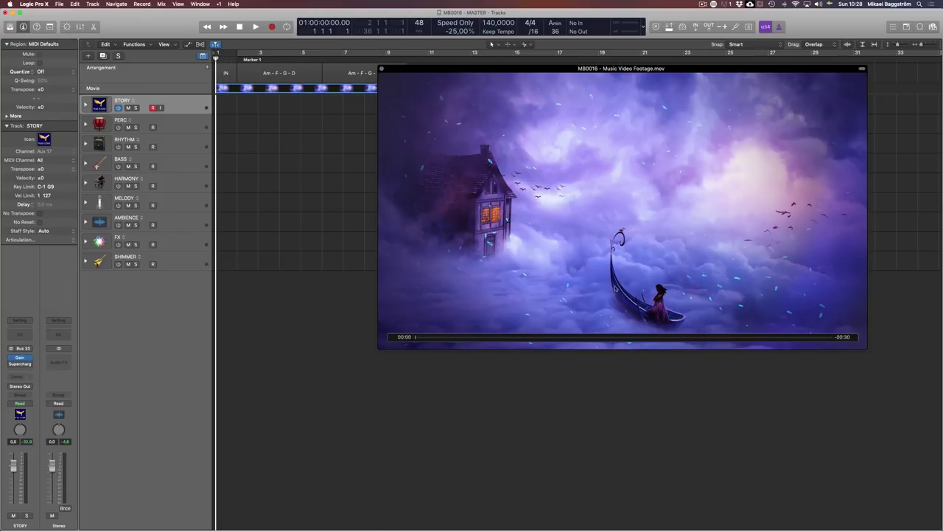
key("space")
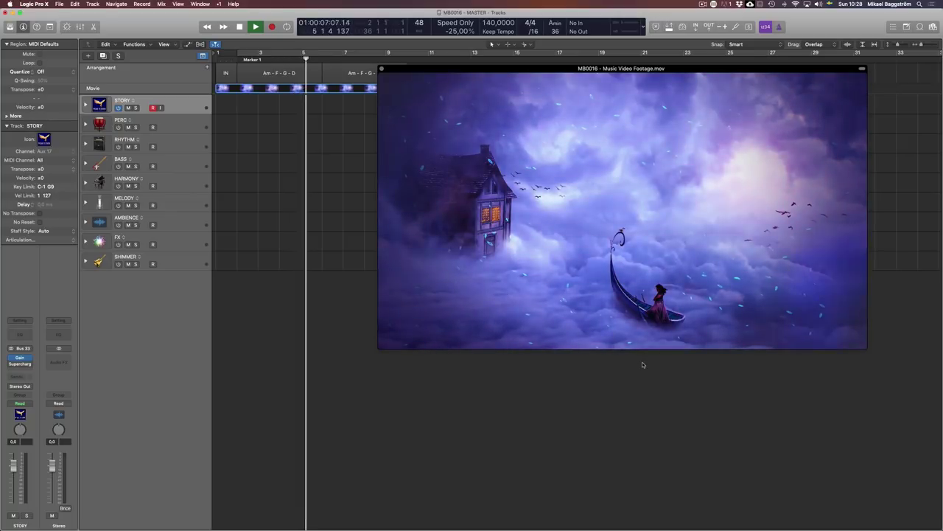
mouse_move(509, 194)
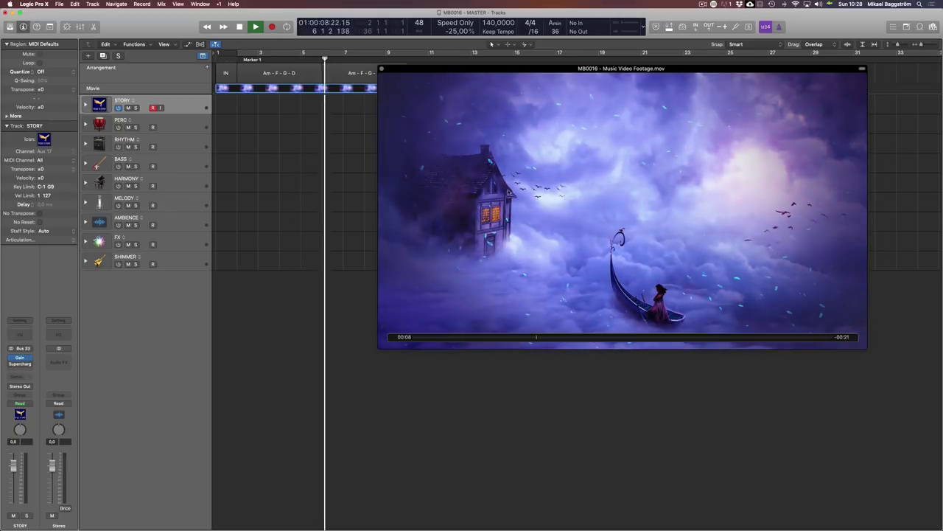
left_click(382, 67)
key("space")
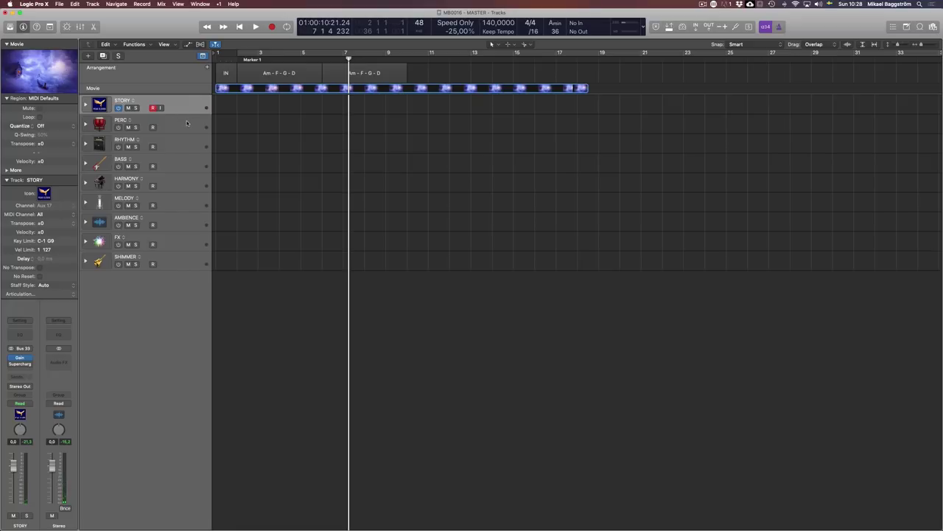
Expand the AMBIENCE track stack and select its Alchemy track.
left_click(186, 123)
left_click(184, 142)
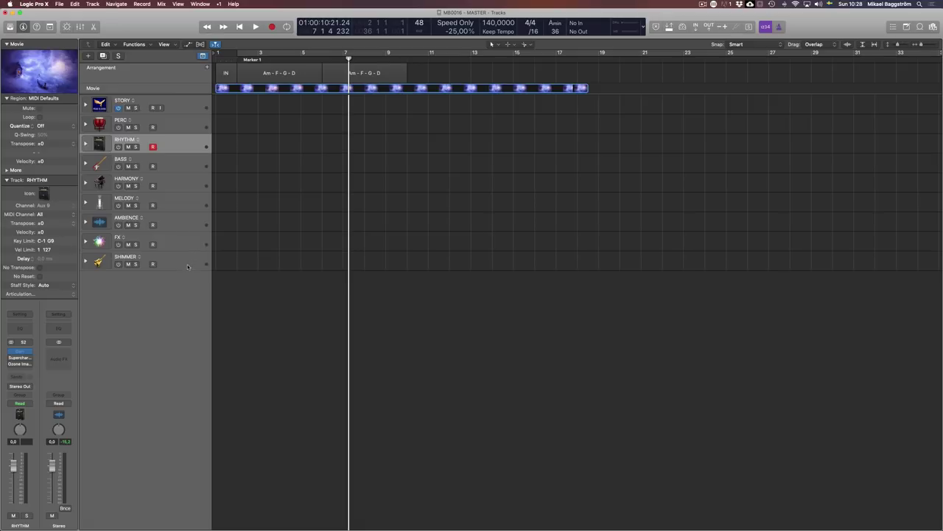
left_click(189, 218)
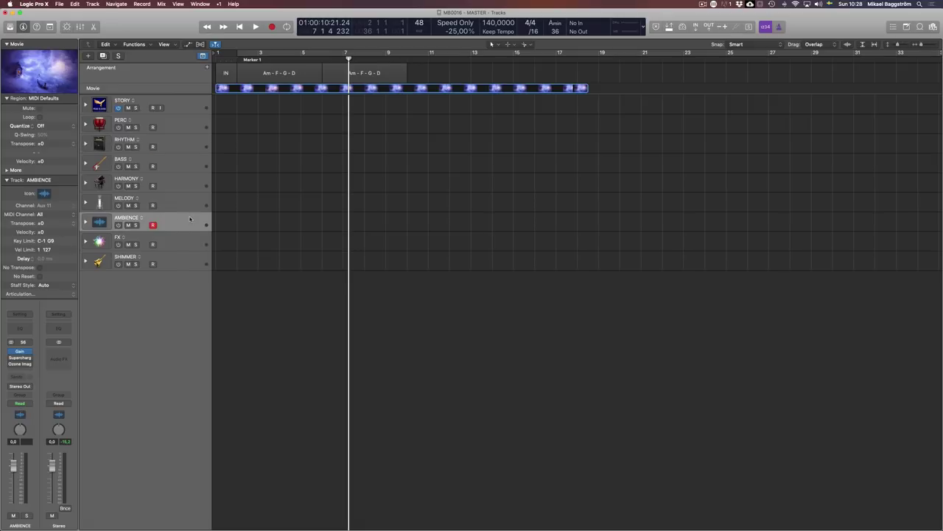
left_click(85, 223)
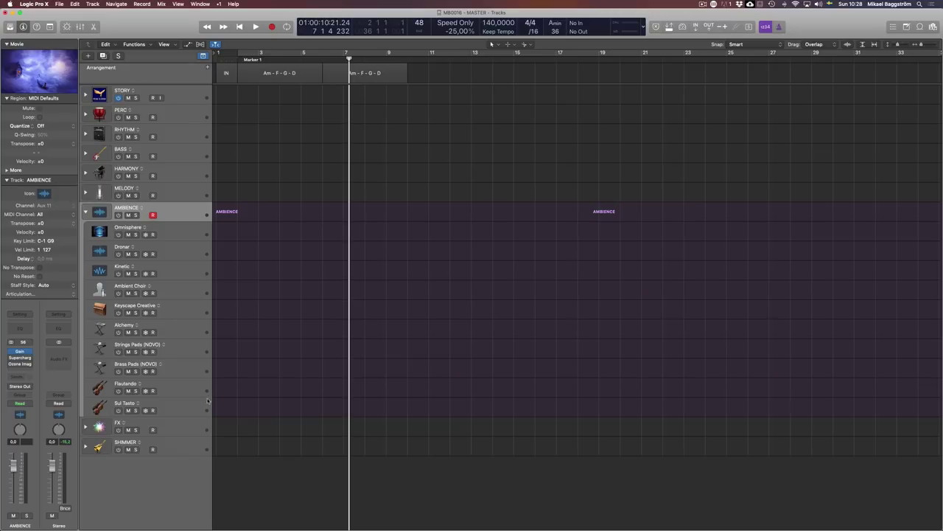
left_click(191, 331)
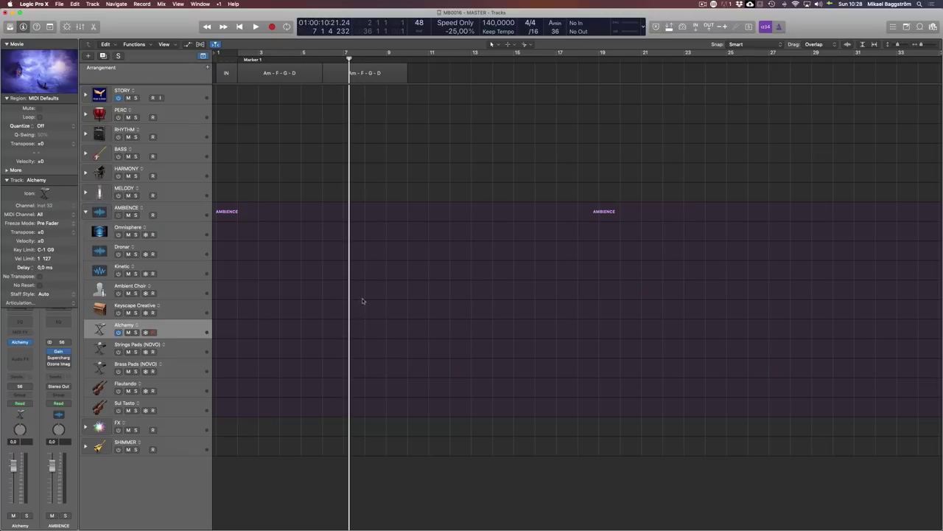
View the Alchemy instrument with the Endless Beauty pad preset and close its window.
key("v")
left_click_drag(389, 20, 600, 38)
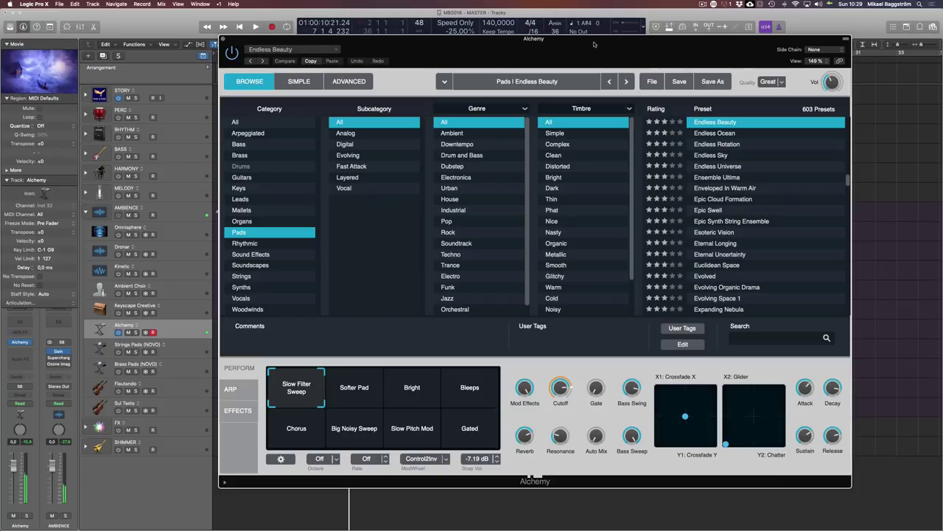
key("super+w")
Record a sustained two-note octave on the Alchemy track starting at bar 2.
key("alt+comma")
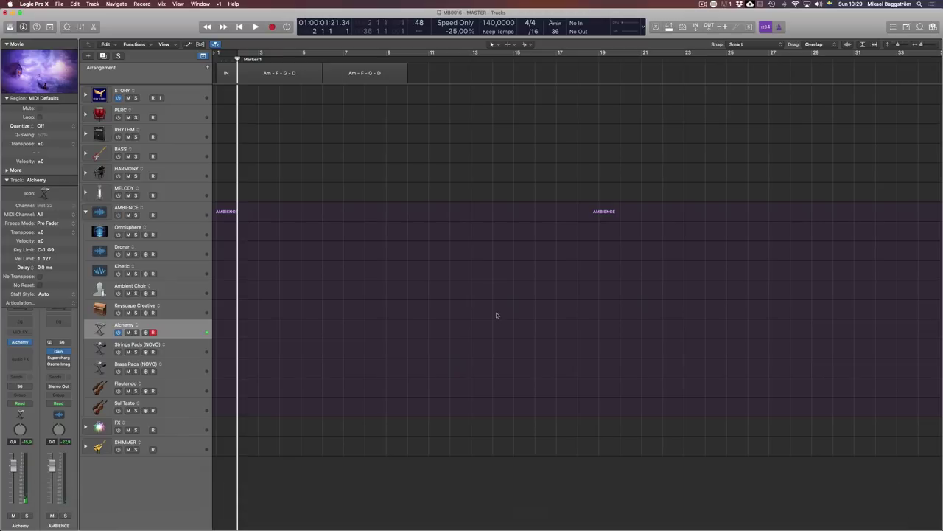
key("r")
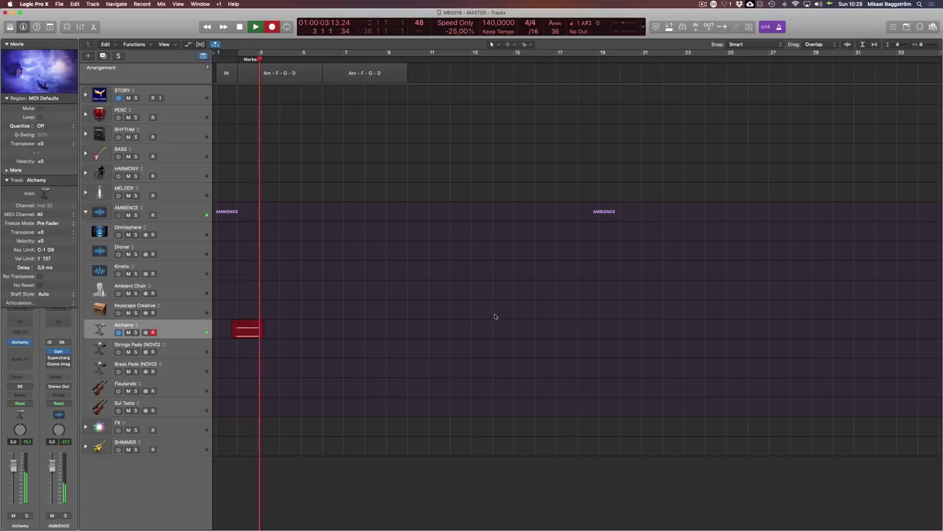
key("space")
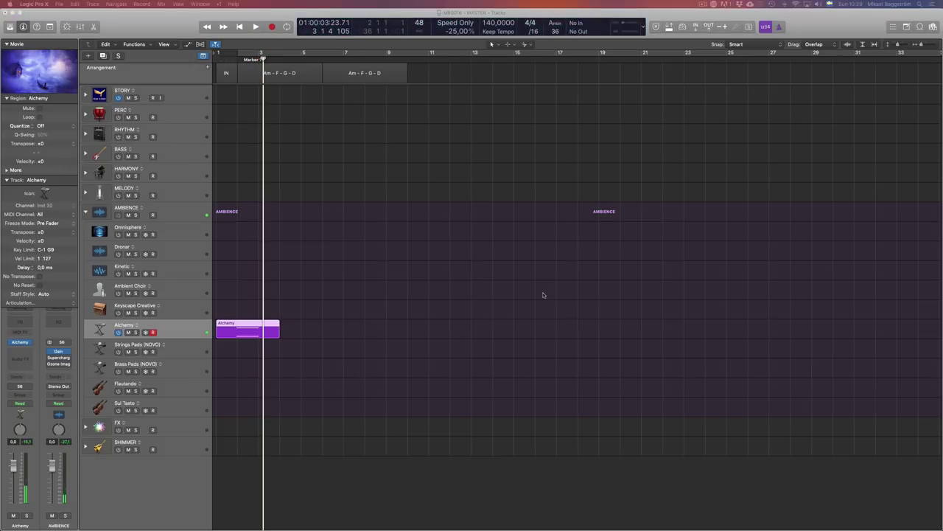
Set both recorded notes in the Alchemy region to a fixed length using the 1/1 Note transform preset.
left_click(543, 295)
left_click_drag(314, 316, 224, 390)
left_click(470, 309)
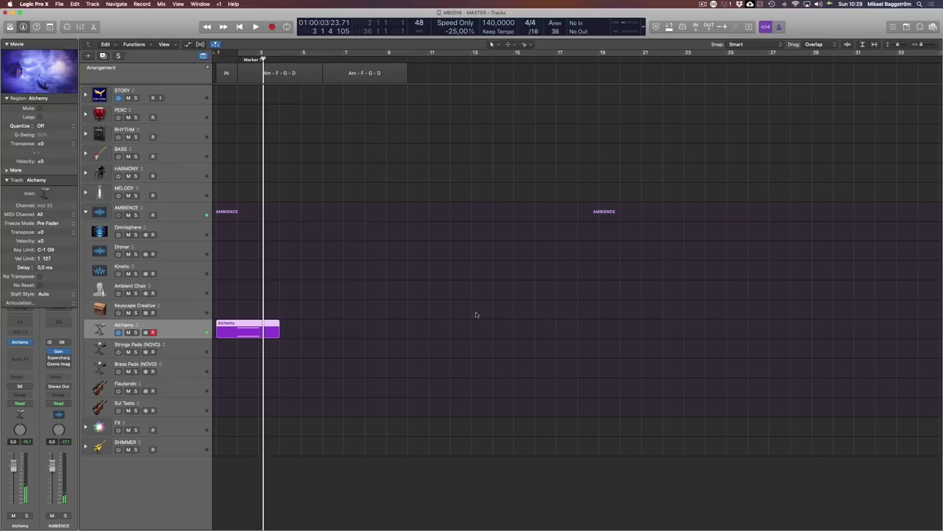
key("p")
left_click_drag(523, 180, 576, 455)
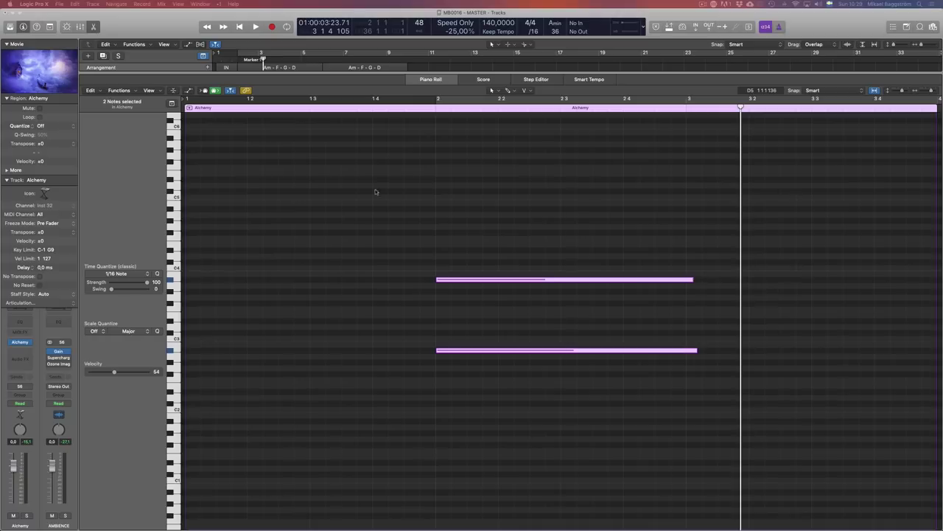
key("super+9")
left_click(465, 202)
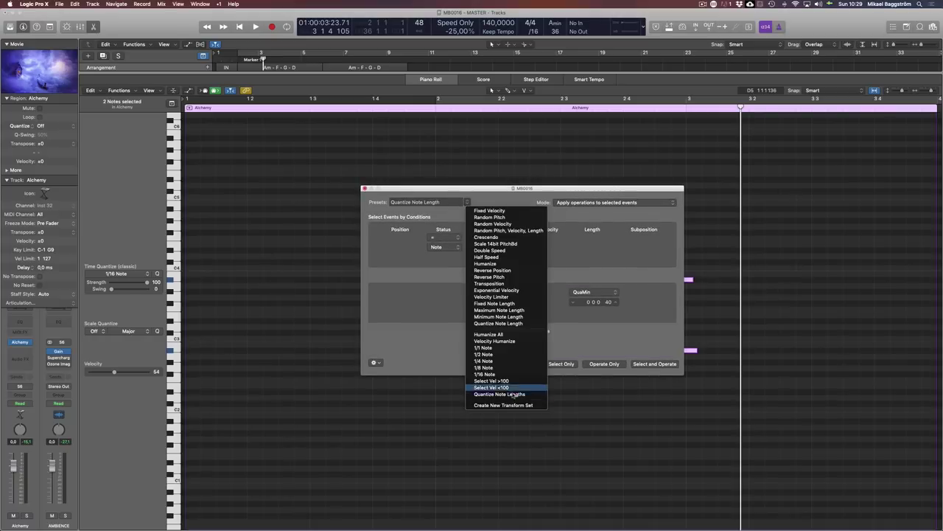
left_click(507, 349)
left_click(604, 364)
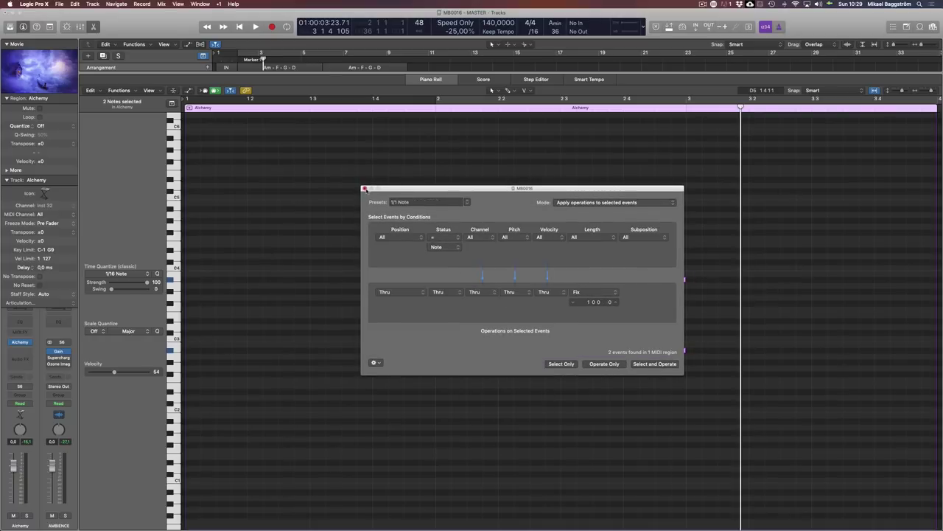
left_click(364, 188)
key("p")
Trim the Alchemy region to the single bar between bars 2 and 3 and stretch it to end at bar 10.
left_click(290, 332)
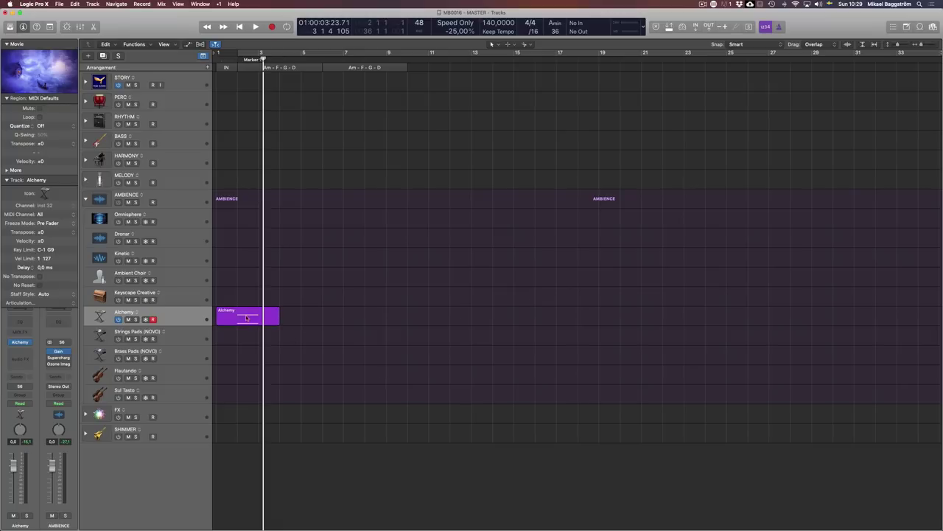
left_click(265, 319)
key("comma")
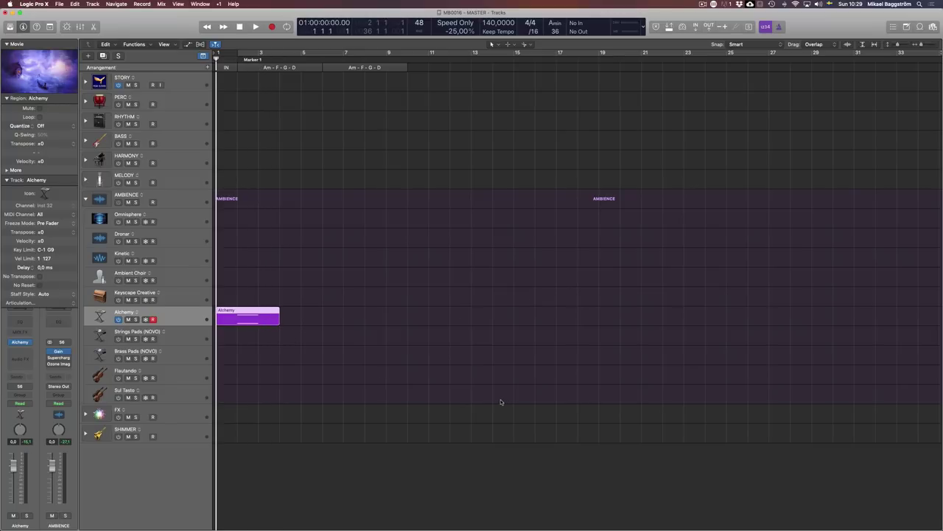
key("super+t")
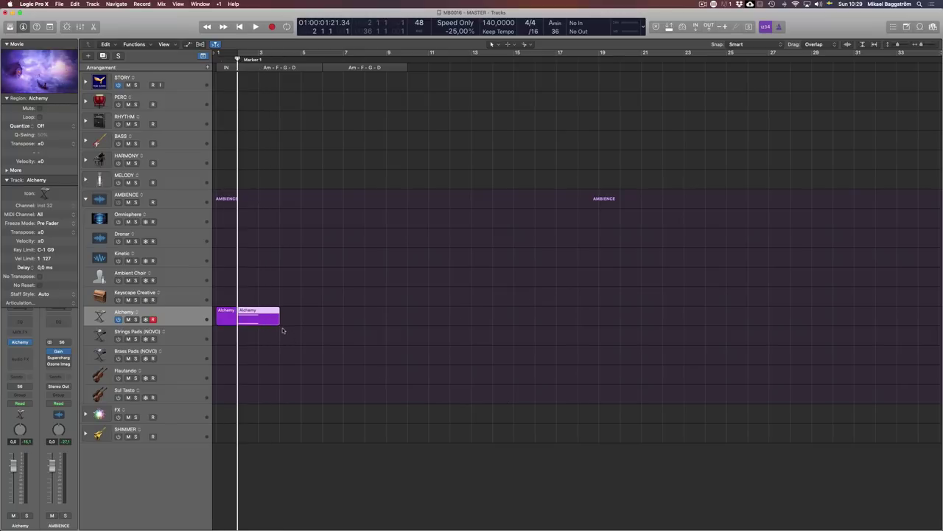
key("period")
key("super+t")
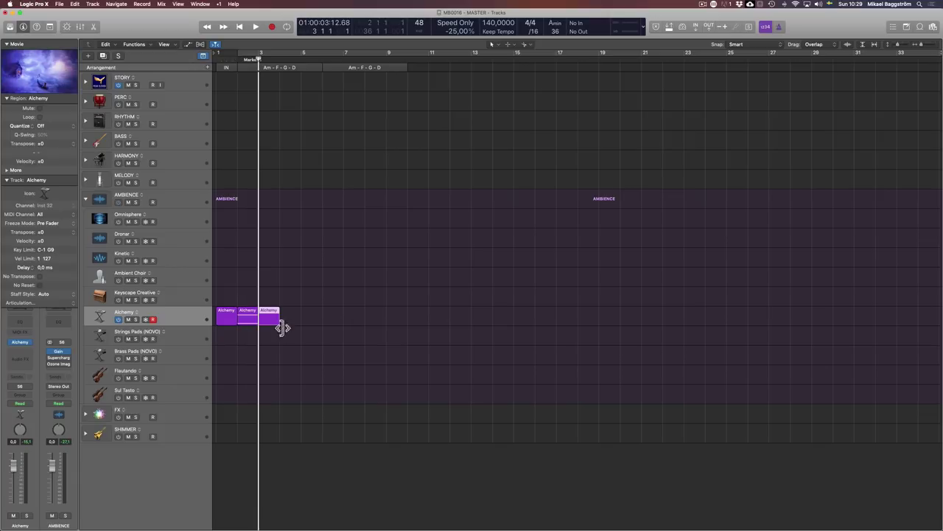
key("Delete")
left_click_drag(259, 322, 410, 343)
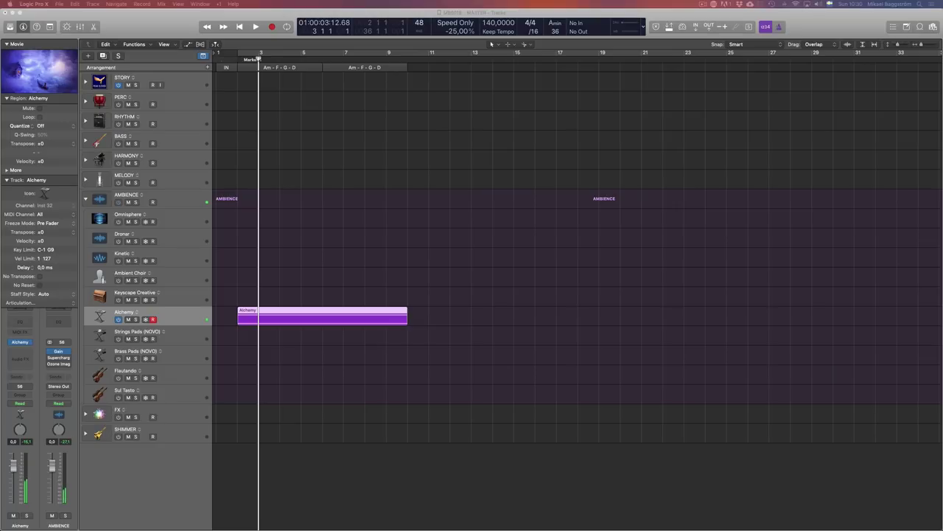
left_click(725, 234)
Set the project tempo to 70 and play back the Alchemy region.
key("space")
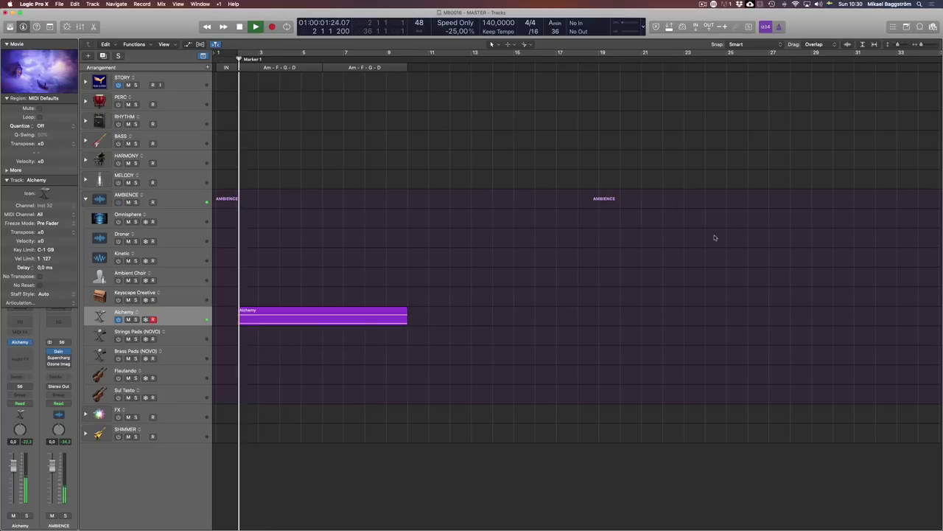
key("space")
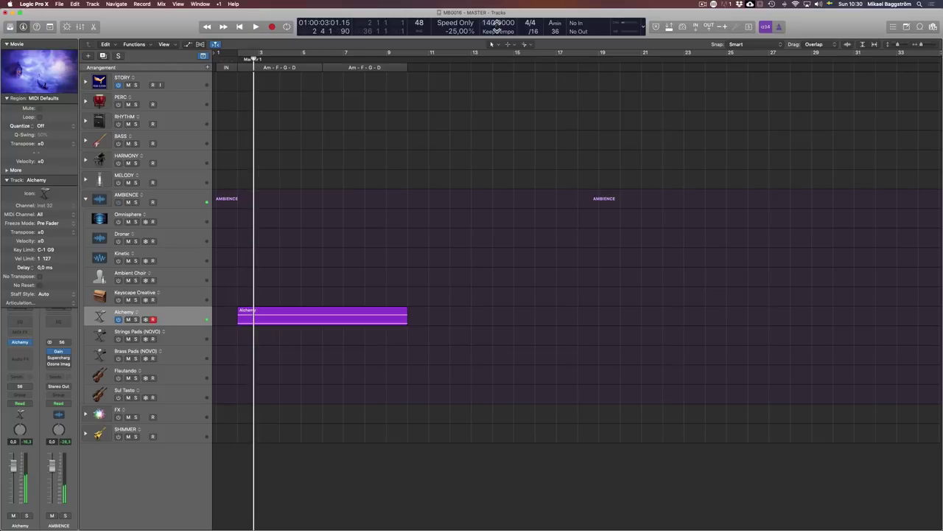
double_click(498, 28)
type("70")
key("Return")
key("space")
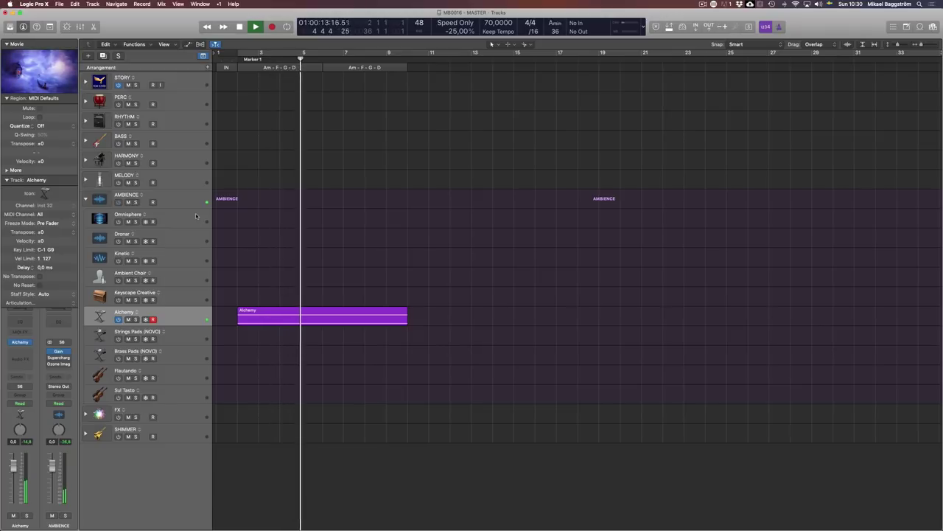
key("space")
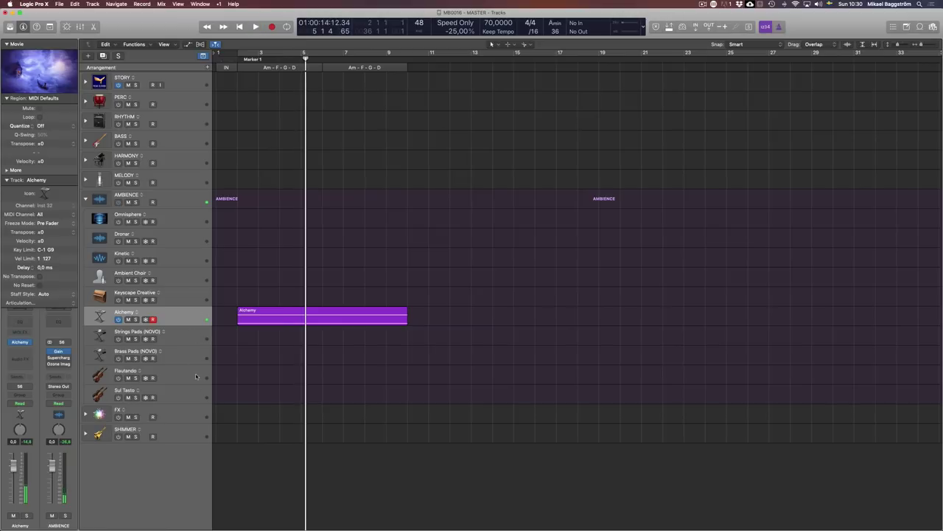
Select the Kinetic track in the AMBIENCE stack and redisplay the global tracks.
left_click(162, 380)
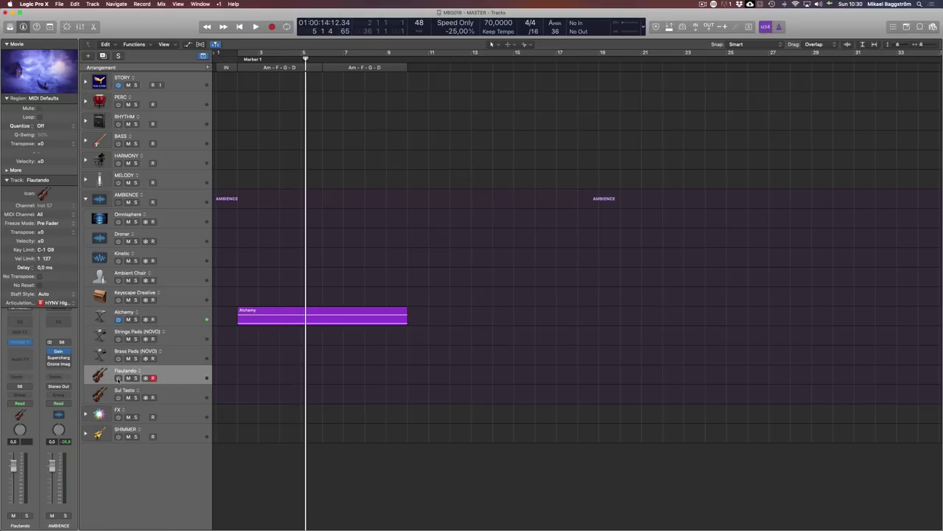
left_click(180, 262)
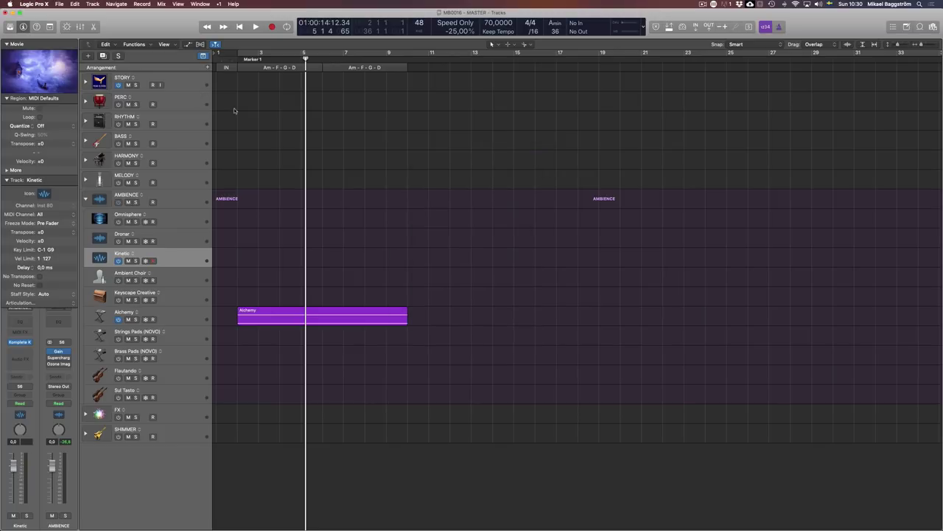
key("g")
key("g")
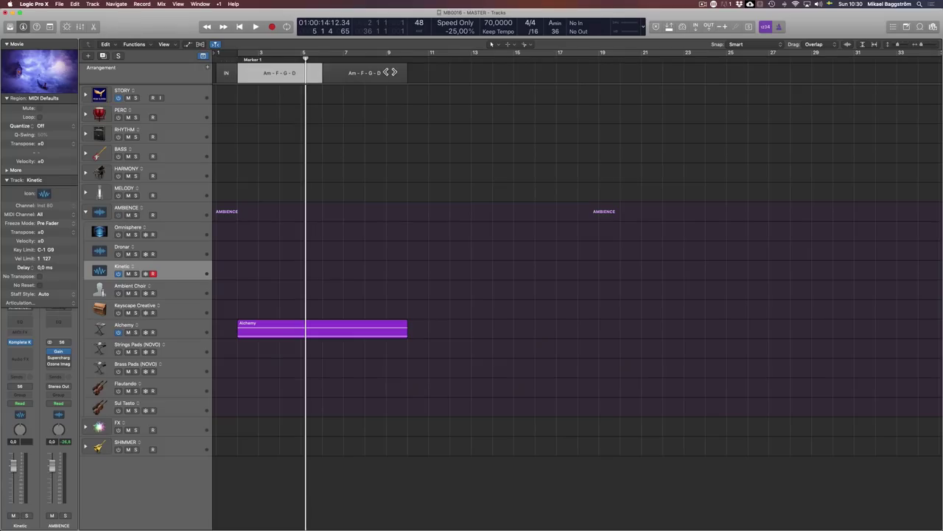
Try to remove the second Am - F - G - D arrangement marker.
left_click(384, 73)
key("super+z")
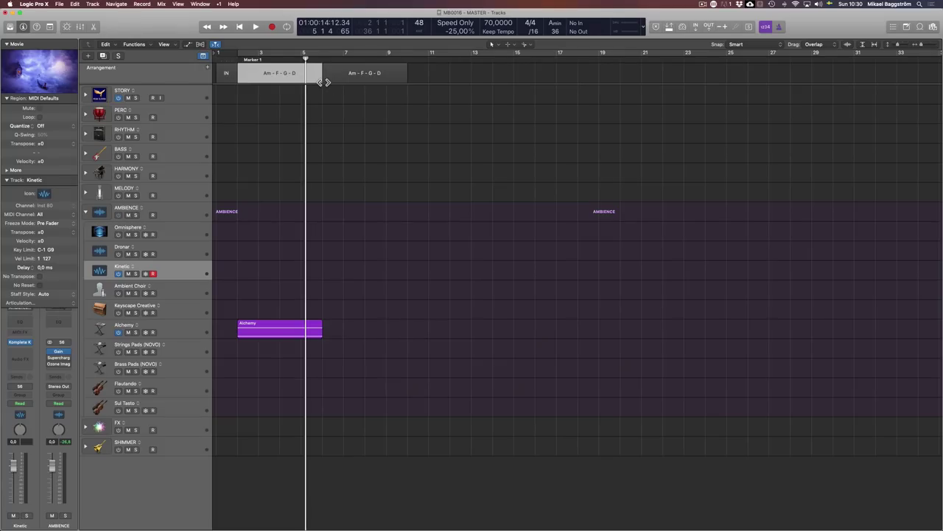
left_click_drag(323, 83, 324, 83)
Suspend the arrangement content connection and replace the two Am - F - G - D markers with one spanning bars 2 to 10.
left_click(125, 69)
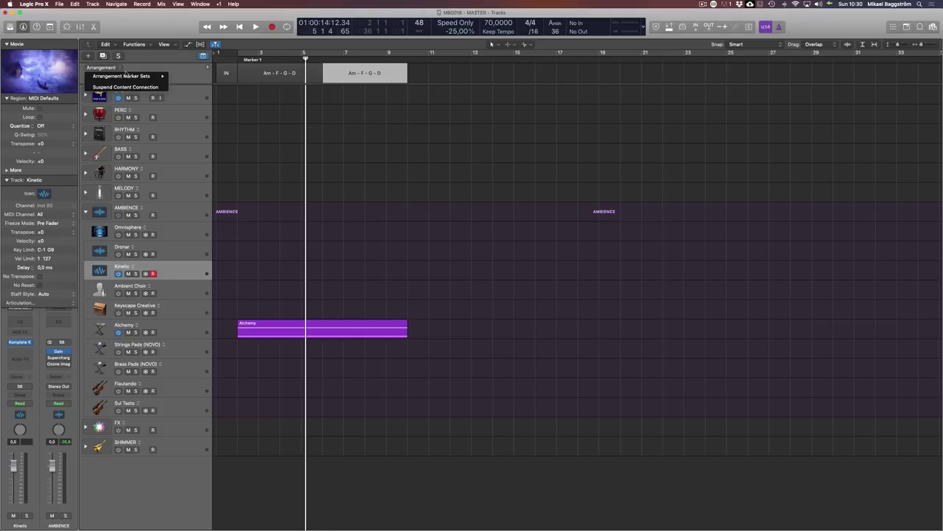
left_click(137, 87)
left_click(350, 76)
left_click(321, 77)
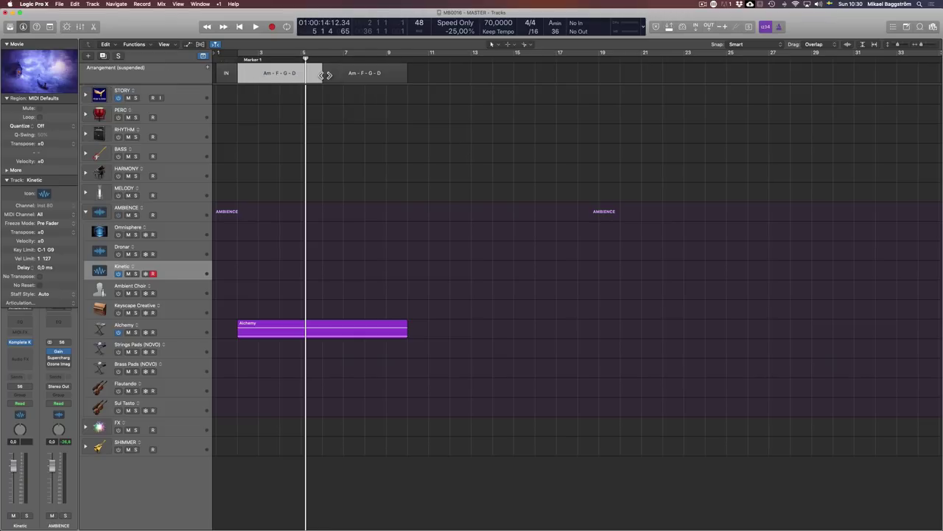
left_click(332, 78)
left_click(332, 79)
key("BackSpace")
left_click_drag(327, 81, 413, 96)
Rename the arrangement marker spanning bars 2 to 10 as Bb.
left_click(328, 76)
left_click(335, 116)
key("BackSpace")
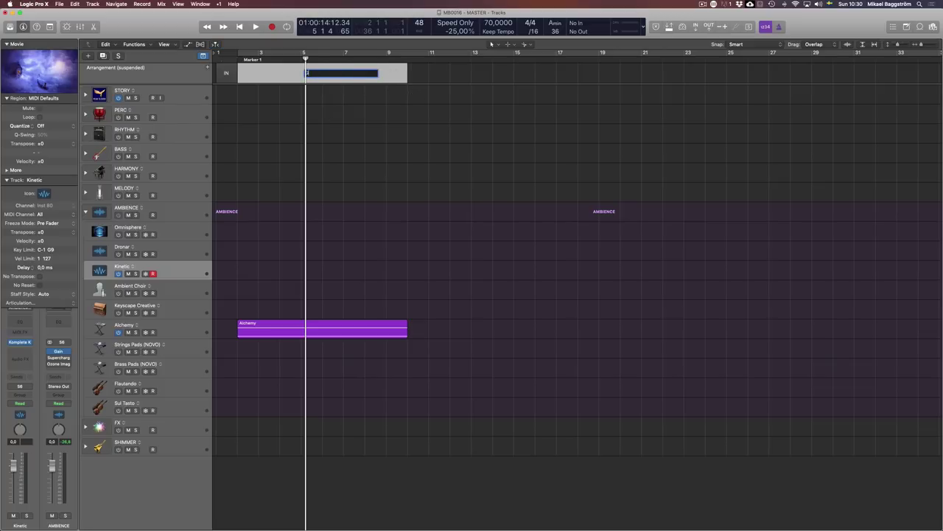
type("Bb")
key("Return")
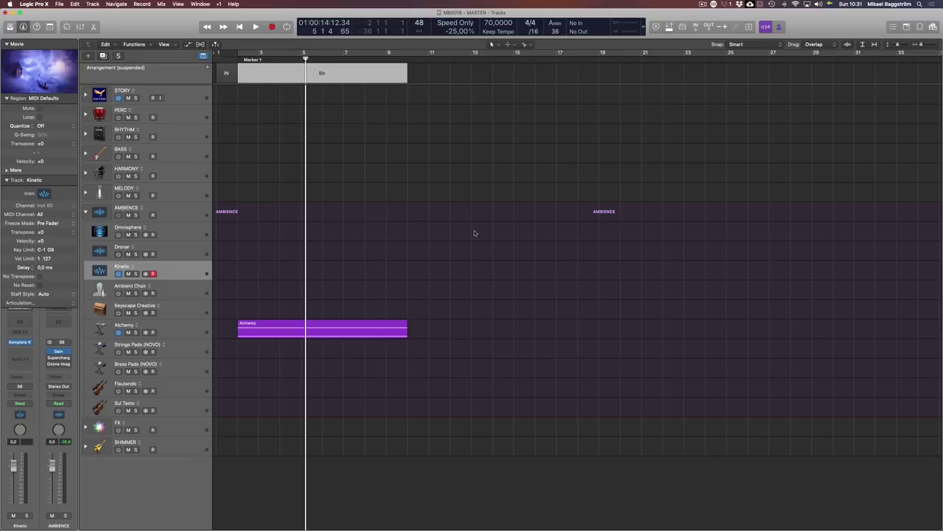
Return the playhead to bar 2 and expand the HARMONY track stack.
left_click(508, 261)
key("Return")
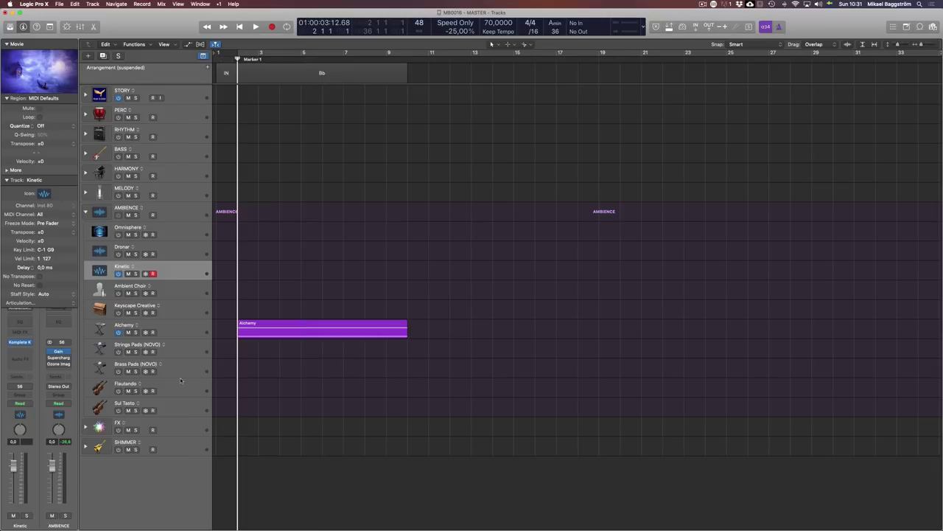
left_click(84, 173)
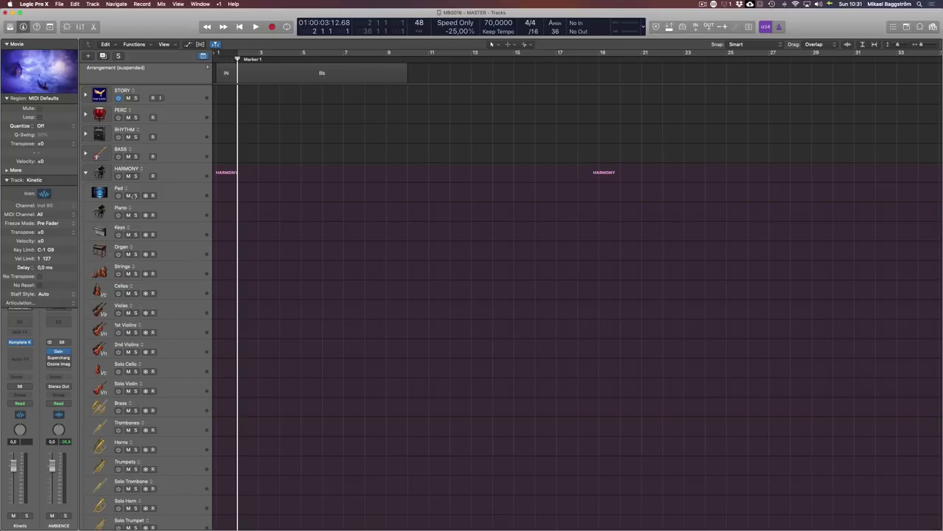
Record a sustained pad performance on the Pad track from bar 2 to bar 10.
left_click(85, 172)
left_click(85, 173)
left_click(188, 198)
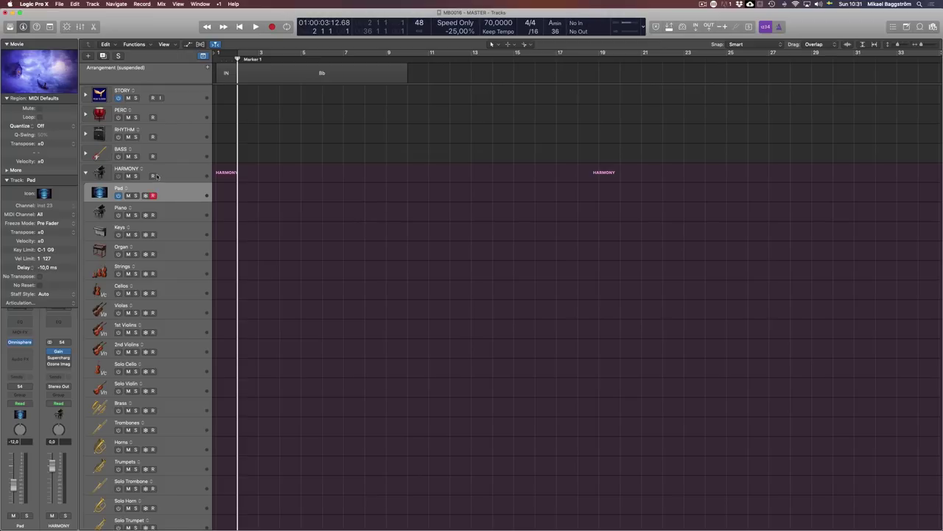
left_click(190, 171)
left_click(190, 193)
key("r")
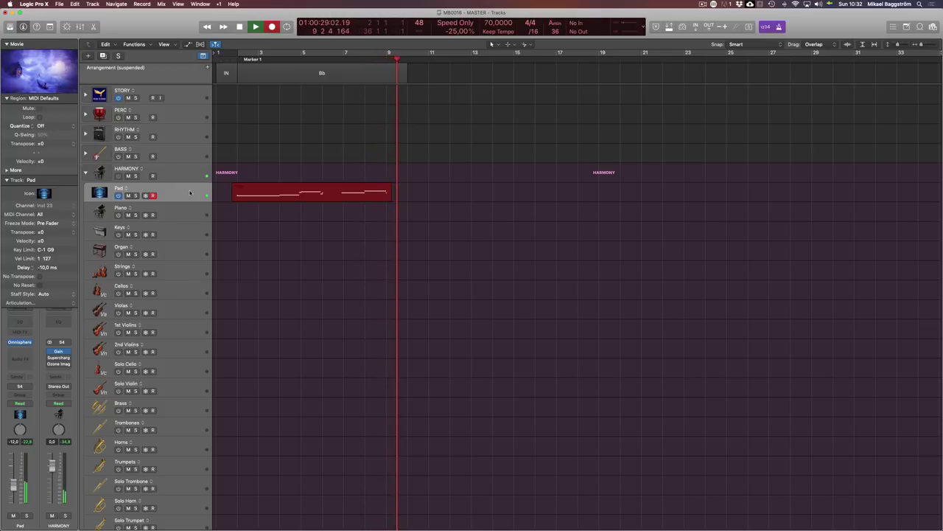
key("space")
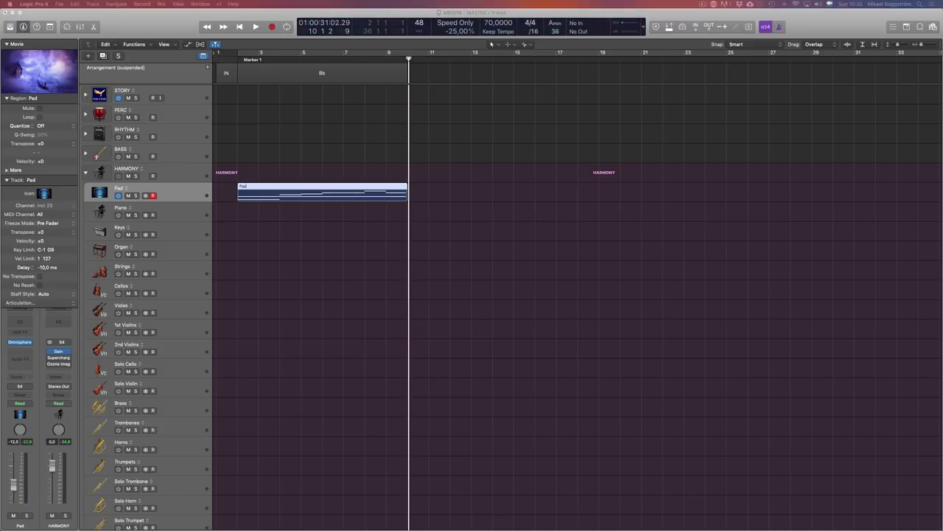
Open the recorded Pad region in the Piano Roll and select all its notes.
left_click(617, 371)
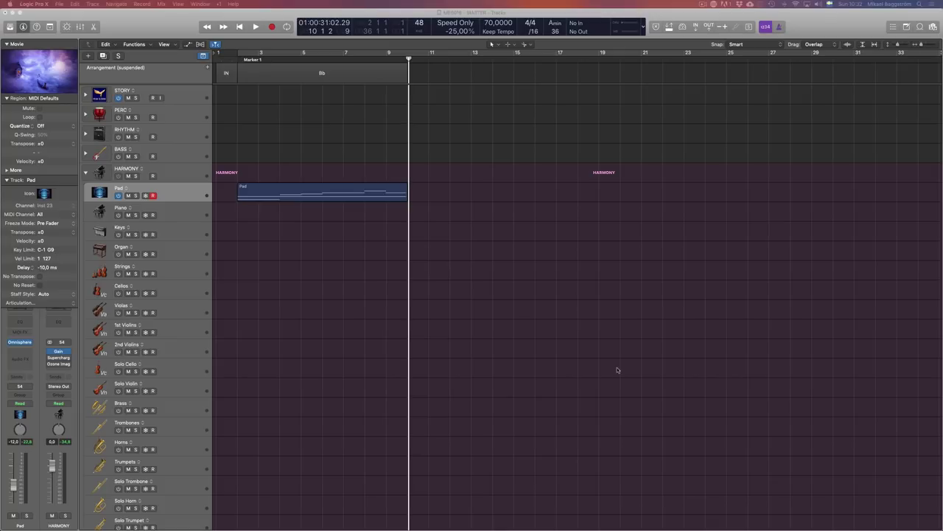
key("e")
key("e")
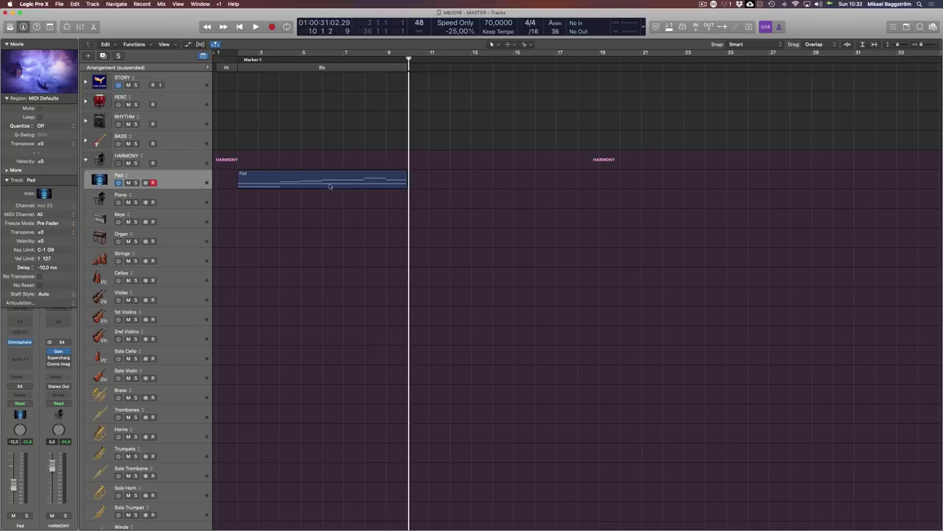
left_click(331, 185)
key("e")
key("super+a")
scroll(420, 249, "right", 3)
scroll(420, 249, "left", 5)
scroll(472, 269, "right", 2)
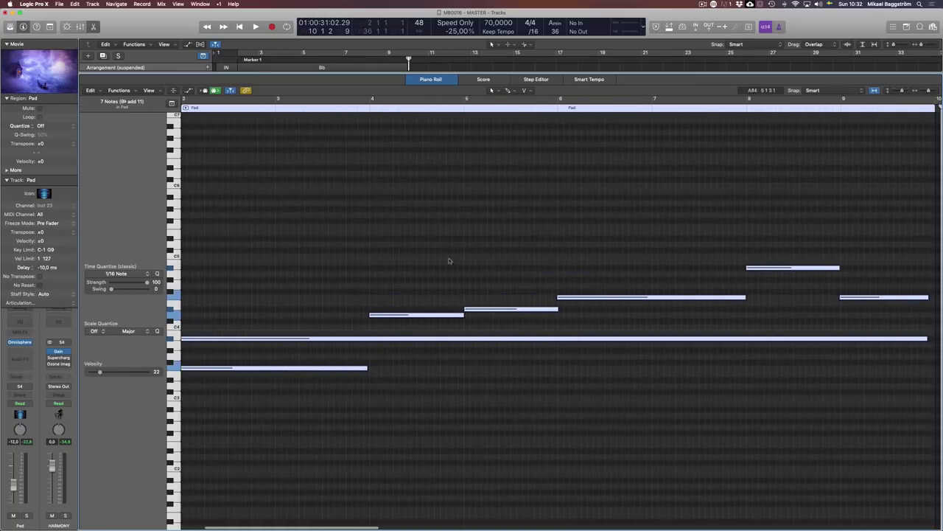
scroll(421, 246, "up", 3)
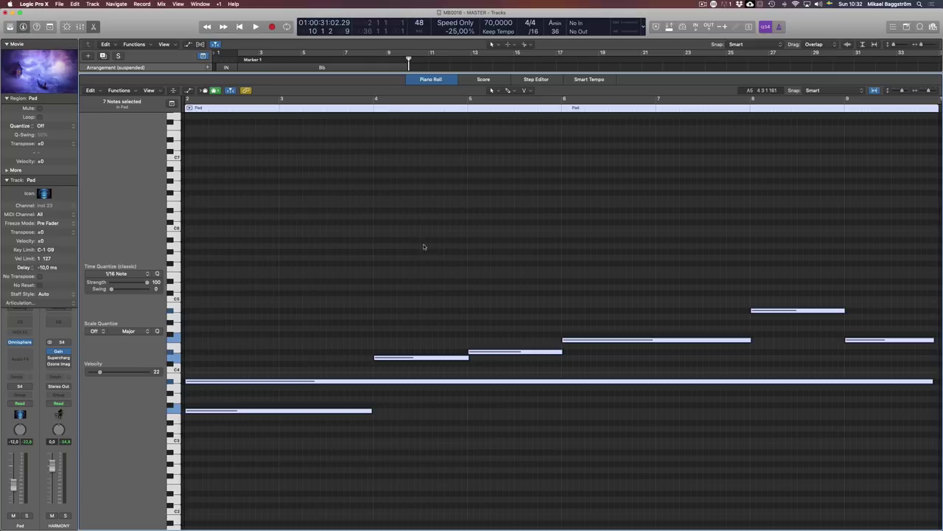
scroll(693, 482, "down", 3)
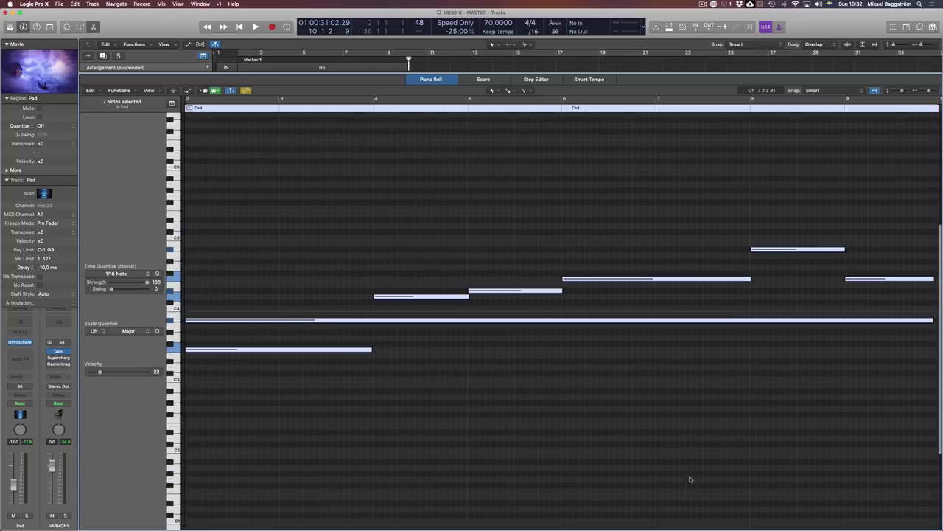
Apply the Quantize Note Lengths transform preset to the selected Pad notes, then deselect them.
key("super+9")
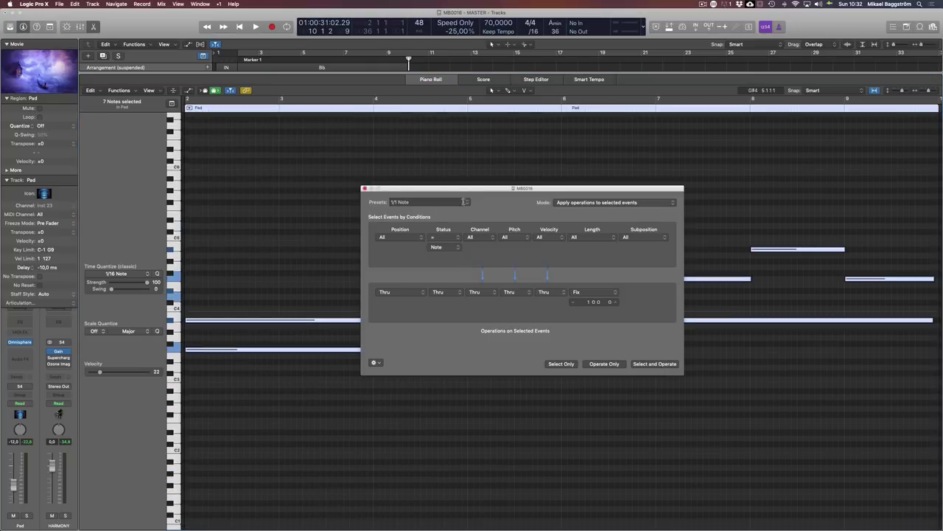
left_click(465, 202)
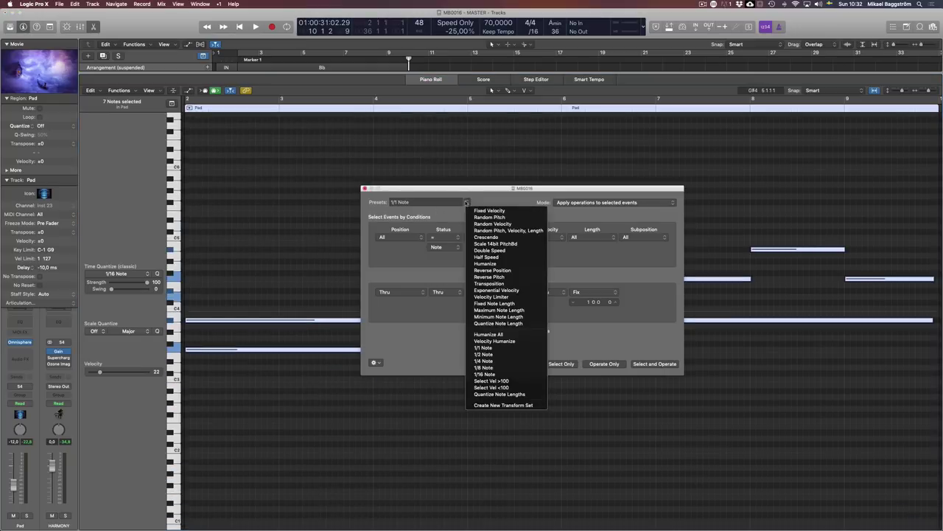
left_click(522, 394)
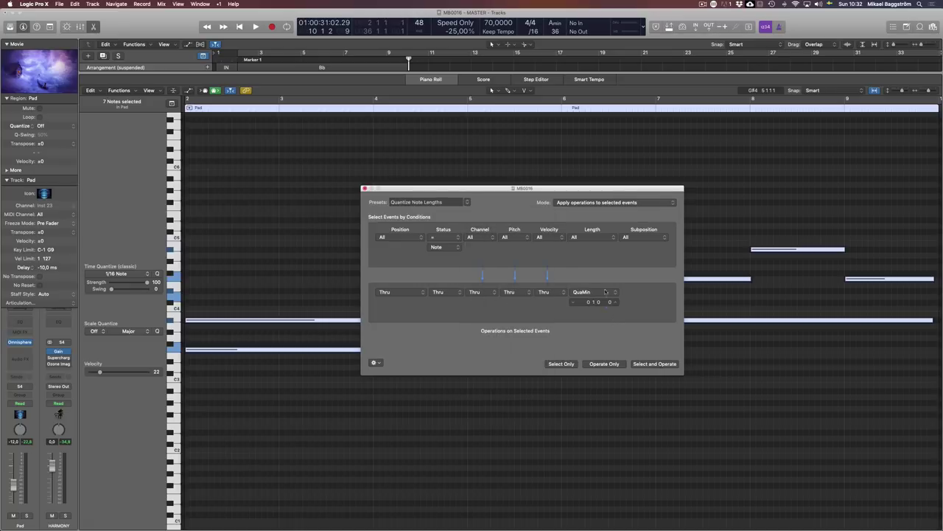
left_click(604, 364)
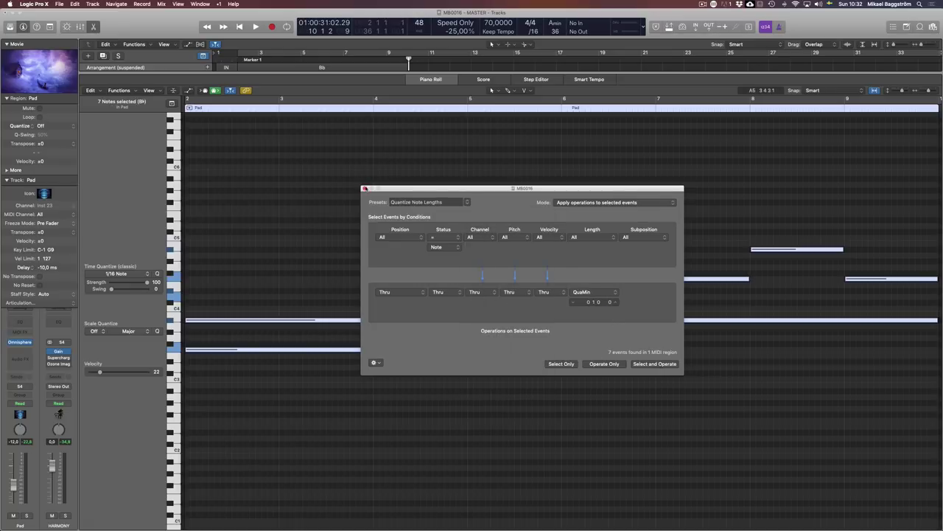
left_click(365, 188)
scroll(567, 294, "right", 4)
left_click(671, 383)
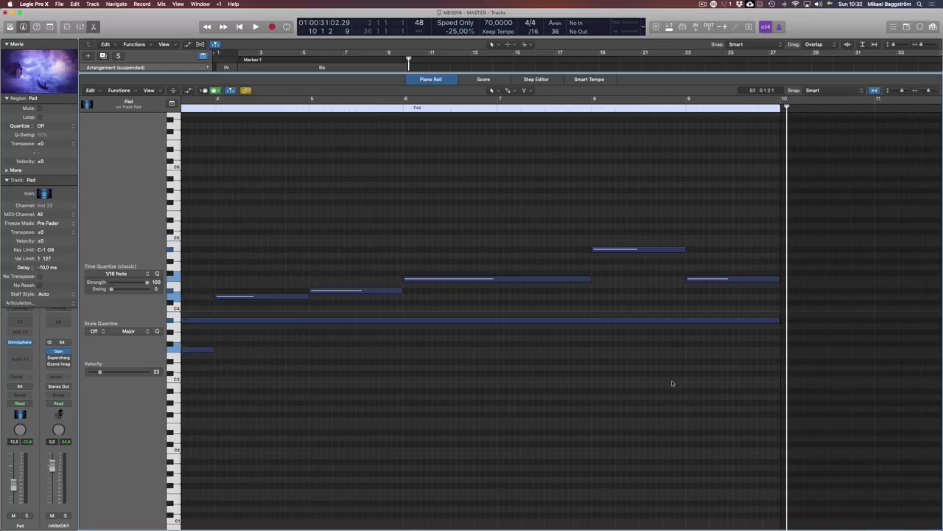
scroll(270, 361, "left", 1)
scroll(269, 362, "left", 3)
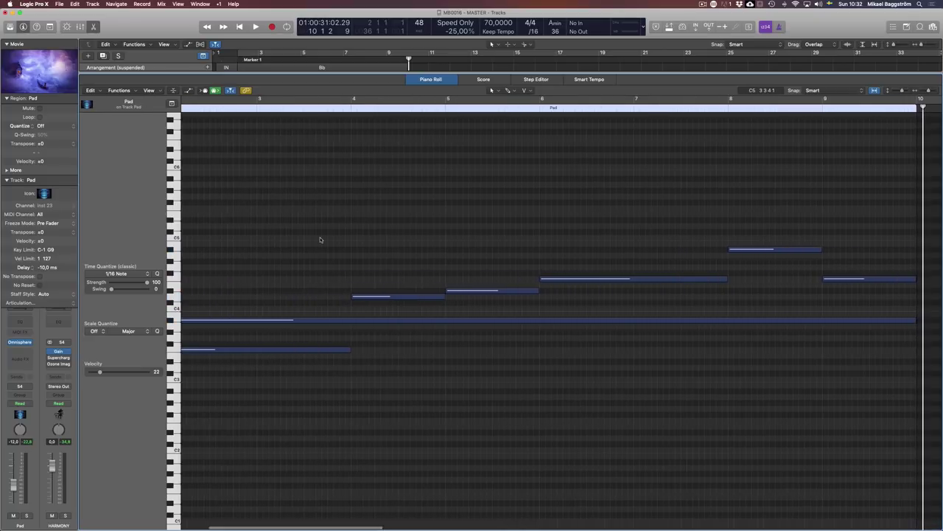
Close the Piano Roll with the playhead back at bar 2 and collapse the HARMONY track stack.
key("Return")
key("p")
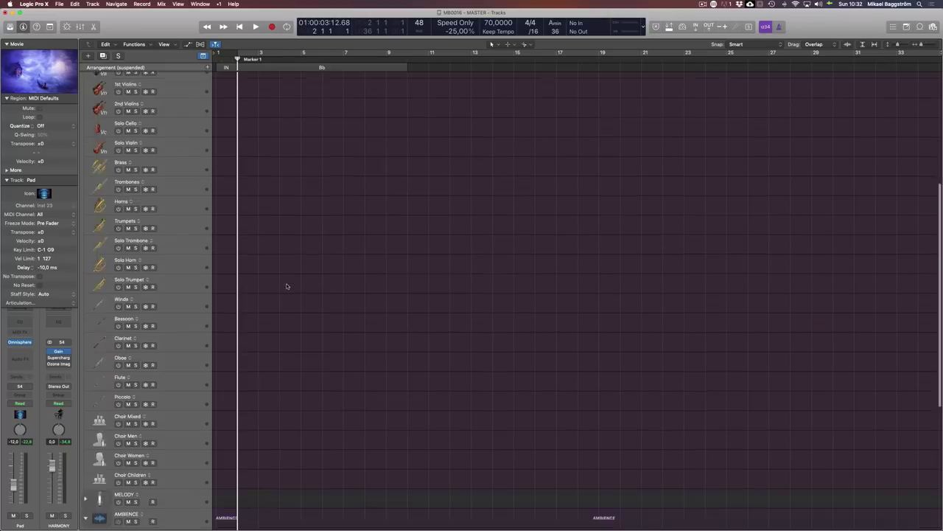
key("super+Up")
key("super+Up")
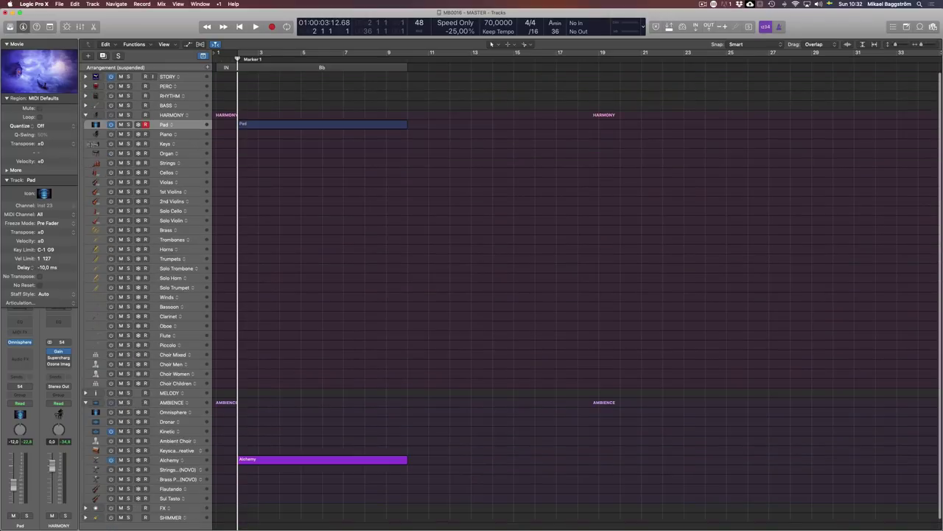
left_click(87, 115)
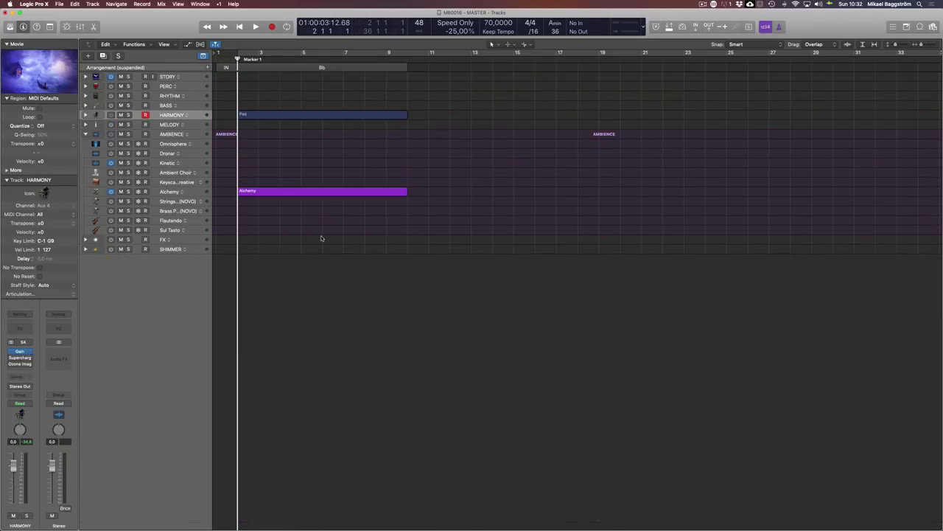
Set the Alchemy track's volume to -6 dB.
left_click(200, 194)
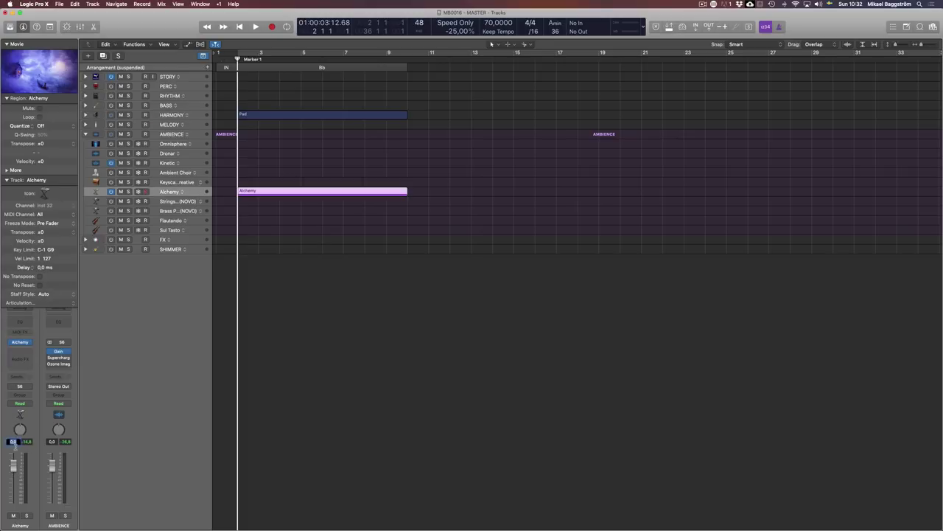
type("-6")
key("Return")
left_click(356, 431)
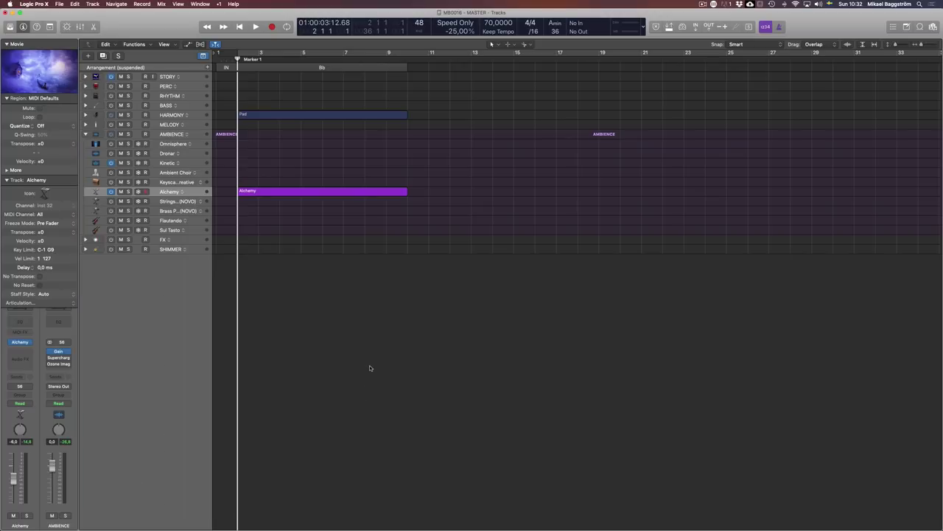
Add a Channel EQ to the Alchemy track and cut about 10.9 dB around 1520 Hz while auditioning it soloed.
key("b")
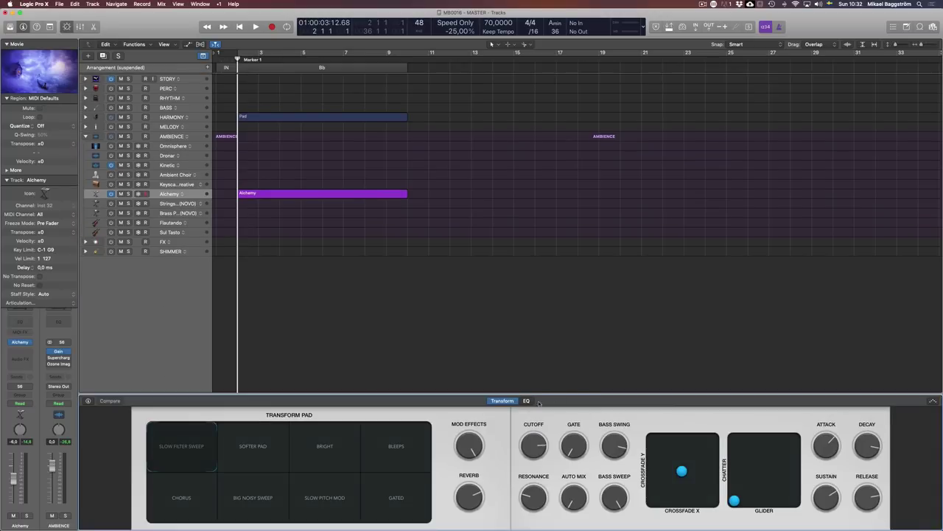
left_click(526, 401)
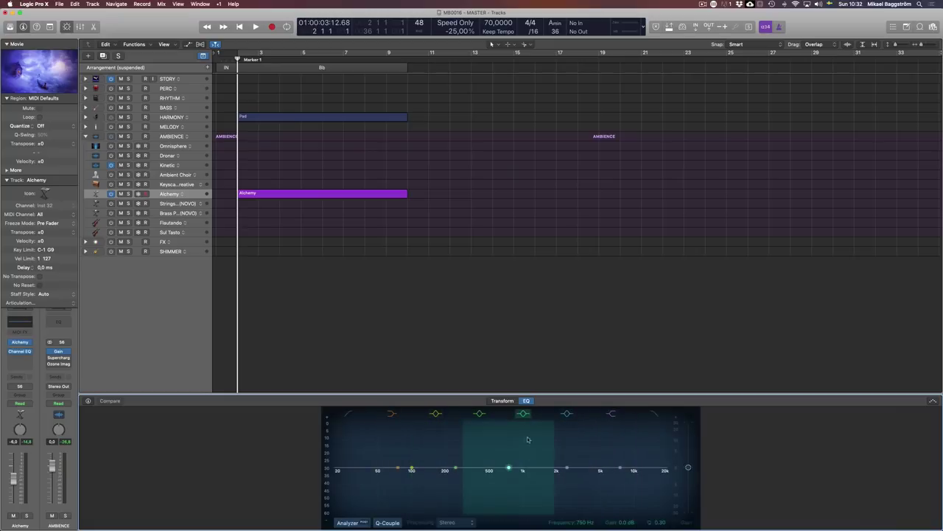
left_click_drag(509, 468, 572, 484)
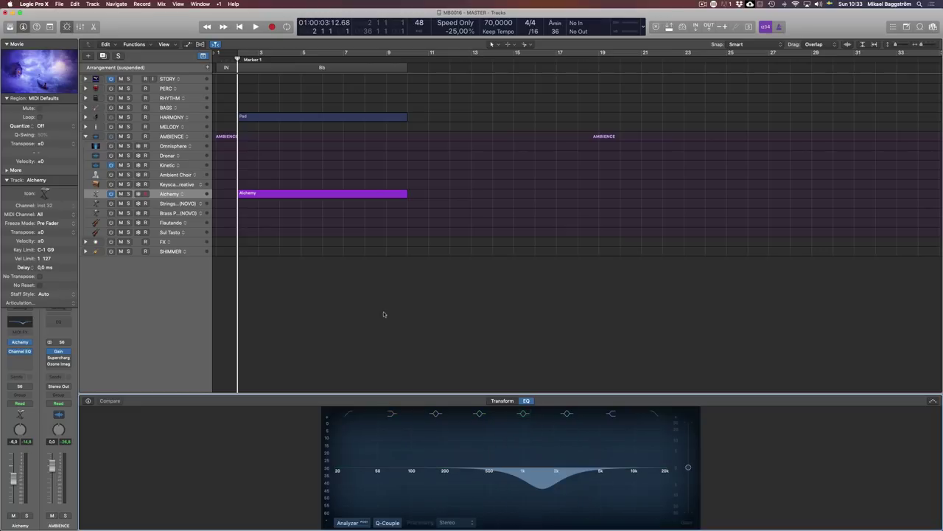
key("s")
key("space")
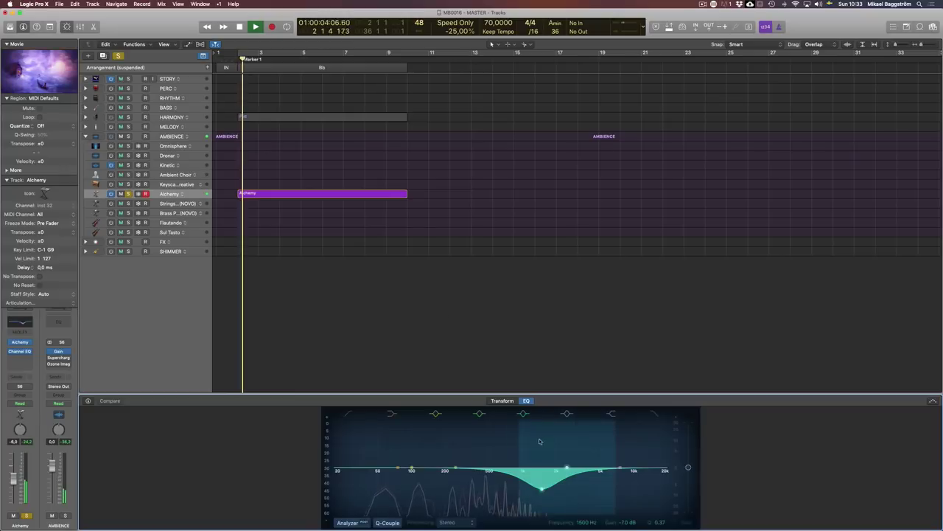
left_click_drag(545, 471, 542, 494)
key("space")
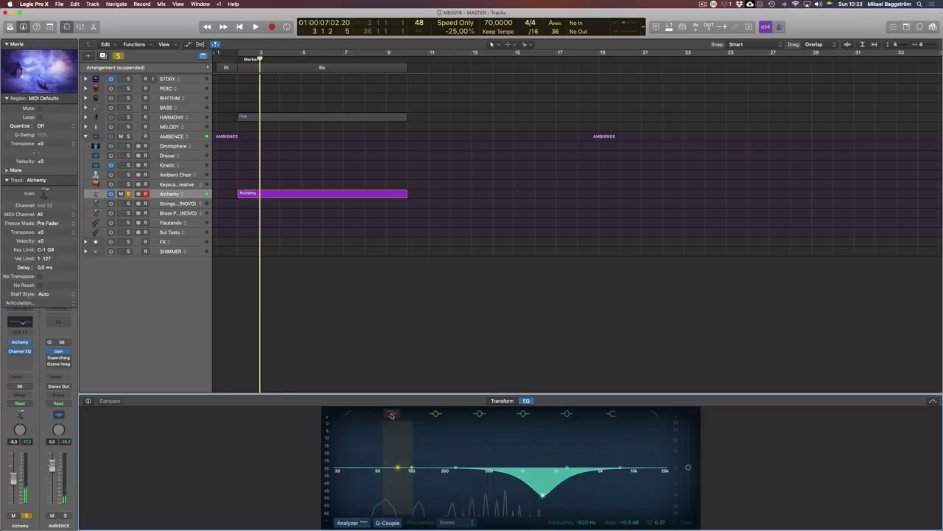
Enable the low cut on the Alchemy EQ, raise its cutoff to between 100 and 200 Hz, and audition it from bar 2.
left_click(347, 416)
left_click_drag(335, 477, 410, 469)
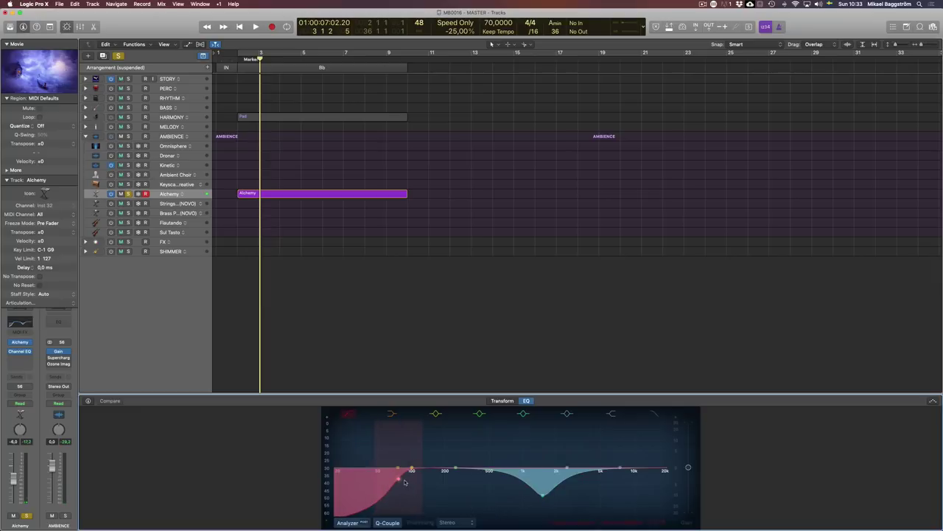
key("Return")
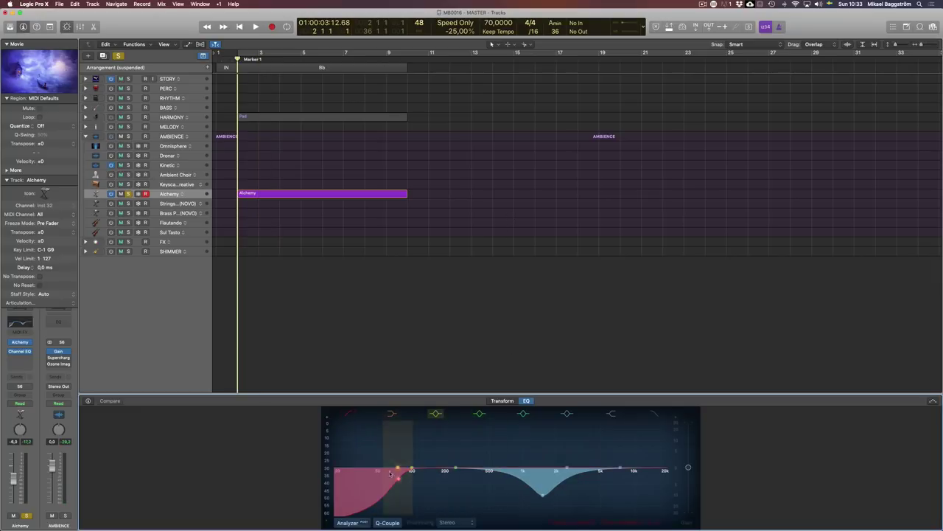
left_click_drag(399, 478, 433, 483)
key("space")
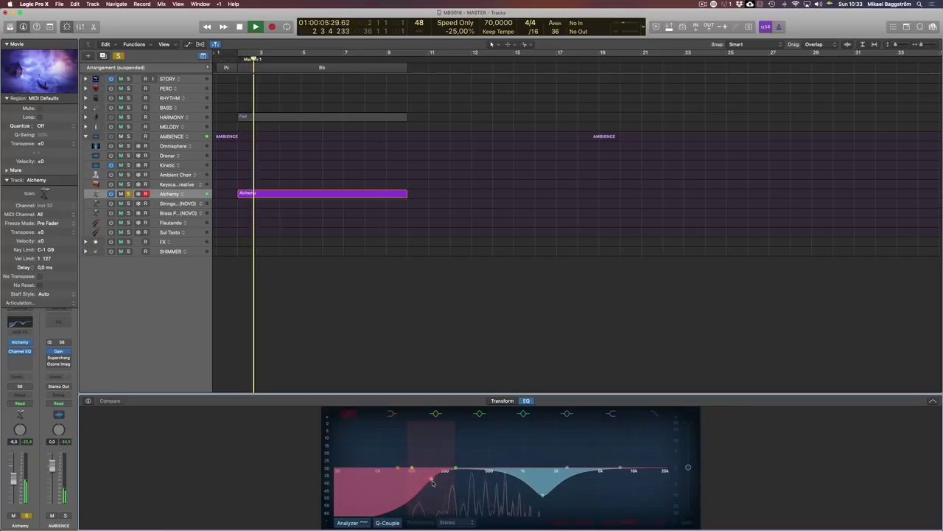
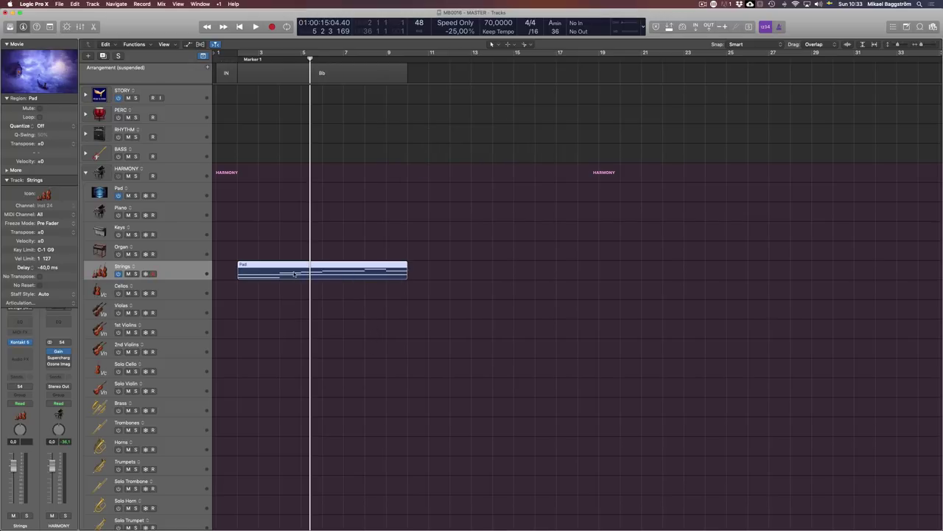
Name and color the copied Pad region on the Strings track after its track.
key("alt+shift+n")
key("alt+shift+c")
left_click(317, 304)
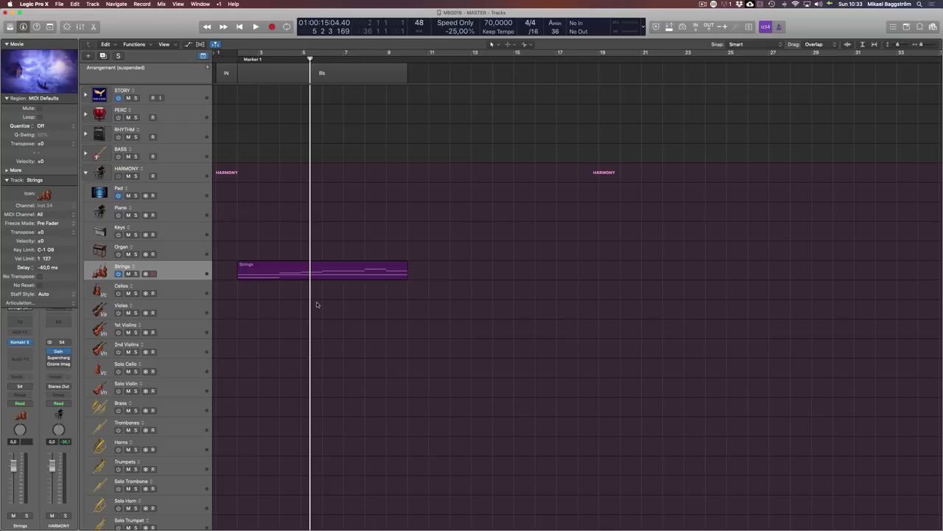
Audition the Strings region from bar 2.
key("alt+comma")
key("space")
left_click(305, 273)
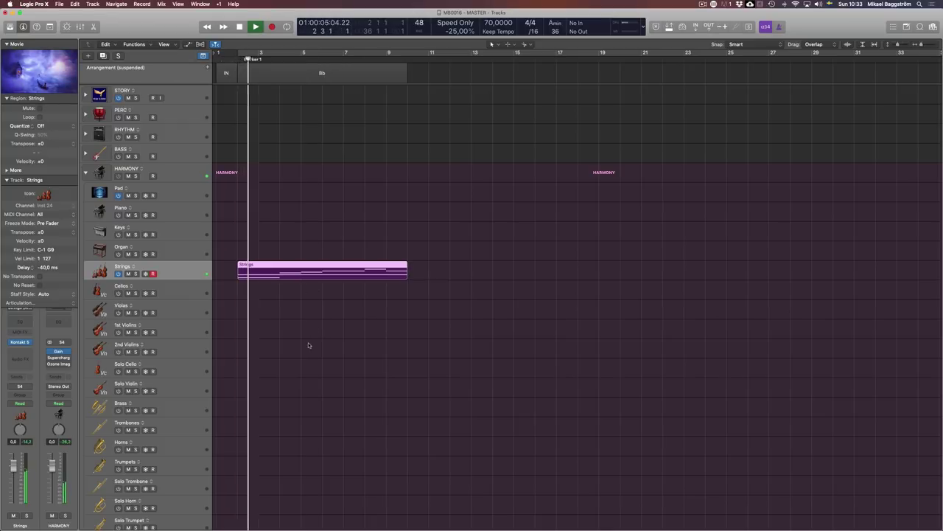
key("space")
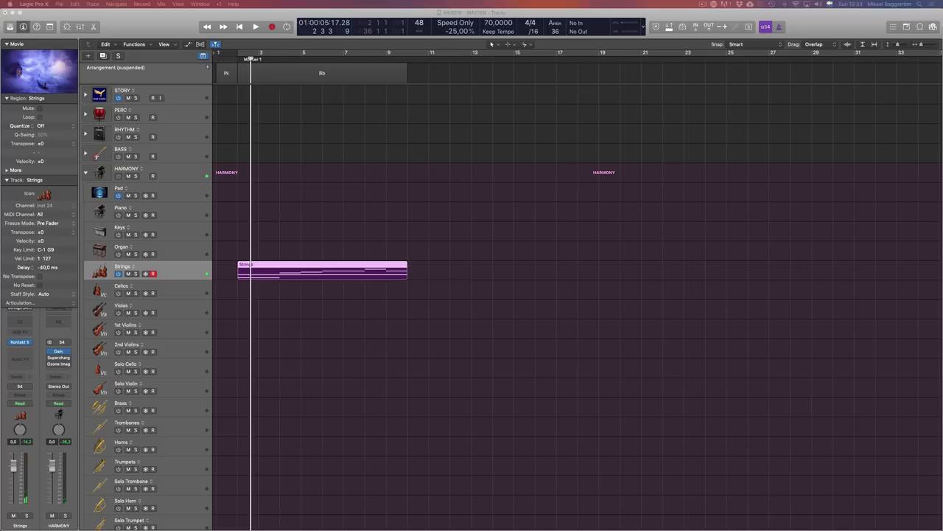
Try the Strings region without its held drone note, simplify its notes further, and audition it from bar 2.
key("Delete")
key("space")
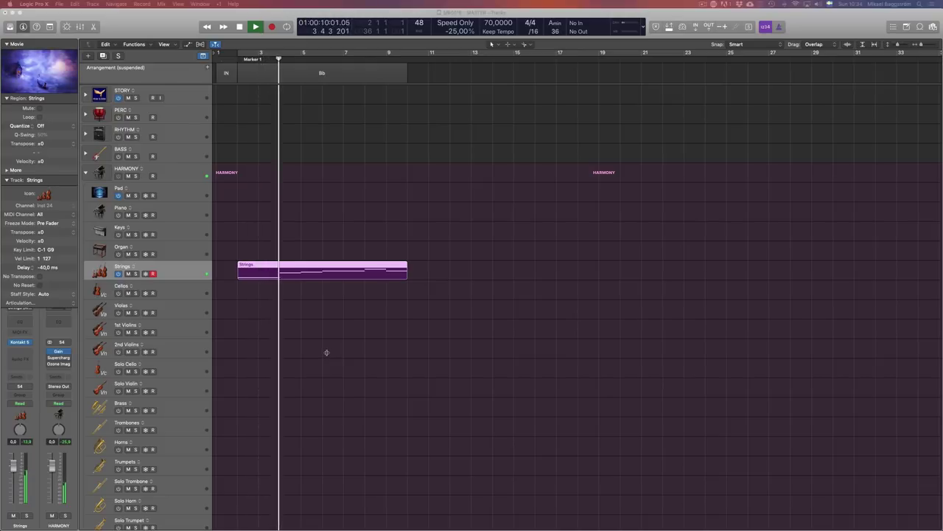
key("space")
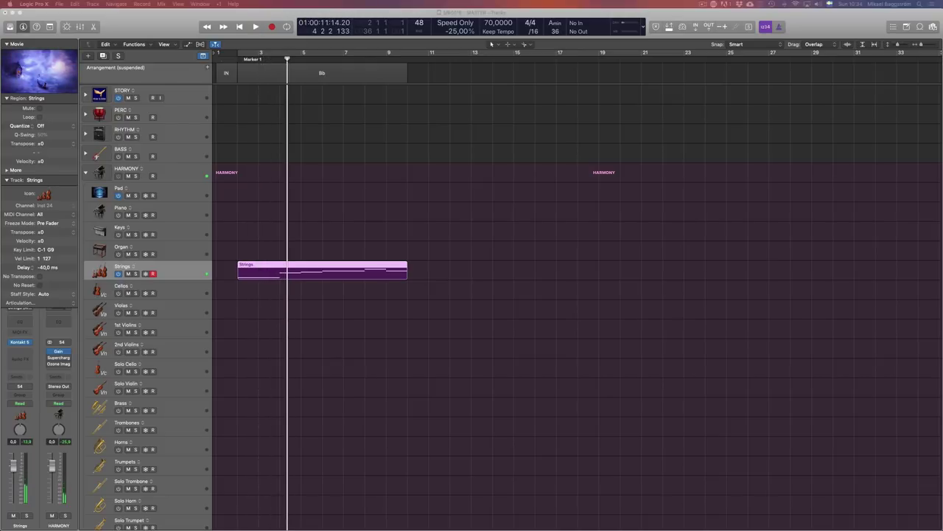
key("super+z")
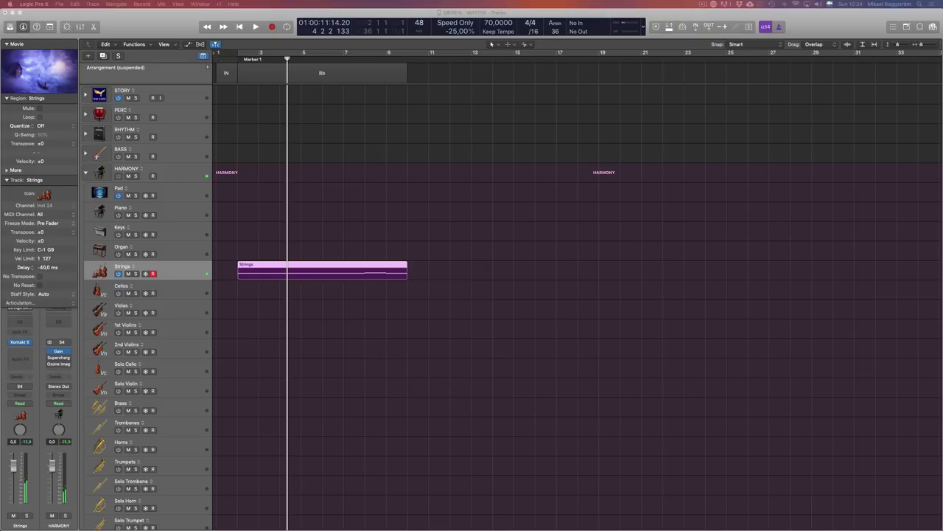
key("shift+Return")
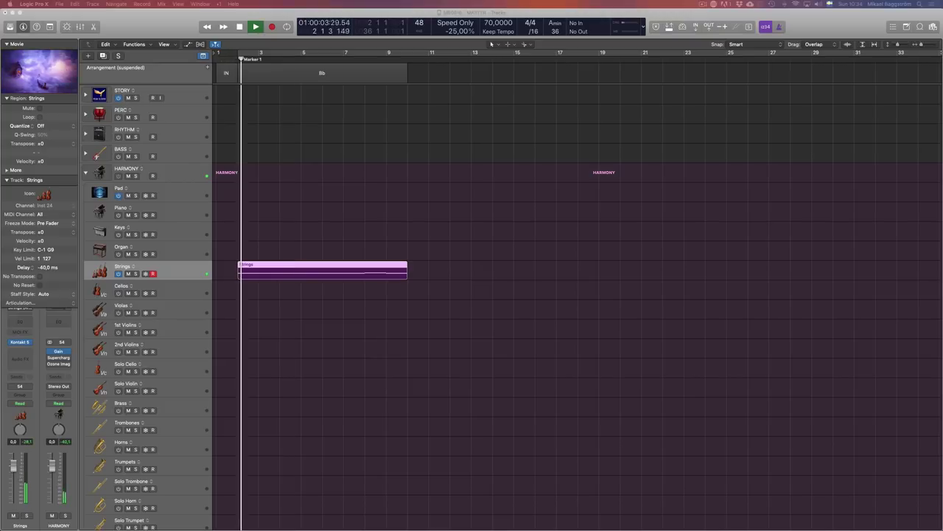
Review the Strings region's notes in the piano roll while it plays, and stop playback.
left_click(383, 373)
double_click(306, 270)
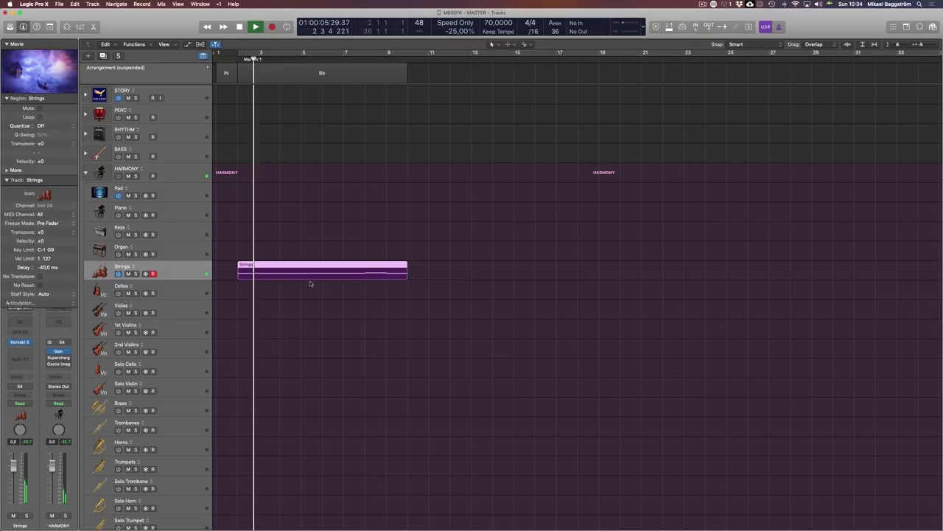
scroll(512, 357, "right", 3)
scroll(512, 357, "left", 2)
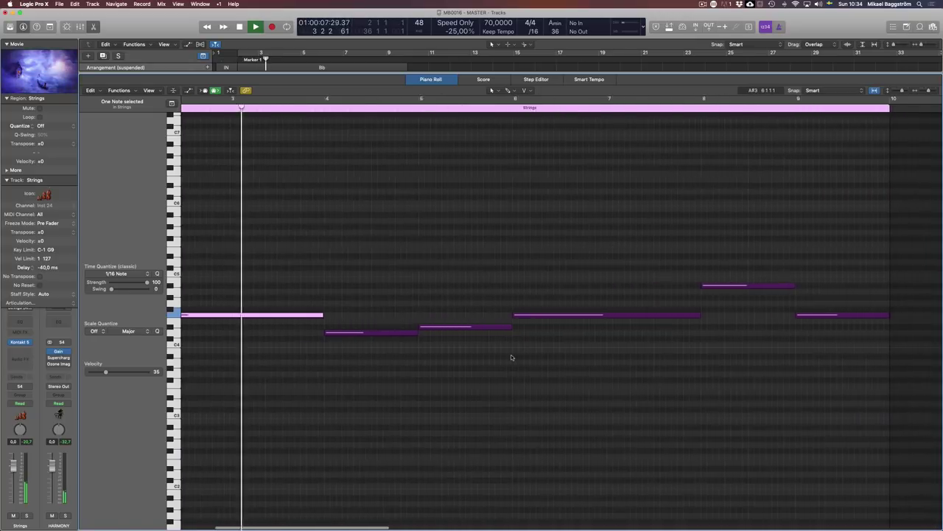
key("p")
left_click(386, 366)
key("space")
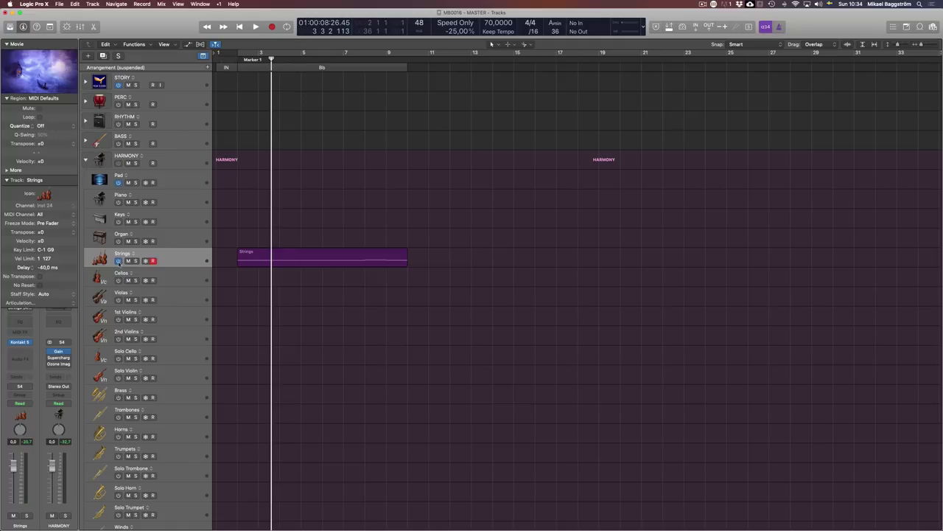
Turn on the Sul Tasto track in the AMBIENCE stack and paste a copy of the Strings region onto it at bar 2.
scroll(298, 396, "down", 5)
scroll(229, 391, "up", 3)
left_click(330, 212)
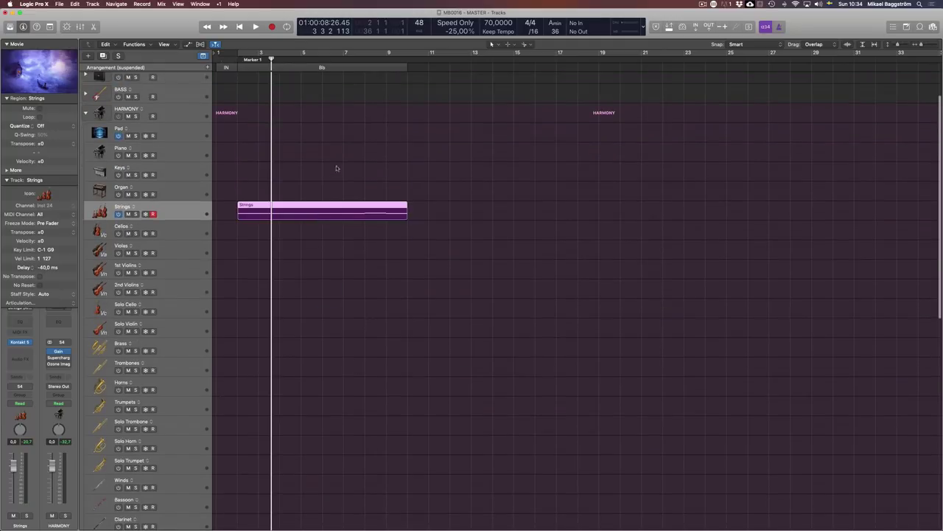
left_click(373, 367)
left_click(86, 112)
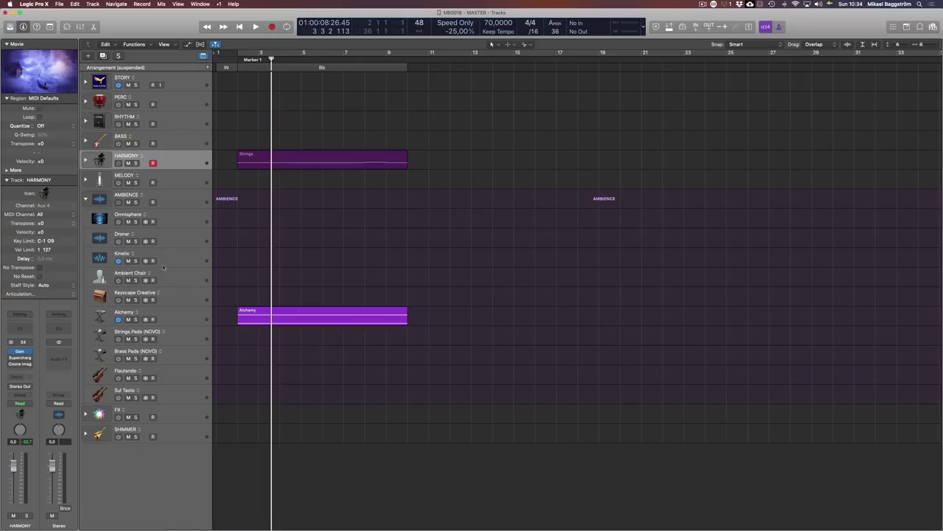
left_click(89, 389)
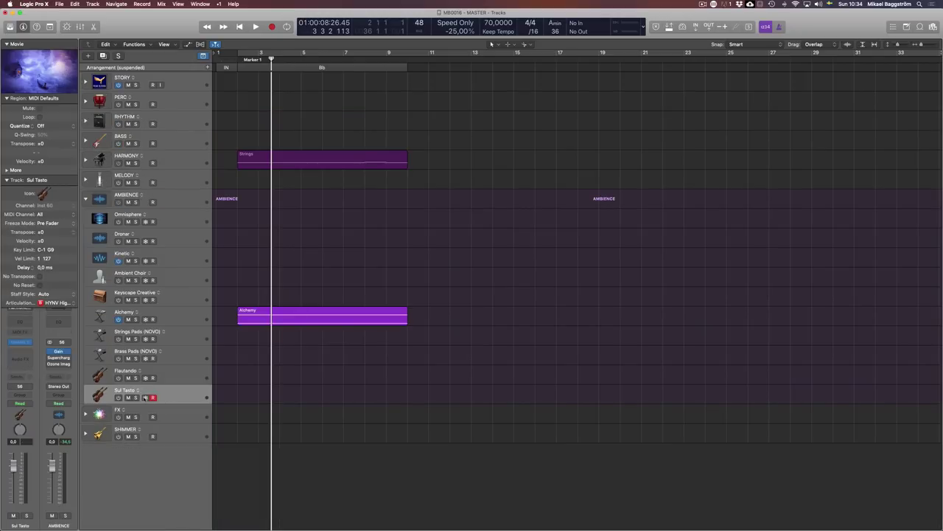
left_click(118, 398)
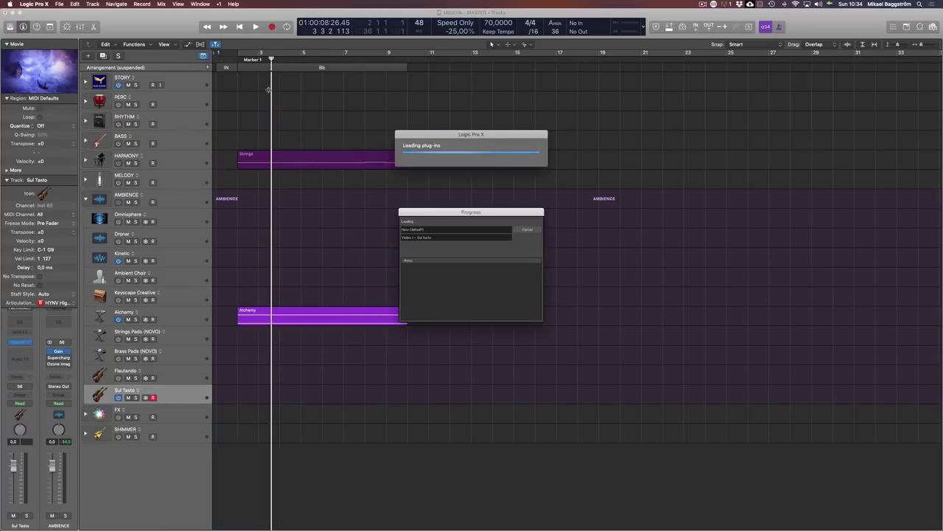
key("Return")
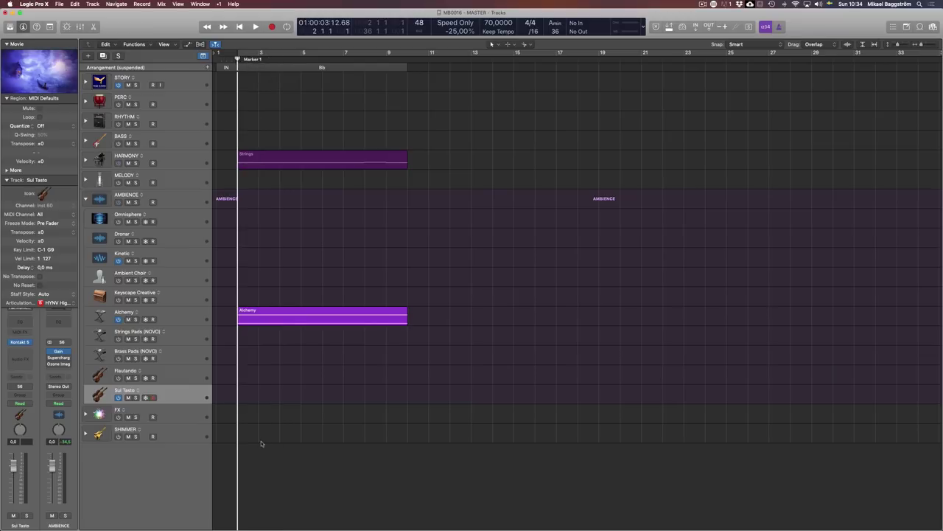
key("super+v")
Delete the original Strings region from the HARMONY stack and leave that stack collapsed.
left_click(288, 160)
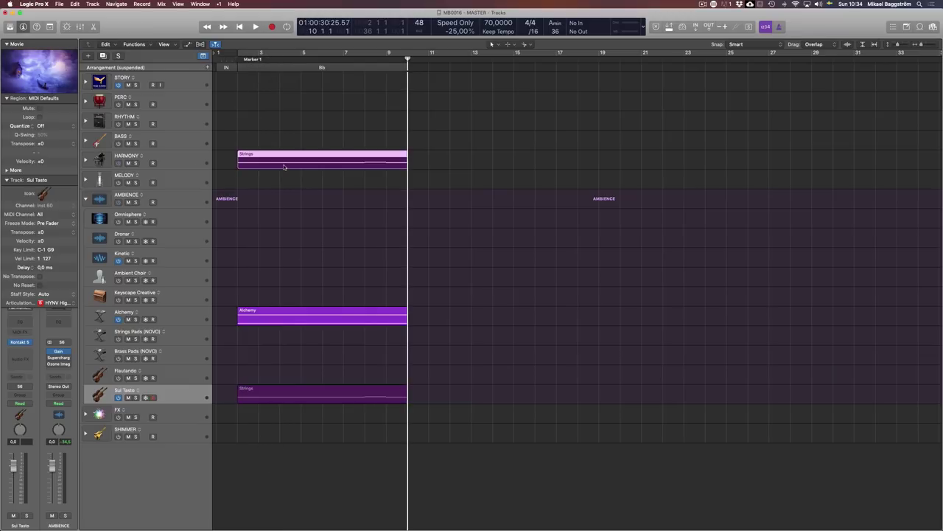
left_click(85, 160)
key("Delete")
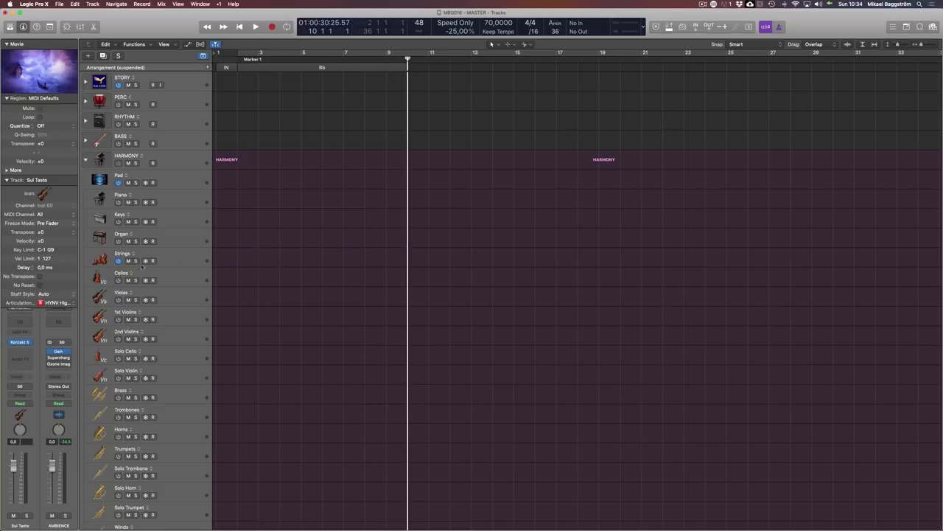
left_click(85, 159)
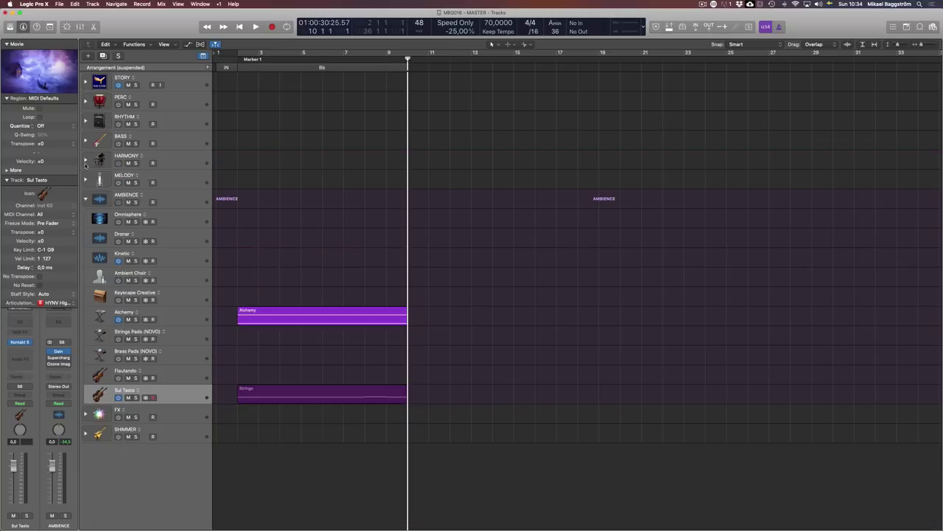
Audition the Sul Tasto part together with Alchemy from bar 2.
key("Return")
key("space")
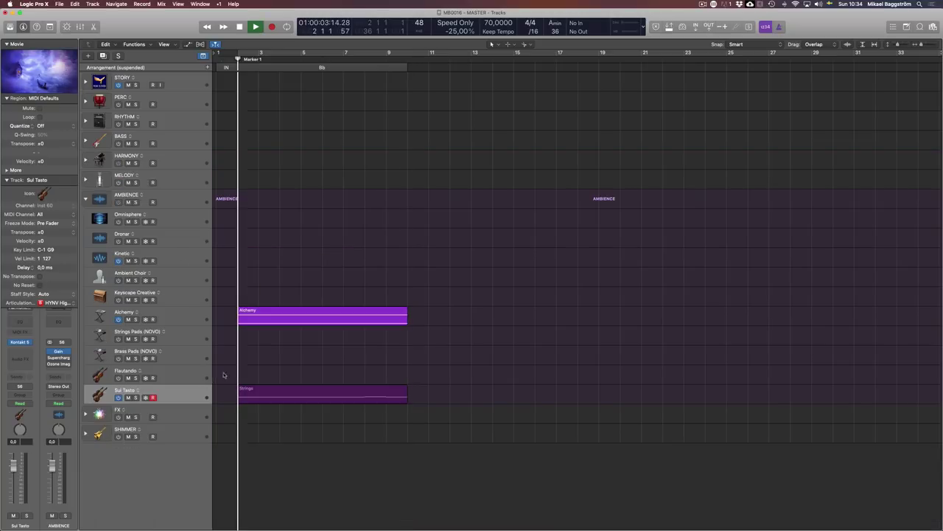
left_click(276, 393)
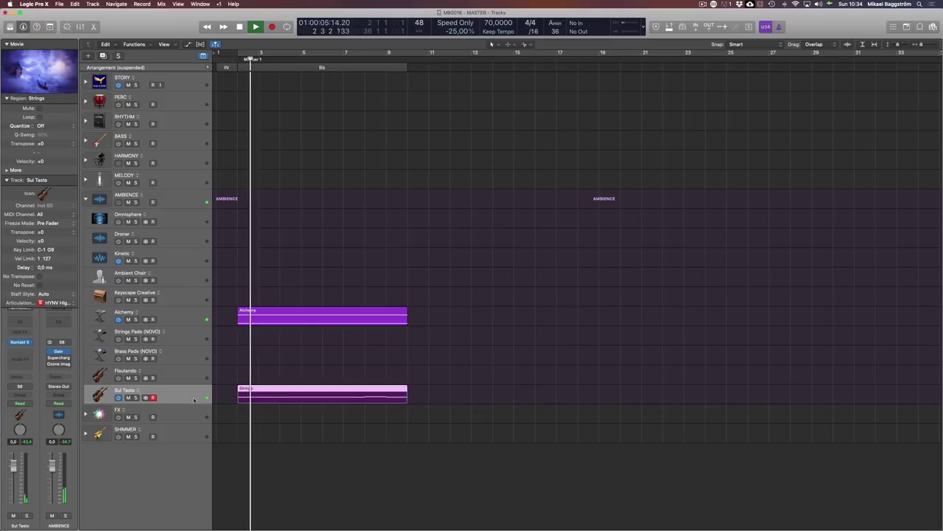
key("space")
Solo the Sul Tasto track and audition it from bar 2.
left_click(137, 397)
key("Return")
key("space")
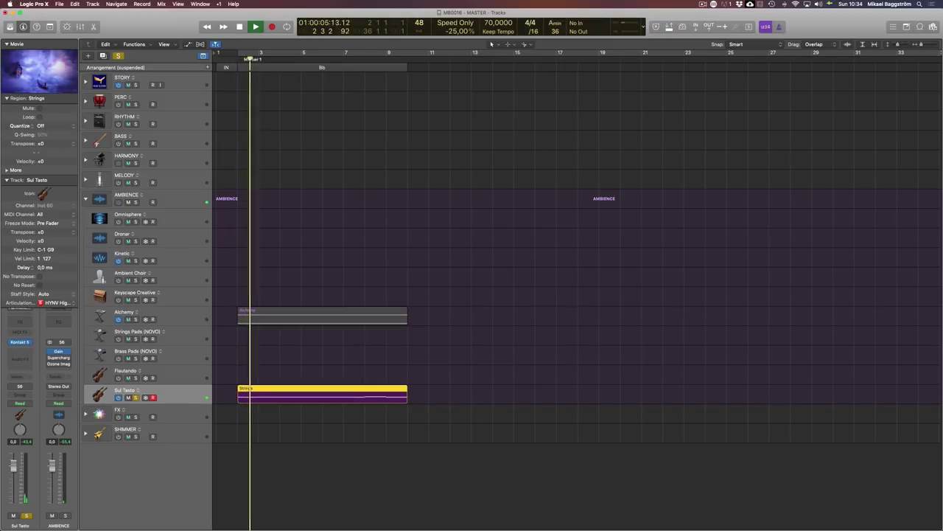
key("space")
left_click(320, 448)
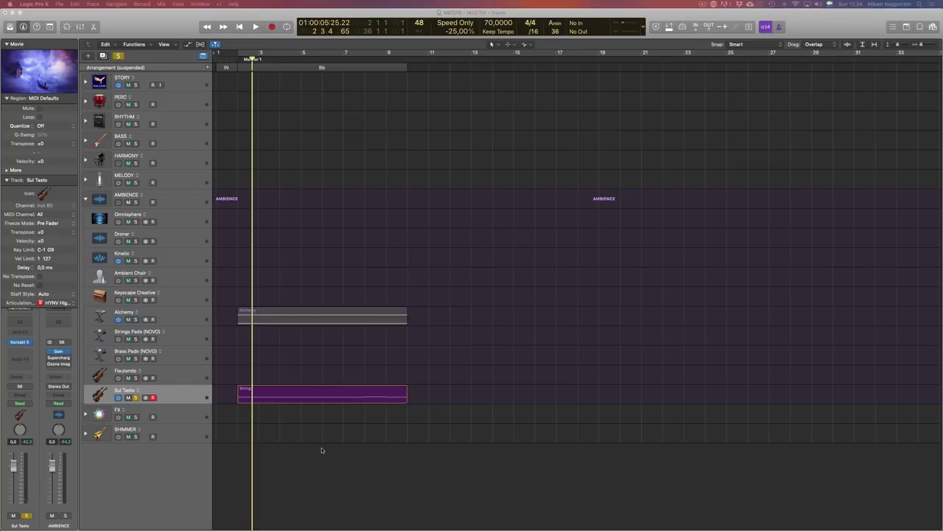
Review the notes of the Sul Tasto track's region in the piano roll.
key("p")
key("p")
left_click(374, 398)
key("p")
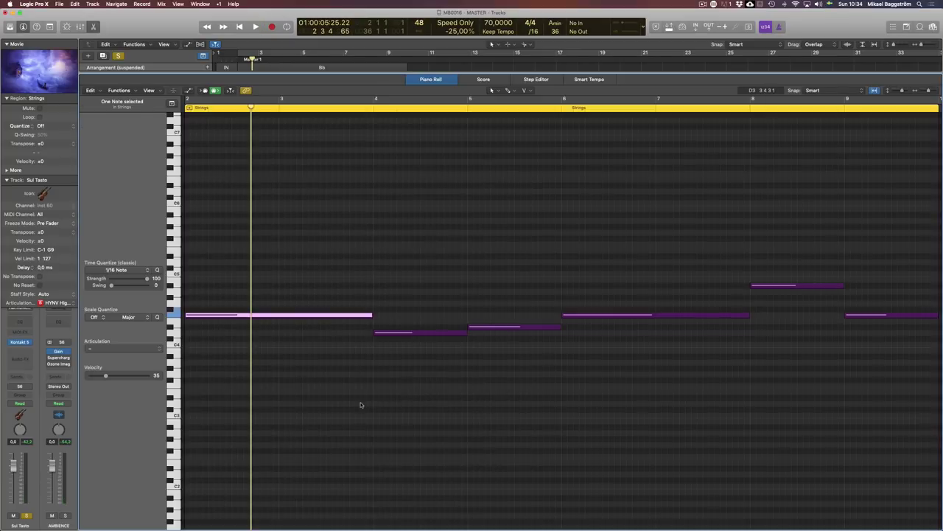
left_click(361, 403)
key("a")
key("p")
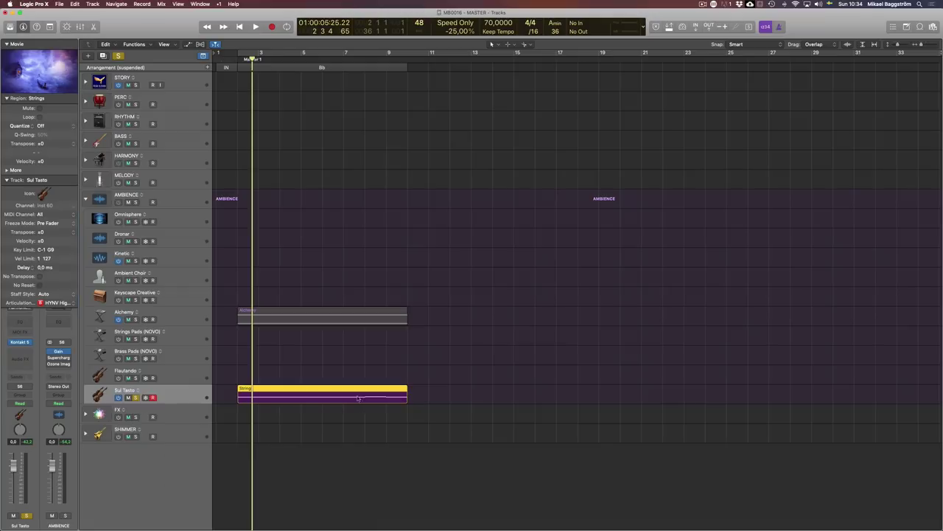
Turn off solo on the Sul Tasto track and select its Strings region.
left_click(410, 418)
left_click(324, 398)
left_click(136, 397)
left_click(319, 438)
left_click(303, 400)
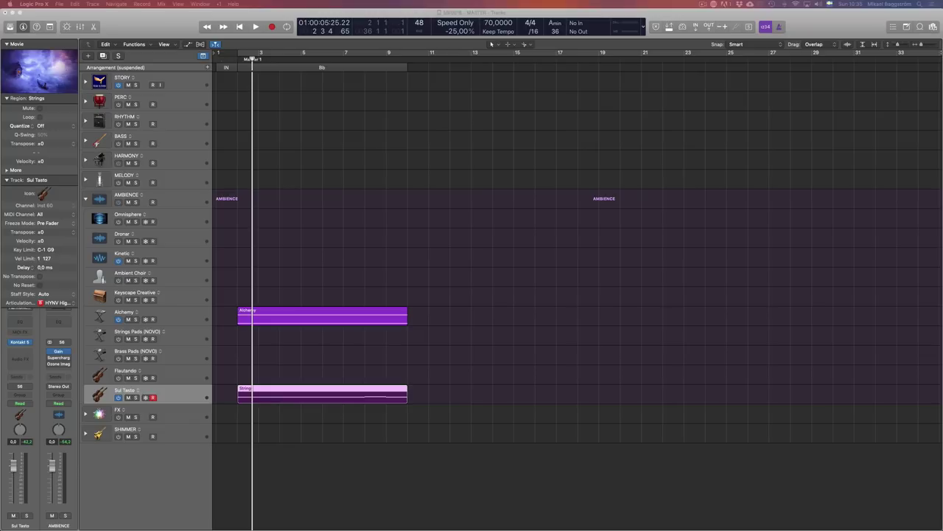
Replay the opening from bar 2 to hear Sul Tasto blended with Alchemy.
key("space")
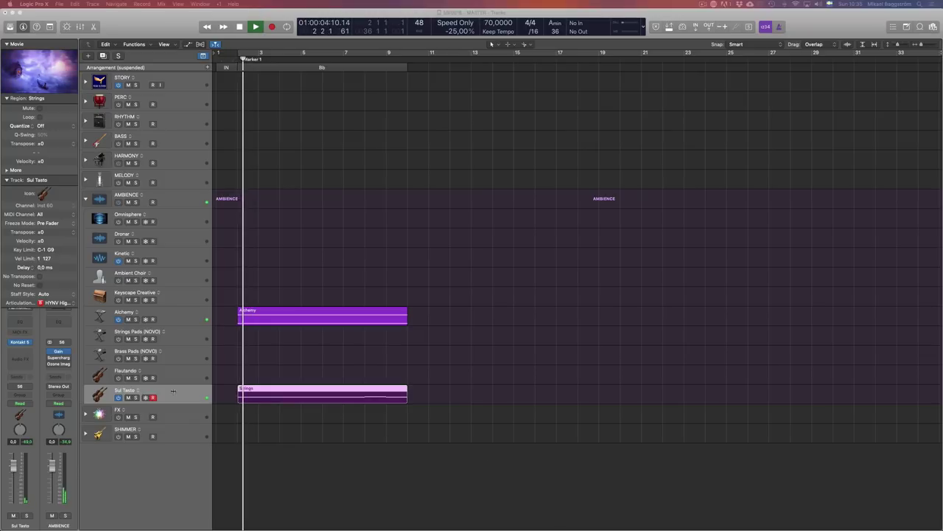
key("space")
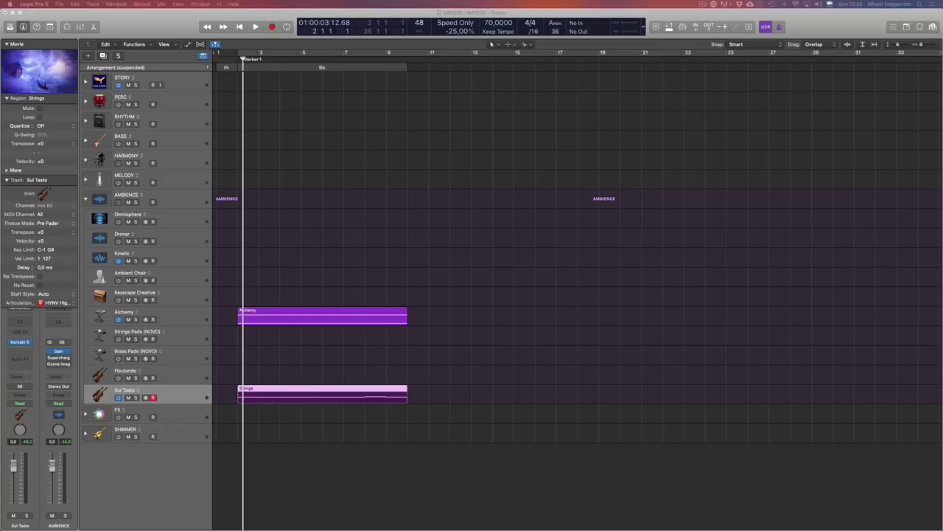
key("space")
key("period")
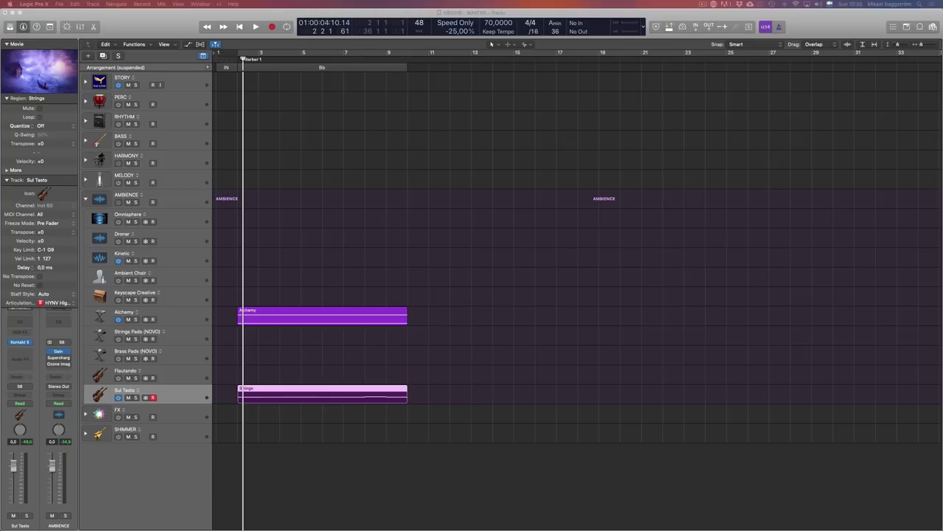
key("period")
key("comma")
key("space")
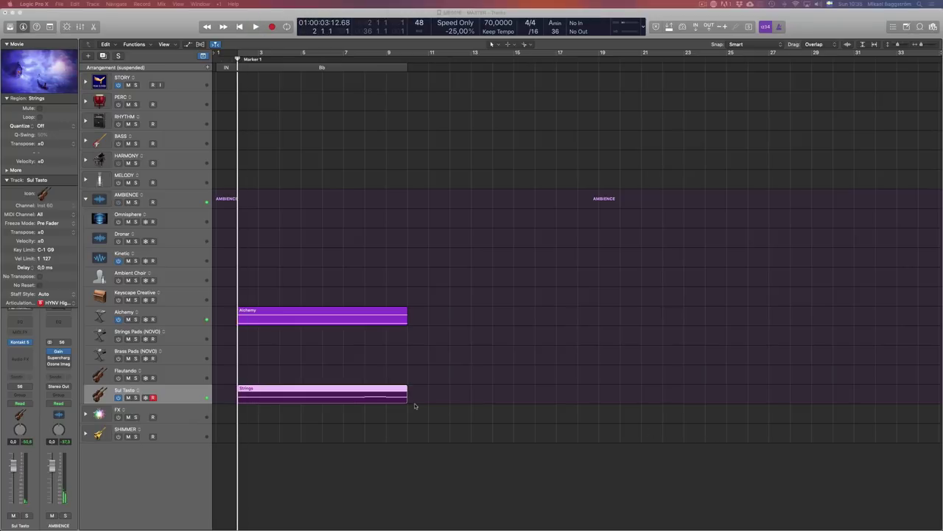
Solo Sul Tasto again and listen to its opening notes from bar 2.
key("s")
key("space")
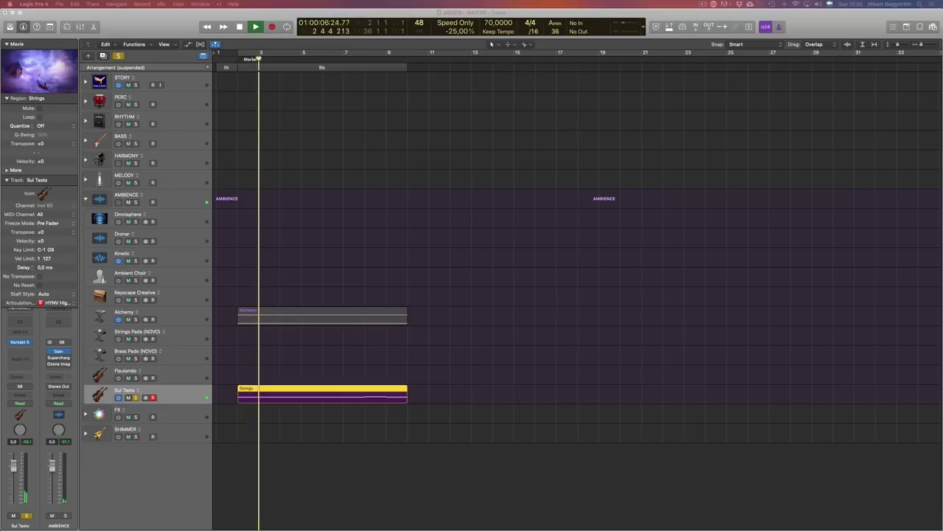
key("space")
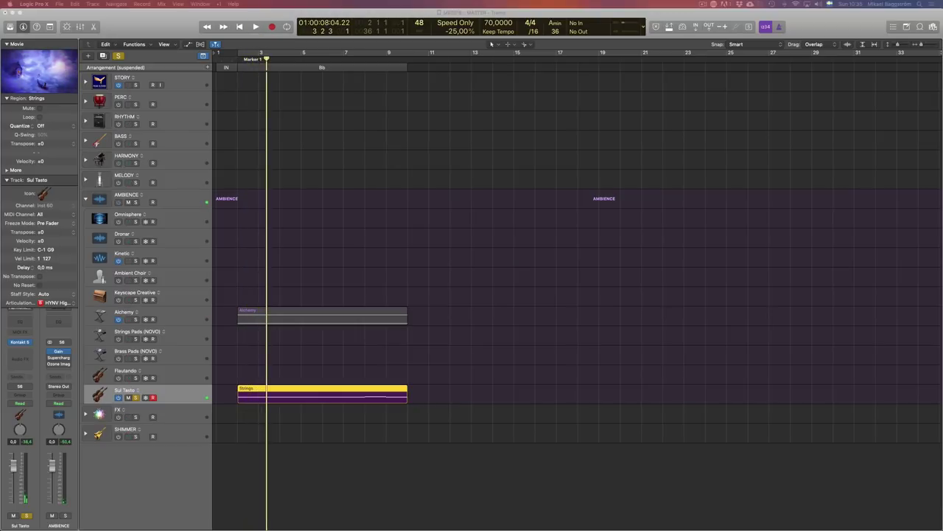
key("space")
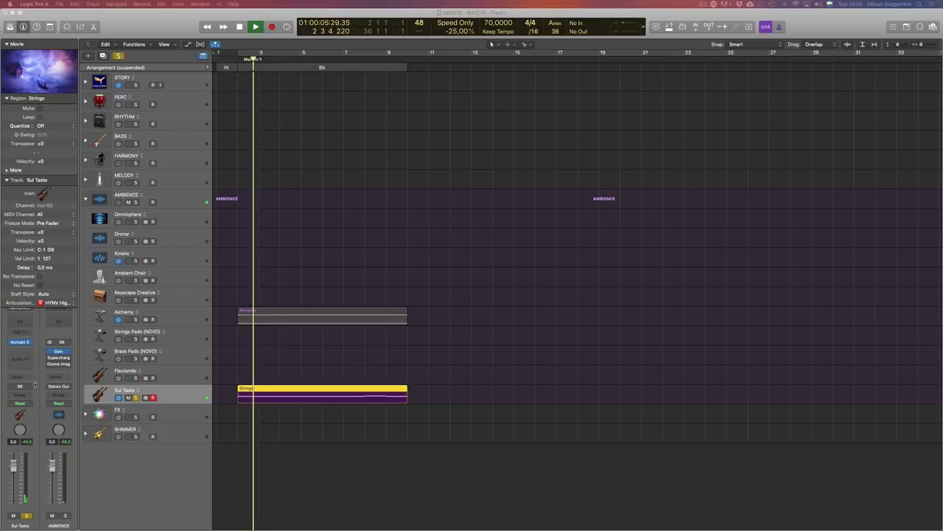
key("space")
Turn off the Close microphone in the Sul Tasto track's Venice Modern Strings instrument, keeping the Far microphone on.
left_click(20, 378)
left_click(211, 427)
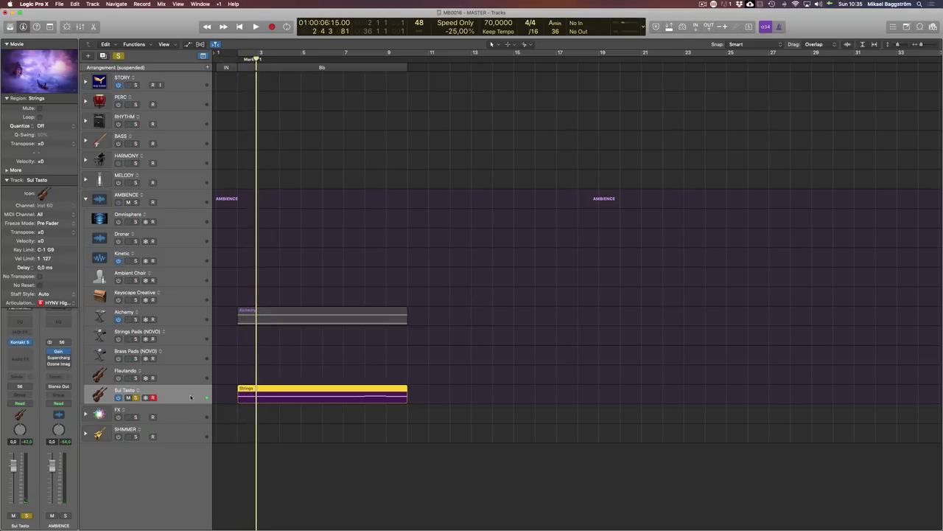
key("v")
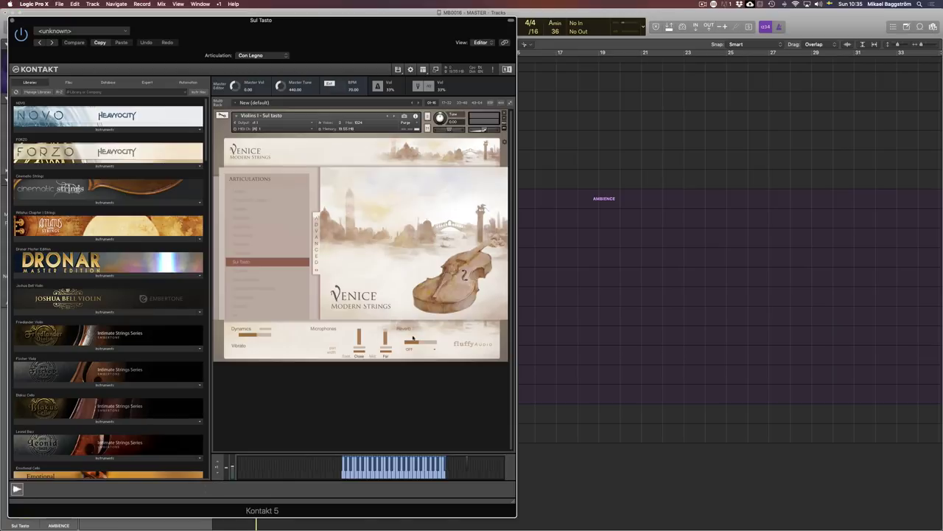
left_click(356, 355)
key("super+w")
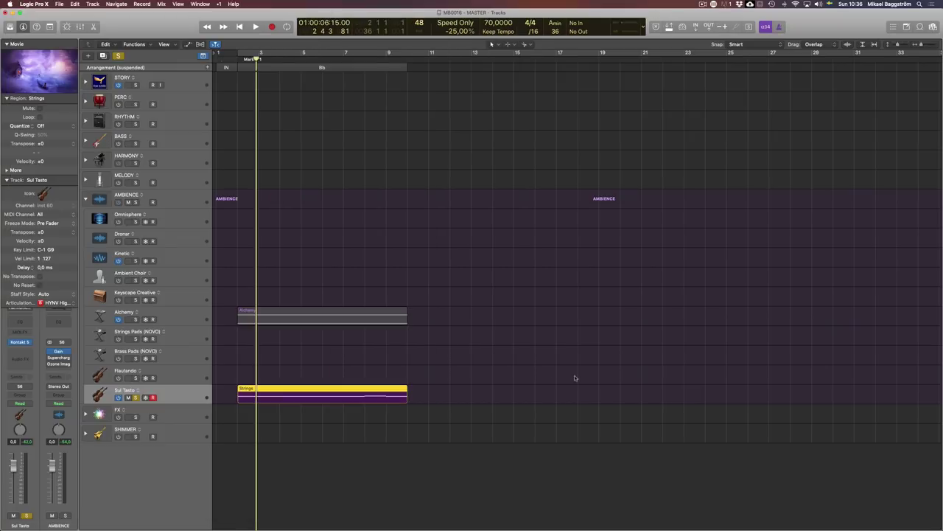
Audition the soloed Sul Tasto with its Far microphone only, recheck the instrument's microphone settings, and unsolo the track.
key("space")
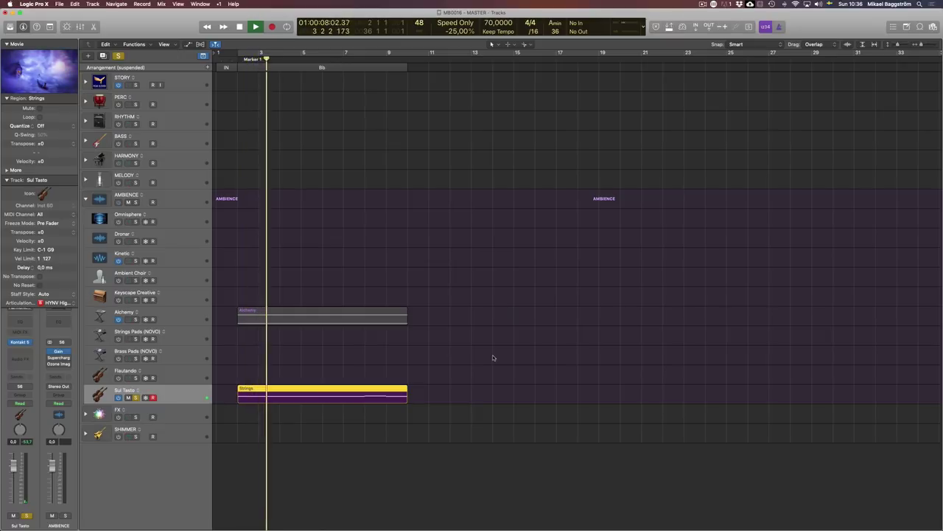
key("space")
key("v")
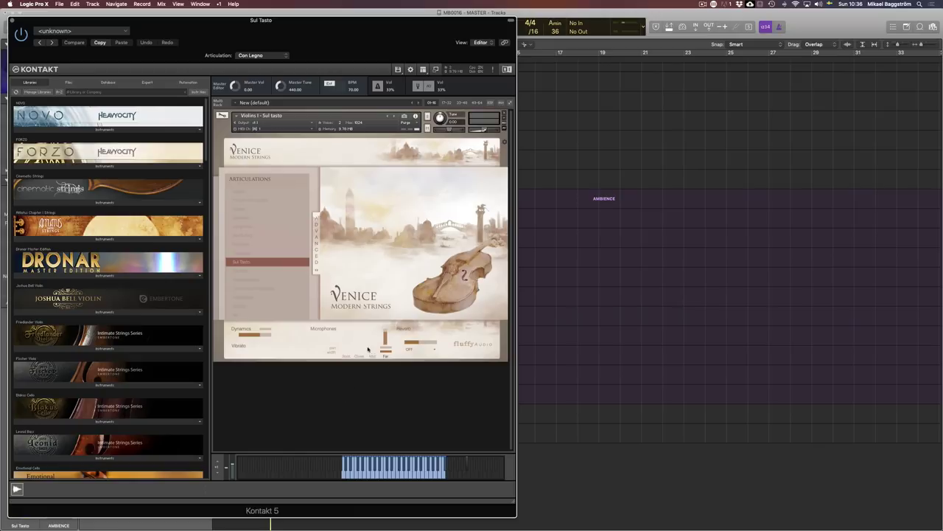
key("v")
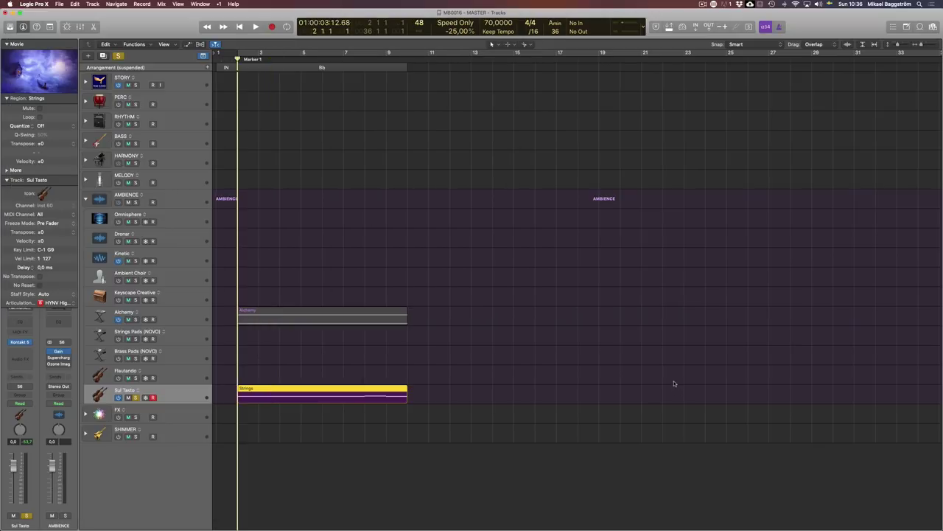
key("space")
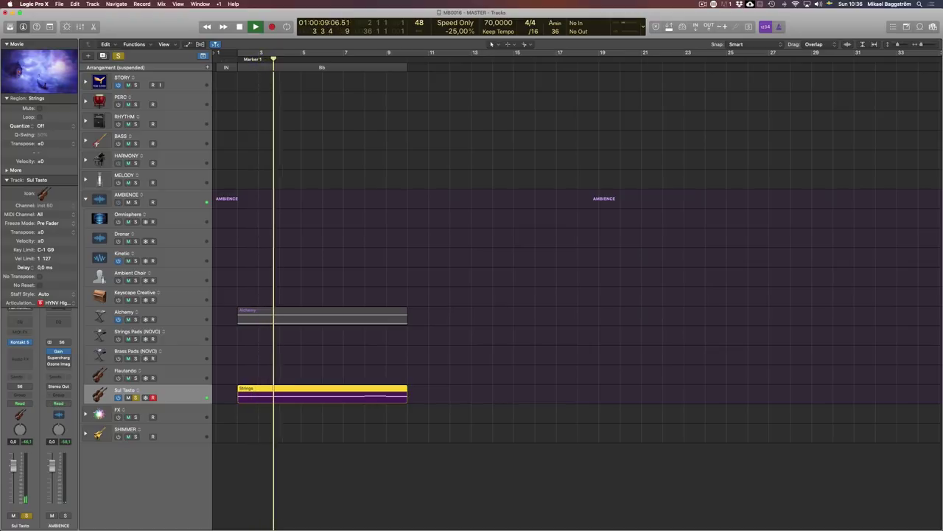
key("space")
left_click(136, 397)
left_click(312, 444)
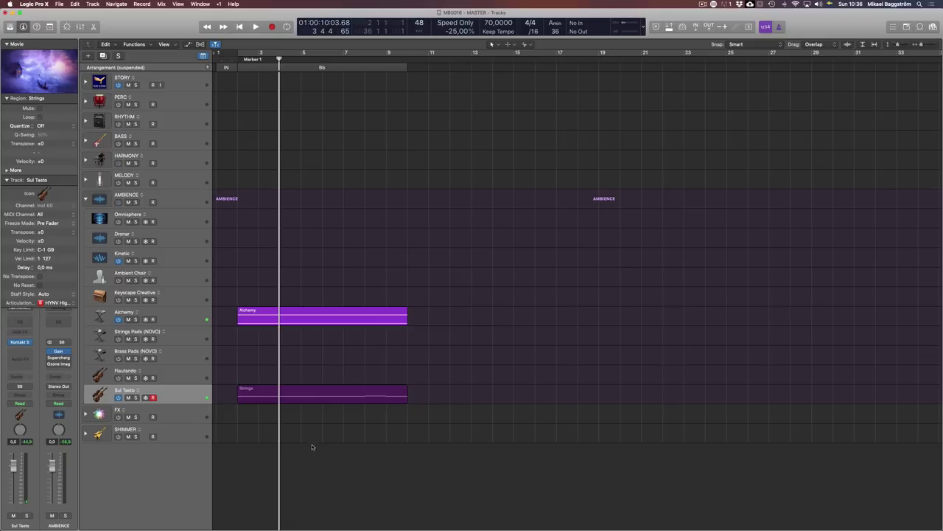
Copy the Sul Tasto track's Strings region to the Omnisphere track at bar 2 and expand the SHIMMER stack.
left_click(199, 214)
left_click_drag(252, 398, 279, 228)
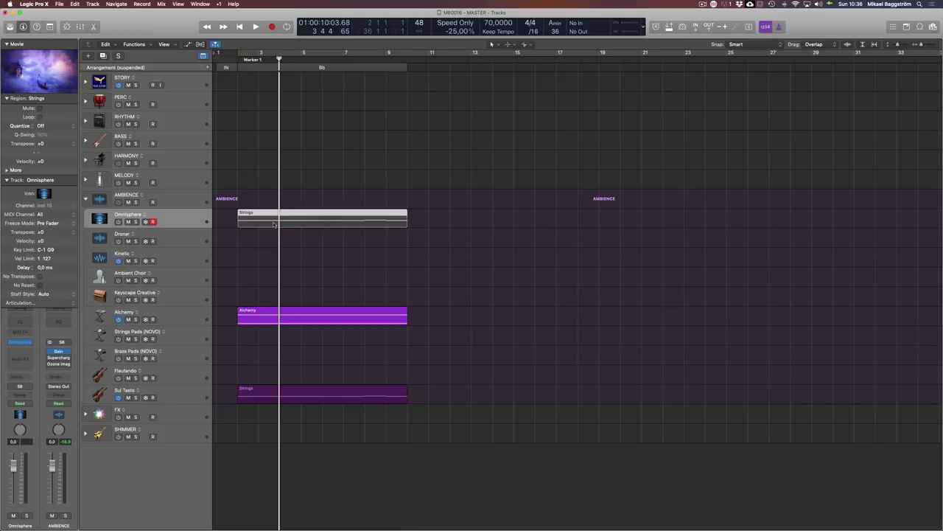
left_click(277, 273)
left_click(86, 434)
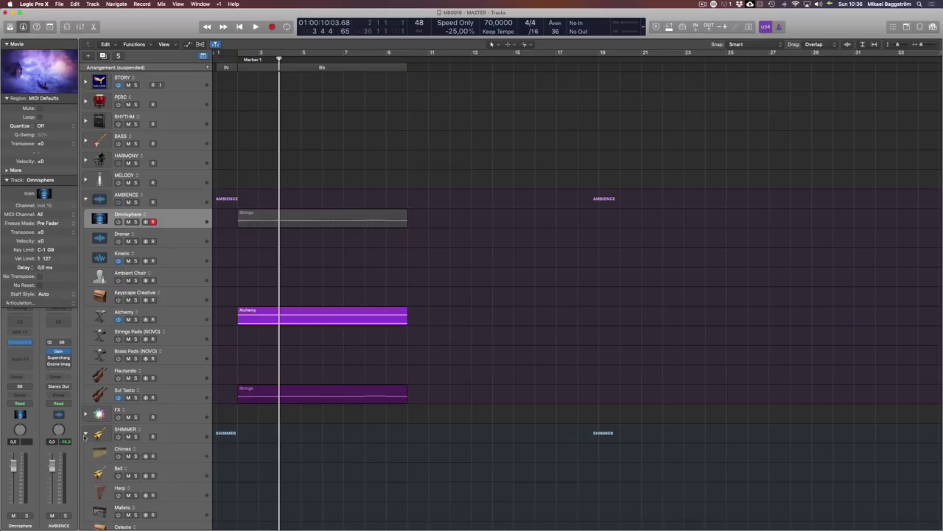
Collapse the SHIMMER stack and copy the Alchemy region to the Kinetic track at bar 2.
left_click(85, 434)
mouse_move(276, 221)
left_mouse_down()
mouse_move(275, 252)
mouse_move(276, 222)
left_mouse_up()
left_click(270, 292)
left_click(381, 313)
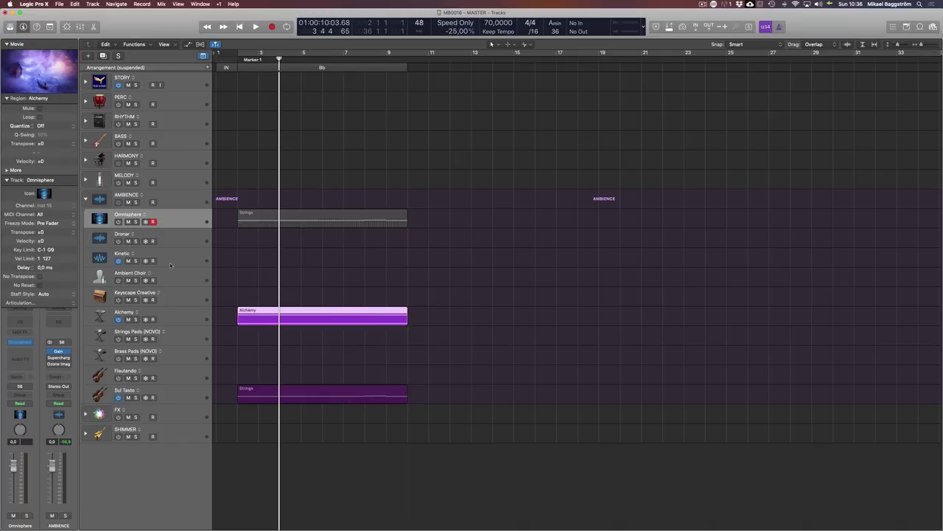
left_click_drag(316, 319, 314, 259)
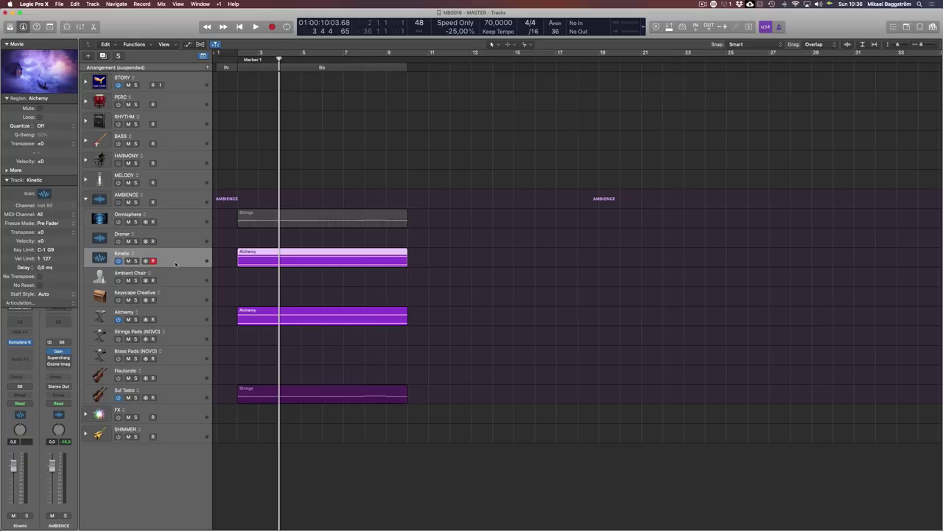
Check the Kinetic track's Kinetic Metal instrument in Komplete Kontrol, then hide the plug-in windows.
key("v")
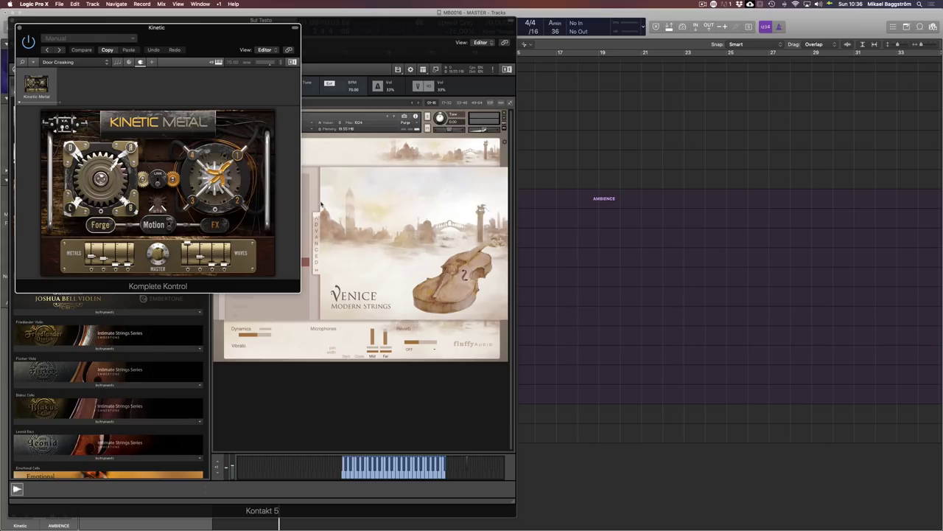
left_click_drag(210, 50, 344, 108)
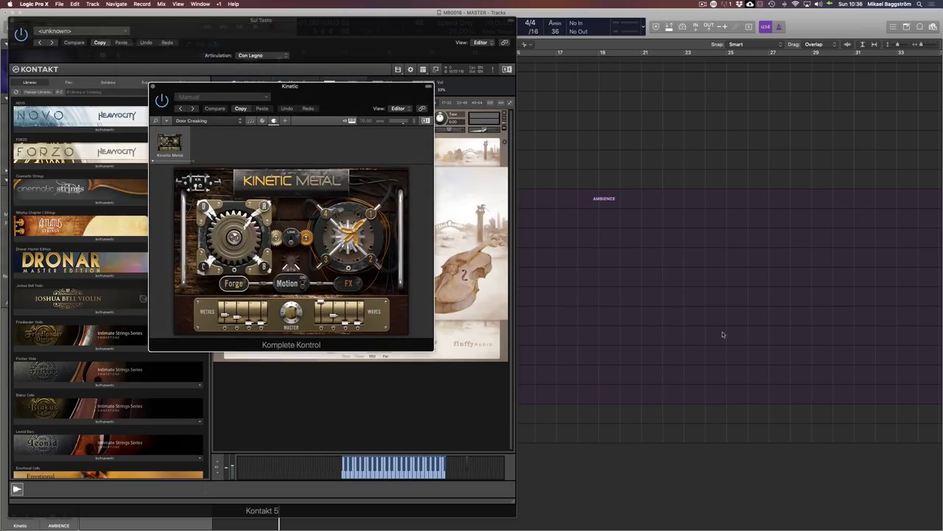
key("v")
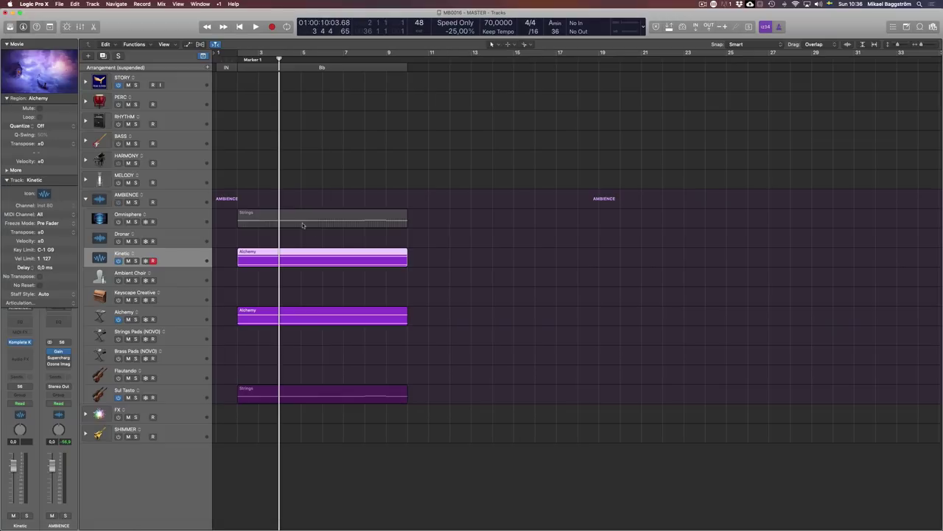
Solo the Kinetic track and audition its copied region from bar 2.
left_click(136, 261)
key("space")
key("space")
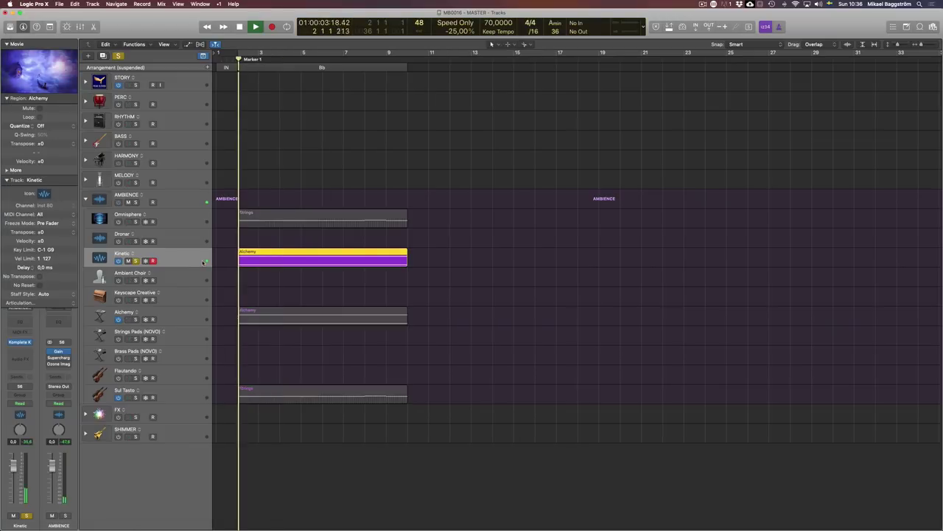
left_click(225, 263)
key("space")
left_click(287, 260)
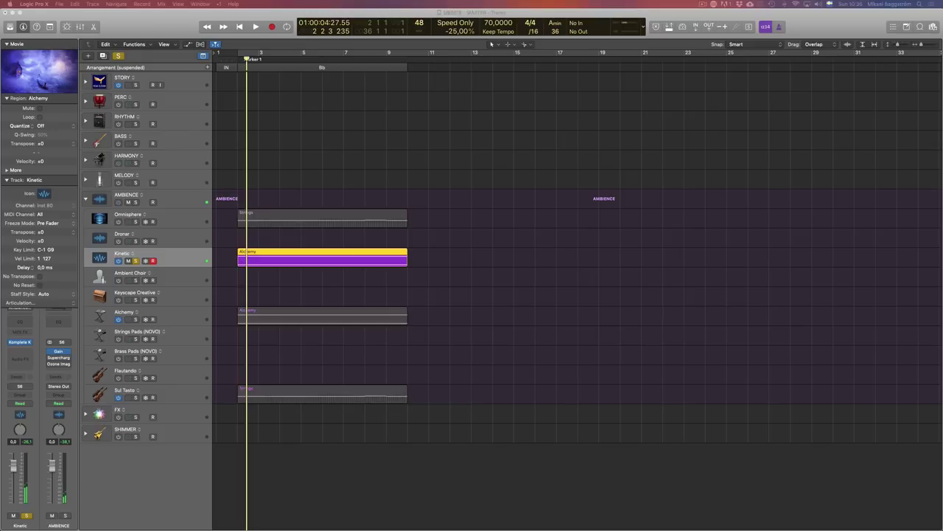
left_click(549, 327)
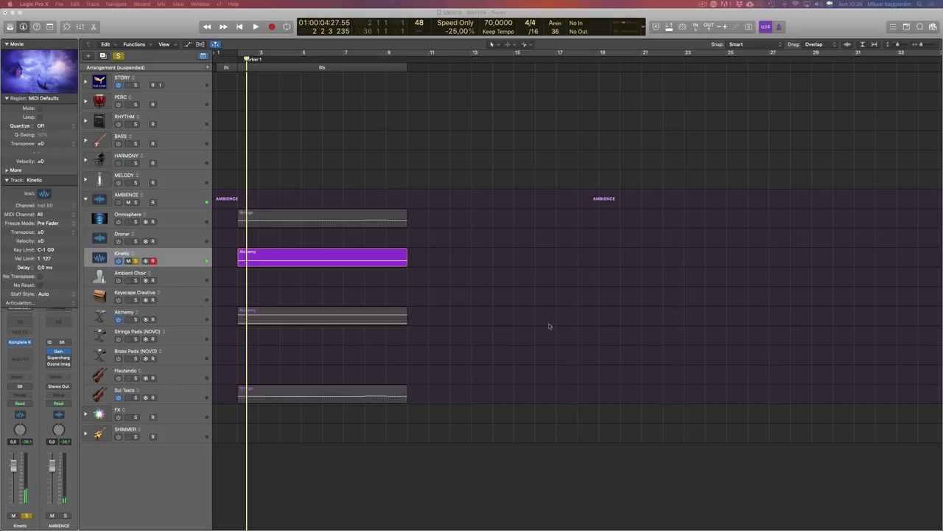
key("space")
Name the four regions in the AMBIENCE stack after their tracks.
left_click_drag(418, 423, 306, 206)
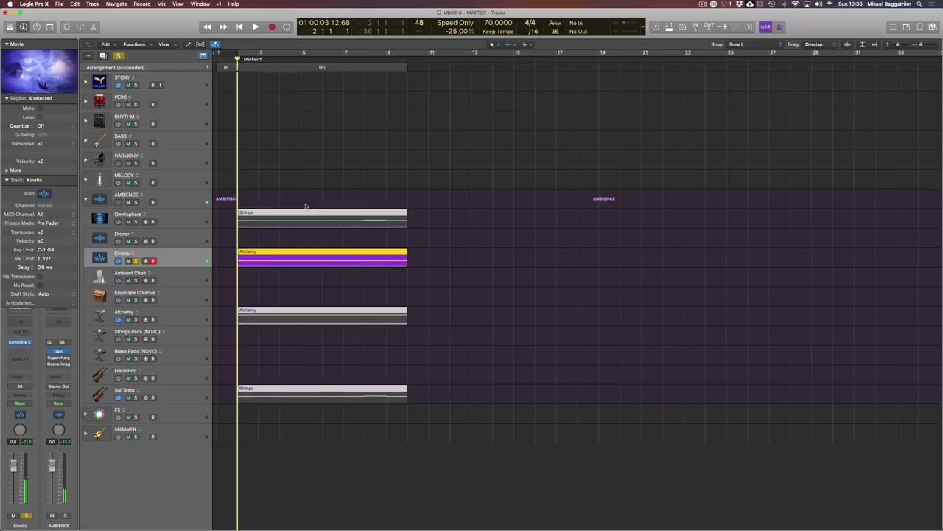
key("alt+shift+n")
left_click(609, 316)
Play the soloed Kinetic region briefly, unsolo the track and return the playhead to bar 2.
key("space")
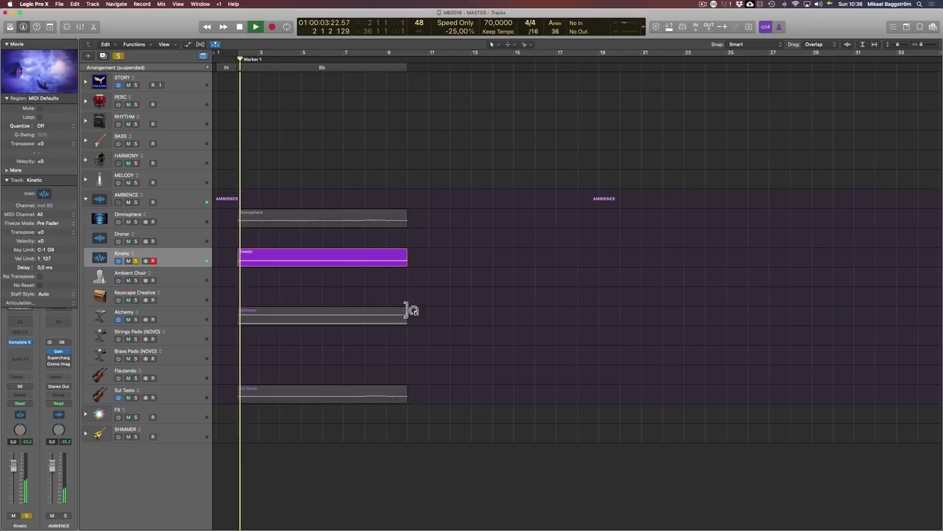
left_click(135, 261)
key("space")
key("Return")
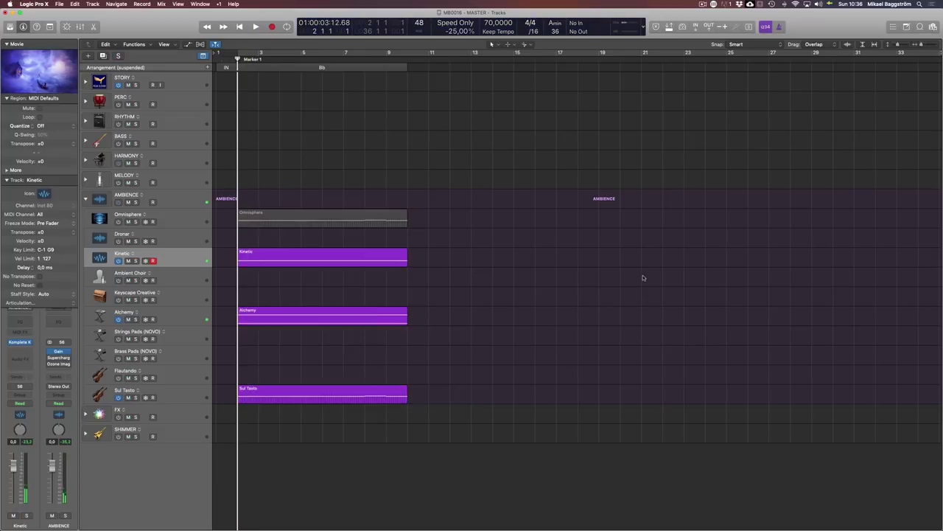
Turn on the Omnisphere track in the AMBIENCE stack so its copied region can play.
left_click(160, 219)
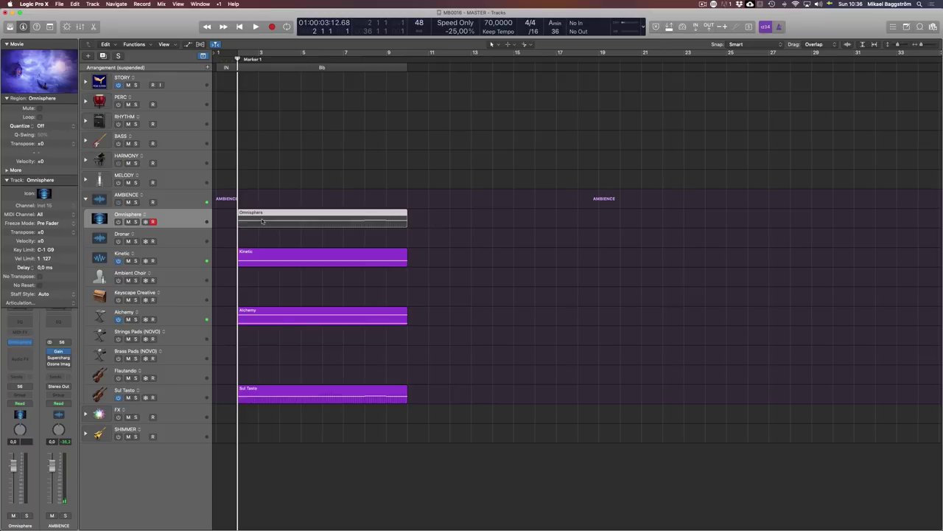
left_click(461, 305)
left_click(329, 218)
left_click(135, 222)
left_click(118, 222)
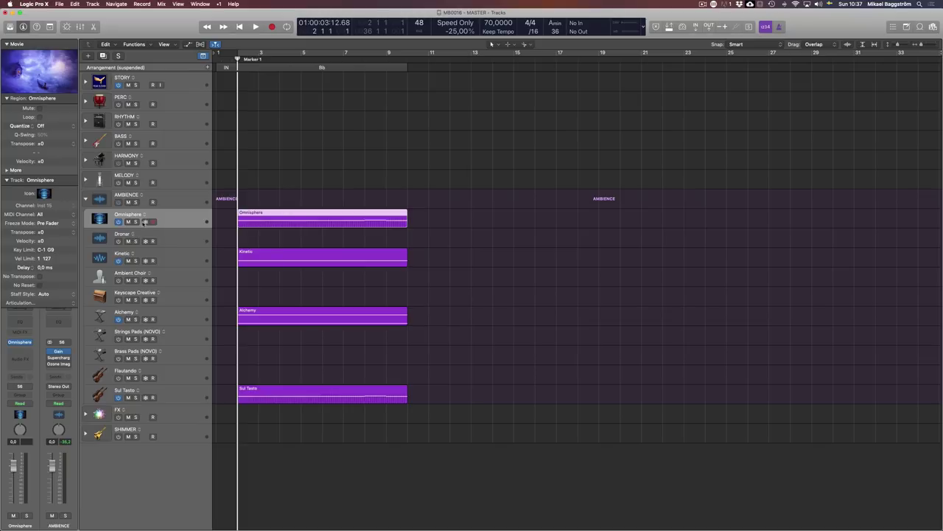
Solo the Omnisphere track, listen to its opening notes from bar 2, and unsolo it.
left_click(136, 222)
key("space")
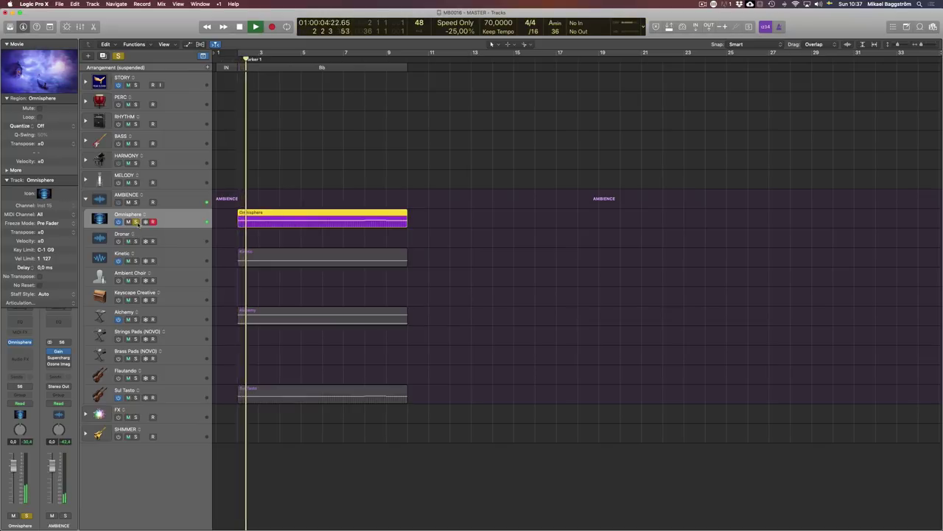
key("space")
left_click(135, 222)
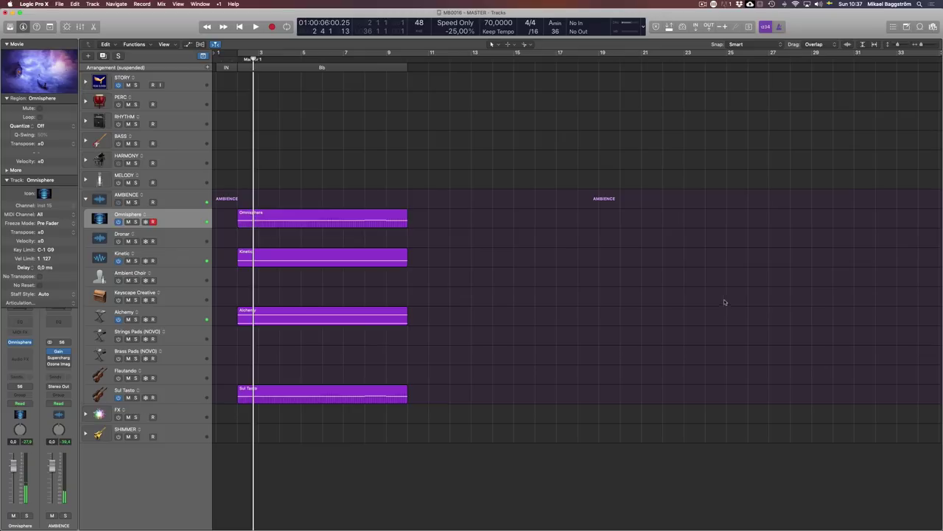
Play the four ambience layers together from bar 2 with the movie opened in a large floating window.
left_click(276, 215)
left_click(307, 389)
left_click(589, 380)
key("comma")
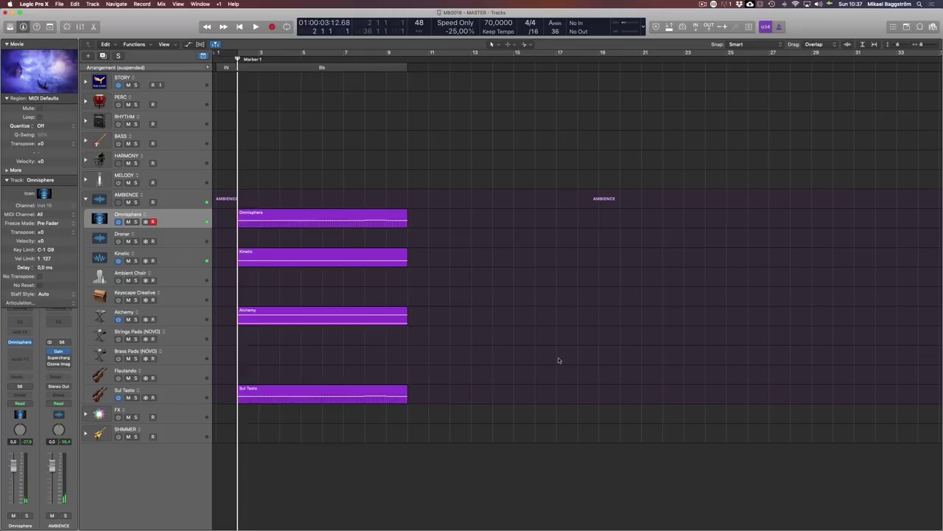
key("space")
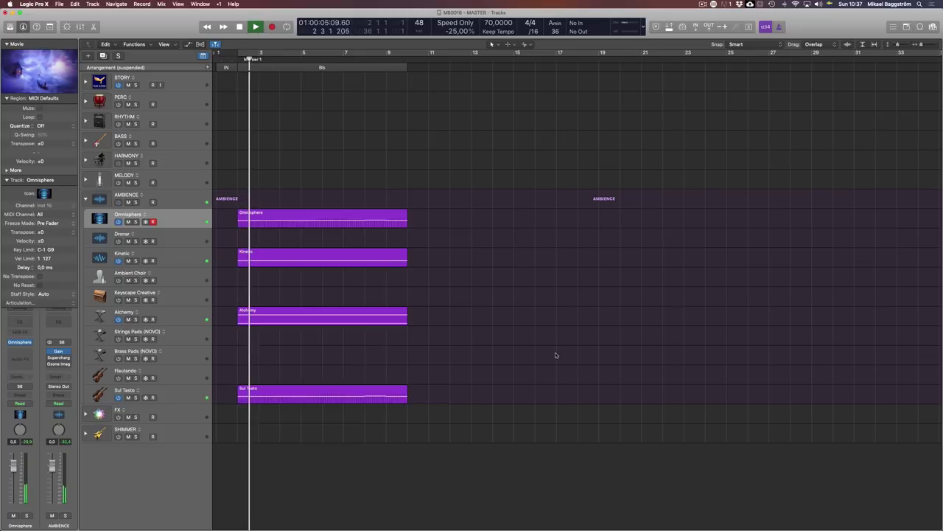
double_click(44, 65)
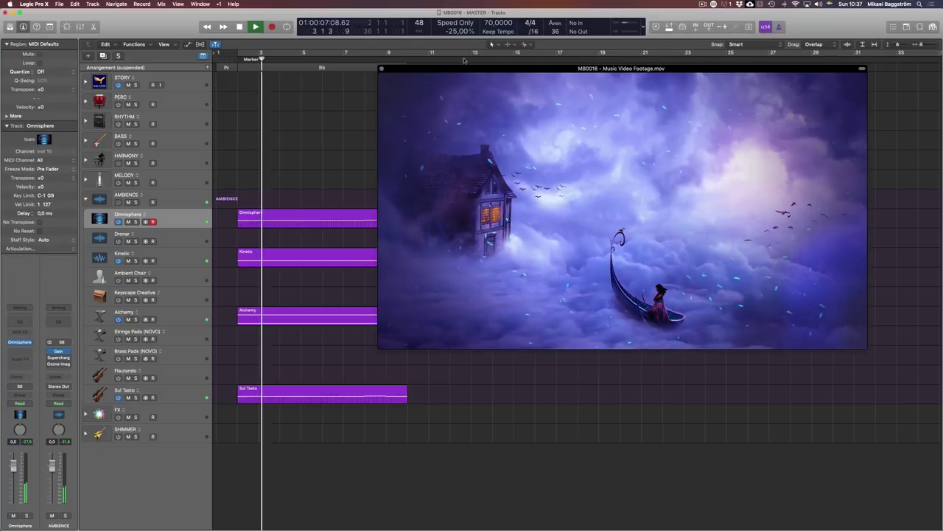
left_click_drag(464, 66, 517, 40)
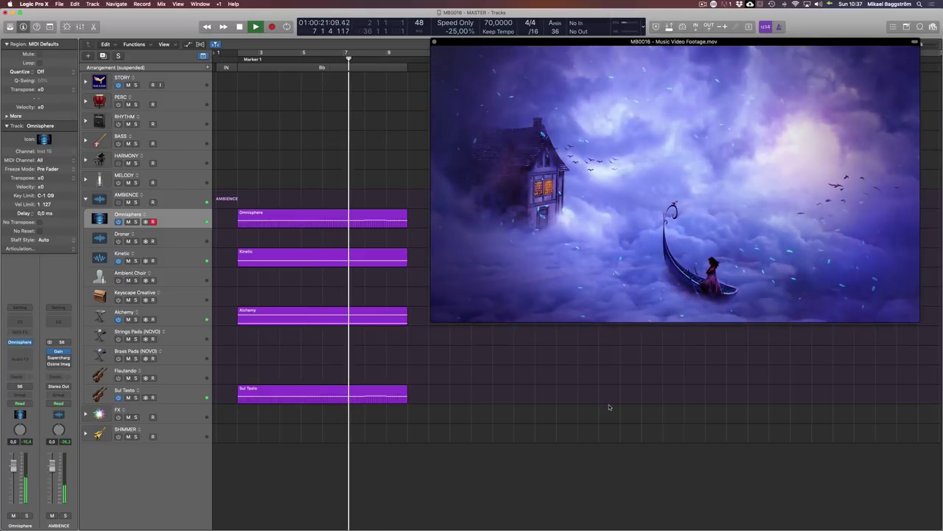
key("space")
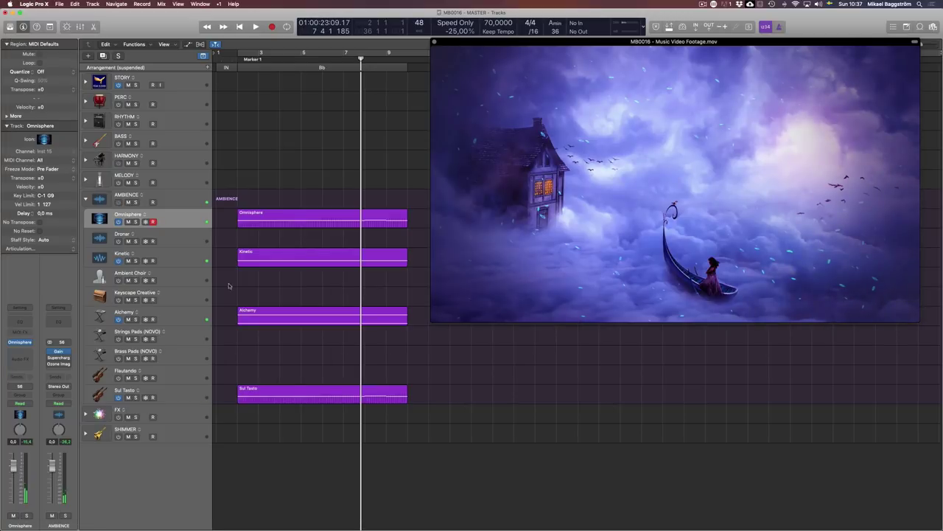
Expand the BASS stack, turn on the Low Pad track and select its region.
left_click(291, 311)
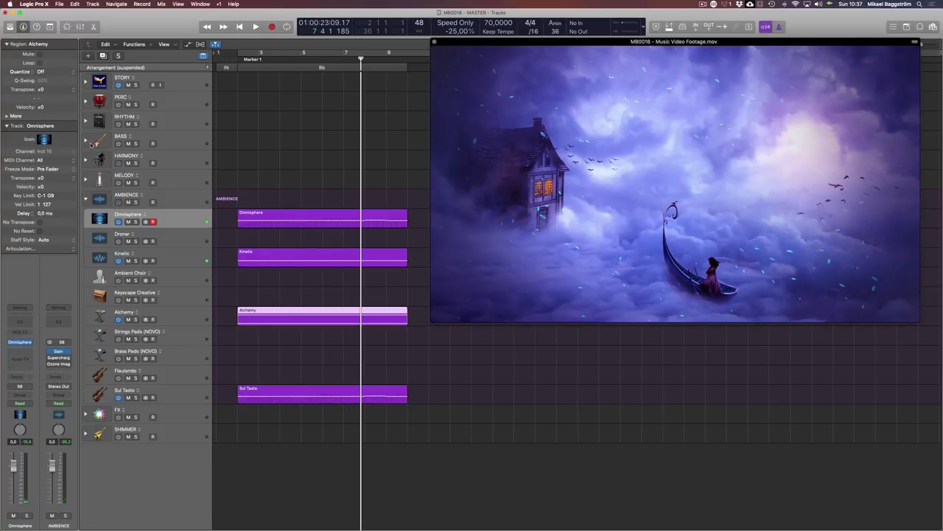
left_click(86, 139)
left_click_drag(283, 441, 297, 200)
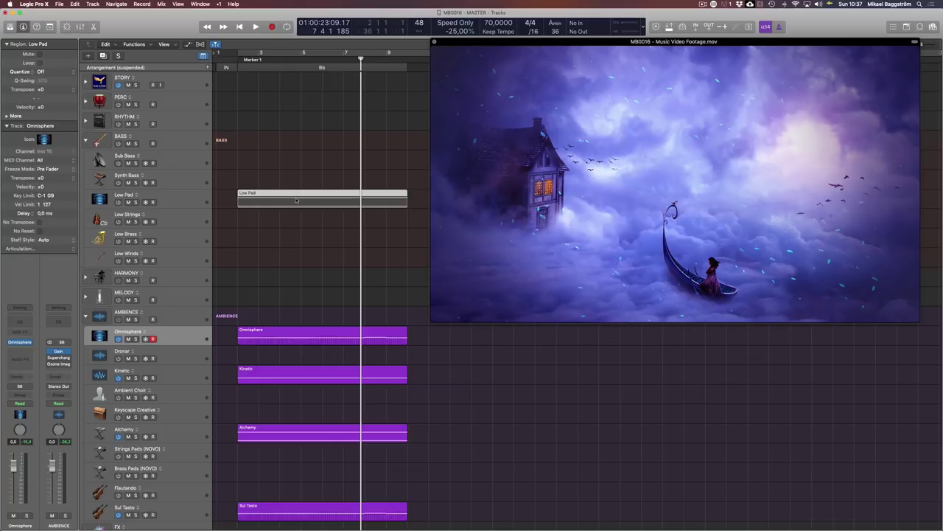
left_click(128, 202)
left_click(288, 209)
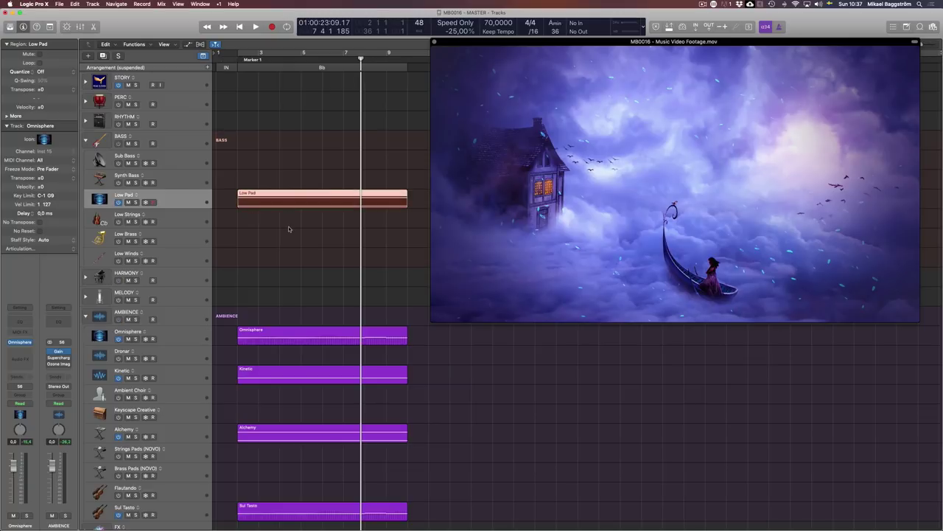
left_click(289, 233)
left_click(294, 193)
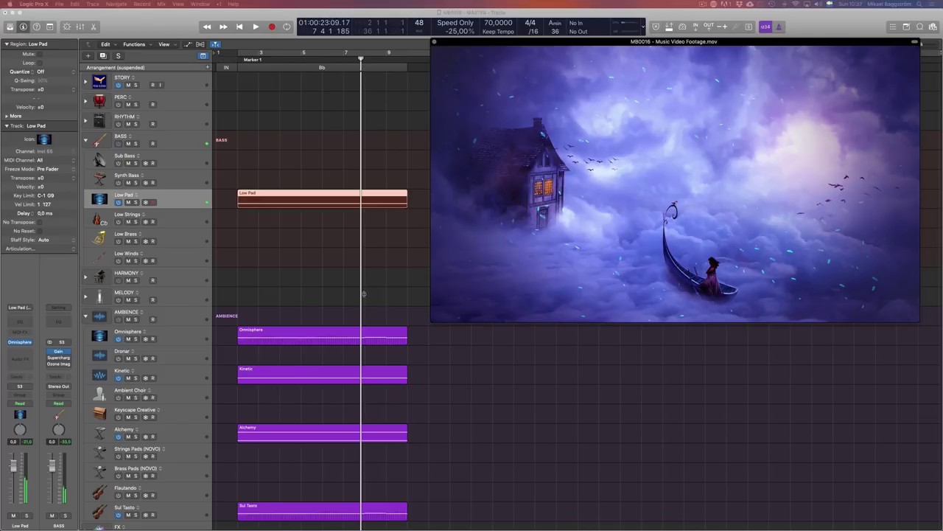
Solo the Low Pad track, audition it from bar 2, and unsolo it.
left_click(364, 294)
key("Return")
key("s")
key("space")
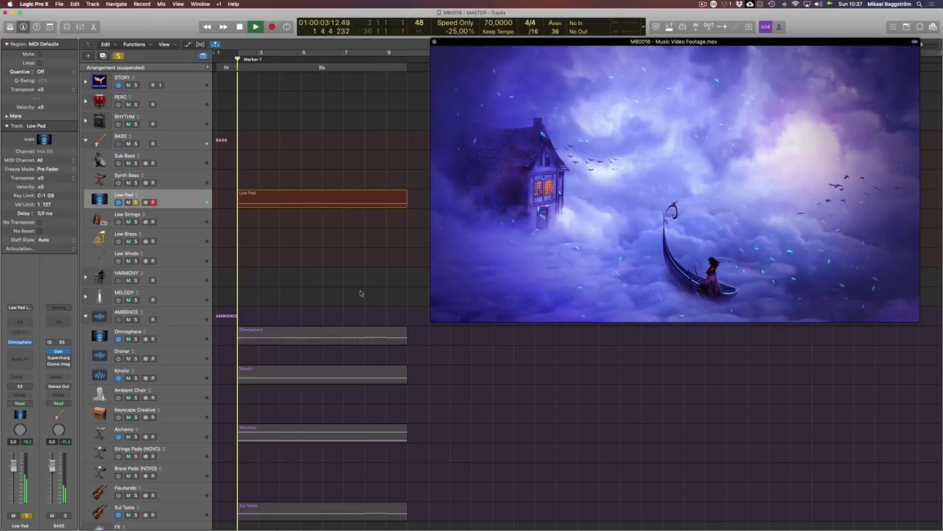
key("space")
left_click(318, 193)
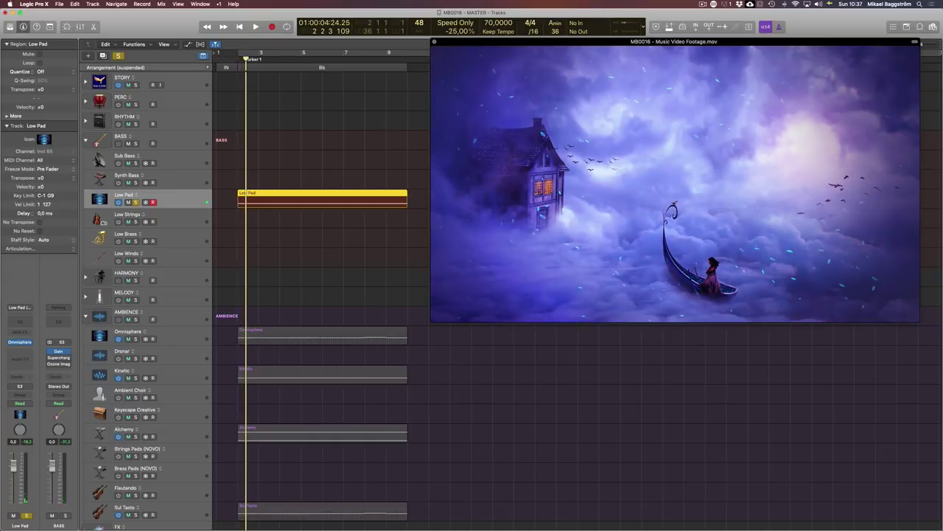
left_click(353, 290)
key("s")
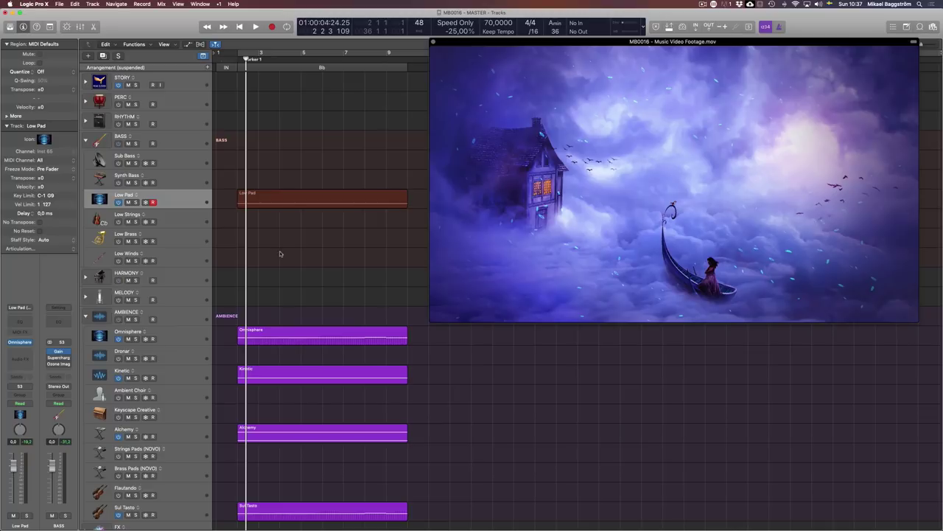
Play the Low Pad together with the ambience layers from bar 2.
key("space")
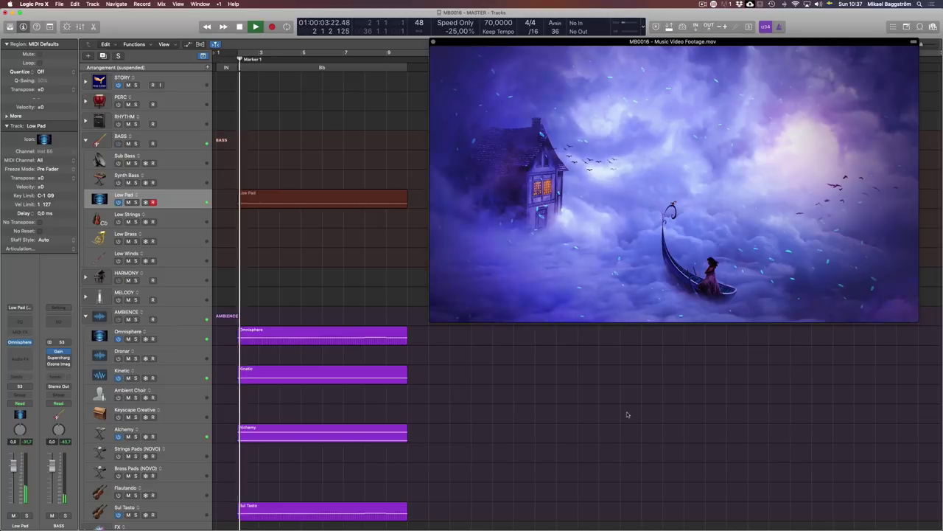
scroll(608, 387, "down", 2)
key("space")
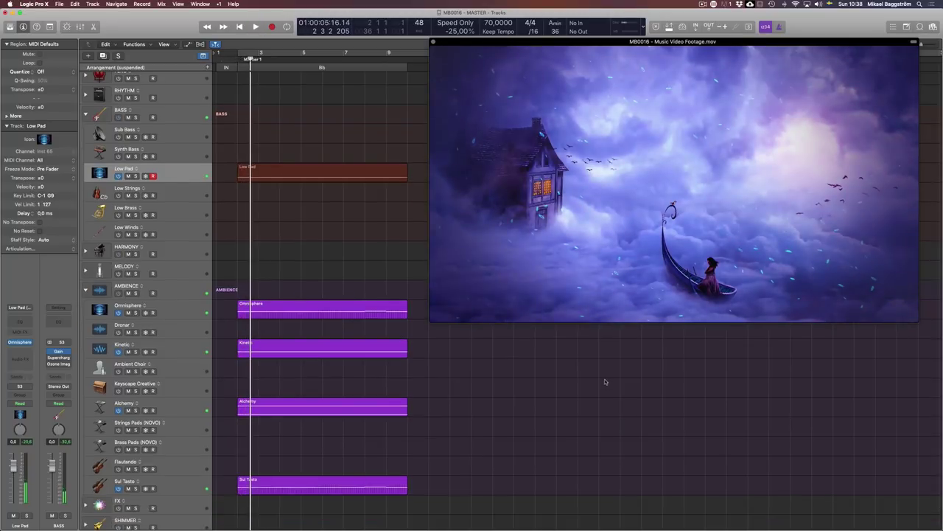
Shrink the floating movie window and move it clear of the track regions.
key("v")
key("v")
key("v")
key("v")
left_click_drag(430, 322, 564, 241)
left_click_drag(674, 163, 697, 167)
scroll(189, 178, "up", 3)
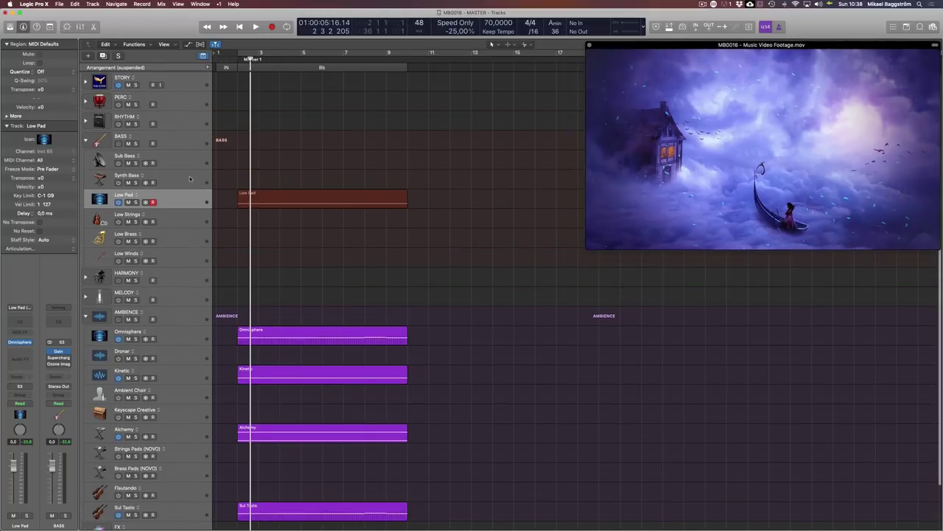
Collapse the BASS stack and look through the instrument tracks of the HARMONY stack, leaving that stack collapsed too.
left_click(84, 141)
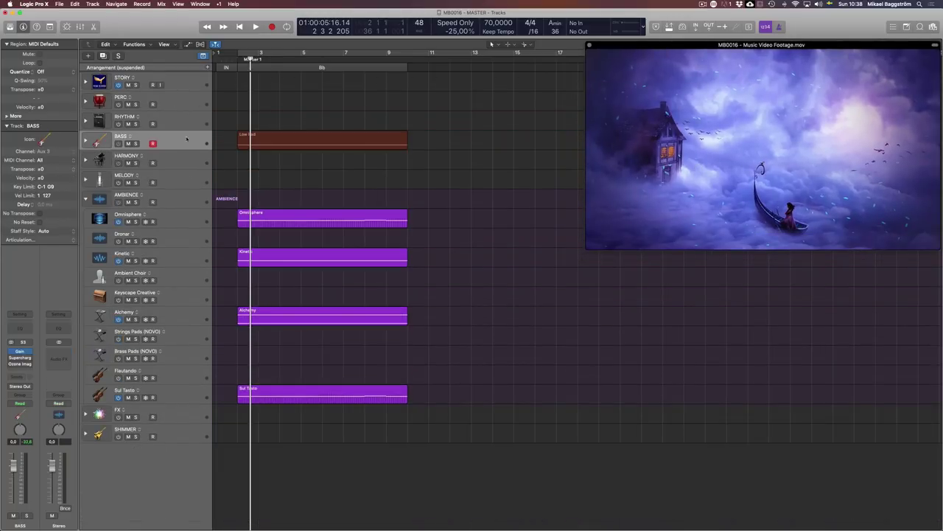
left_click(175, 165)
left_click(85, 160)
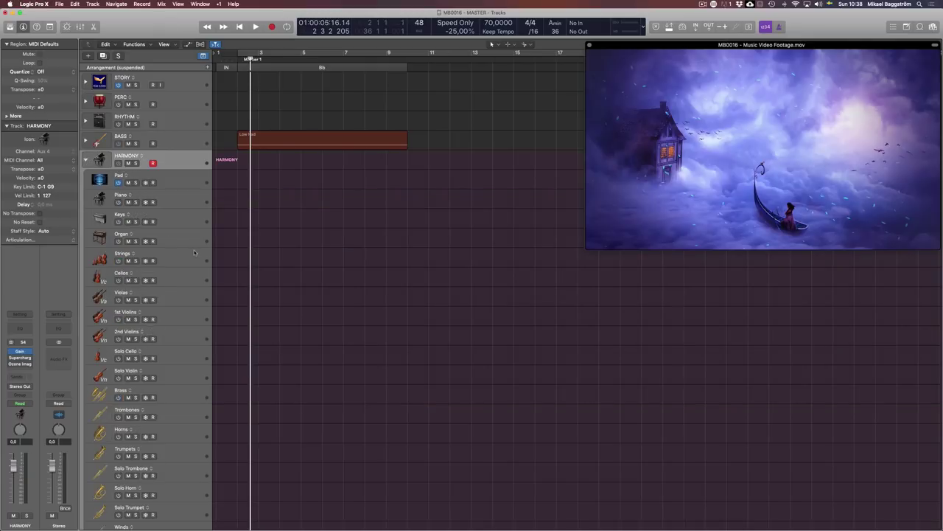
scroll(194, 252, "down", 5)
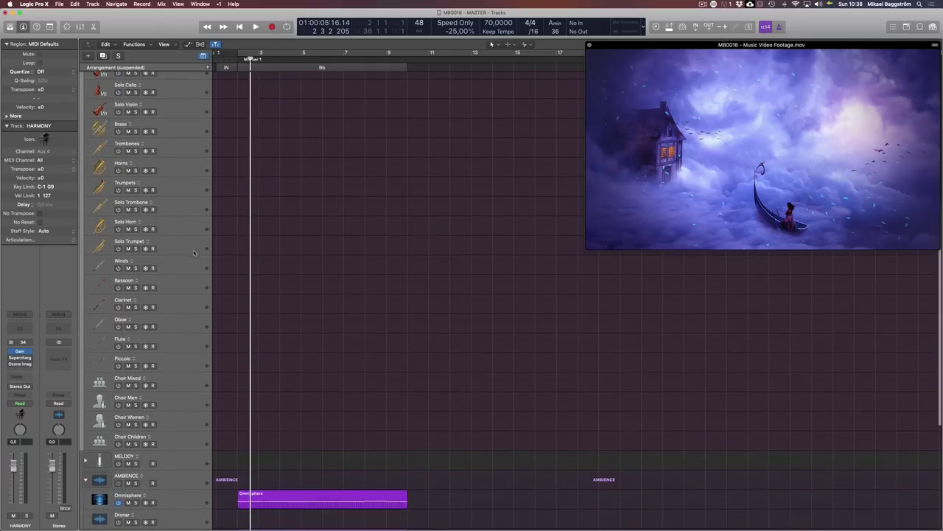
scroll(184, 345, "up", 5)
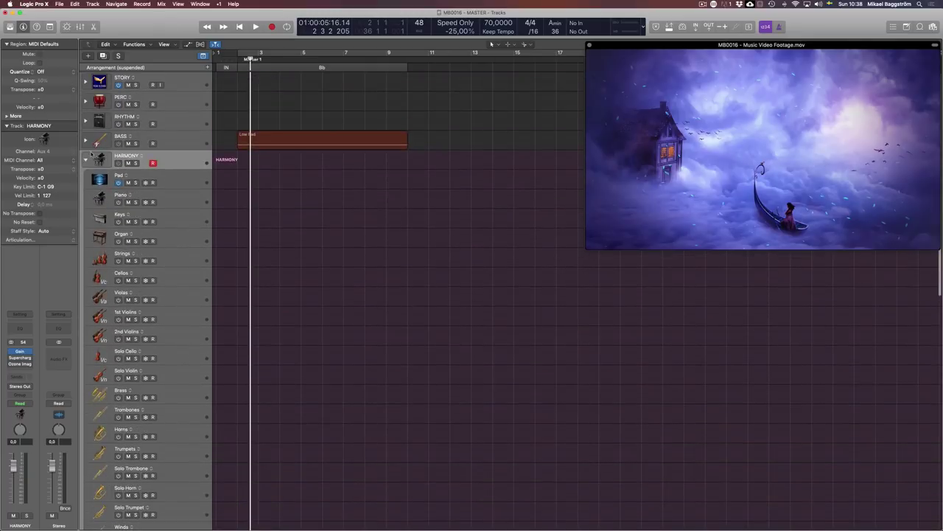
left_click(86, 160)
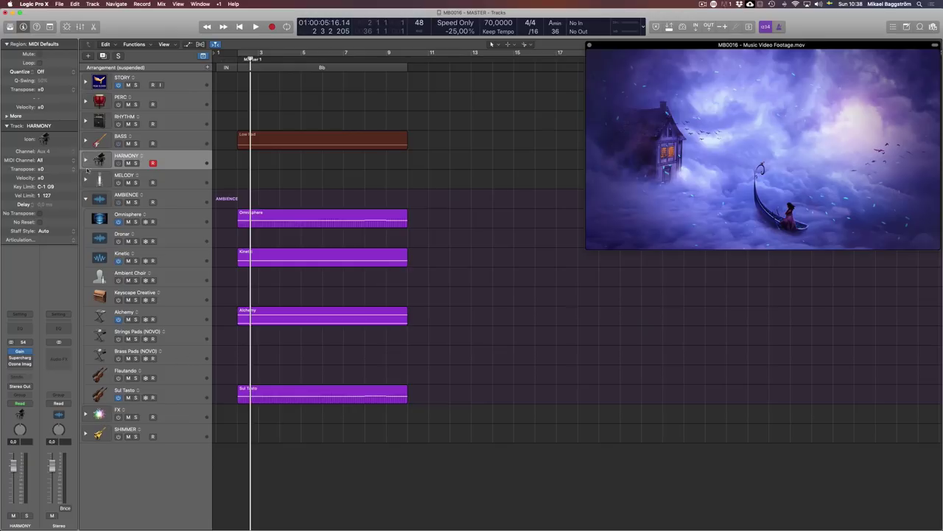
left_click(183, 320)
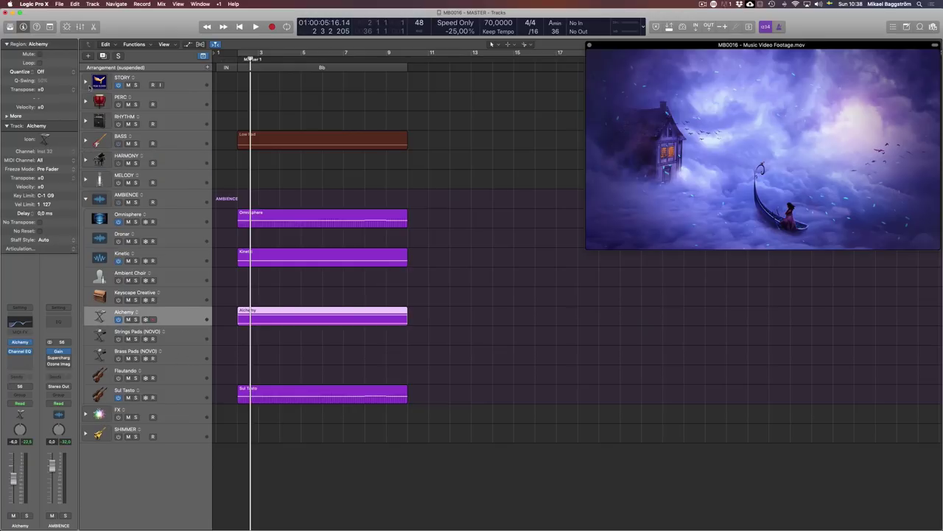
left_click(107, 55)
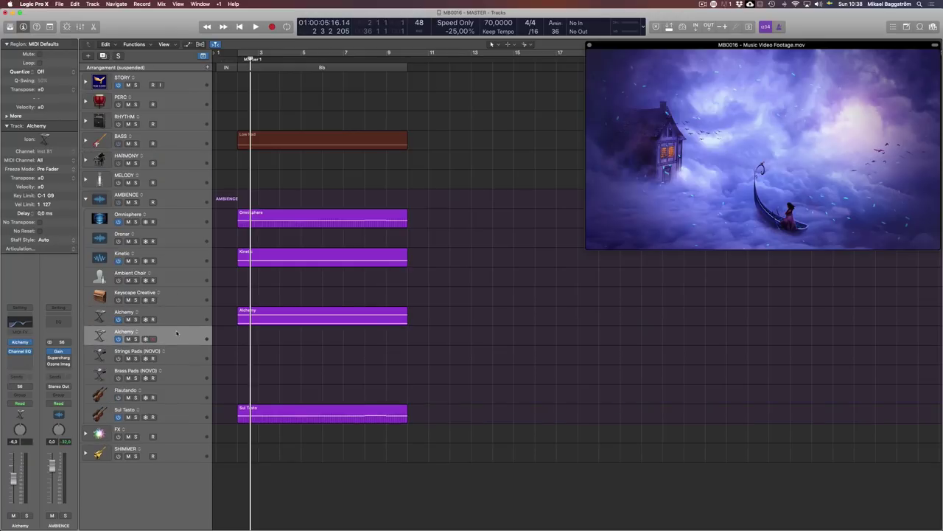
key("super+BackSpace")
Add a new track with the Omnisphere track's settings in the AMBIENCE stack and open its instrument's full-size patch browser.
left_click(183, 214)
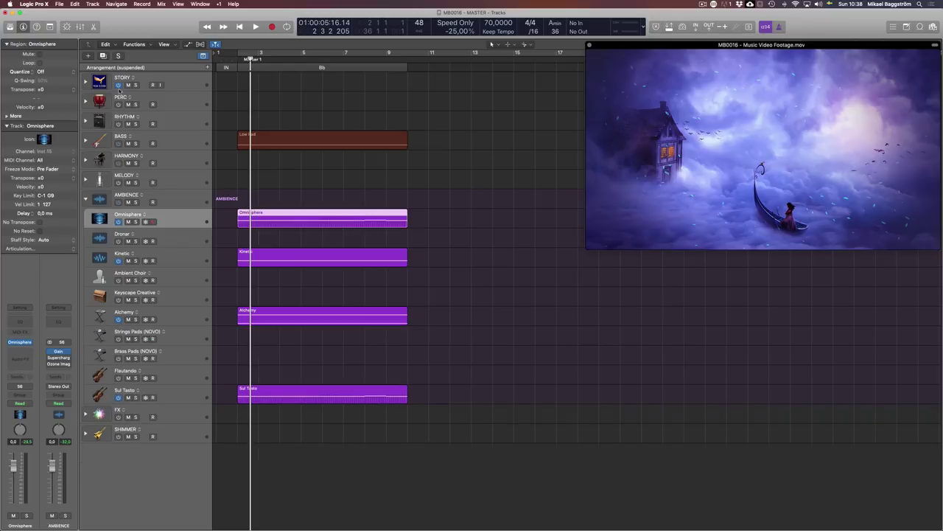
key("super+d")
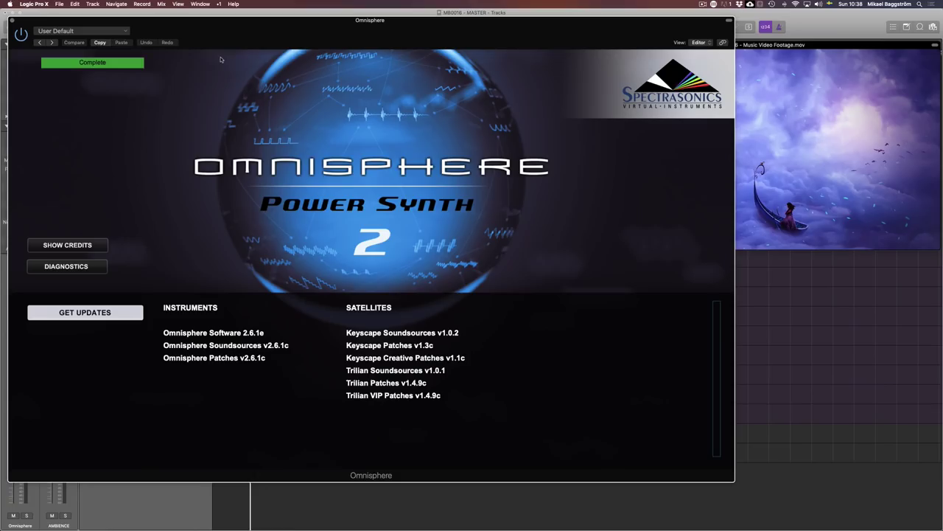
left_click_drag(234, 34, 261, 43)
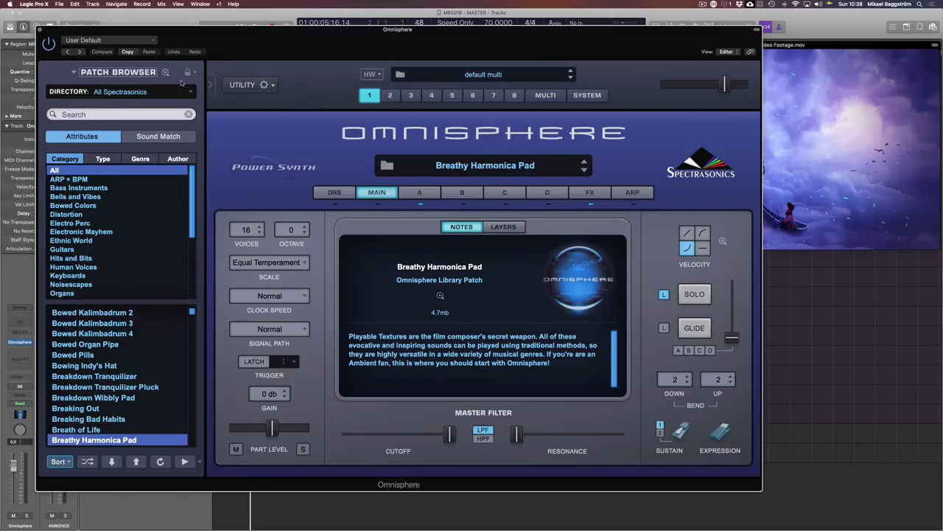
left_click(105, 115)
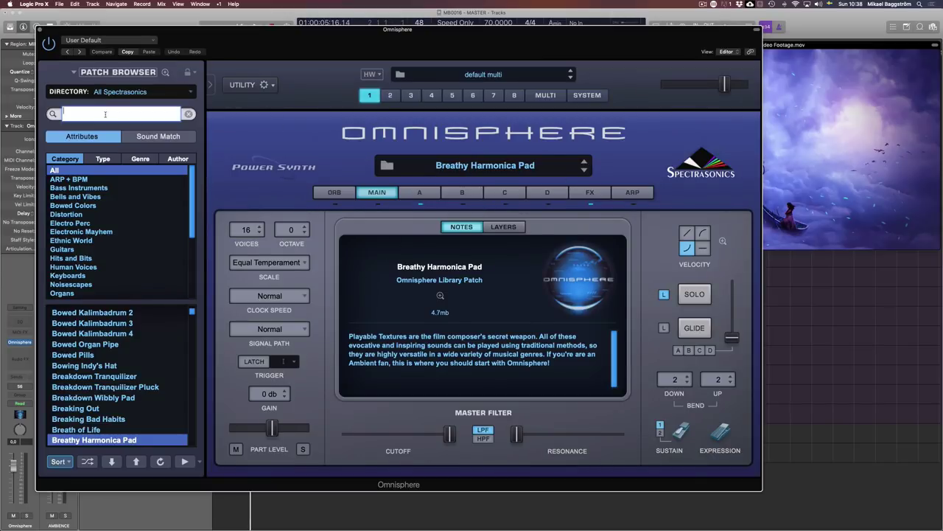
left_click(165, 72)
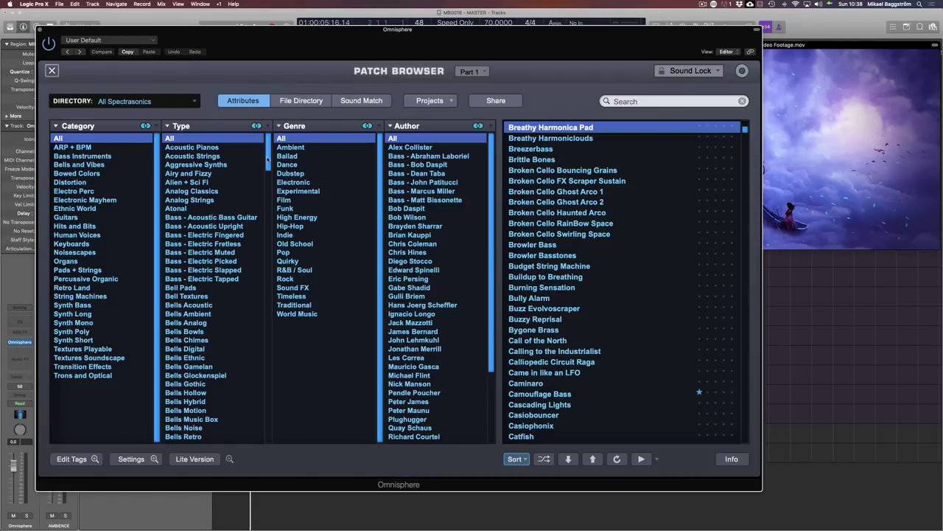
Filter the patches by the Flutey Colors type, audition D50 - Glass Blower, and load Calliope of my Dreams.
left_click_drag(268, 158, 262, 397)
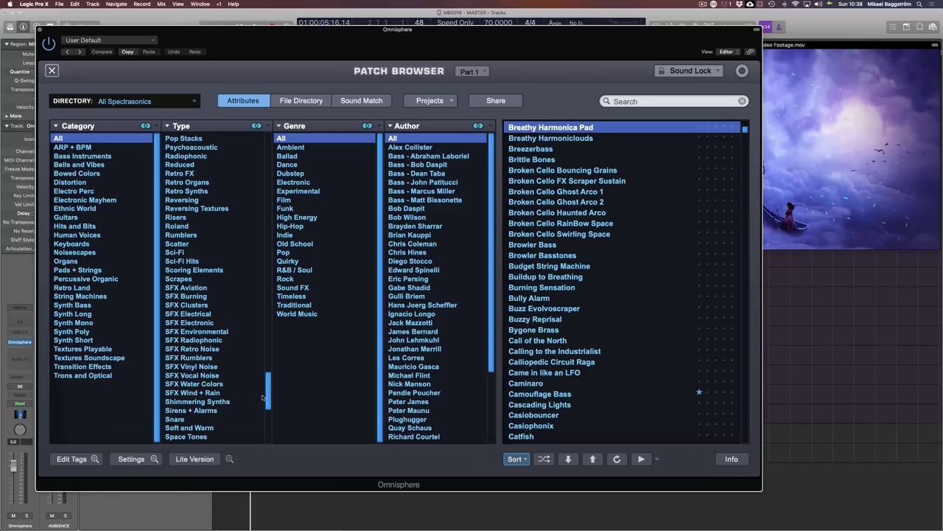
left_click_drag(263, 398, 255, 322)
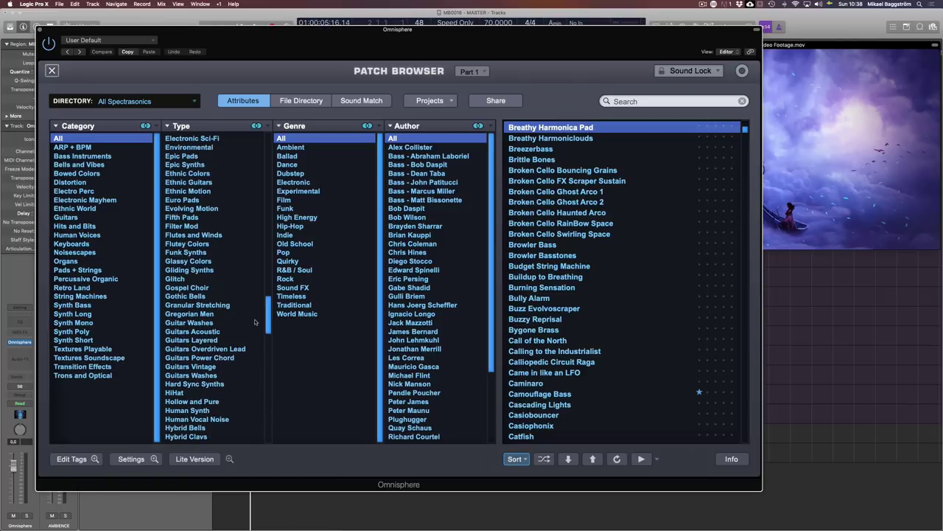
left_click(206, 244)
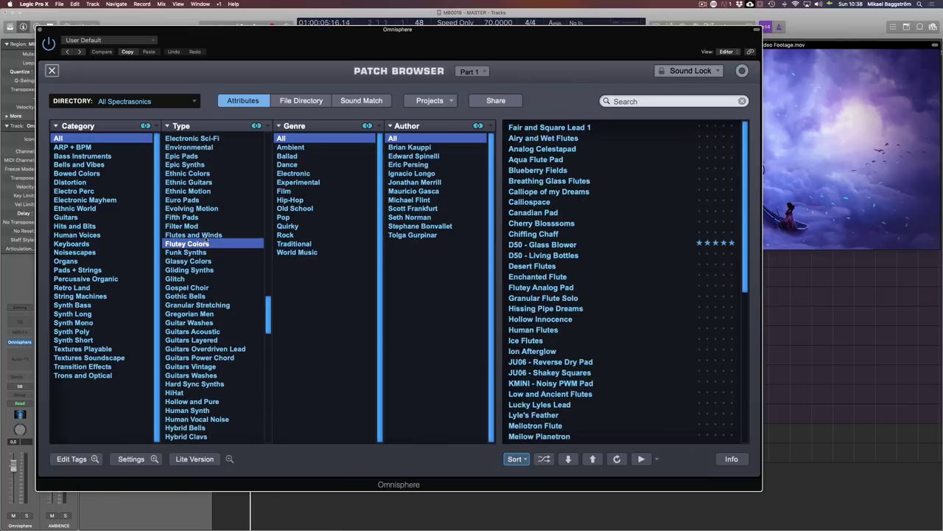
left_click(536, 245)
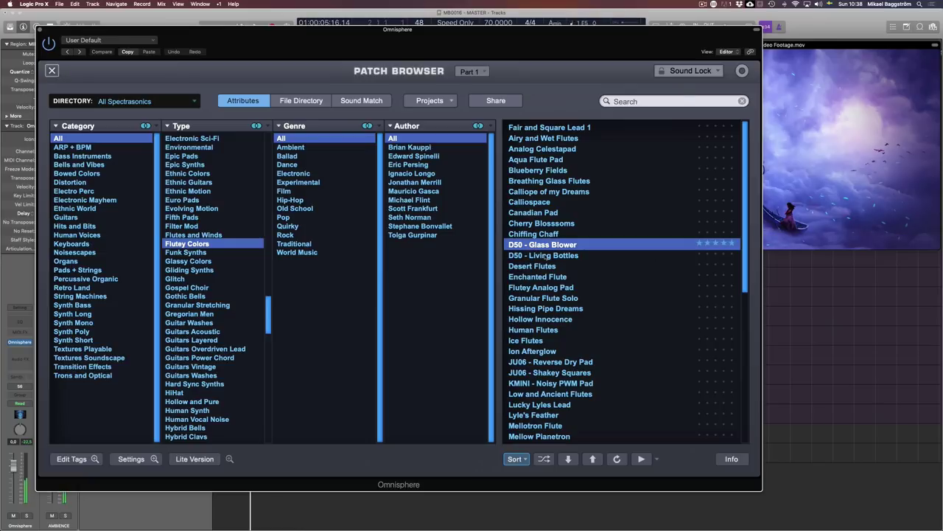
left_click(553, 193)
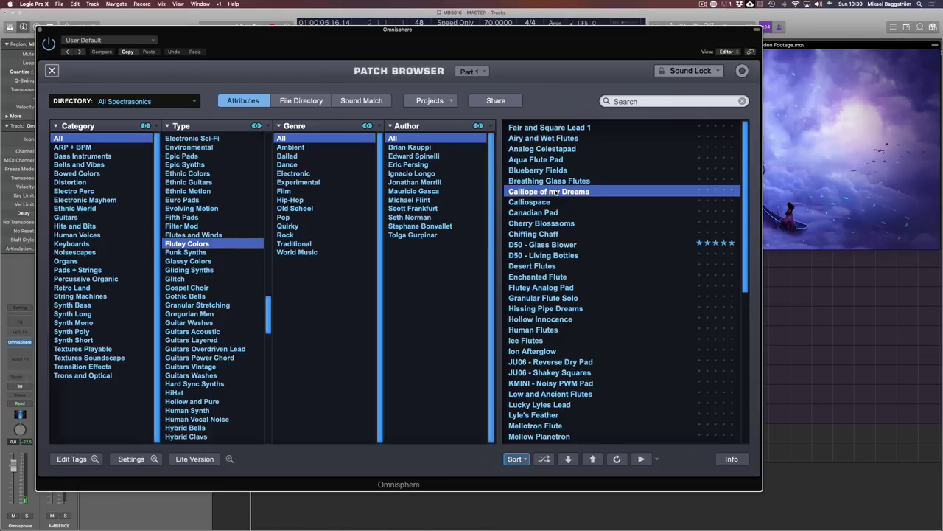
key("super+w")
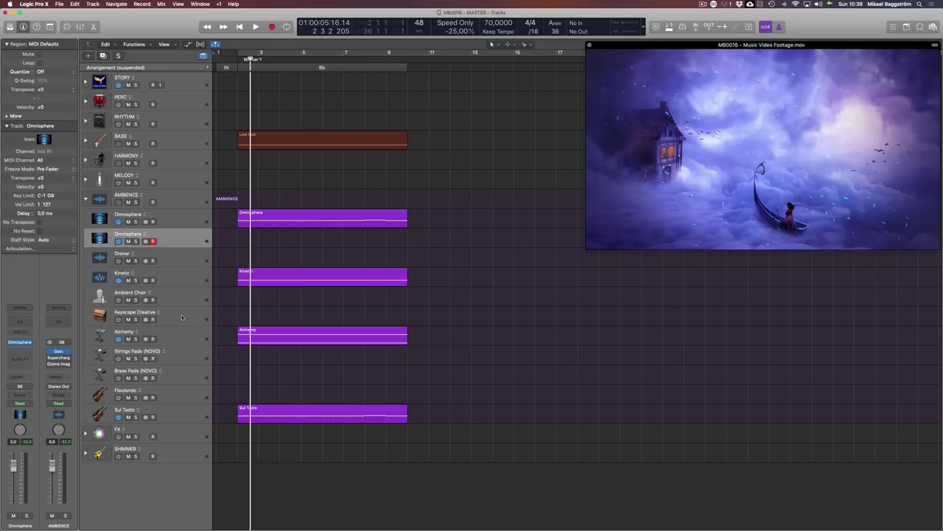
Slightly lower the level of the Calliope of my Dreams part in Omnisphere's multi mixer, and hide the plug-in window.
key("v")
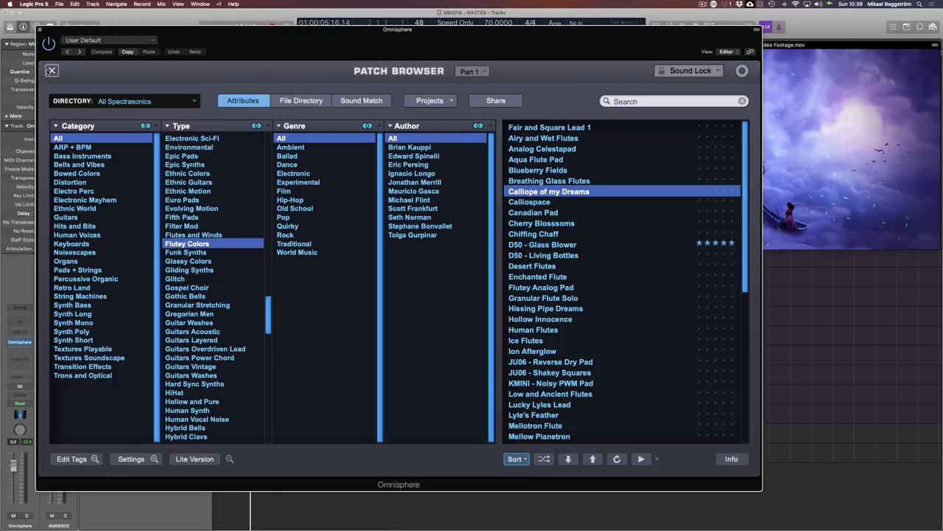
left_click(51, 70)
left_click(546, 95)
mouse_move(518, 188)
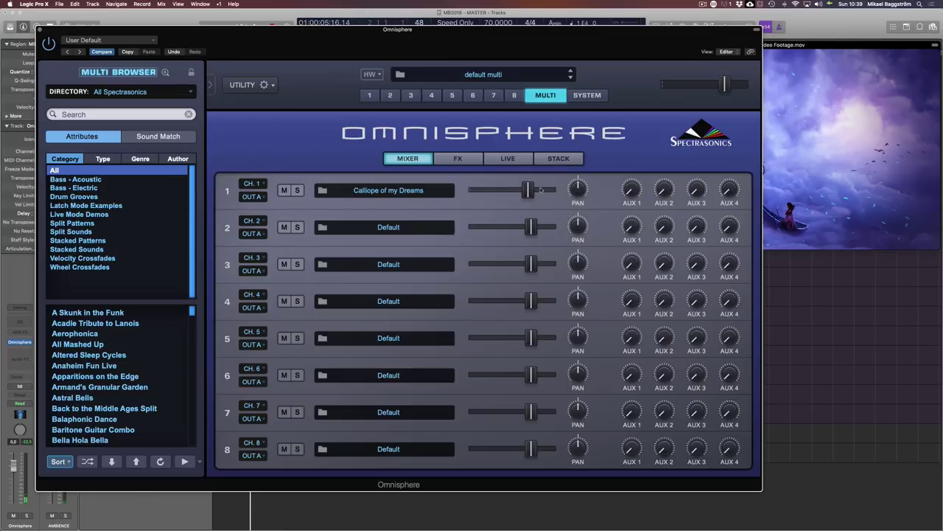
key("v")
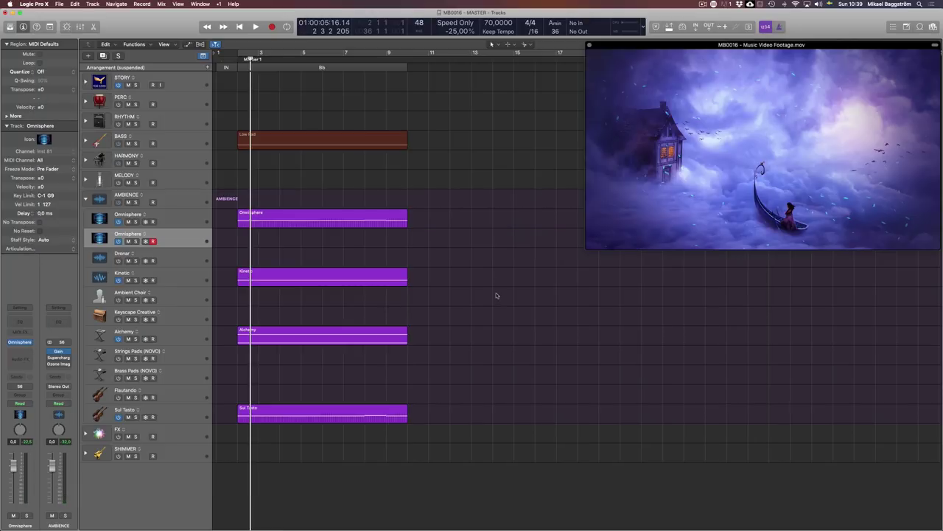
Play the arrangement from bar 2 while trying out the new Omnisphere sound over the existing layers.
key("Return")
key("space")
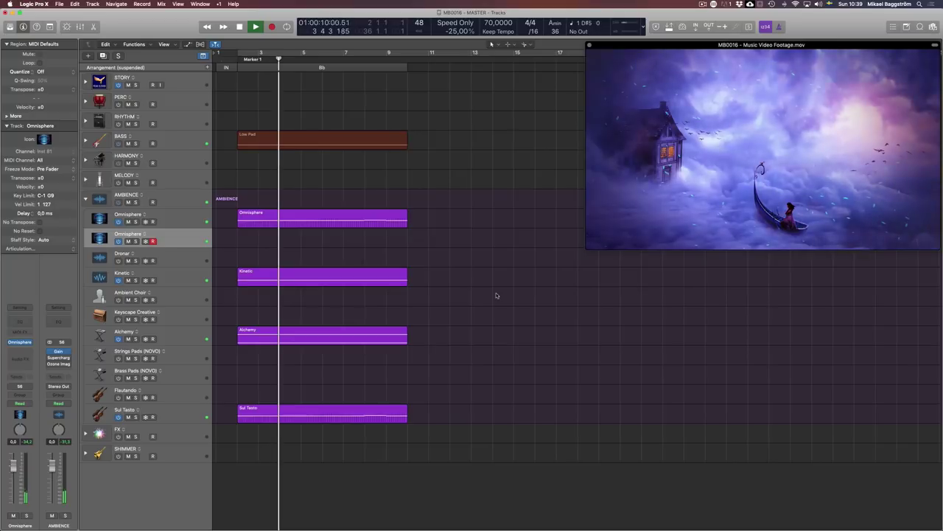
key("space")
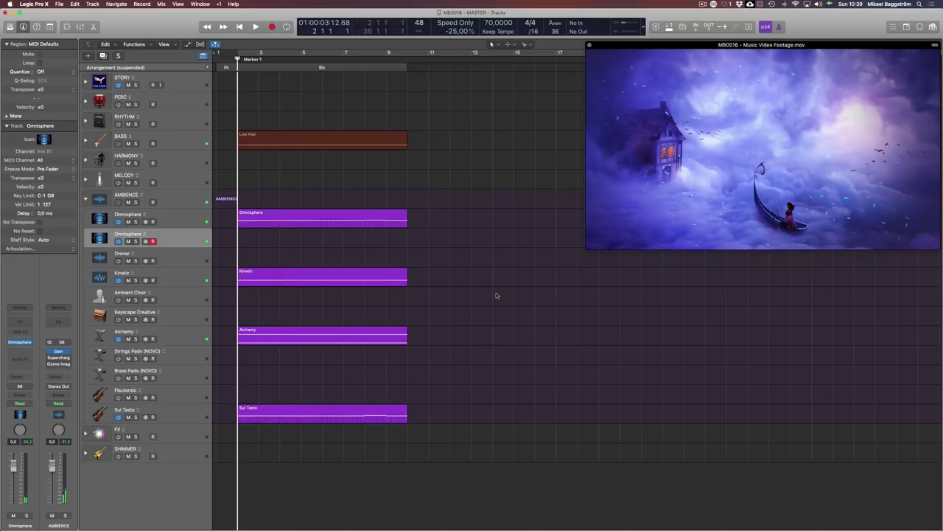
Move the new Omnisphere track into the SHIMMER stack above Chimes, and collapse the AMBIENCE stack.
left_click(86, 453)
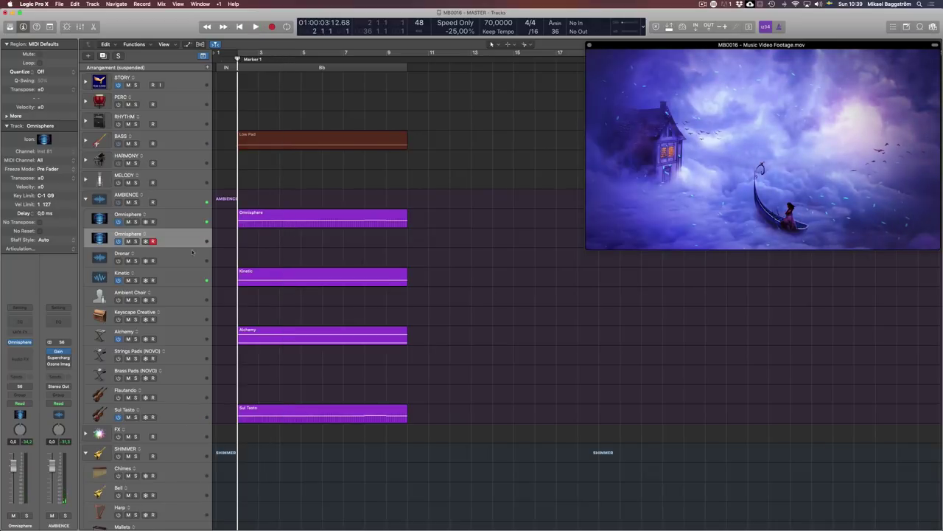
left_click_drag(178, 234, 185, 455)
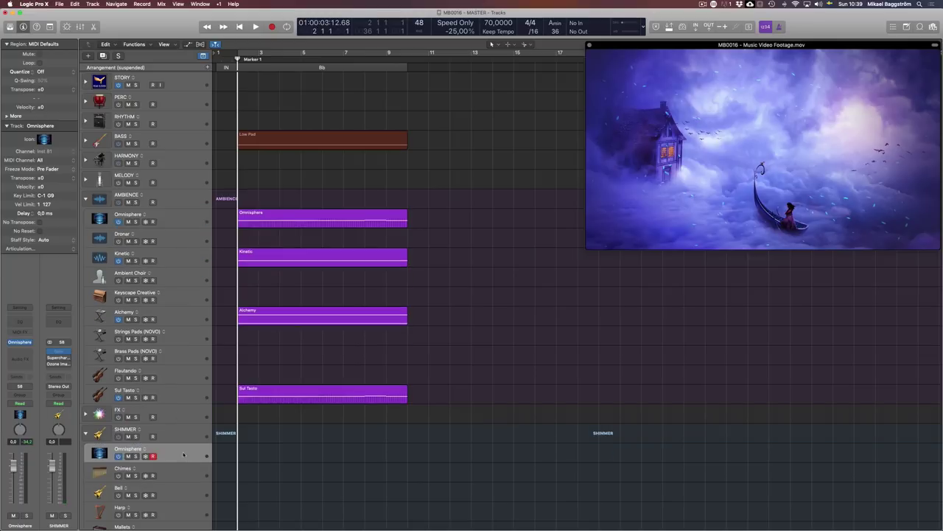
left_click(85, 199)
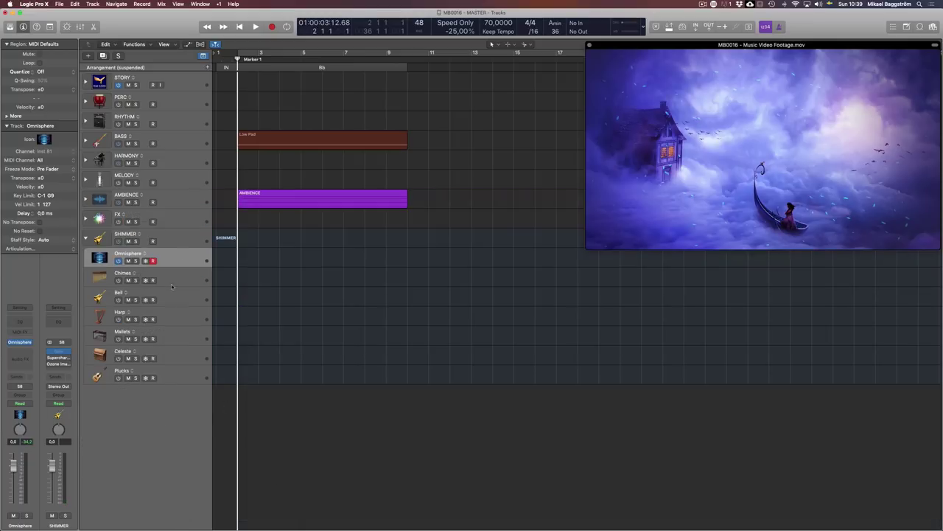
Record a MIDI part on the SHIMMER stack's Omnisphere track from bar 2 to the end of bar 9.
key("Return")
key("space")
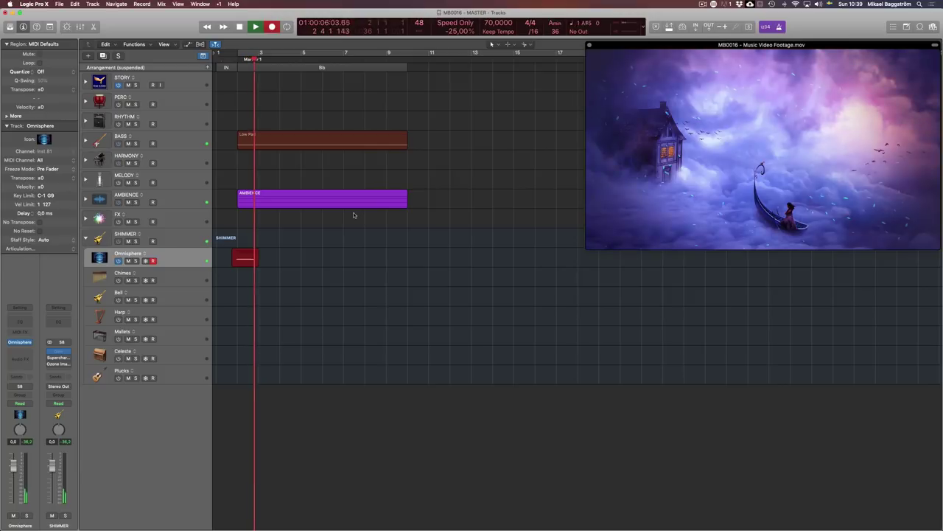
key("super+period")
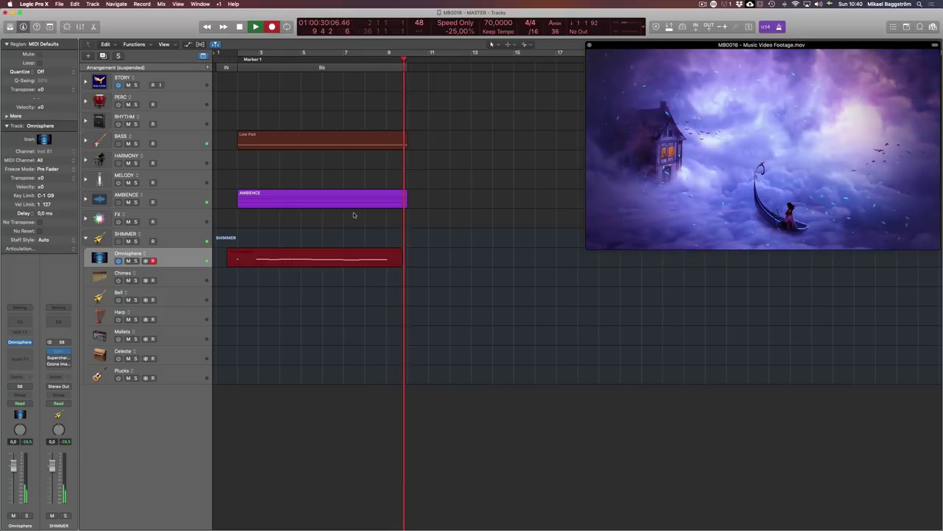
key("space")
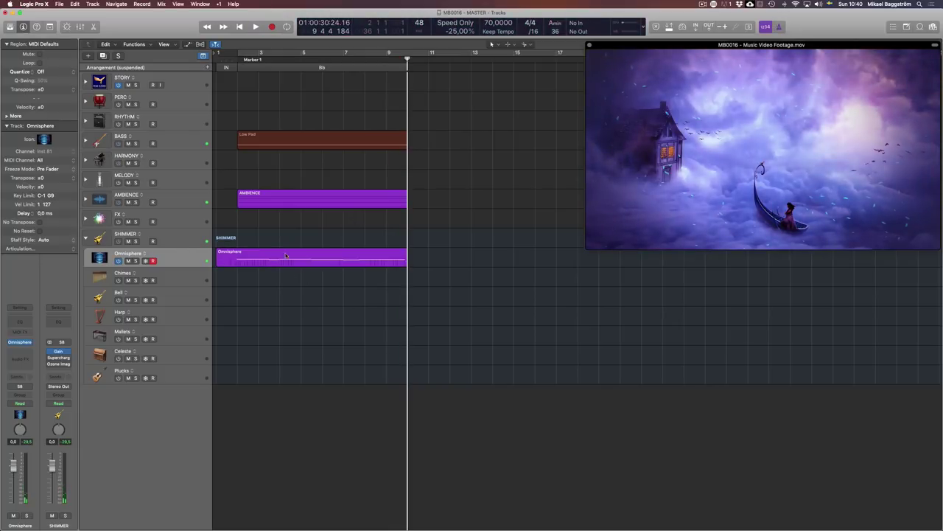
Apply the Quantize Note Lengths transform to the recorded Omnisphere region, with length set to QuaMin 0 1 0 0.
left_click(286, 255)
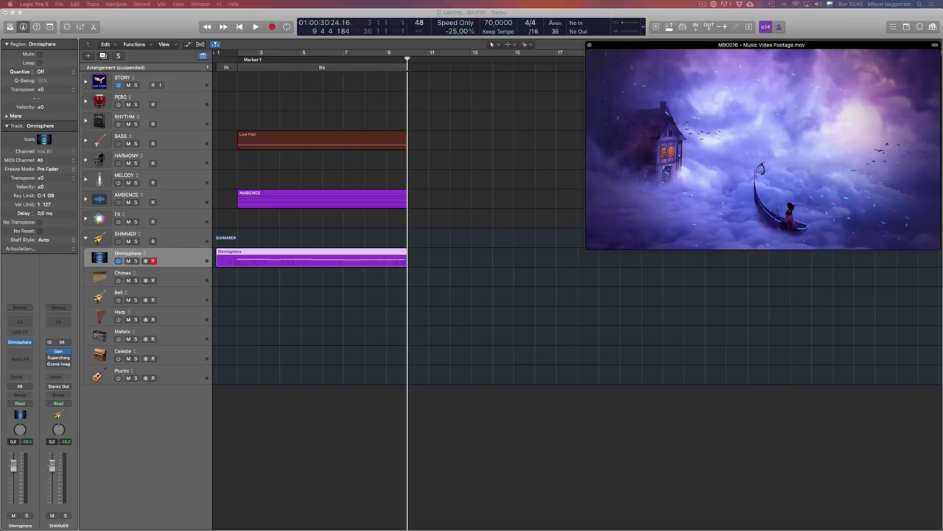
key("super+9")
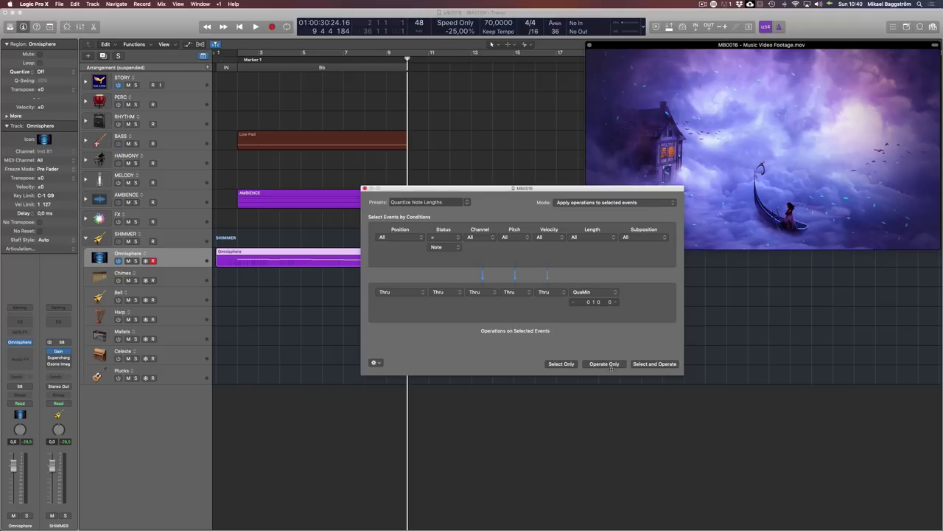
left_click(364, 189)
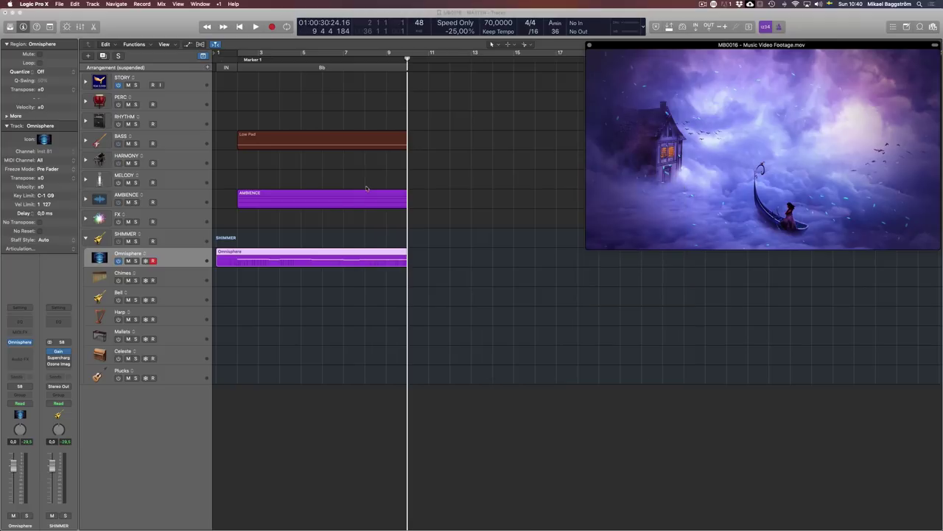
Split the recorded Omnisphere region at bar 2 and delete the piece before it.
left_click(463, 273)
left_click(236, 243)
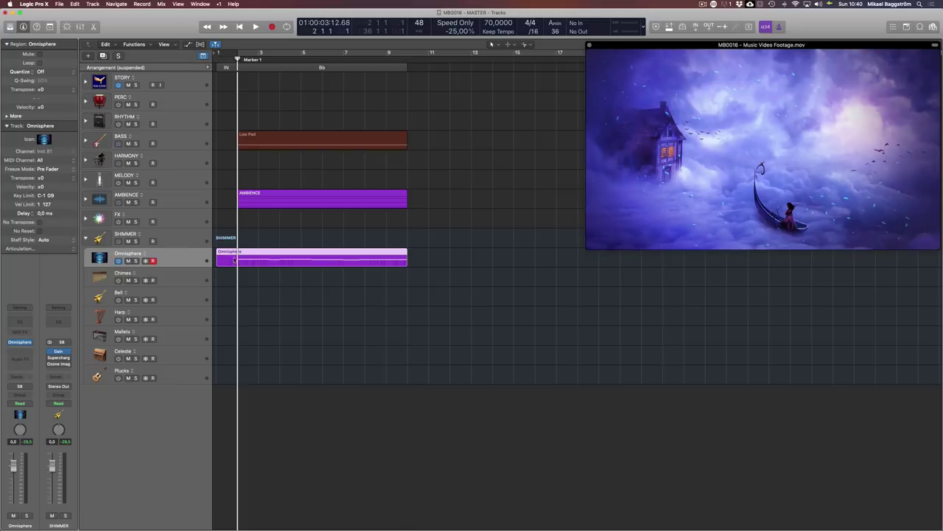
right_click(237, 260)
left_click(226, 258)
key("BackSpace")
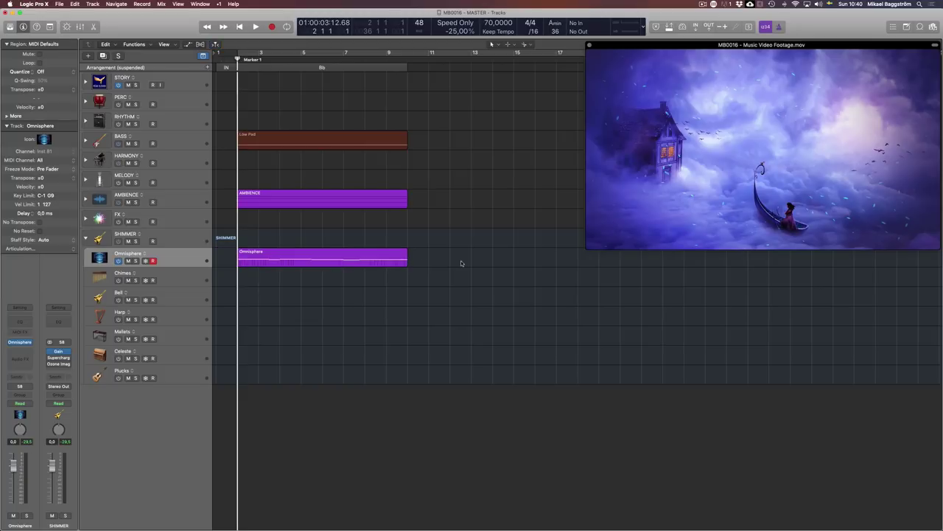
left_click_drag(411, 343, 297, 245)
left_click(394, 408)
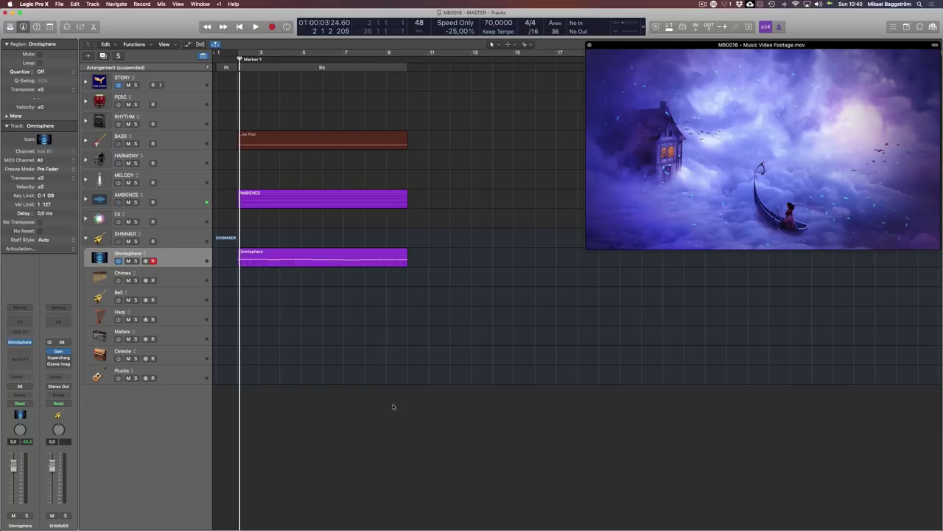
left_click_drag(393, 409, 230, 266)
left_click(284, 307)
Color the SHIMMER stack's Omnisphere region blue.
left_click(163, 261)
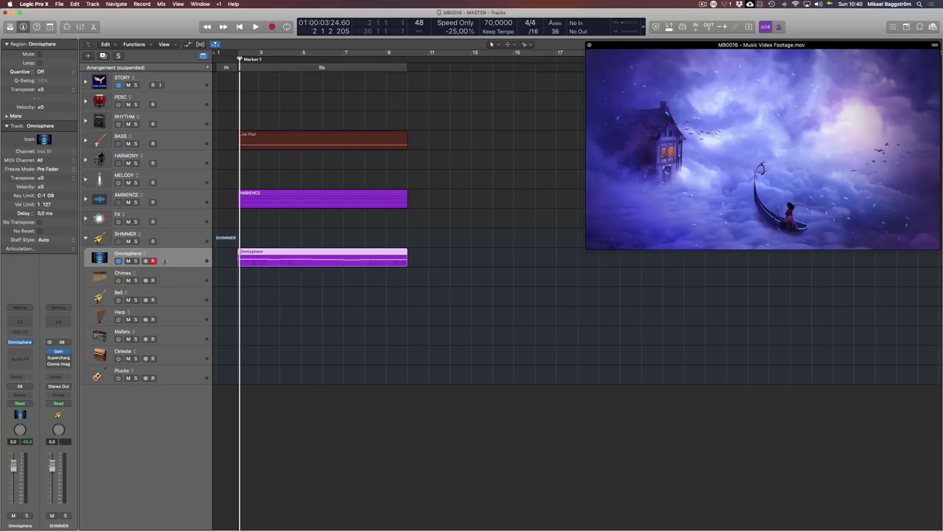
key("alt+c")
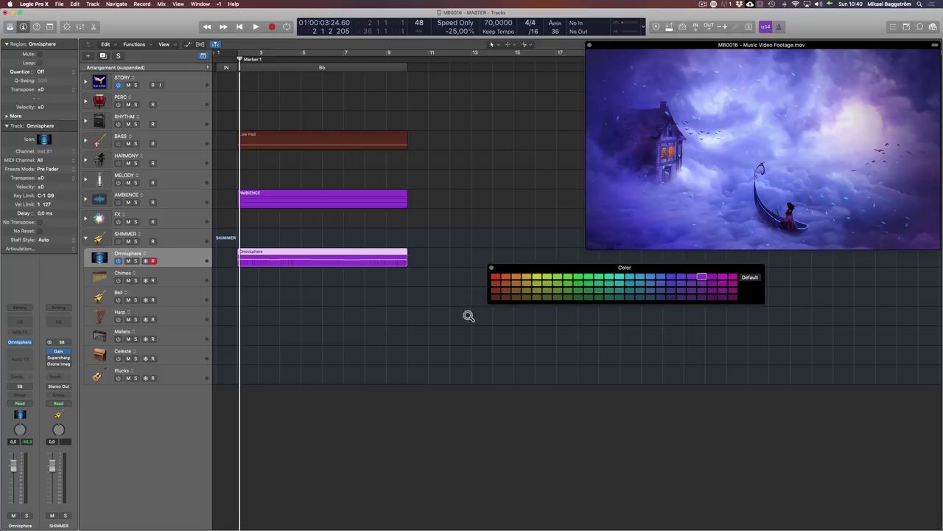
left_click(659, 276)
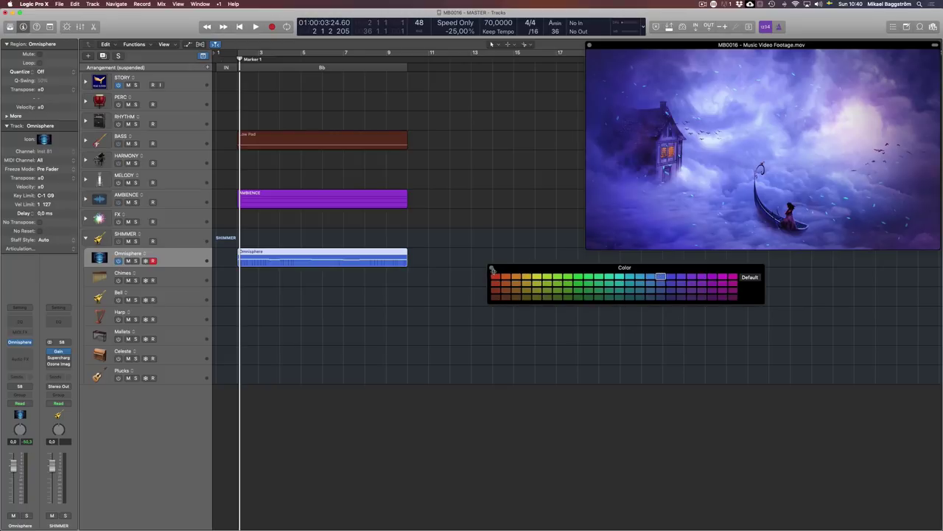
left_click(492, 269)
Collapse the SHIMMER stack and expand the AMBIENCE stack to show its tracks.
left_click(230, 292)
left_click(86, 238)
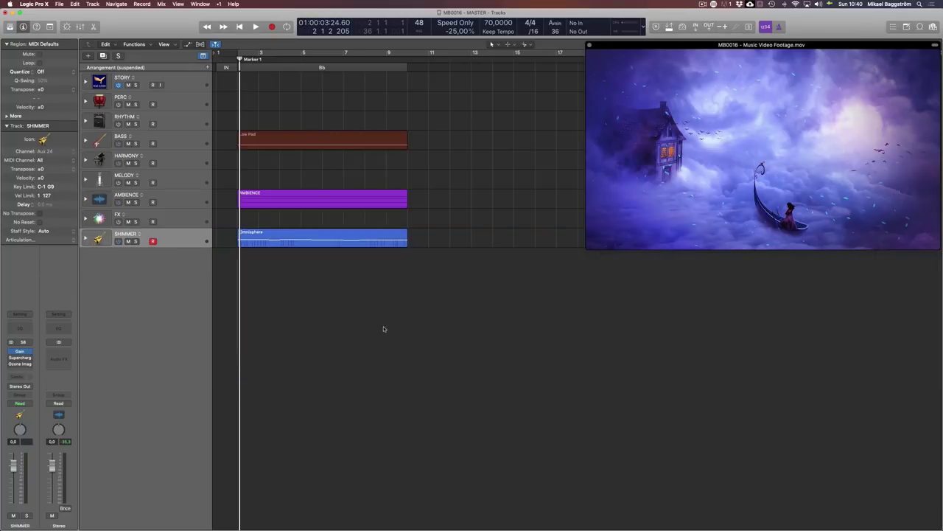
left_click(85, 199)
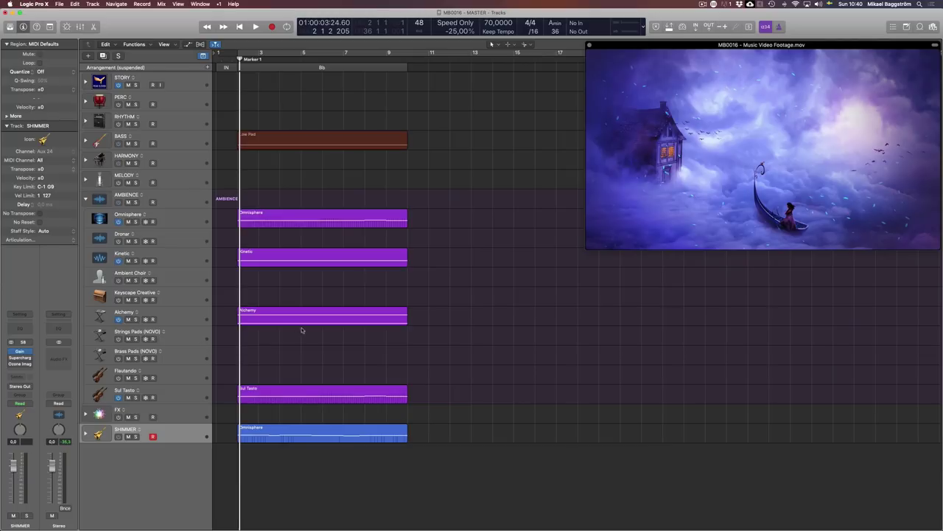
Expand the SHIMMER stack and play the arrangement from bar 2 with the floating video window enlarged.
left_click(185, 396)
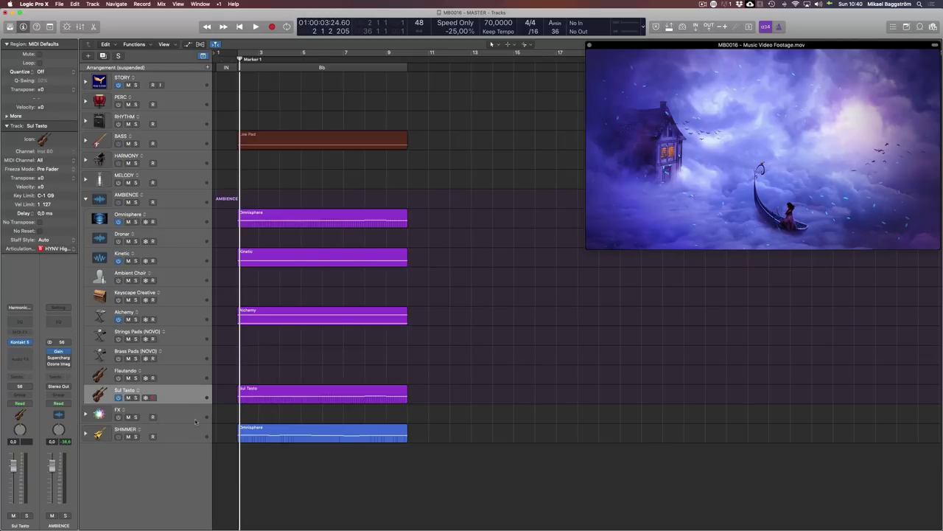
left_click(84, 434)
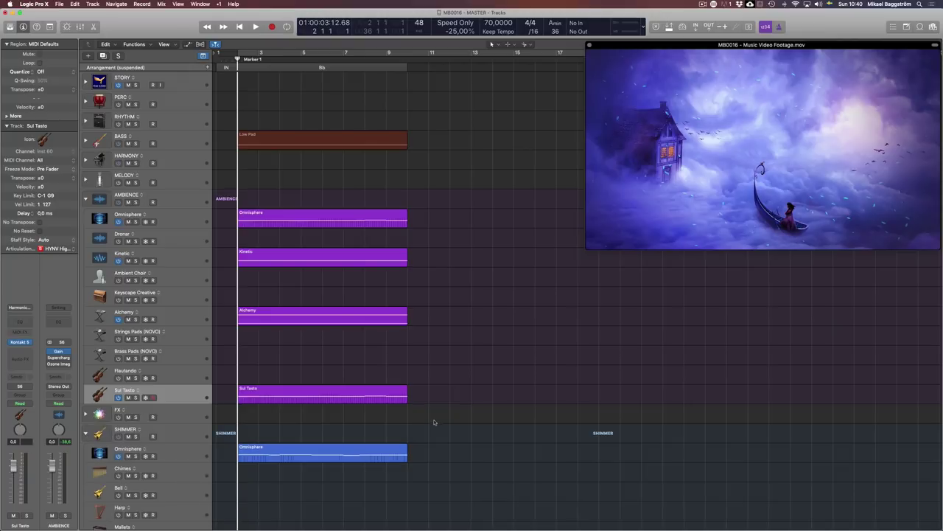
key("space")
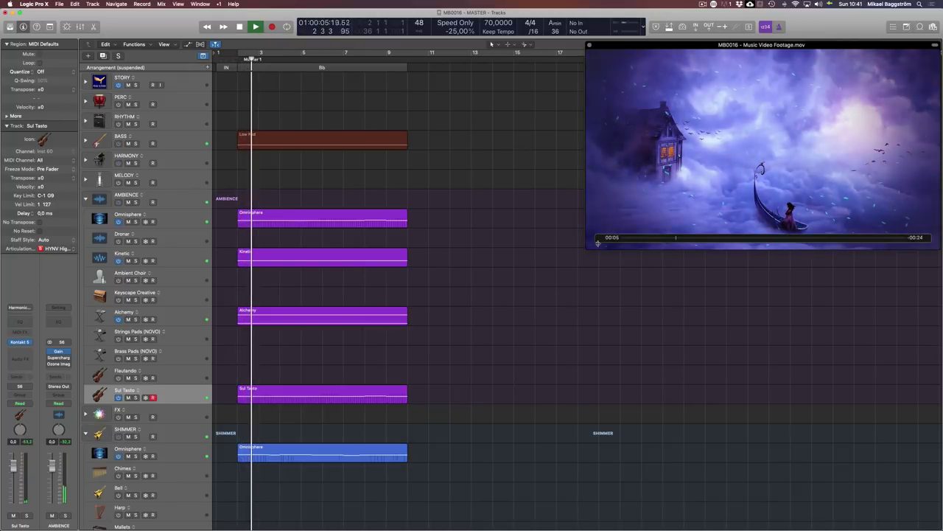
left_click_drag(586, 249, 452, 324)
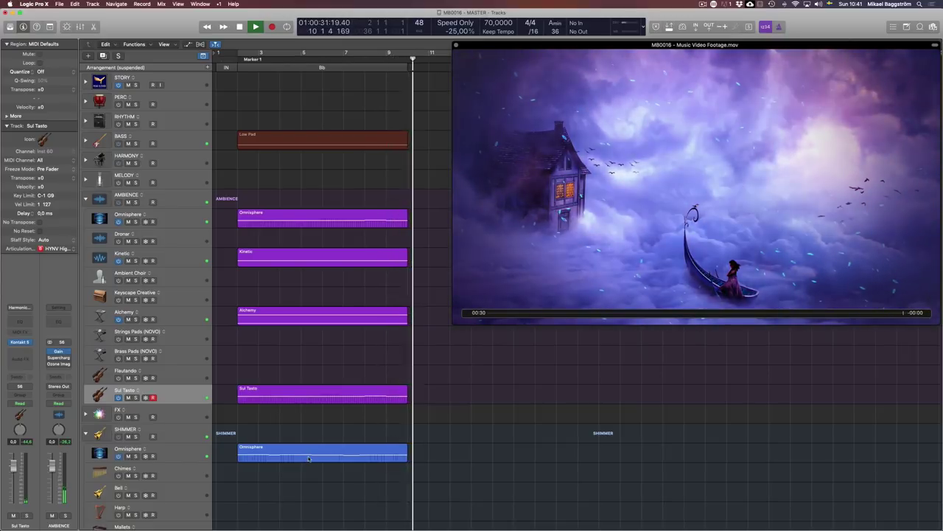
key("space")
In the SHIMMER Omnisphere region's Piano Roll, redraw the Modulation curve as flowing waves between about 50 and 95.
left_click(308, 458)
double_click(309, 459)
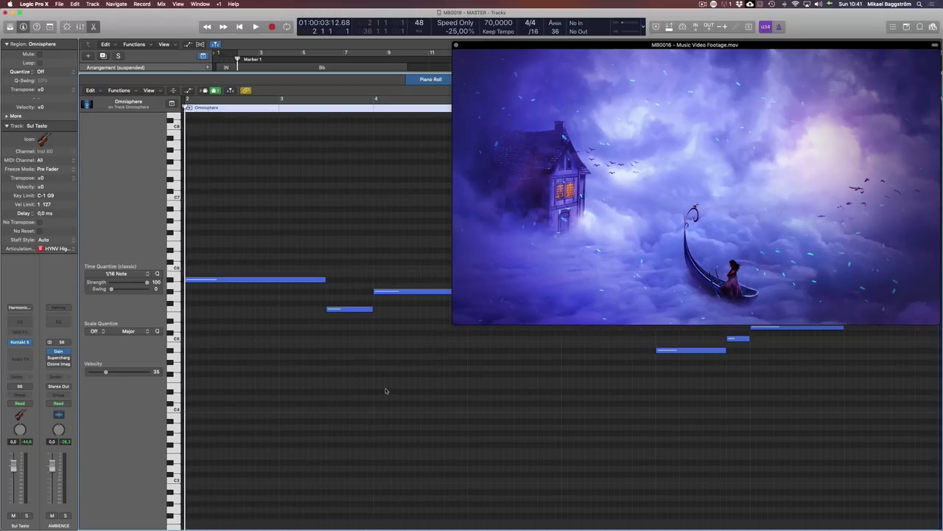
key("a")
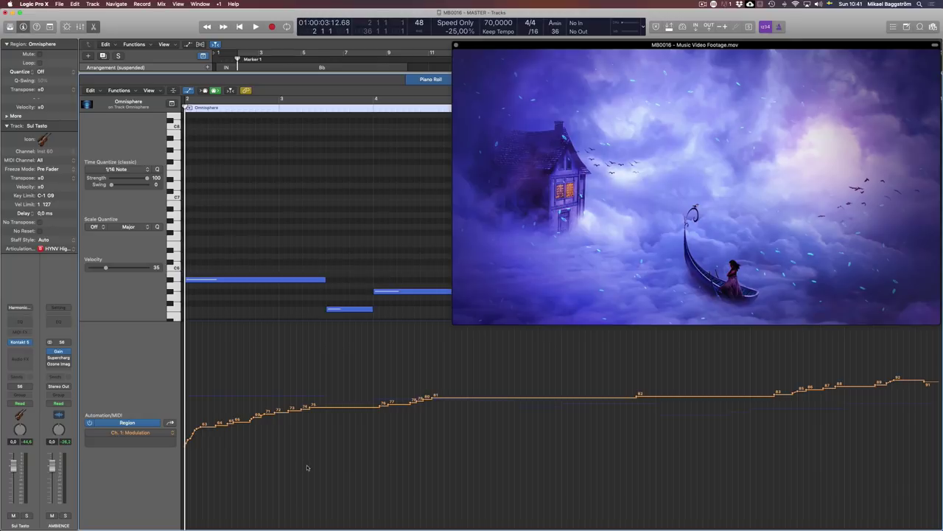
scroll(301, 468, "right", 2)
scroll(296, 466, "left", 4)
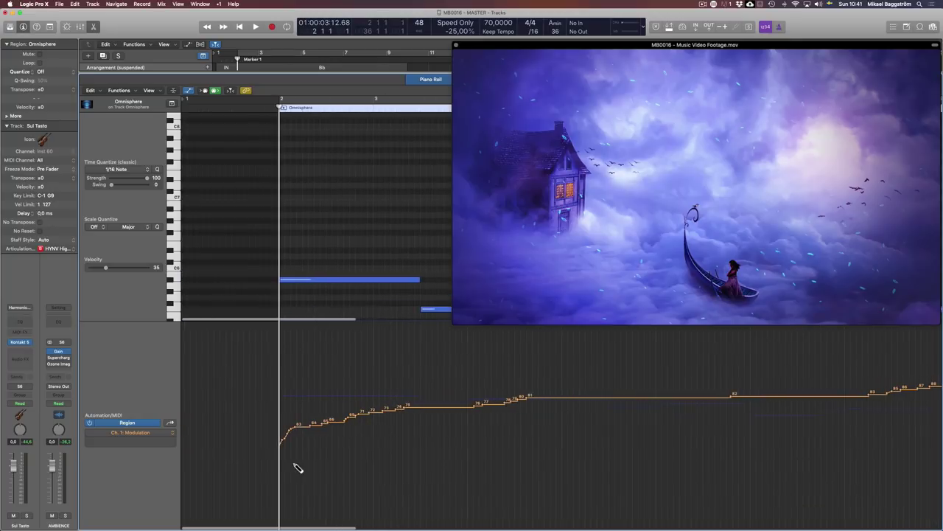
mouse_move(281, 444)
left_mouse_down()
mouse_move(341, 417)
mouse_move(423, 402)
mouse_move(474, 435)
mouse_move(557, 418)
mouse_move(616, 387)
mouse_move(688, 394)
left_mouse_up()
scroll(320, 409, "right", 5)
mouse_move(235, 389)
left_mouse_down()
mouse_move(309, 435)
mouse_move(471, 382)
mouse_move(586, 401)
left_mouse_up()
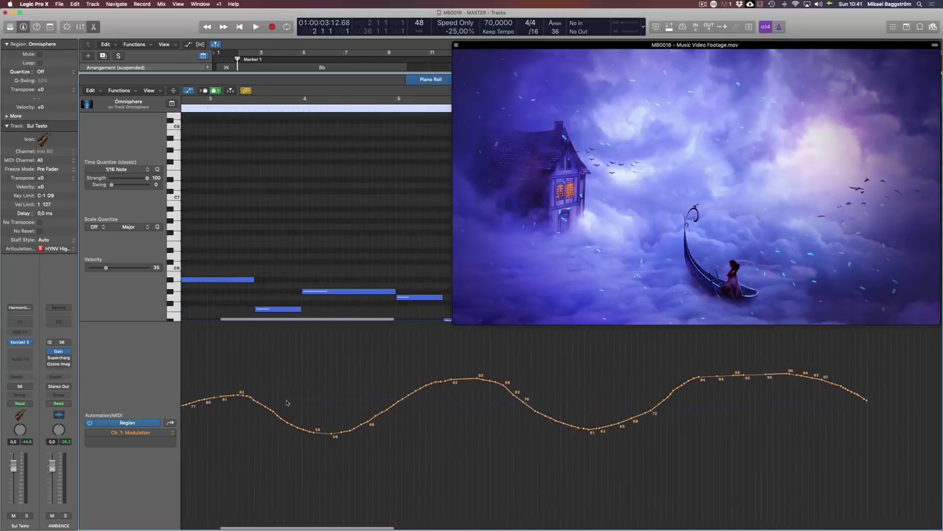
Draw an Expression curve along the SHIMMER Omnisphere region as smooth waves between about 76 and 109.
left_click(157, 434)
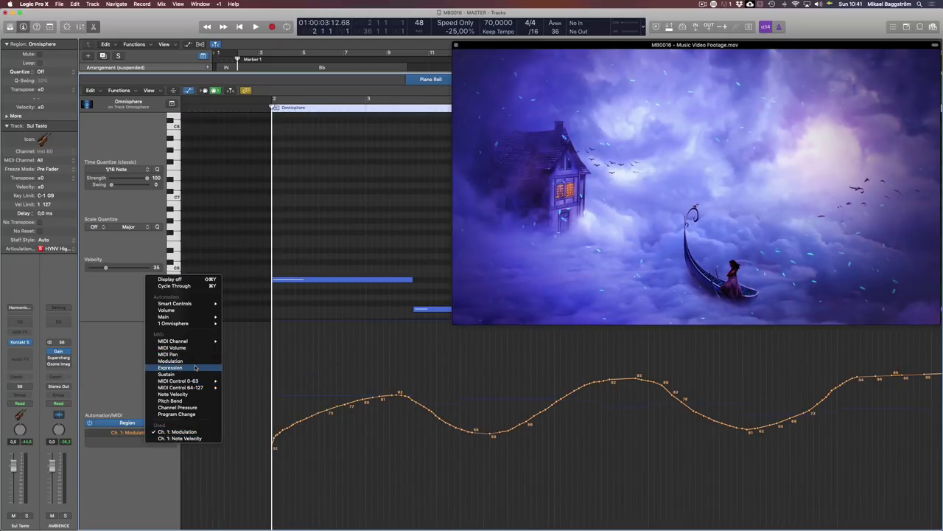
left_click(170, 367)
left_click_drag(282, 370, 351, 384)
key("space")
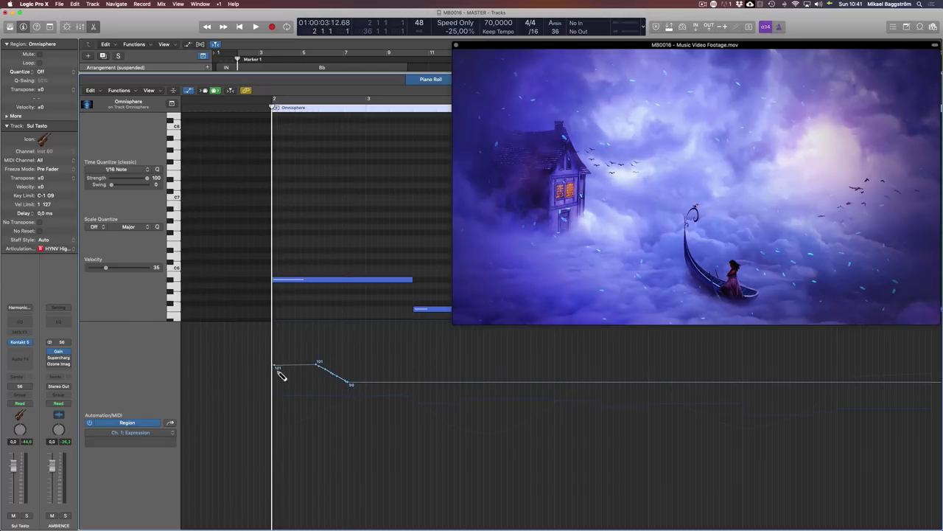
mouse_move(290, 375)
left_mouse_down()
mouse_move(347, 396)
mouse_move(420, 394)
mouse_move(444, 370)
left_mouse_up()
mouse_move(277, 409)
left_mouse_down()
mouse_move(331, 372)
mouse_move(269, 423)
left_mouse_up()
mouse_move(327, 376)
left_mouse_down()
mouse_move(363, 375)
mouse_move(445, 390)
left_mouse_up()
scroll(436, 379, "right", 5)
mouse_move(223, 385)
left_mouse_down()
mouse_move(351, 374)
mouse_move(480, 408)
mouse_move(559, 403)
mouse_move(607, 373)
mouse_move(679, 362)
mouse_move(818, 396)
left_mouse_up()
scroll(421, 212, "down", 5)
Play back the redrawn Omnisphere curves from bar 2 and close the Piano Roll to return to the tracks.
key("space")
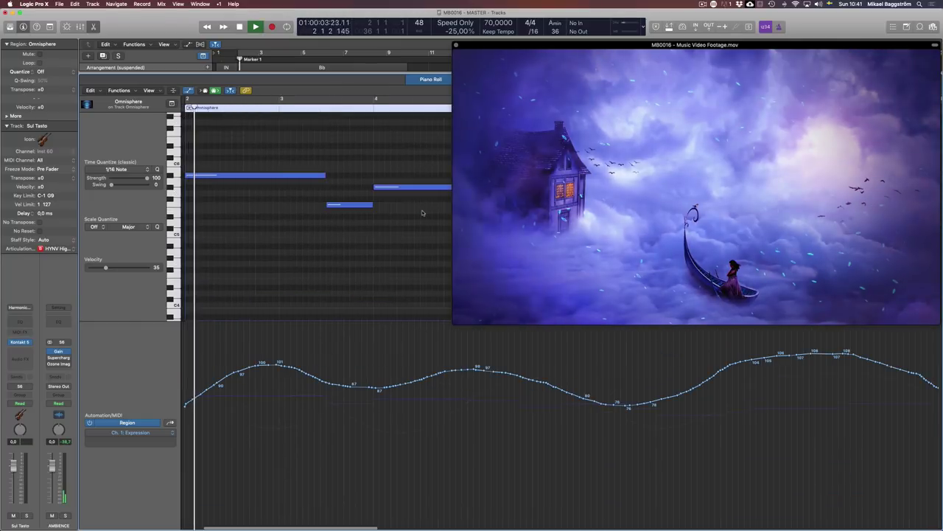
key("e")
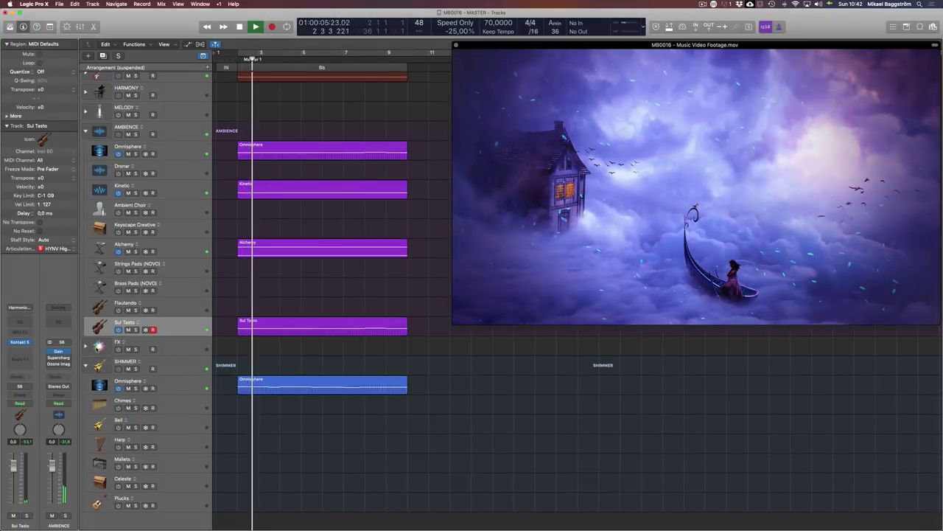
scroll(421, 356, "up", 3)
key("space")
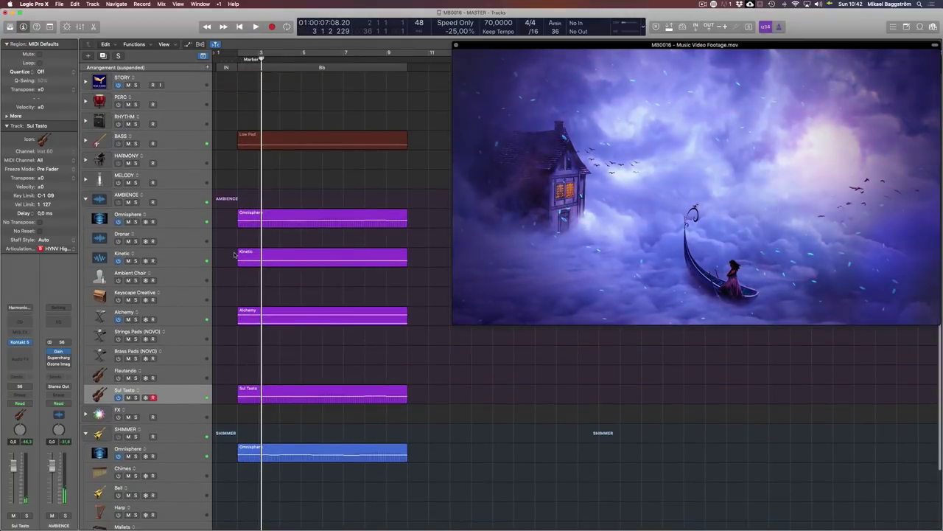
Close the floating video window and briefly play the arrangement from bar 2.
left_click(458, 45)
left_click_drag(462, 486, 230, 130)
left_click(494, 229)
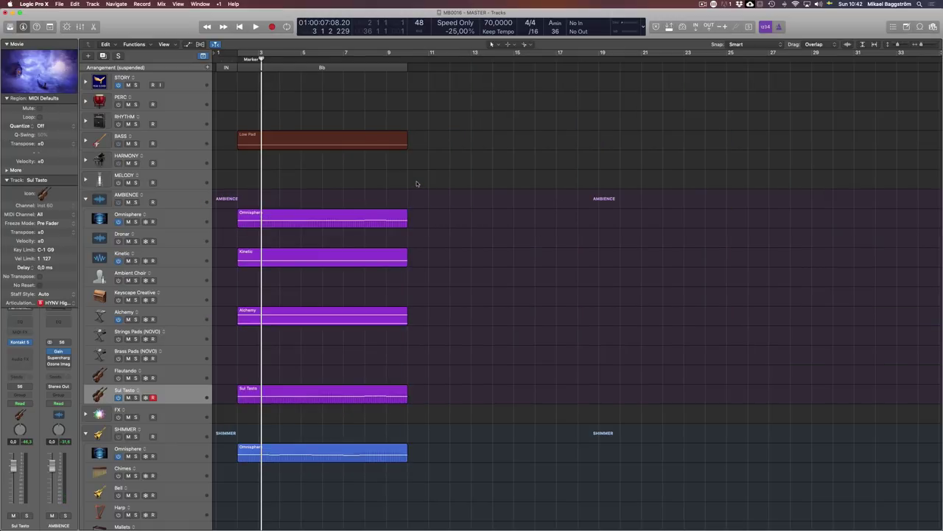
key("space")
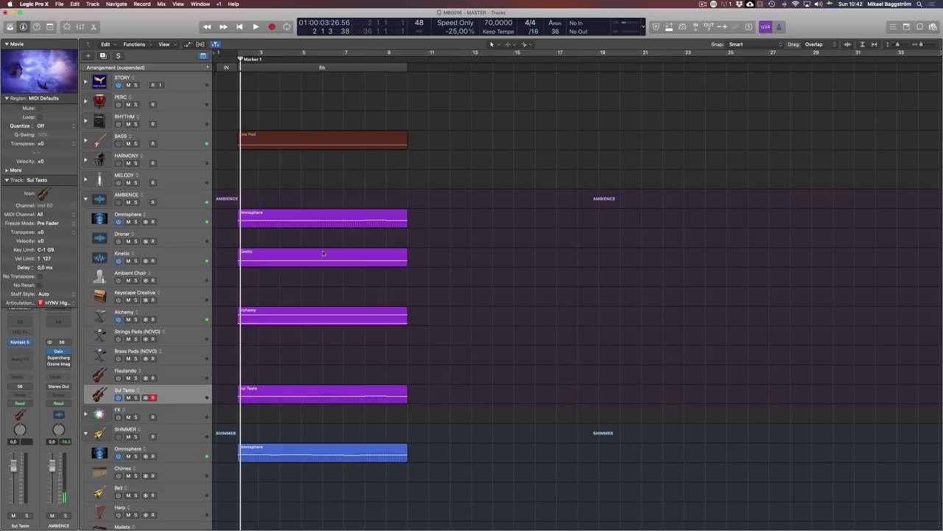
Select the STORY track and set the project key signature to Bb major.
left_click(184, 83)
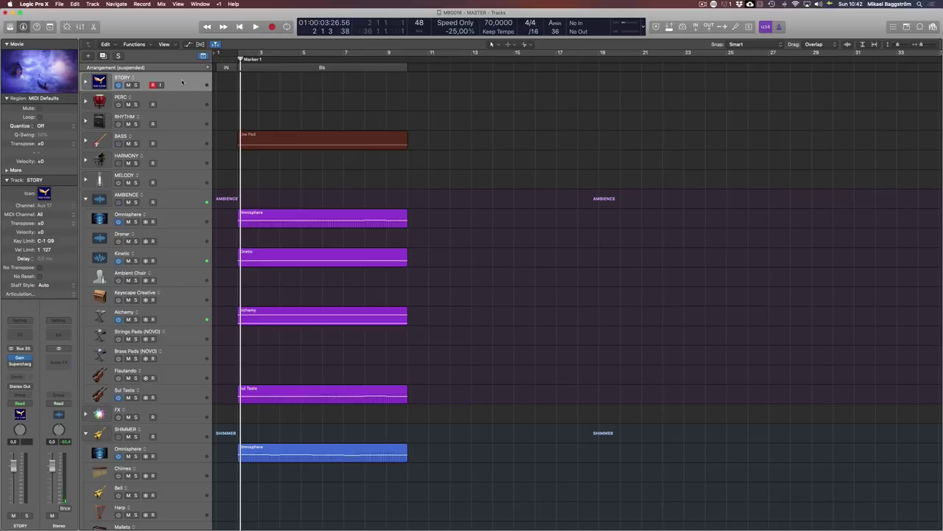
left_click(556, 31)
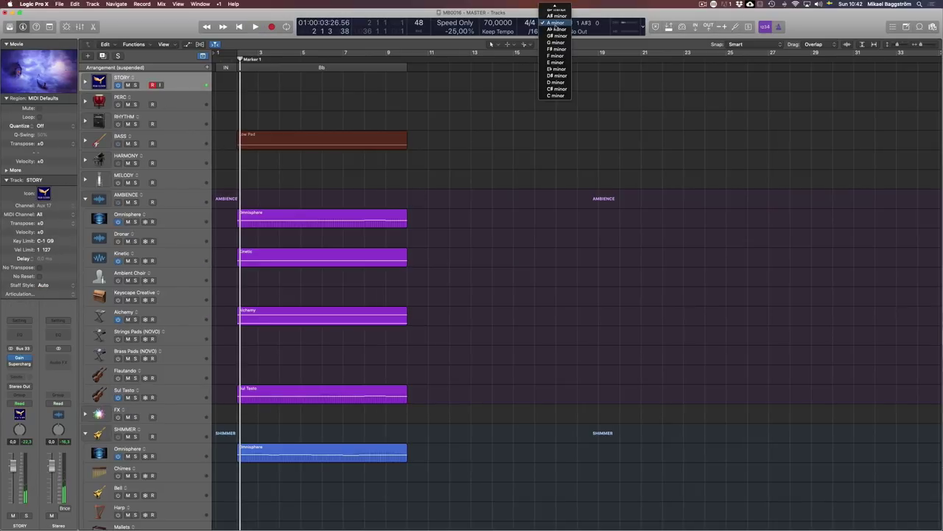
scroll(562, 55, "up", 5)
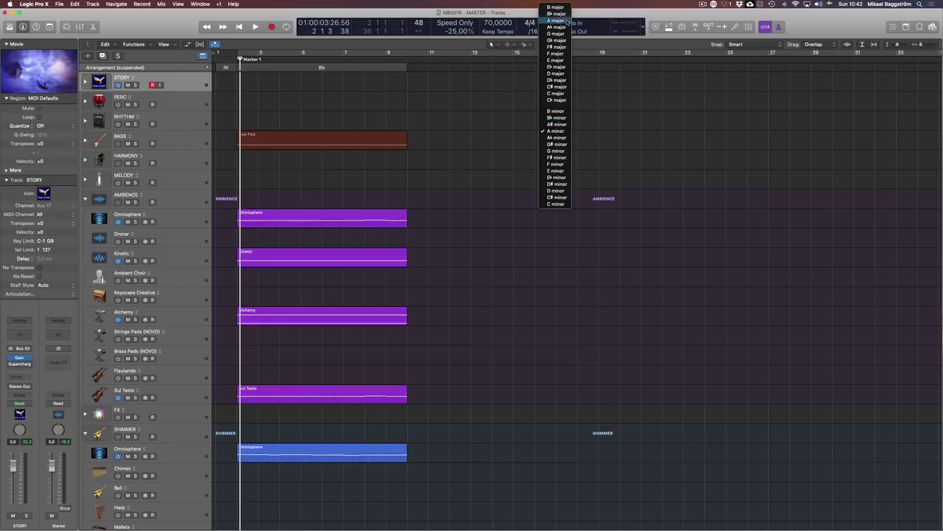
left_click(564, 7)
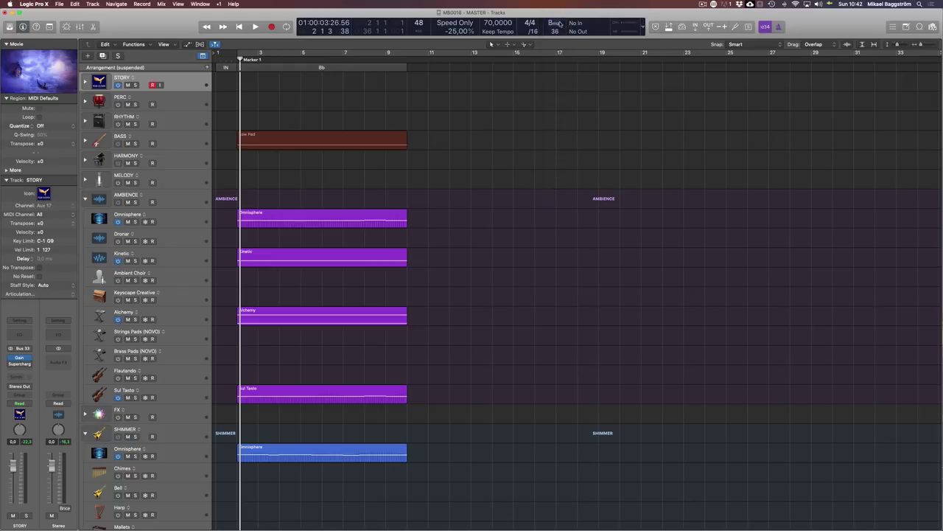
left_click(560, 24)
left_click(553, 108)
Open the SHIMMER Omnisphere region in the Piano Roll and examine the pitches of its individual melody notes.
double_click(294, 445)
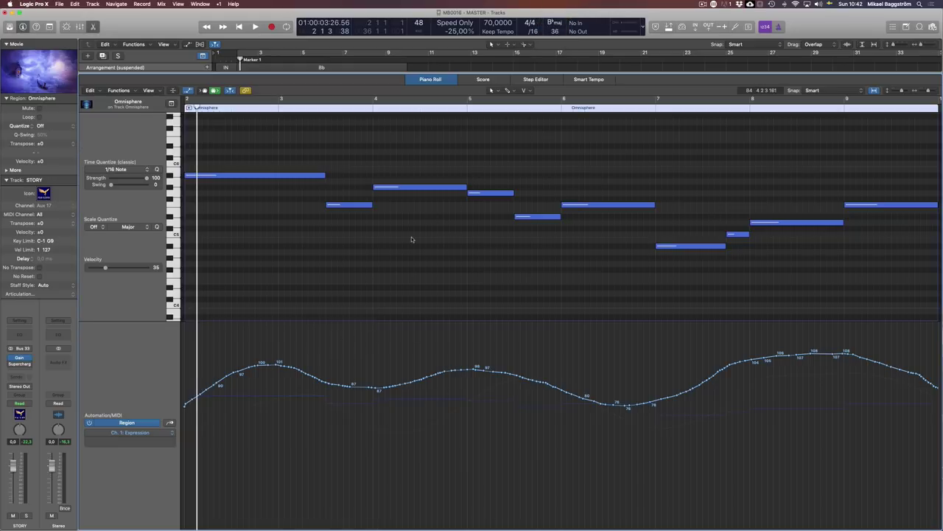
key("p")
key("p")
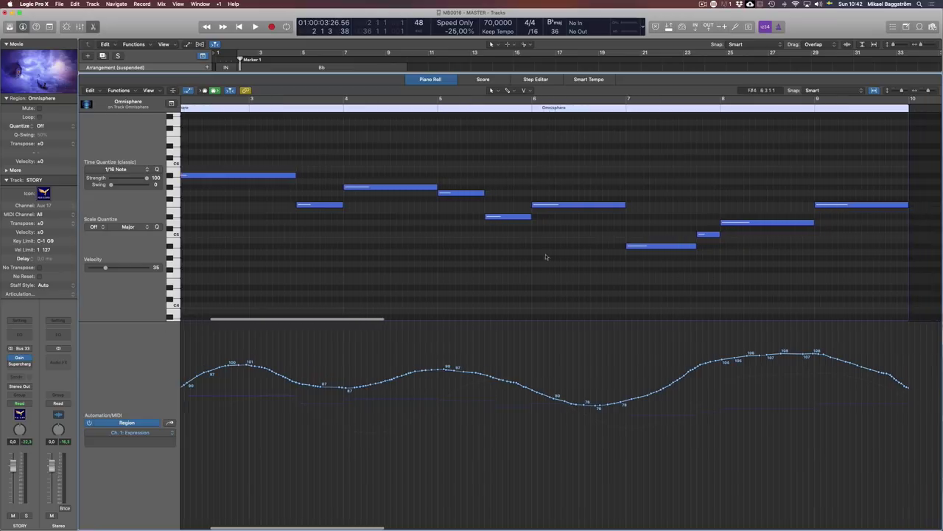
left_click(575, 206)
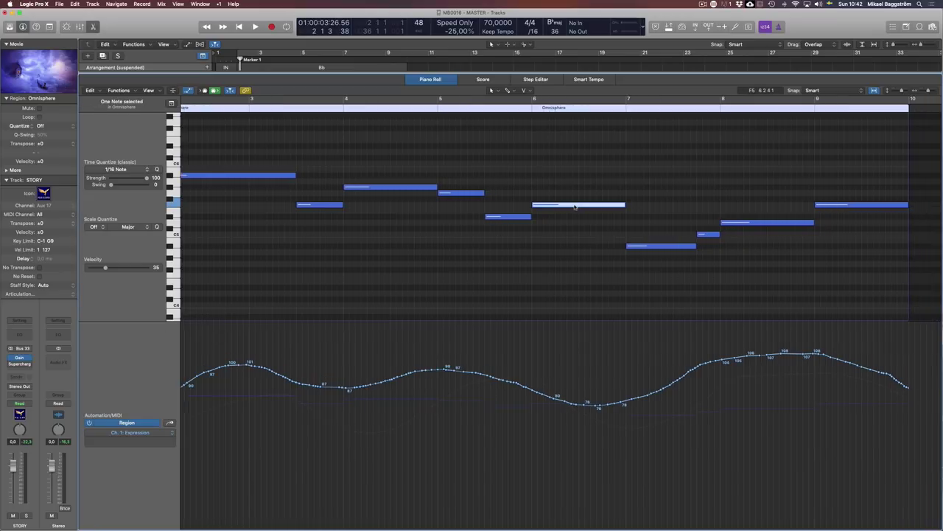
left_click(405, 188)
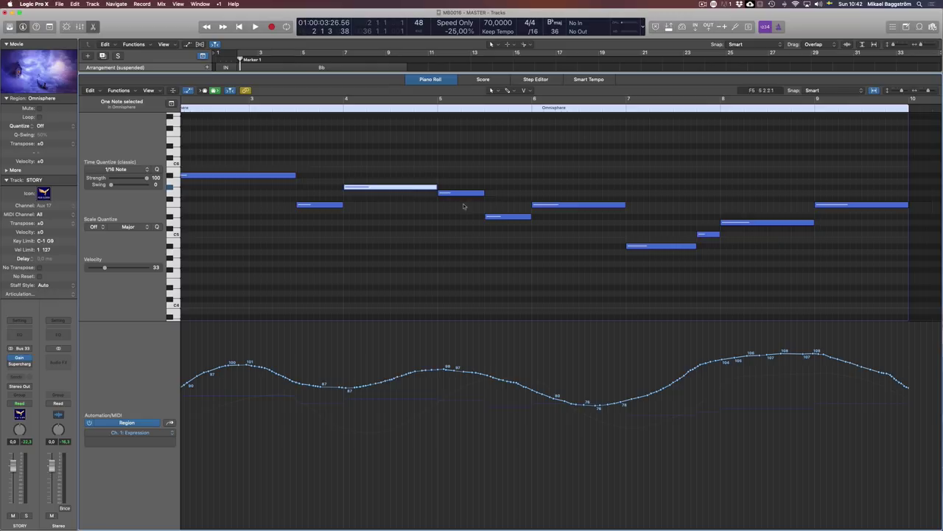
left_click(498, 217)
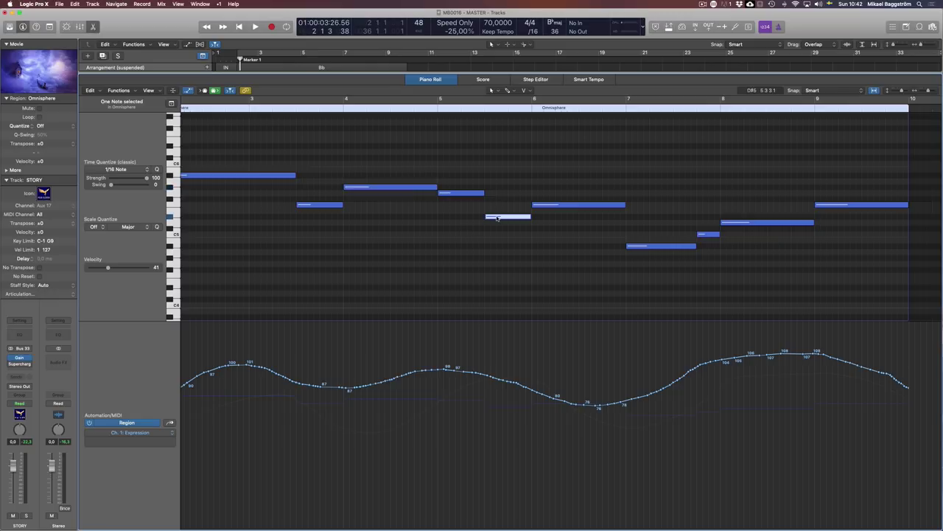
left_click(754, 222)
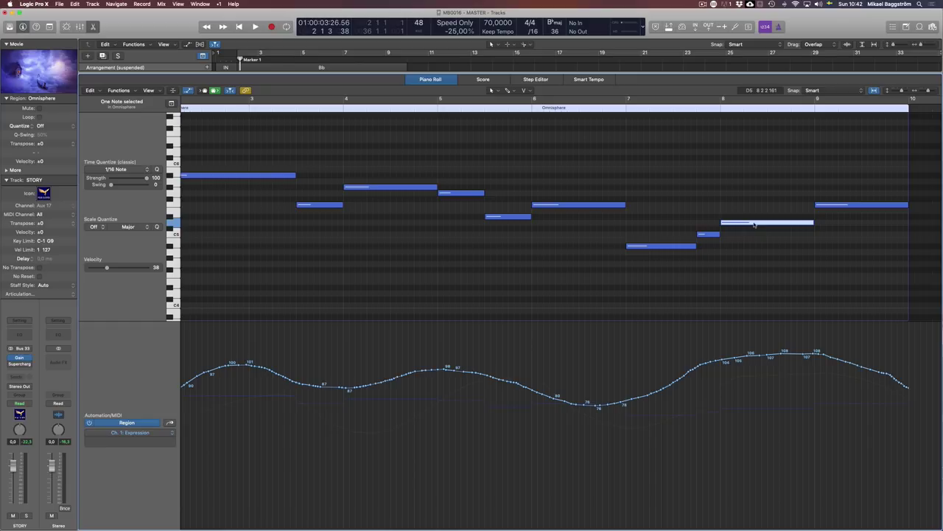
left_click(709, 234)
left_click(786, 222)
left_click(708, 235)
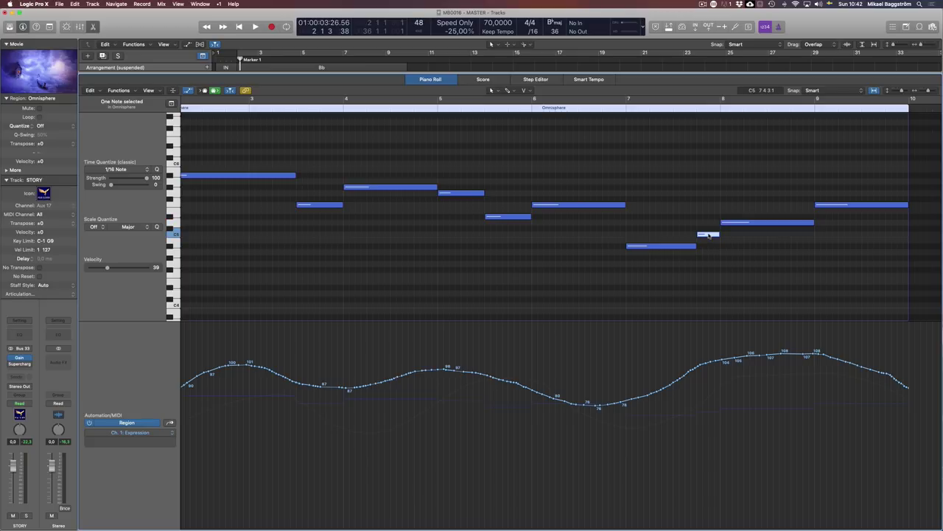
left_click(758, 224)
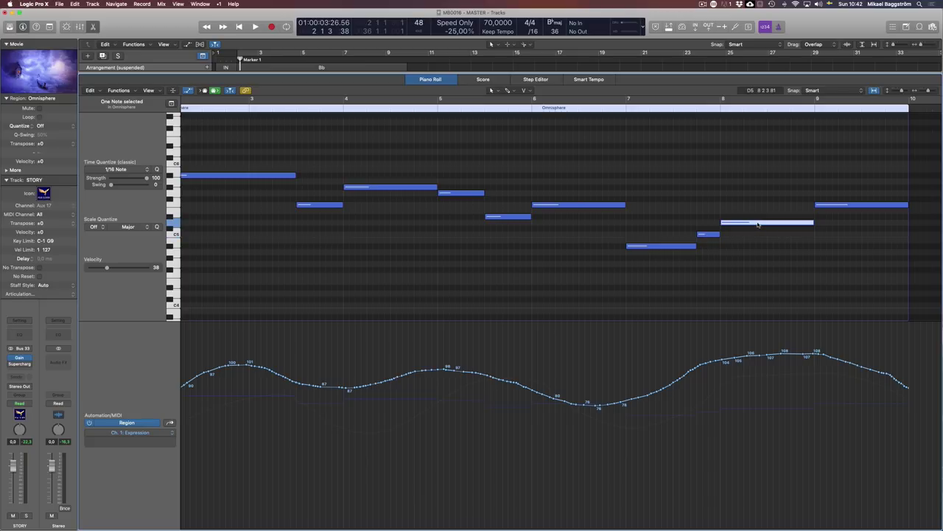
Select all notes of the SHIMMER Omnisphere region and scale-quantize them to Bb Major.
left_click(410, 287)
left_click_drag(871, 171, 195, 300)
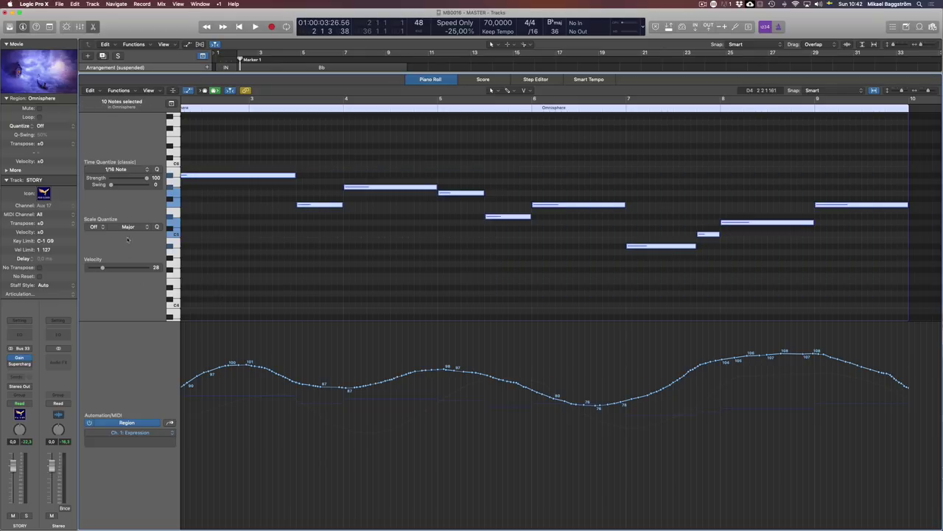
left_click(101, 227)
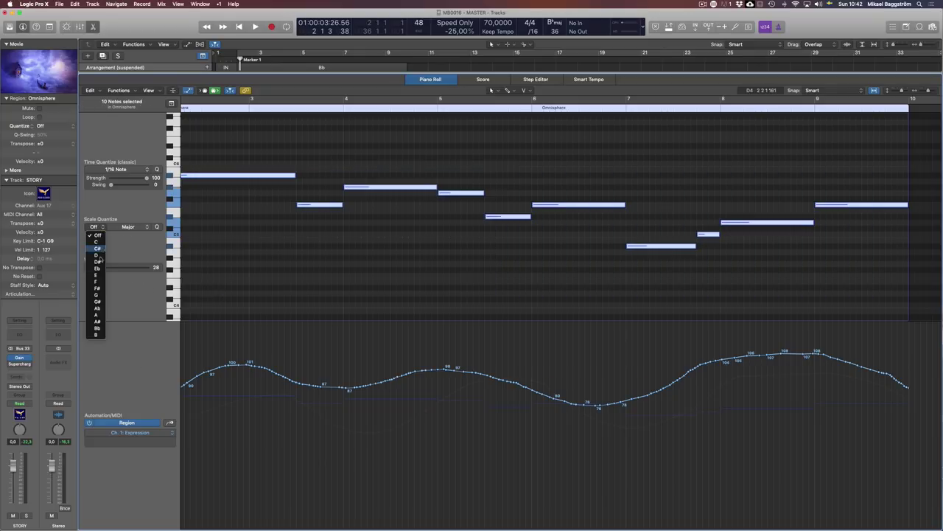
left_click(97, 328)
Try the Natural Minor scale quantize on the selected notes, then restore the Major scale.
left_click(128, 226)
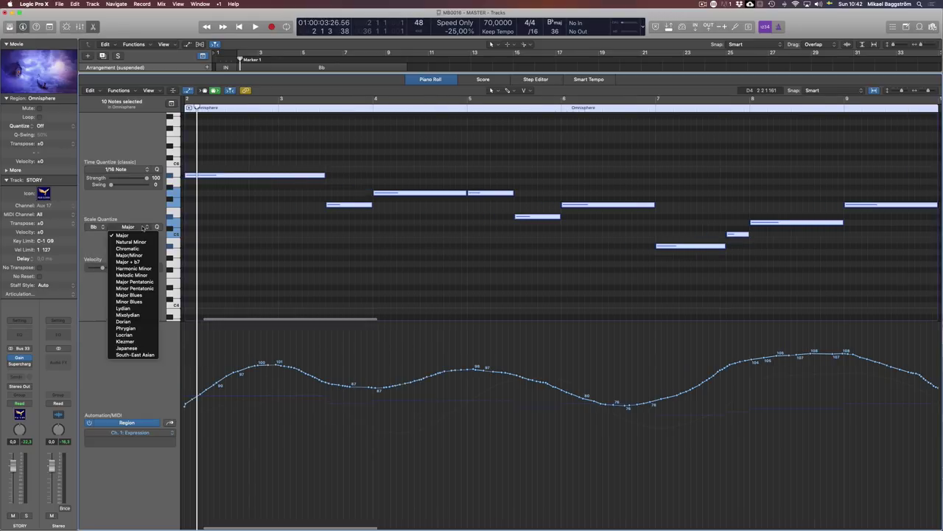
left_click(140, 243)
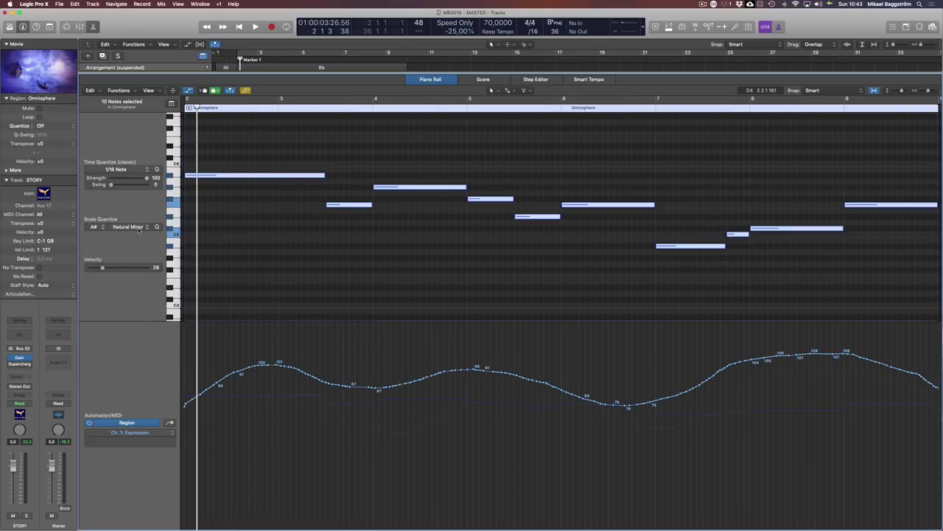
left_click(130, 226)
left_click(118, 235)
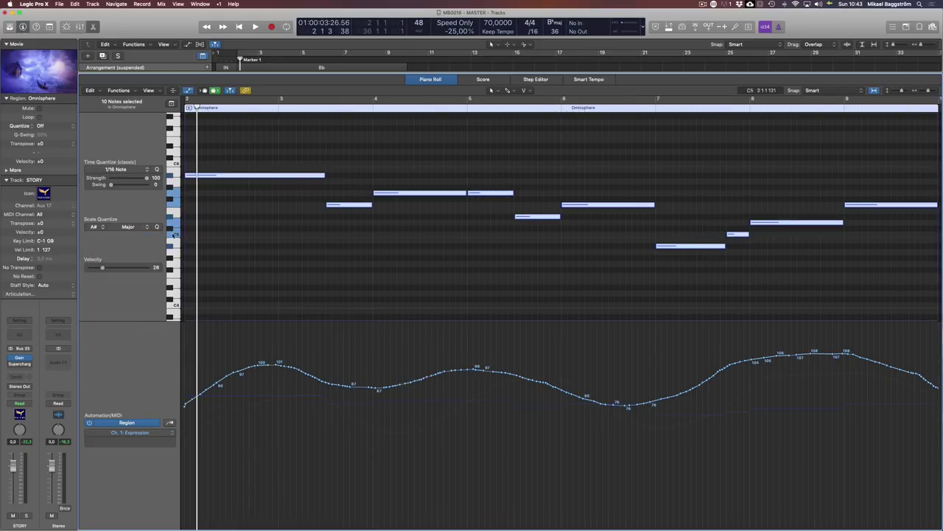
Try Bb as the Scale Quantize root for the selected Omnisphere notes, keeping the Major scale.
left_click(91, 227)
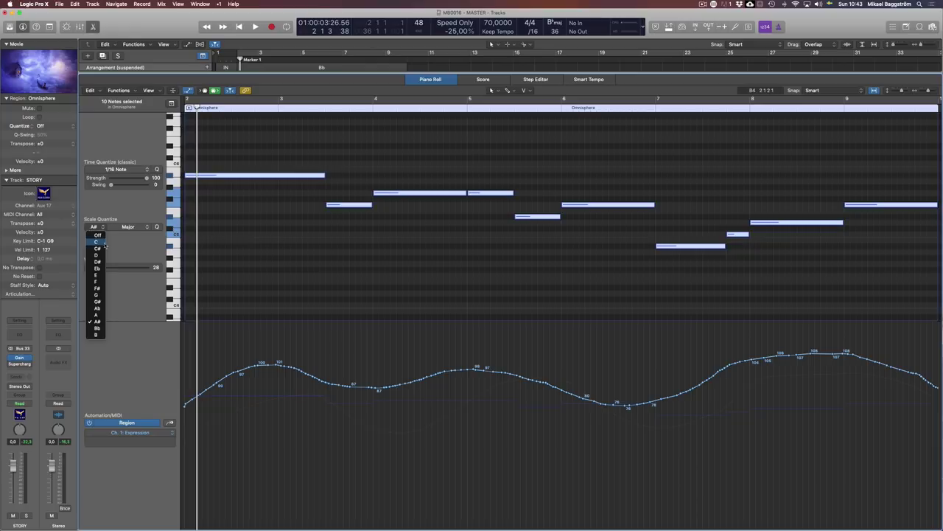
left_click(112, 238)
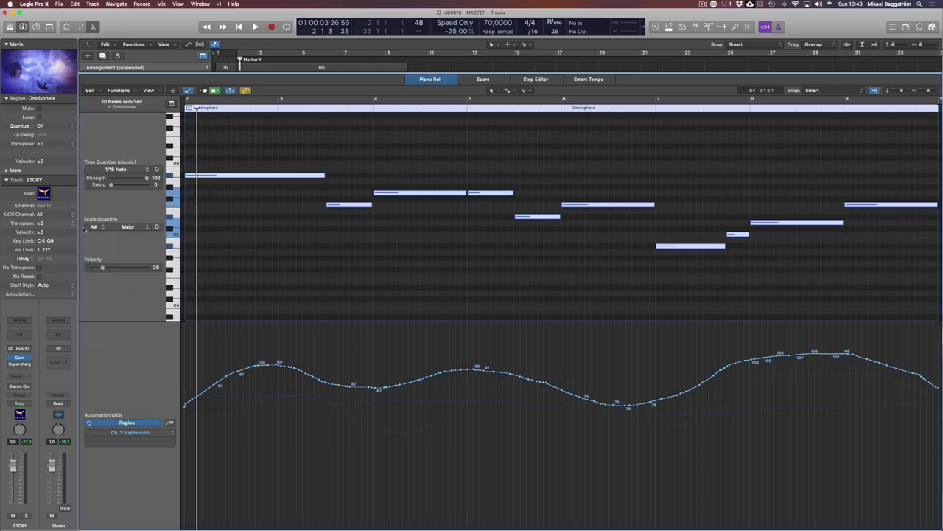
left_click(91, 227)
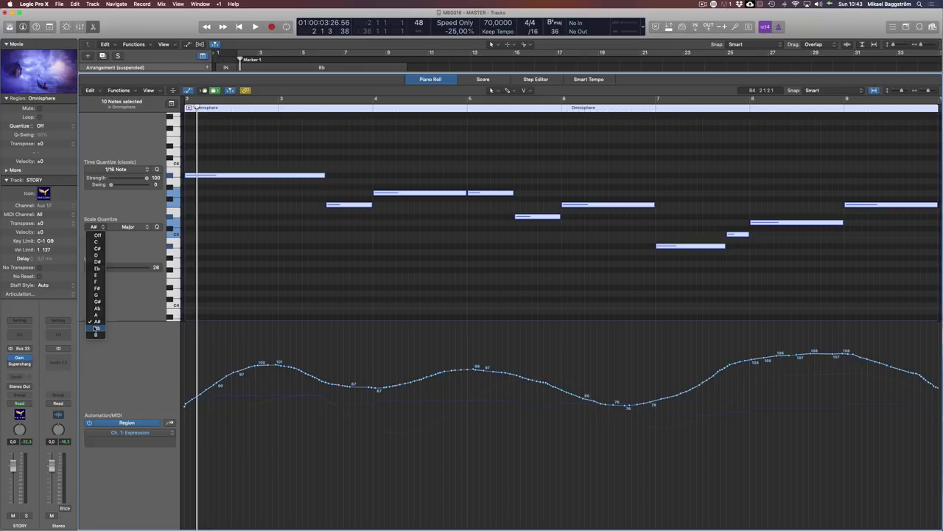
left_click(96, 328)
left_click(97, 227)
left_click(107, 227)
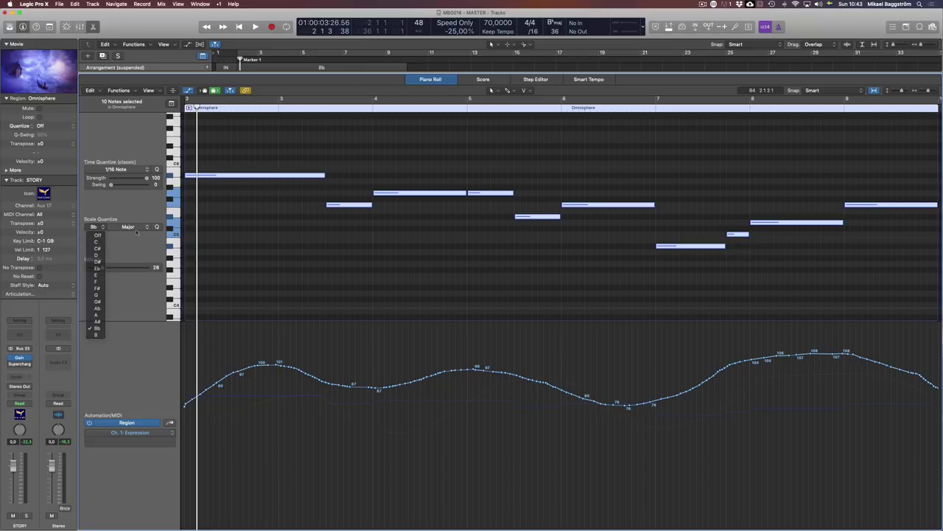
left_click(129, 227)
Turn Scale Quantize off for the SHIMMER Omnisphere notes and deselect them.
left_click(89, 225)
left_click(91, 225)
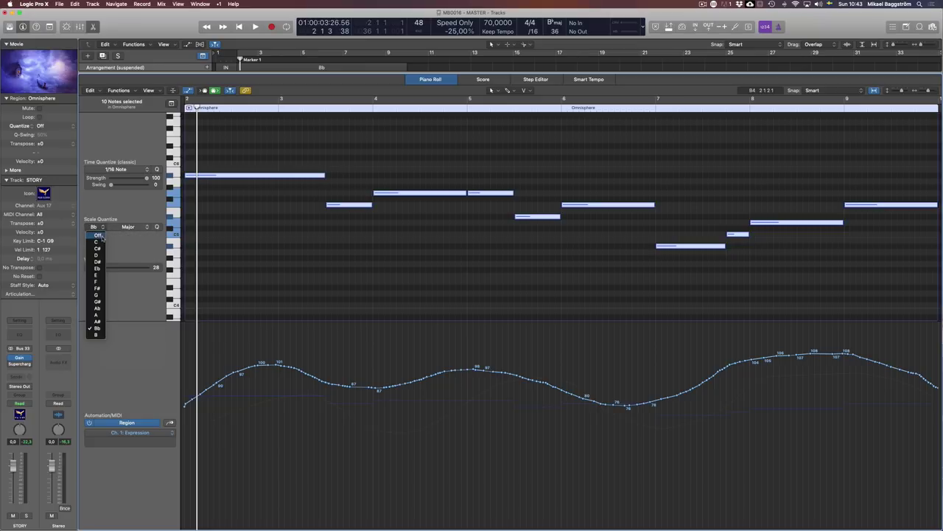
left_click(102, 237)
left_click(238, 192)
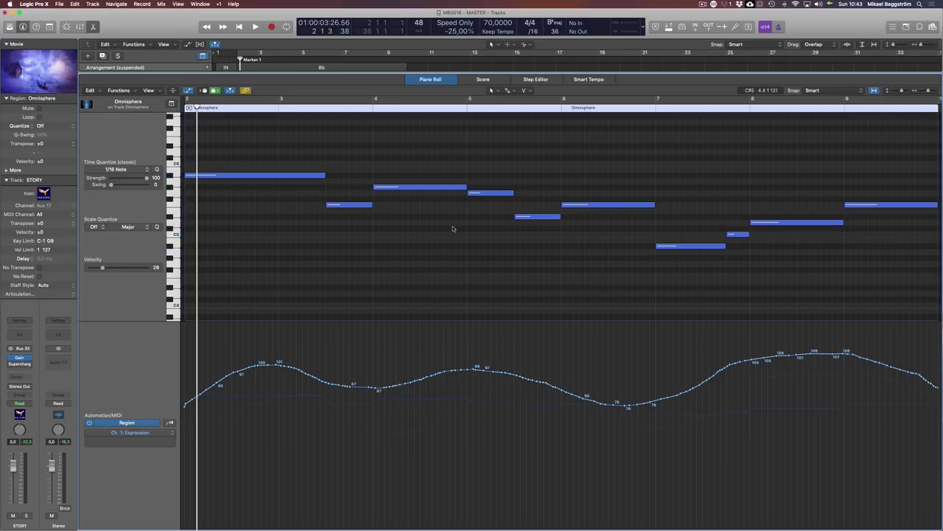
scroll(472, 230, "right", 3)
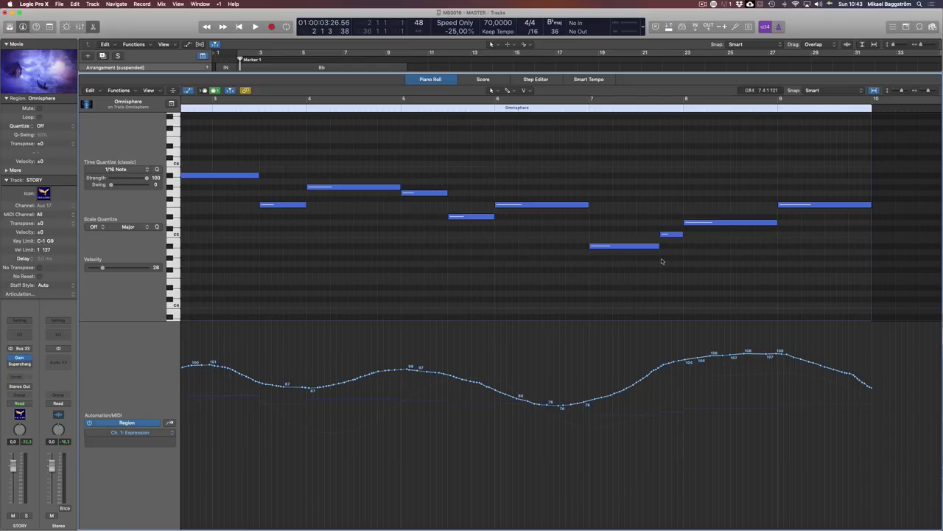
Close the Piano Roll and play back the opening bars of the full arrangement.
key("p")
key("space")
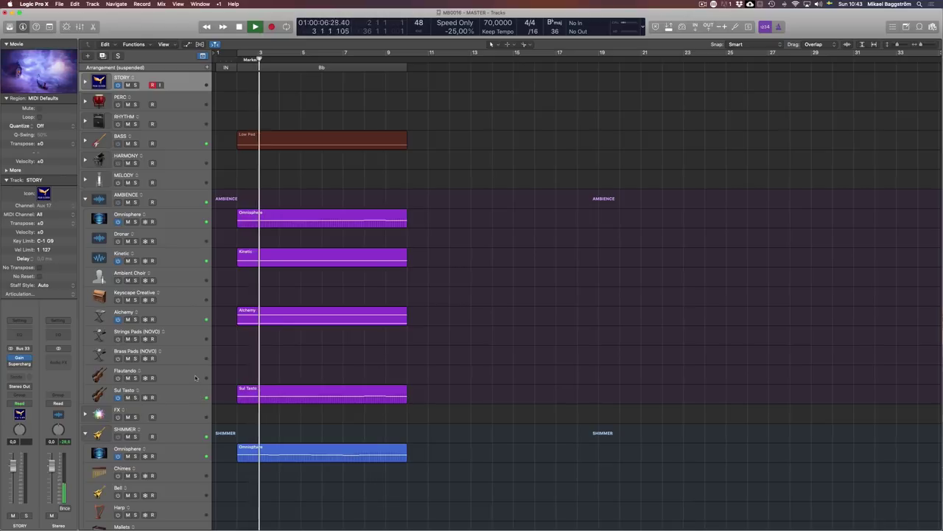
key("space")
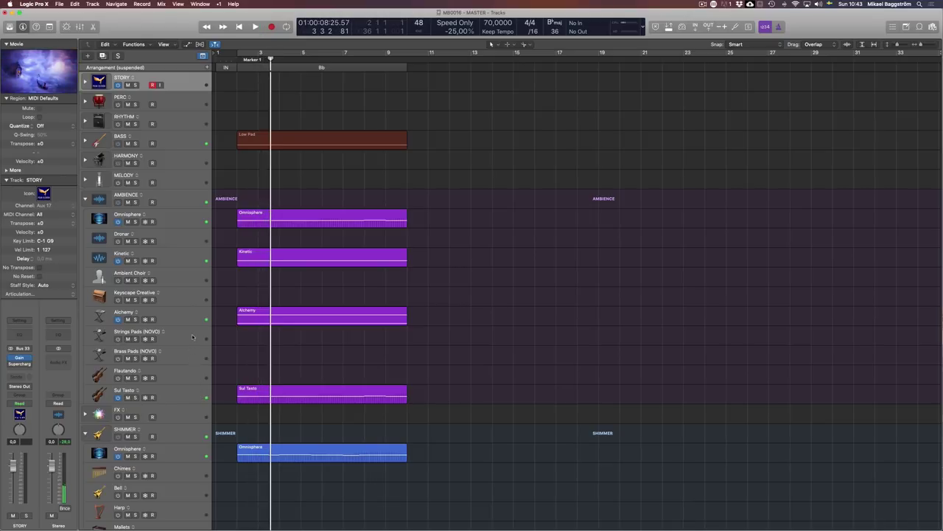
Open the Forzo instrument on the Brass Pads (NOVO) track and browse its Synth Pad presets down to RHY Rising Deeper.
left_click(131, 336)
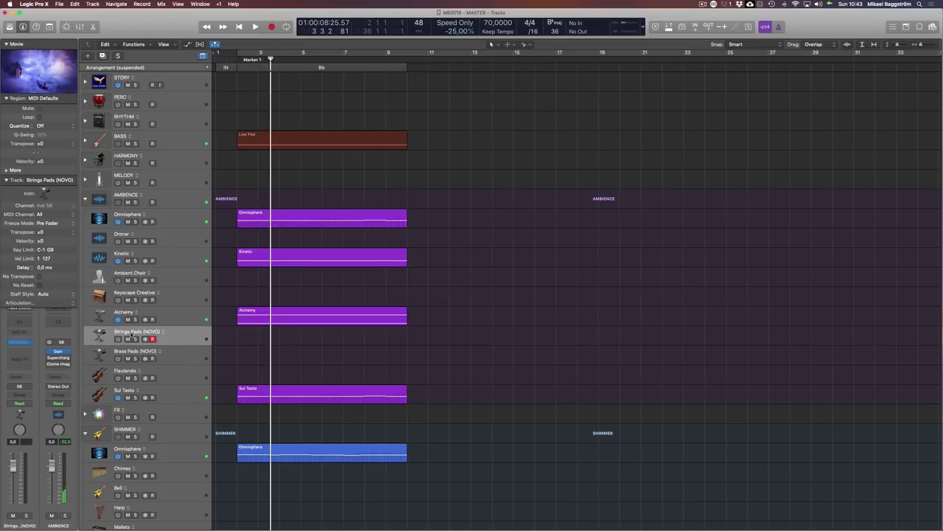
left_click(174, 351)
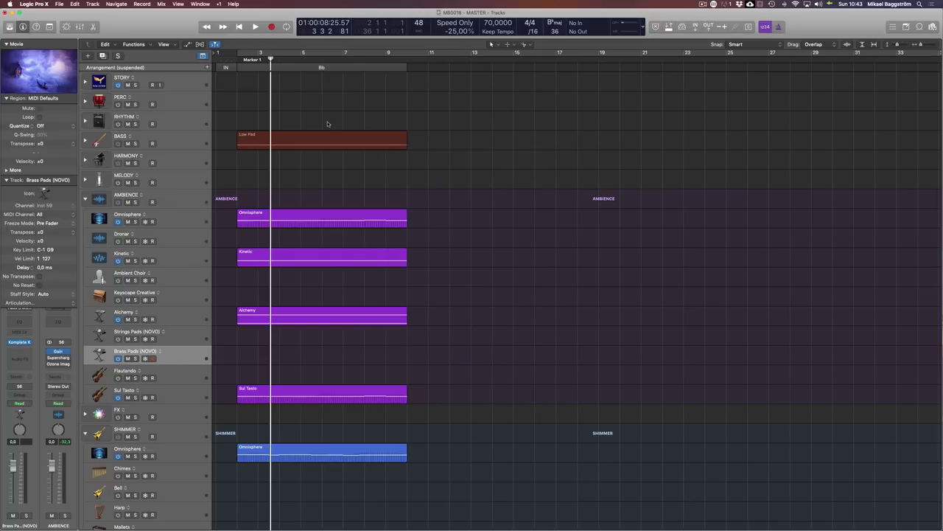
key("v")
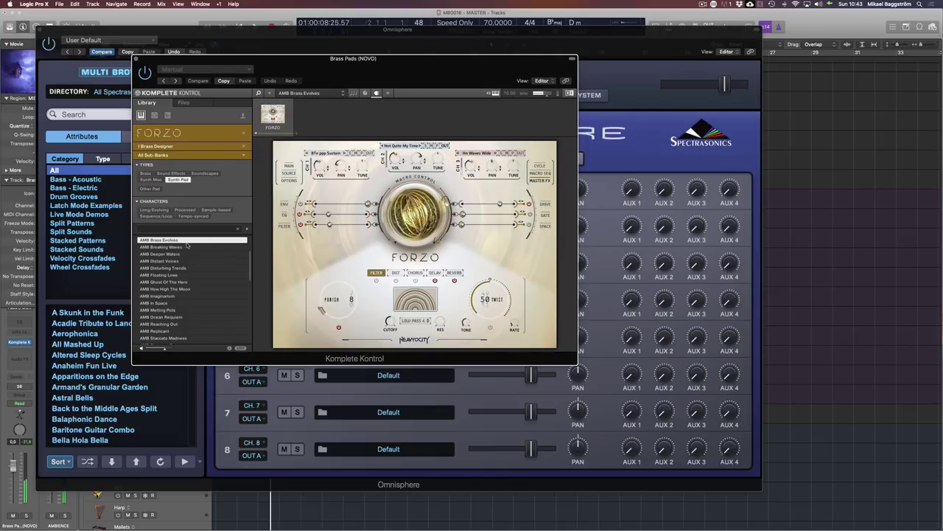
scroll(160, 283, "down", 15)
left_click(159, 282)
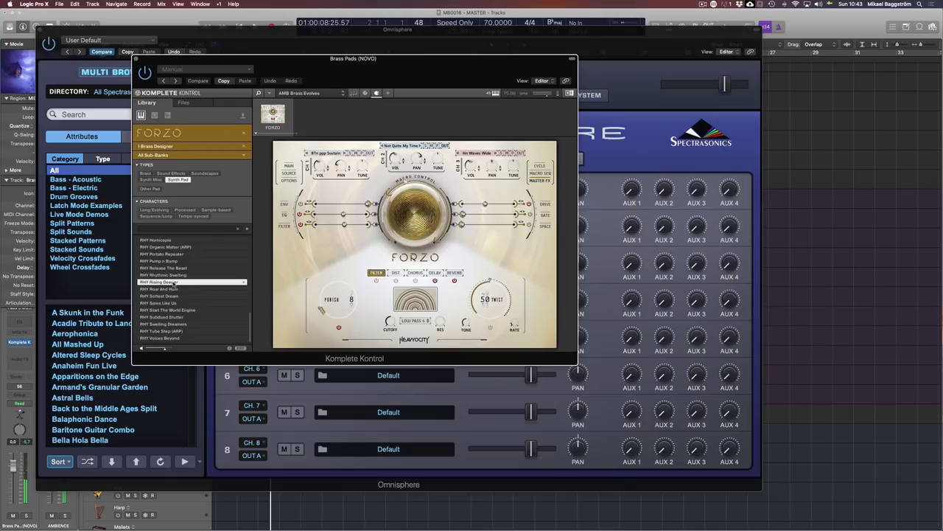
key("v")
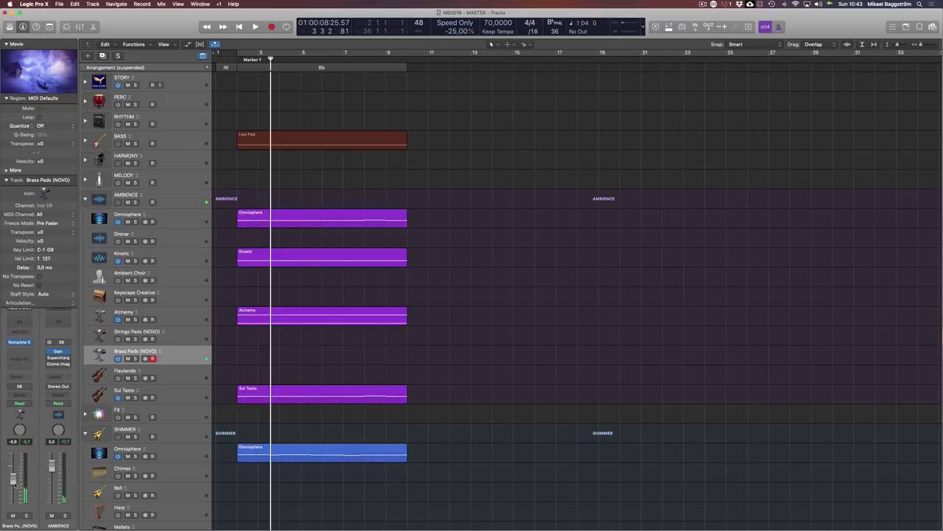
Check the Brass Pads instrument window, hide it again and rehearse the part over the arrangement from bar 2.
key("v")
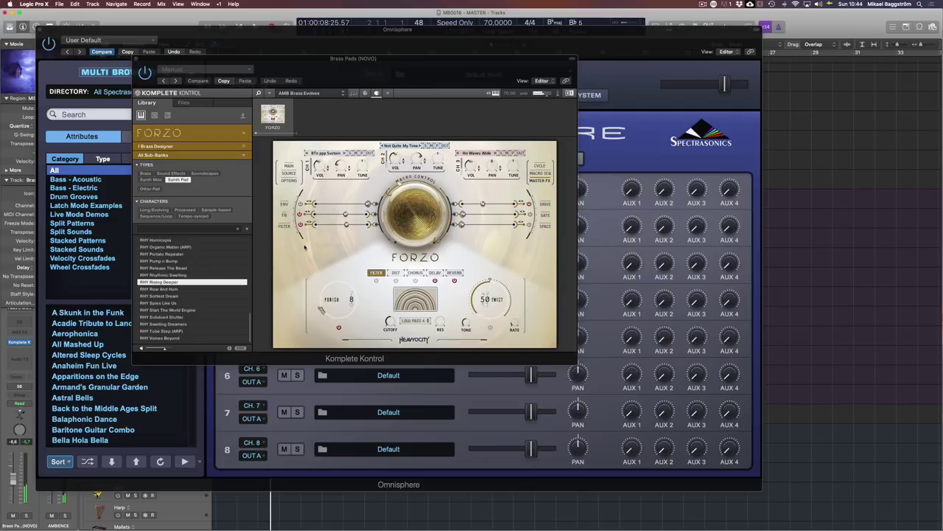
key("v")
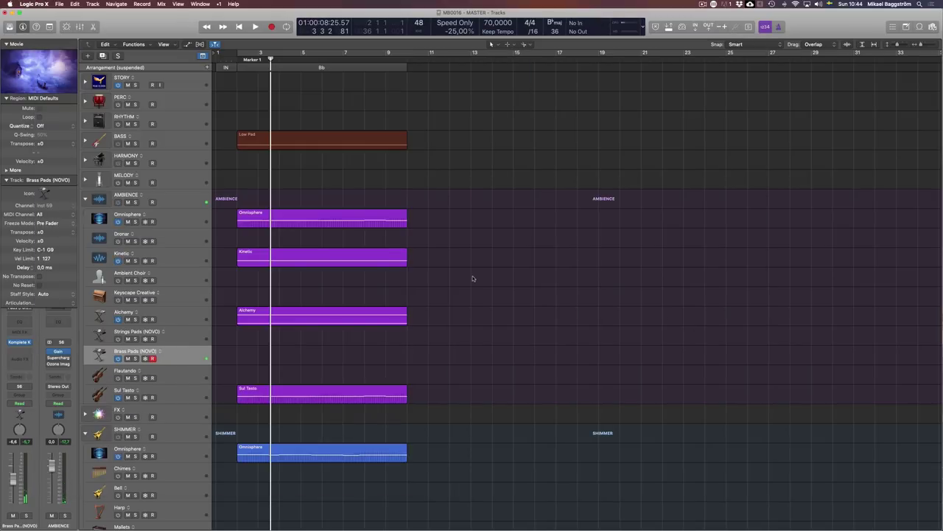
key("Return")
key("b")
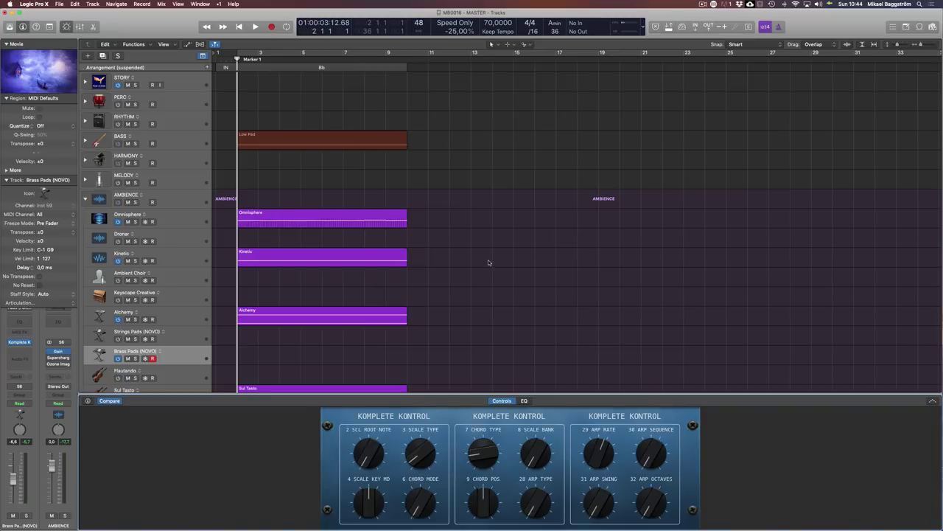
key("b")
key("space")
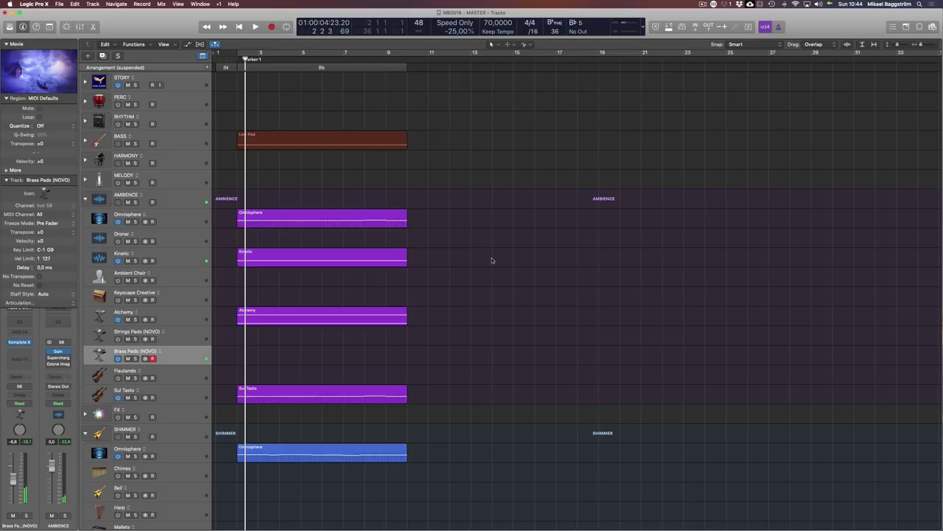
key("space")
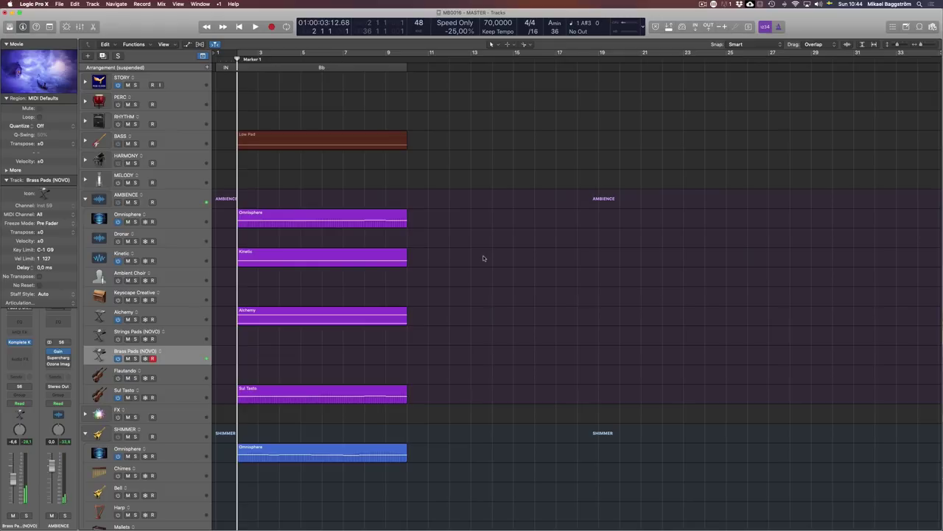
Record a sustained two-note chord part on the Brass Pads (NOVO) track from bar 2 to bar 10.
key("Return")
key("space")
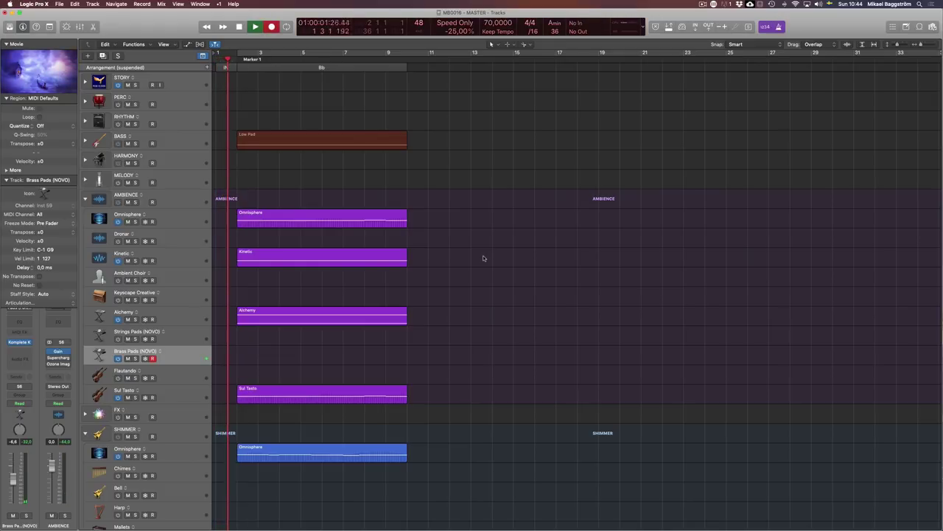
key("r")
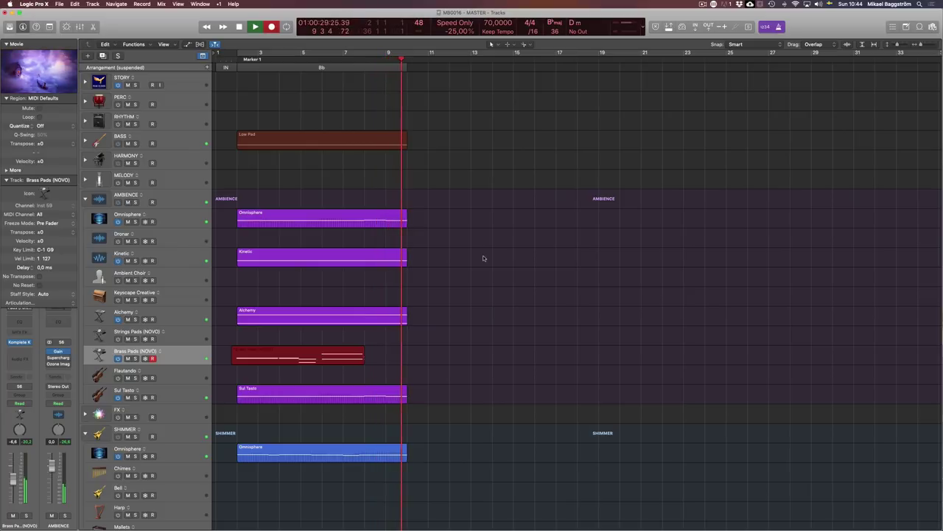
key("space")
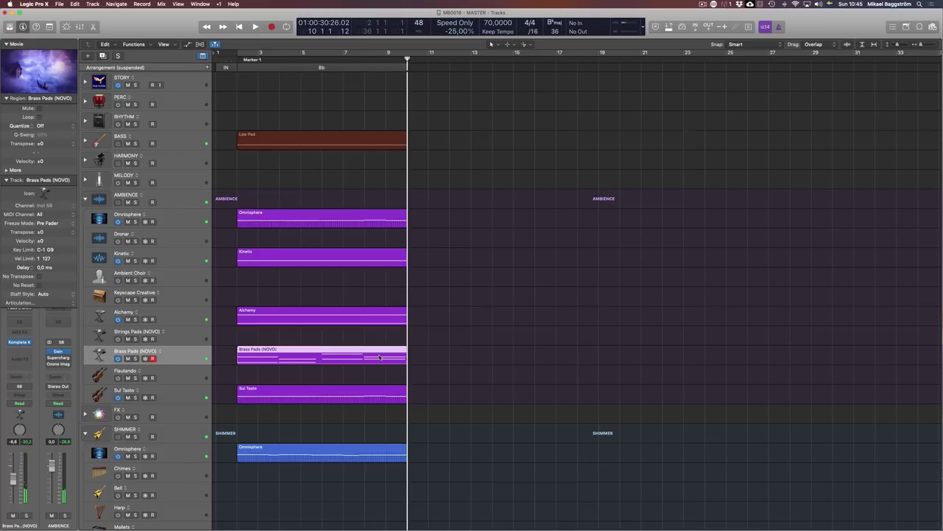
Open the Brass Pads (NOVO) region in the Piano Roll and apply the Quantize Note Lengths transform to all its notes.
double_click(380, 358)
scroll(426, 266, "down", 1)
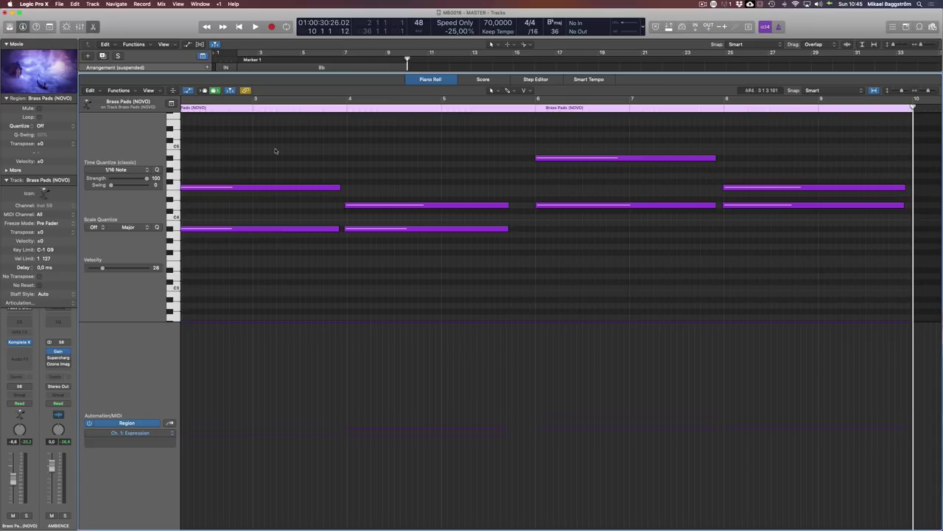
left_click_drag(304, 153, 766, 286)
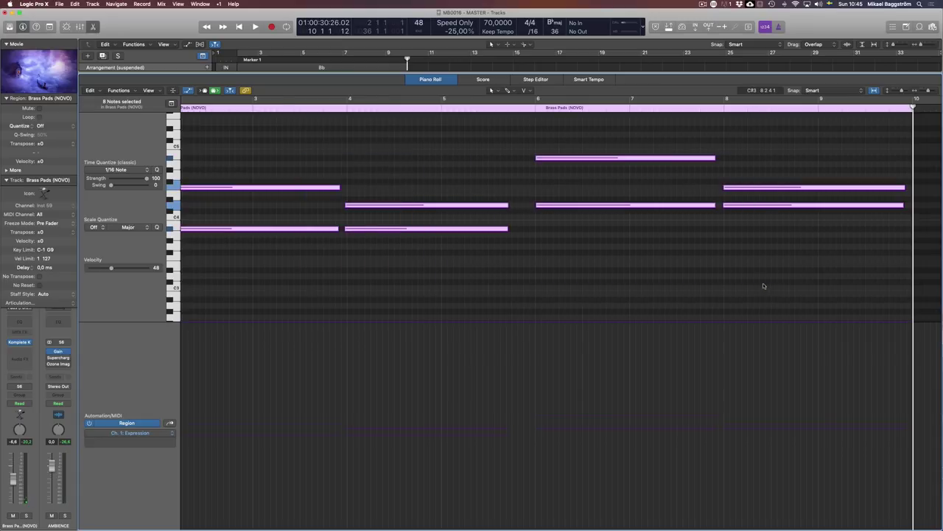
key("z")
left_click(374, 295)
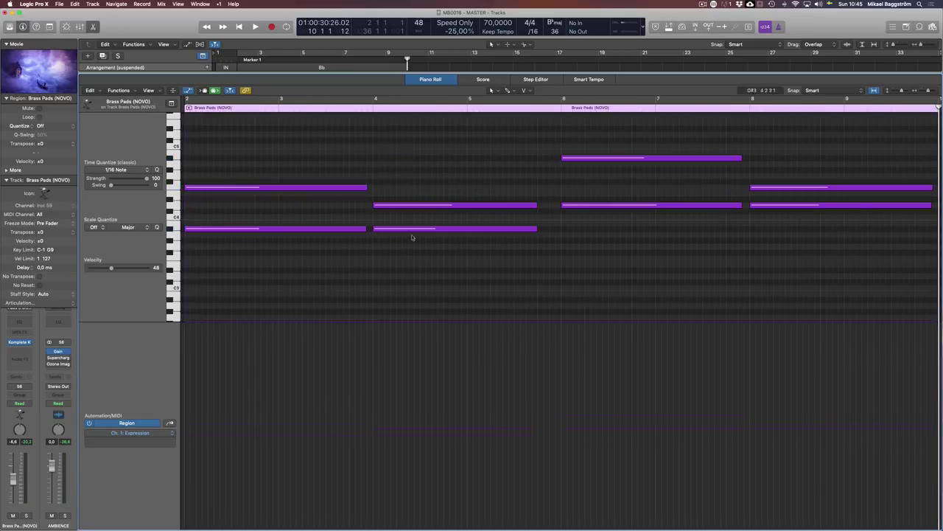
left_click_drag(244, 136, 847, 285)
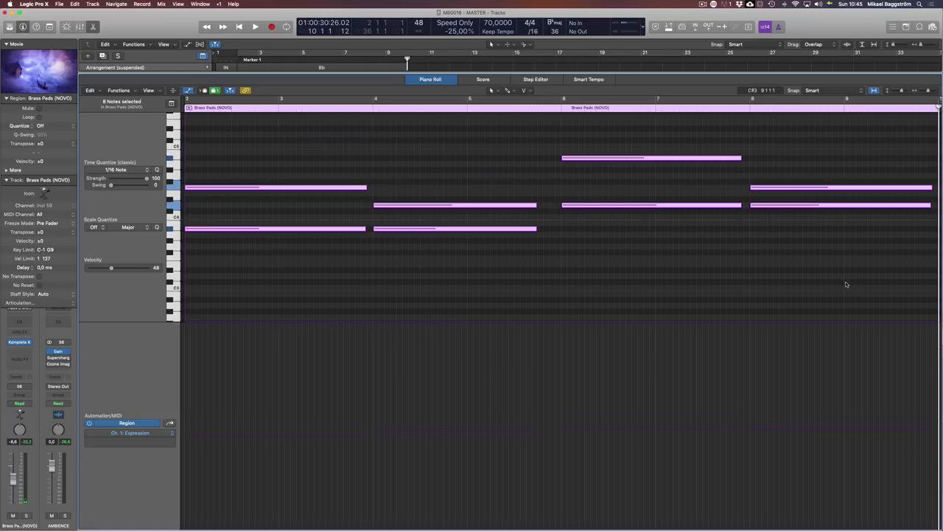
key("super+4")
left_click(605, 365)
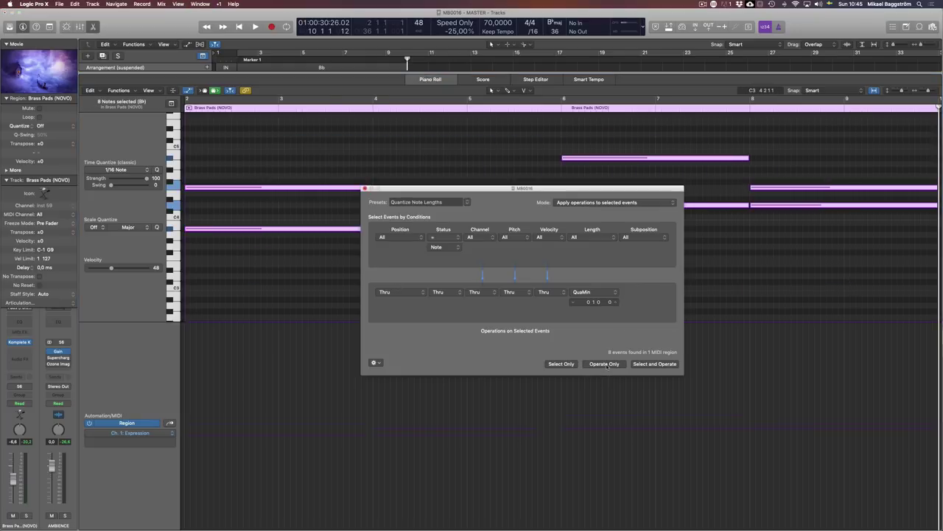
left_click(364, 189)
left_click(590, 261)
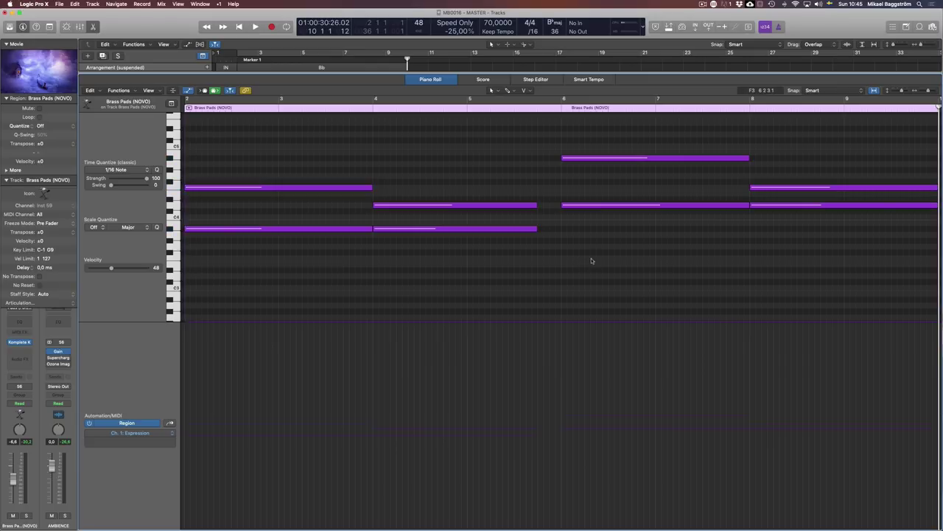
Extend the two notes starting at bar 4 to reach bar 6 and join the adjacent Brass Pads notes of the same pitch.
left_click_drag(547, 257, 559, 217)
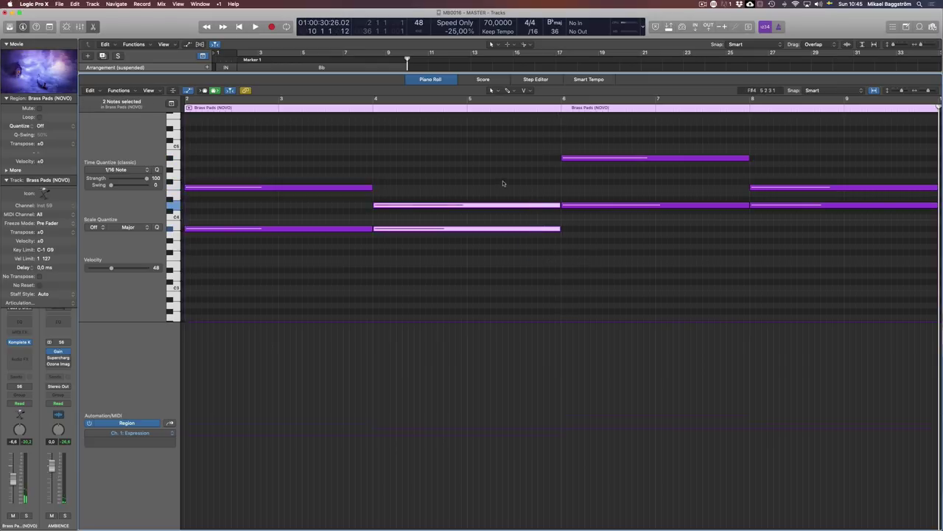
left_click_drag(500, 188, 530, 212)
left_click(765, 218)
left_click_drag(349, 263, 454, 226)
key("super+j")
left_click(465, 181)
scroll(525, 197, "left", 3)
scroll(524, 198, "right", 2)
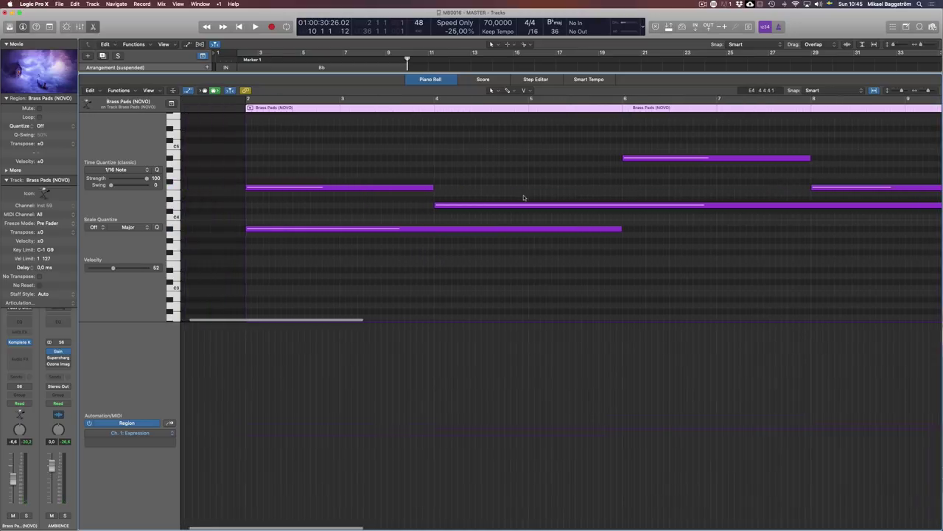
Close the Piano Roll, solo the Brass Pads (NOVO) track and listen to it from bar 2.
key("e")
key("Return")
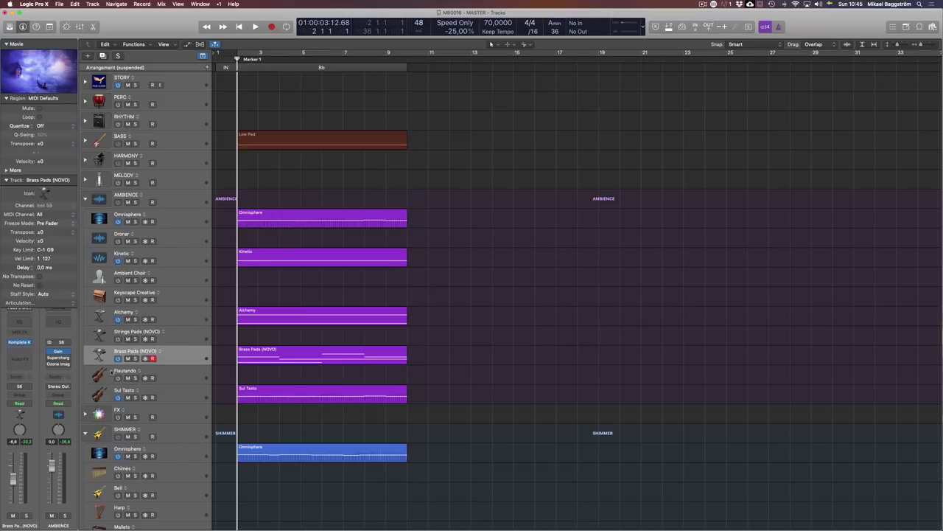
key("s")
key("space")
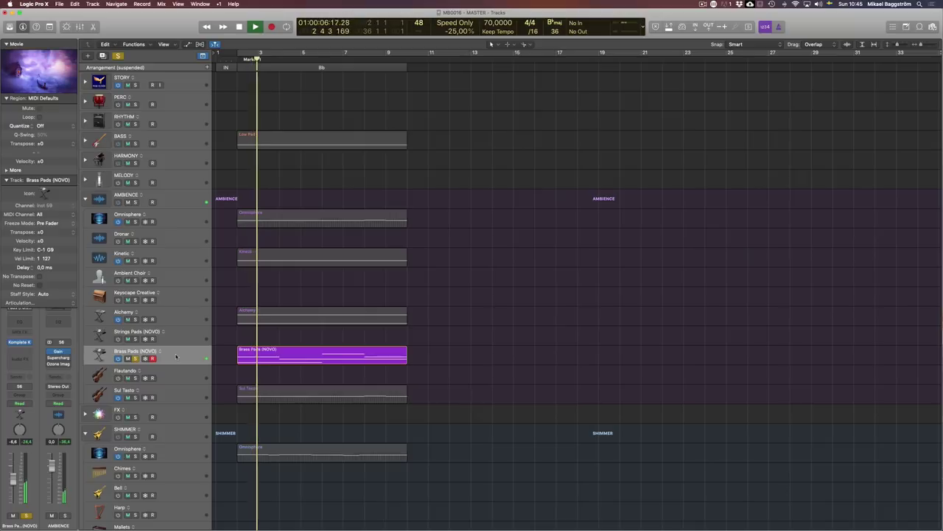
key("space")
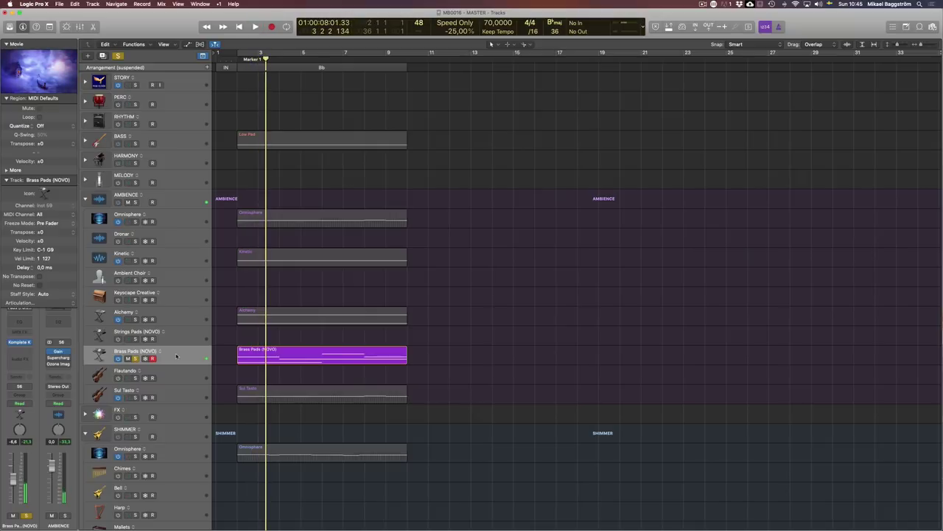
Unsolo the Brass Pads track and play the full arrangement with the movie open in its own large window.
key("s")
key("space")
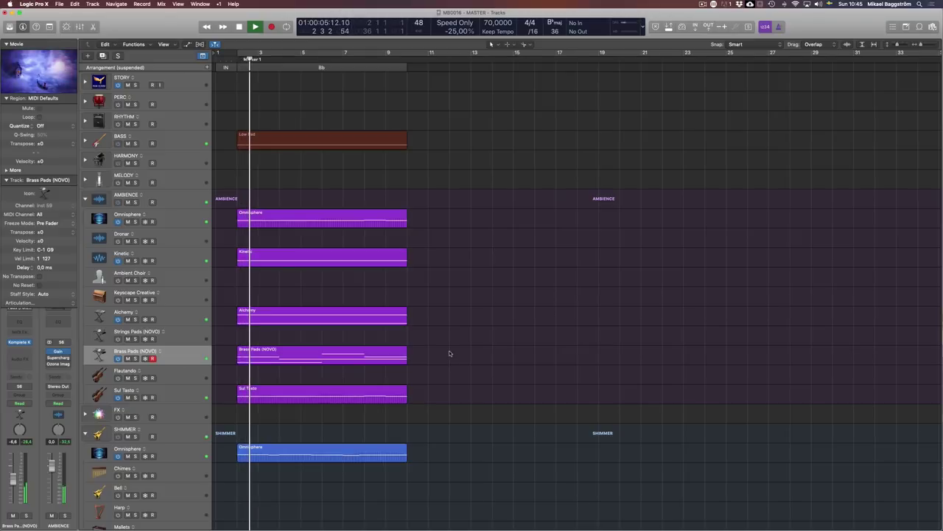
double_click(55, 71)
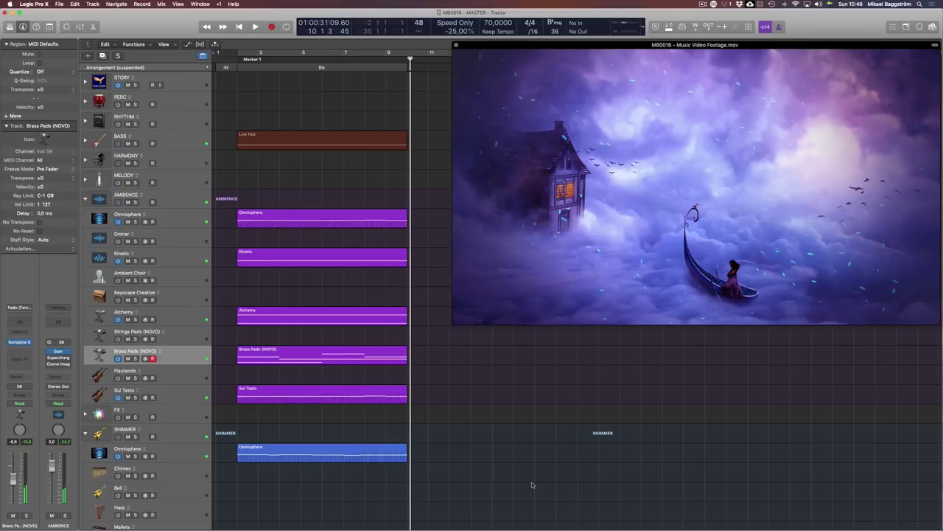
Shrink the movie window so more of the arrangement is uncovered and select the STORY track.
key("space")
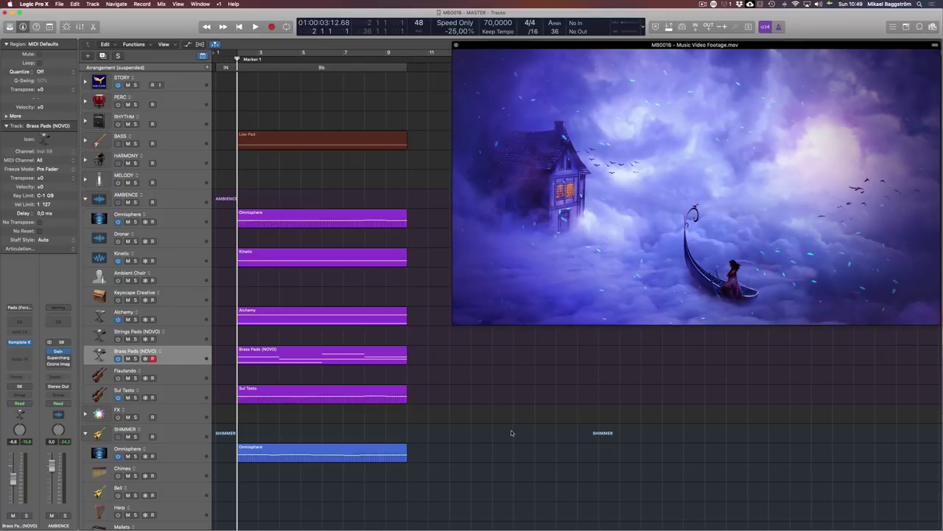
left_click_drag(454, 323, 622, 230)
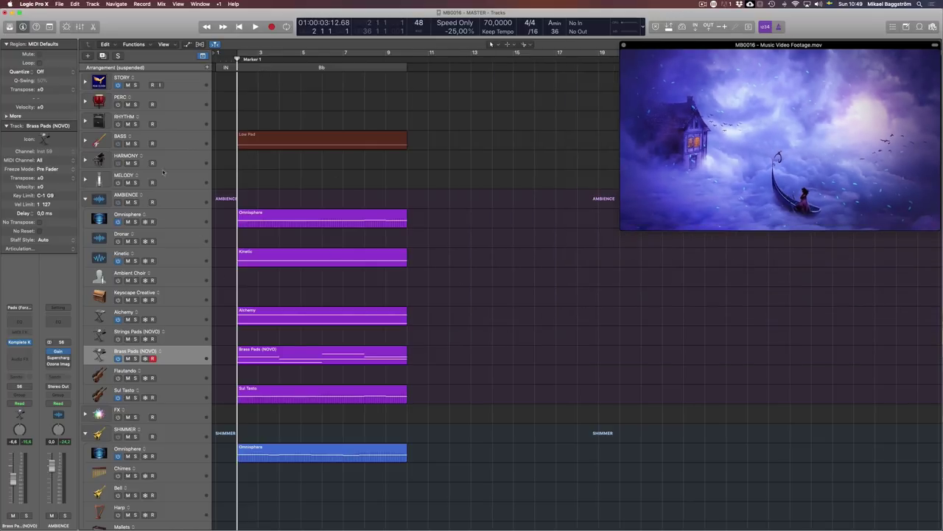
left_click(185, 82)
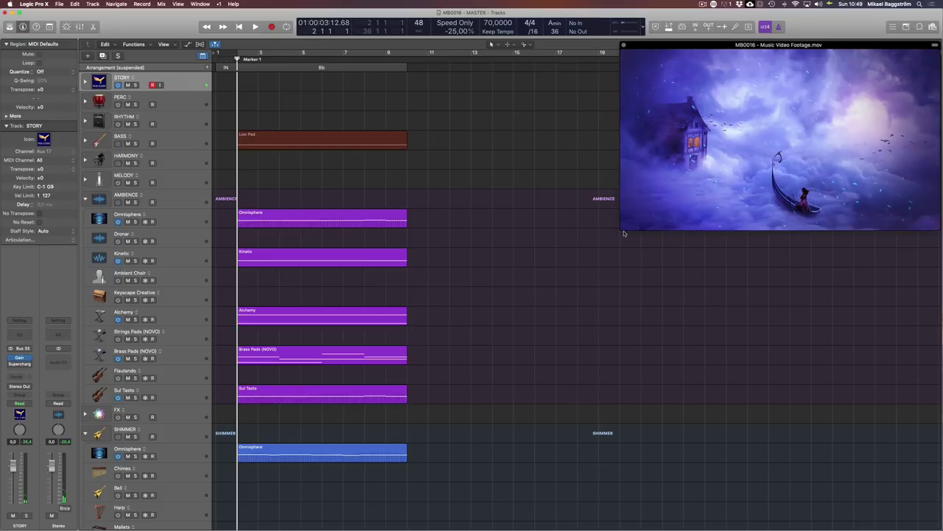
left_click_drag(622, 231, 581, 273)
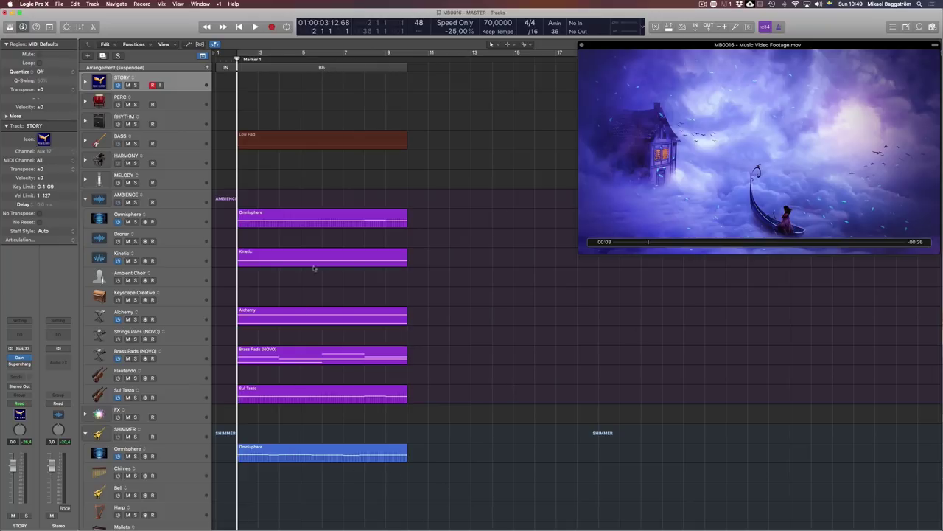
scroll(558, 460, "down", 1)
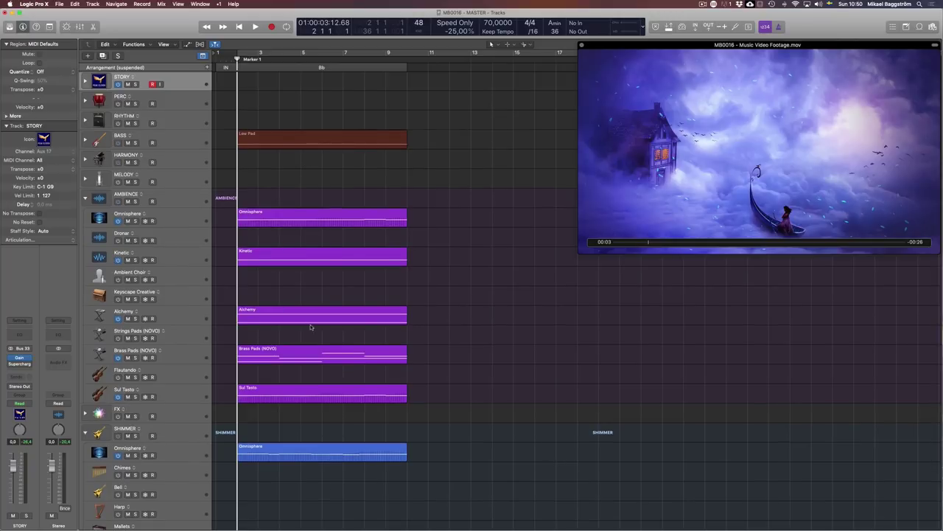
Examine the Brass Pads (NOVO) notes in the Piano Roll and the arrangement's tracks down to the end of the SHIMMER group.
left_click(309, 353)
key("p")
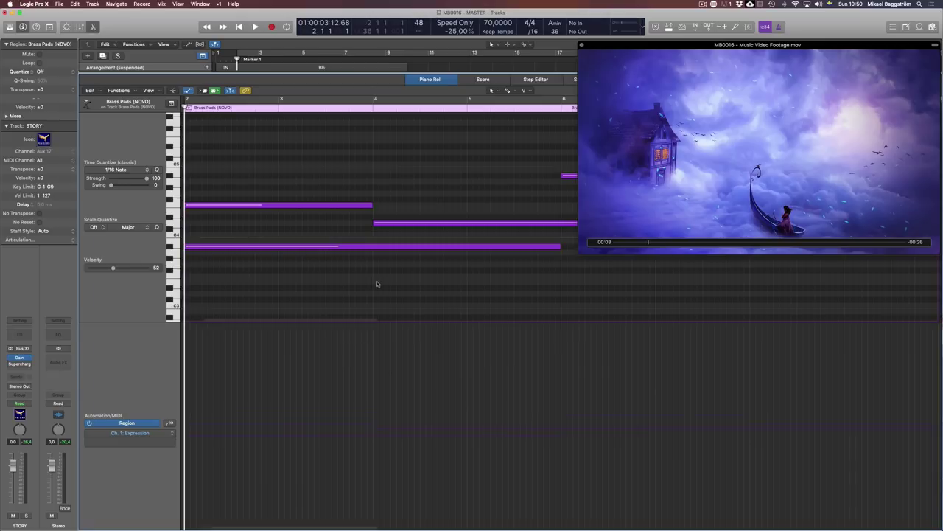
key("p")
key("p")
key("a")
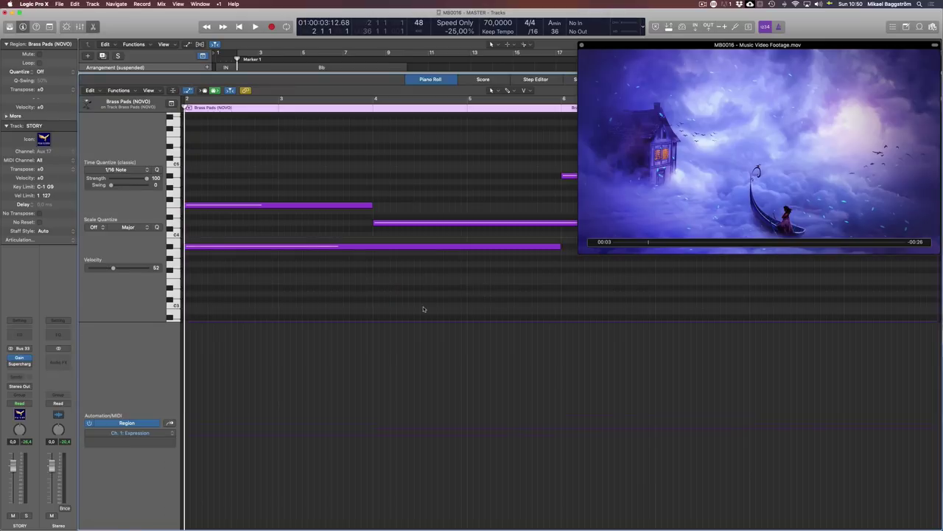
key("p")
left_click(571, 359)
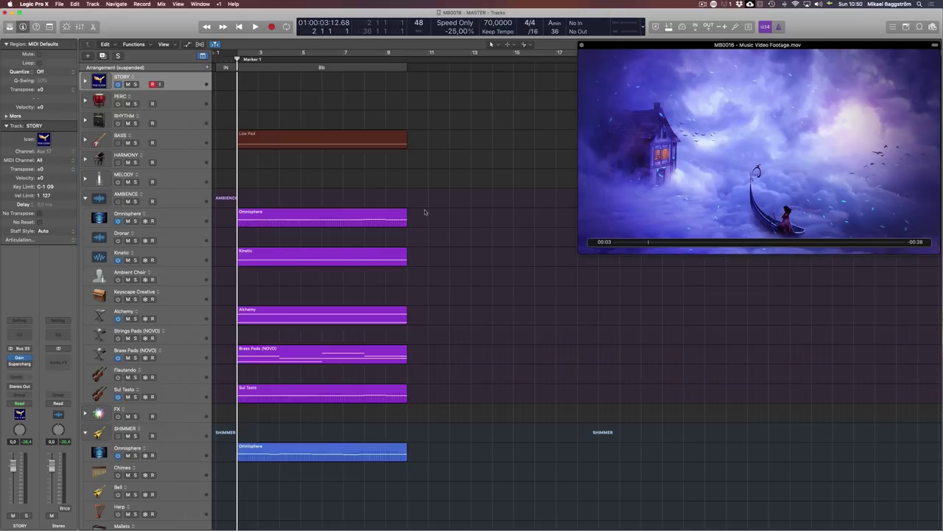
scroll(295, 359, "down", 4)
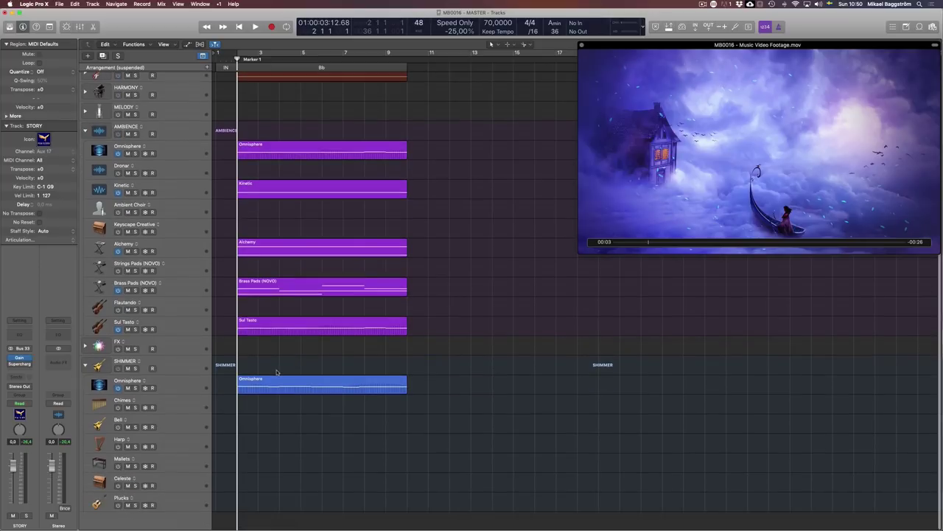
scroll(276, 371, "up", 4)
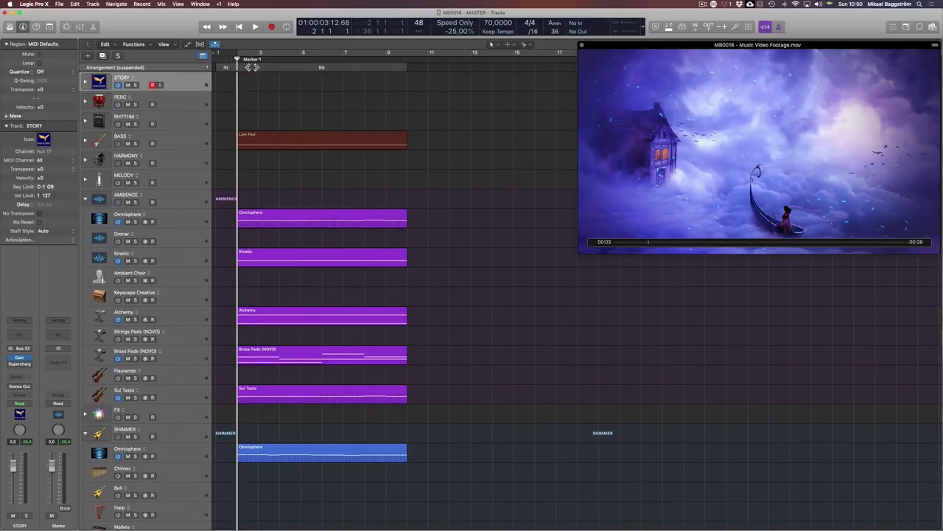
Copy the Bb arrangement marker so the duplicate starts at bar 10, directly after the original section.
left_click(409, 62)
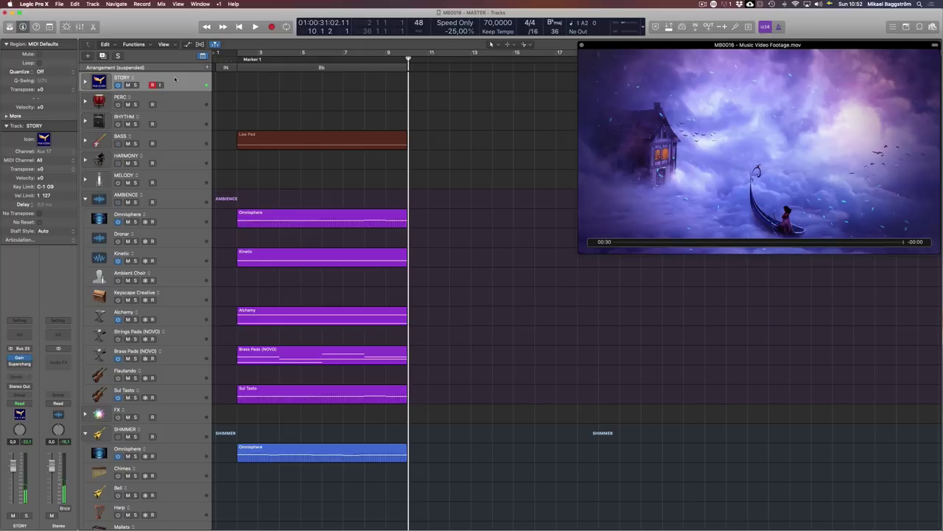
left_click(286, 69)
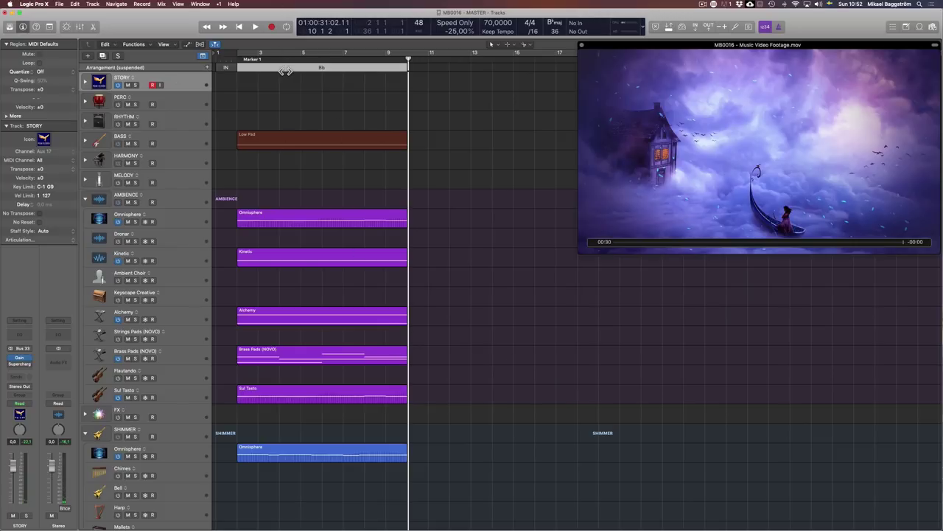
left_click_drag(285, 69, 415, 87)
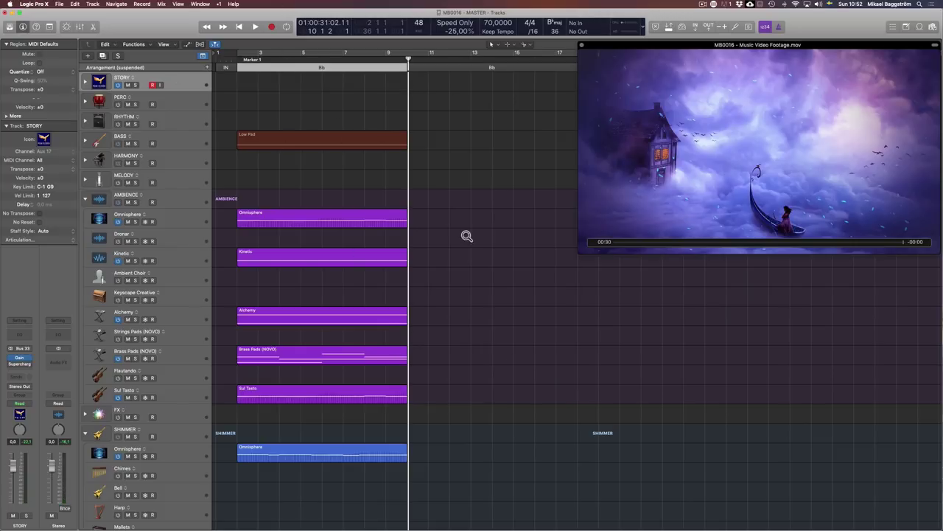
scroll(503, 255, "right", 1)
scroll(476, 255, "left", 1)
left_click(464, 73)
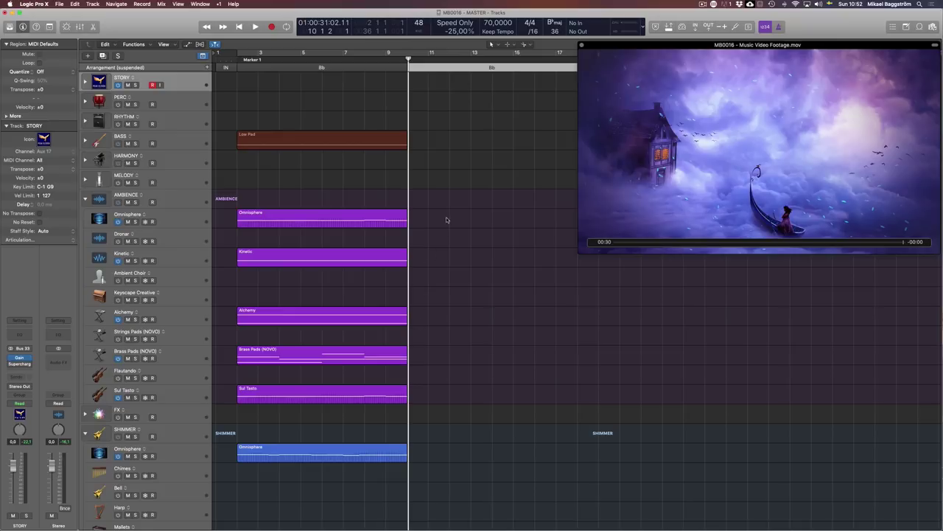
Copy the Alchemy region to bar 10 with both notes lowered by one semitone, and play the passage from bar 9.
left_click_drag(254, 315, 425, 331)
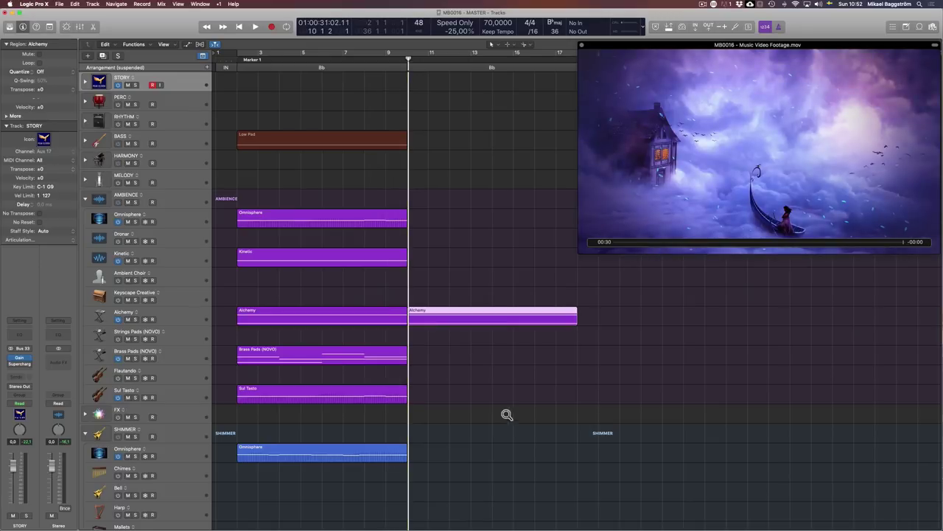
double_click(411, 310)
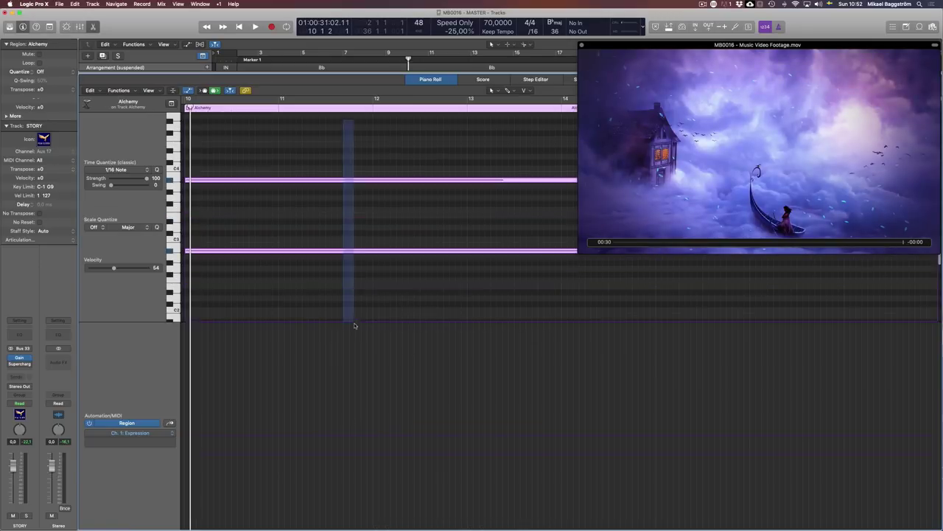
left_click_drag(354, 325, 355, 324)
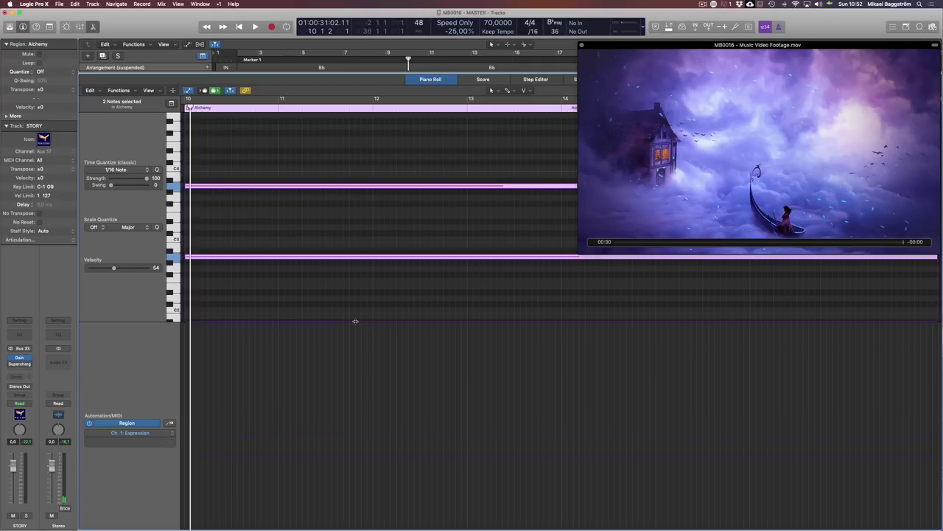
key("p")
key("space")
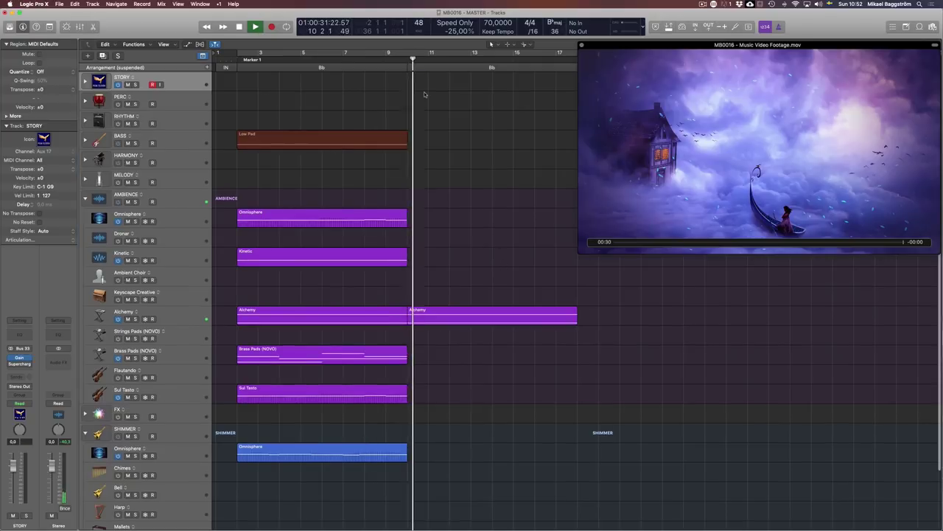
key("space")
left_click(395, 67)
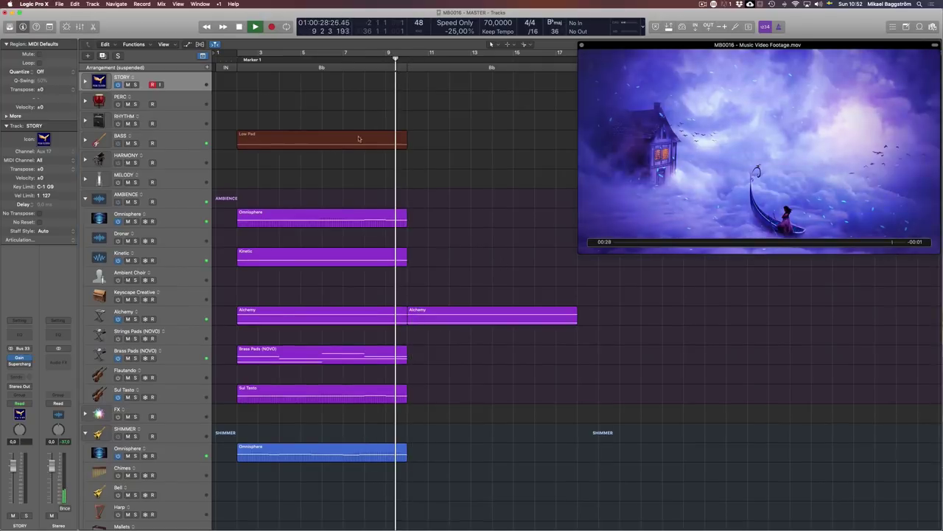
Copy the Low Pad region to bar 10 and open its note in the Piano Roll.
left_click_drag(299, 140, 467, 157)
key("p")
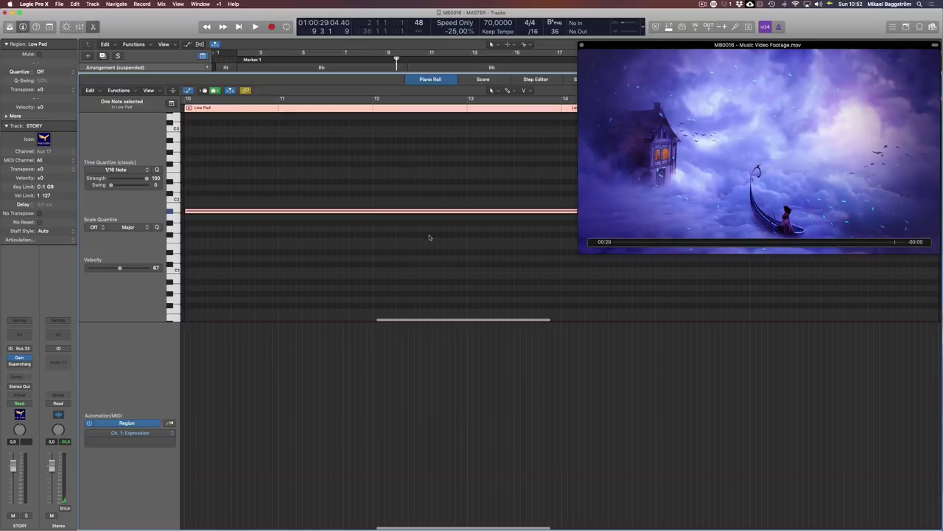
key("p")
left_click(430, 274)
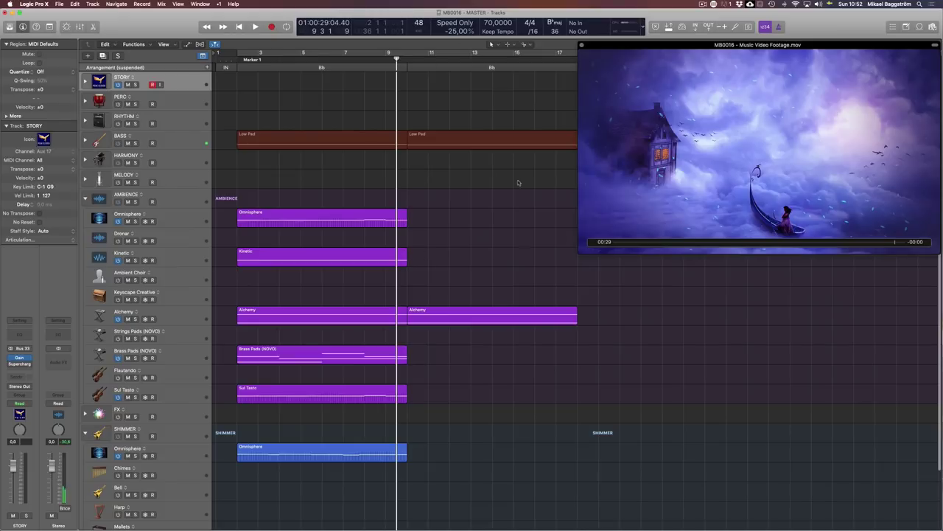
Play the arrangement across the transition at bar 10 to hear the copied Low Pad and Alchemy regions.
key("space")
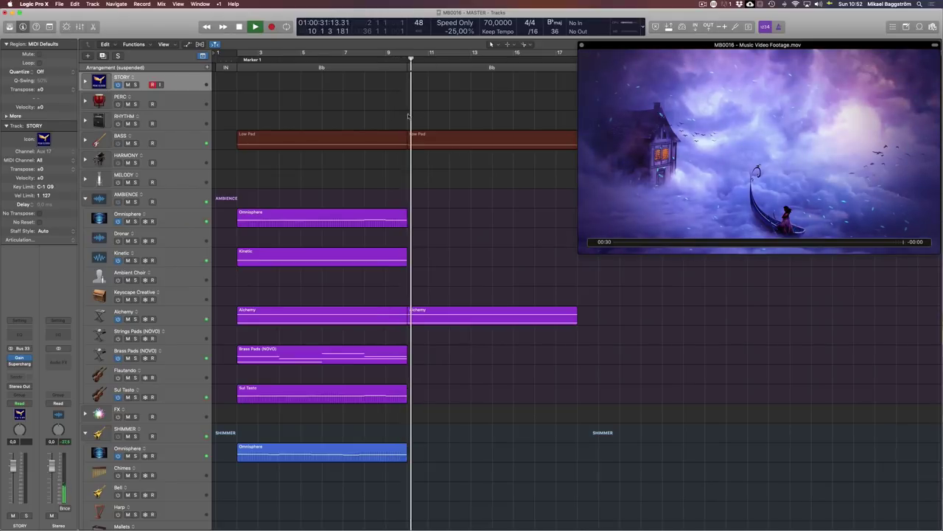
key("space")
left_click_drag(345, 57, 350, 66)
key("space")
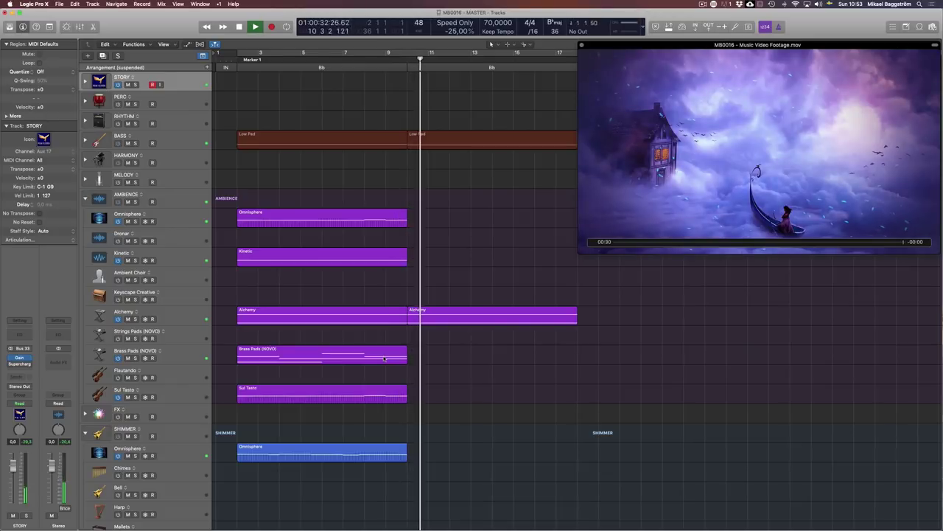
key("space")
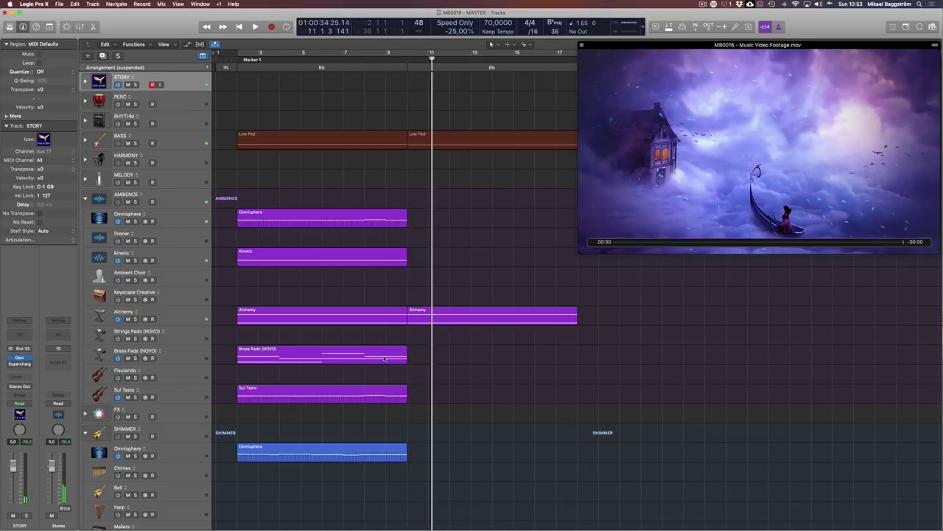
Create a marker at bar 10 for the second section and shrink the movie window further.
key("comma")
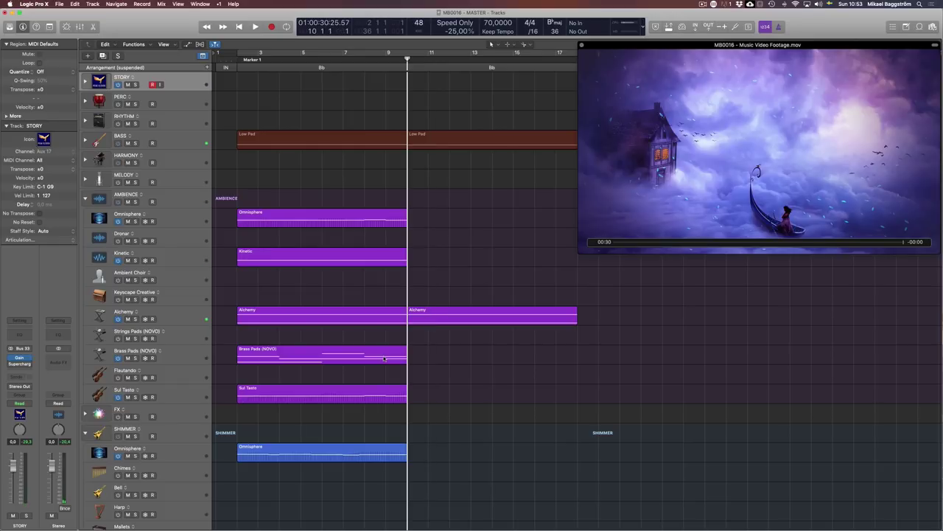
key("alt+apostrophe")
left_click_drag(578, 256, 627, 322)
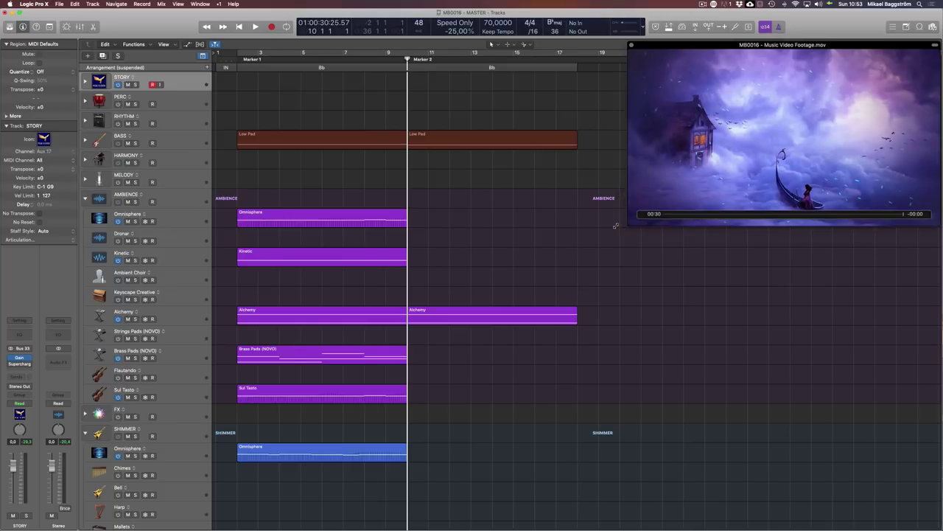
Listen to the second section and examine the copied Low Pad and Alchemy notes together in the Piano Roll.
key("comma")
key("comma")
key("space")
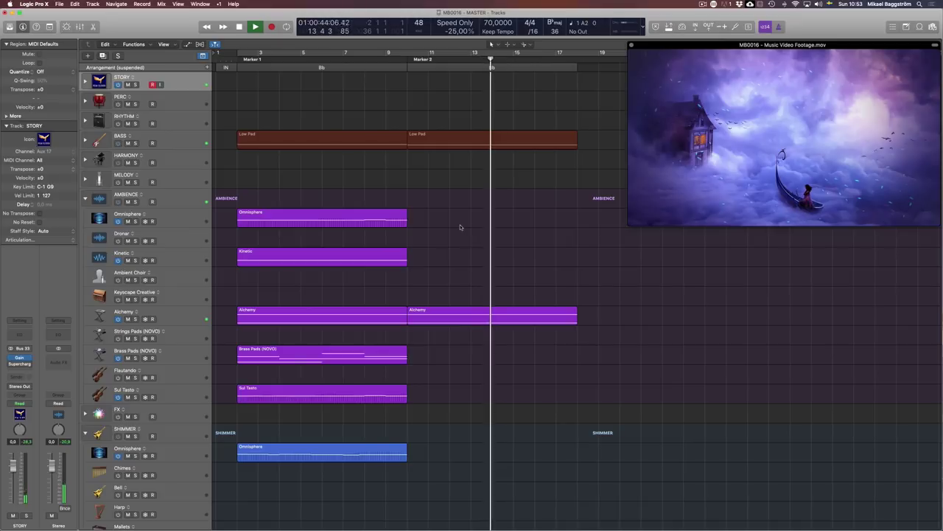
key("space")
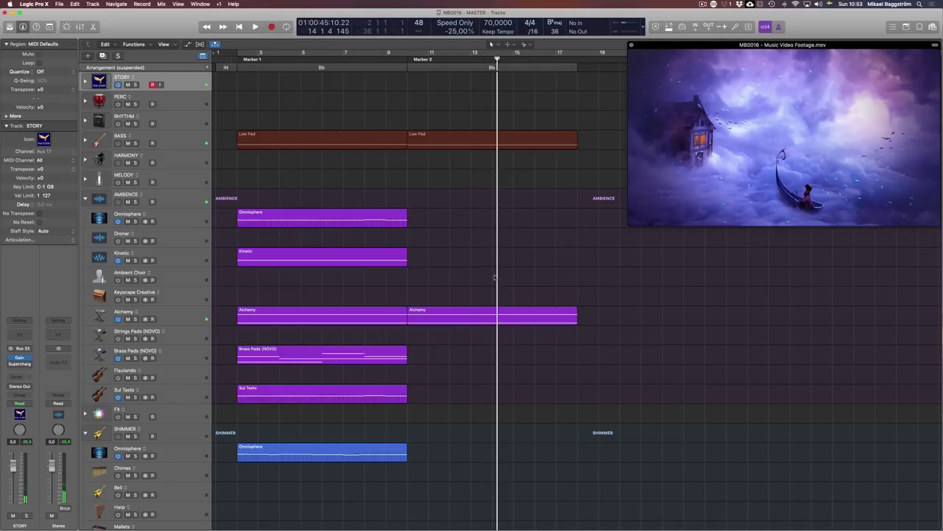
left_click_drag(452, 84, 509, 367)
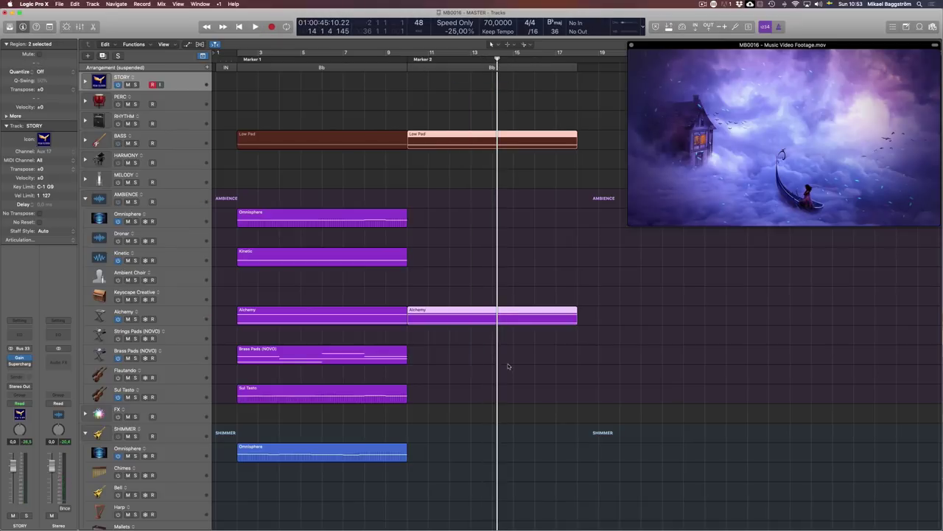
key("p")
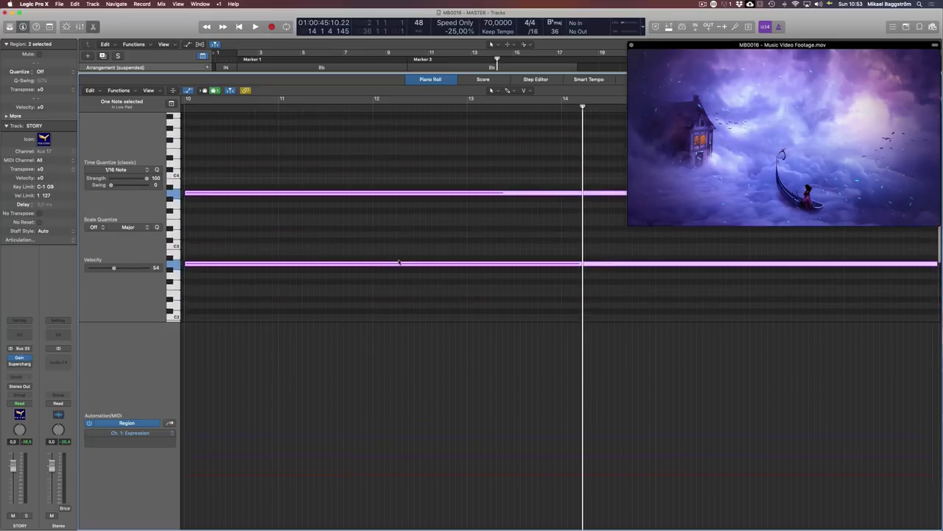
key("p")
left_click(597, 321)
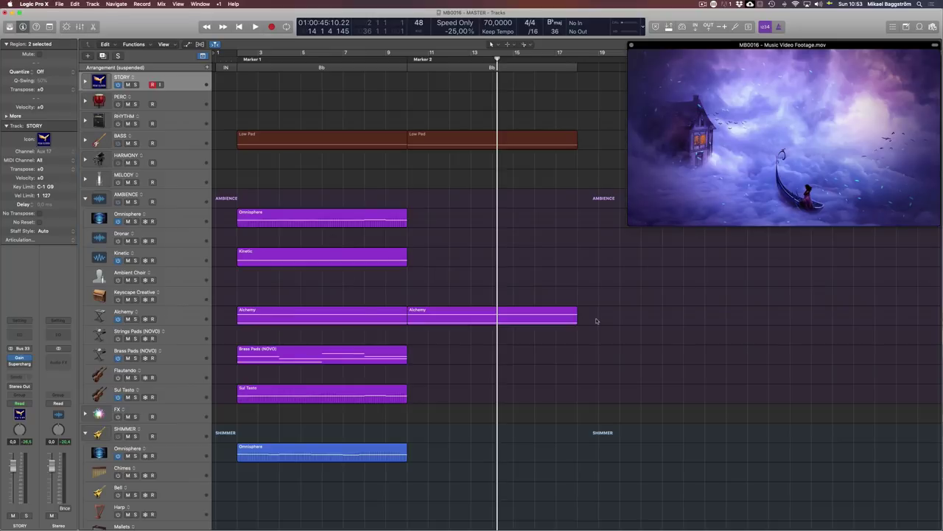
Record a new chord part on the Brass Pads (NOVO) track, starting at bar 10 and running past bar 14.
left_click(266, 357)
left_click(263, 351)
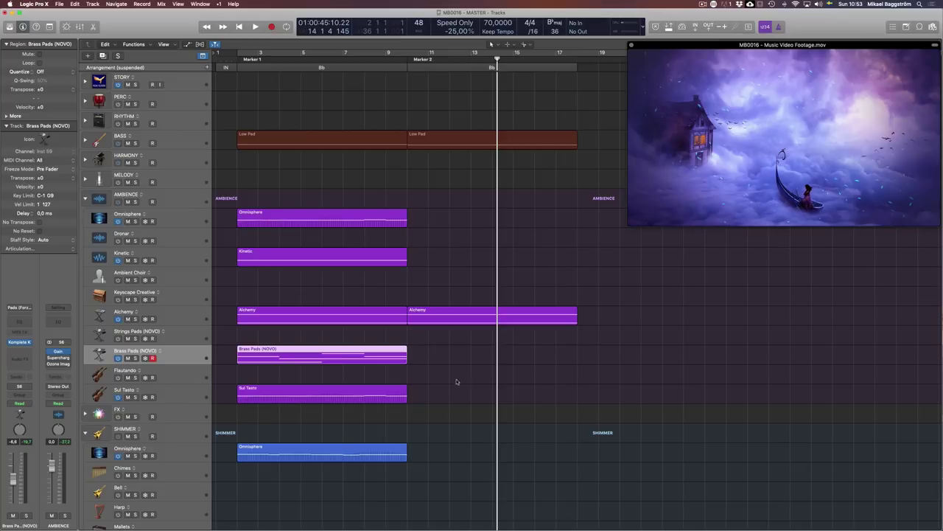
left_click(416, 125)
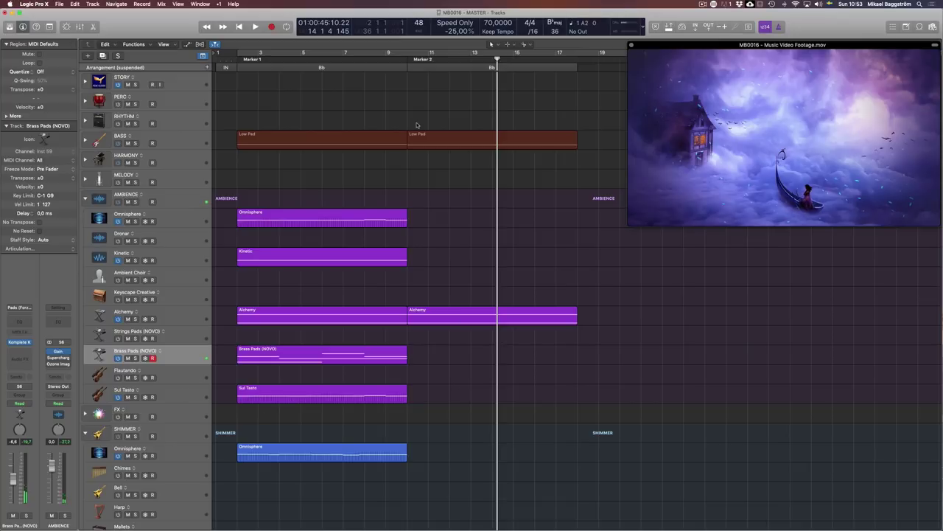
key("alt+comma")
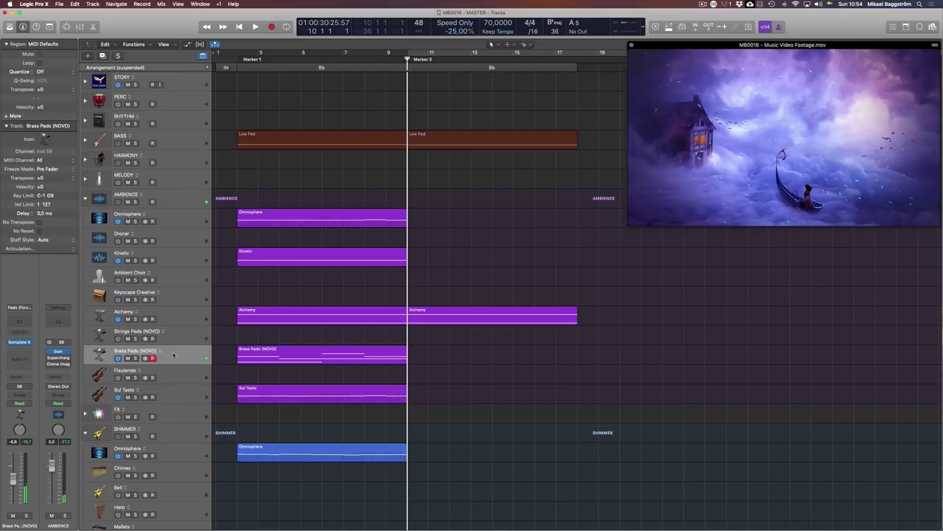
key("r")
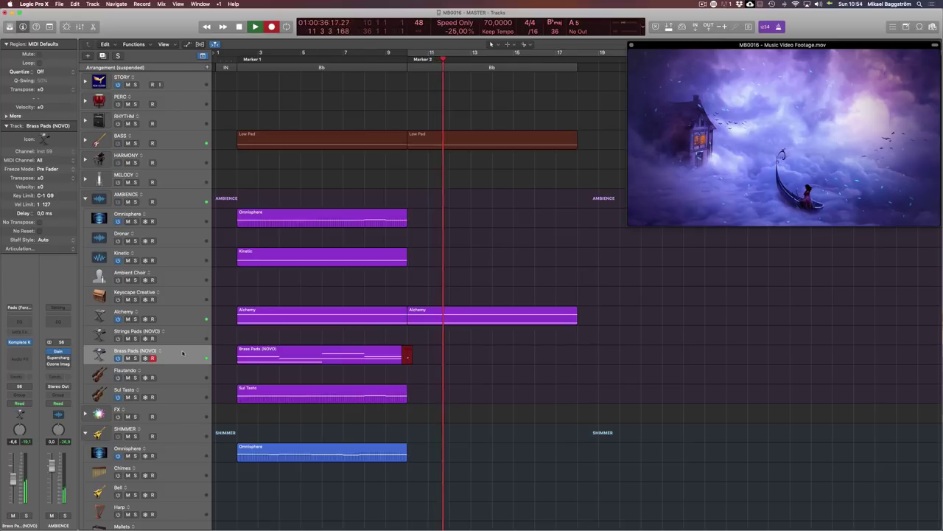
key("space")
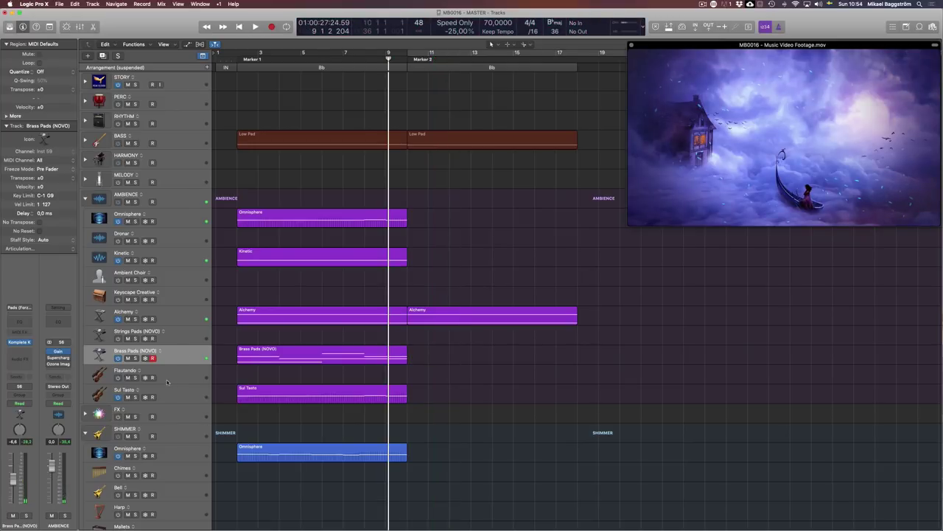
key("period")
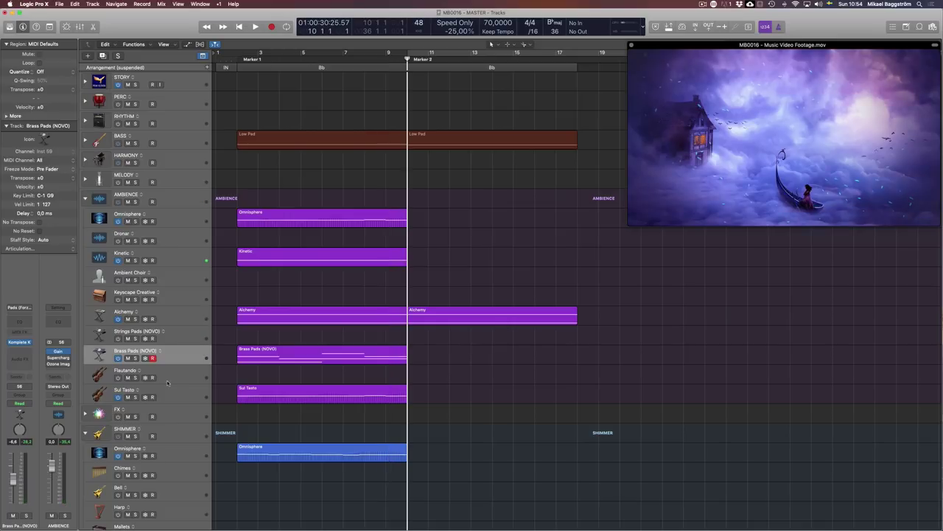
key("r")
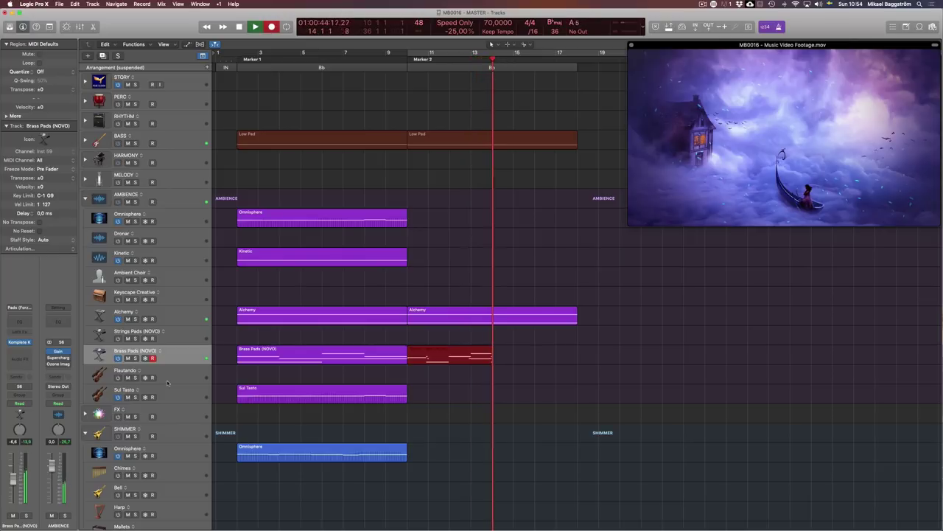
key("space")
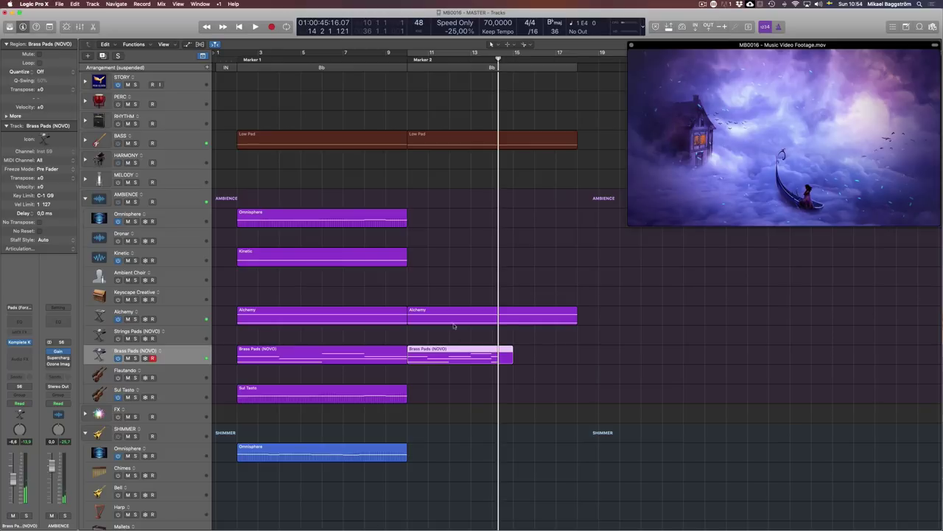
key("comma")
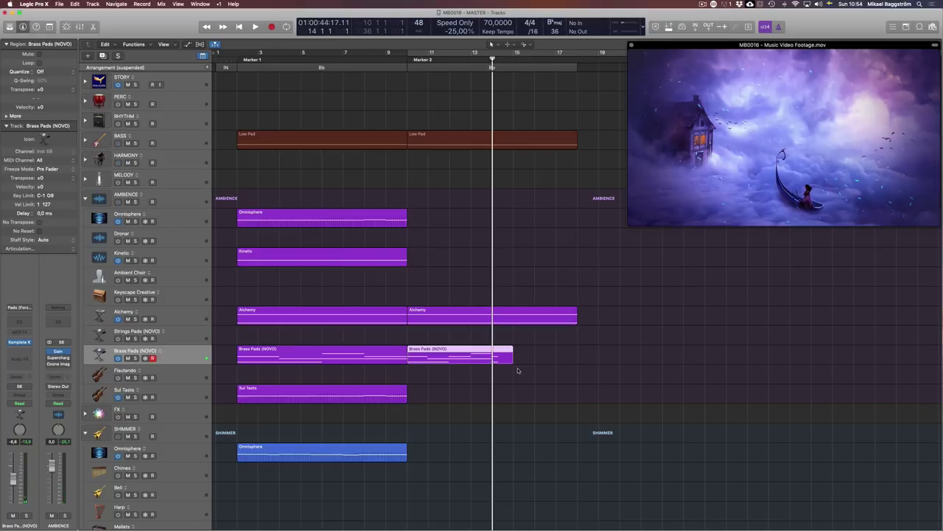
key("super+t")
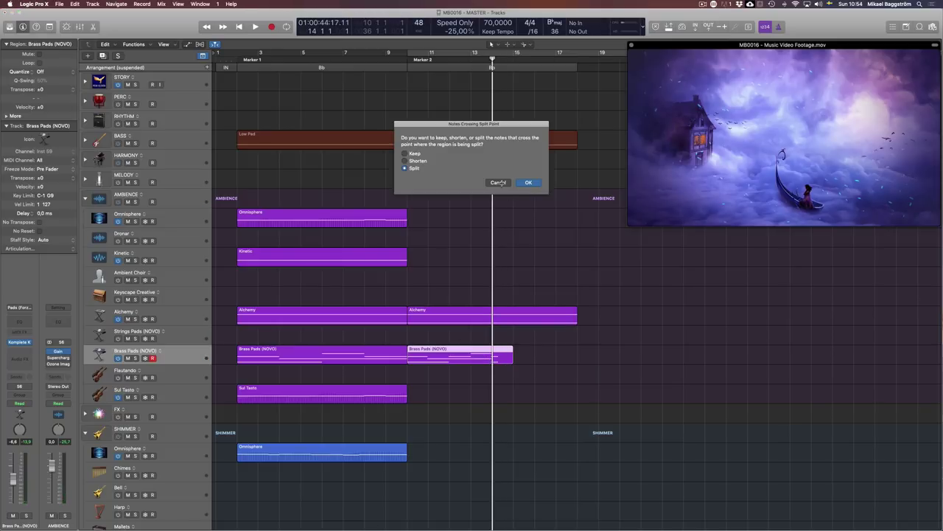
left_click(499, 182)
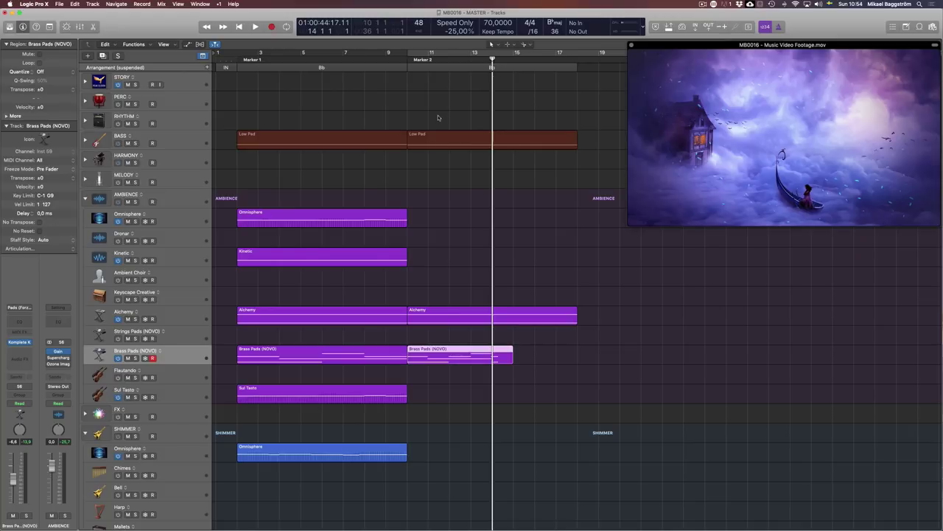
Play the second section from bar 10 to hear the newly recorded Brass Pads part.
key("alt+comma")
key("space")
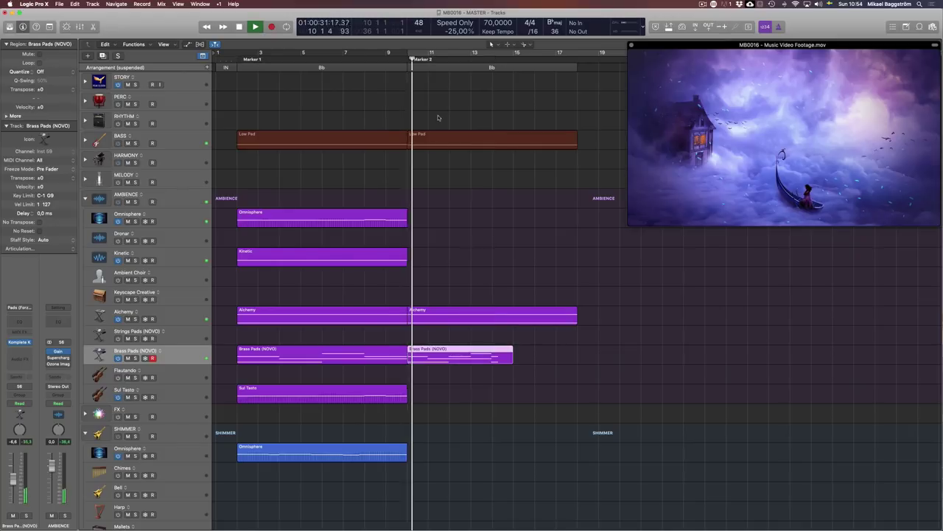
left_click(501, 479)
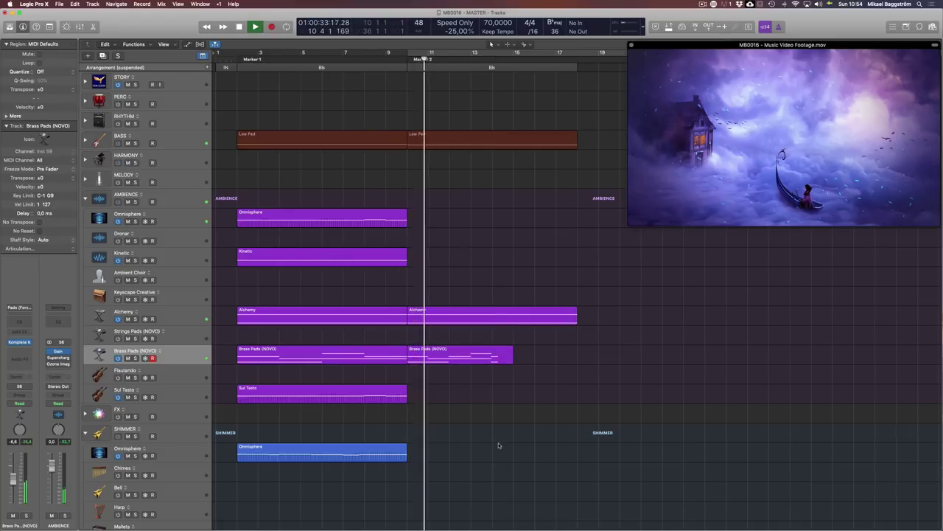
key("space")
Record a melodic part on the Omnisphere track of the AMBIENCE group, starting at bar 10.
left_click(178, 454)
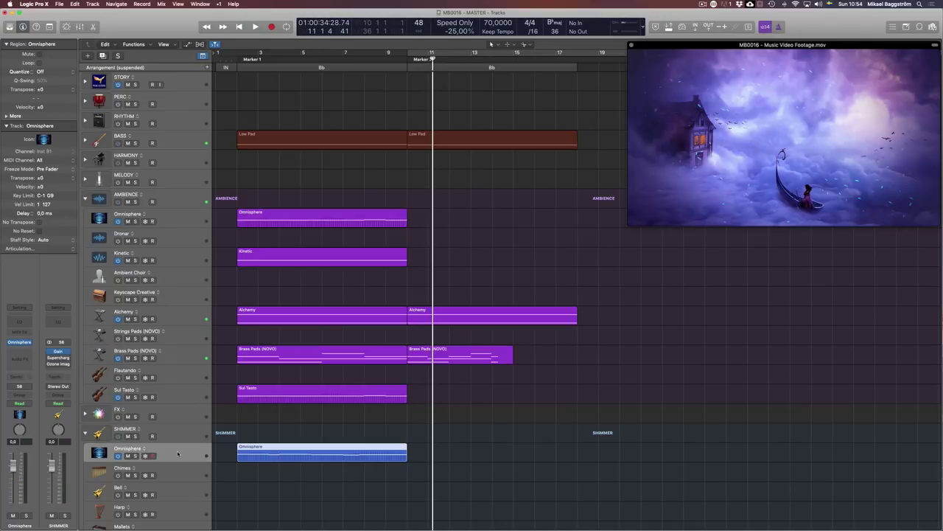
left_click(187, 219)
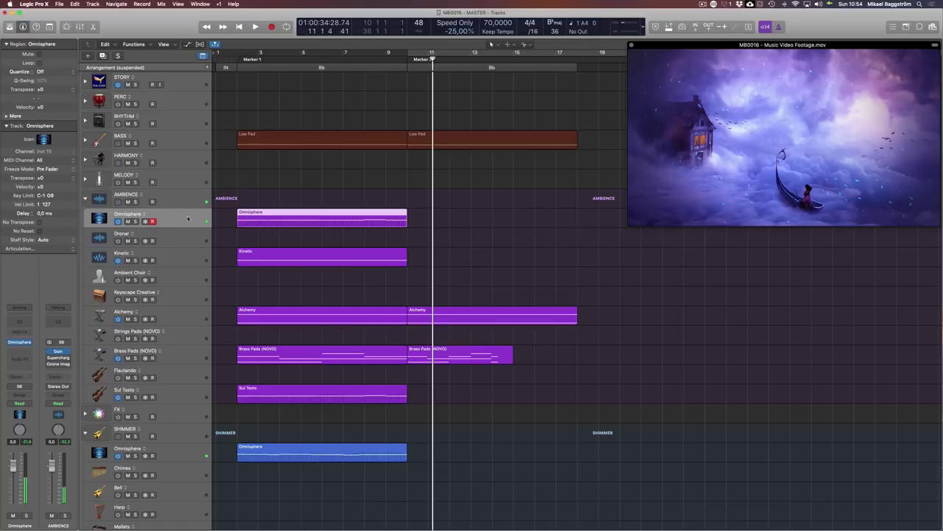
key("alt+comma")
key("r")
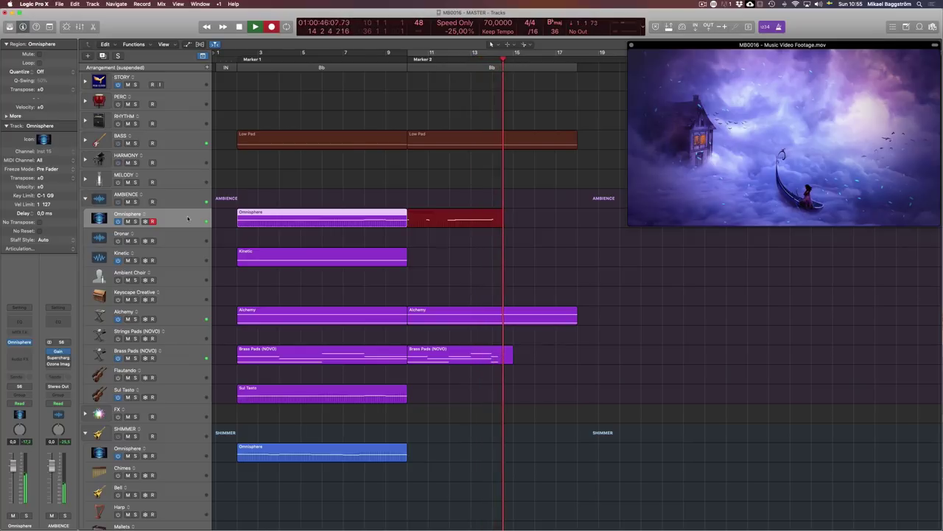
key("shift+r")
key("space")
Delete the two short notes at bar 14 from the recorded Brass Pads region in the Piano Roll.
left_click(495, 361)
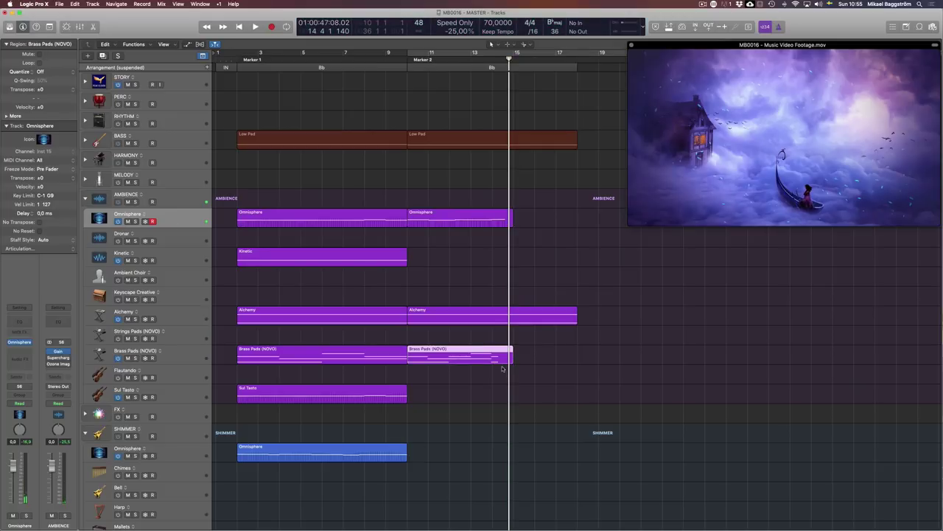
key("comma")
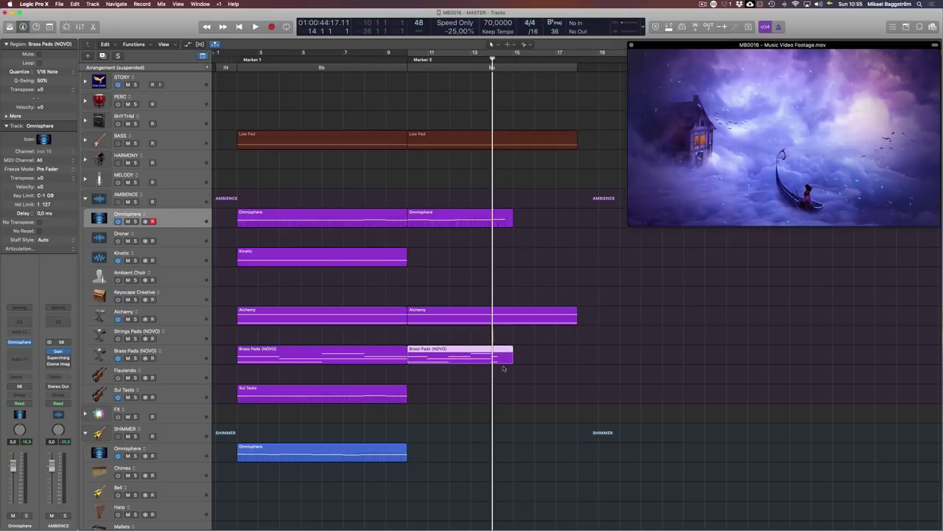
double_click(507, 359)
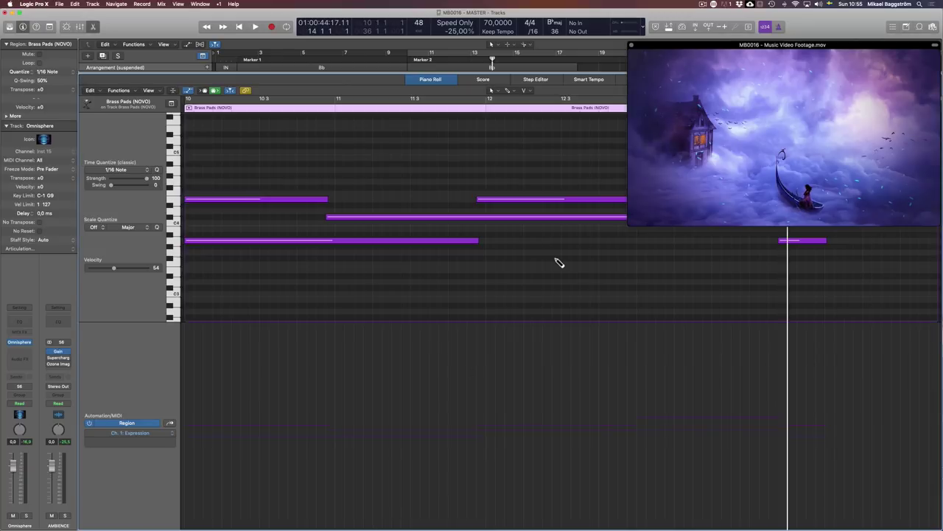
scroll(559, 262, "left", 10)
scroll(526, 256, "right", 7)
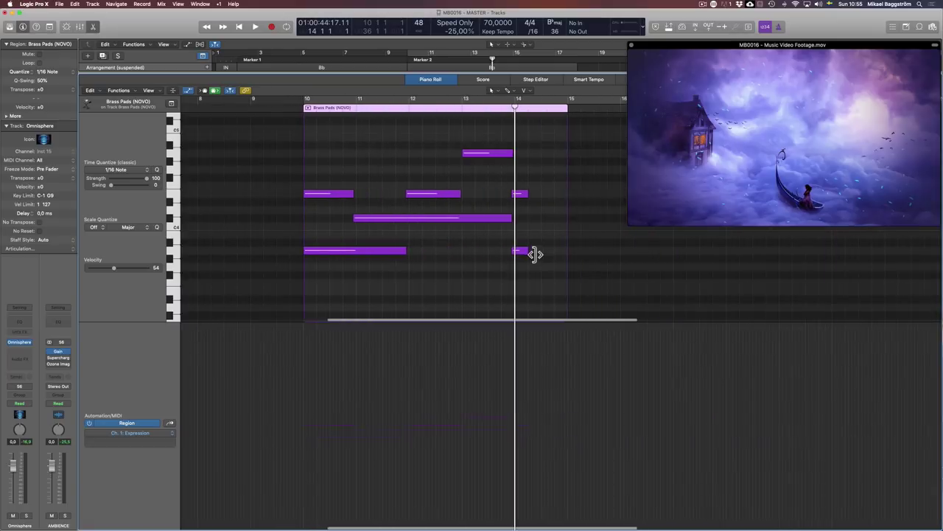
left_click_drag(533, 232, 512, 186)
key("Delete")
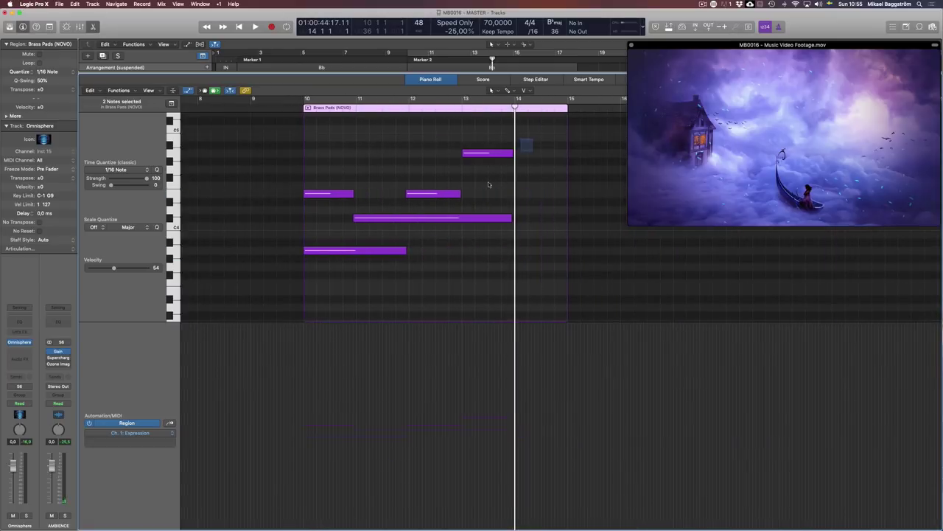
left_click_drag(532, 140, 351, 295)
key("p")
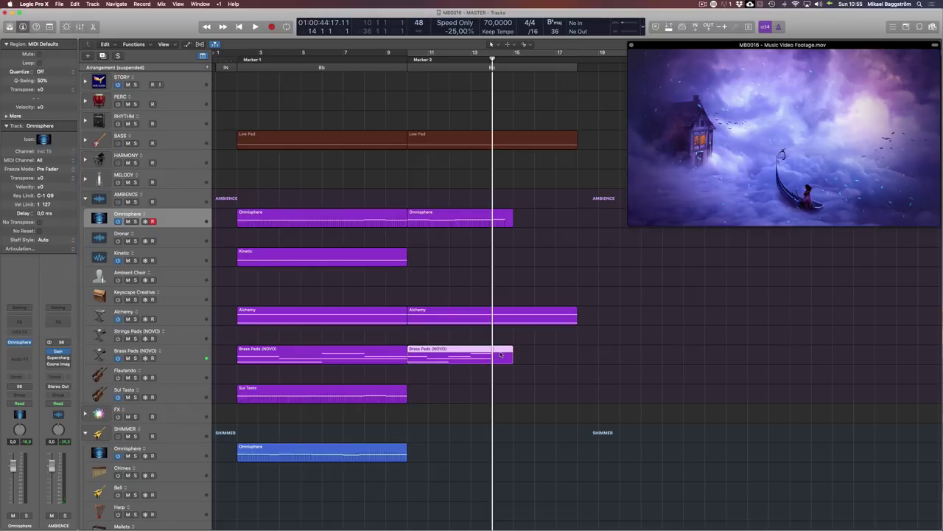
Split the recorded Brass Pads region at bar 14 and delete the empty remainder.
key("super+t")
left_click(501, 357)
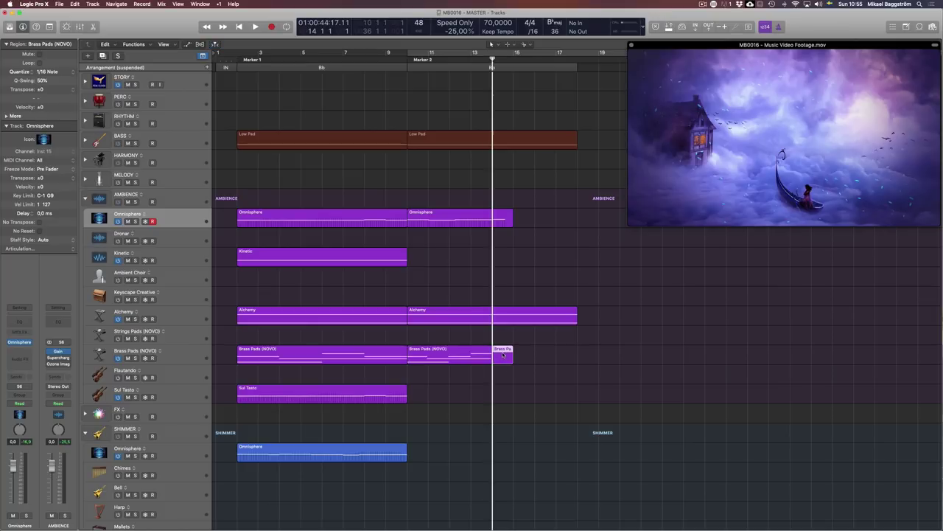
key("Delete")
Quantize all notes of the Brass Pads region at bar 10 to 1/4 Note.
left_click(461, 353)
key("p")
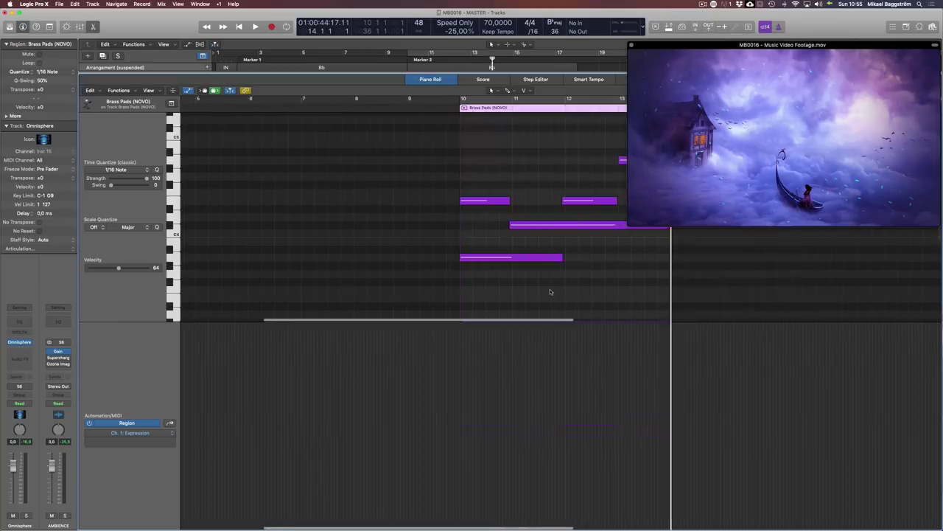
key("super+a")
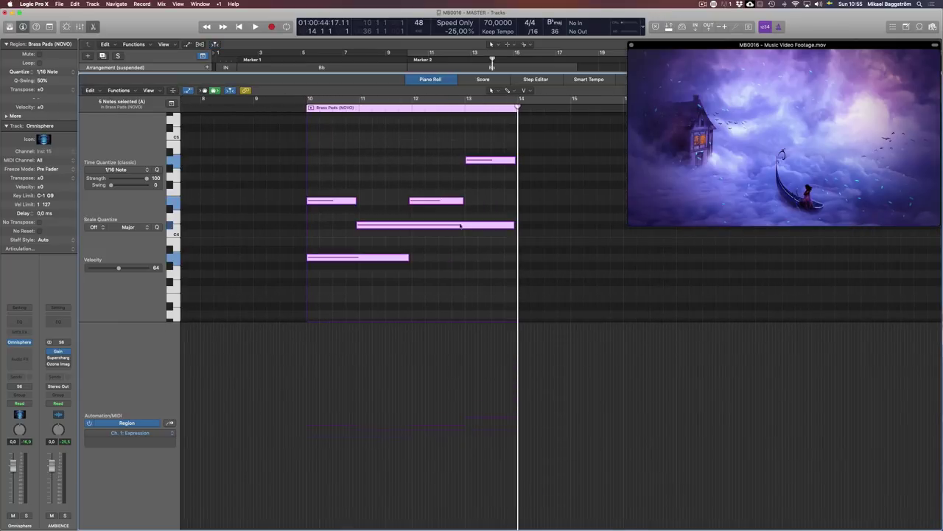
left_click(437, 173)
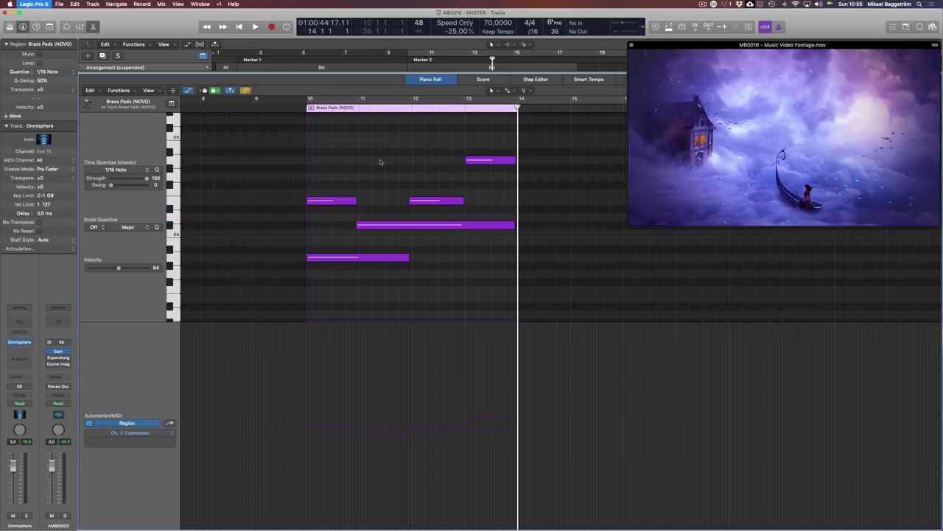
key("super+q")
left_click(497, 170)
key("super+a")
left_click(129, 169)
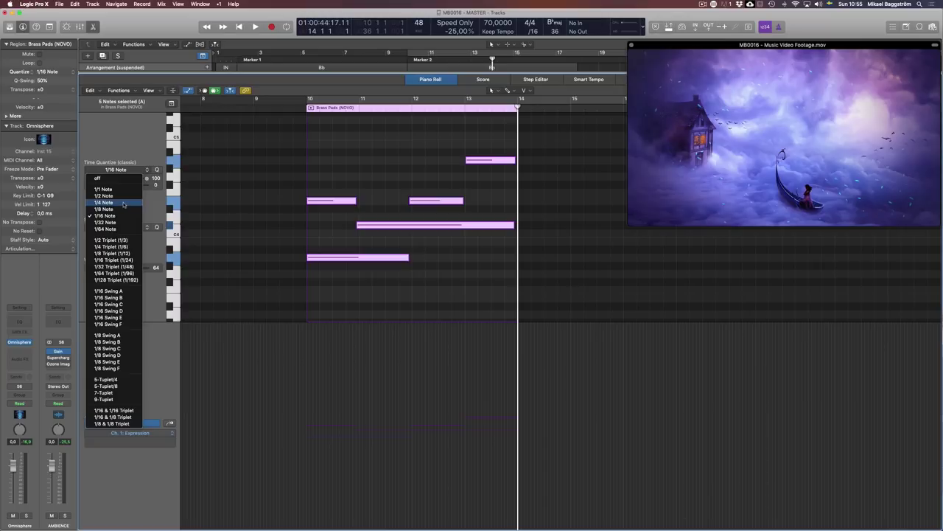
left_click(103, 202)
left_click_drag(301, 143, 479, 312)
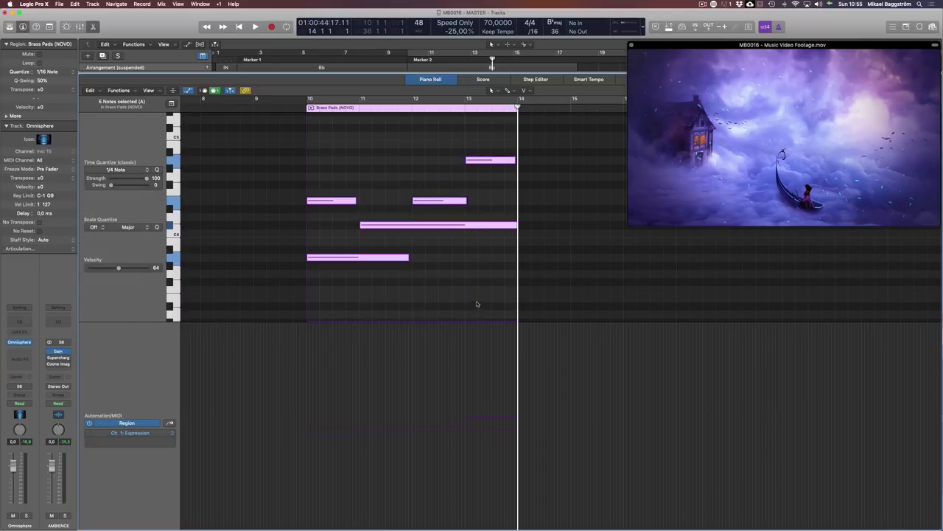
Quantize the lengths of the Brass Pads notes with the Quantize Note Lengths transform at 0 1 0 0.
key("super+8")
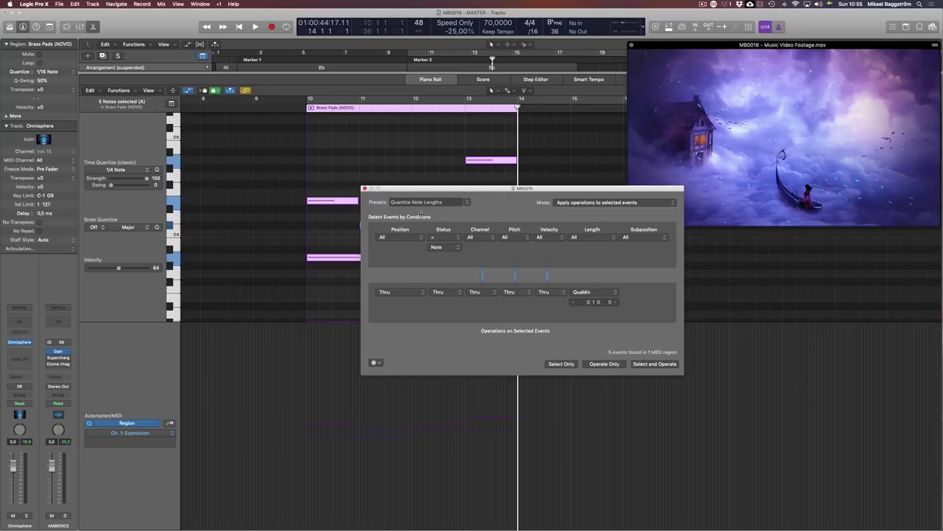
left_click(366, 189)
left_click(499, 213)
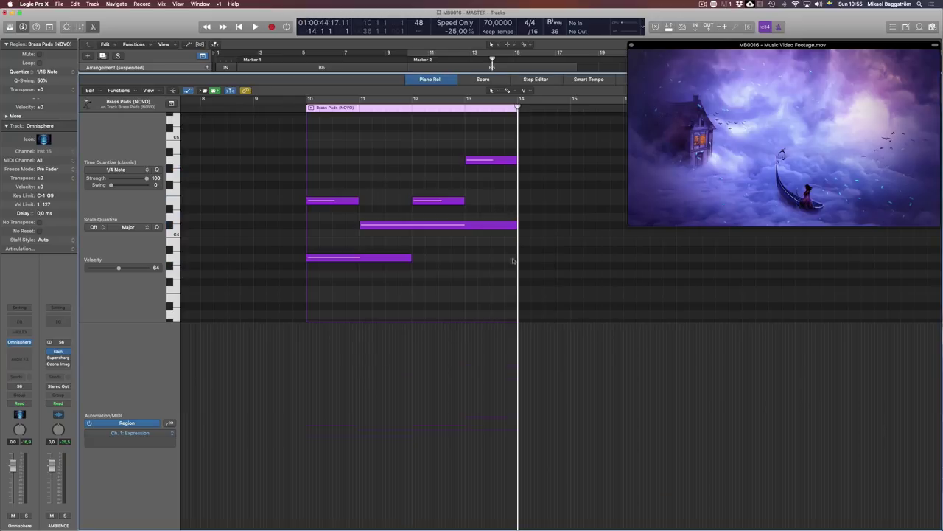
key("p")
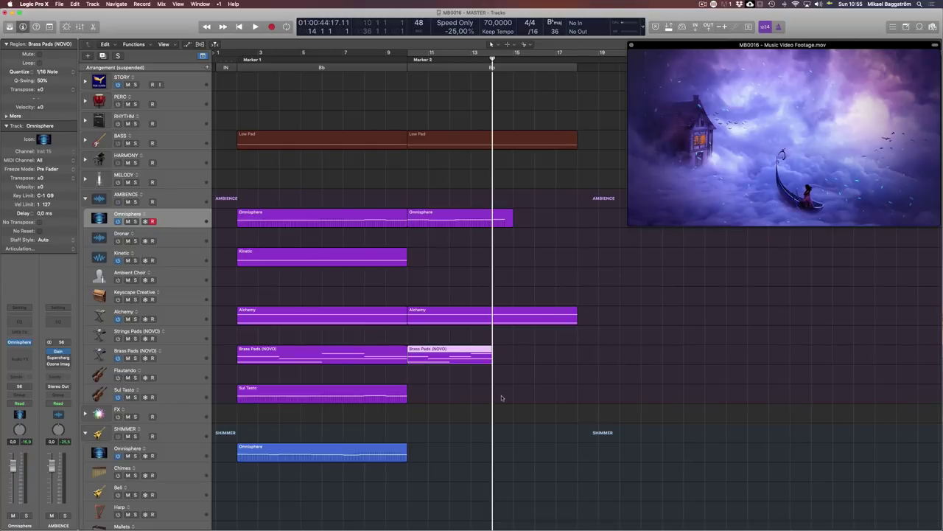
Create an alias of the four-bar Brass Pads region at bar 14.
left_click(502, 398)
left_click_drag(448, 358, 537, 361)
left_click(545, 379)
Rename the second arrangement section as A and play the transition into bar 10.
left_click(403, 57)
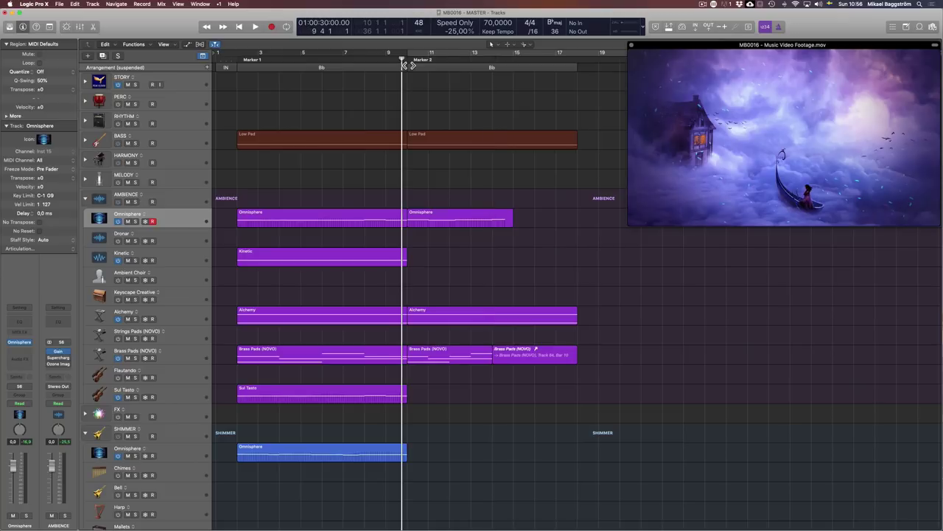
left_click(469, 70)
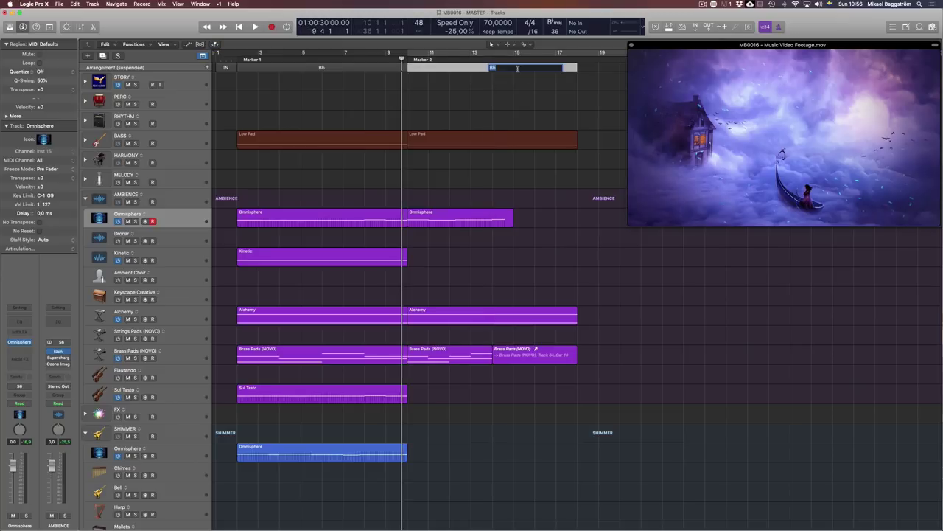
key("space")
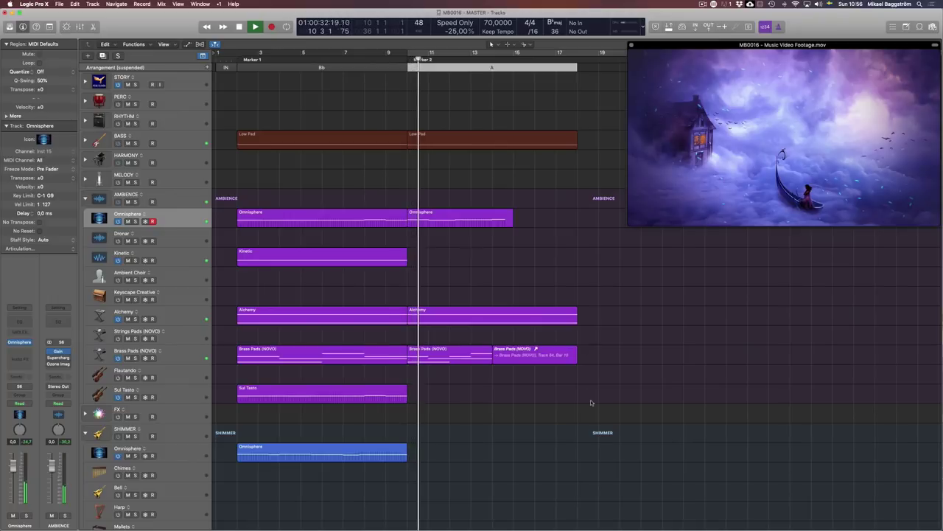
key("space")
Copy the Kinetic region to bar 10 and transpose its note down one semitone.
left_click_drag(308, 262, 478, 263)
double_click(477, 263)
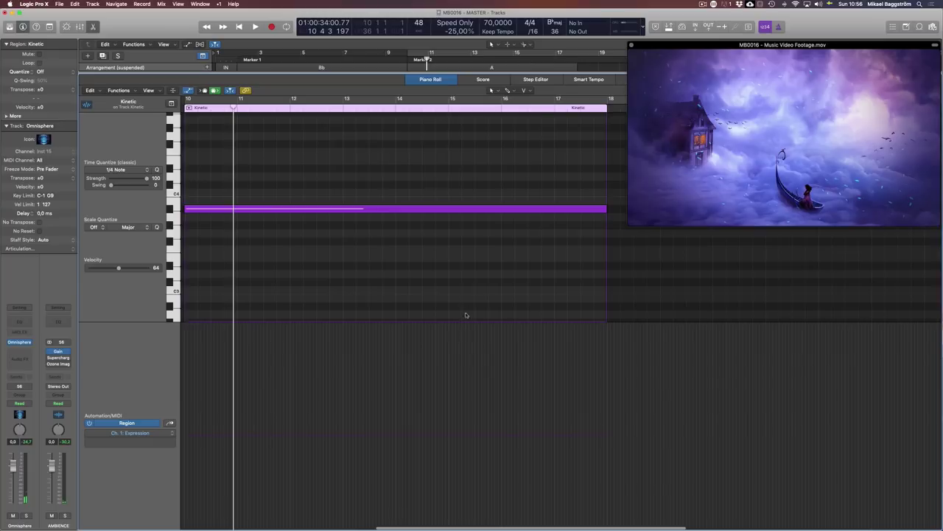
left_click_drag(450, 177, 480, 269)
key("alt+Down")
key("p")
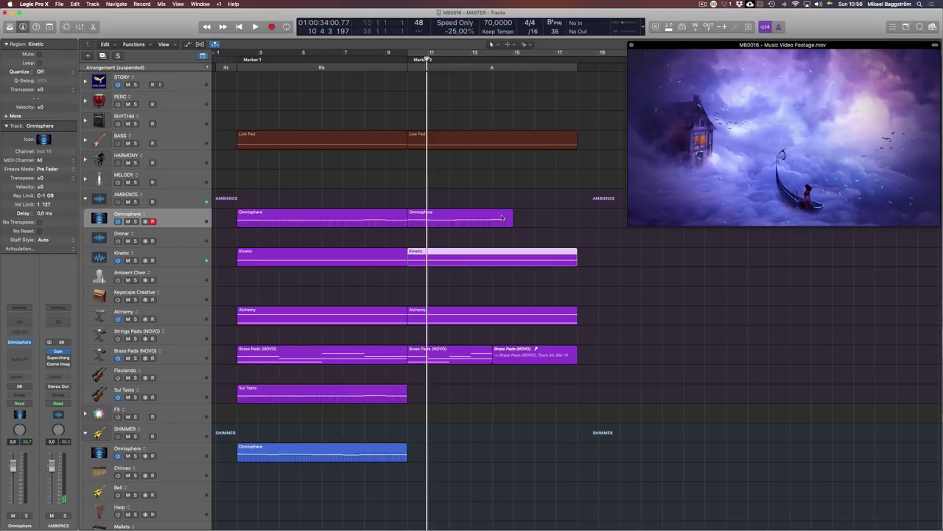
Play the second section from bar 10 and examine the Sul Tasto notes of the first section in the Piano Roll.
key("space")
key("space")
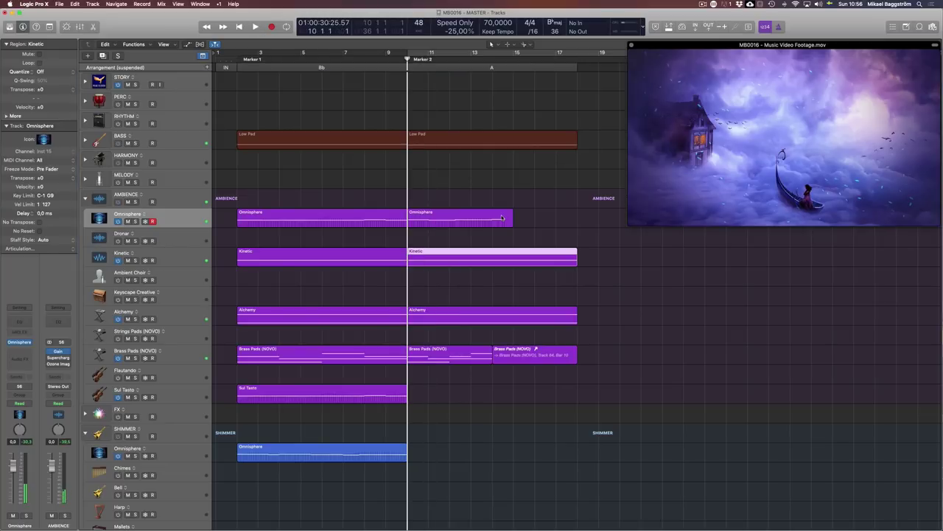
key("space")
key("space")
double_click(317, 396)
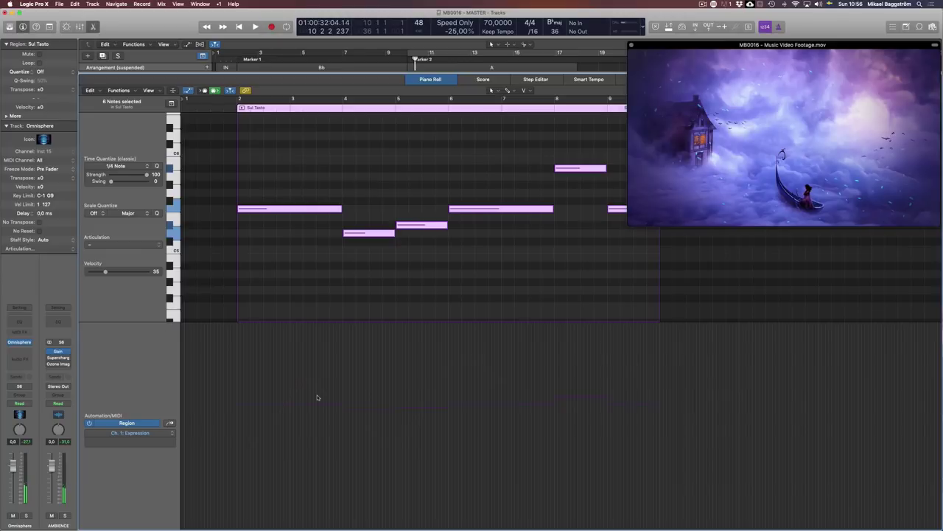
key("e")
key("space")
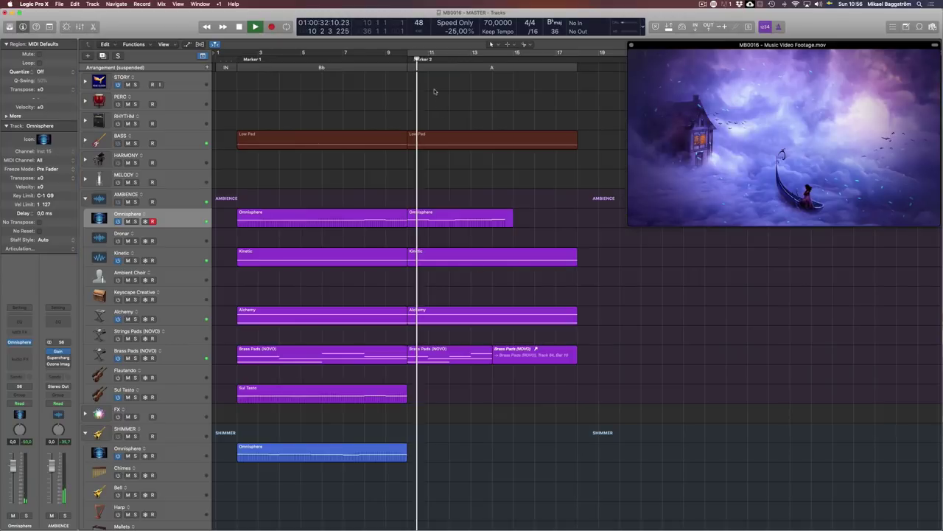
Stop playback and delete the Omnisphere region in the Marker 2 section of the AMBIENCE group.
key("space")
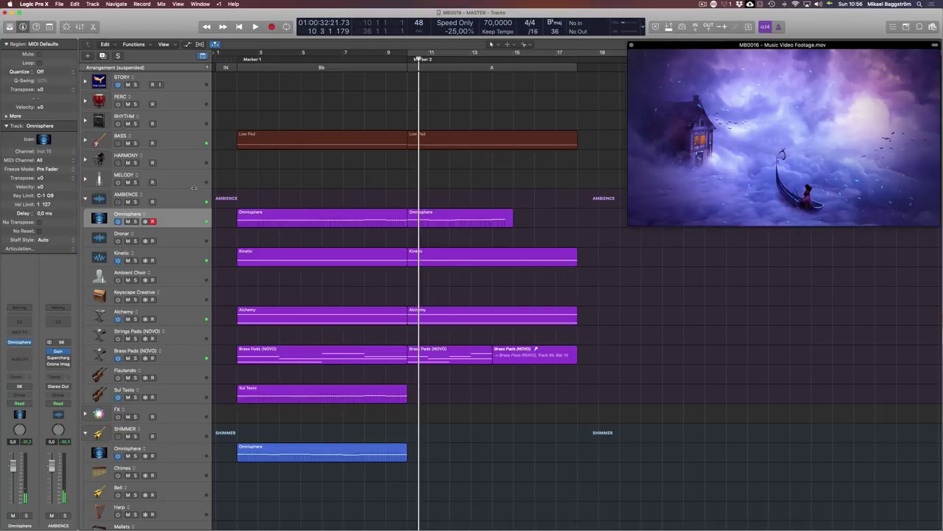
left_click(479, 218)
key("Delete")
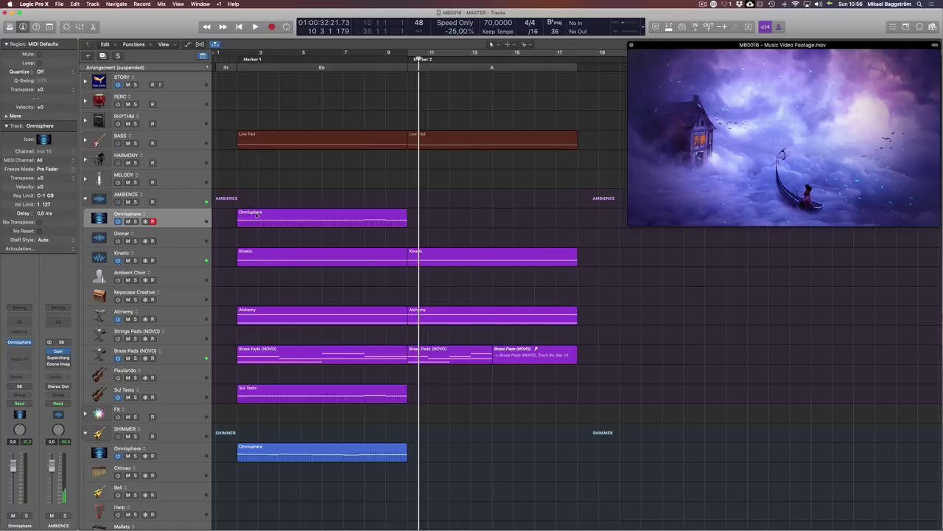
Listen briefly to the arrangement from Marker 2 and from the beginning of the project.
key("space")
left_click(410, 63)
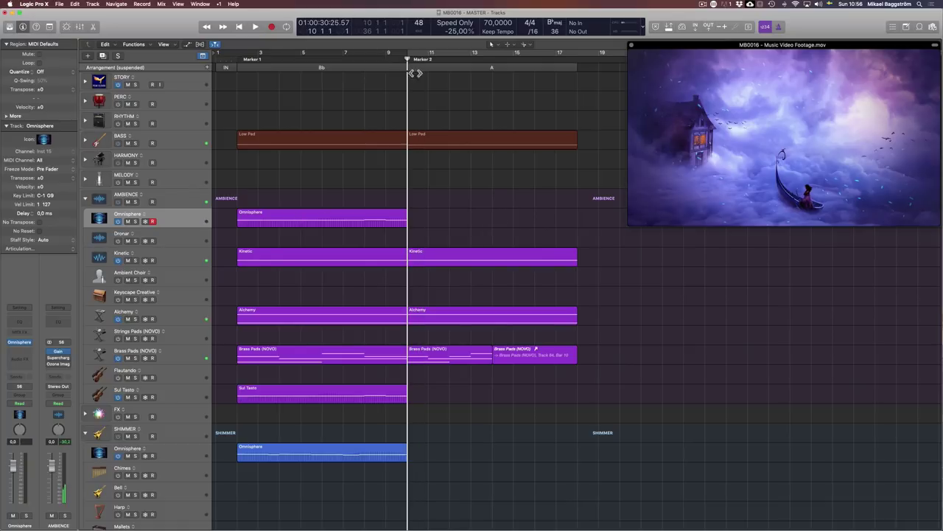
key("space")
key("space")
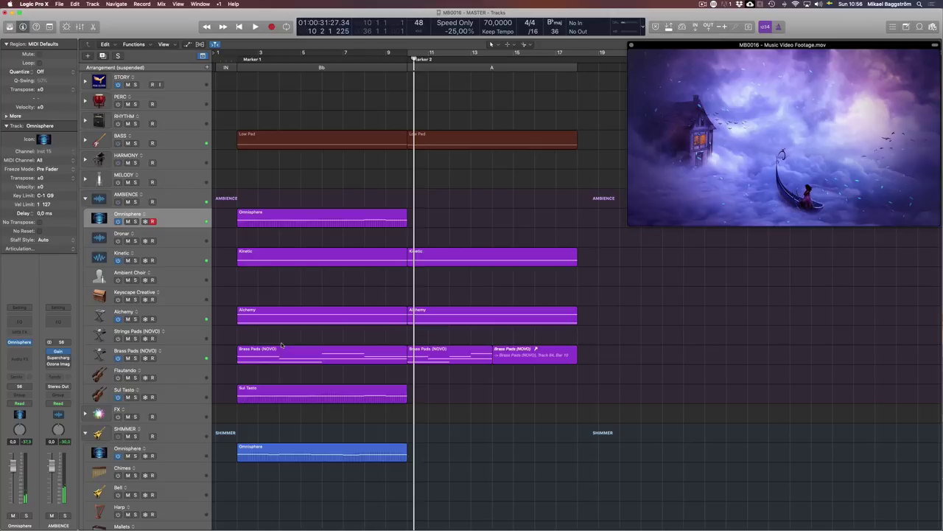
key("Return")
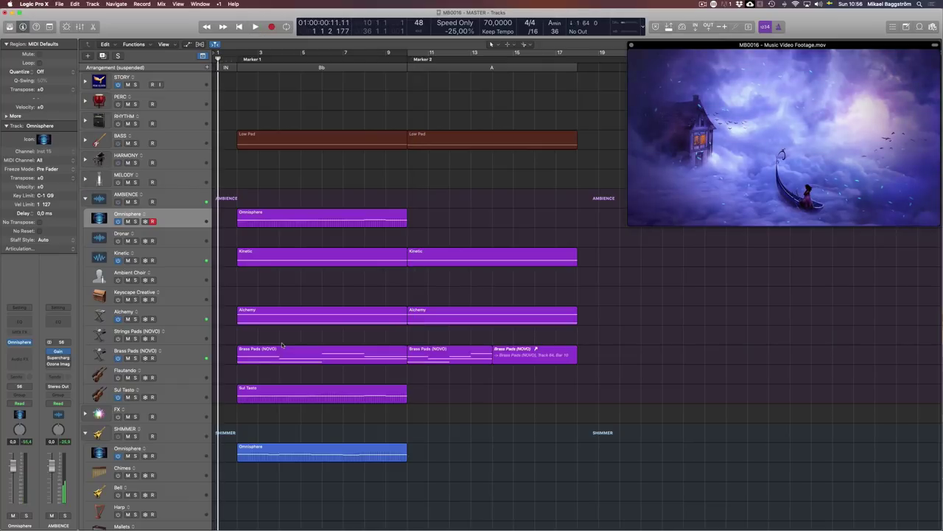
key("space")
key("space")
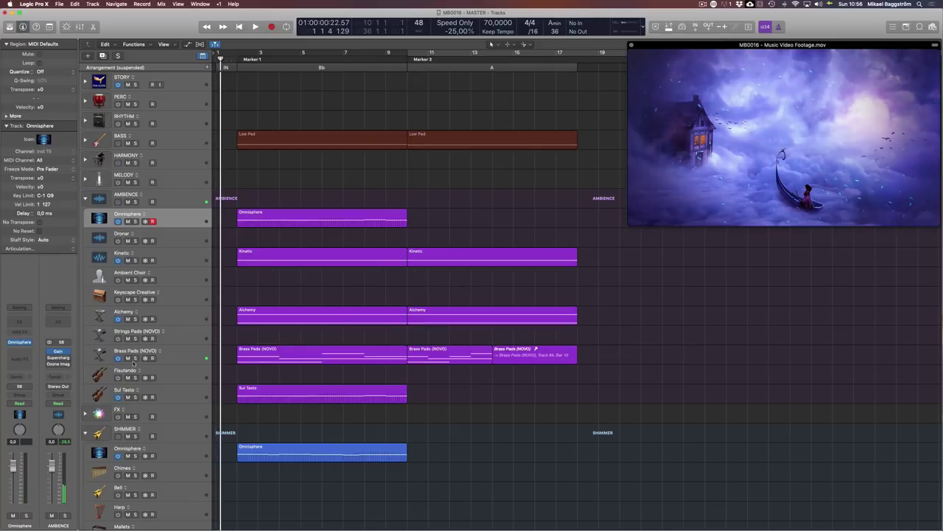
Rename the Brass Pads (NOVO) track to Brass Pads (FORZO), muting it during the change and unmuting it.
left_click(128, 358)
left_click(188, 356)
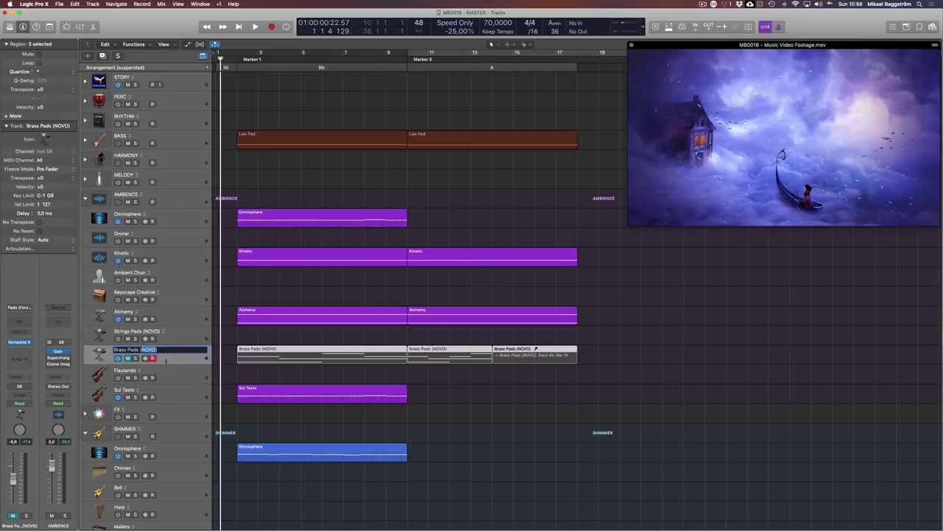
key("v")
left_click(151, 363)
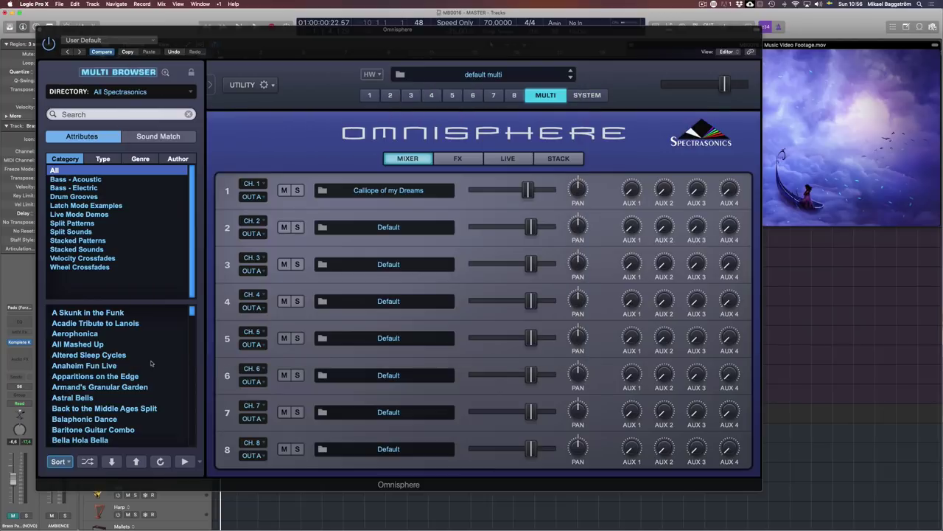
key("v")
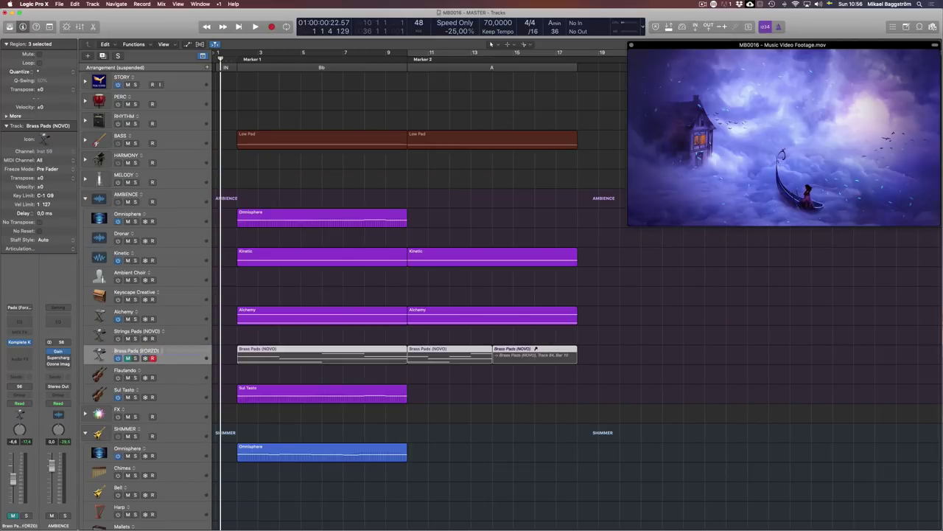
left_click(127, 358)
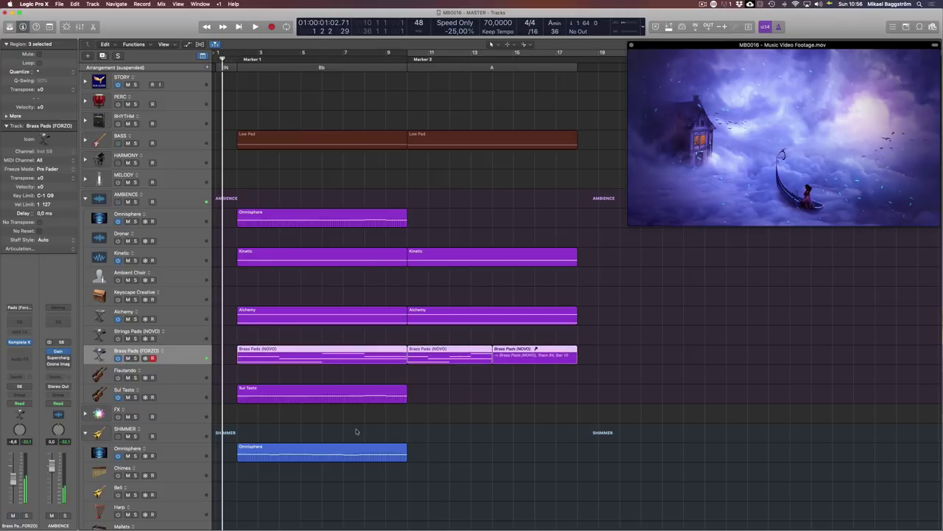
Inspect the FORZO instrument loaded on the Brass Pads track and hide the plug-in windows again.
key("v")
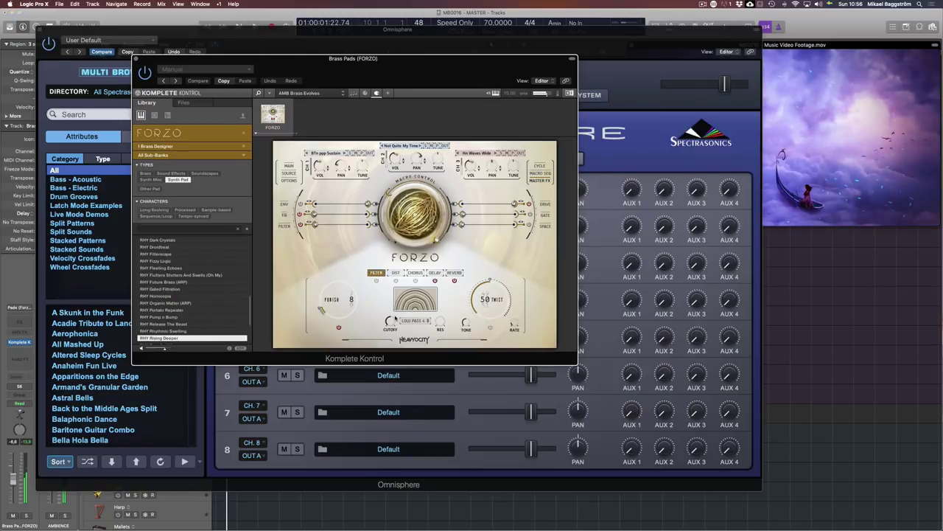
key("v")
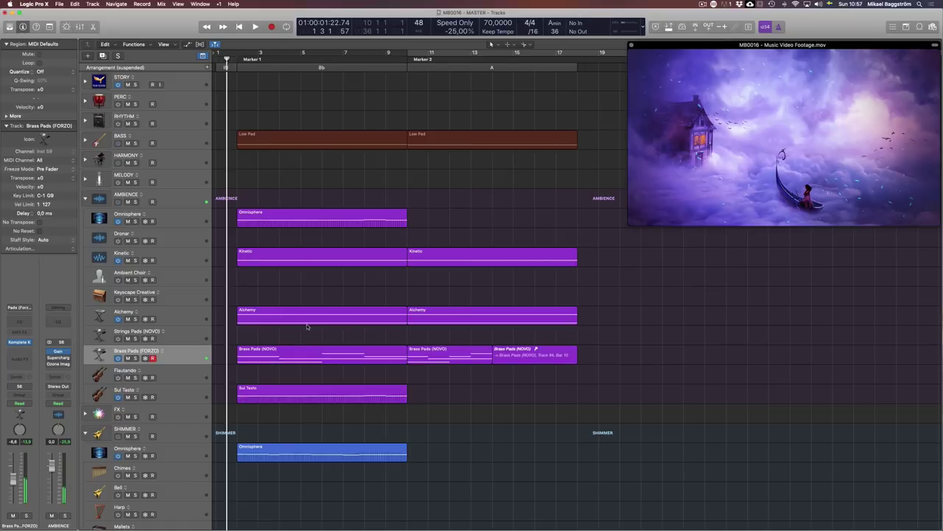
key("v")
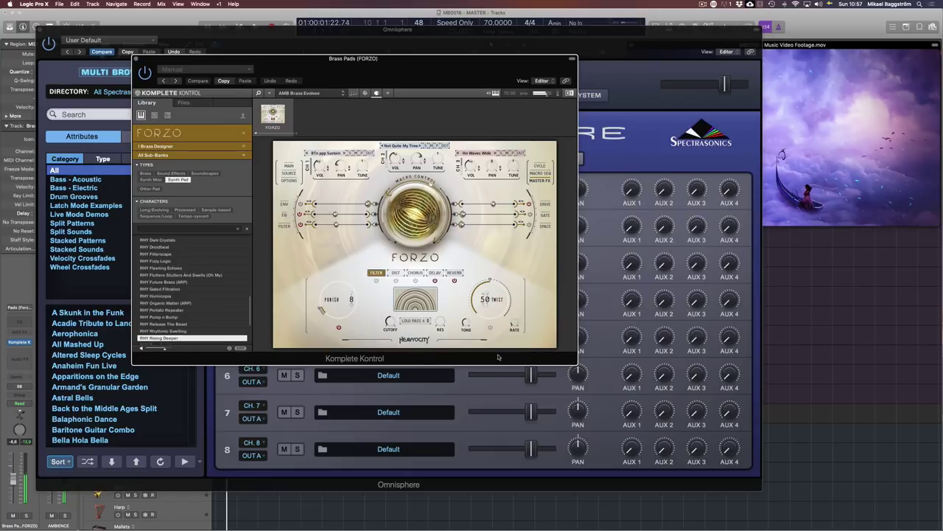
key("v")
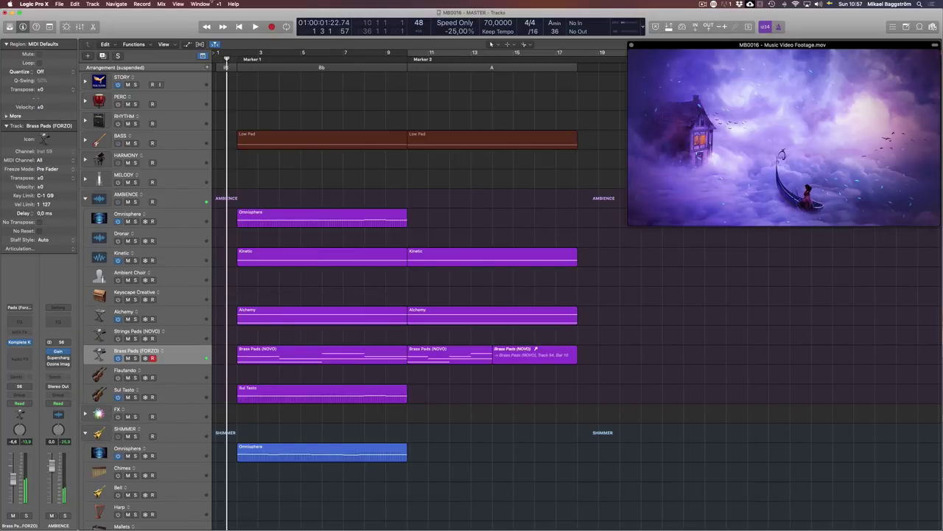
left_click(201, 4)
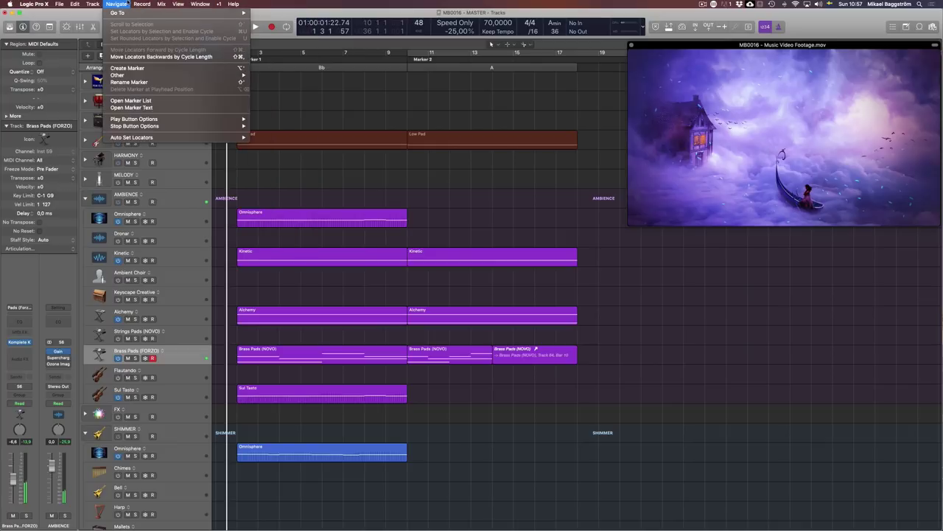
mouse_move(93, 4)
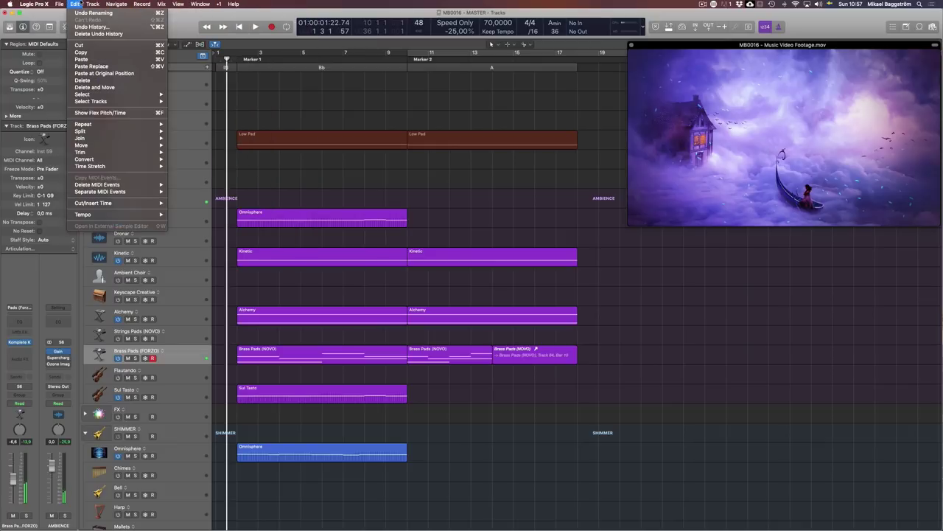
left_click(452, 81)
Switch the Brass Pads (FORZO) track off and on again to reset its instrument, and play the arrangement from just before Marker 2.
key("space")
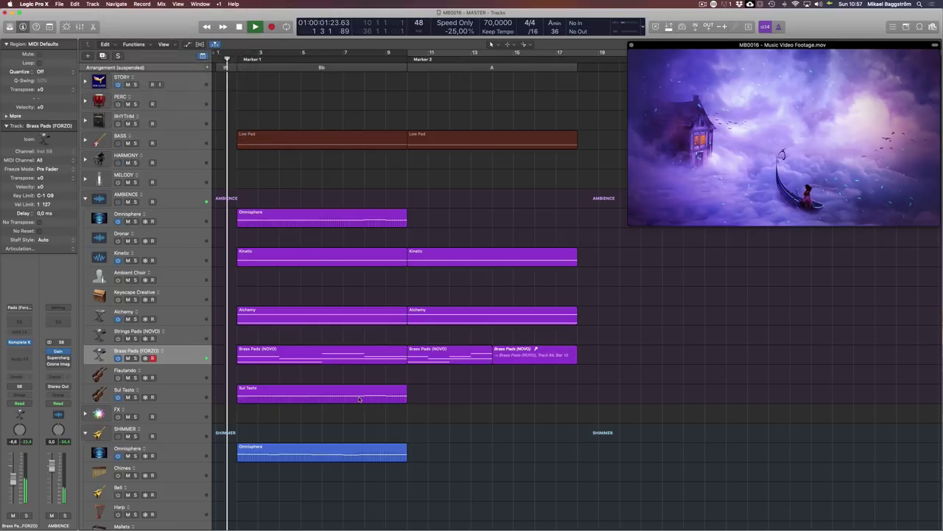
key("space")
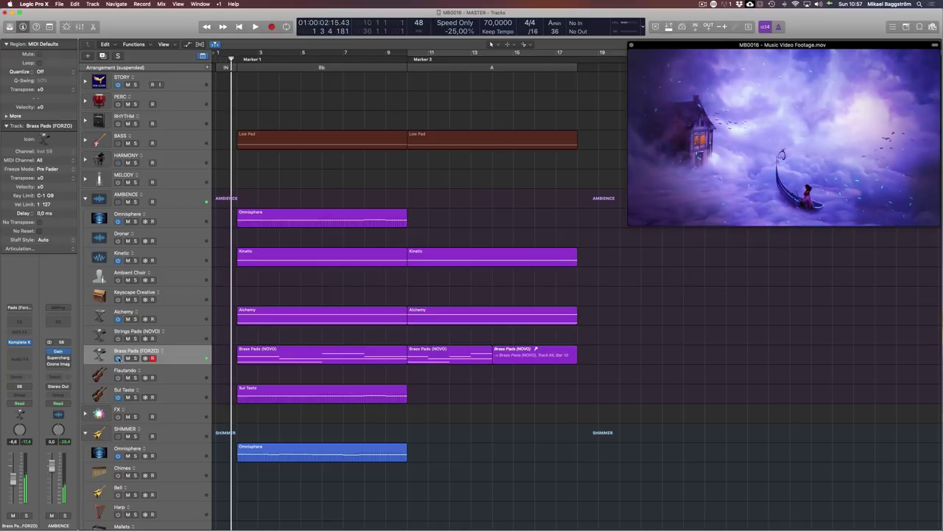
left_click(118, 359)
left_click(118, 358)
left_click(118, 358)
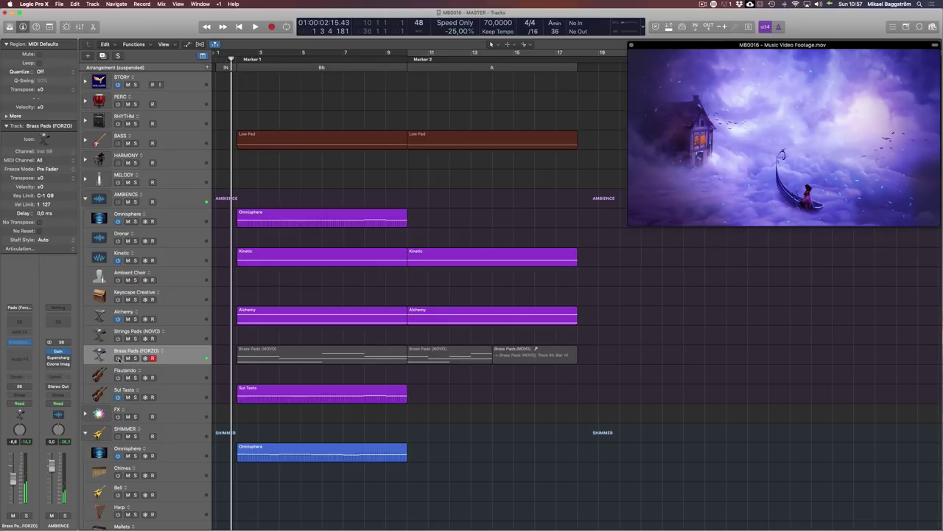
left_click(118, 359)
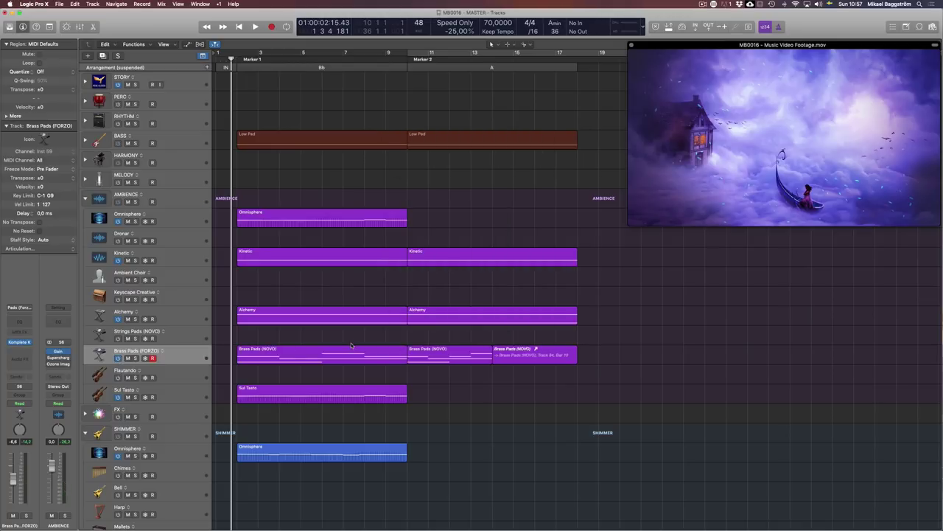
key("space")
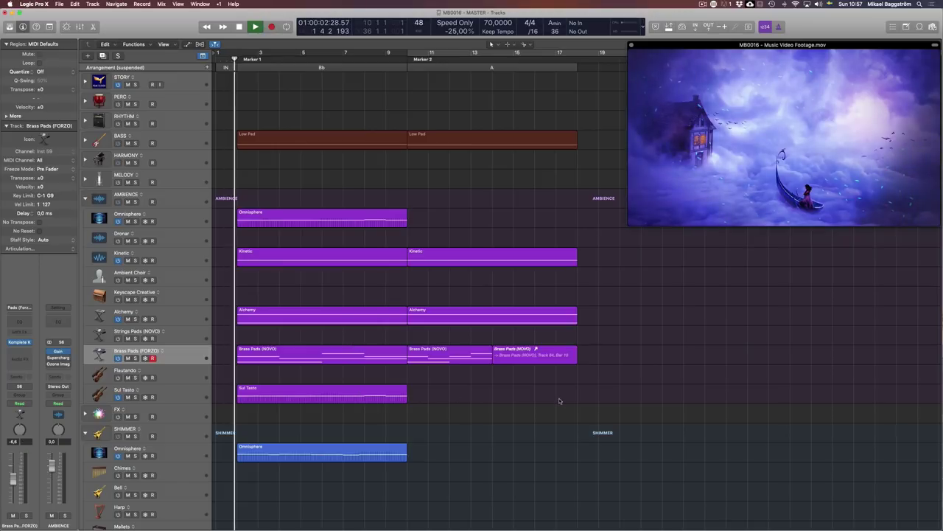
left_click(396, 64)
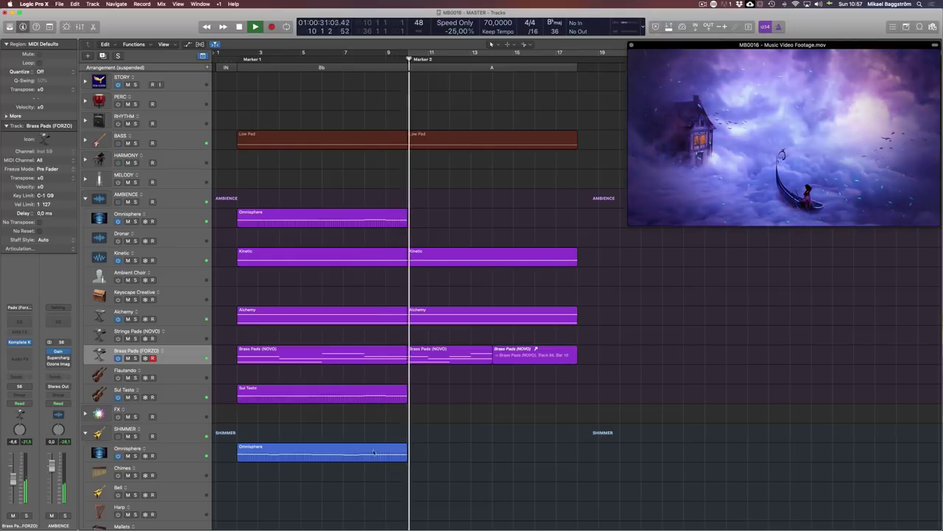
Record a new part on the AMBIENCE group's Omnisphere track from bar 10 to about bar 16, with a run-in from bar 9.
left_click(188, 221)
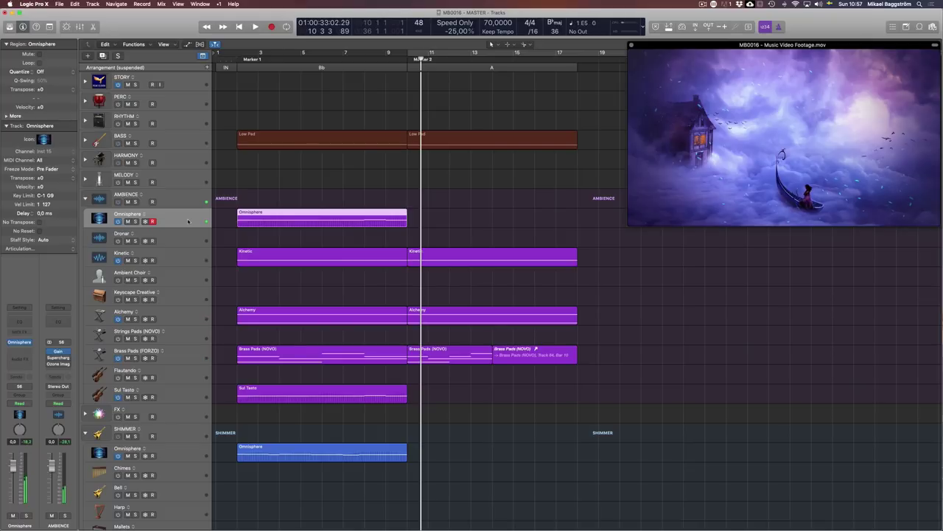
key("comma")
key("comma")
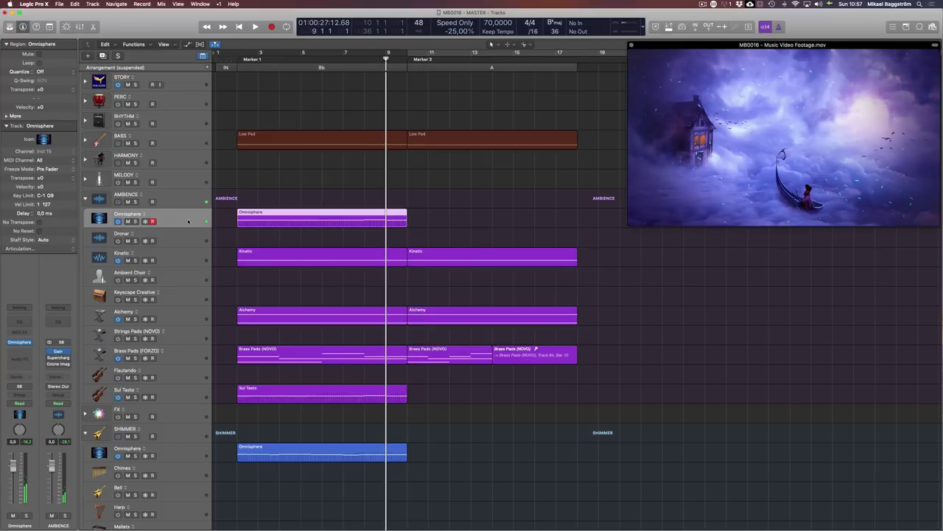
key("space")
key("r")
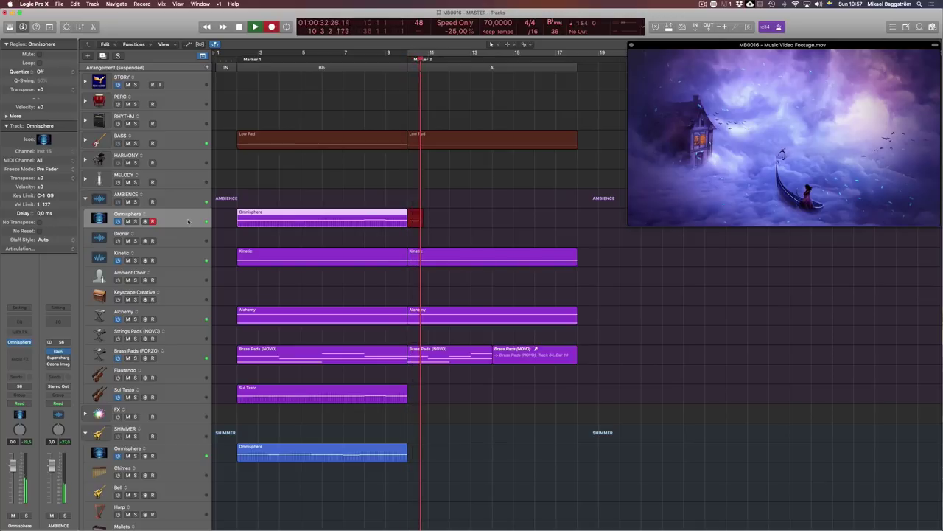
key("super+period")
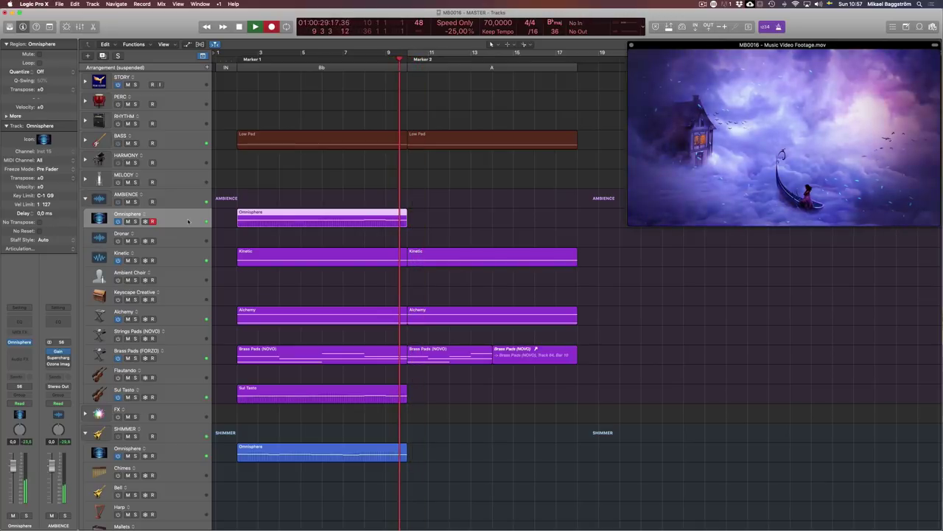
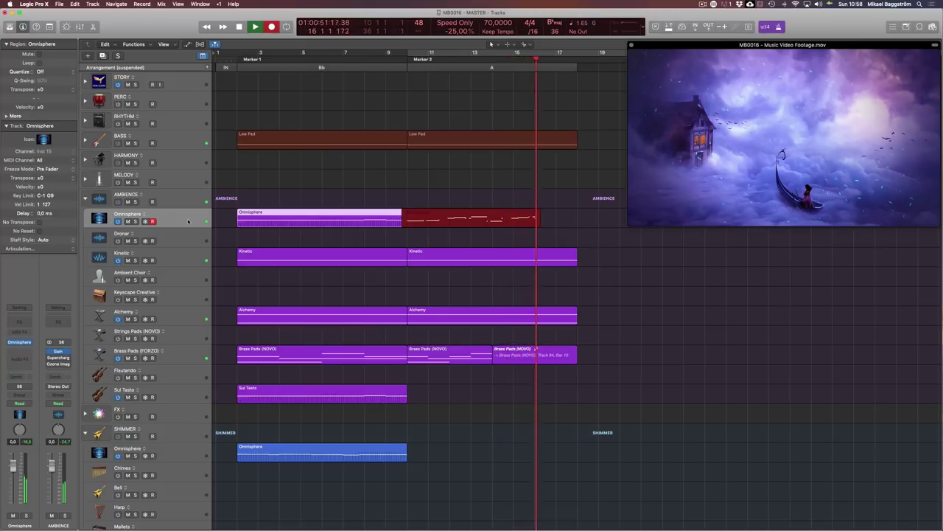
key("space")
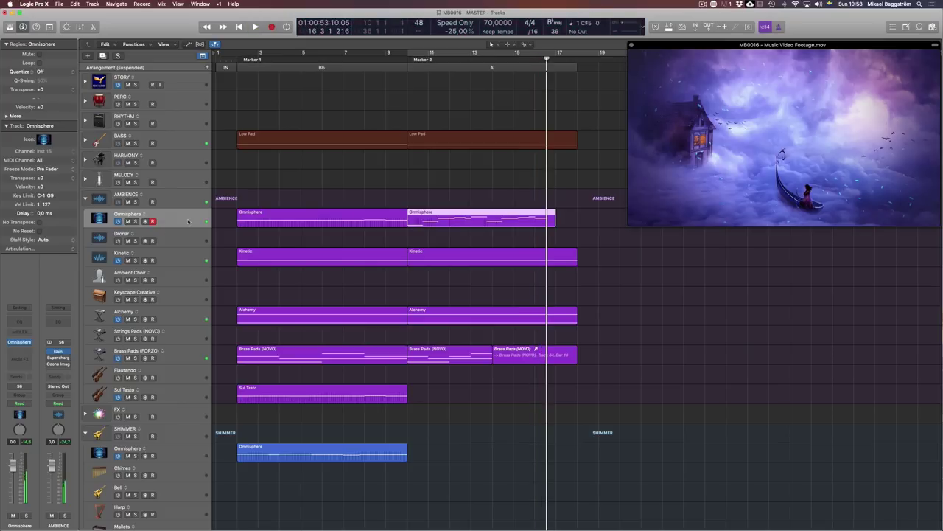
left_click(622, 351)
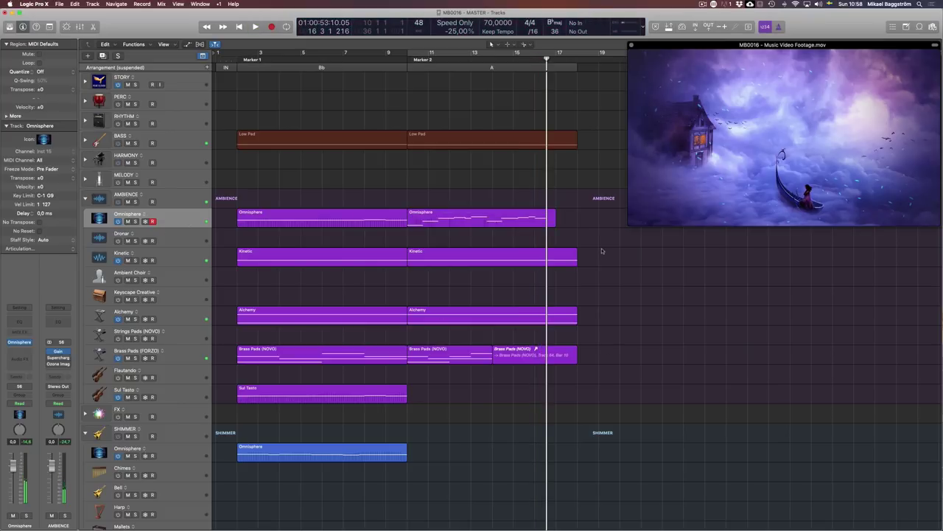
Play back the new Omnisphere part from Marker 2, toggling solo on Brass Pads (FORZO) to compare it with the full arrangement.
left_click(410, 64)
key("space")
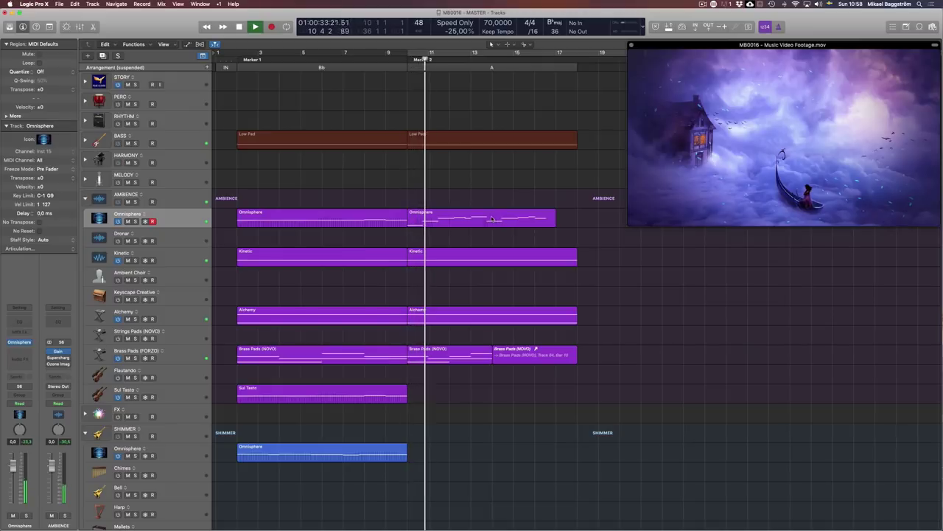
left_click(504, 360)
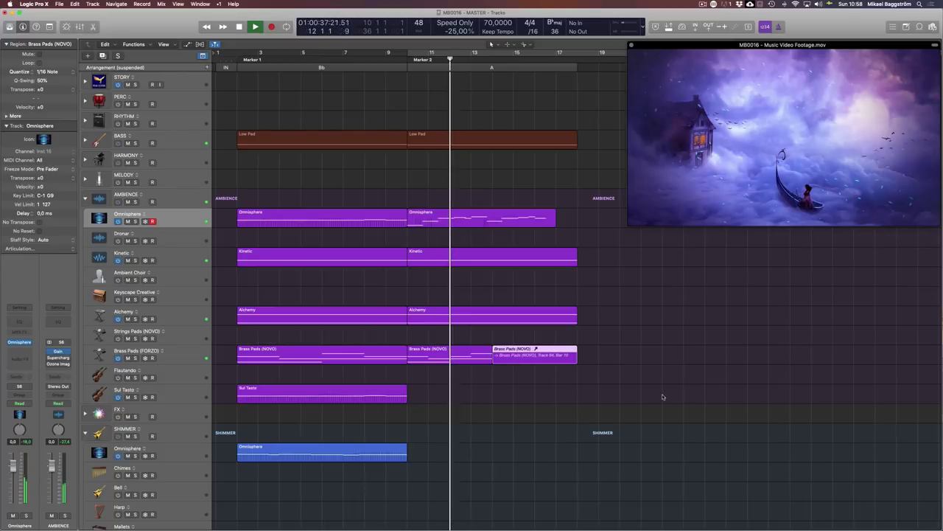
left_click(541, 421)
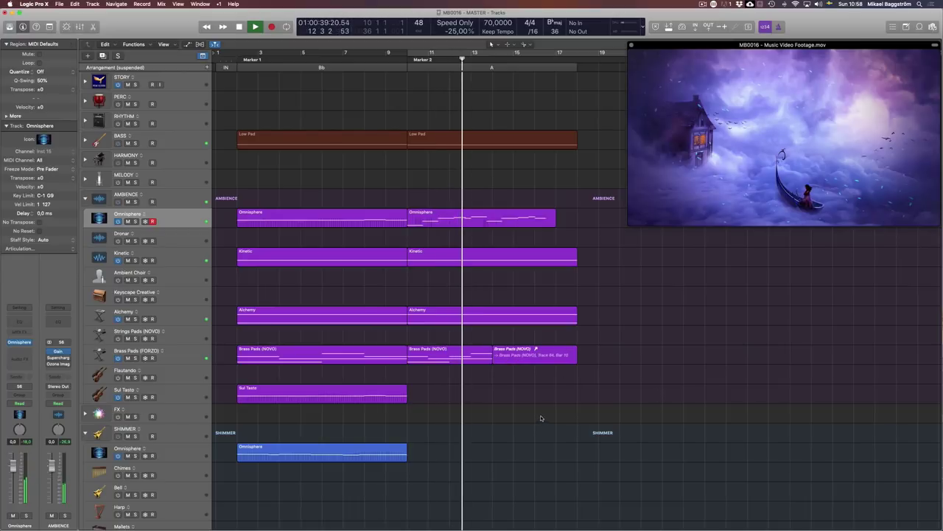
left_click(135, 358)
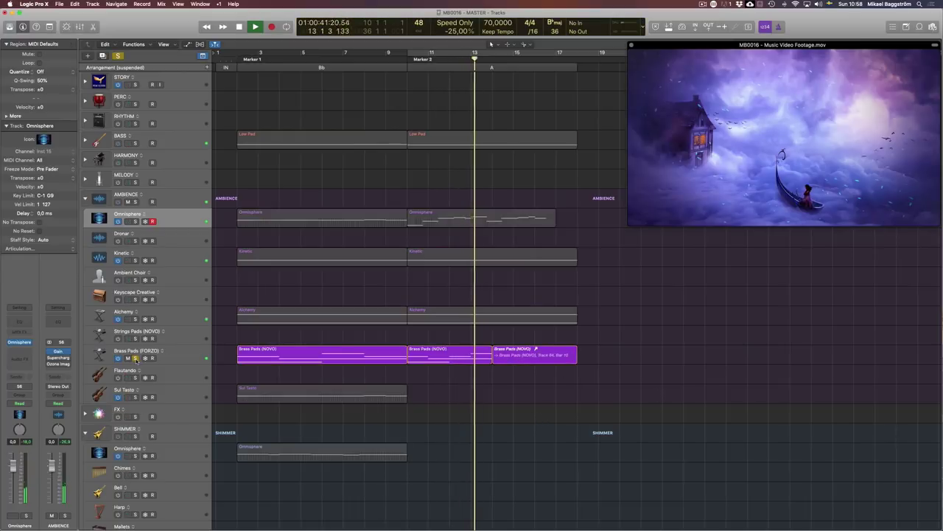
left_click(135, 357)
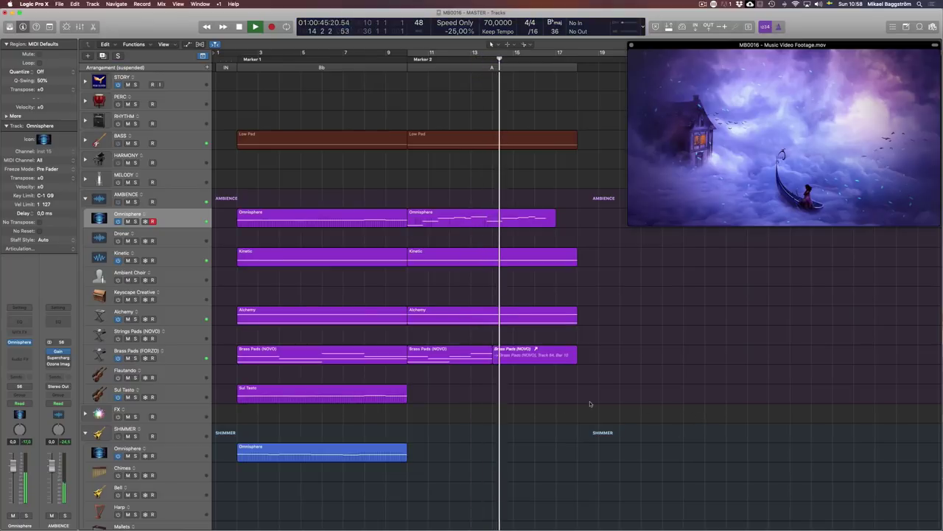
left_click(134, 358)
left_click(135, 357)
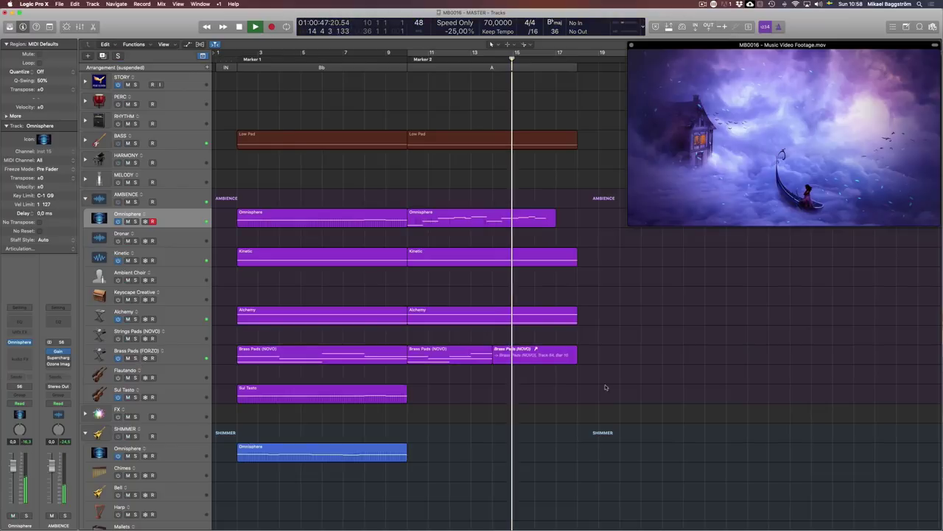
Stop playback, delete the second-section Omnisphere region in the AMBIENCE group, and return the playhead to bar 10.
double_click(516, 319)
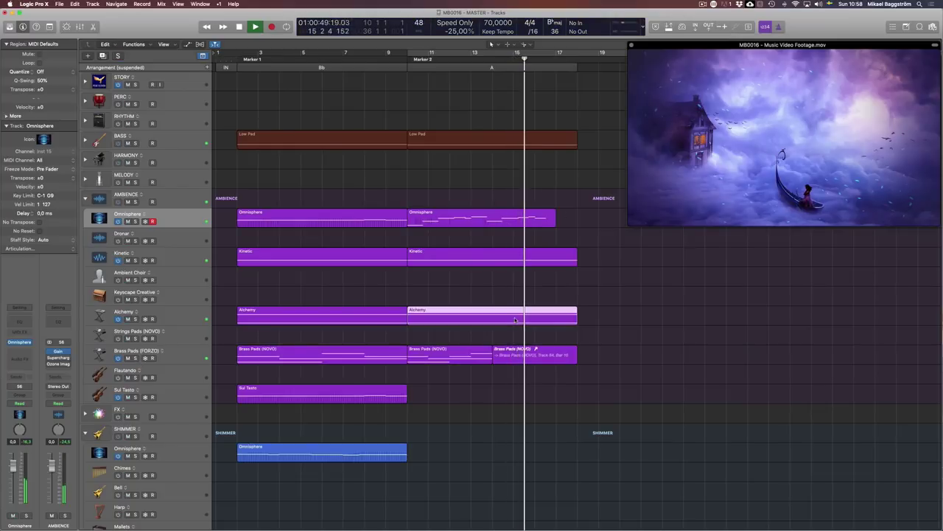
key("p")
left_click(715, 334)
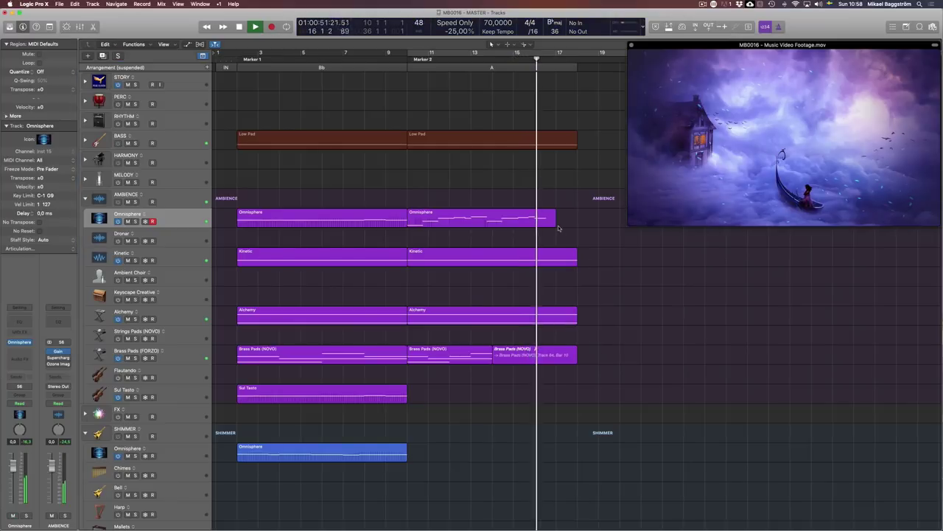
key("space")
left_click(479, 217)
key("Delete")
left_click(413, 69)
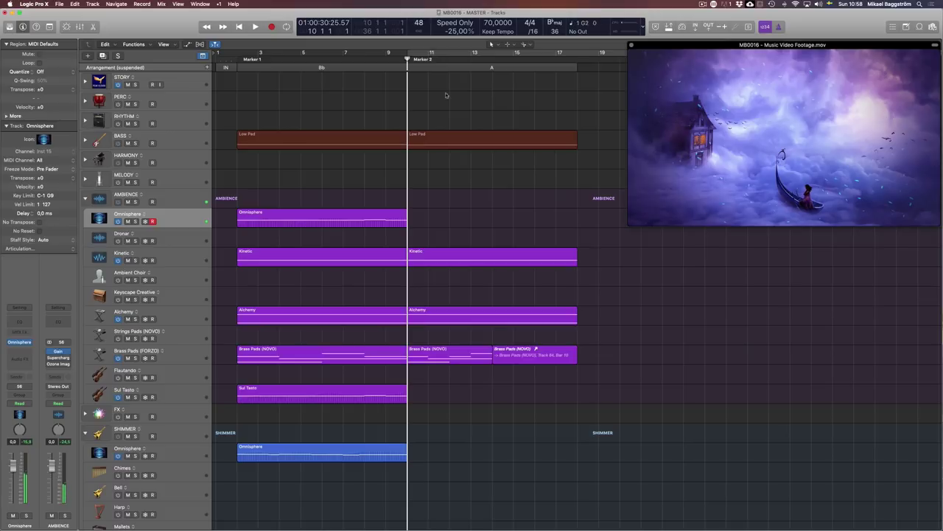
Split the second-section Low Pad, Kinetic and Alchemy regions at bar 14 and delete everything after it, including the Brass Pads (NOVO) alias.
left_click(178, 82)
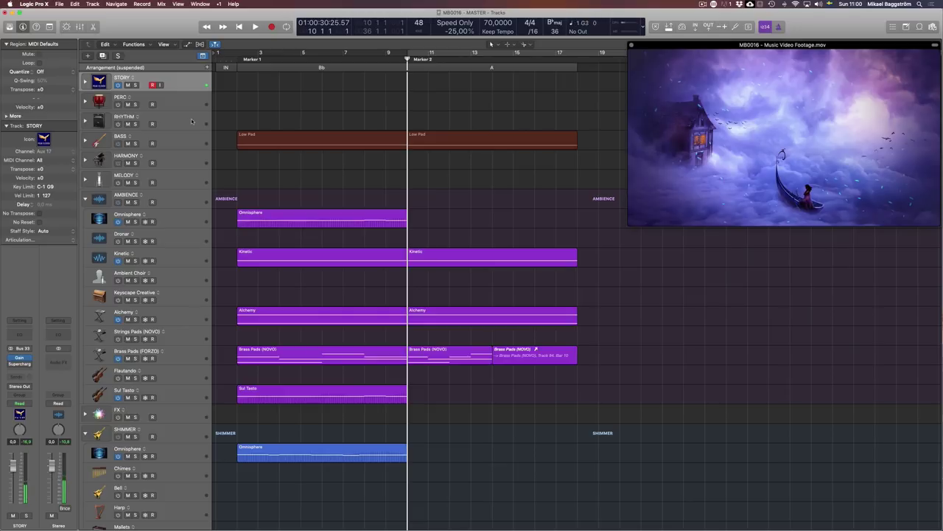
left_click(492, 69)
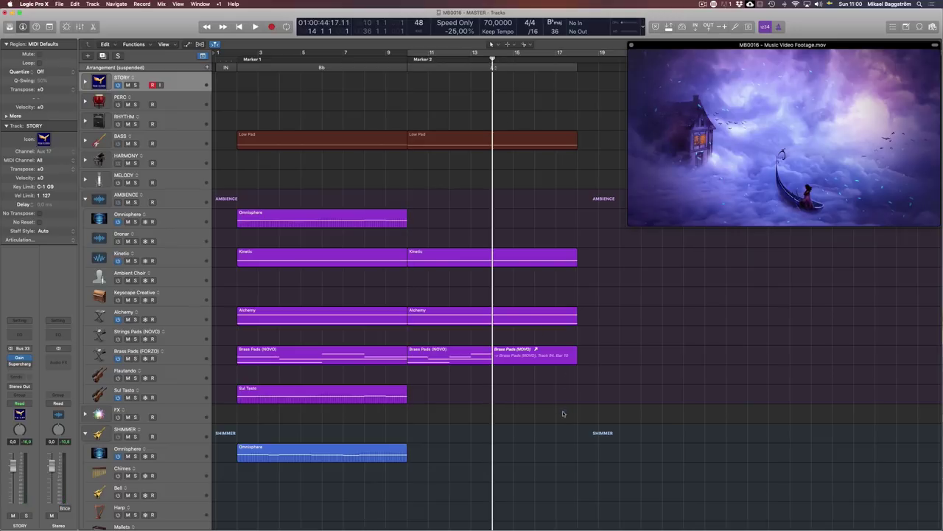
left_click_drag(568, 421, 519, 122)
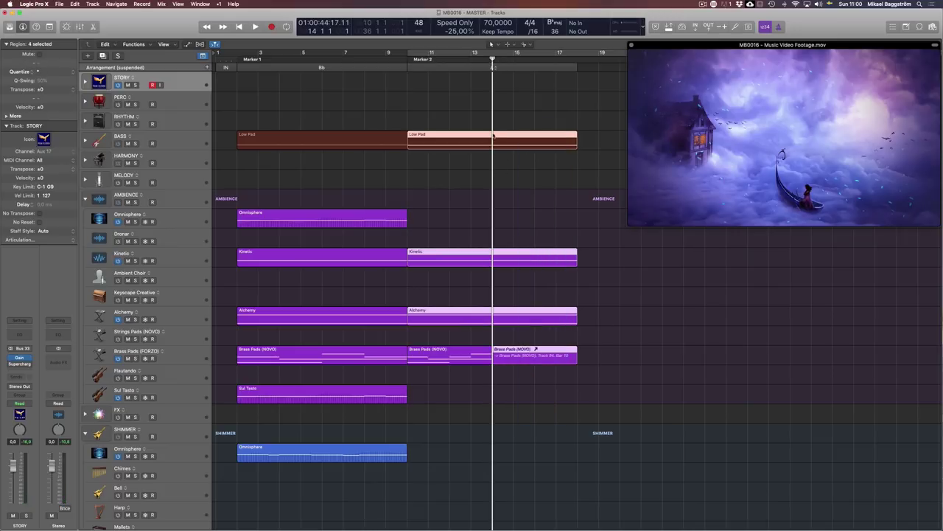
key("super+t")
left_click(521, 182)
left_click_drag(593, 386, 525, 249)
key("Delete")
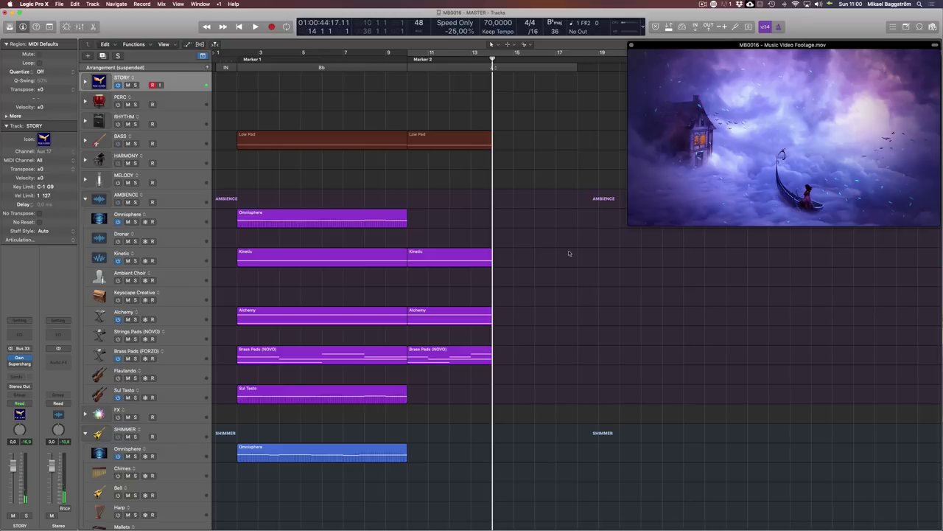
Record a trial part on the STORY track from bar 10 to about bar 20.
key("space")
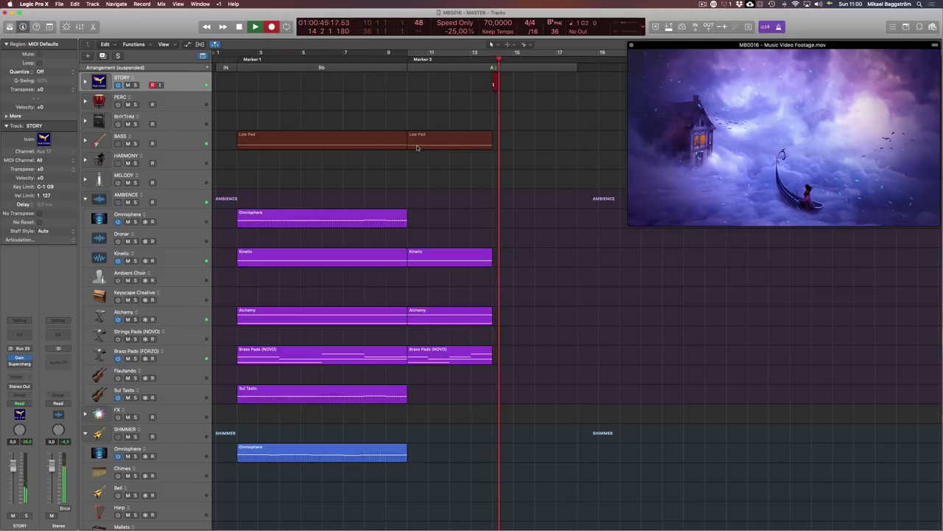
key("space")
key("r")
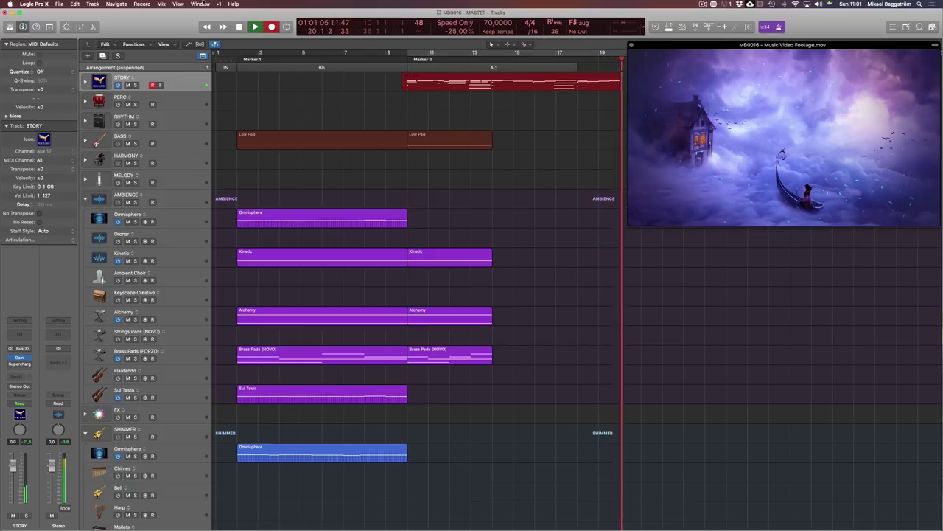
key("space")
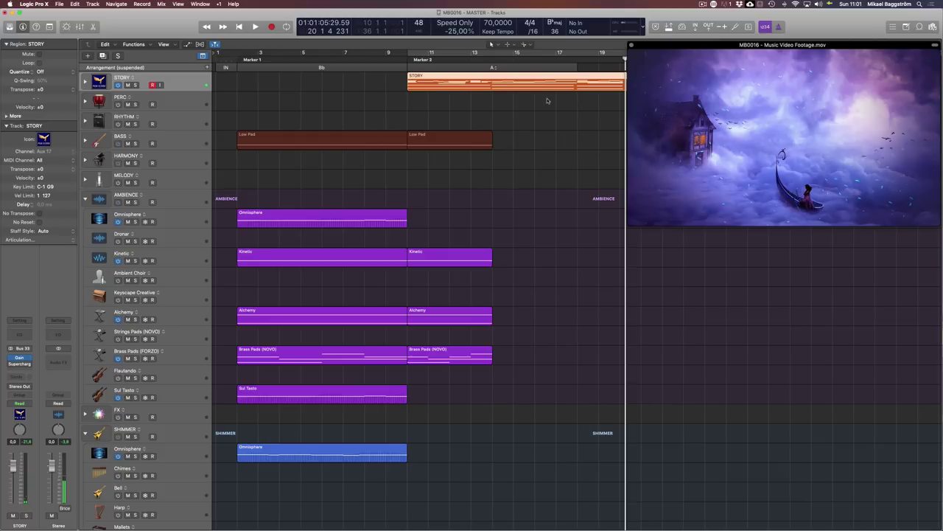
Shrink the floating video window to uncover more of the timeline.
left_click(628, 225)
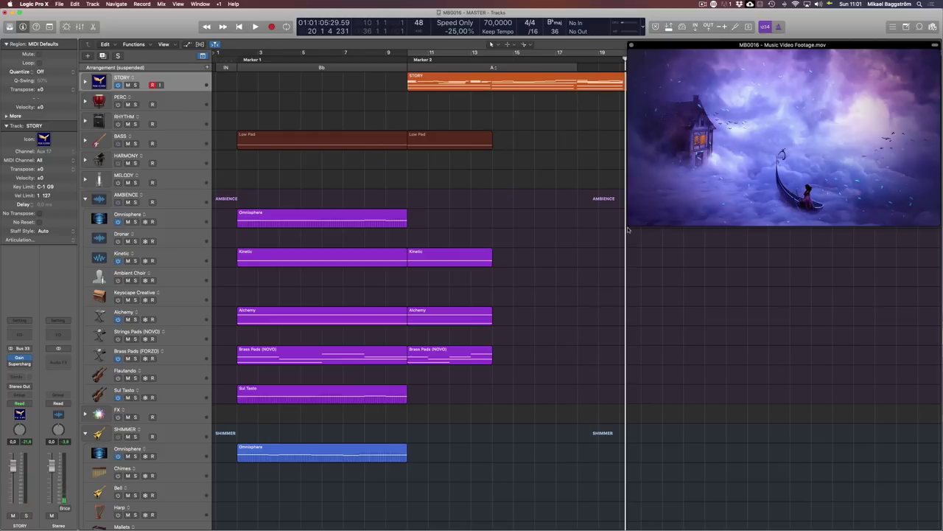
left_click_drag(627, 228, 683, 196)
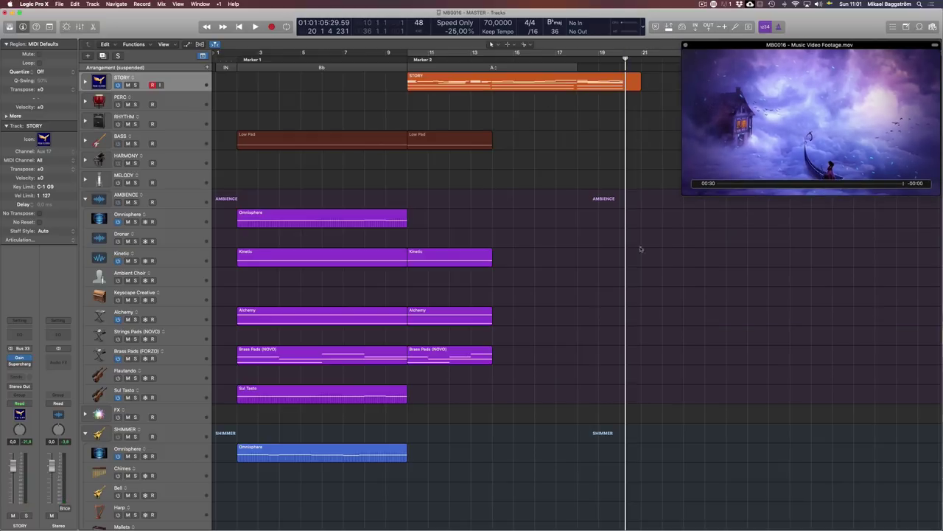
scroll(627, 248, "right", 2)
Add a new arrangement section from bar 14 to bar 18, following section A, and name it G.
left_click(468, 69)
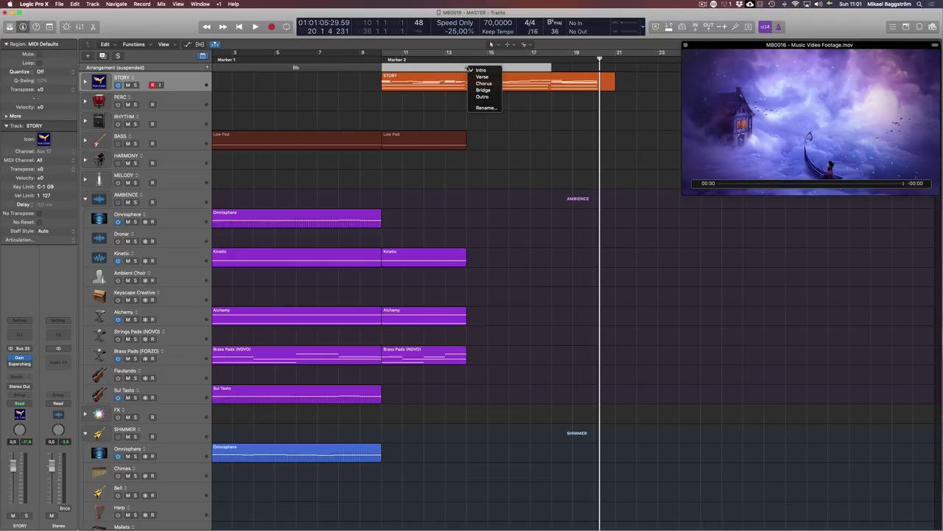
left_click(468, 64)
left_click(468, 61)
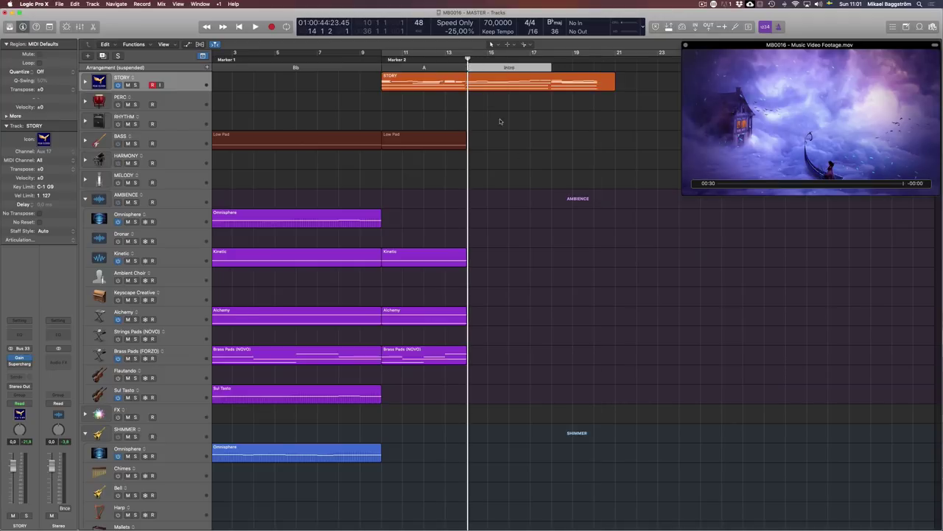
double_click(536, 72)
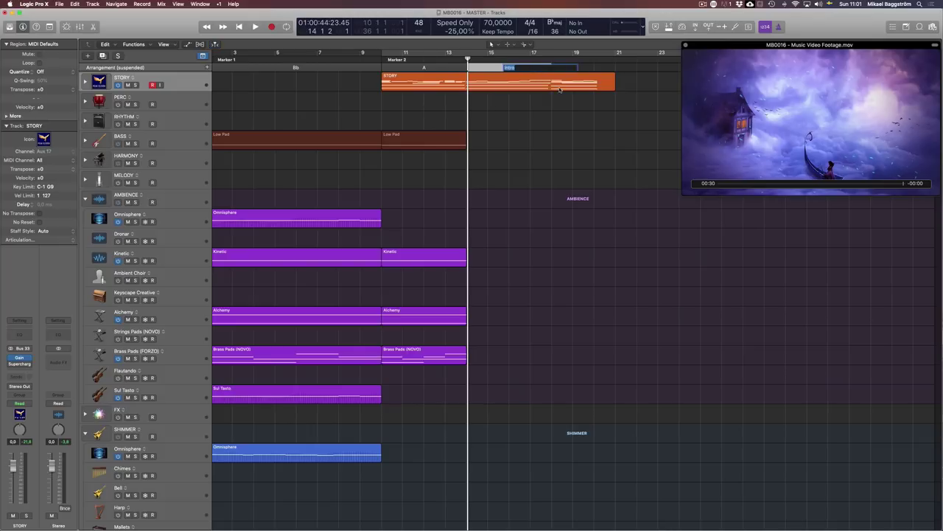
type("G")
key("Return")
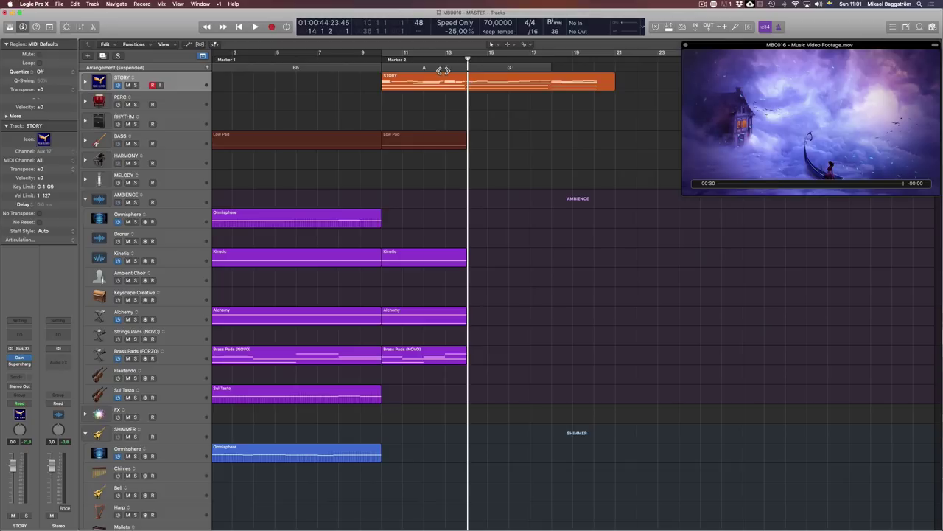
Delete the recorded STORY region and copy the Low Pad, Kinetic and Alchemy regions from bar 10 to bar 14.
left_click(549, 86)
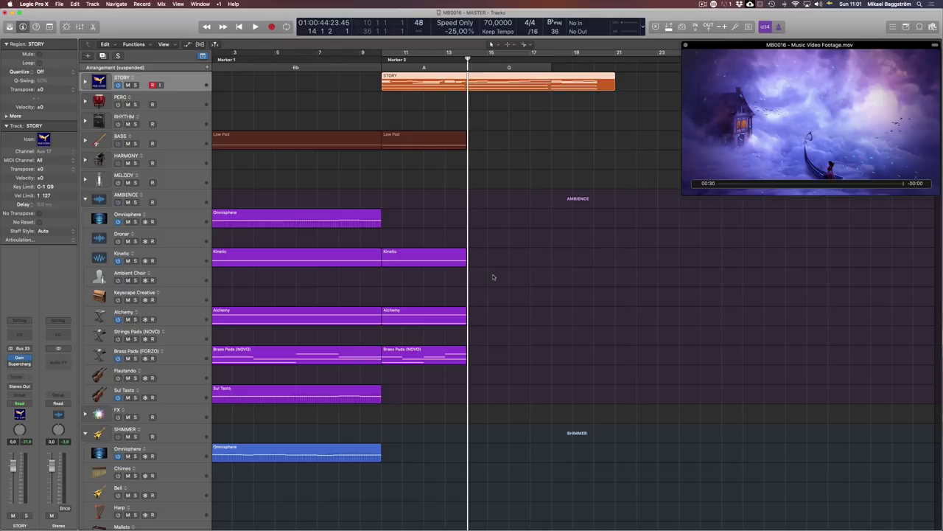
key("Delete")
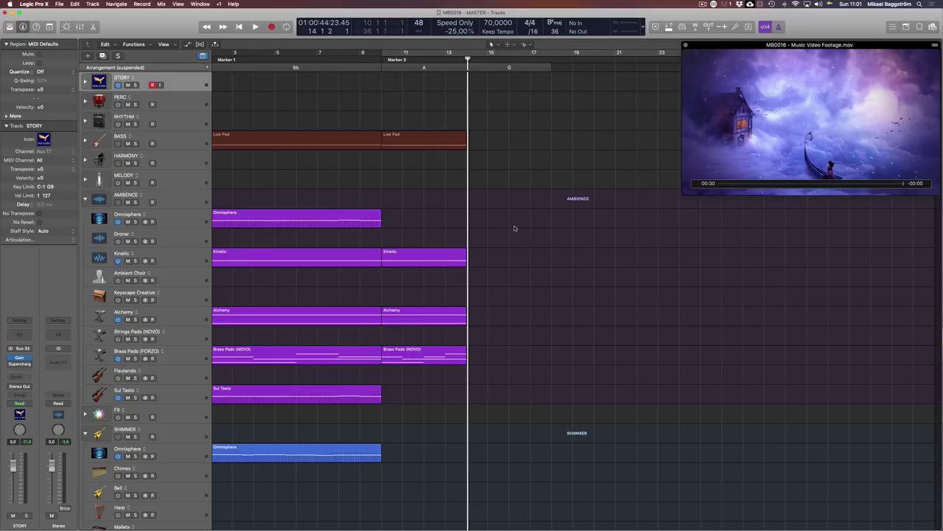
scroll(514, 227, "left", 2)
mouse_move(478, 120)
left_mouse_down()
mouse_move(465, 383)
mouse_move(454, 127)
mouse_move(456, 325)
left_mouse_up()
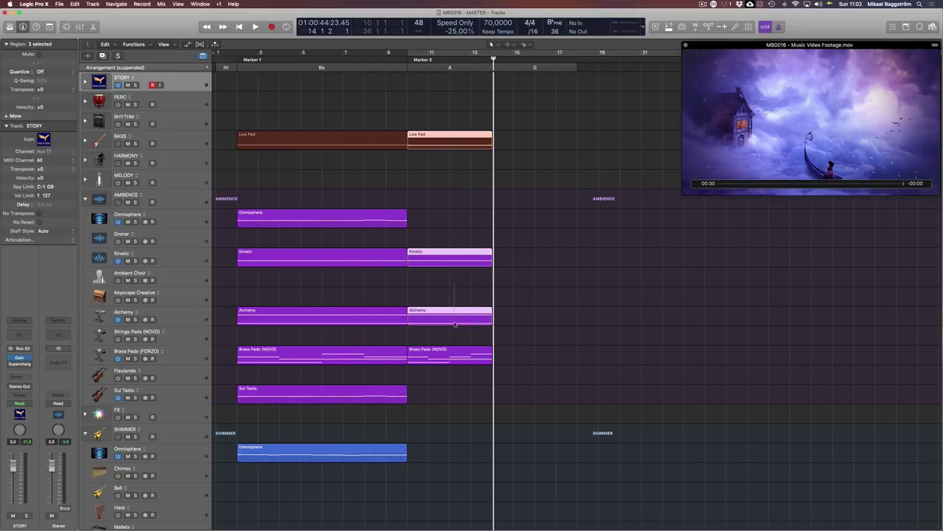
left_click_drag(447, 260, 532, 263)
Transpose all notes in the Low Pad, Kinetic and Alchemy copies at bar 14 down two semitones in the Piano Roll.
left_click_drag(595, 376, 520, 134)
key("p")
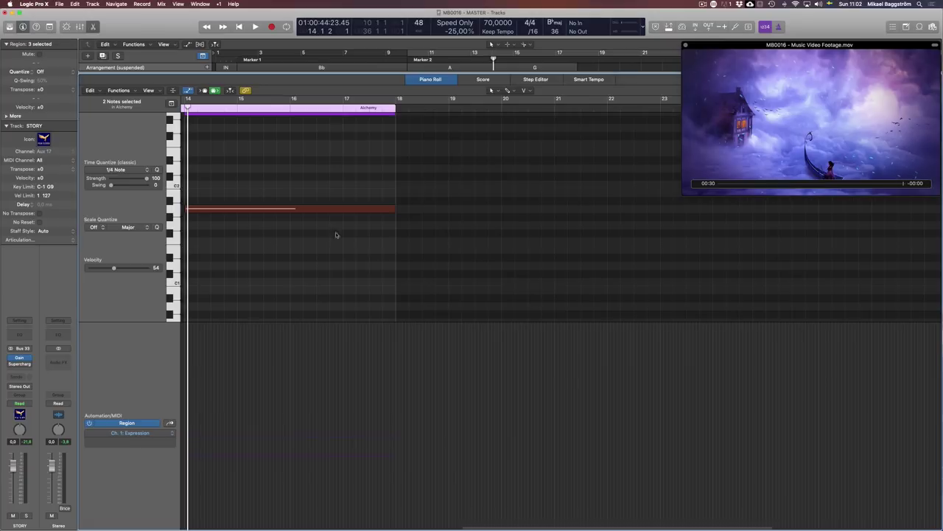
key("super+a")
key("alt+Down")
key("alt+Down")
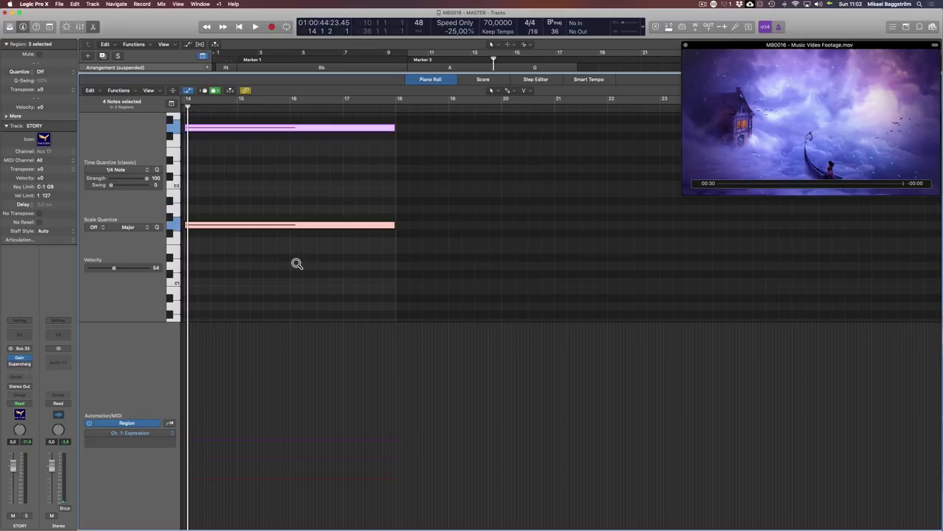
key("p")
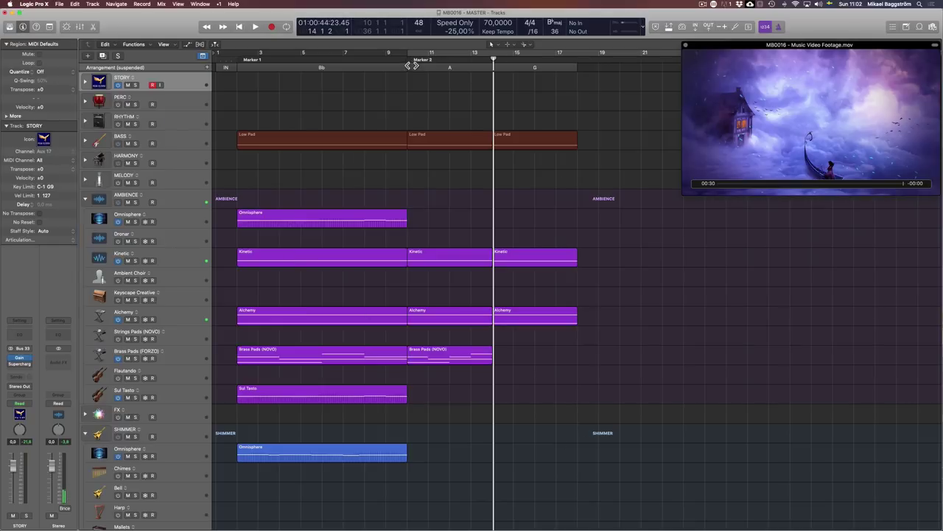
Play back the transition from section A into section G at bar 14.
double_click(410, 65)
left_click(492, 64)
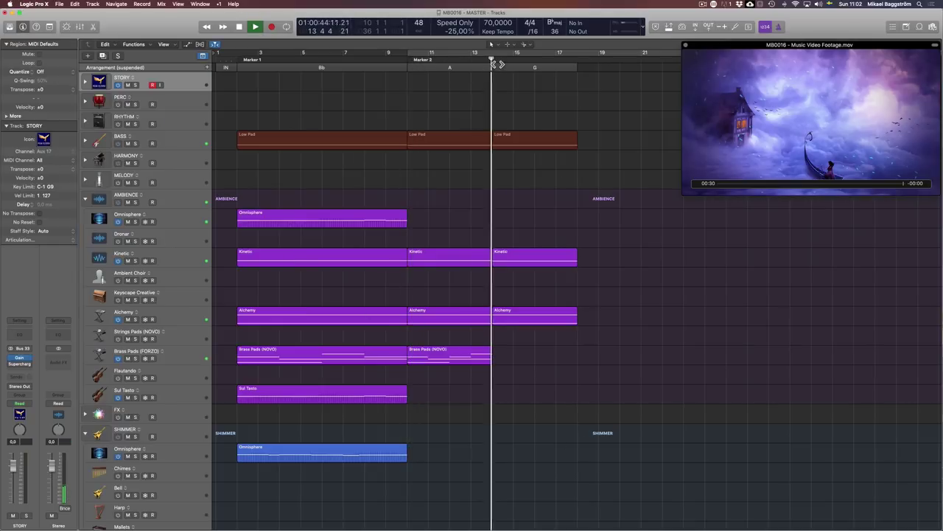
key("space")
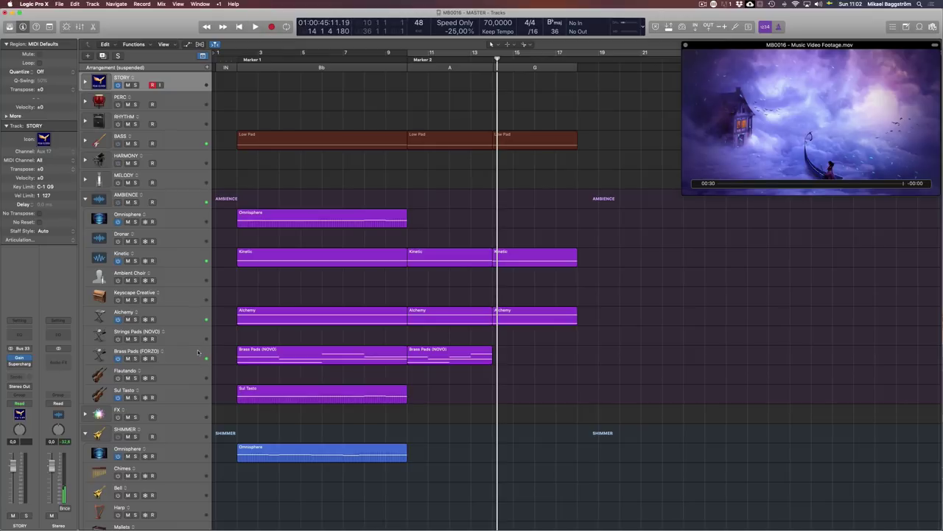
Switch the Brass Pads (FORZO) track off and on again to reset its instrument.
left_click(198, 352)
key("space")
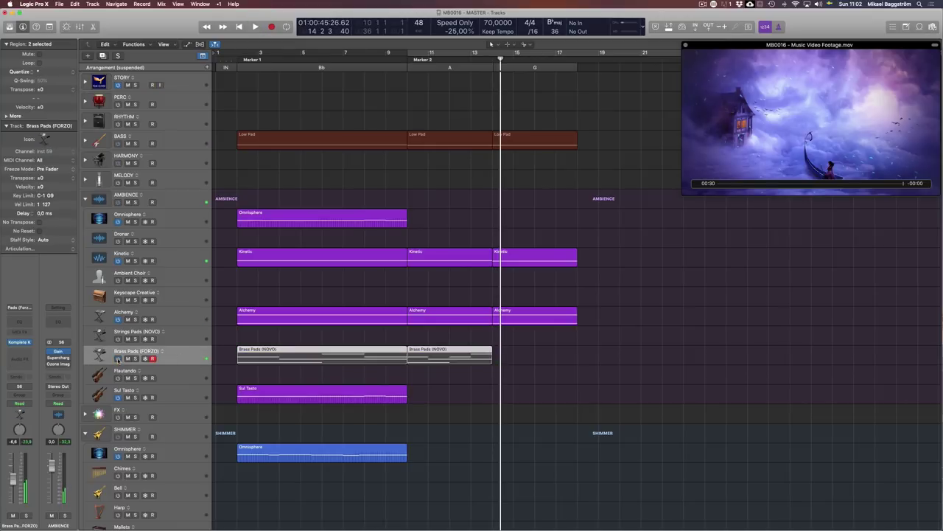
left_click(117, 359)
left_click(117, 359)
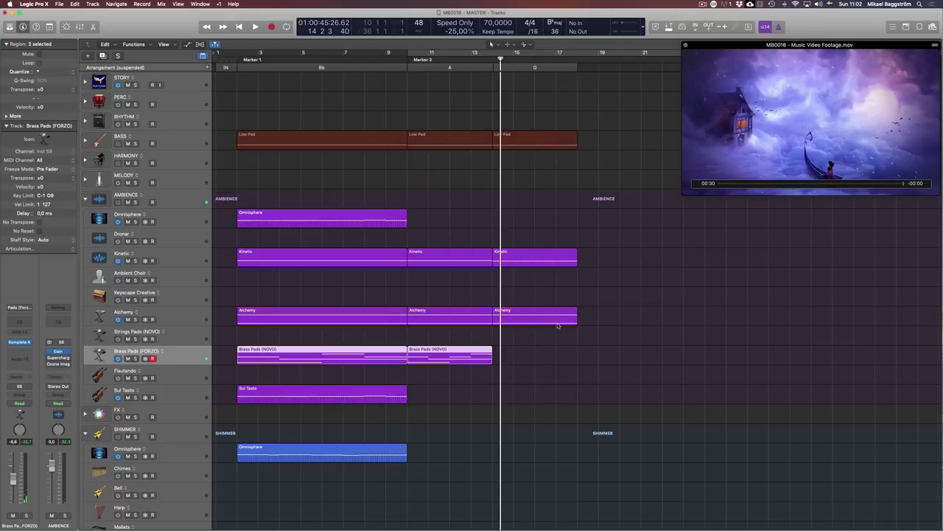
Create a new marker at bar 14, where section G begins.
key("alt+comma")
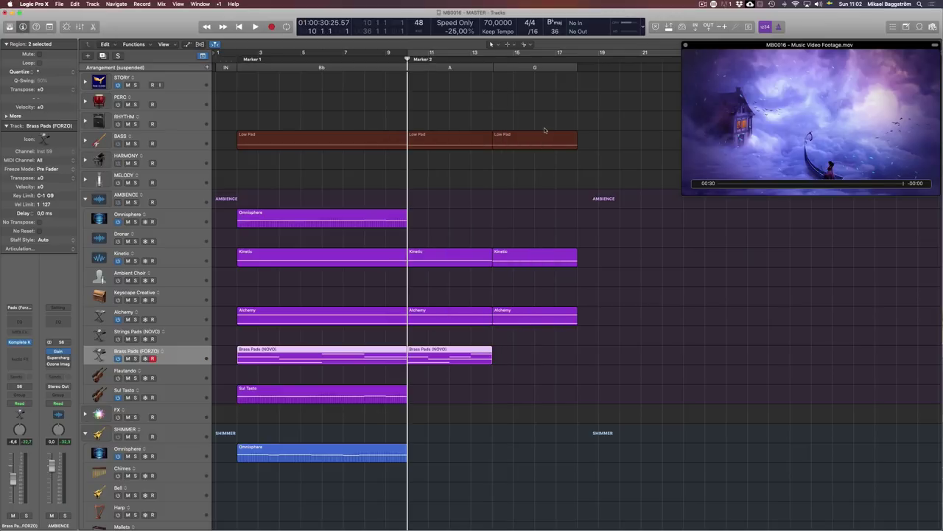
left_click(500, 65)
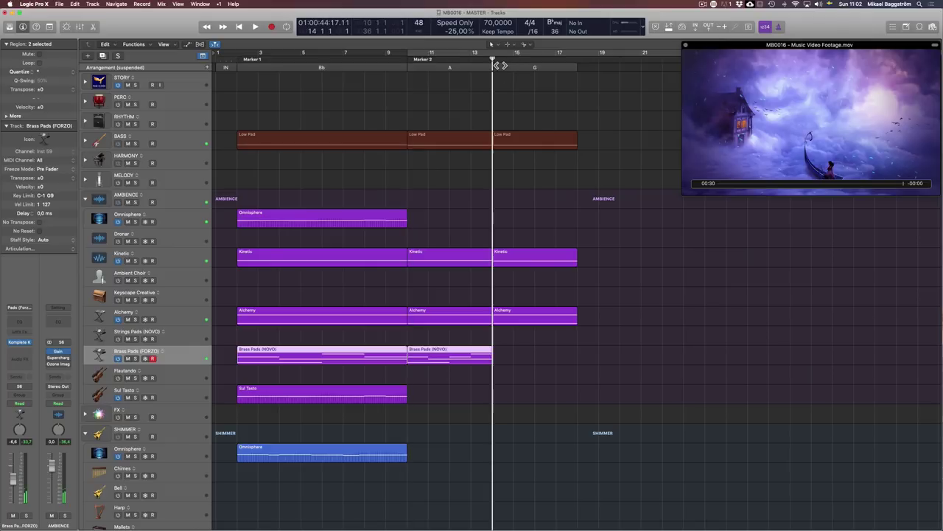
left_click(647, 243)
key("alt+apostrophe")
Play briefly from Marker 3 and Marker 2, then return the playhead to Marker 3.
key("space")
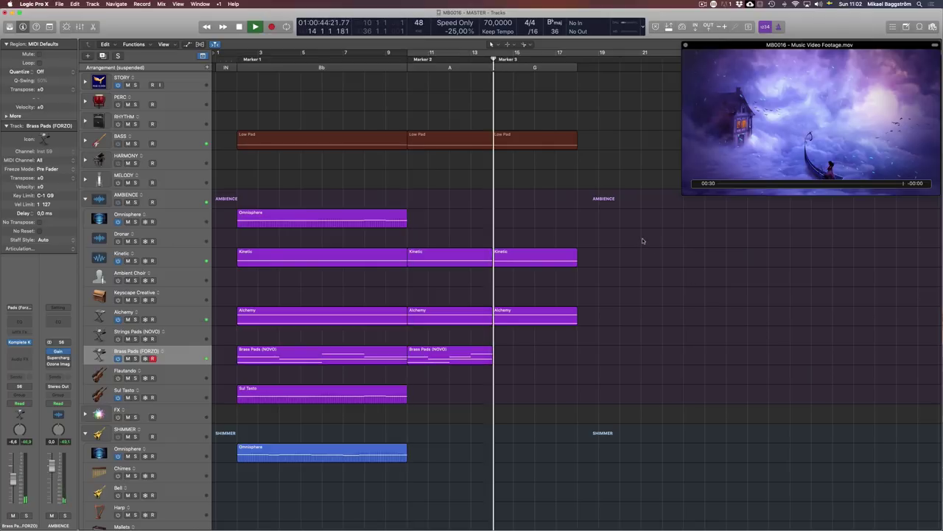
key("alt+comma")
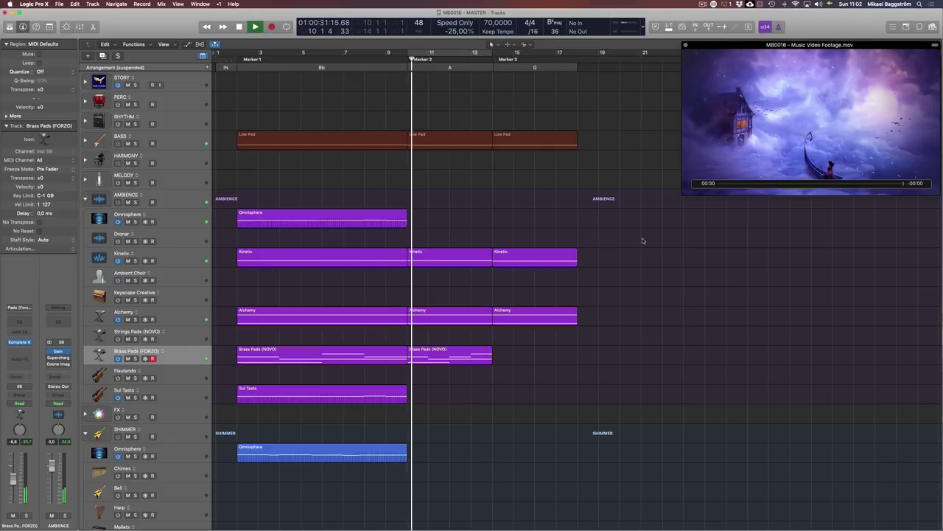
key("space")
key("alt+period")
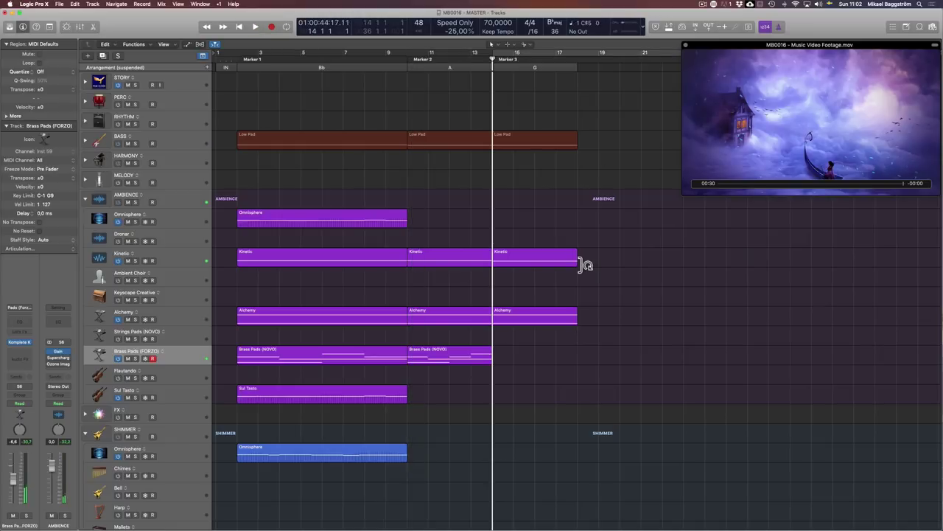
Record a new Brass Pads (FORZO) part from Marker 3 to about bar 15, restarting the take once.
key("space")
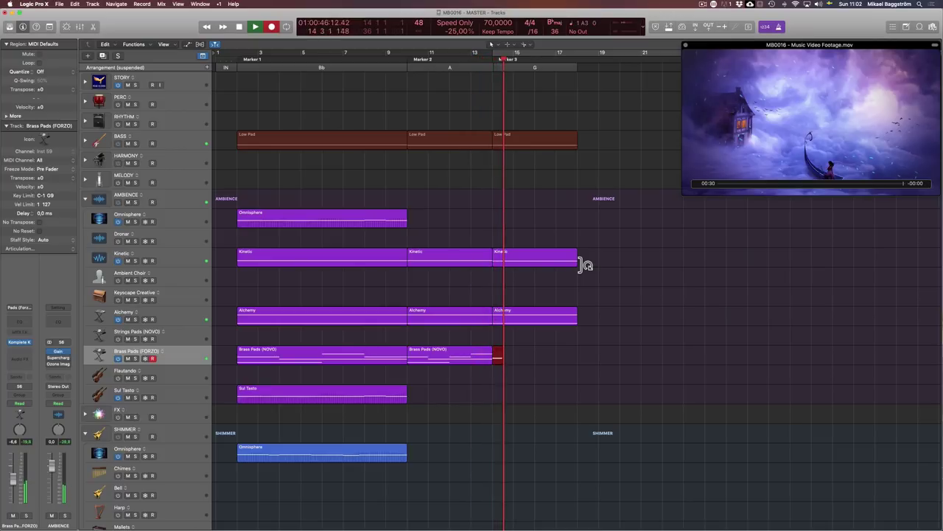
key("r")
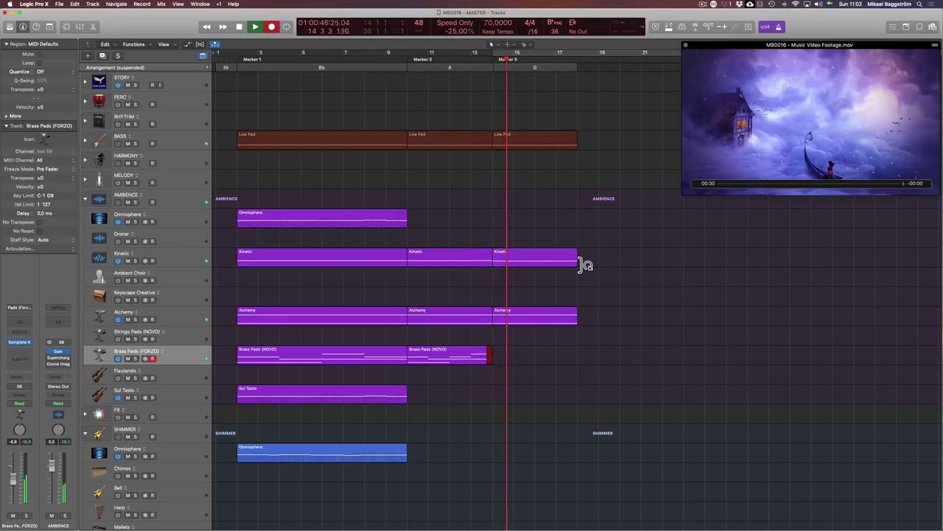
key("space")
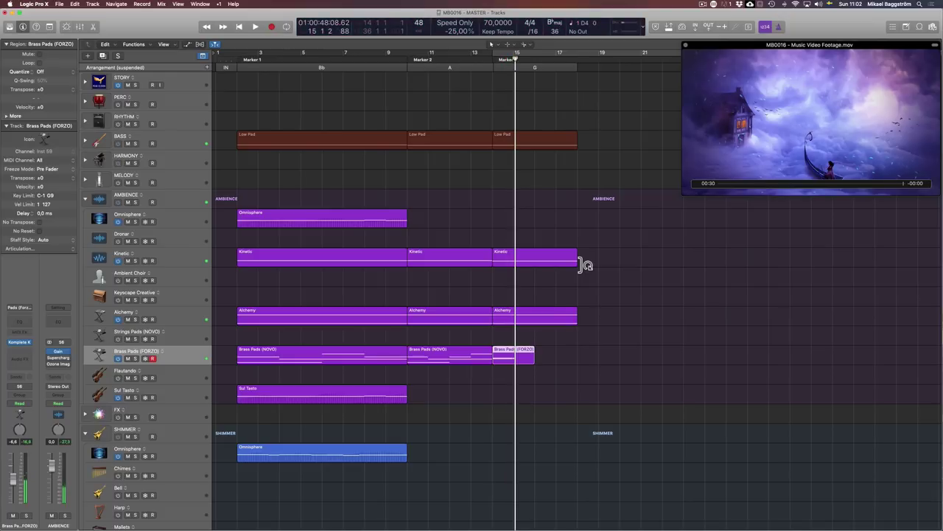
key("space")
key("space")
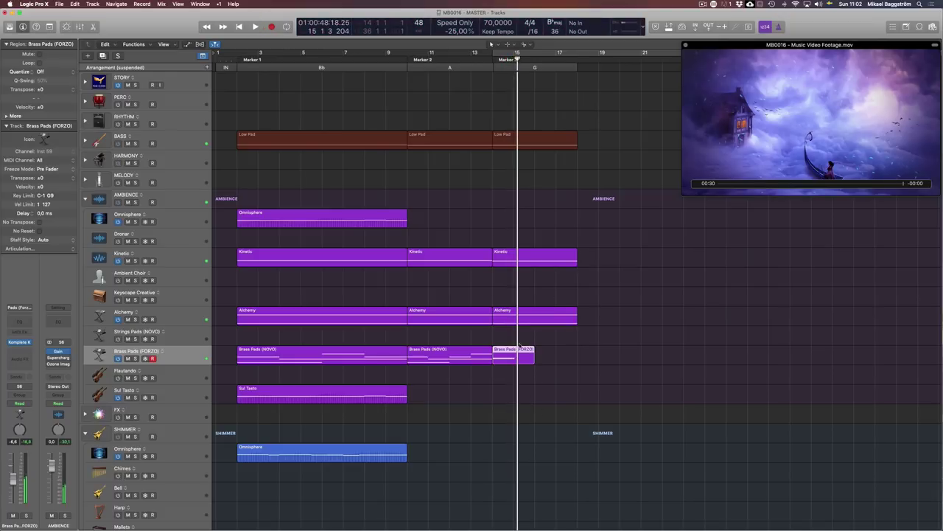
Switch the Brass Pads (FORZO) track off during a short playback and stop the transport.
left_click(527, 372)
key("super+BackSpace")
left_click(491, 170)
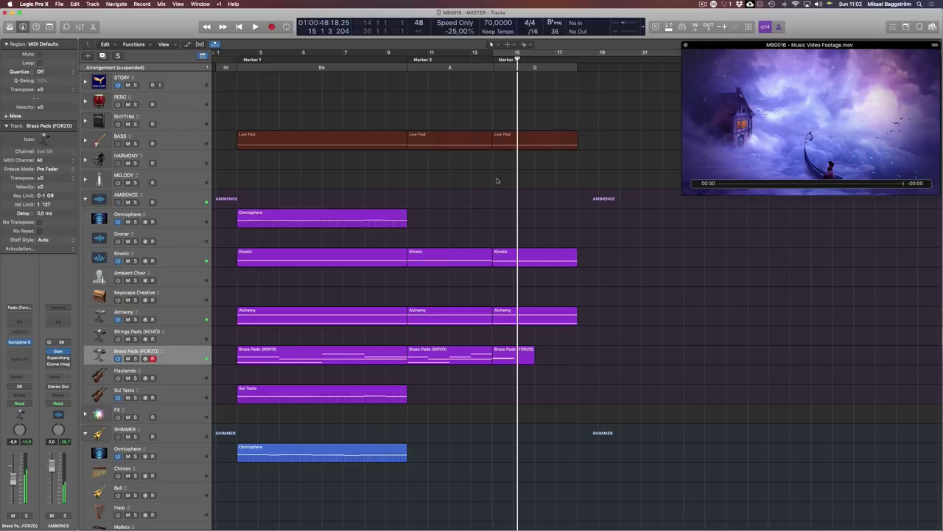
left_click(118, 359)
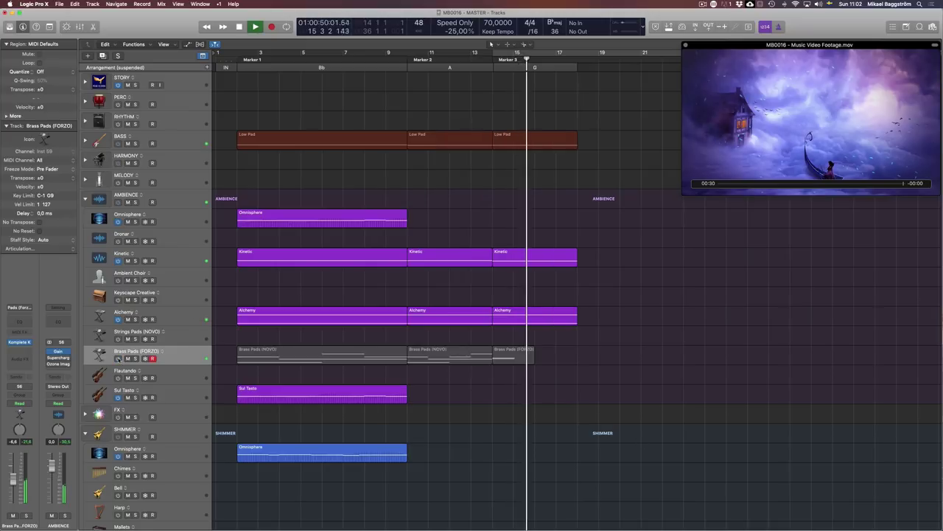
left_click(118, 358)
left_click(118, 358)
key("space")
Delete the short Brass Pads (FORZO) region at Marker 3 and switch the track back on.
left_click(491, 358)
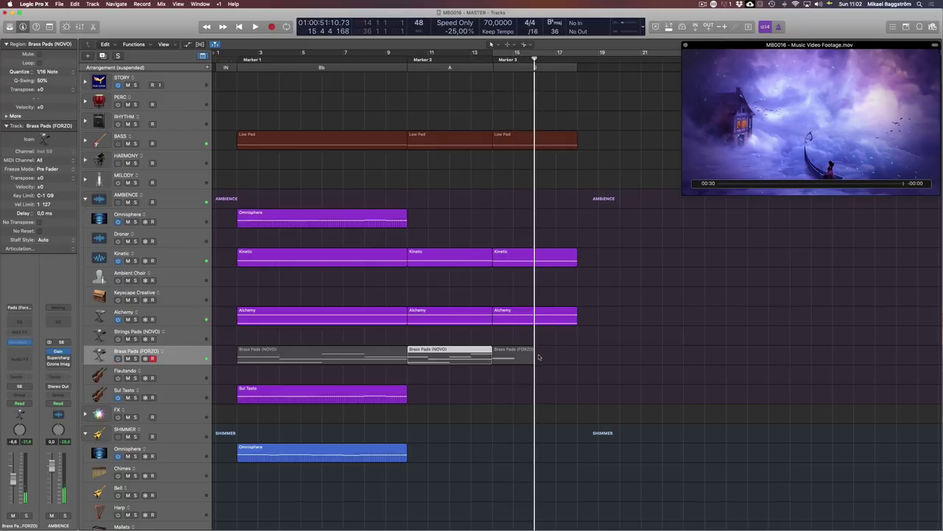
left_click(539, 358)
left_click(512, 356)
key("Delete")
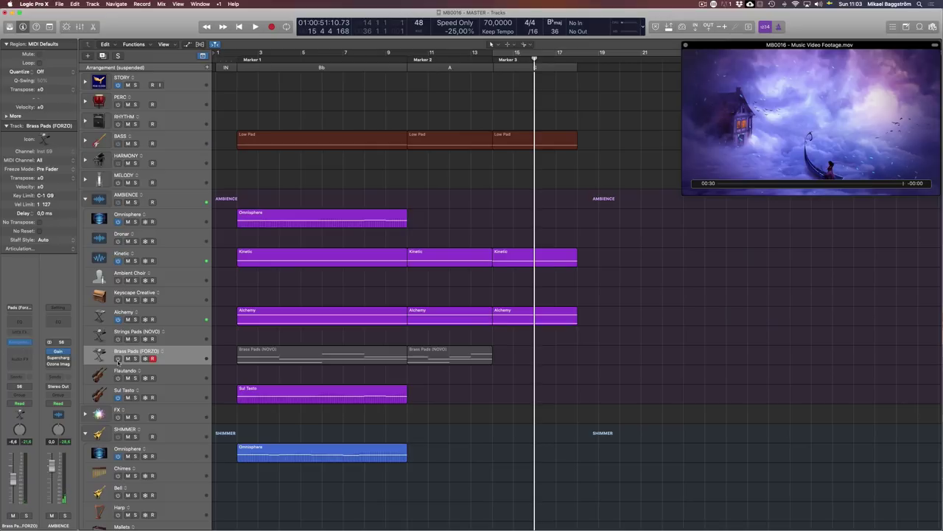
left_click(118, 358)
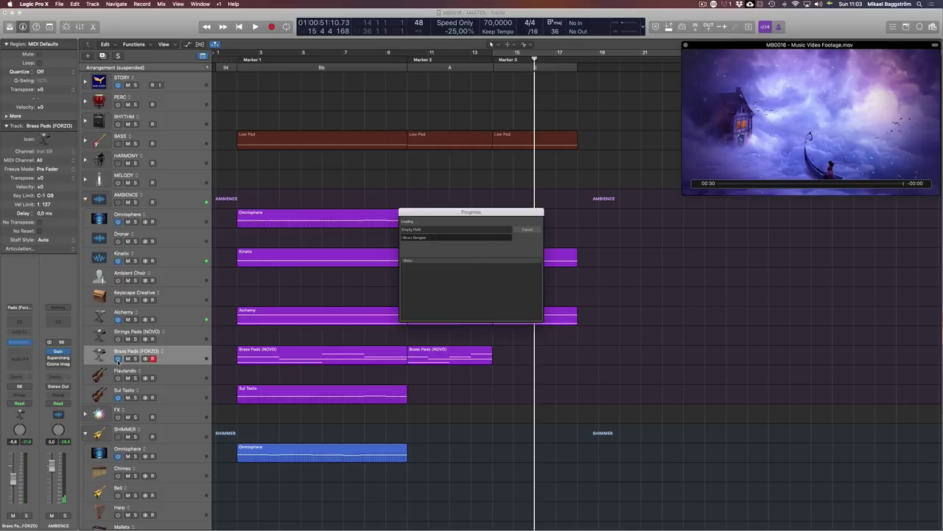
Turn off chasing of Notes in the project's MIDI chase settings.
left_click(59, 4)
mouse_move(90, 114)
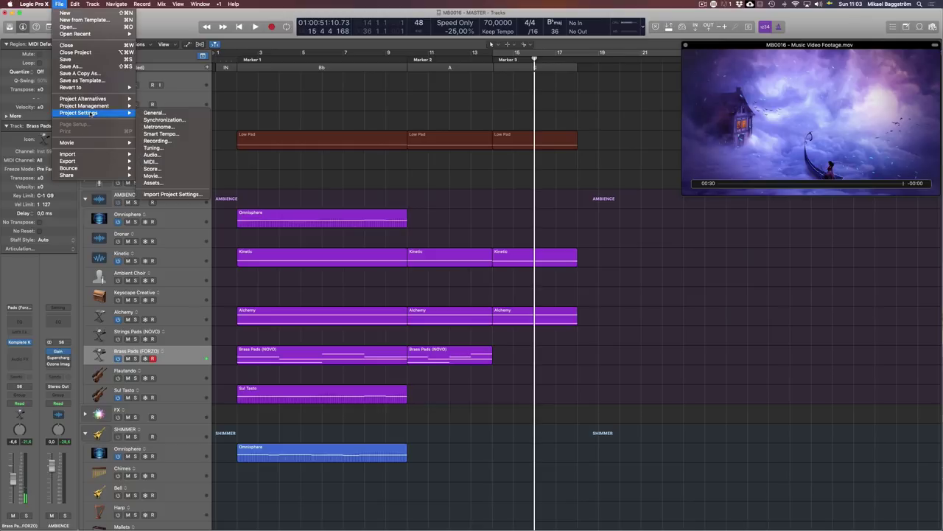
left_click(151, 162)
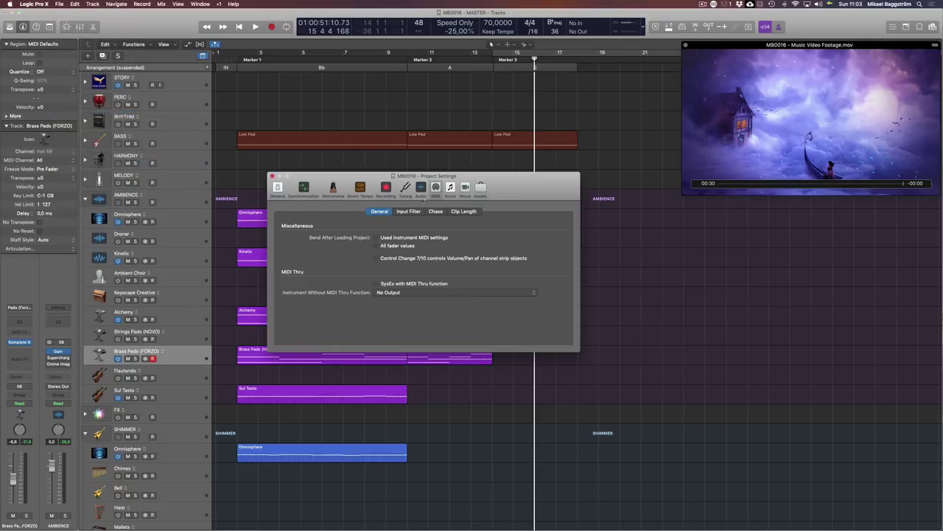
left_click(434, 212)
left_click(286, 225)
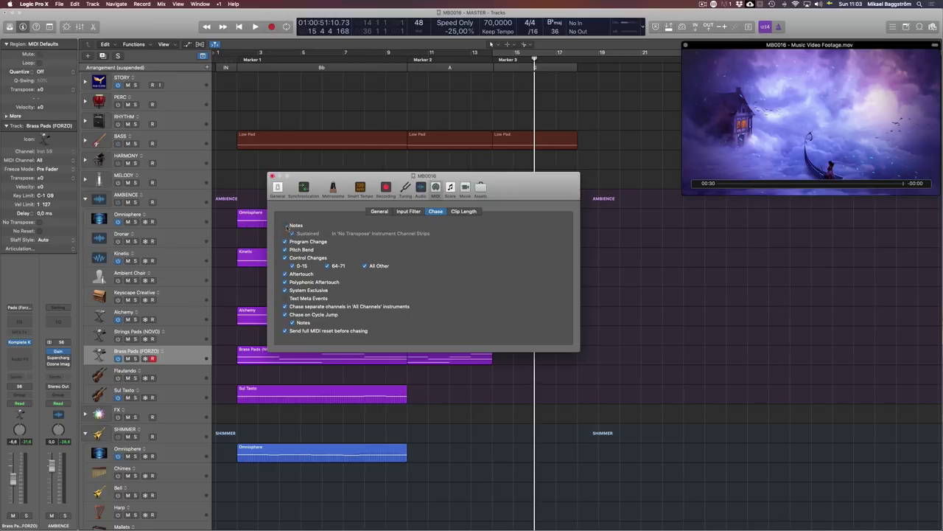
left_click(272, 176)
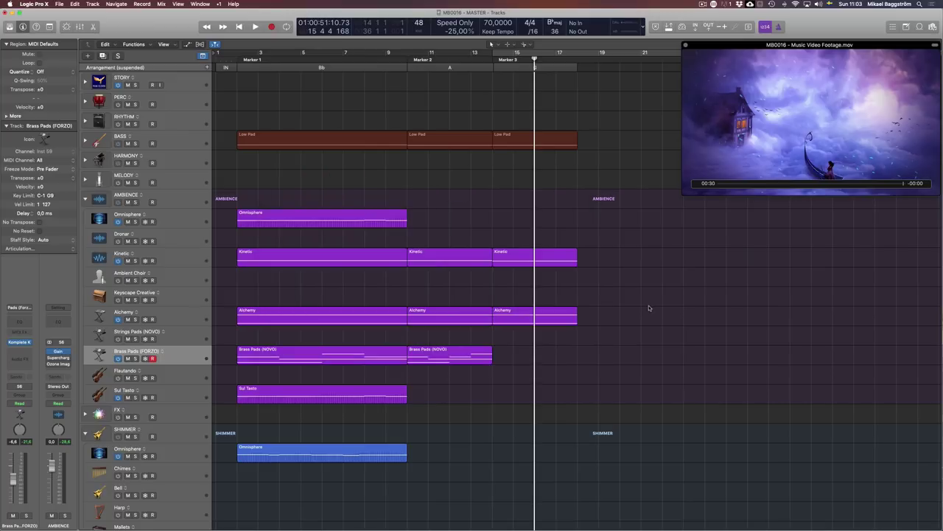
Play the arrangement briefly from Marker 2.
left_click(416, 64)
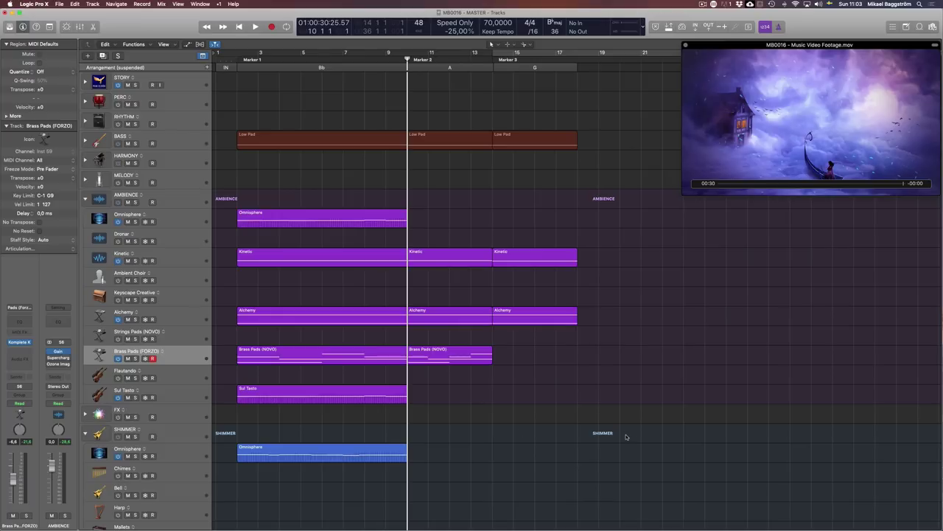
key("space")
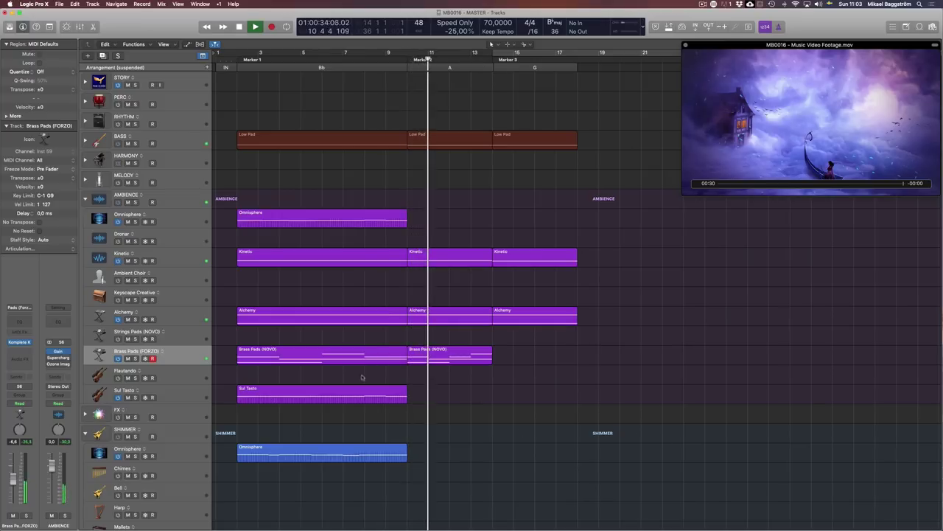
key("space")
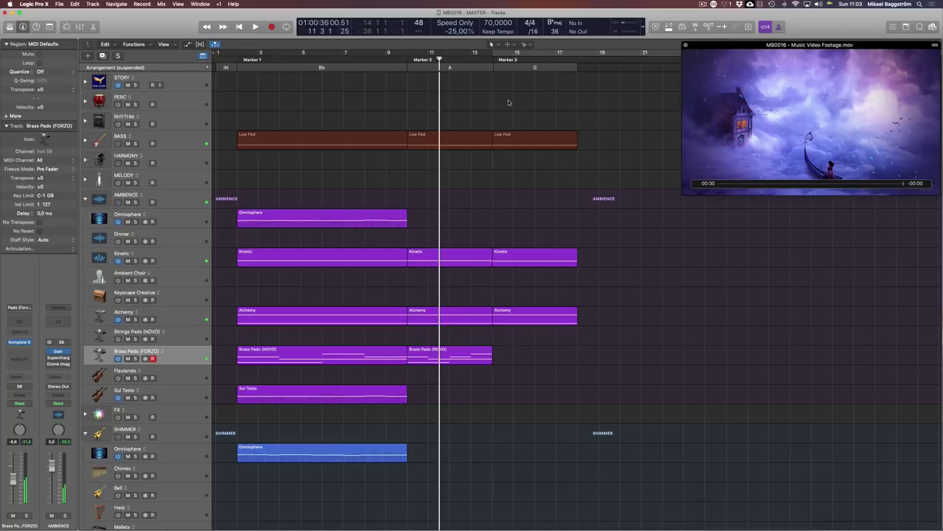
Record a new Brass Pads (FORZO) part from Marker 3 to about bar 22, restarting the take once.
key("r")
key("space")
key("alt+period")
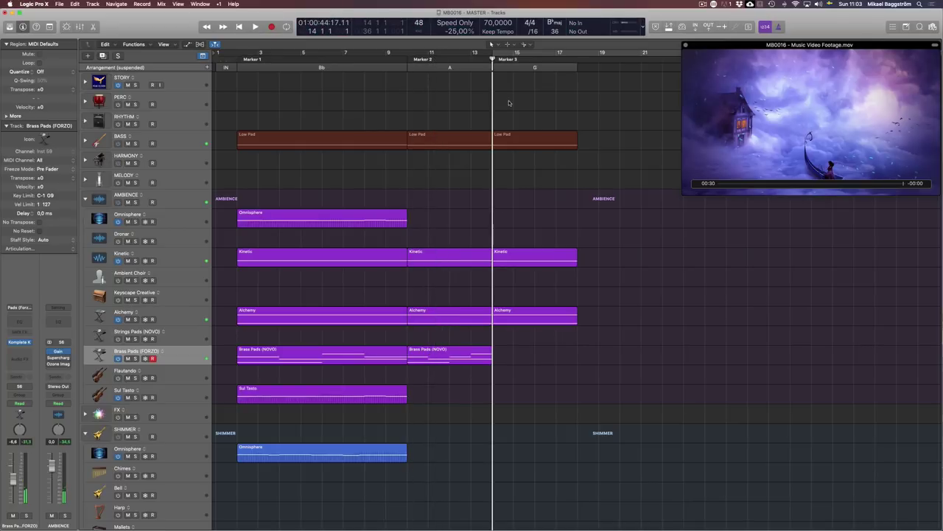
key("r")
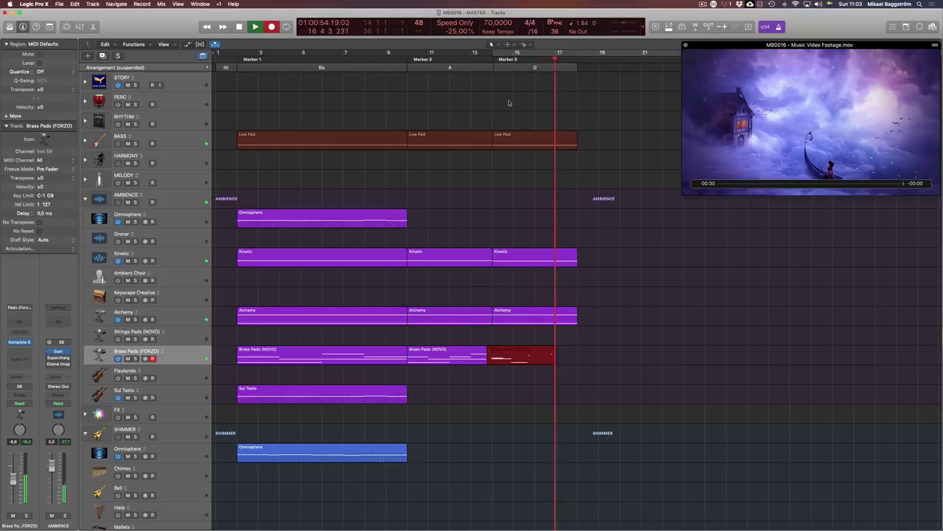
key("r")
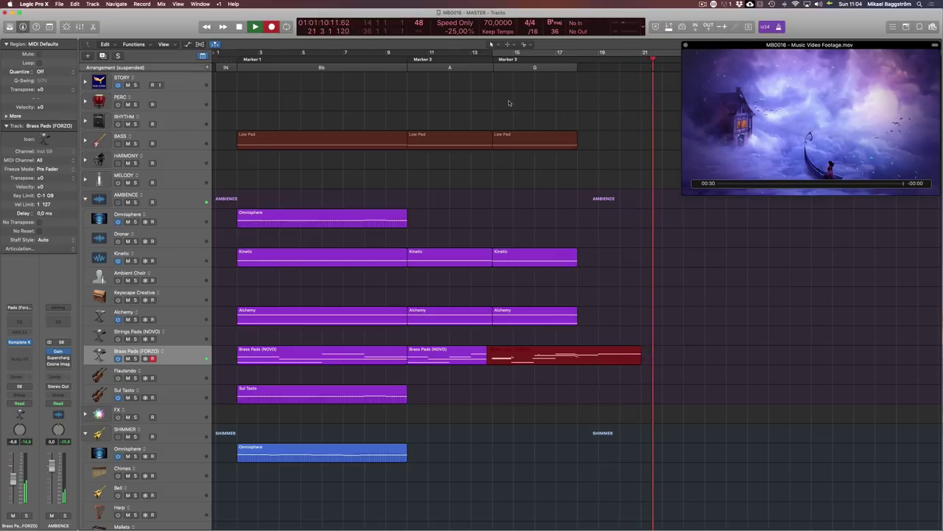
key("space")
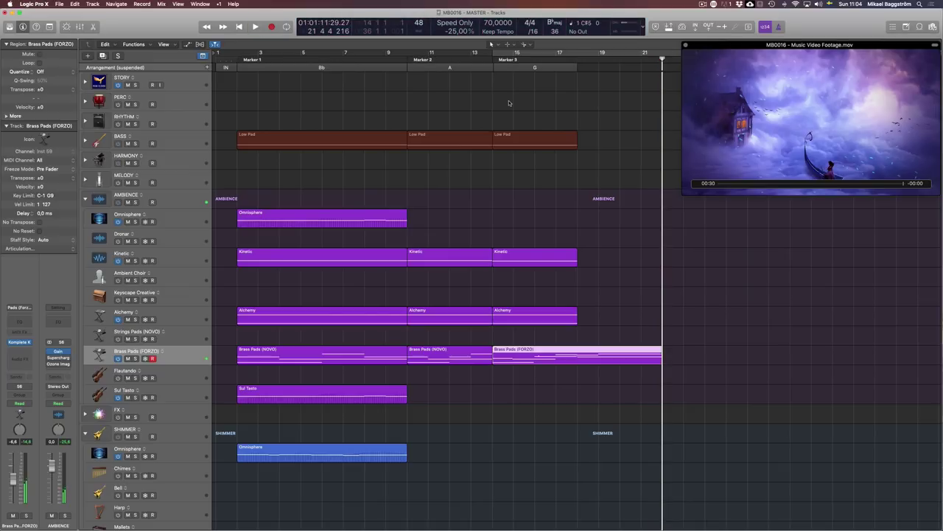
Add a four-bar F# section directly after section G in the arrangement.
left_click(534, 72)
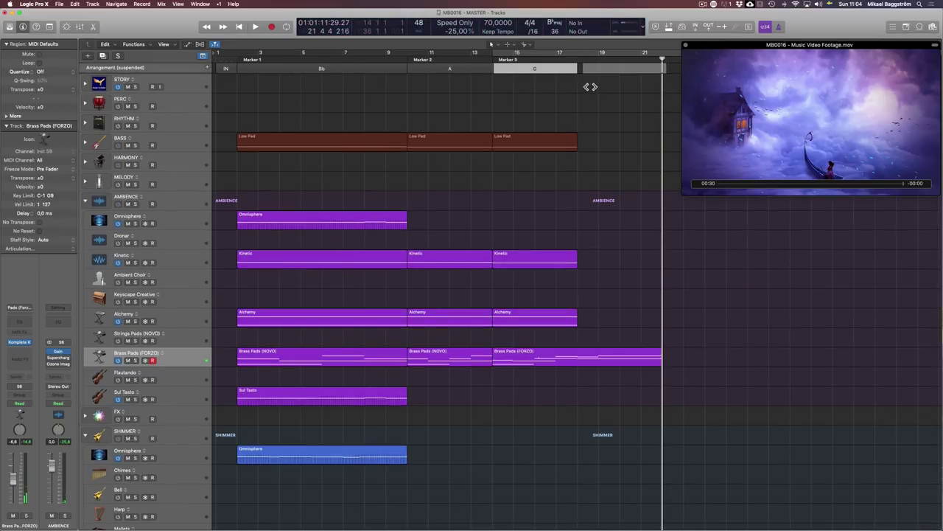
left_click(639, 72)
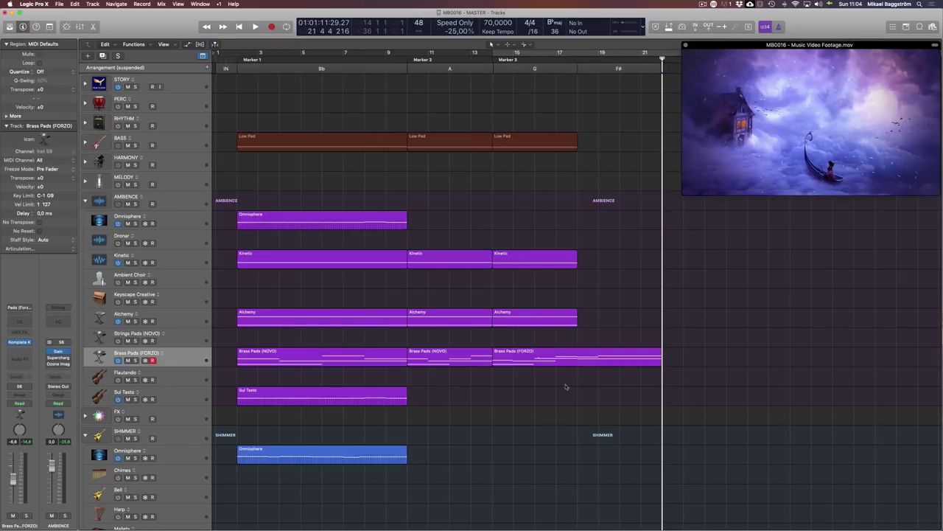
left_click(591, 353)
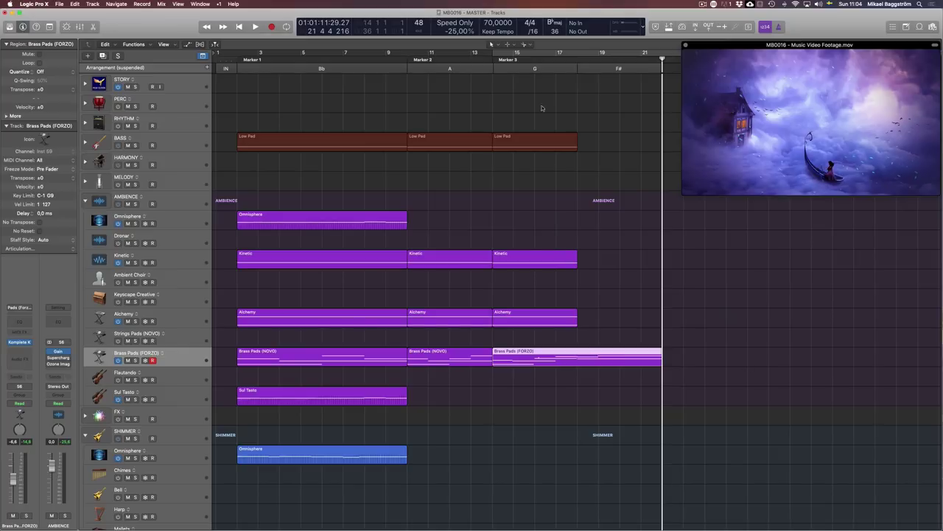
Place the playhead near Marker 3 and view the new Brass Pads (FORZO) region's notes briefly in the Piano Roll.
left_click_drag(498, 63, 495, 61)
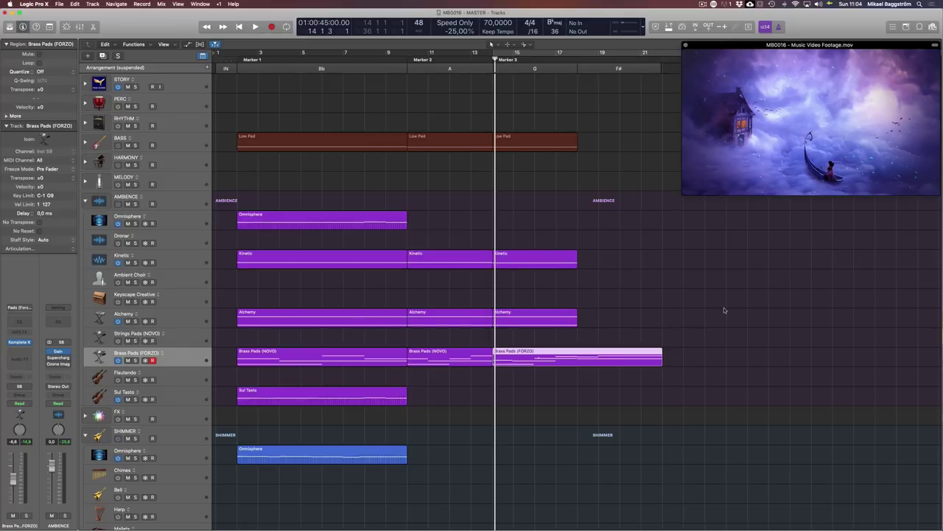
left_click(725, 310)
left_click(603, 359)
key("p")
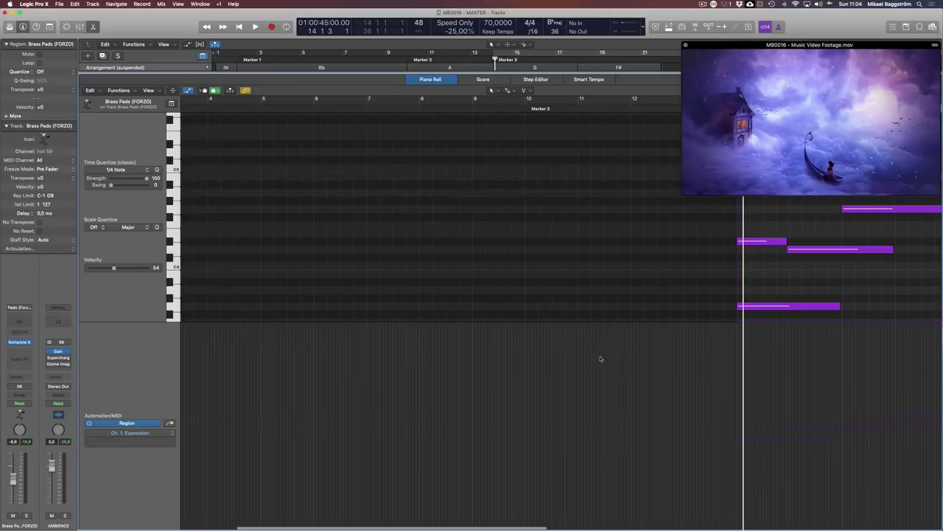
key("p")
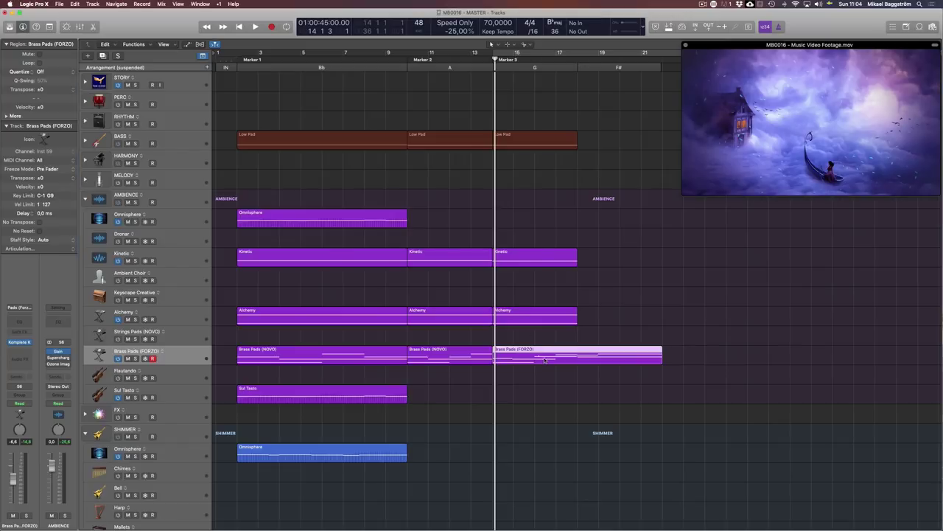
Switch to the first screenset and move the playhead to bar 18, where section F# begins.
key("1")
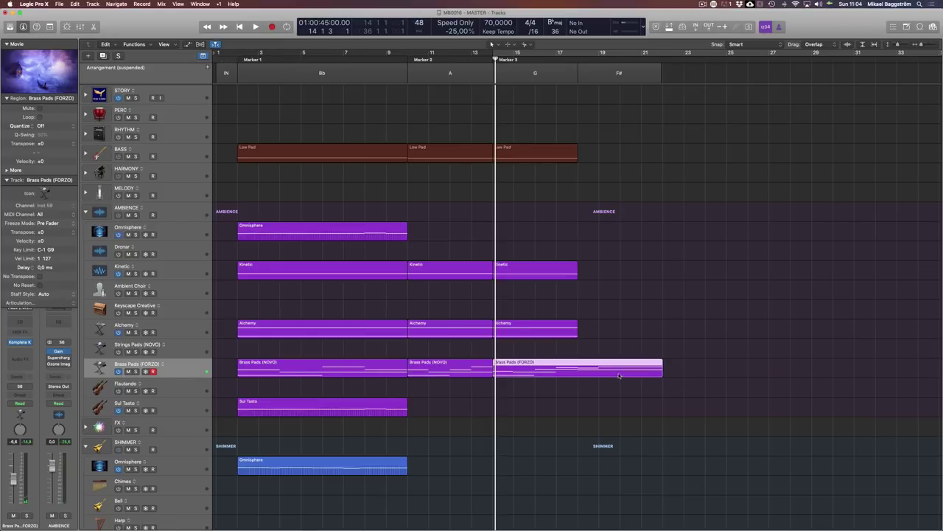
scroll(626, 362, "right", 3)
left_click(558, 301)
left_click(561, 69)
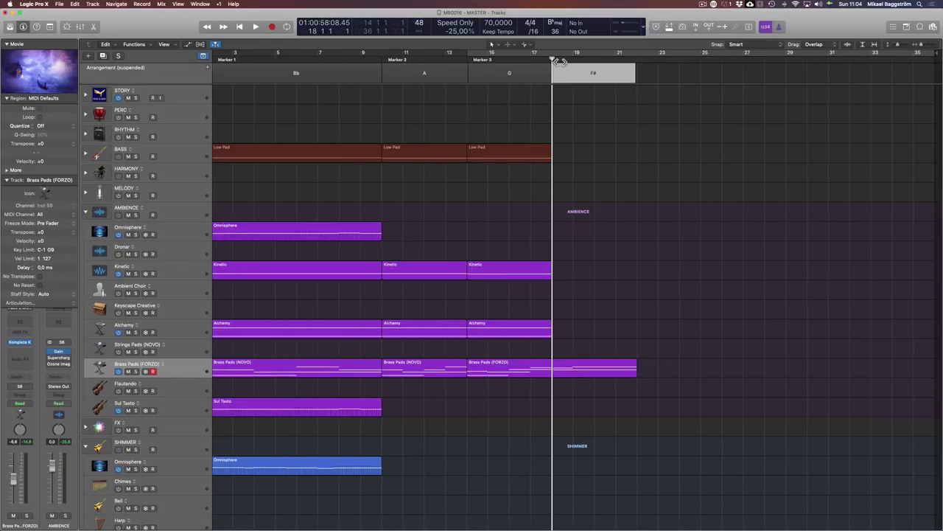
Run the Quantize Note Lengths transform on the new Brass Pads (FORZO) region.
left_click(554, 361)
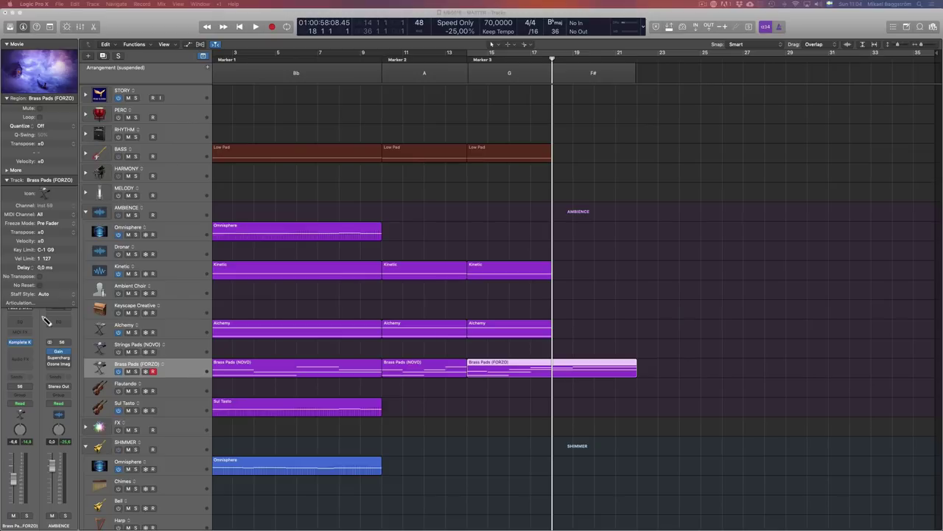
key("super+9")
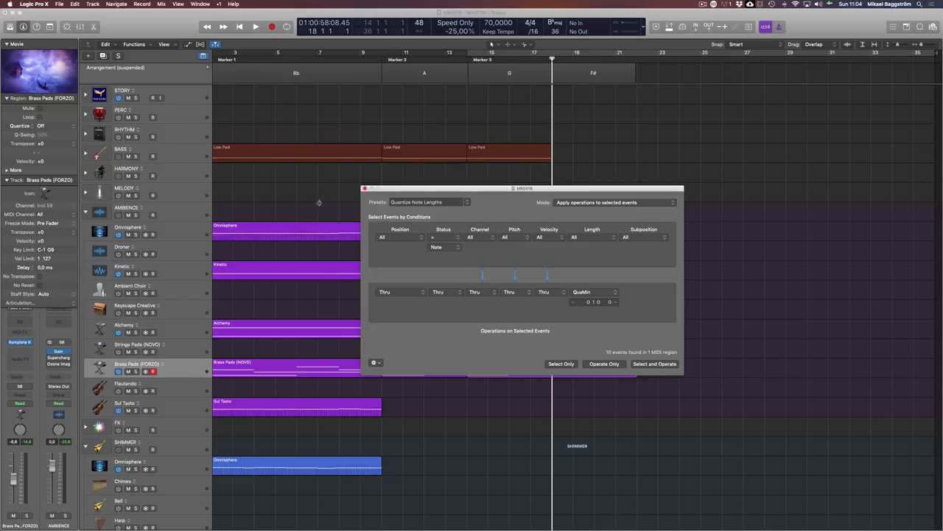
left_click(364, 189)
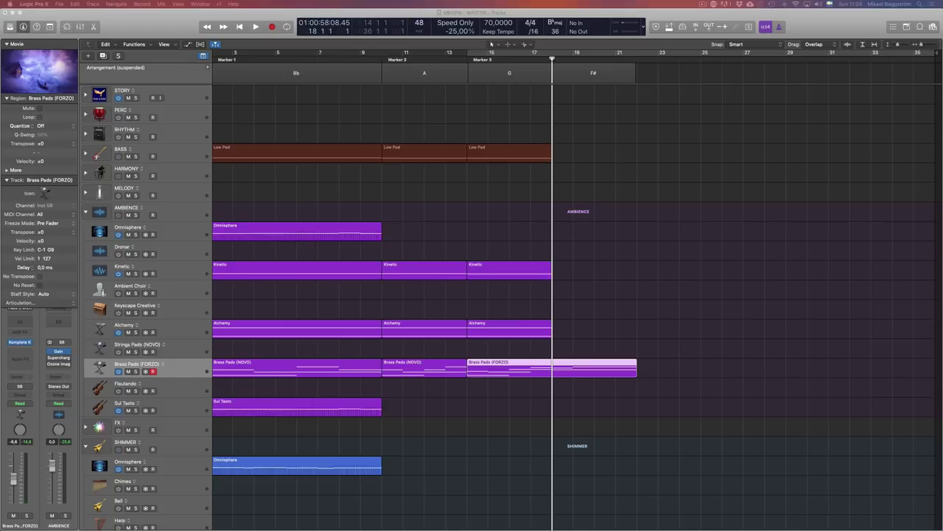
Split the new Brass Pads (FORZO) region at bar 18, where section F# begins.
left_click(798, 411)
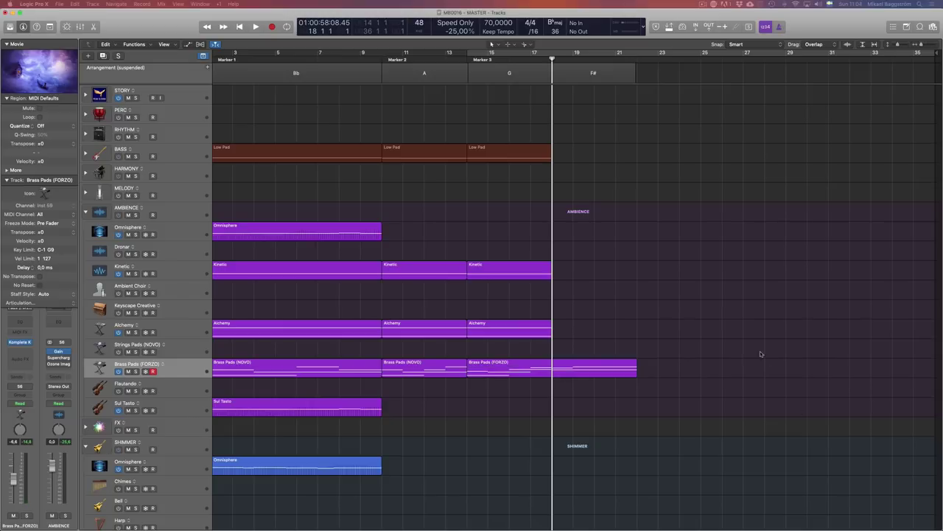
left_click(578, 369)
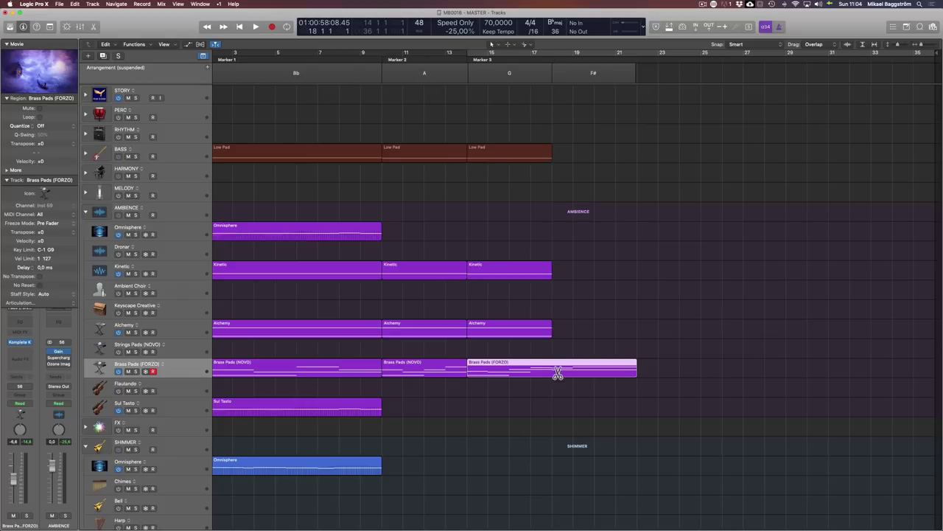
left_click(557, 370)
Copy the Low Pad, Kinetic and Alchemy regions of section G into section F#.
left_click_drag(588, 333, 503, 152)
left_click_drag(503, 152, 584, 163)
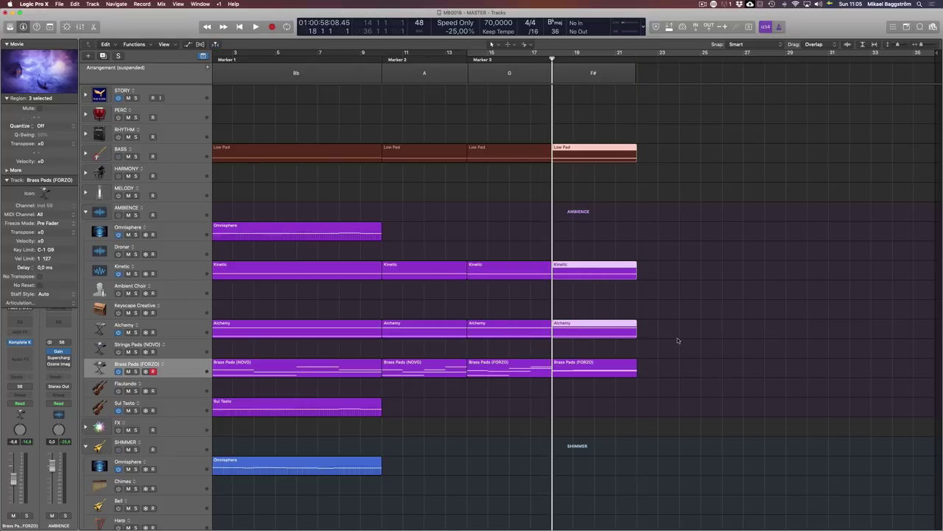
Transpose all notes in the three copied F# regions down one semitone and return the playhead to Marker 1.
left_click_drag(670, 336, 603, 145)
double_click(612, 274)
left_click(556, 162)
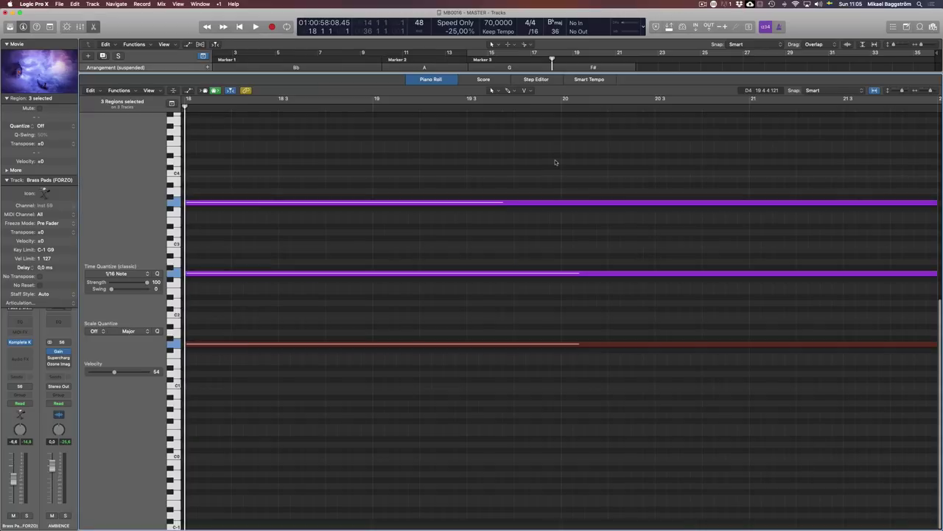
key("super+a")
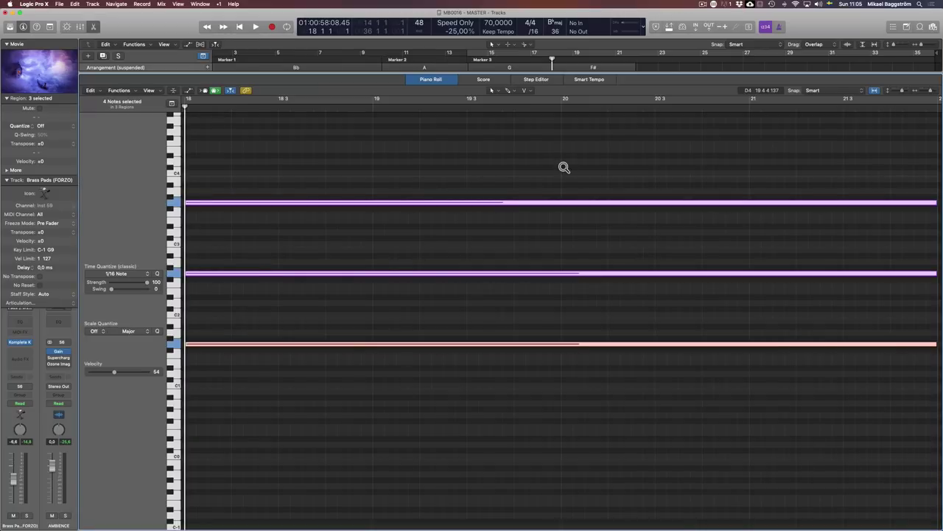
key("alt+Down")
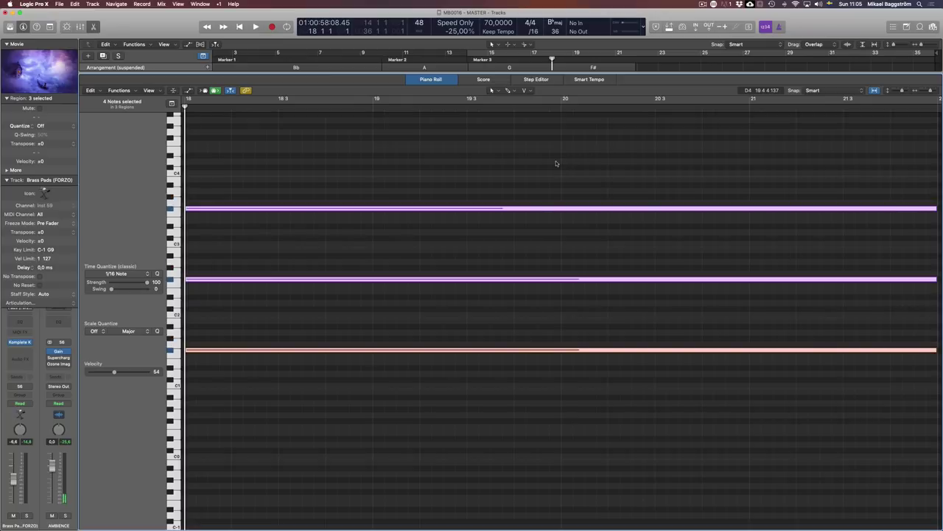
key("p")
left_click(725, 247)
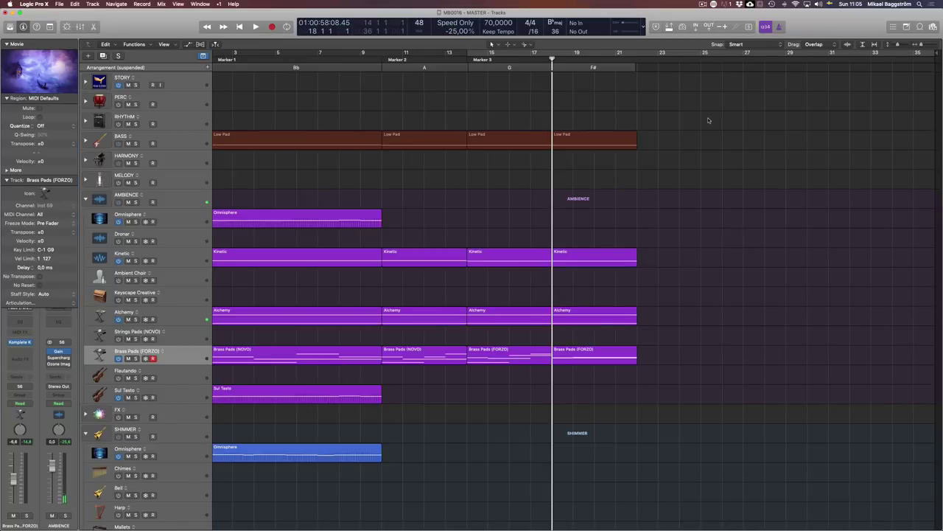
key("Return")
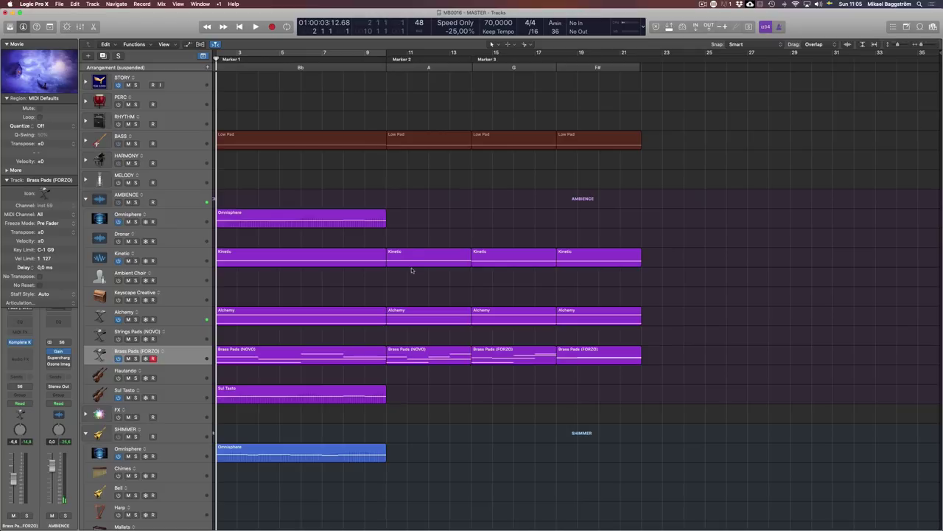
Add a marker at bar 18, where section F# begins, and return the playhead to Marker 1.
key("space")
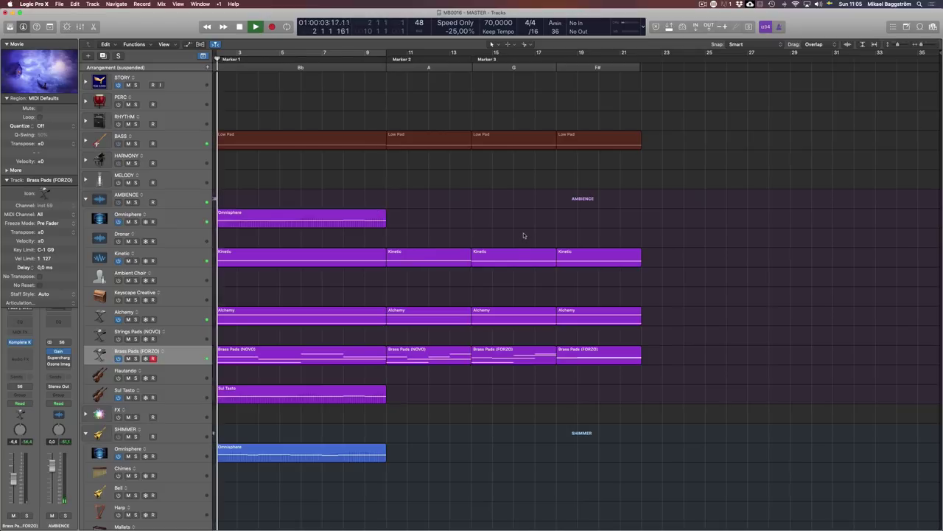
key("alt+period")
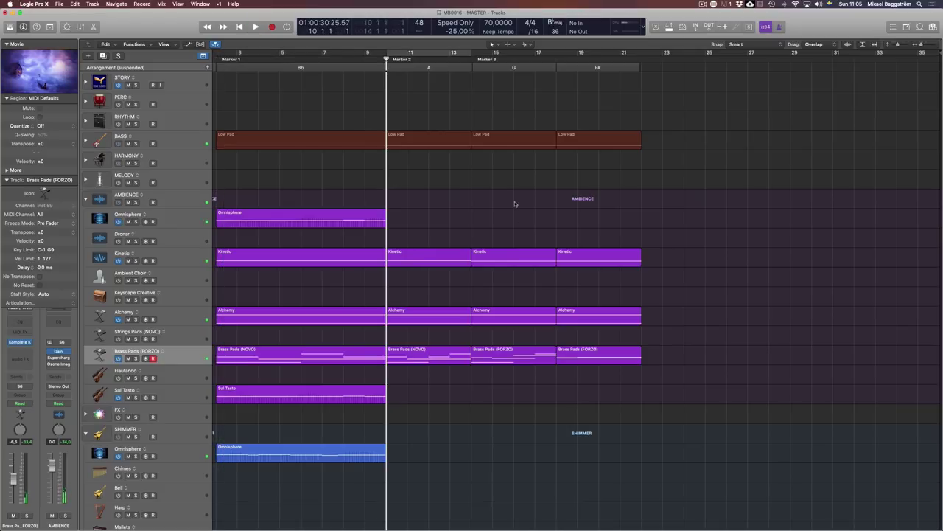
key("alt+period")
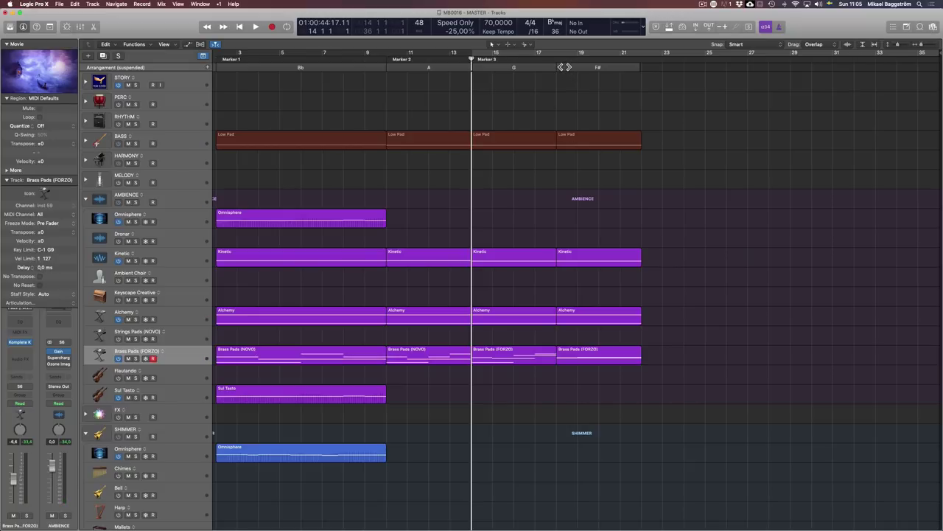
key("slash")
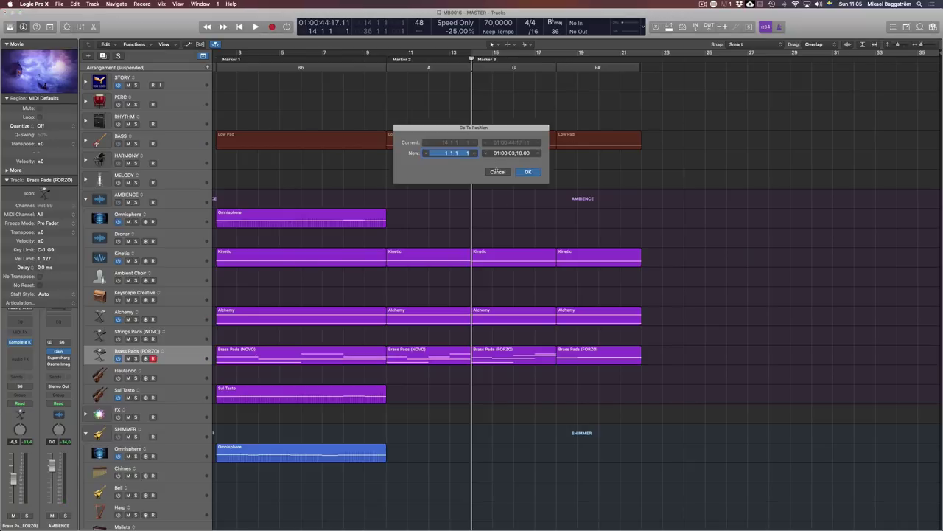
left_click(498, 171)
key("period")
key("period")
key("period")
key("period")
key("period")
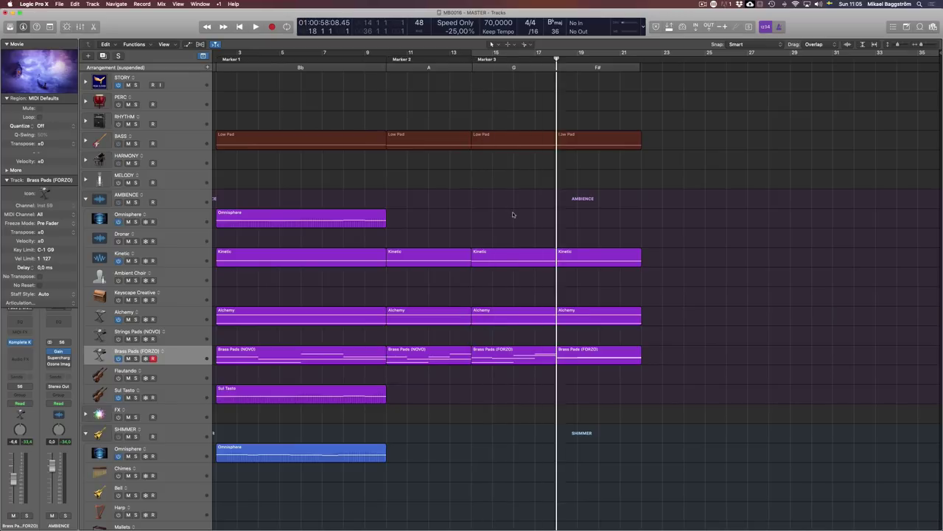
key("comma")
key("Return")
Open the movie in a floating window and play the arrangement against the footage from Marker 2.
key("space")
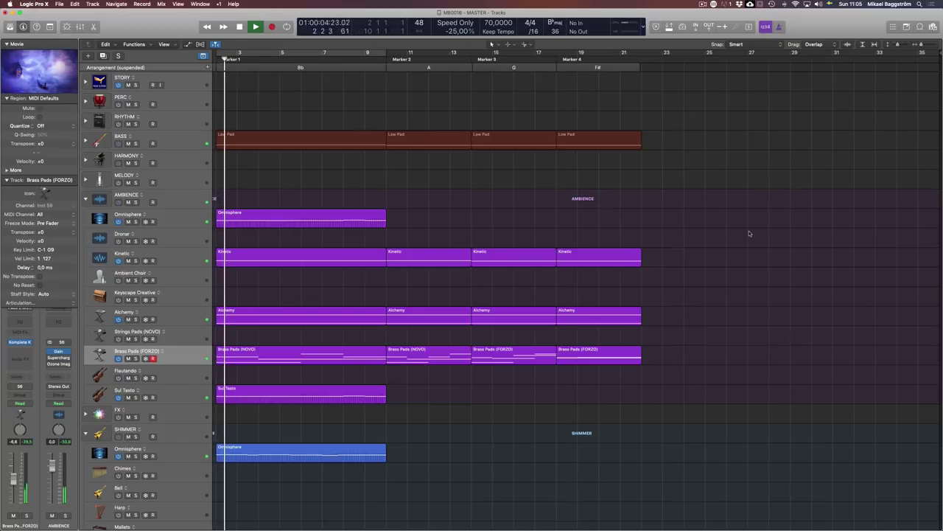
key("space")
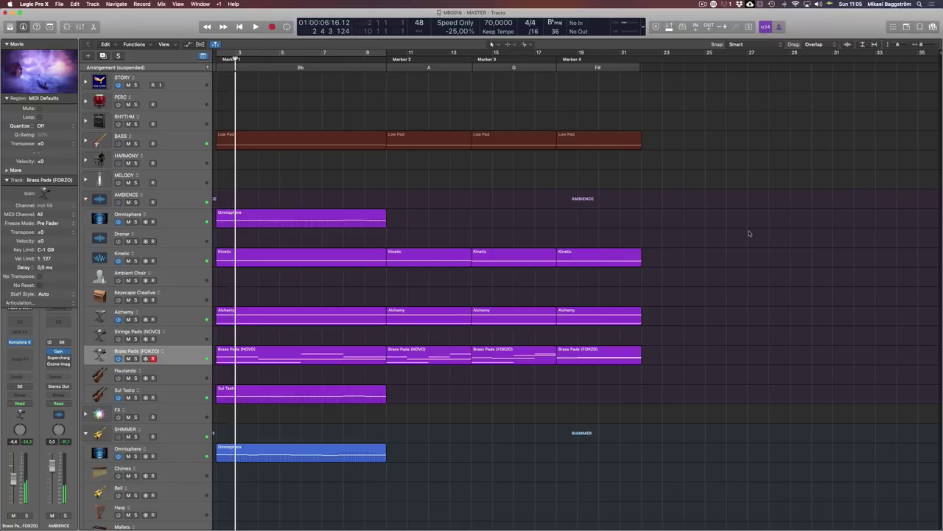
key("alt+period")
key("space")
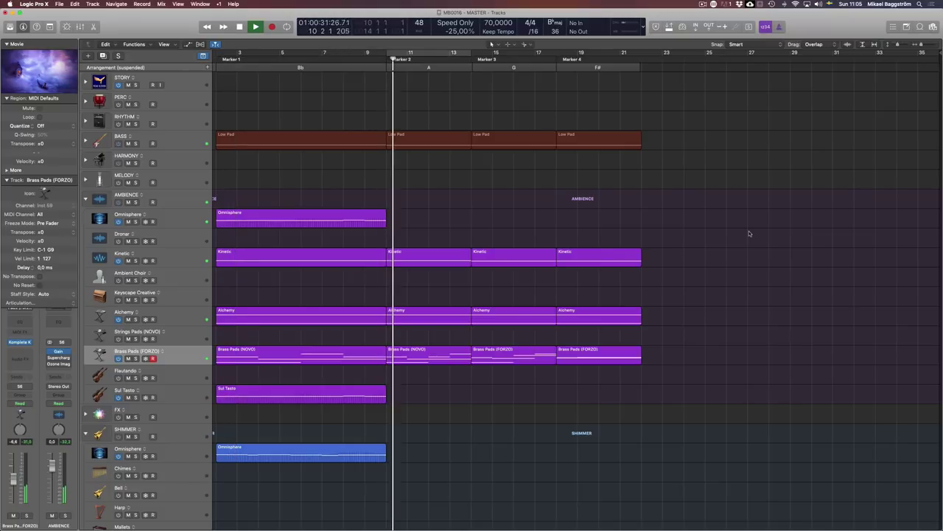
double_click(55, 64)
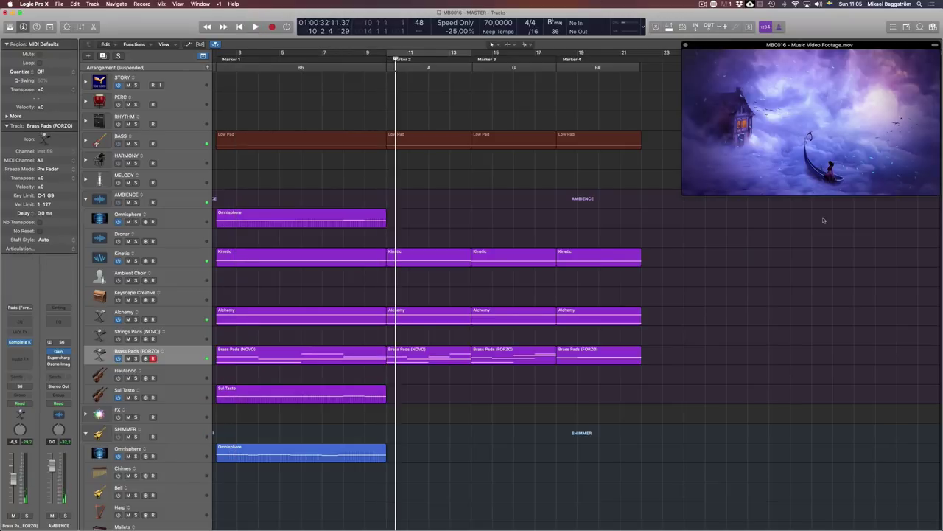
key("space")
key("space")
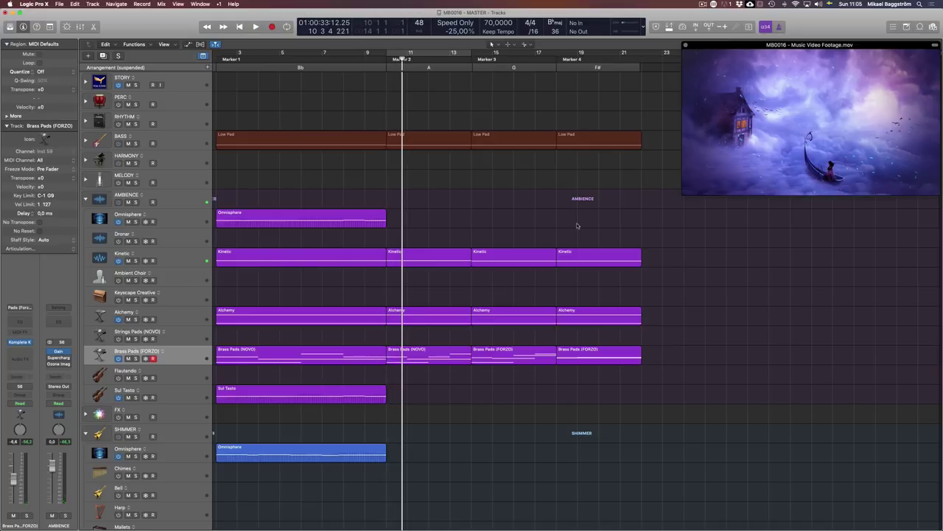
key("alt+comma")
key("space")
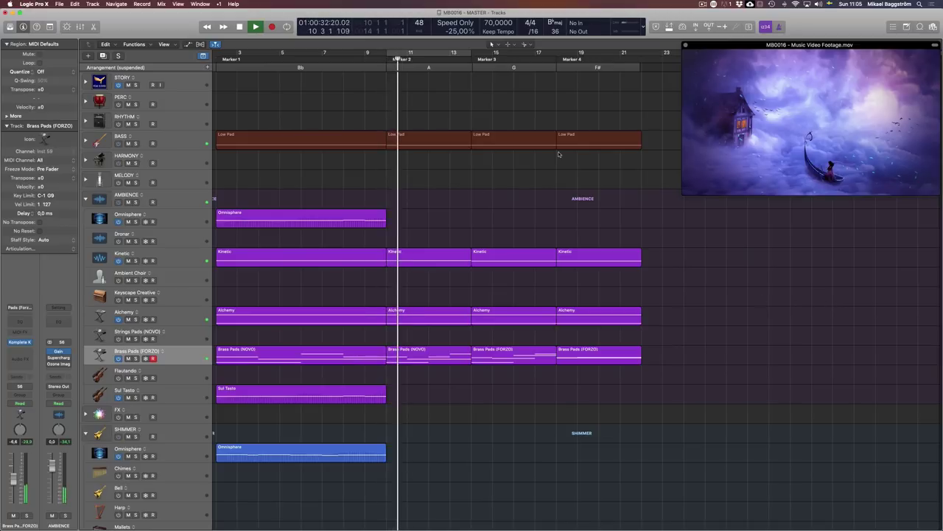
key("alt+period")
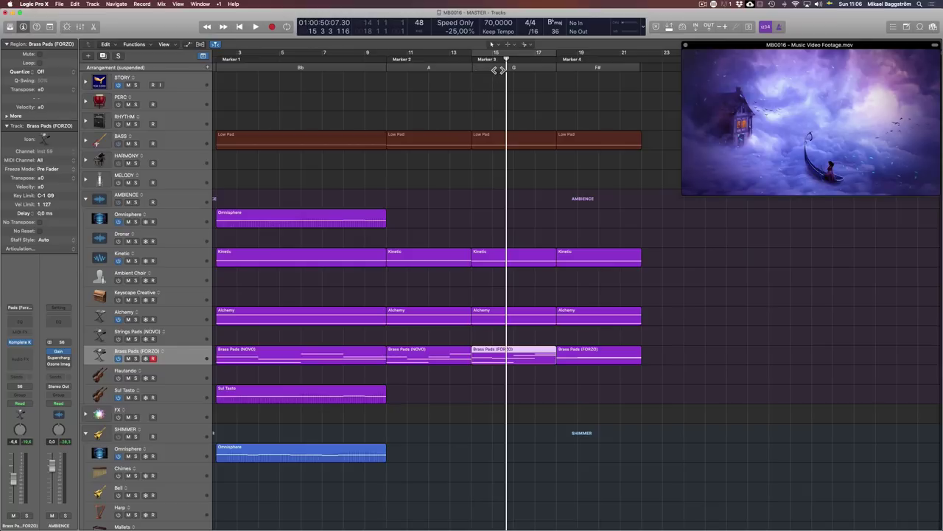
Record a new melodic part on the AMBIENCE Omnisphere track from Marker 2 to bar 22, the end of section F#.
left_click_drag(498, 70, 501, 79)
left_click(177, 224)
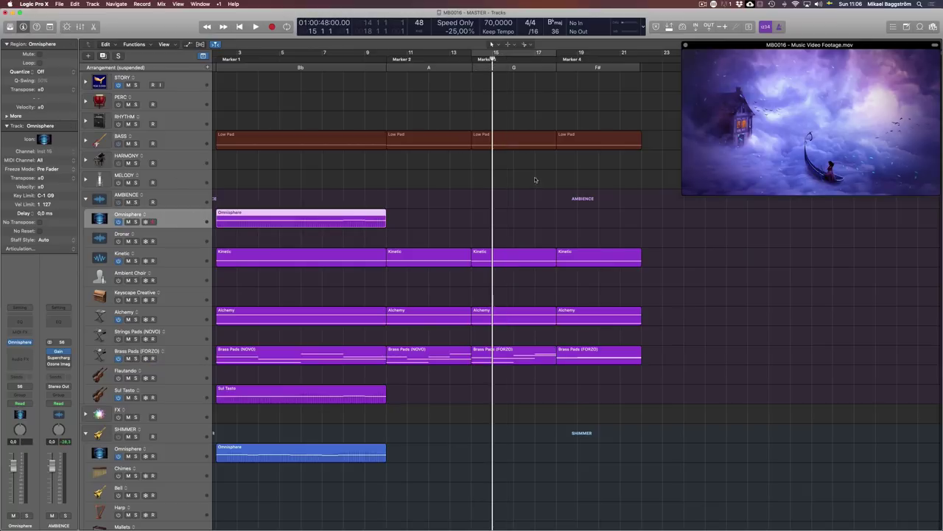
key("alt+comma")
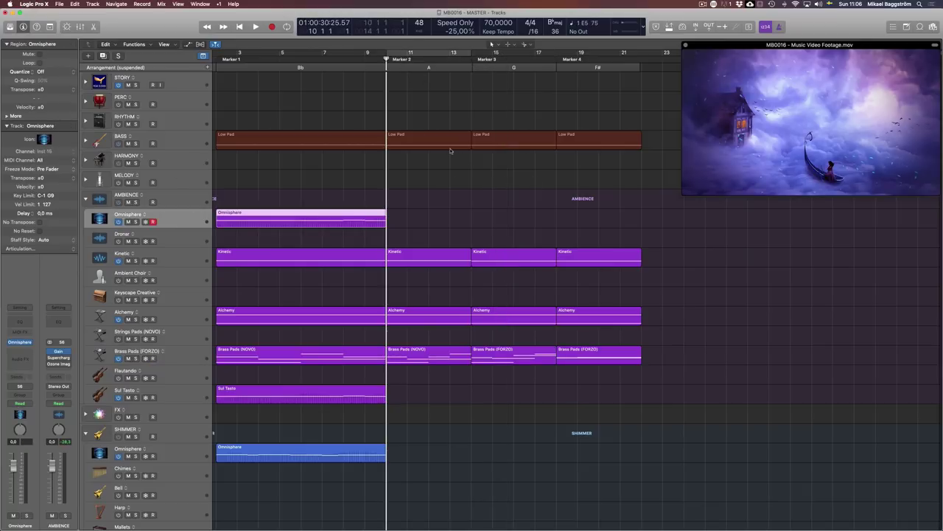
double_click(308, 218)
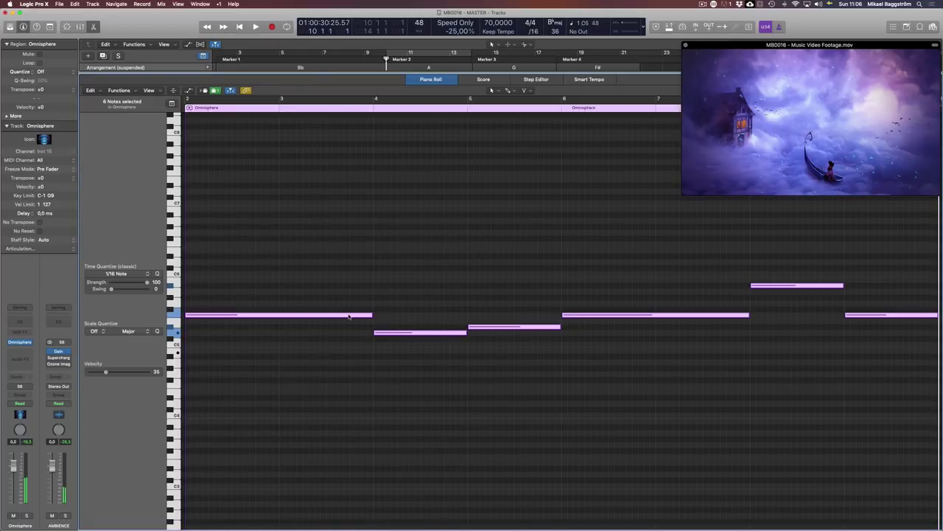
key("p")
left_click(546, 204)
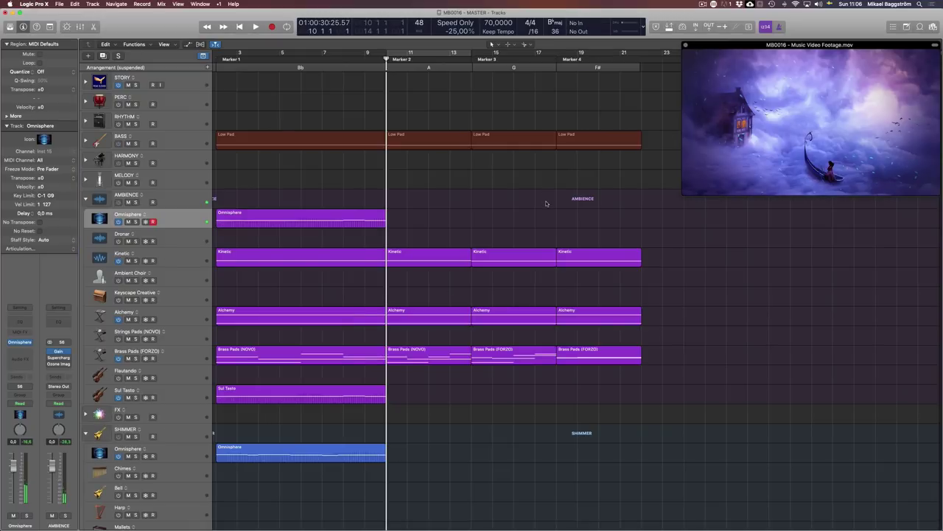
key("space")
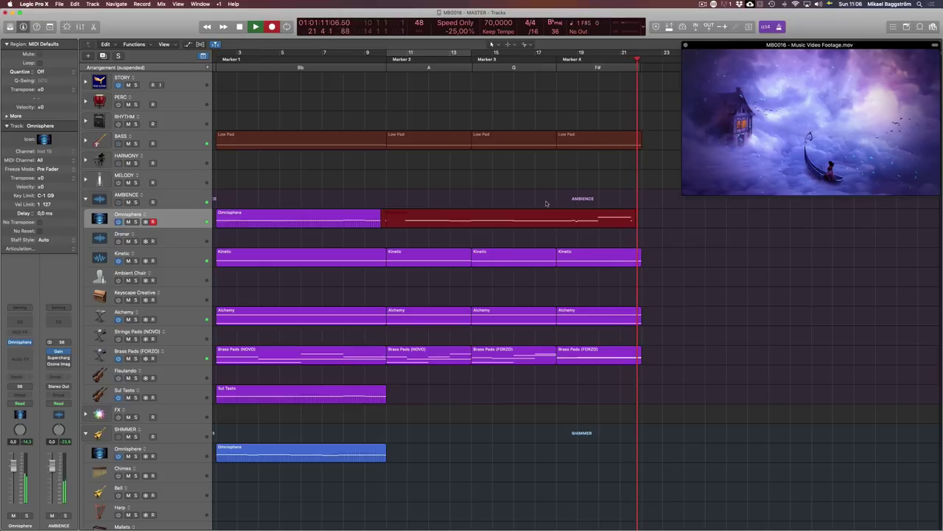
key("space")
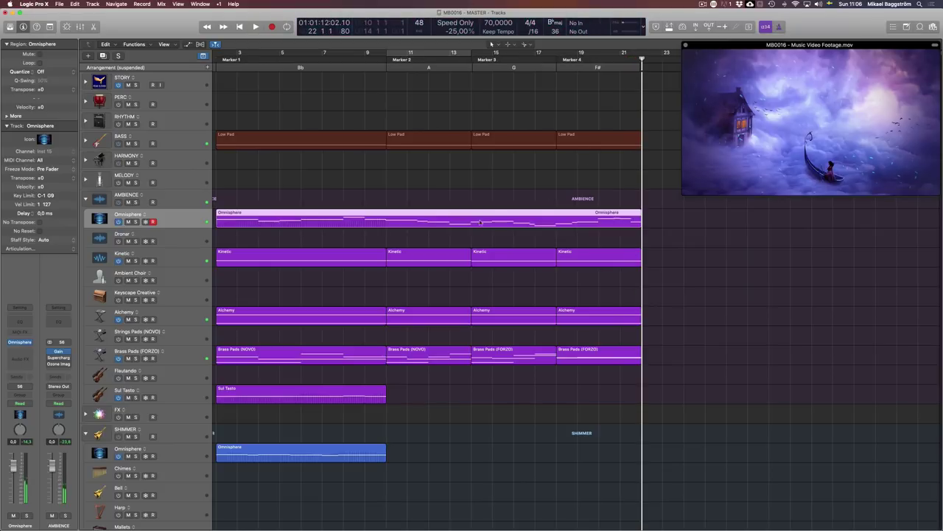
Draw Modulation automation in the Omnisphere region after bar 10, with points at 80, 112, 74 and 106 and a fall toward the region's end.
double_click(486, 220)
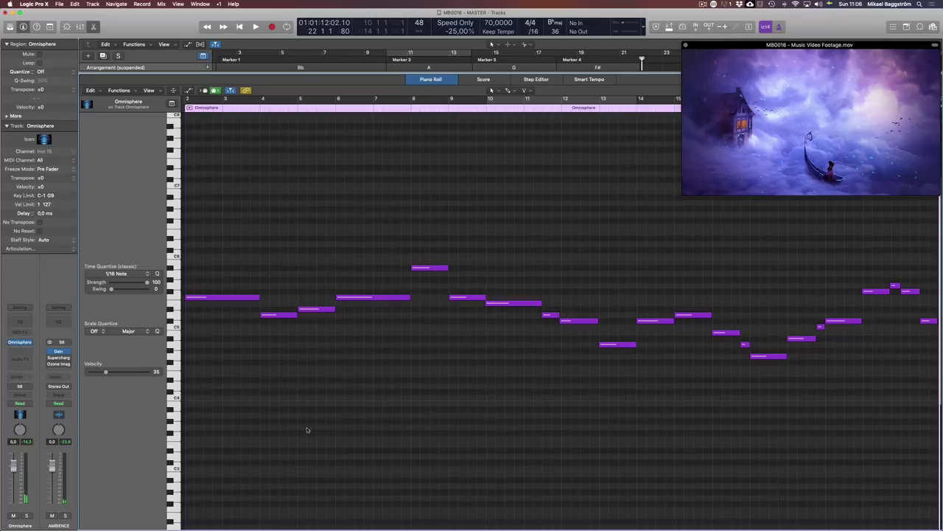
key("a")
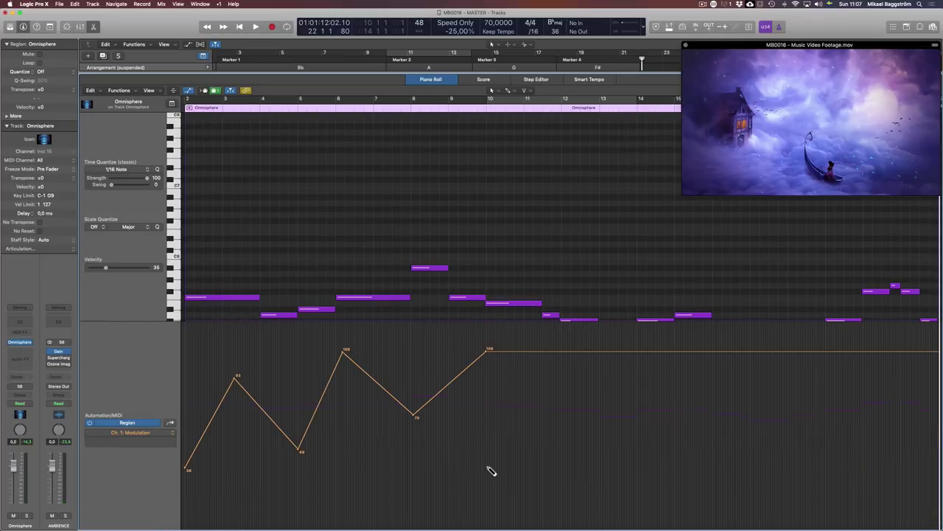
key("z")
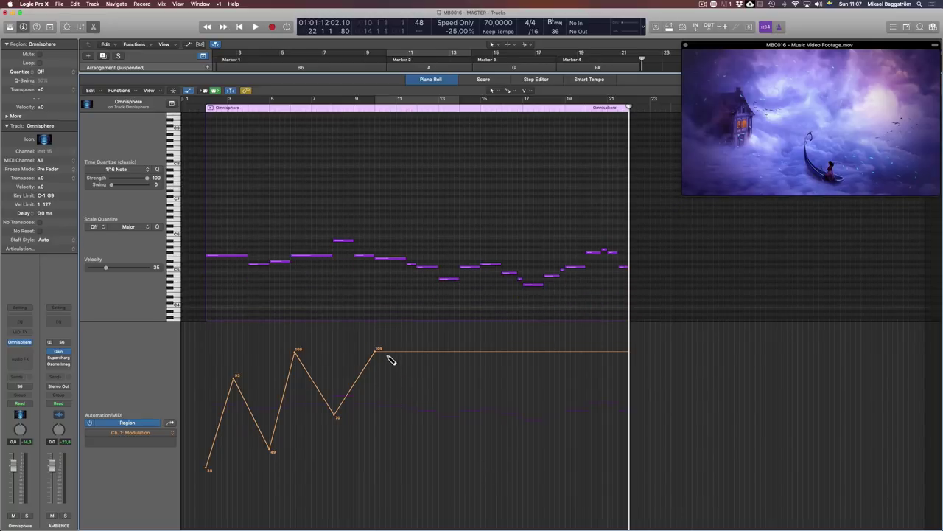
left_click(429, 403)
left_click(466, 345)
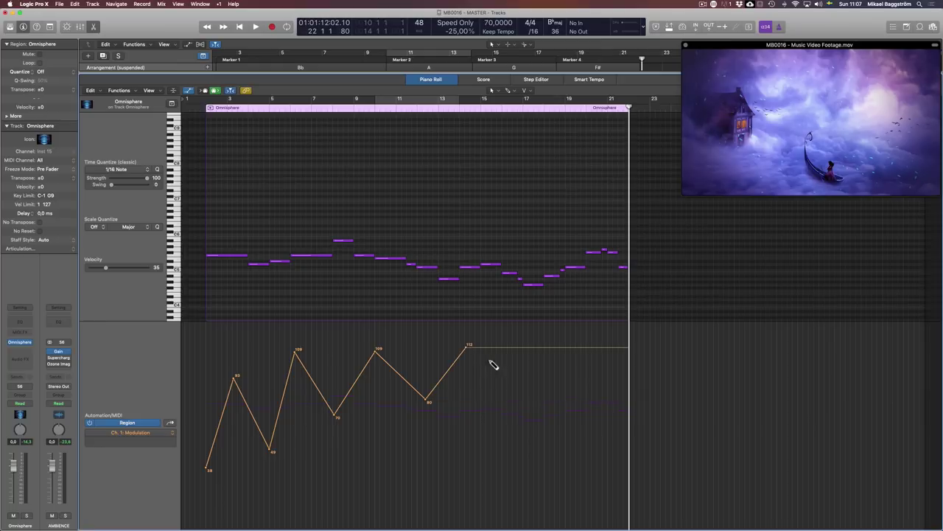
left_click(503, 409)
left_click(576, 355)
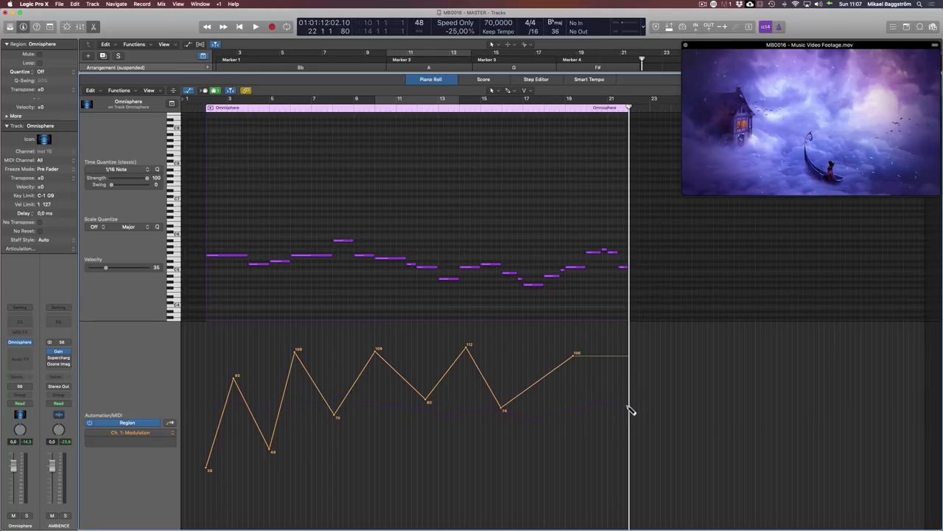
left_click(623, 402)
left_click_drag(622, 402, 628, 400)
key("v")
key("m")
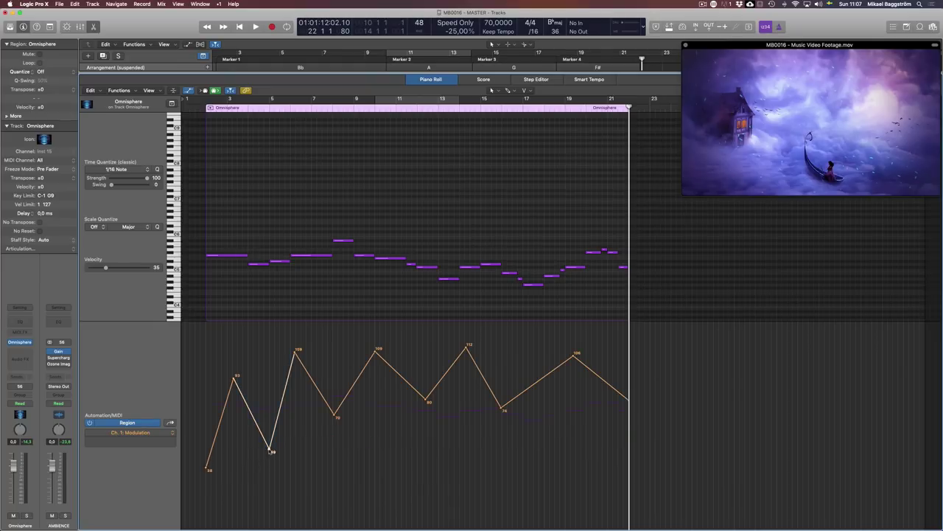
key("p")
left_click(633, 338)
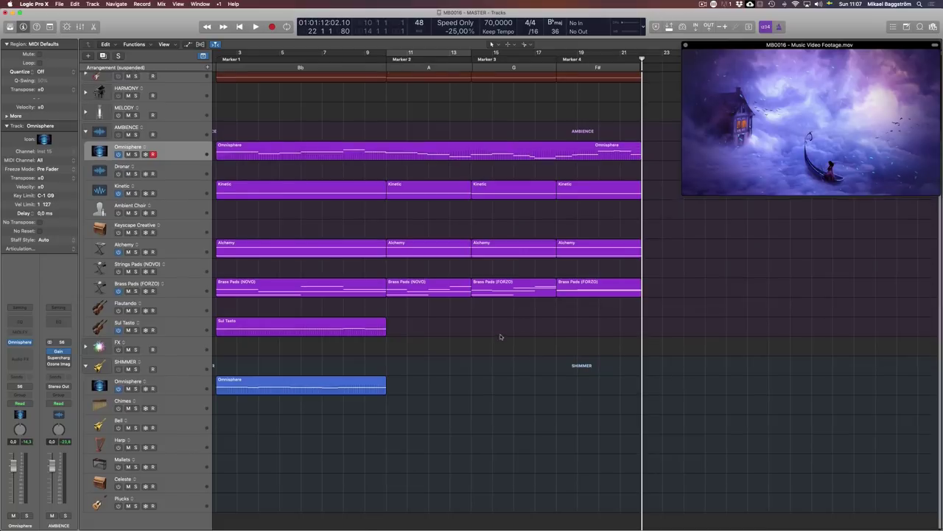
Examine the notes and Modulation curves of the SHIMMER Omnisphere and Sul Tasto regions in the Piano Roll.
scroll(479, 316, "up", 3)
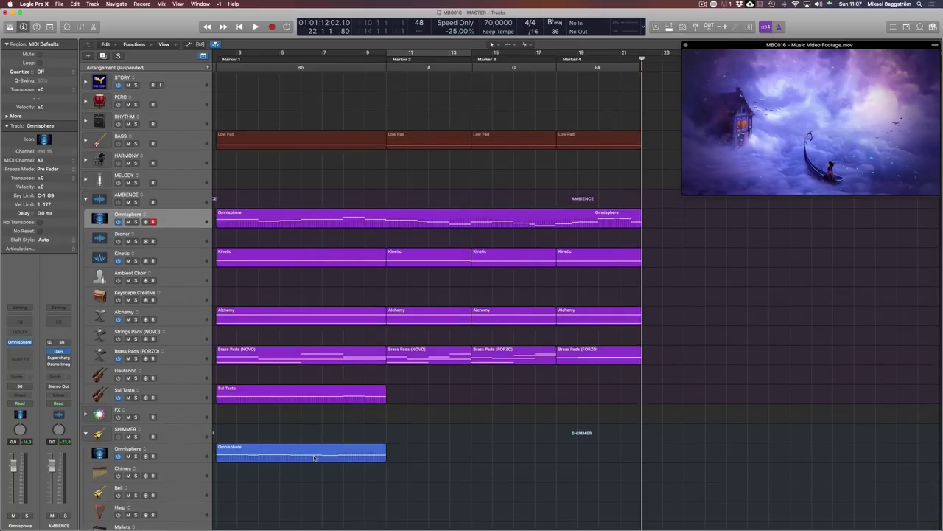
left_click(219, 459)
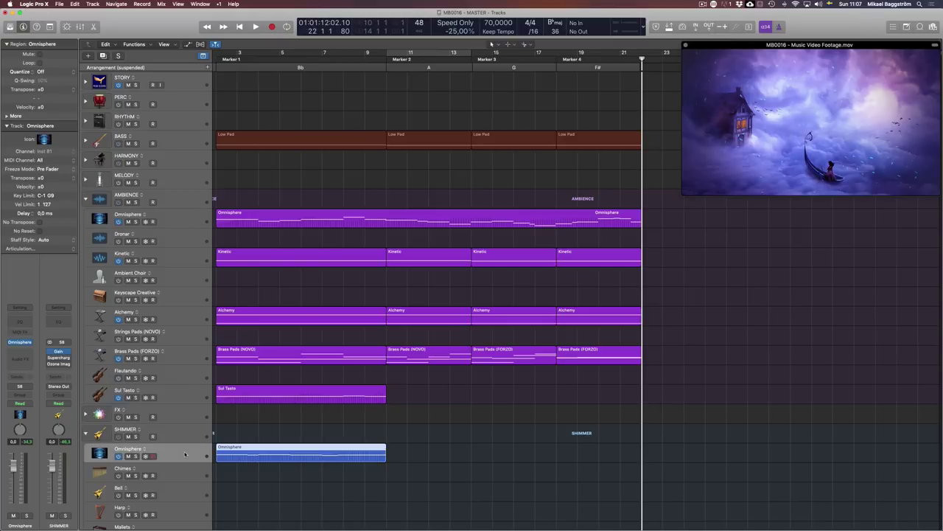
key("e")
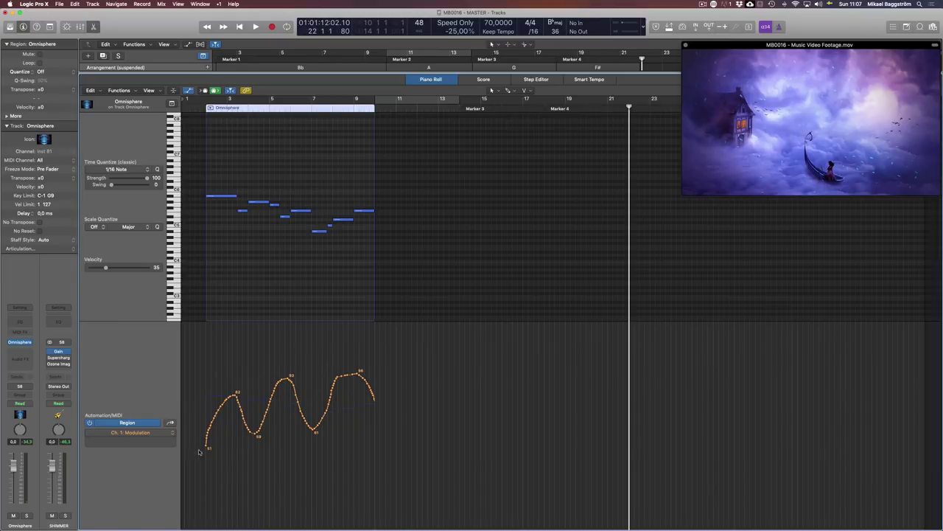
key("e")
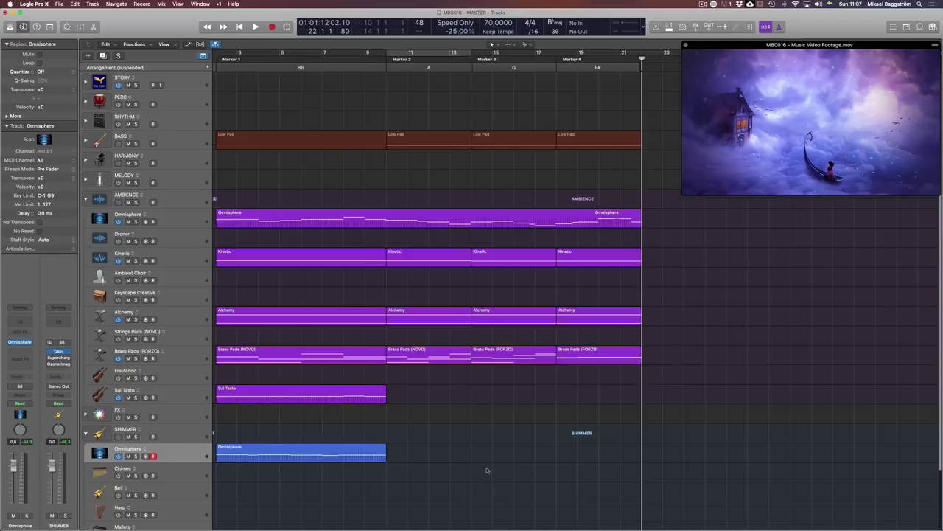
left_click(398, 68)
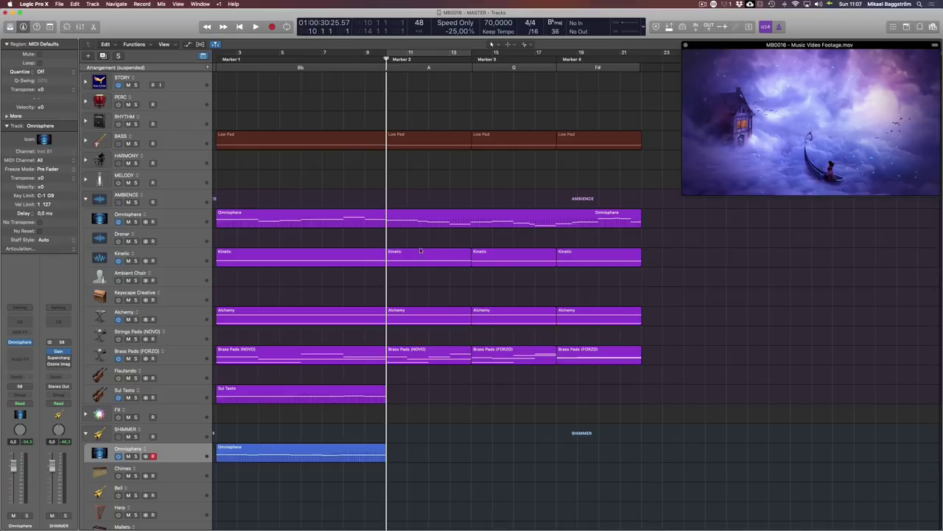
left_click(286, 398)
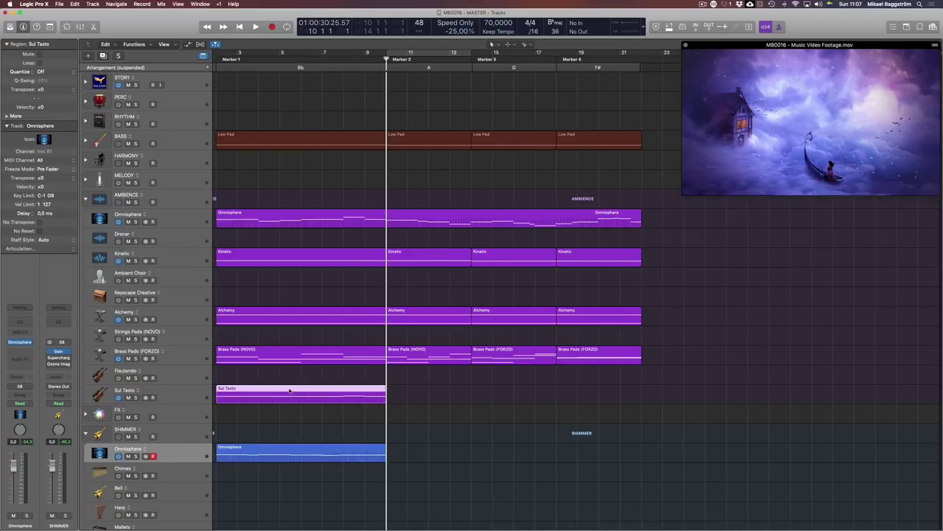
key("e")
left_click(259, 272)
key("e")
left_click_drag(351, 491, 319, 396)
key("e")
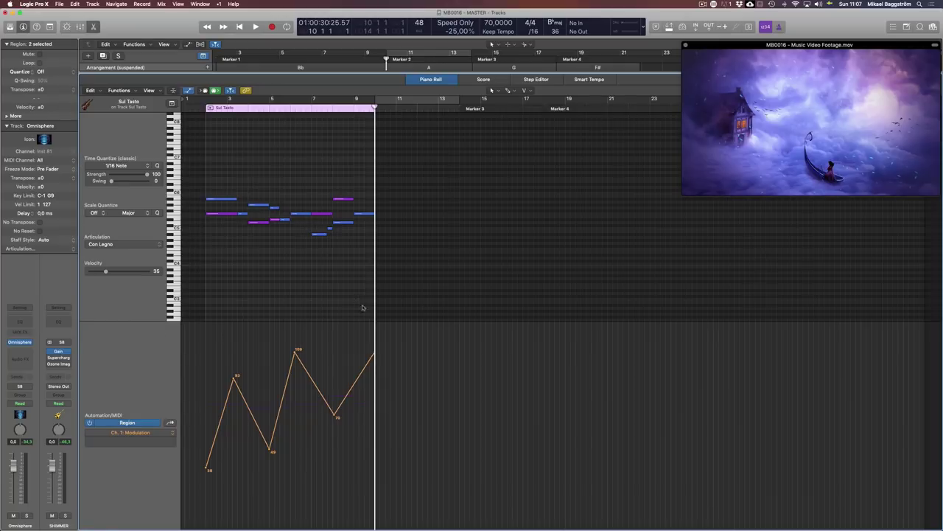
key("e")
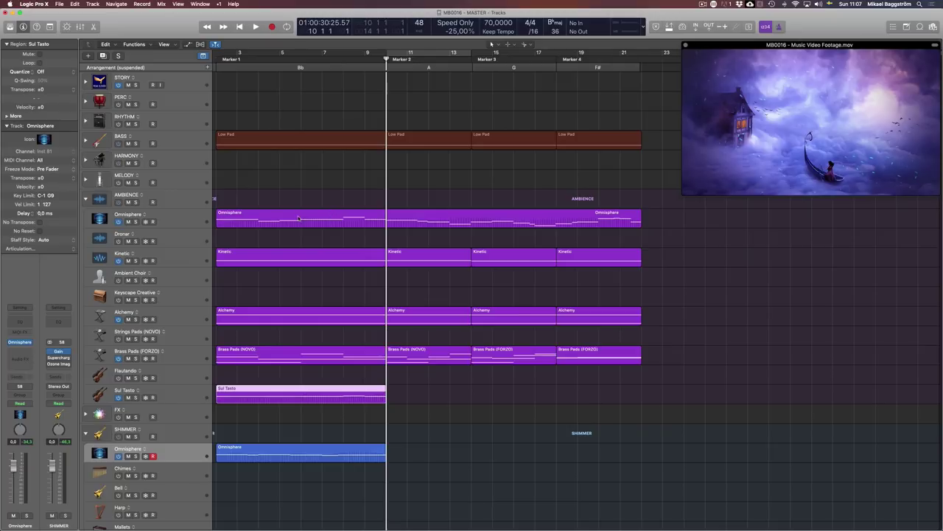
Delete the Sul Tasto region and place an alias of the AMBIENCE Omnisphere region on the Sul Tasto track at bar 2.
left_click(298, 217)
left_click(318, 246)
left_click(356, 400)
key("Delete")
left_click_drag(323, 219, 327, 396)
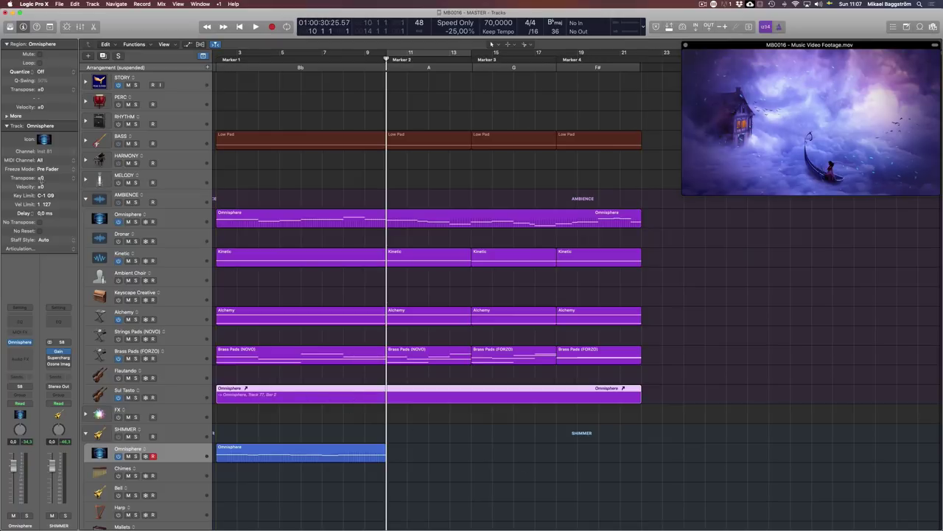
Set the region transpose of the alias on the Sul Tasto track to +12 semitones.
double_click(41, 179)
type("12")
key("Return")
left_click(364, 222)
left_click(305, 278)
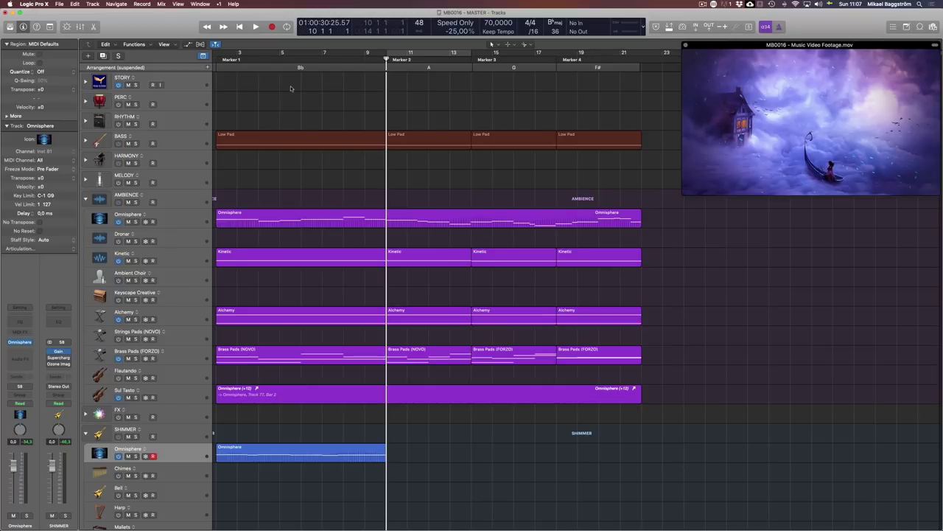
Solo the Sul Tasto track and listen to its transposed alias from the beginning and around bar 11.
key("Return")
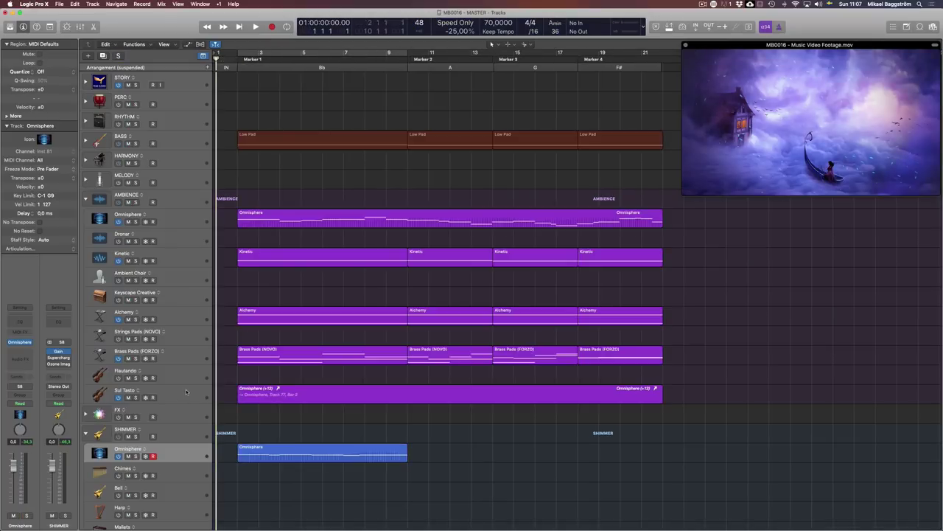
left_click(186, 391)
key("s")
key("space")
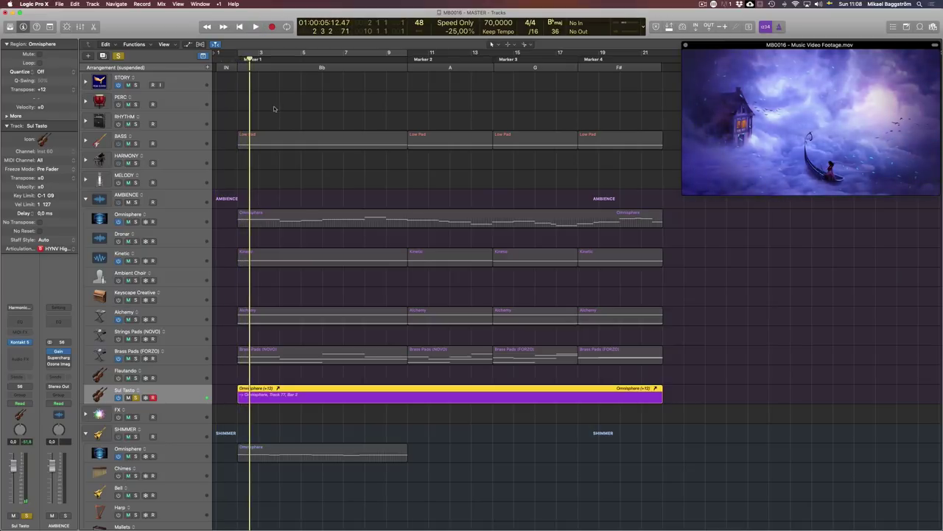
key("alt+period")
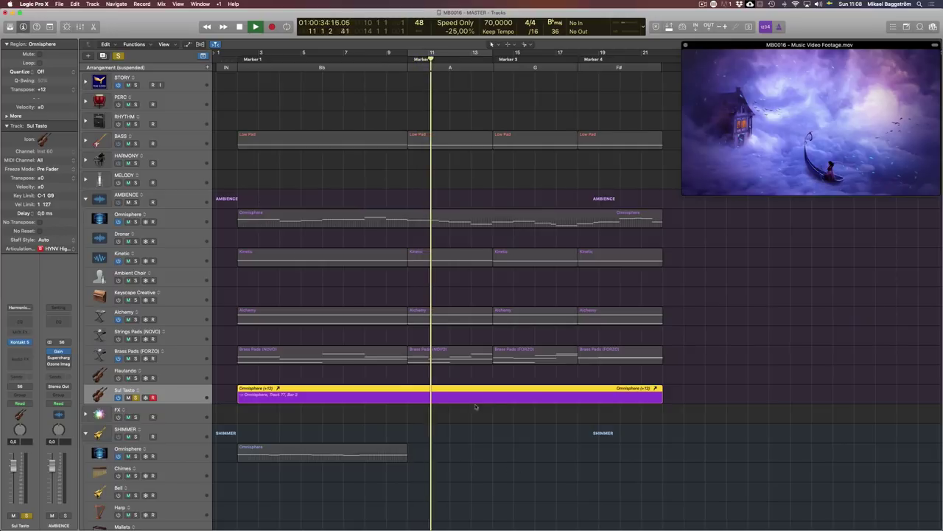
key("space")
left_click(449, 409)
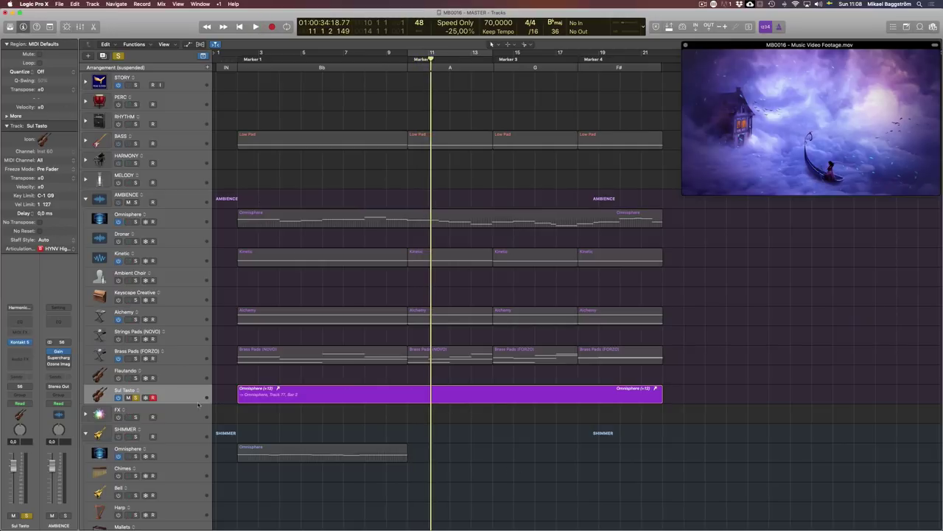
Set the region transpose of the Sul Tasto alias to 0 and audition it from the A section.
left_click(198, 402)
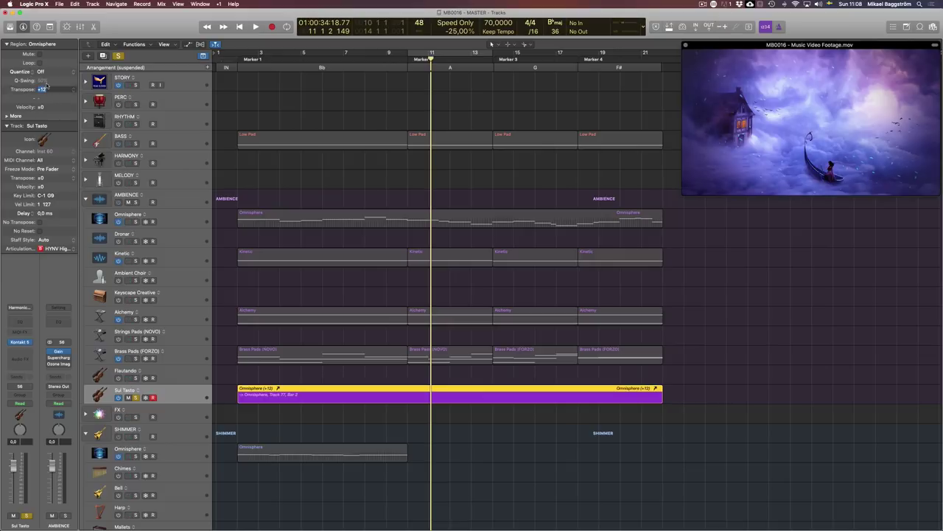
type("0")
key("Return")
left_click(417, 67)
key("space")
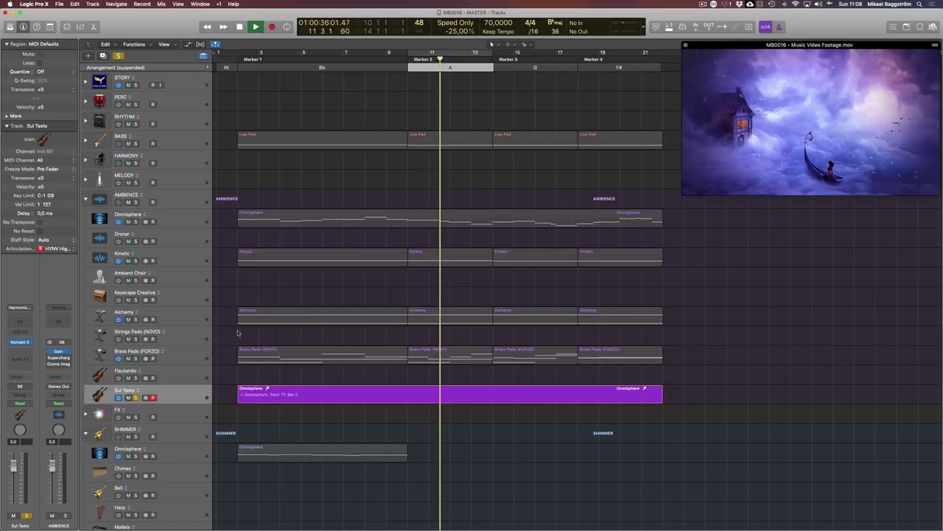
key("space")
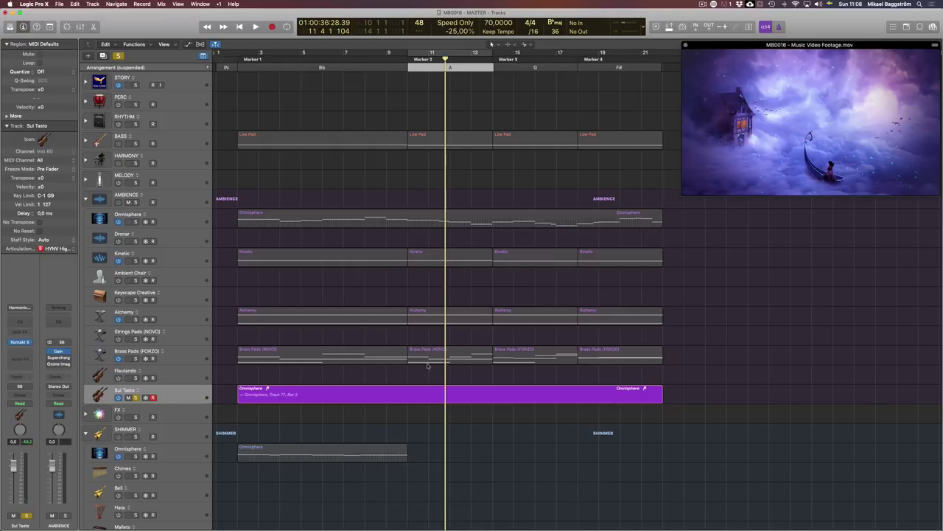
Rename the alias region on the Sul Tasto track as Sul Tasto and play it back from bar 2.
left_click(435, 398)
key("space")
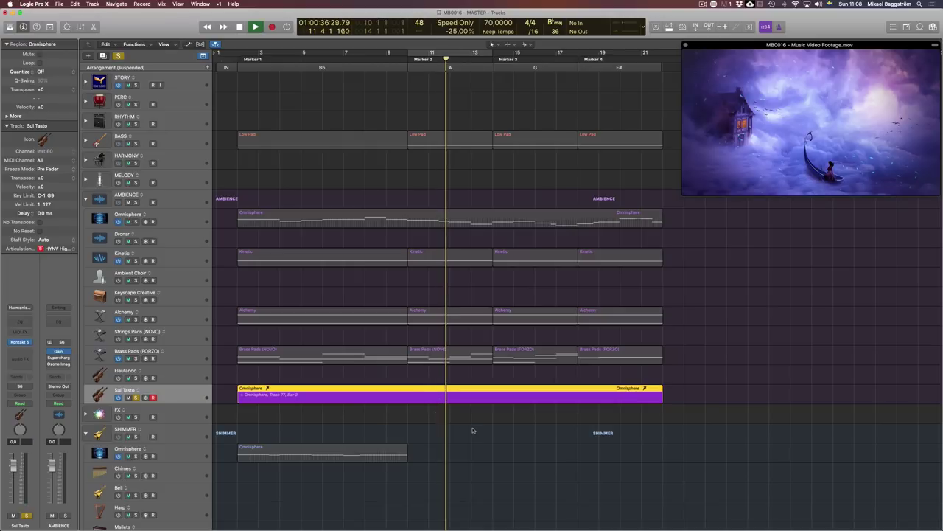
key("space")
key("Return")
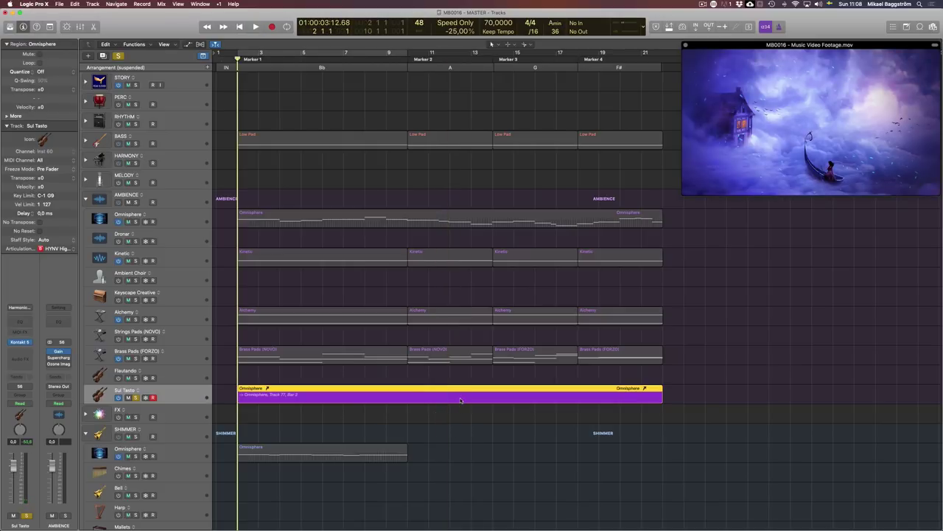
key("space")
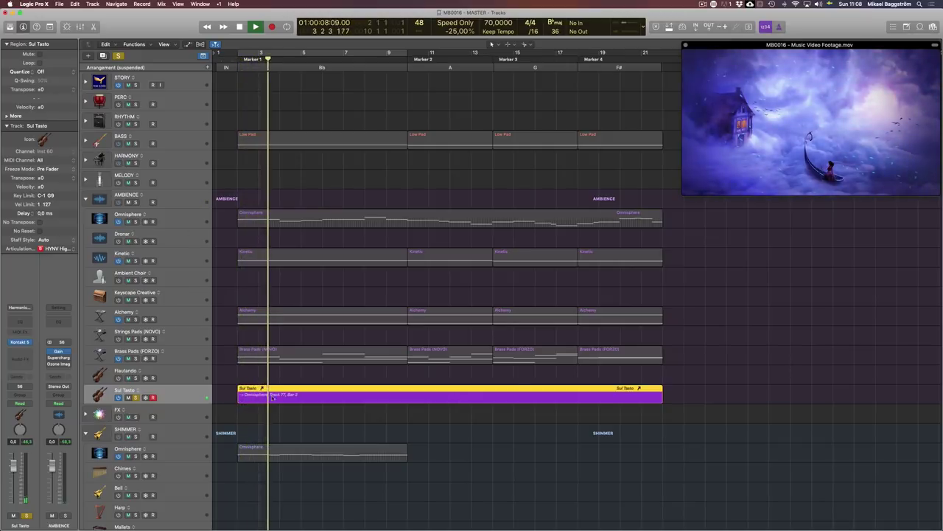
left_click(473, 451)
key("space")
Look through the pitch range of the Sul Tasto track in the Piano Roll and return to its region.
key("p")
key("p")
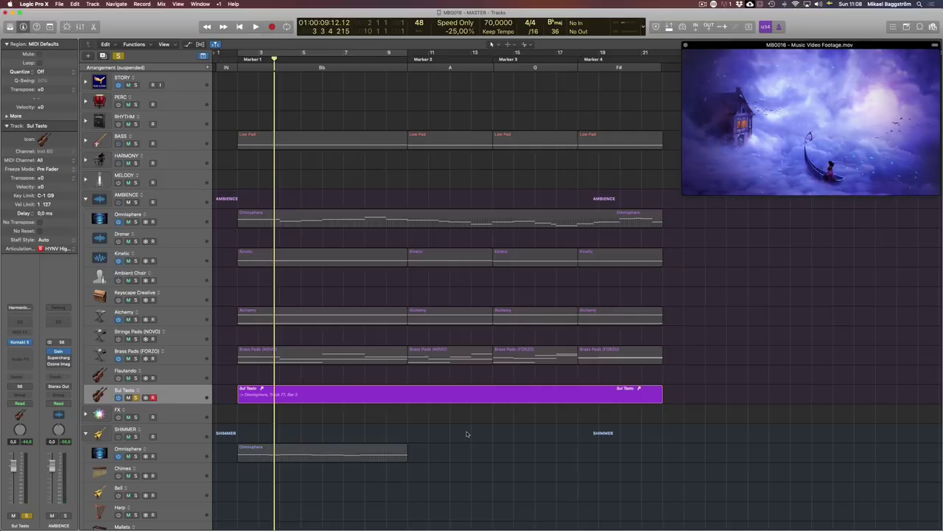
key("p")
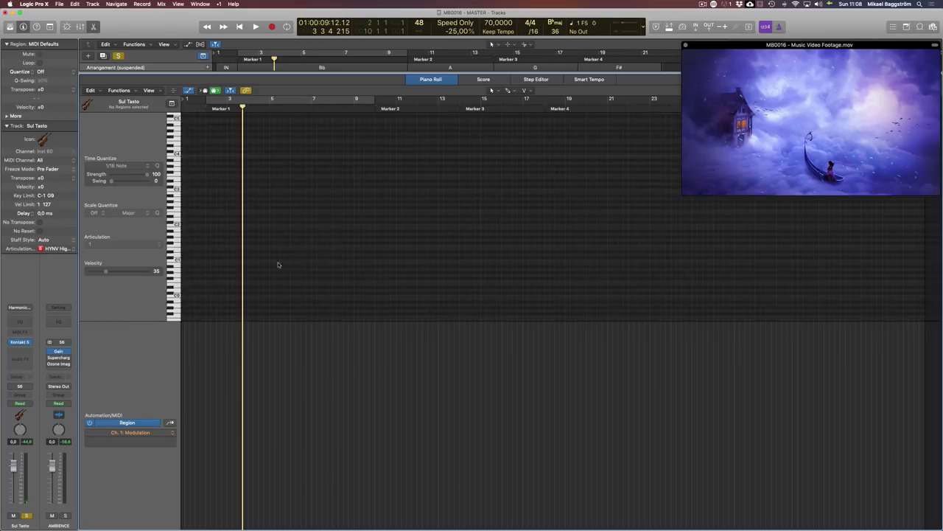
scroll(279, 266, "up", 5)
scroll(281, 270, "down", 3)
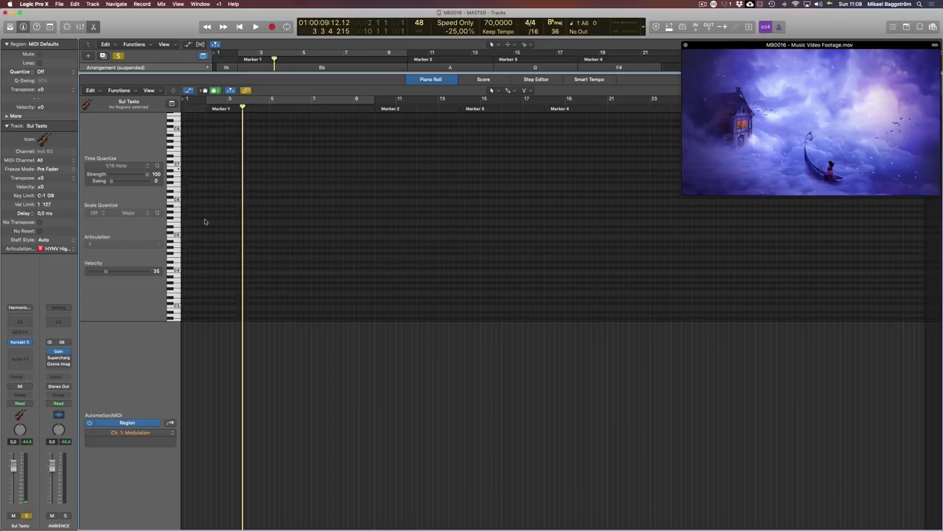
key("p")
left_click(424, 401)
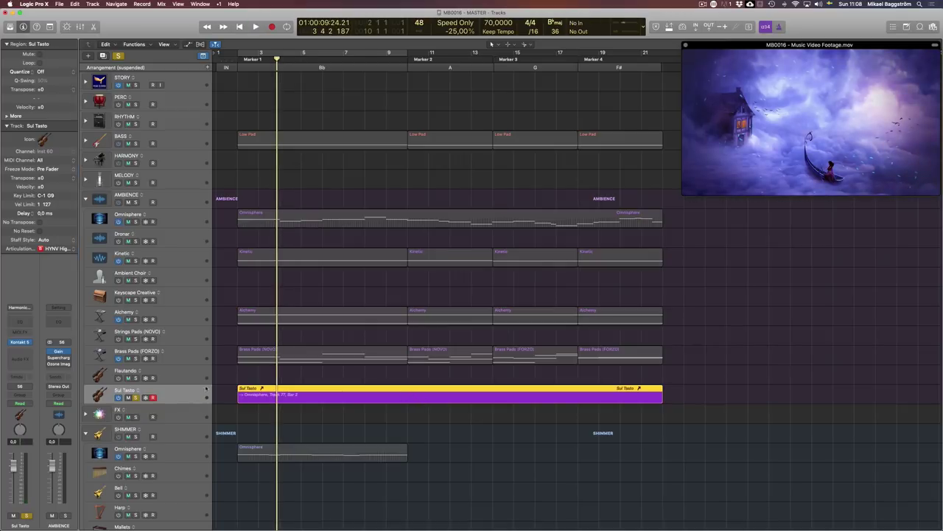
Unsolo the Sul Tasto track and play the alias together with all layers from bar 2.
left_click(135, 397)
key("shift+space")
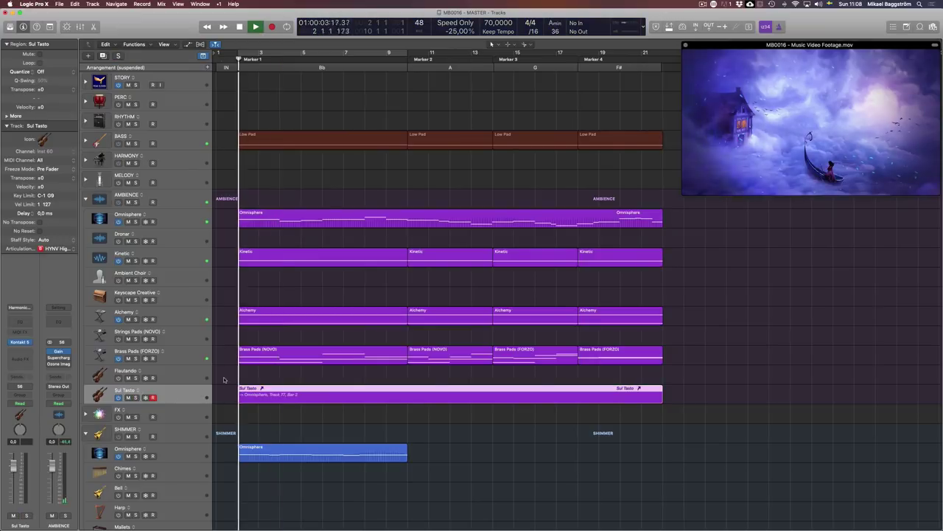
left_click(391, 430)
key("space")
Try to record a continuation of the SHIMMER Omnisphere part from bar 10, discard the take and move the playhead back before bar 10.
left_click(260, 452)
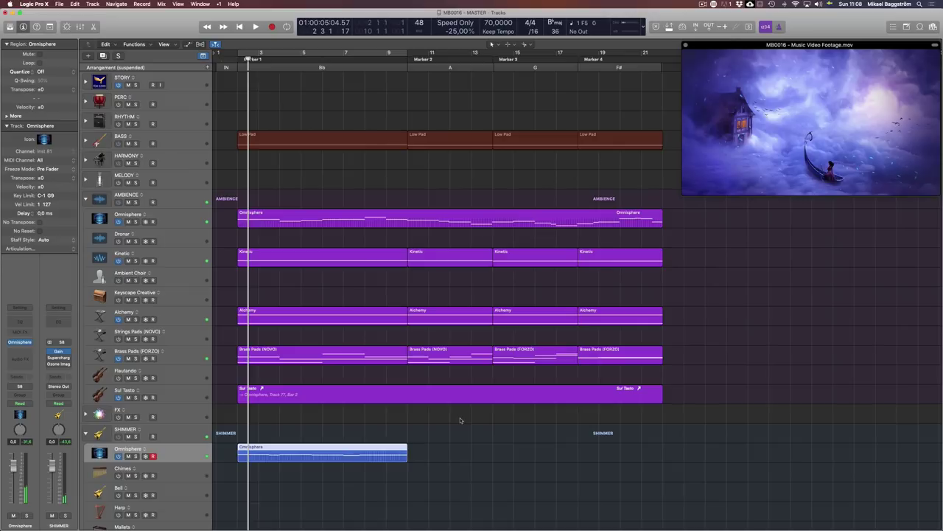
left_click(423, 65)
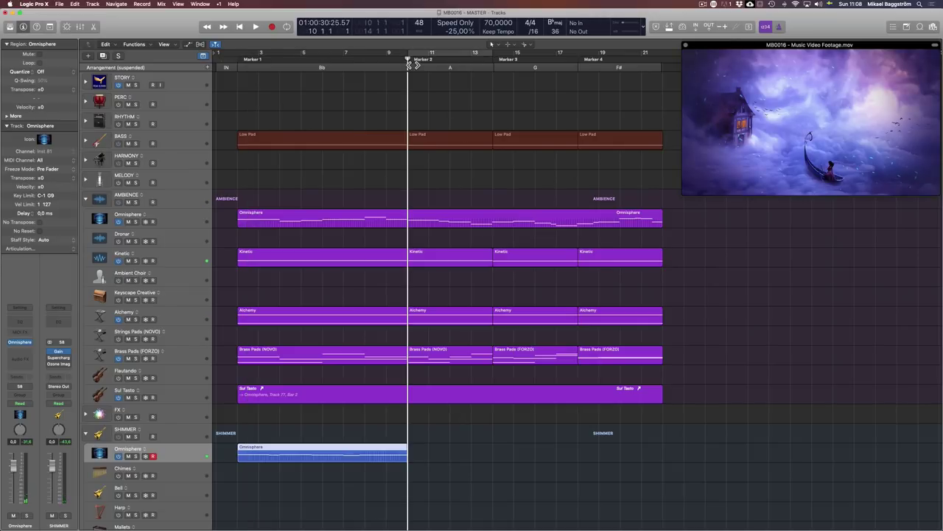
key("r")
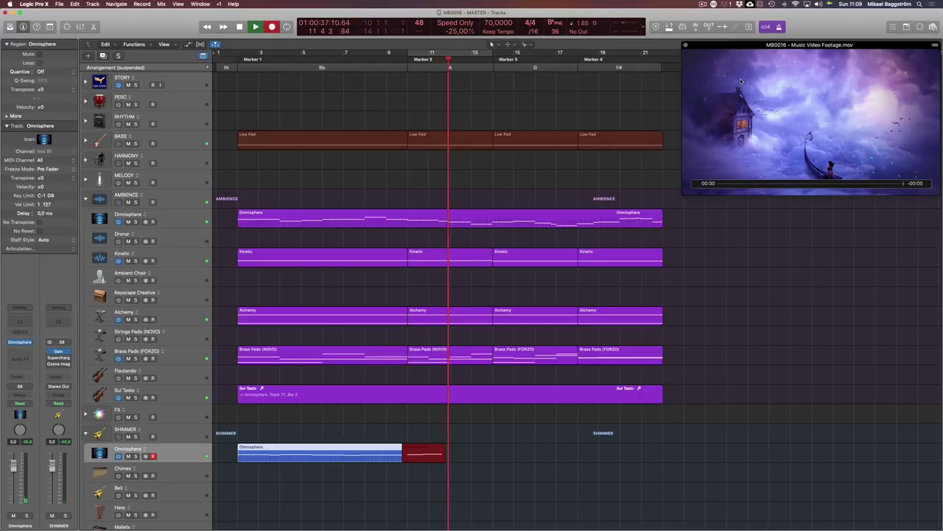
key("space")
key("Delete")
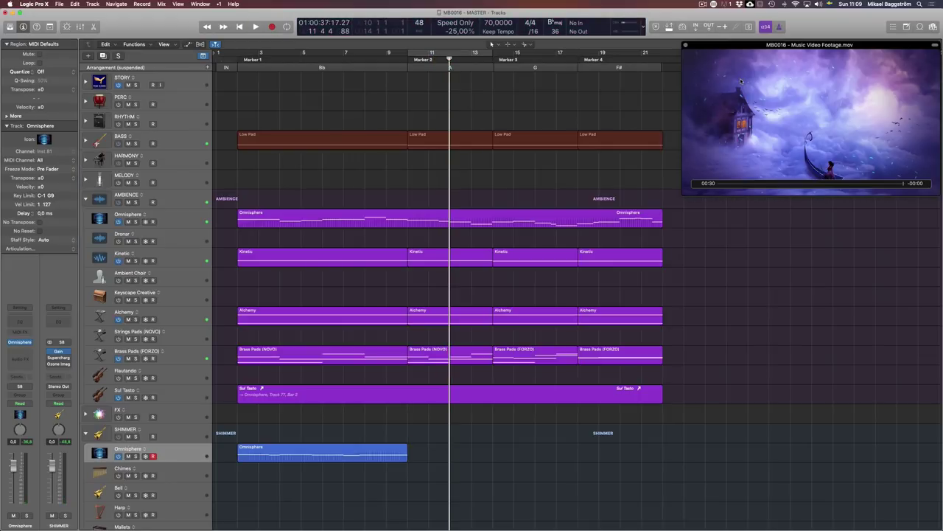
key("alt+comma")
key("comma")
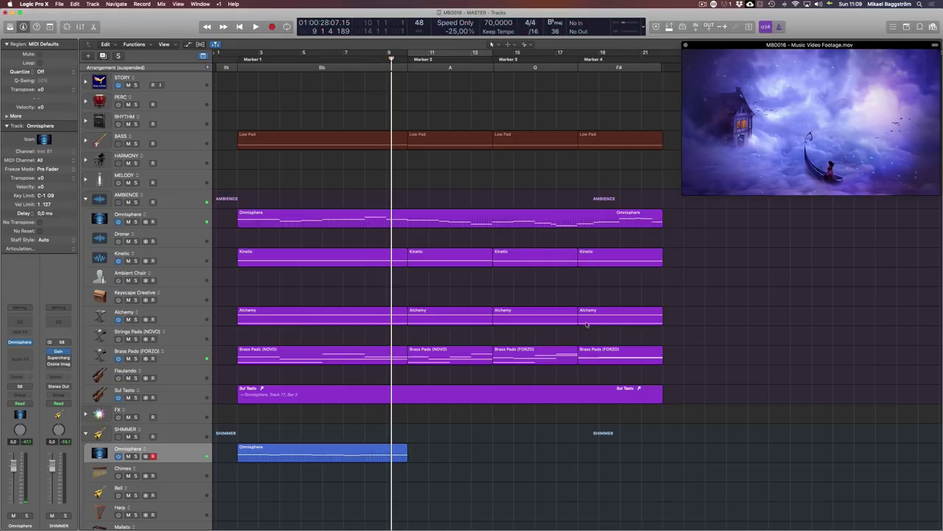
Turn the Brass Pads (FORZO) track off and back on to reset its instrument.
left_click(168, 362)
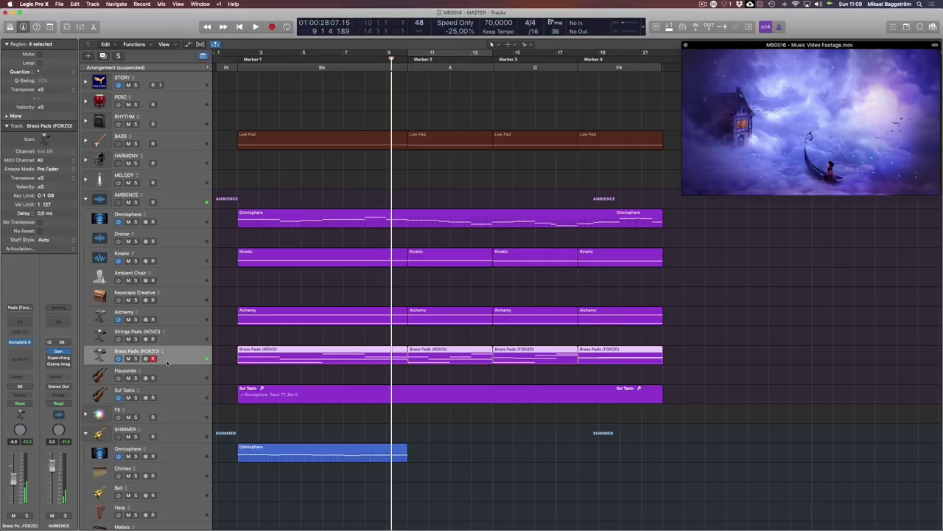
key("space")
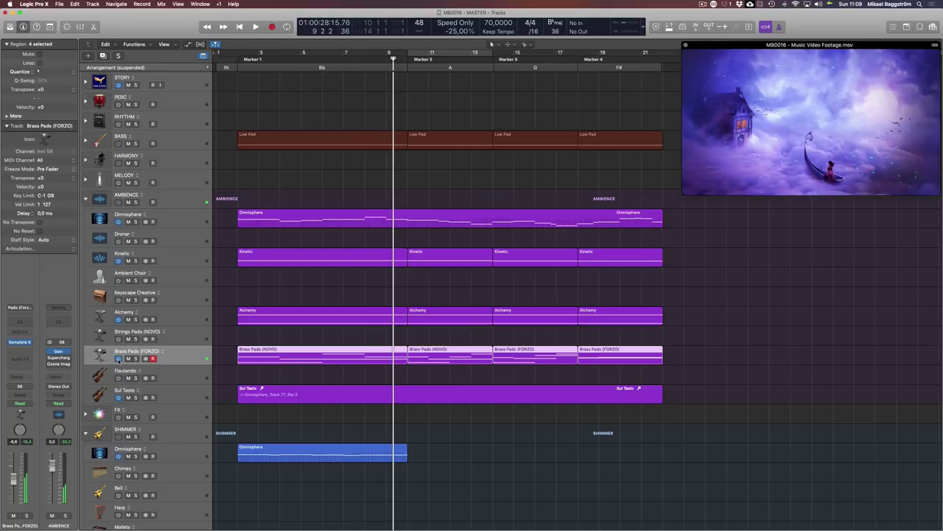
left_click(118, 358)
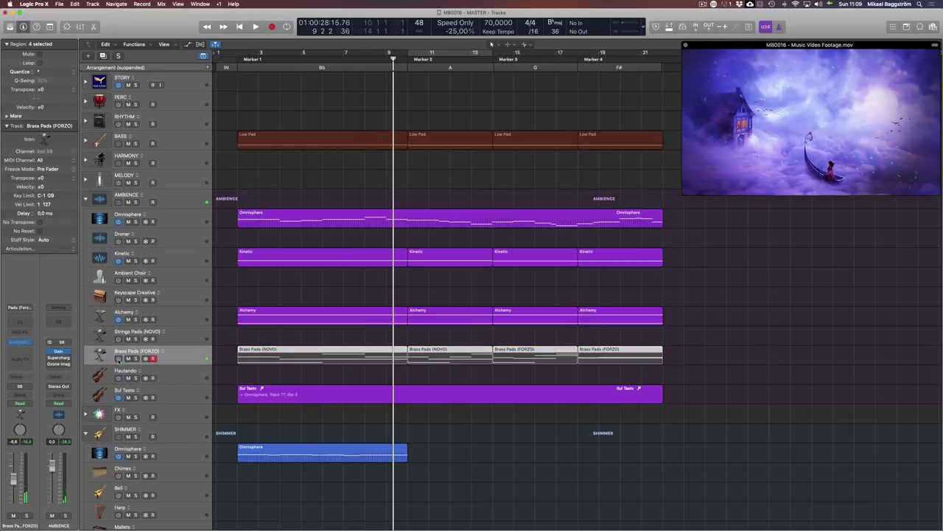
left_click(118, 358)
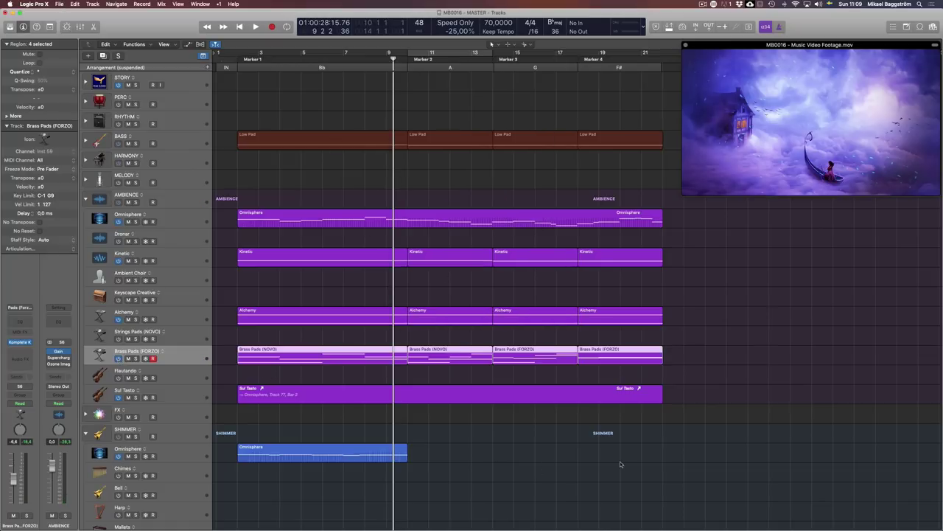
left_click(536, 475)
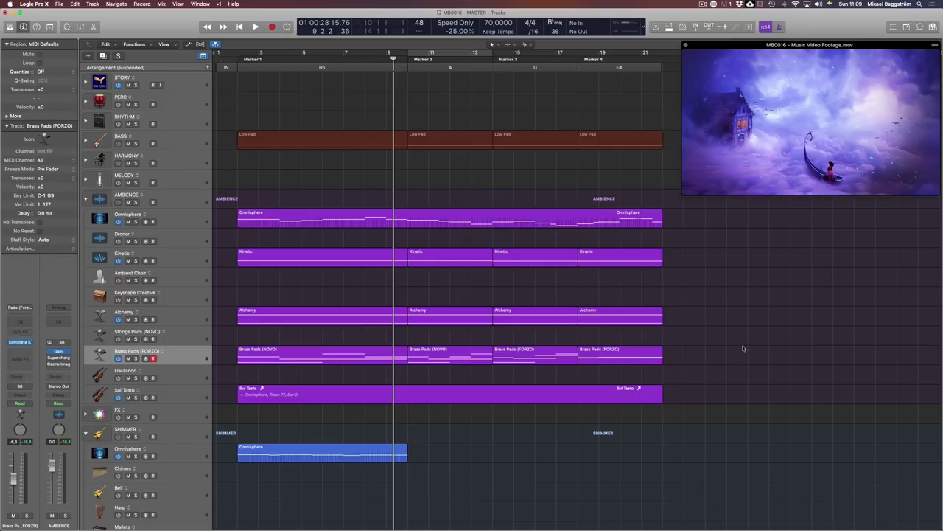
Examine the notes and velocities of the Brass Pads (FORZO) track's regions in the Piano Roll, including the first region alone.
left_click_drag(743, 348, 316, 365)
key("p")
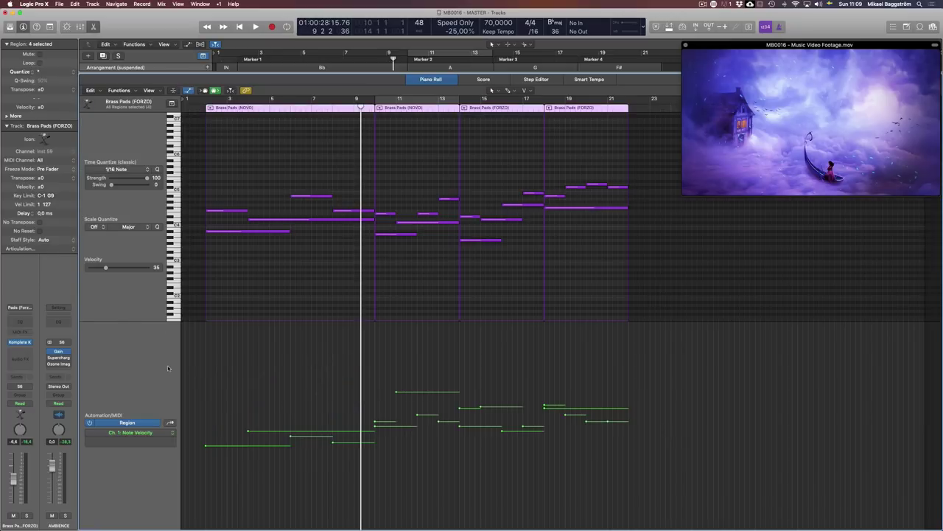
key("p")
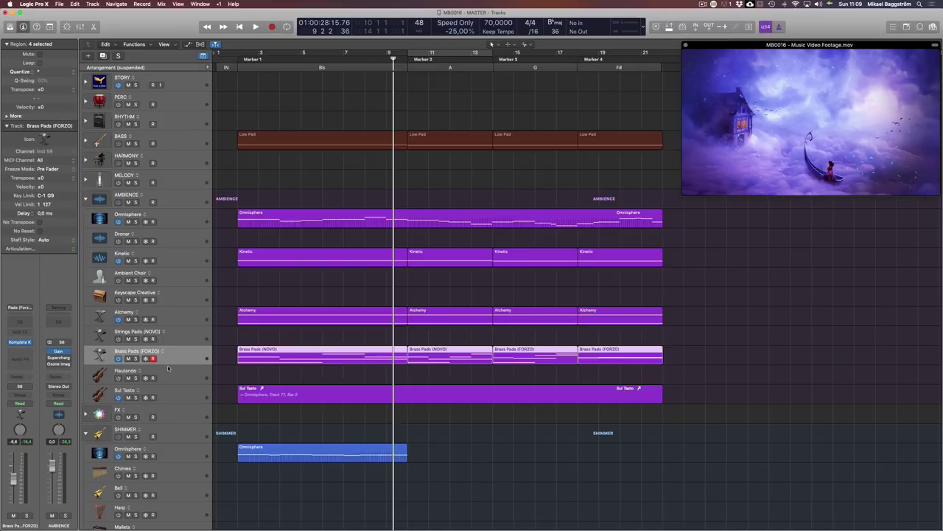
left_click(668, 413)
key("p")
key("p")
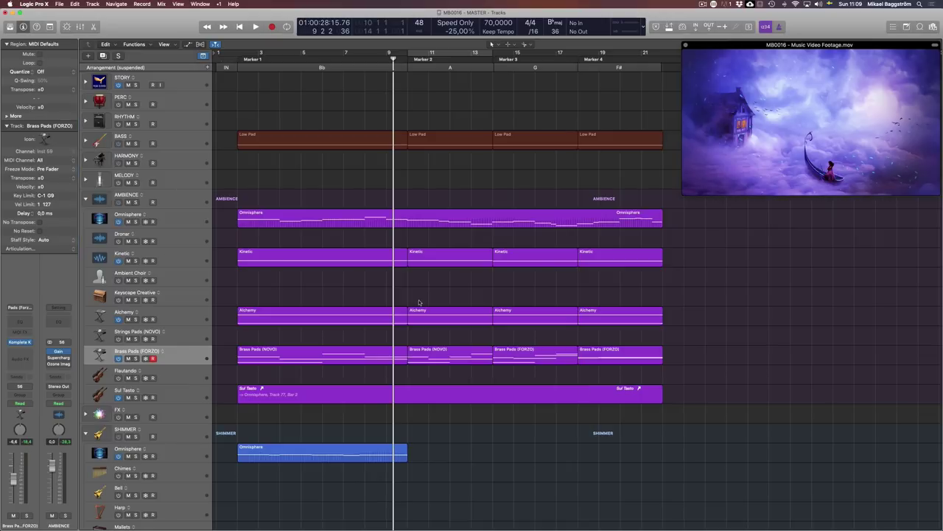
left_click(360, 367)
key("p")
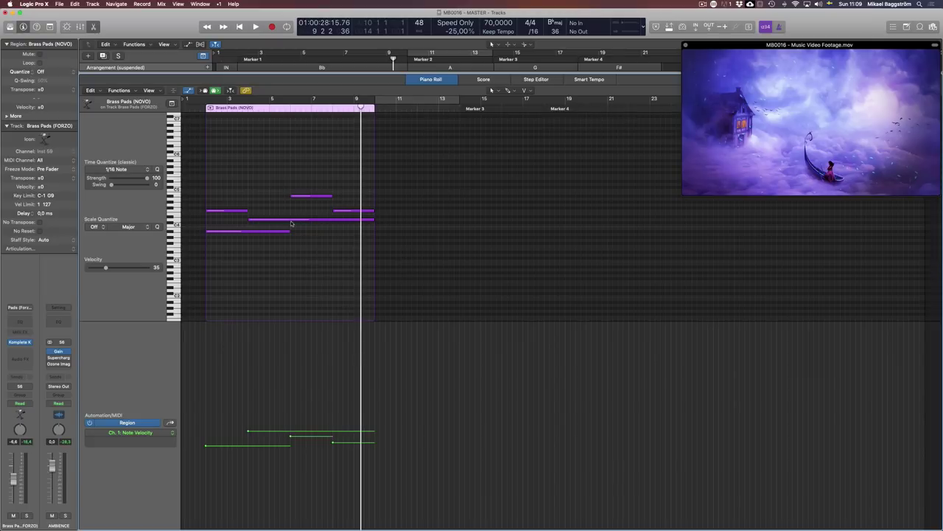
key("p")
left_click(551, 403)
Retry recording the SHIMMER Omnisphere continuation from just before bar 10 and discard the misplaced takes.
left_click(192, 451)
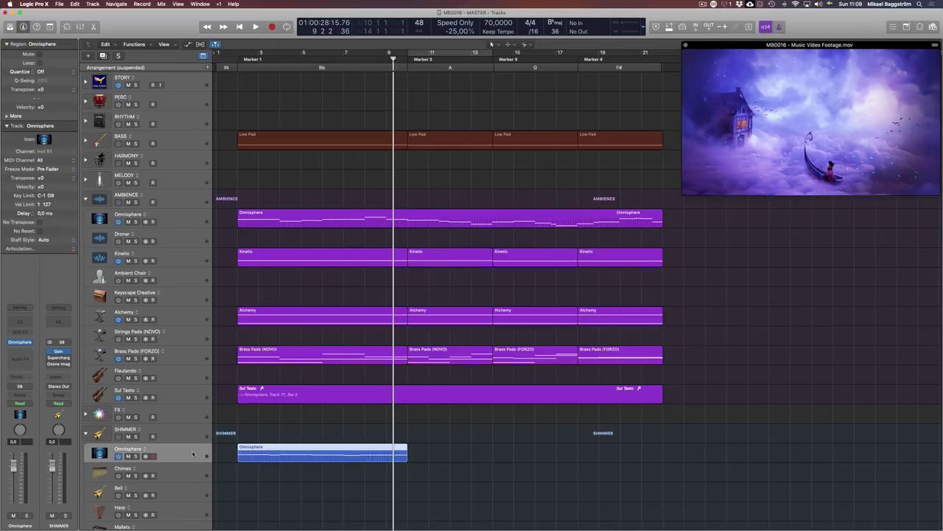
key(".")
key("r")
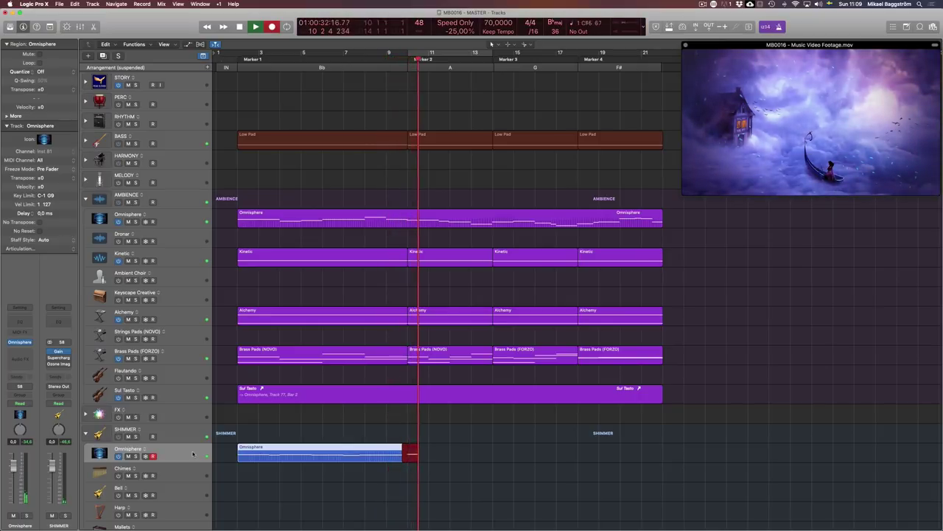
key("super+z")
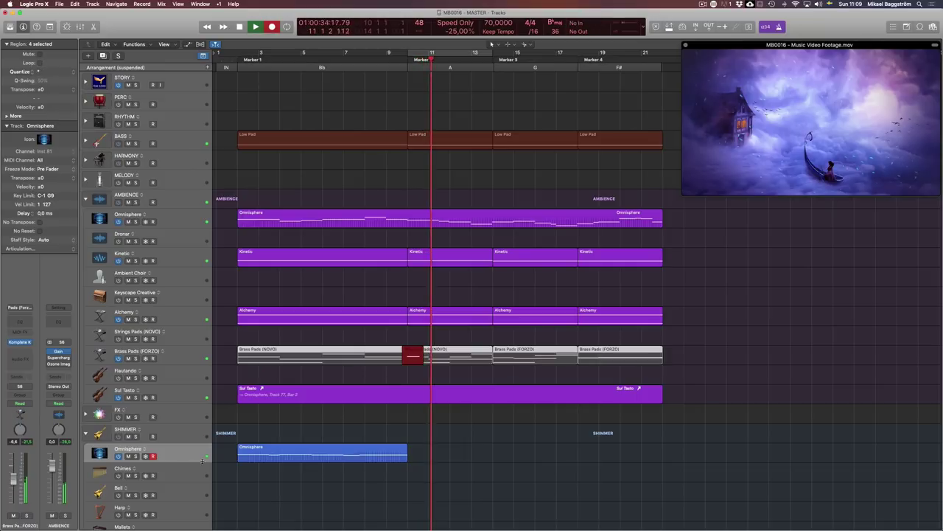
key("super+period")
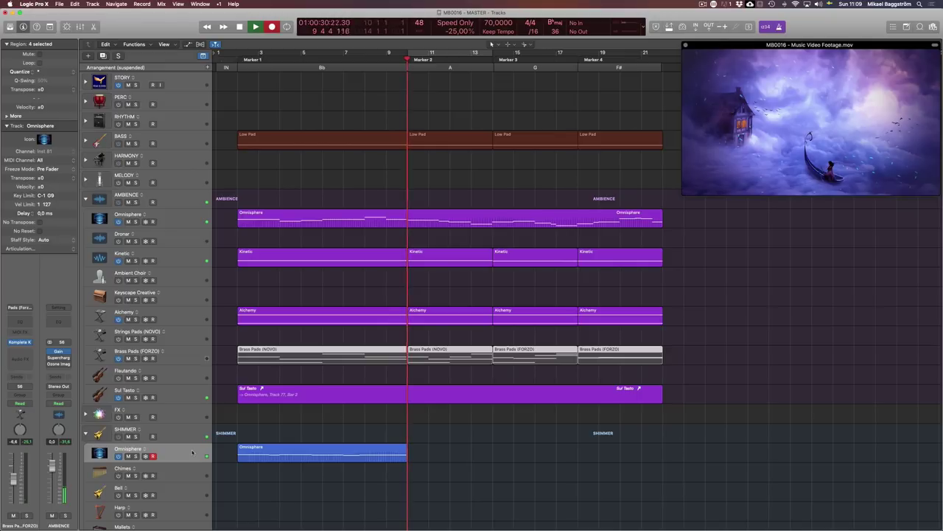
key("space")
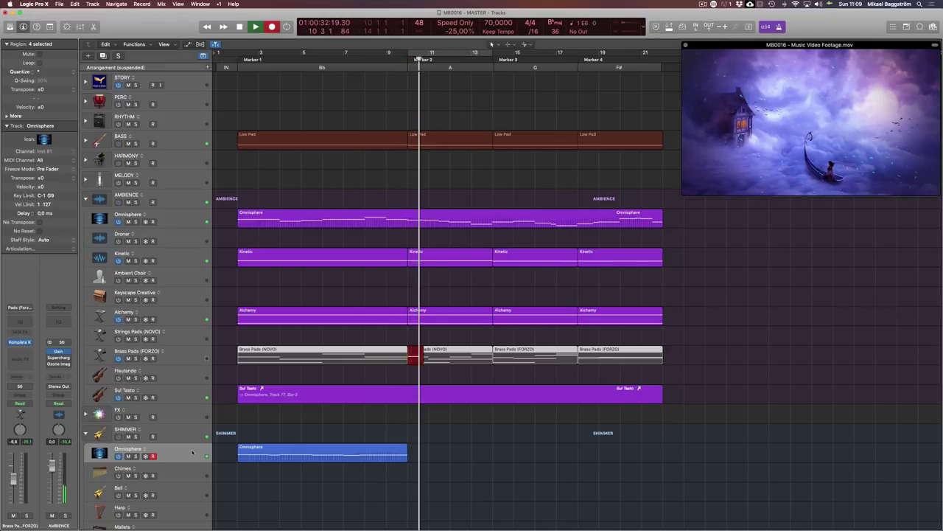
Turn off the Brass Pads (FORZO) track and record the SHIMMER Omnisphere continuation from bar 10 through the end of the F# section.
left_click(179, 454)
left_click(197, 454)
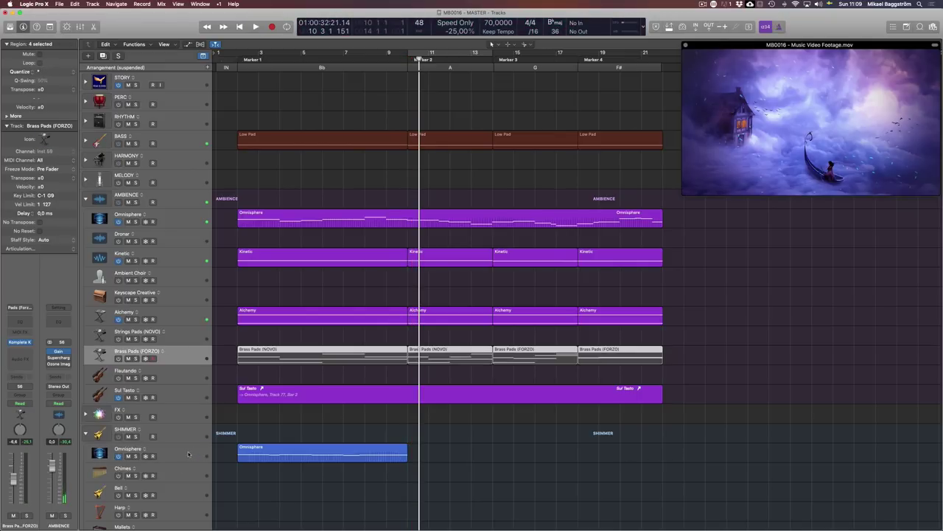
key("r")
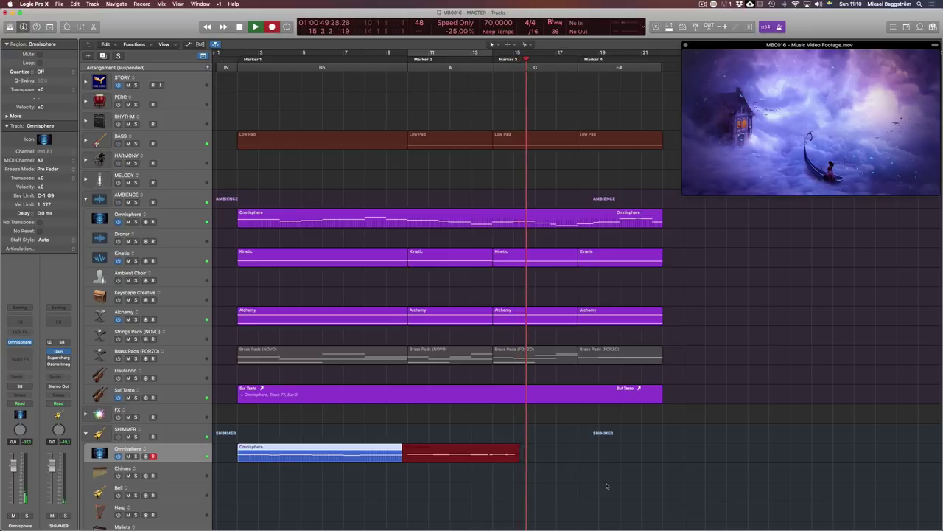
key("shift+r")
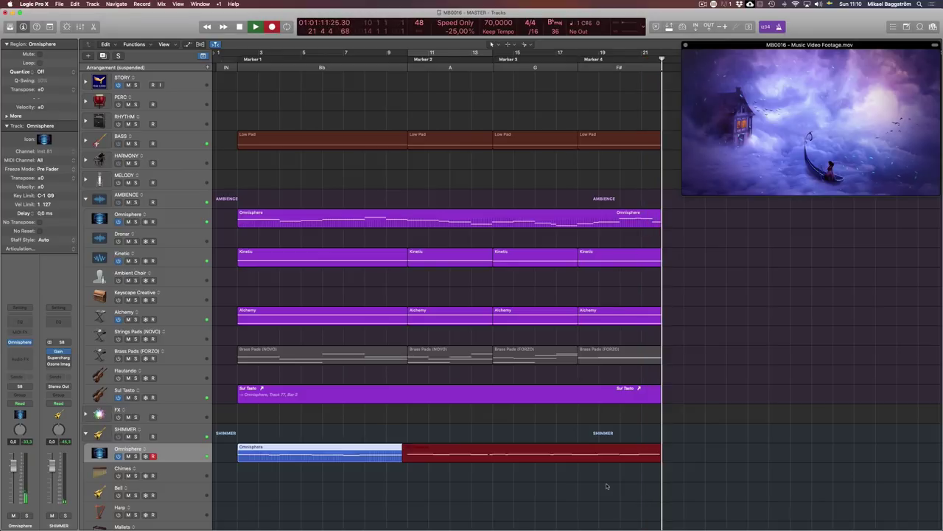
key("space")
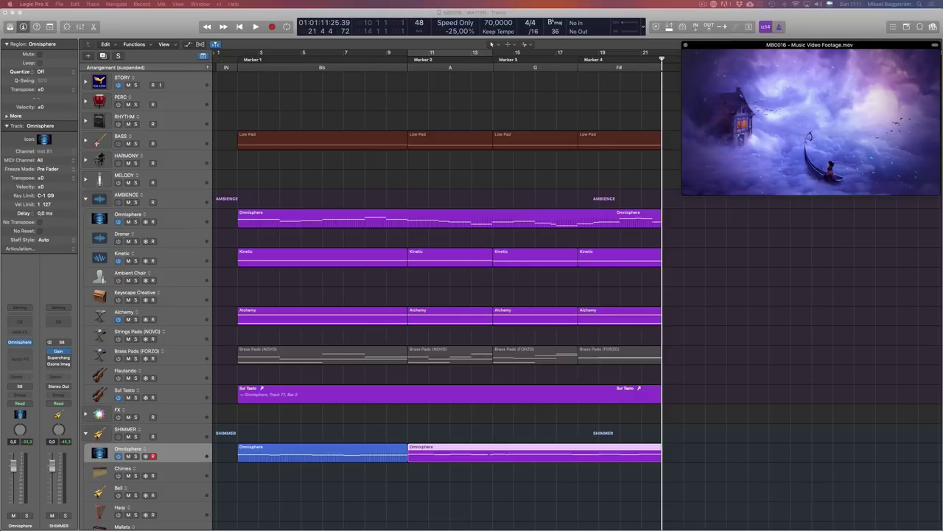
Select both SHIMMER Omnisphere regions and give them the same purple colour.
left_click(859, 316)
left_click_drag(449, 480, 366, 444)
key("alt+shift+c")
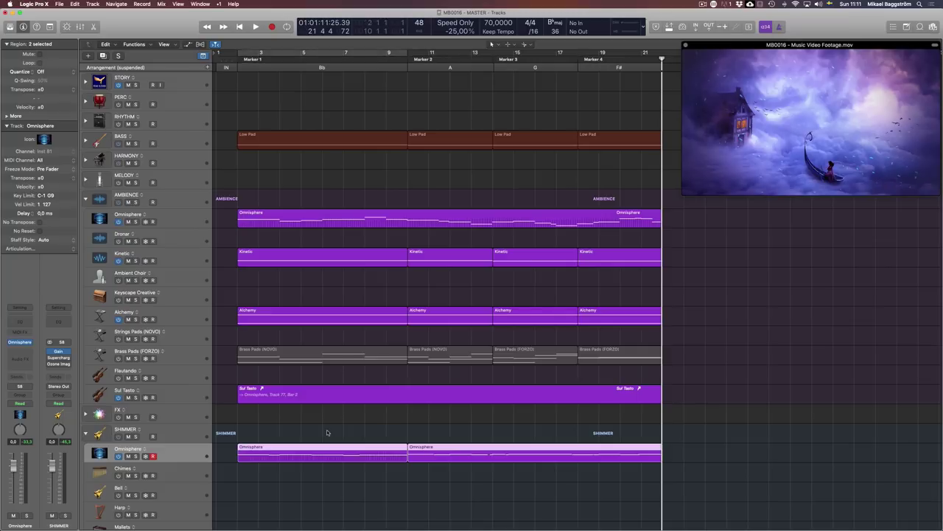
Briefly play the new SHIMMER take from bar 10 and turn the Brass Pads (FORZO) track back on.
key("2")
key("space")
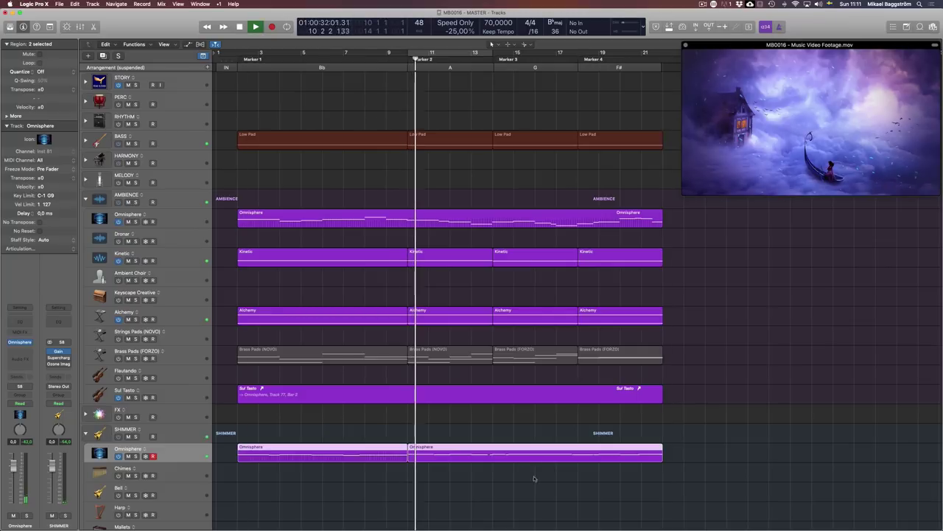
key("space")
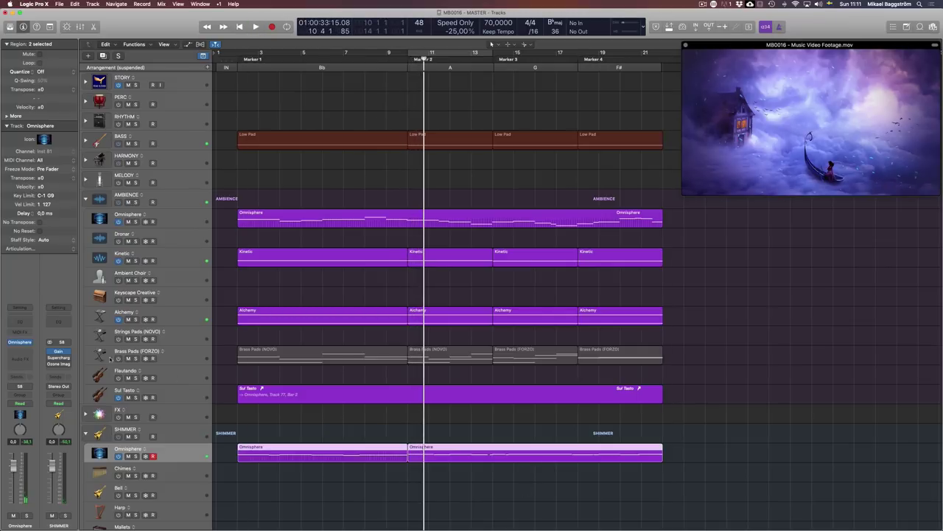
left_click(118, 358)
key("alt+comma")
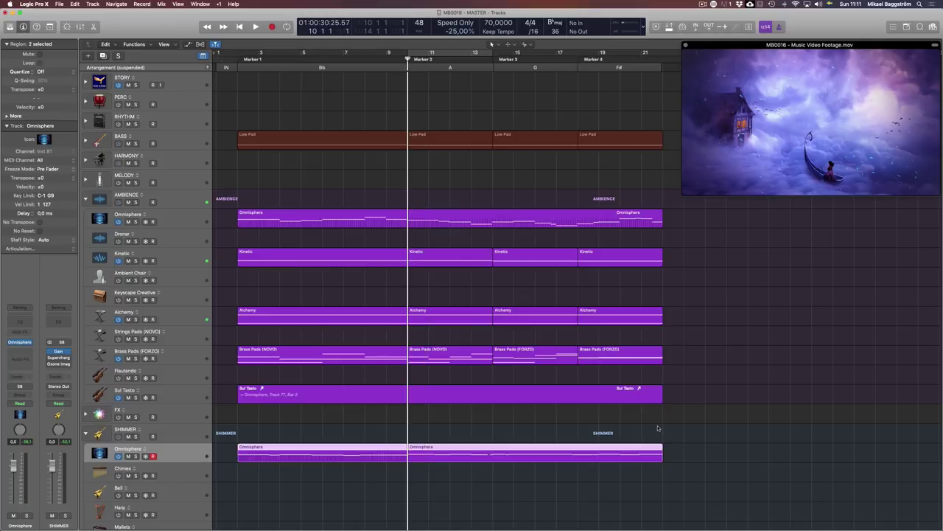
Play all ambience and shimmer layers together from bar 10 to the end of the F# section.
key("space")
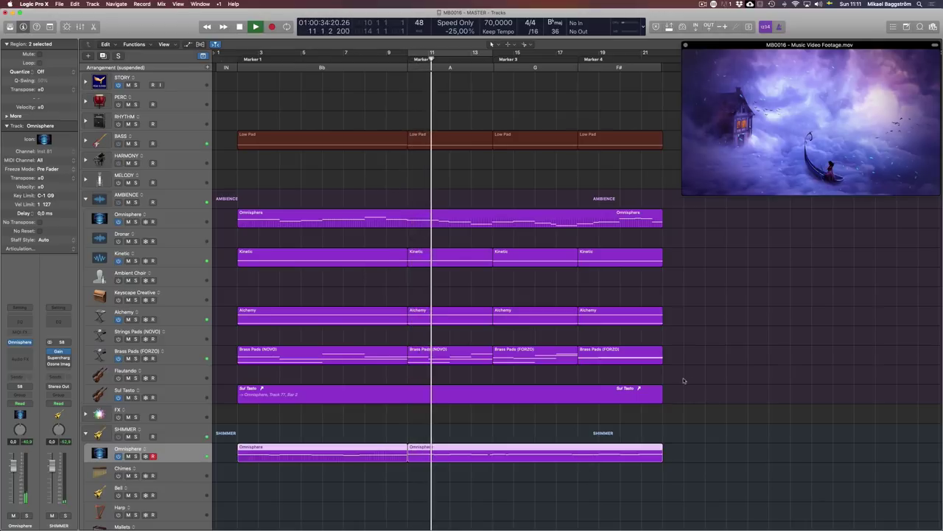
left_click(765, 460)
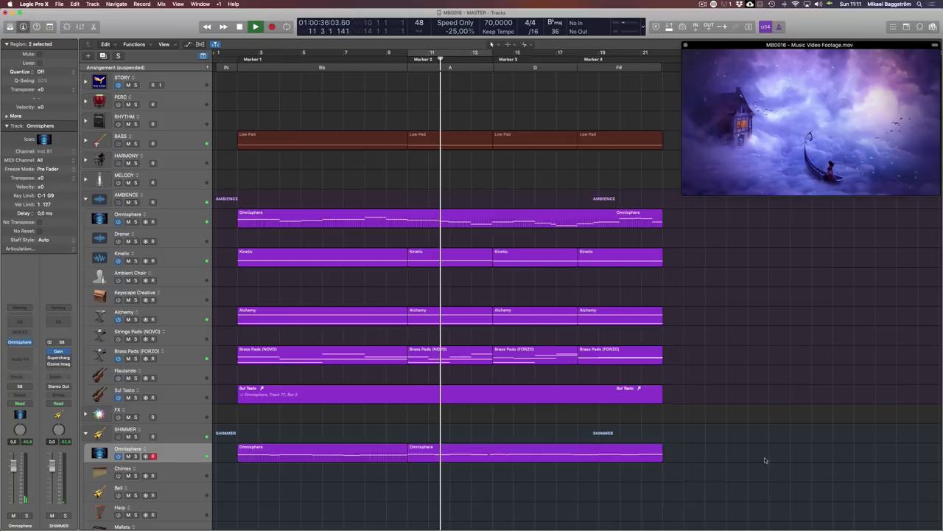
left_click(506, 452)
key("space")
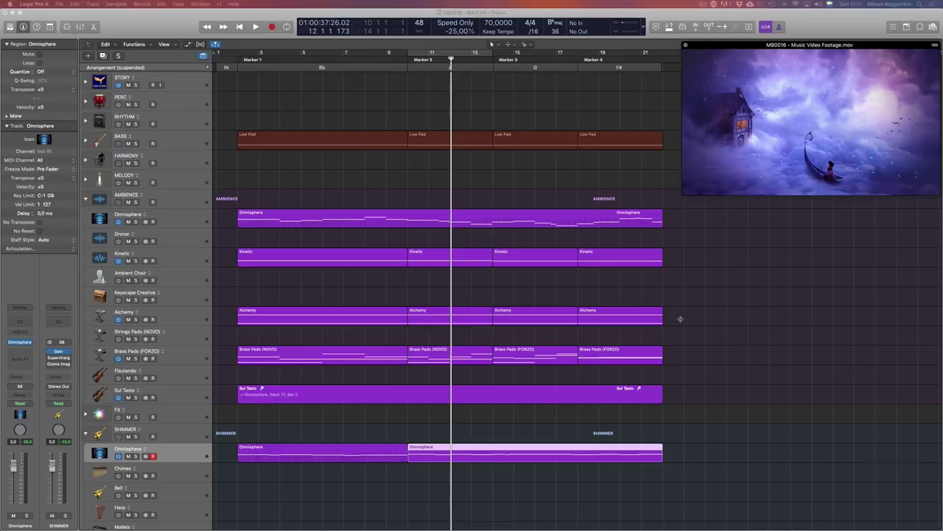
left_click(760, 324)
key("space")
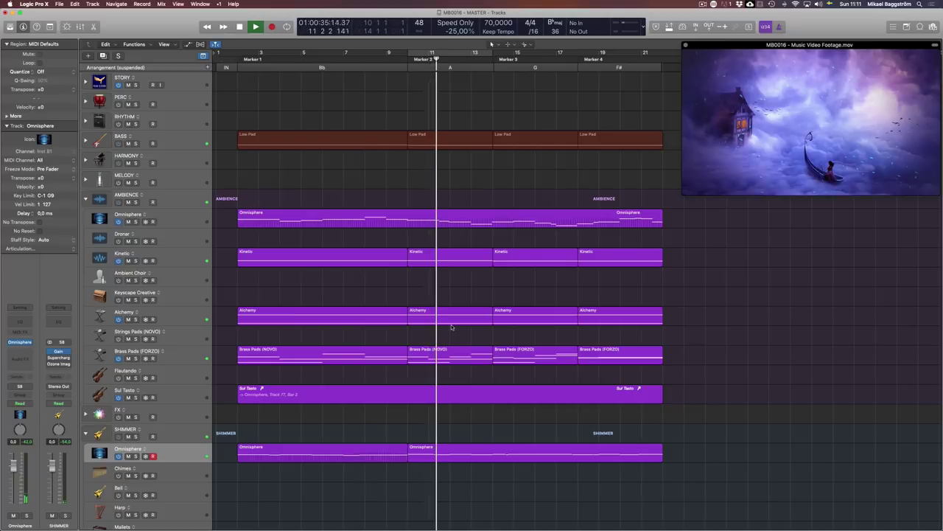
left_click(535, 457)
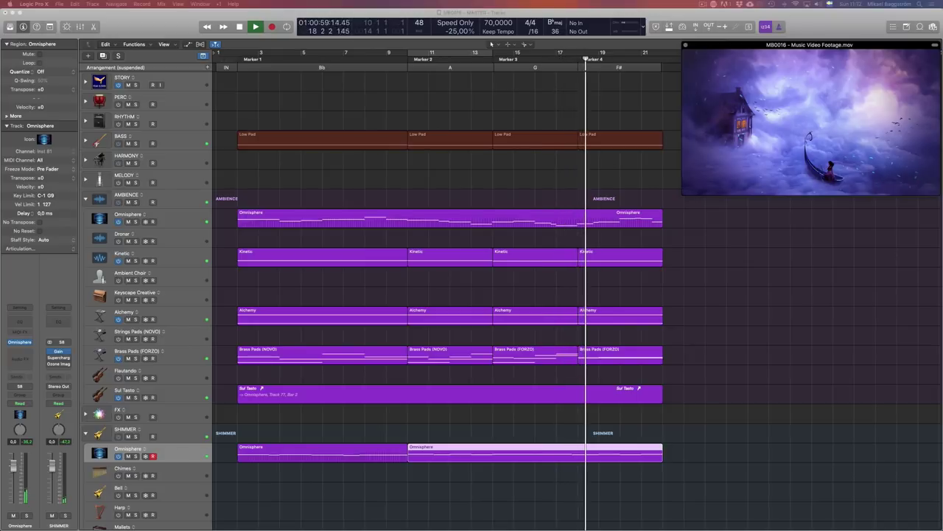
left_click(821, 375)
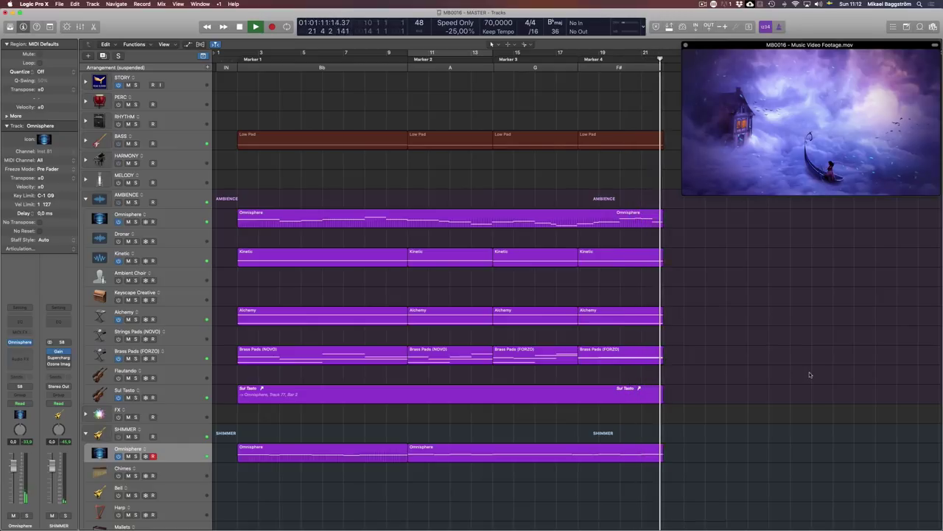
key("space")
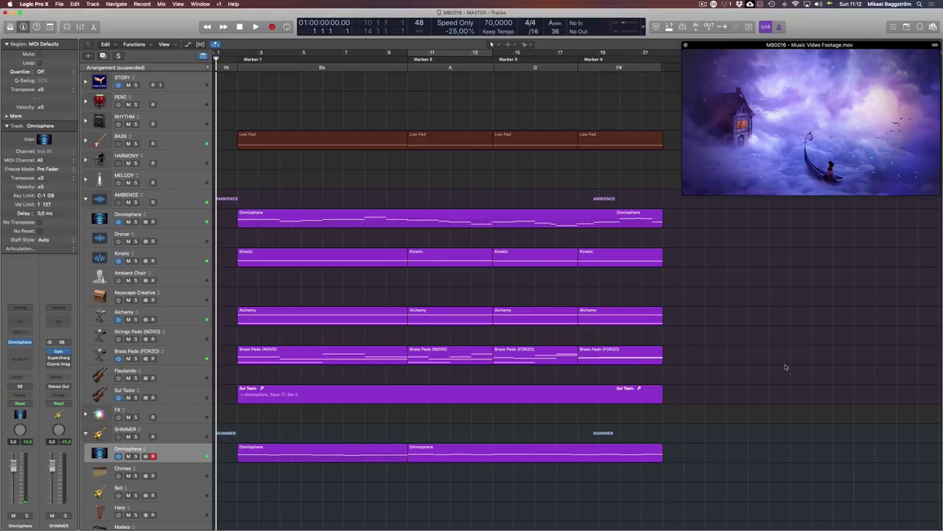
Inspect the end of the arrangement at bar 22 with the floating movie window closed, and restore the full view and movie window.
left_click(665, 61)
scroll(656, 83, "right", 2)
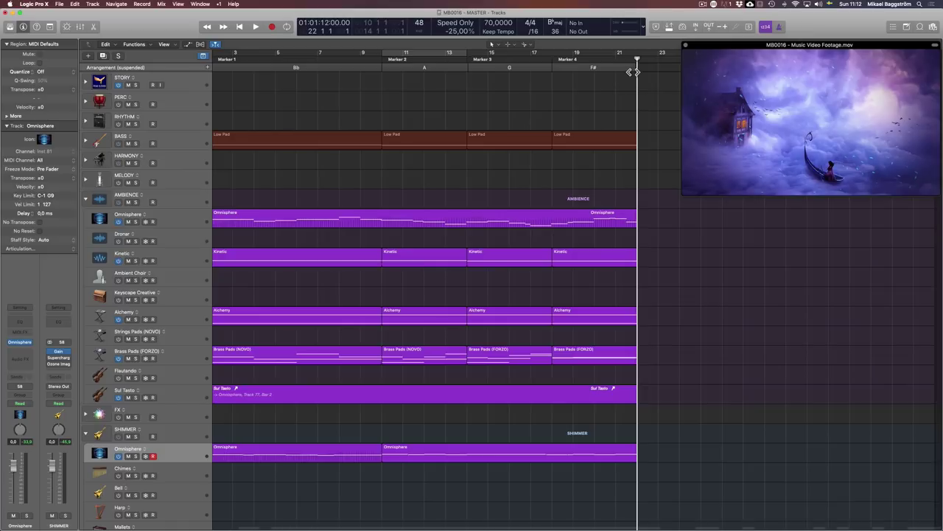
left_click_drag(657, 101, 600, 62)
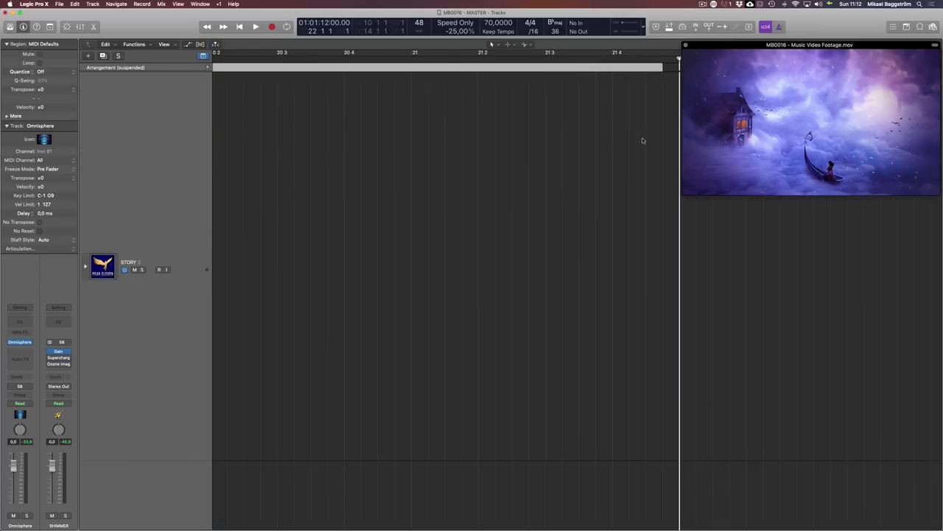
left_click(685, 45)
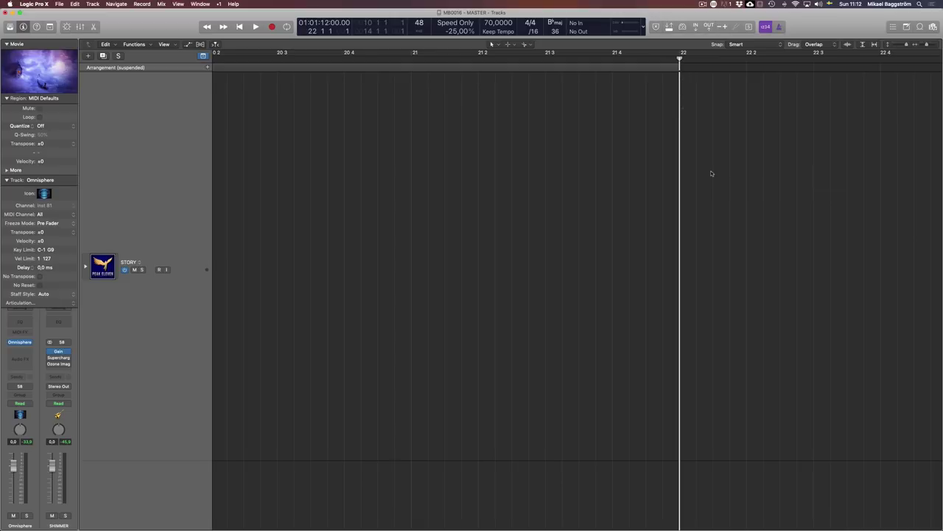
key("p")
key("p")
left_click(550, 314, "ctrl+alt")
key(".")
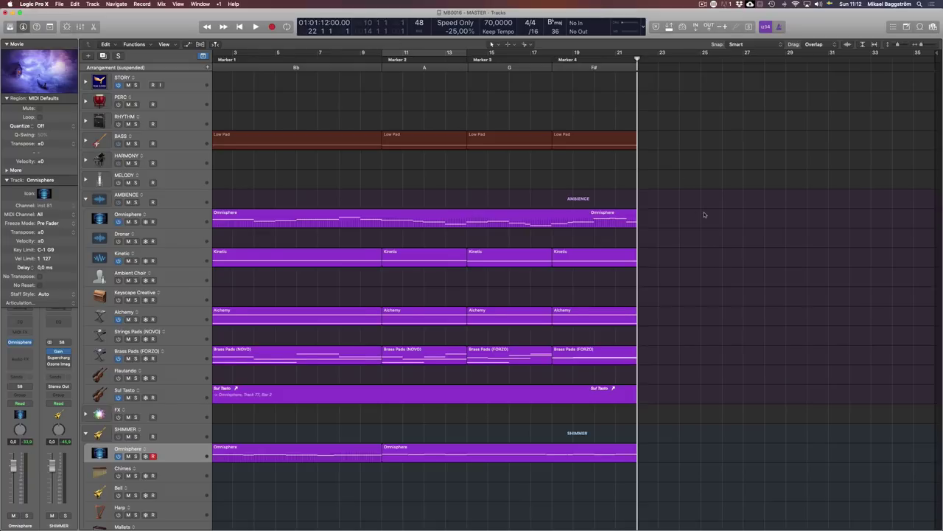
scroll(706, 214, "left", 2)
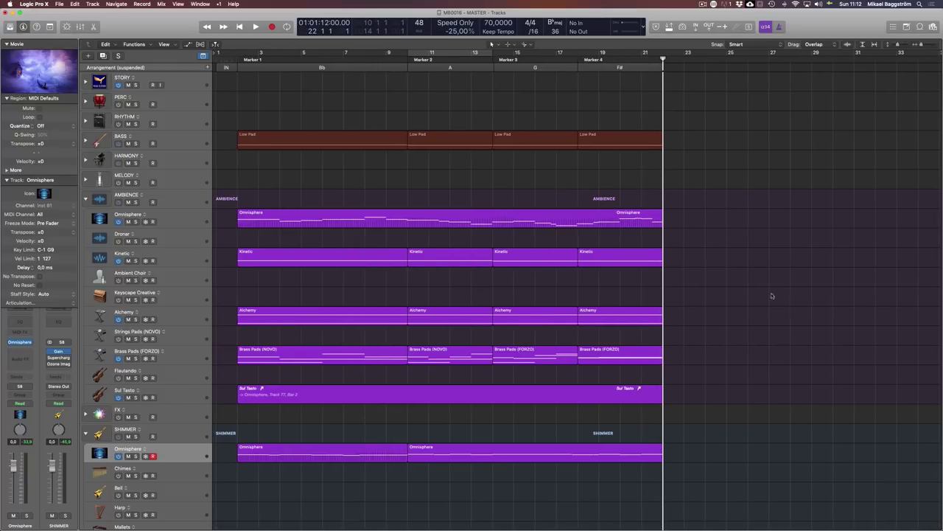
left_click(47, 67)
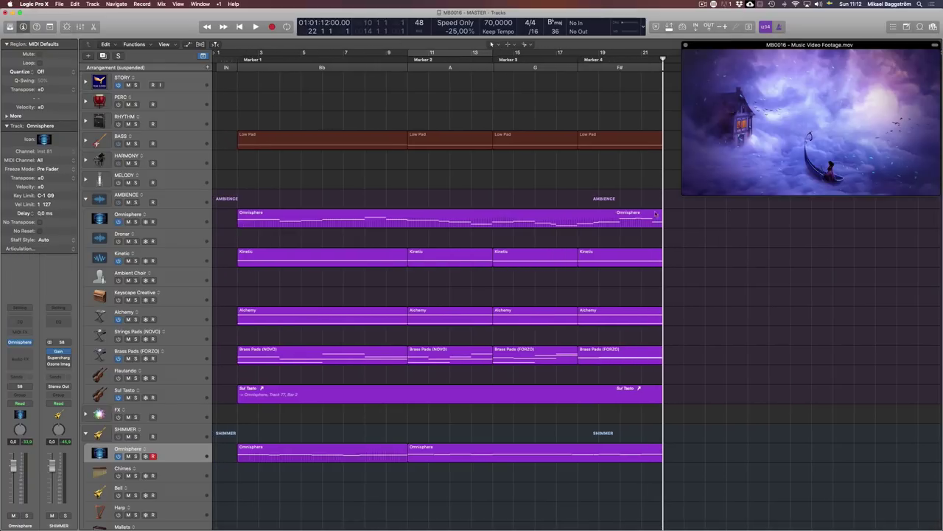
Return the playhead to the start of the project and save the project.
key("Return")
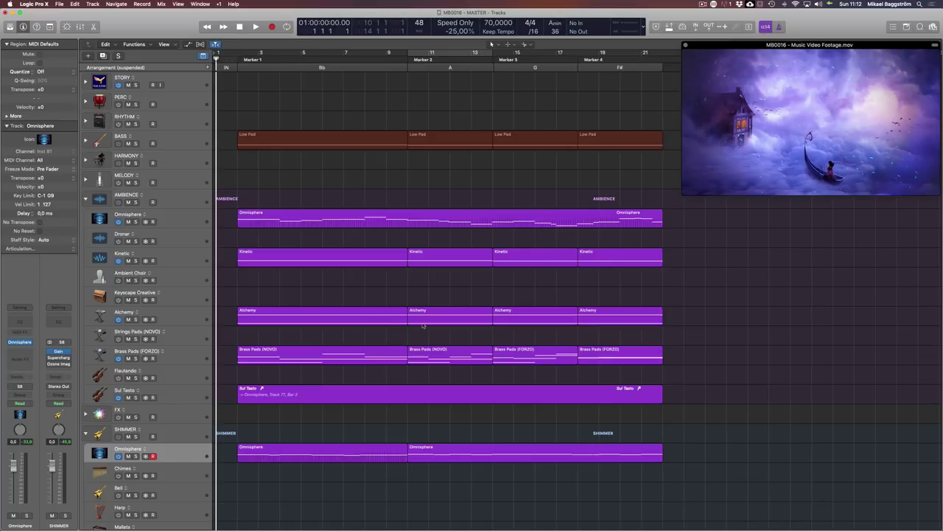
left_click(59, 4)
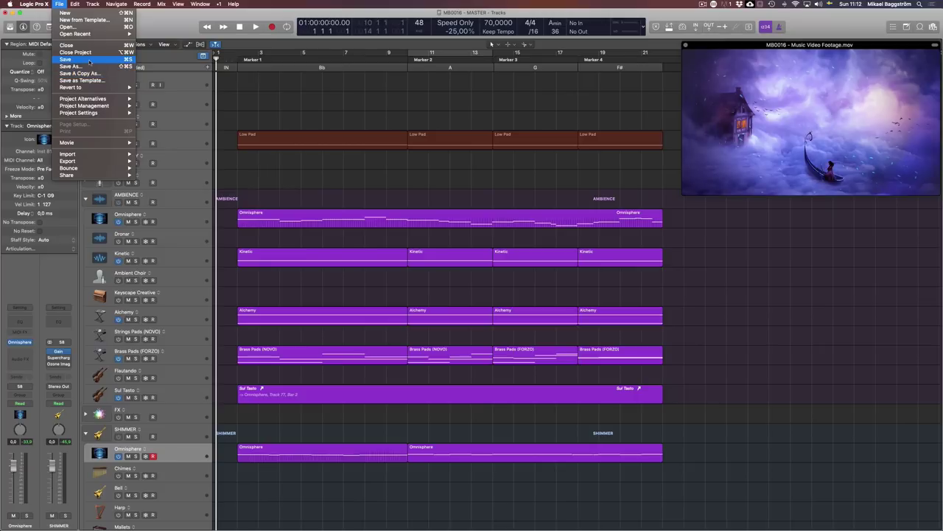
left_click(89, 66)
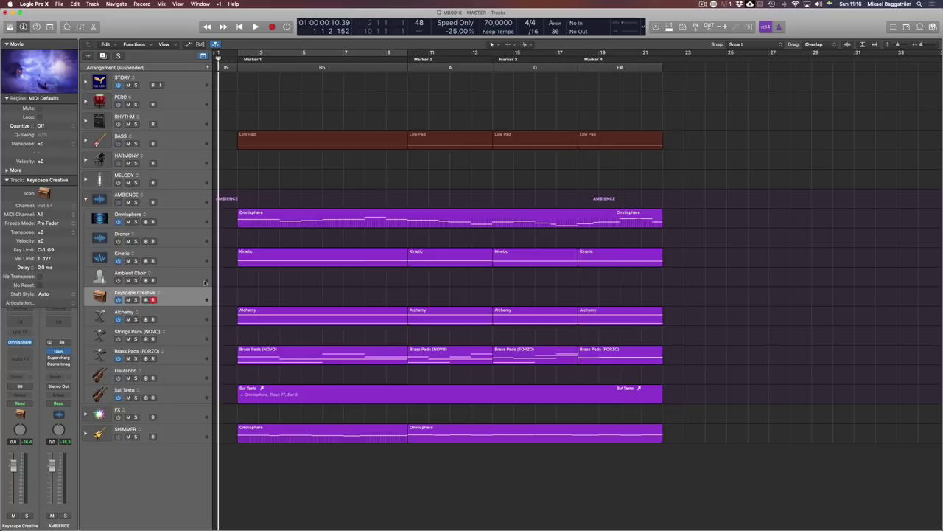
Examine the Absolute Concentration patch on the Keyscape Creative track, close its instrument window and reopen the floating movie window.
key("v")
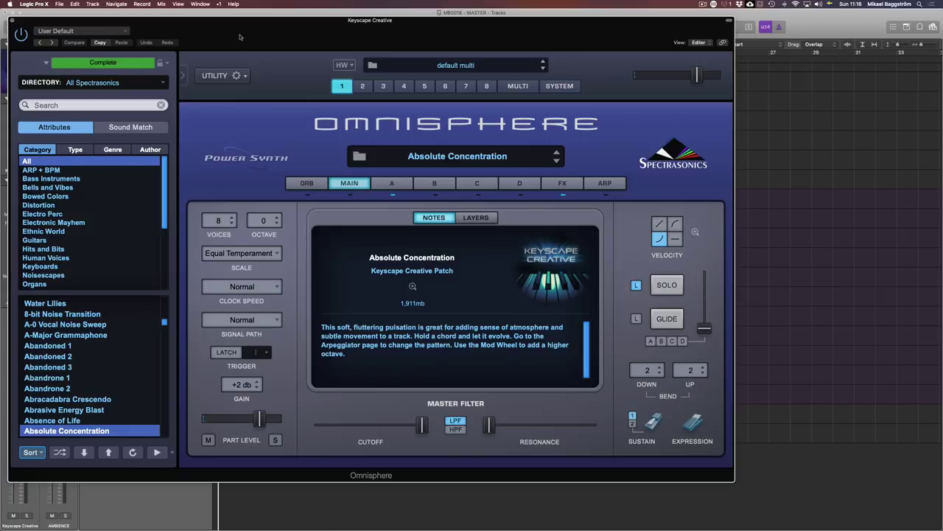
left_click_drag(257, 33, 280, 44)
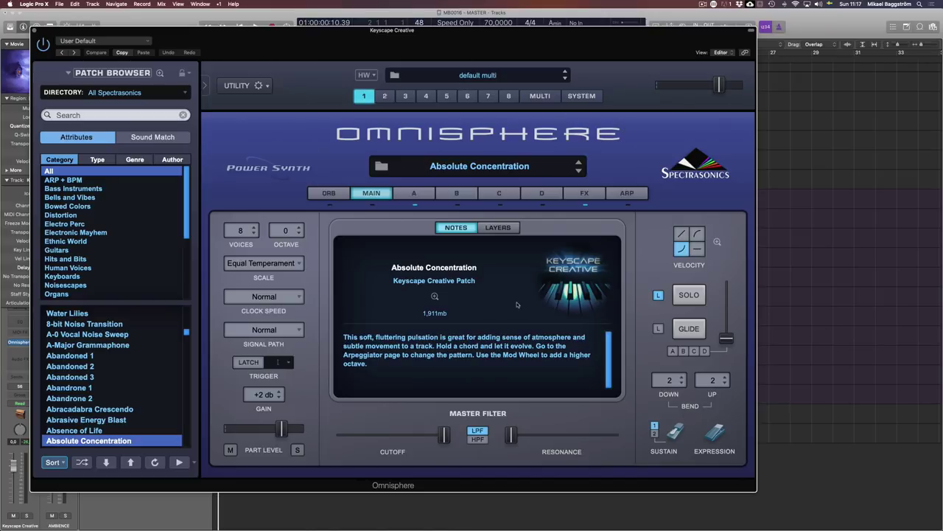
key("v")
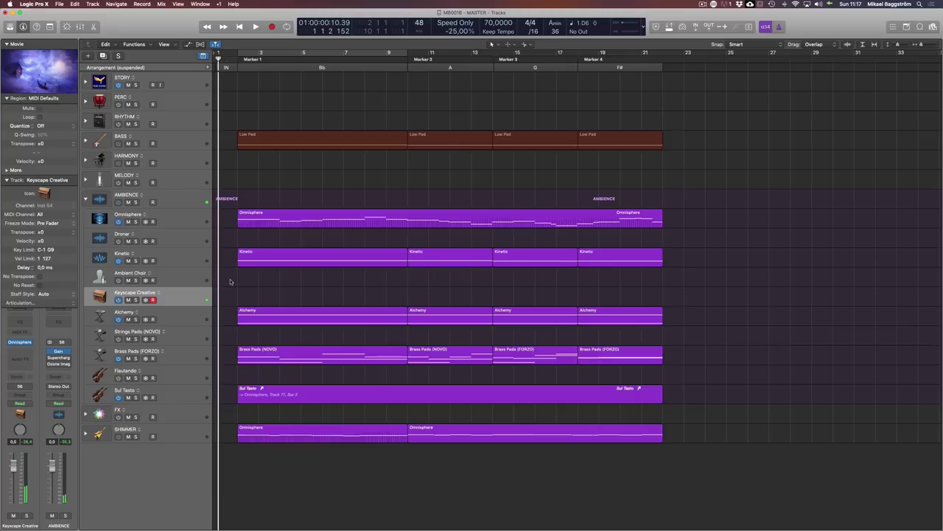
double_click(55, 85)
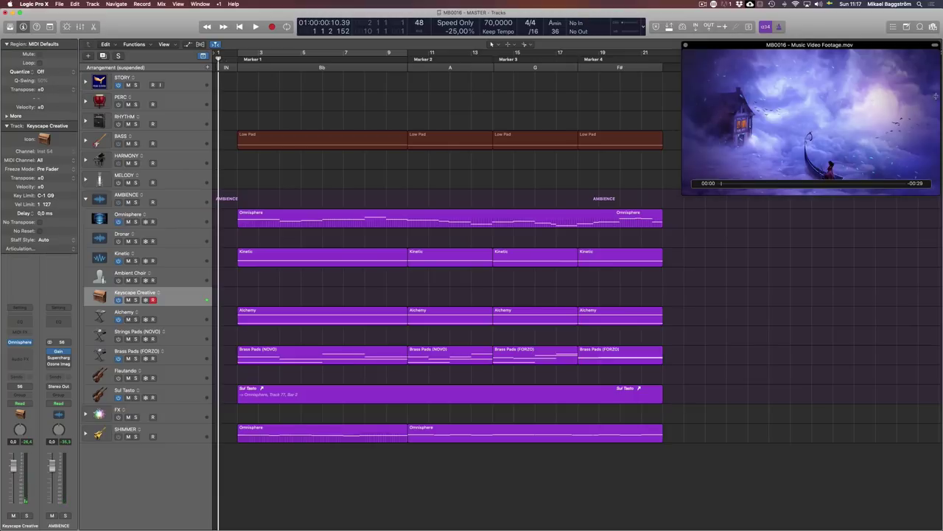
Expand the SHIMMER stack, move the Keyscape Creative track into it below Omnisphere, and try it against the layers from bar 2.
left_click(86, 432)
left_click_drag(176, 304, 196, 474)
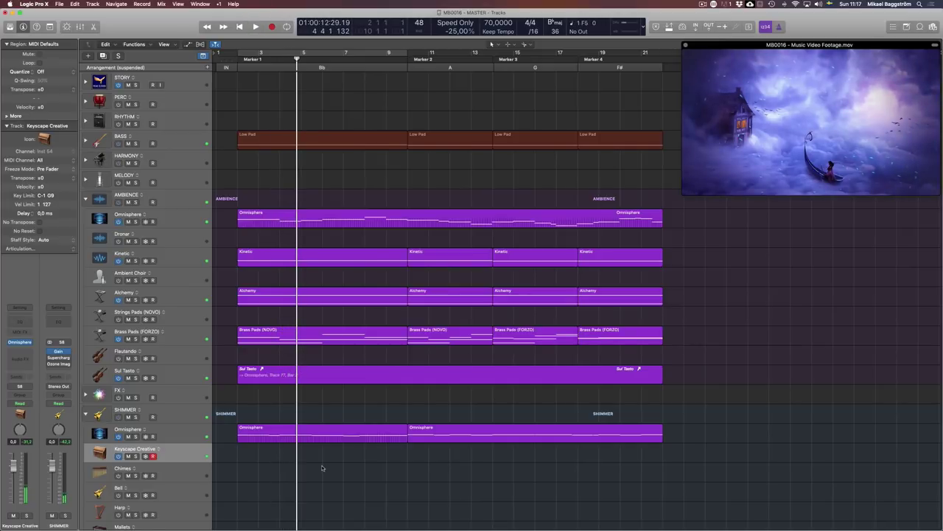
key("space")
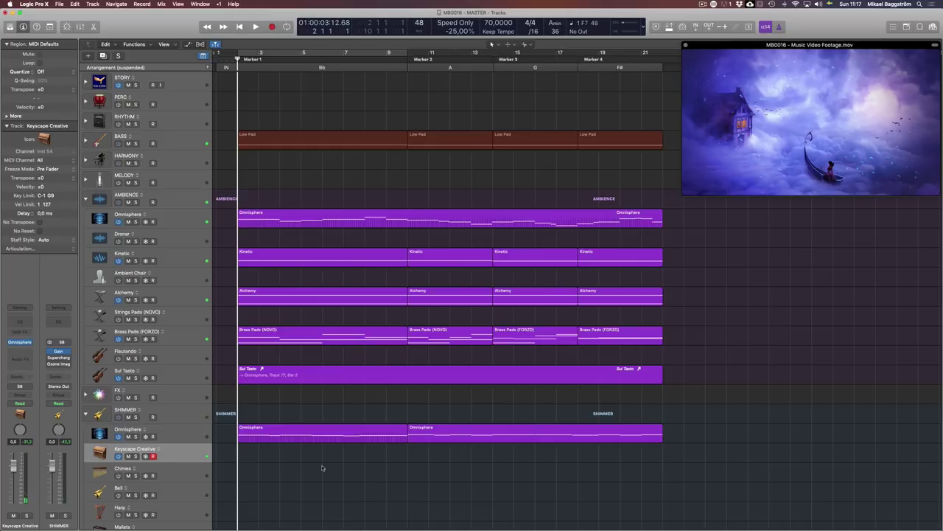
key("Return")
key("space")
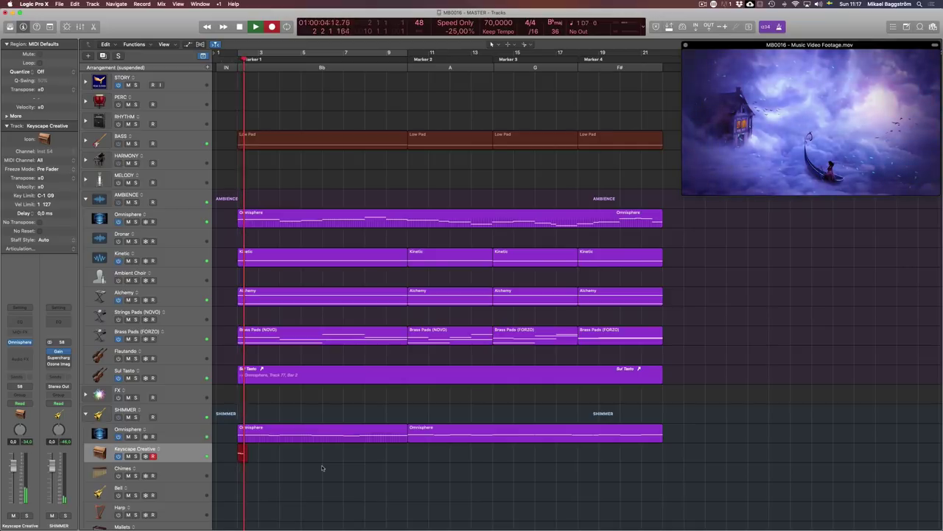
key("space")
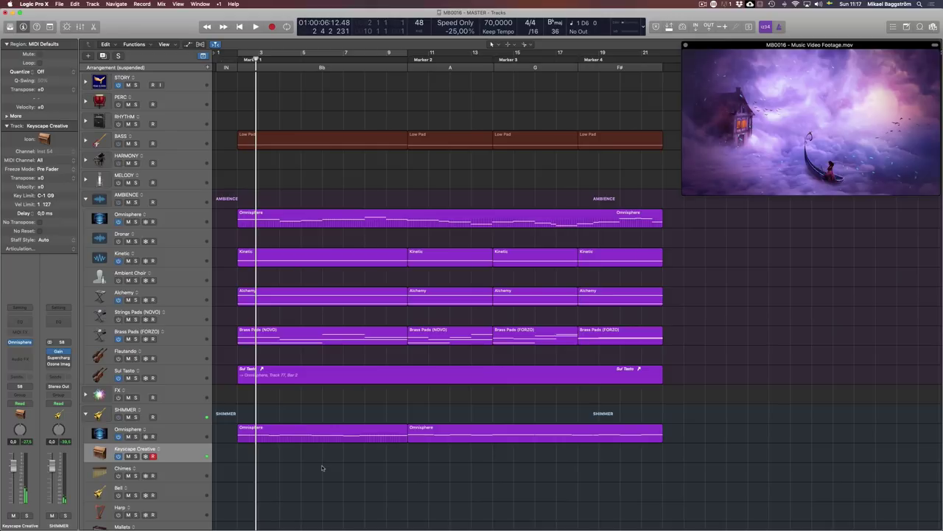
key("Return")
key("r")
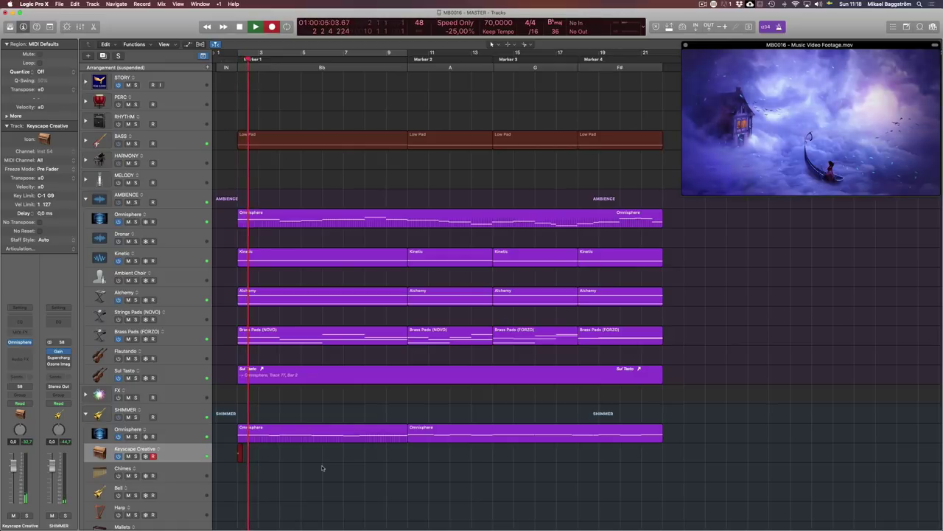
key("space")
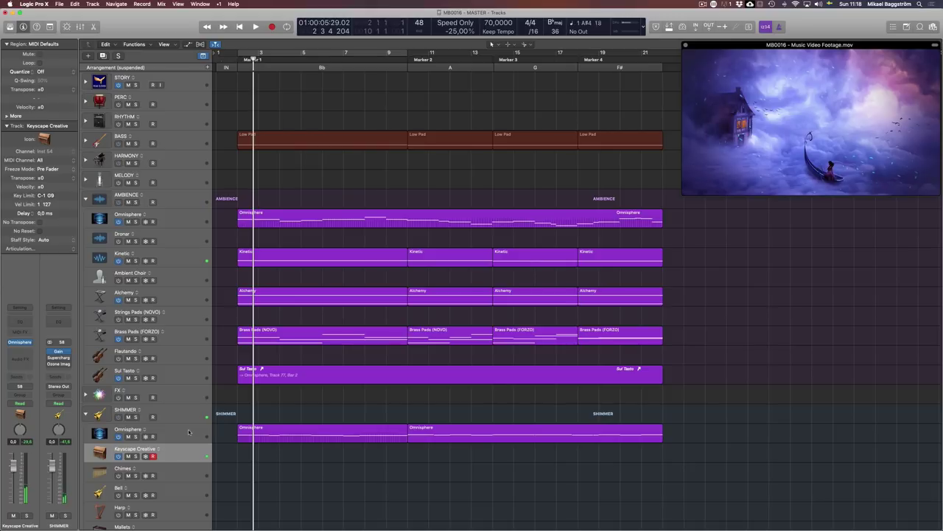
Record the Keyscape Creative shimmer part over the first Bb section, from bar 2 to bar 10.
key("Return")
key("r")
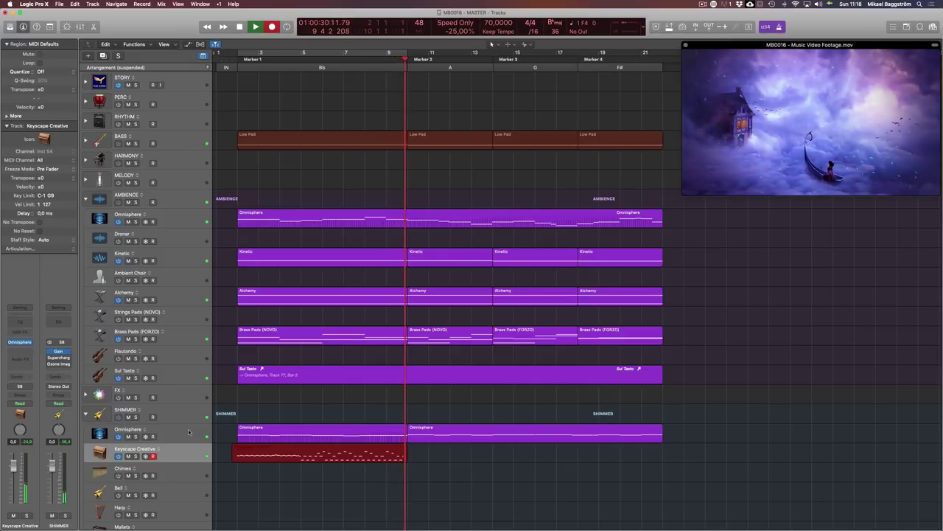
key("space")
Solo the Keyscape Creative track and listen to its recorded region from bar 2.
key("Return")
key("s")
key("space")
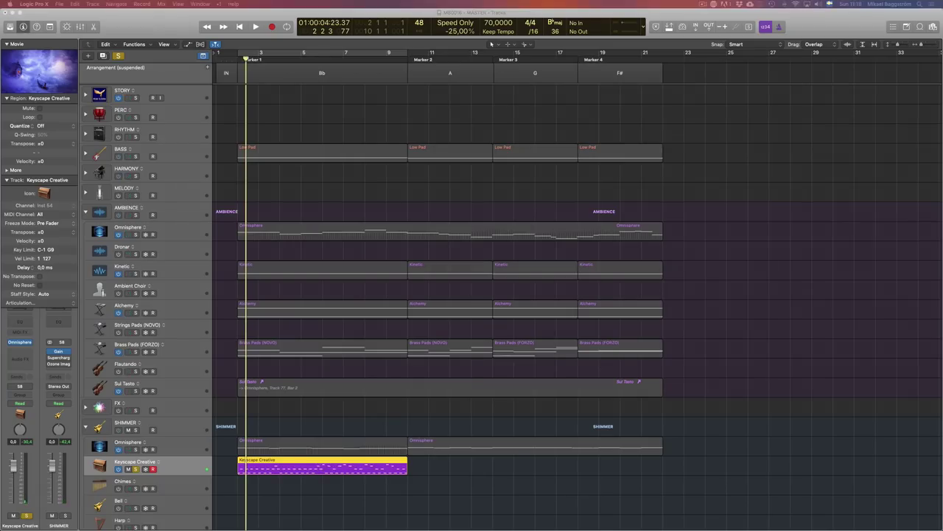
key("space")
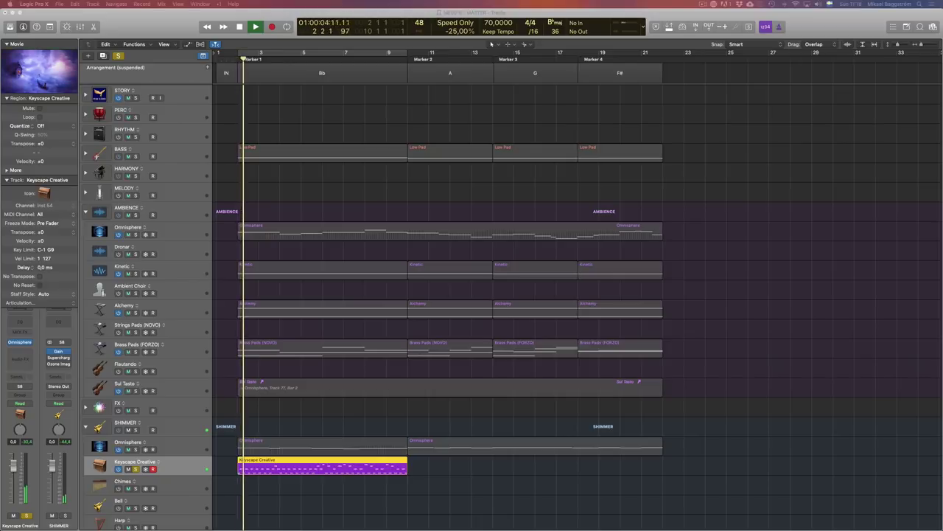
left_click(475, 489)
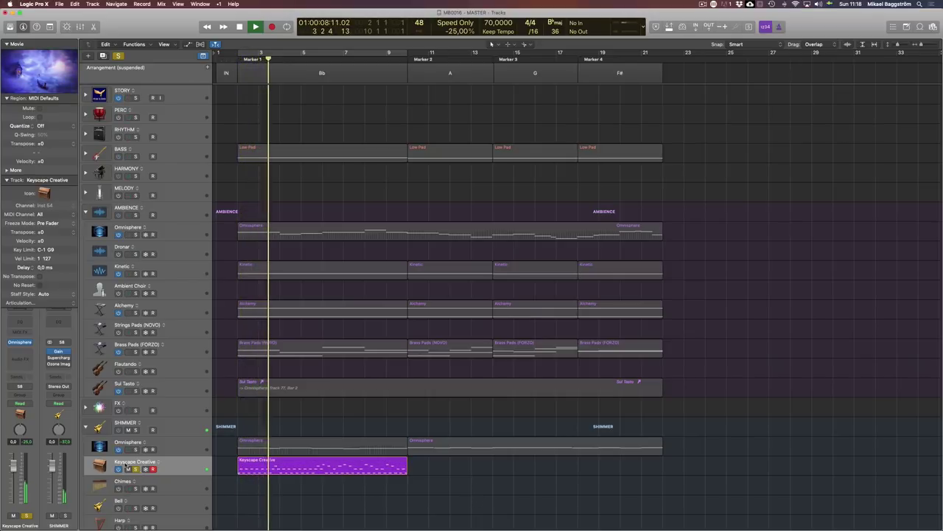
Add a Bus 4 (PLATE) send to the Keyscape Creative track and set its level to about -11.8 dB during playback.
left_click(21, 377)
mouse_move(32, 390)
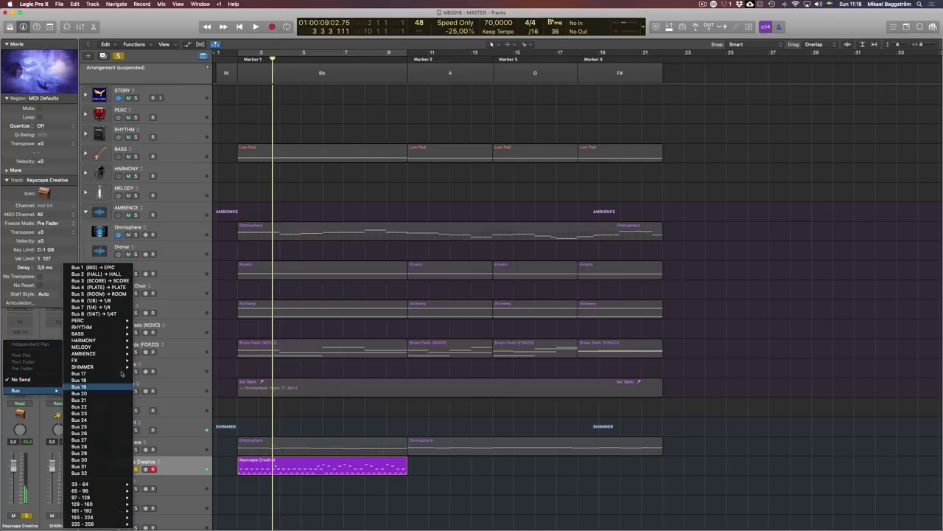
left_click(122, 288)
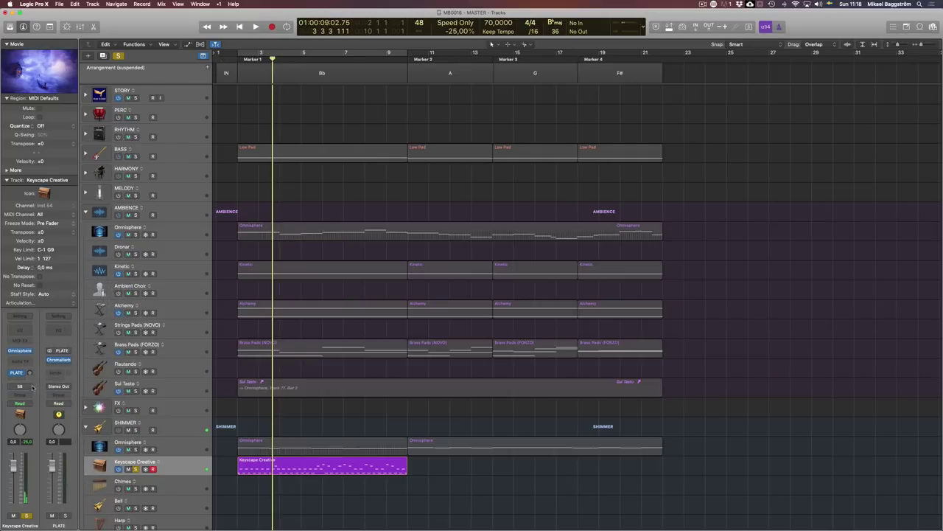
key("shift+space")
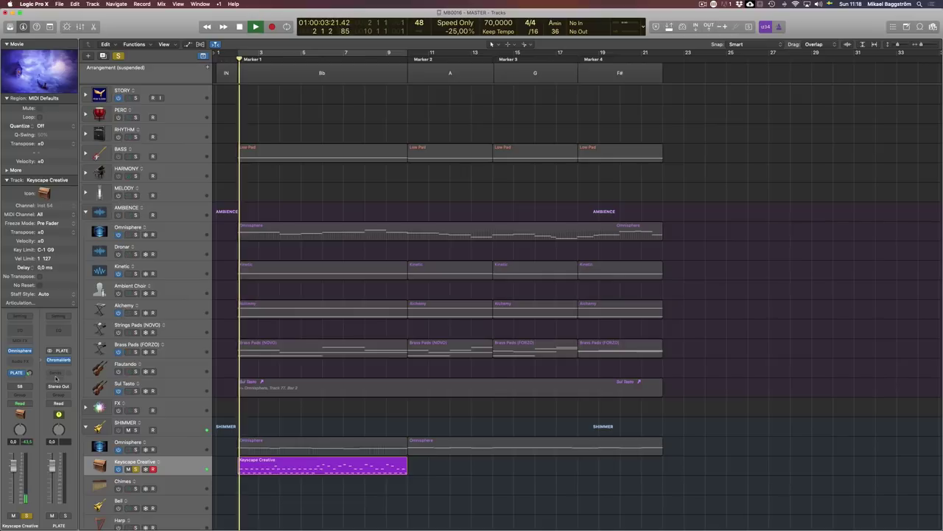
left_click_drag(29, 373, 29, 370)
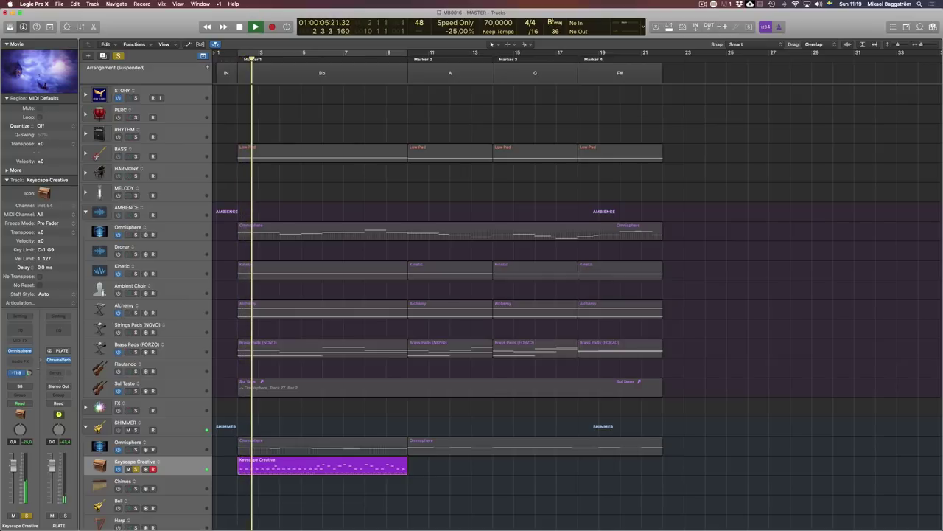
key("space")
Add a Channel EQ to the Keyscape Creative track with a low cut below 100 Hz and a dip of about 4 dB at 1700 Hz.
key("b")
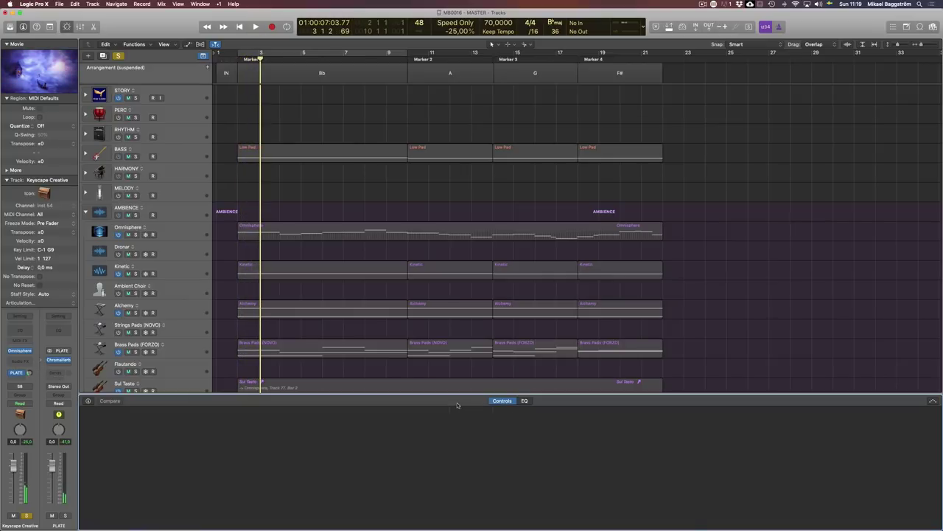
left_click(525, 401)
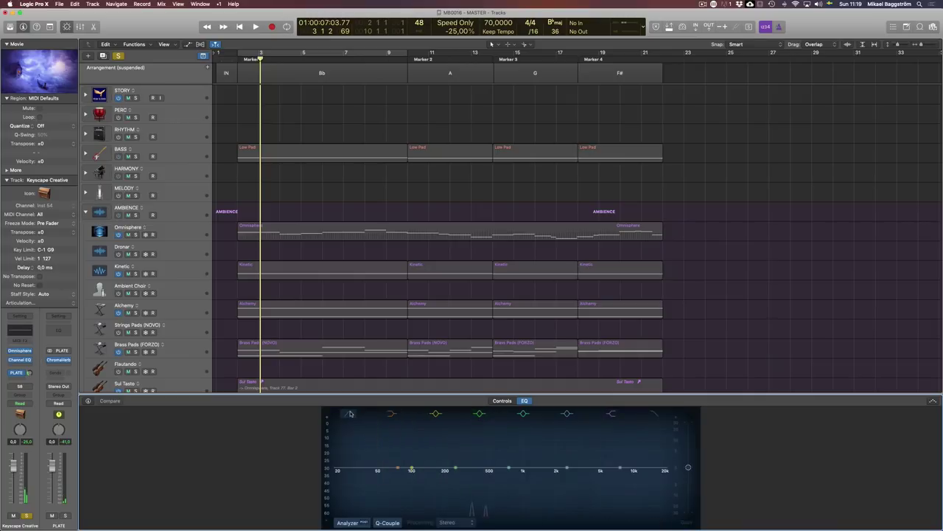
left_click_drag(347, 483, 396, 482)
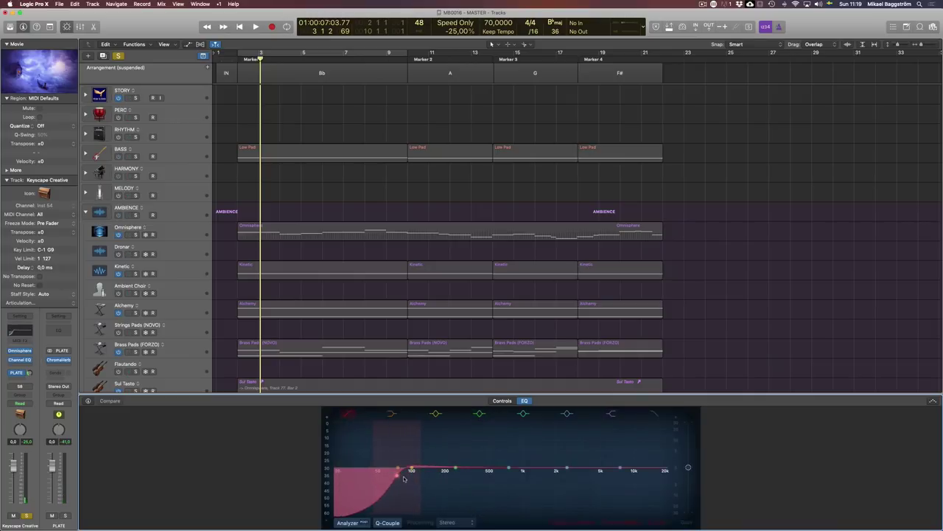
left_click(519, 414)
left_click_drag(523, 469, 549, 480)
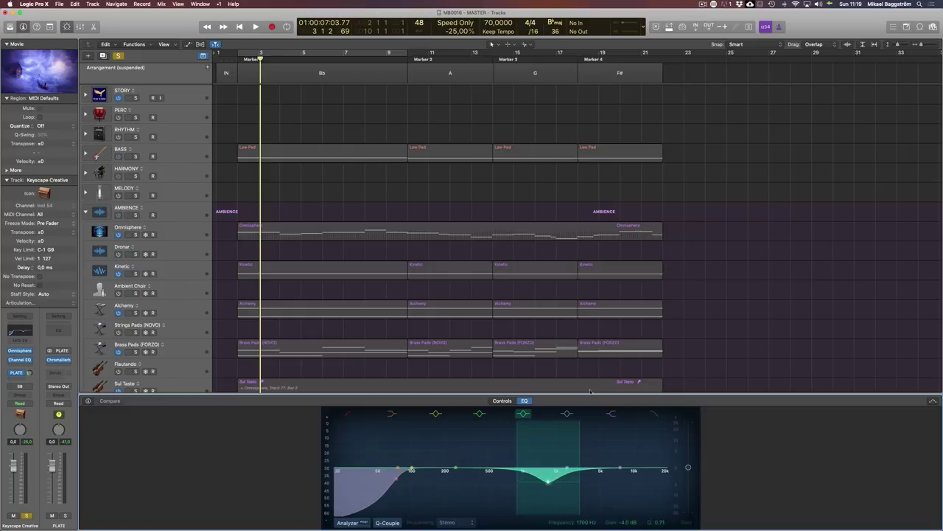
key("b")
Unsolo the Keyscape Creative track and listen to its part together with all other layers from bar 2.
key("space")
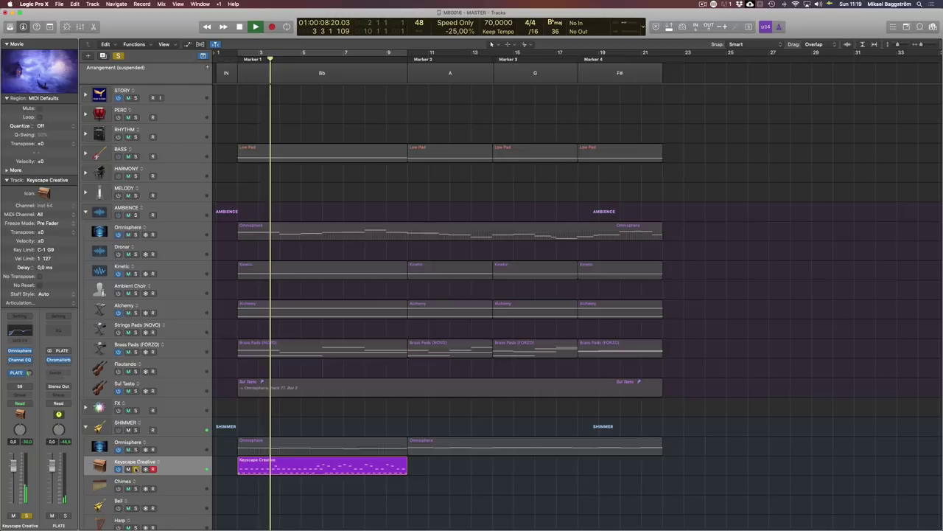
key("s")
key("space")
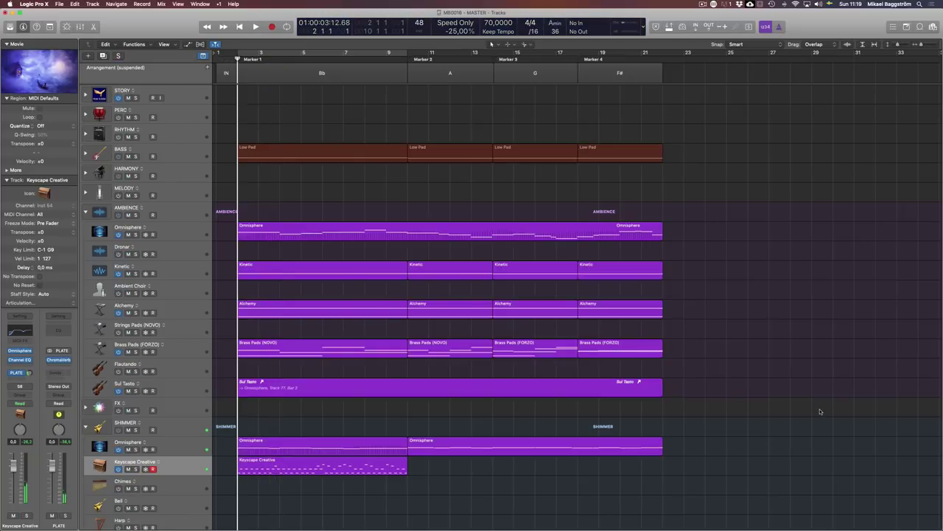
key("space")
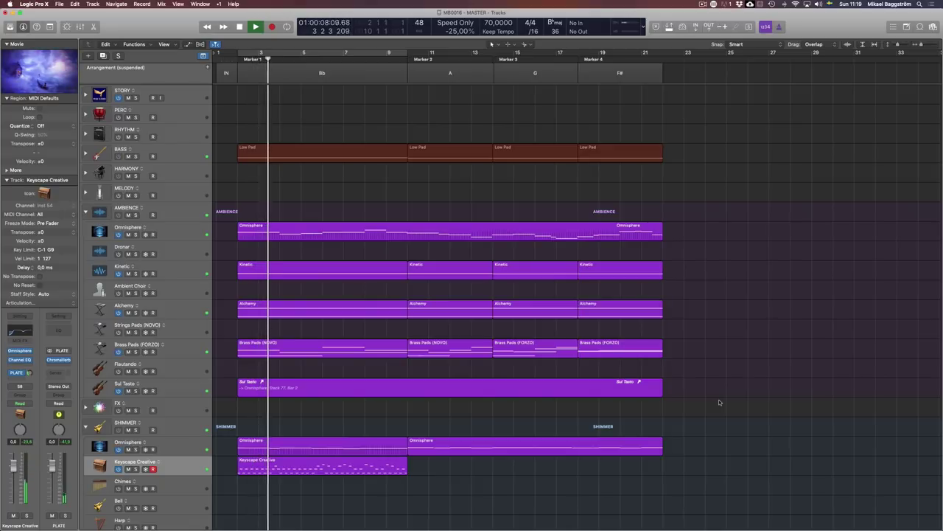
key("space")
key("alt+comma")
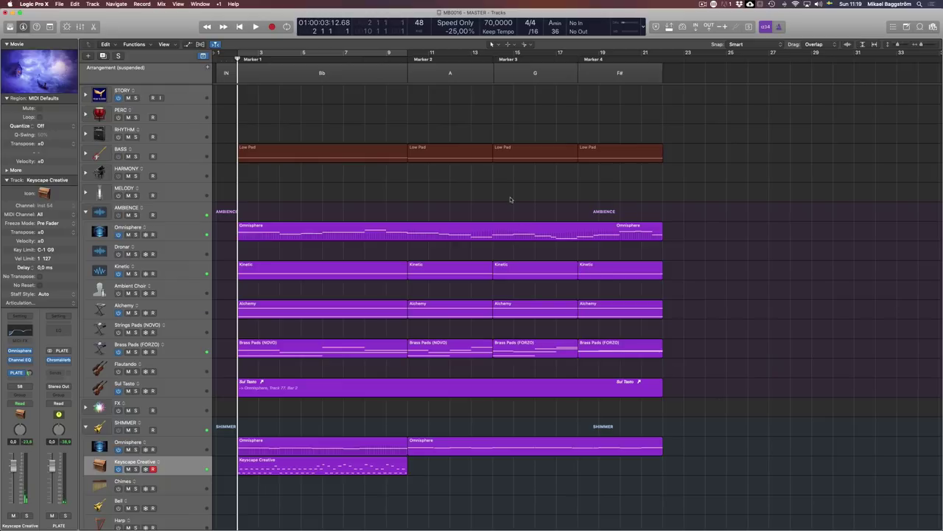
left_click(373, 470)
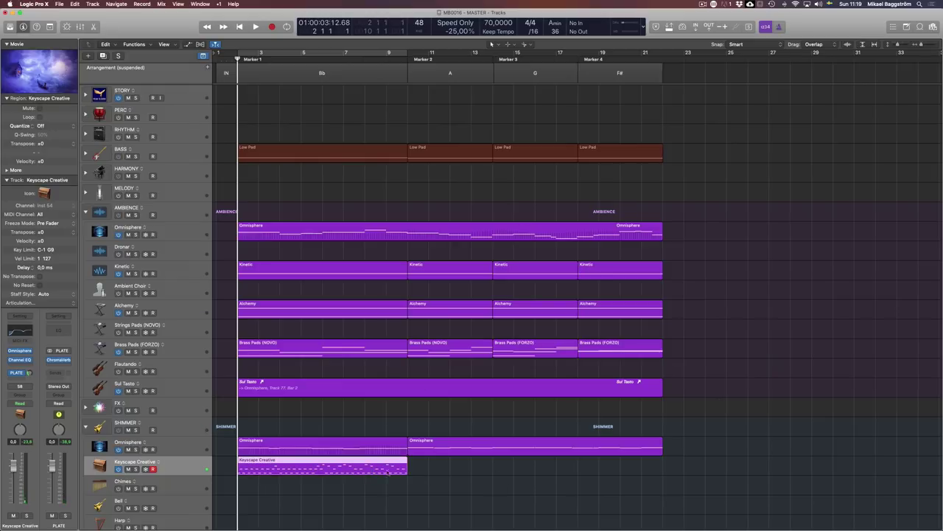
left_click(569, 497)
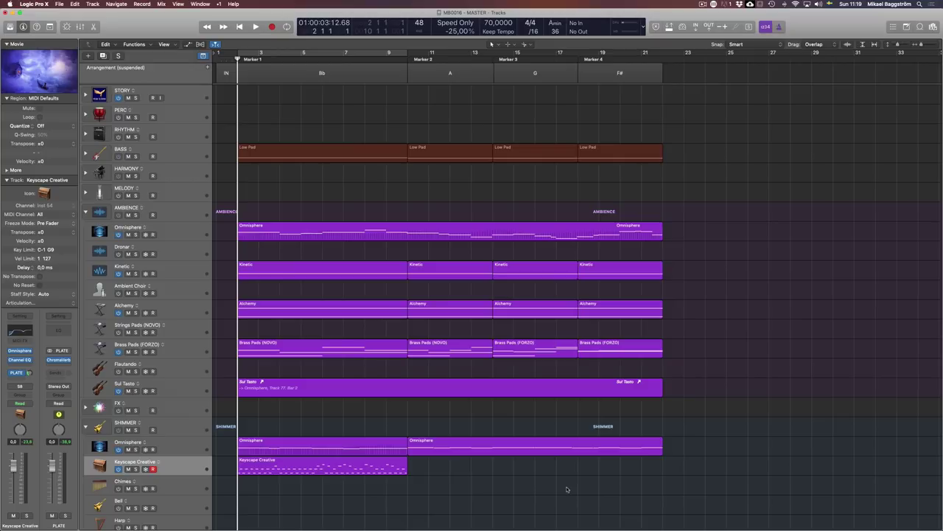
left_click(353, 469)
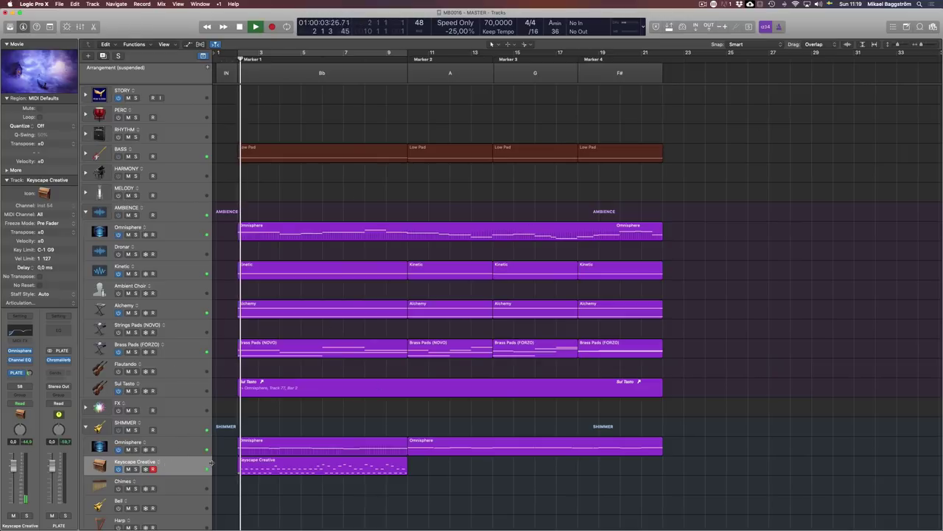
key("space")
Move the Keyscape Creative region from bar 2 to bar 22, after the F# section.
left_click(273, 469)
left_click_drag(673, 472, 693, 472)
left_click(375, 487)
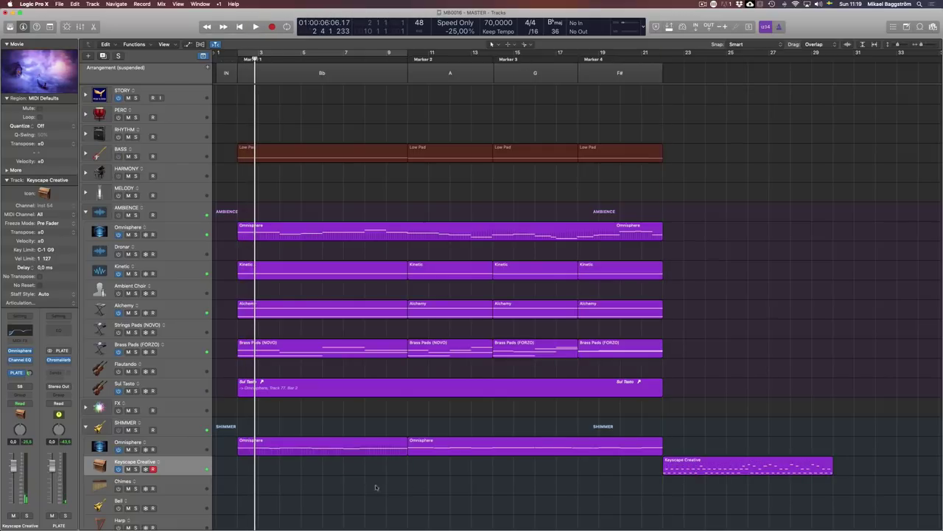
Reactivate the arrangement's content connection, copy the Bb section with its regions to bar 22 and realign the Keyscape Creative region with it.
left_click(396, 83)
left_click(131, 68)
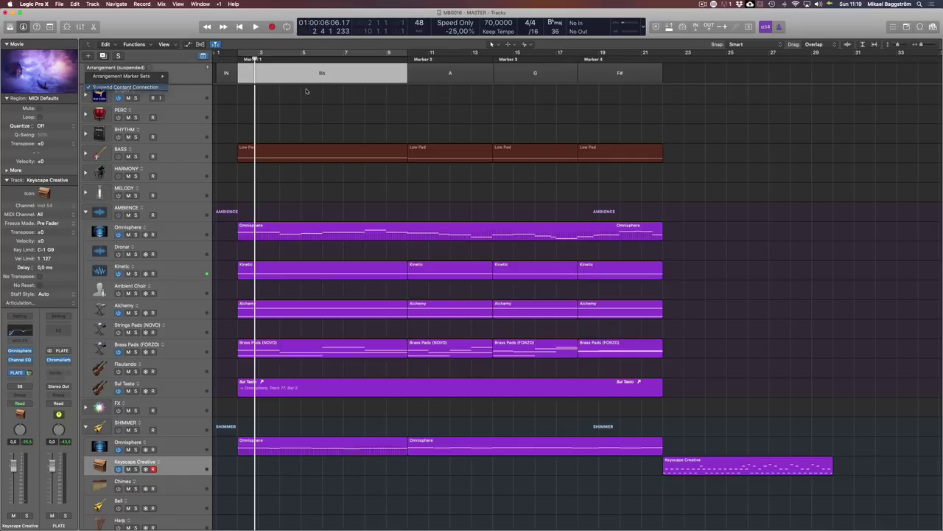
key("Return")
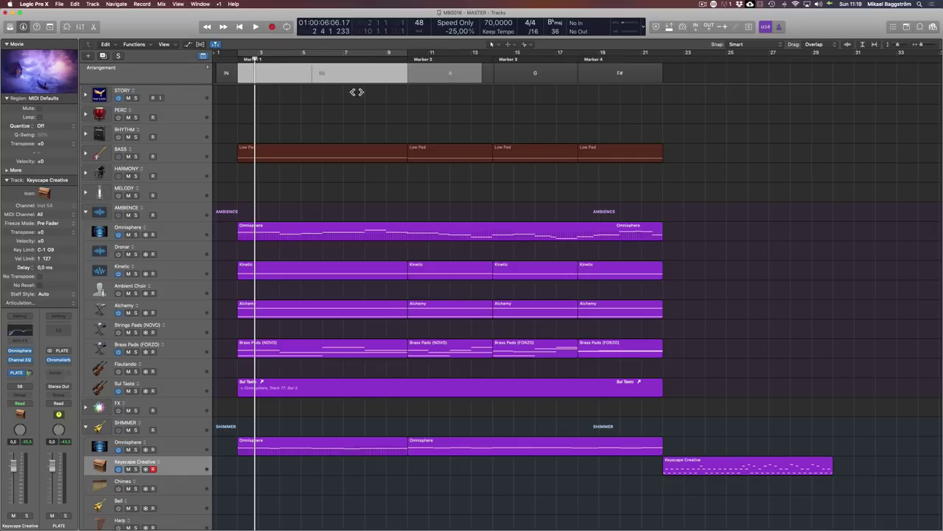
left_click_drag(357, 91, 690, 140)
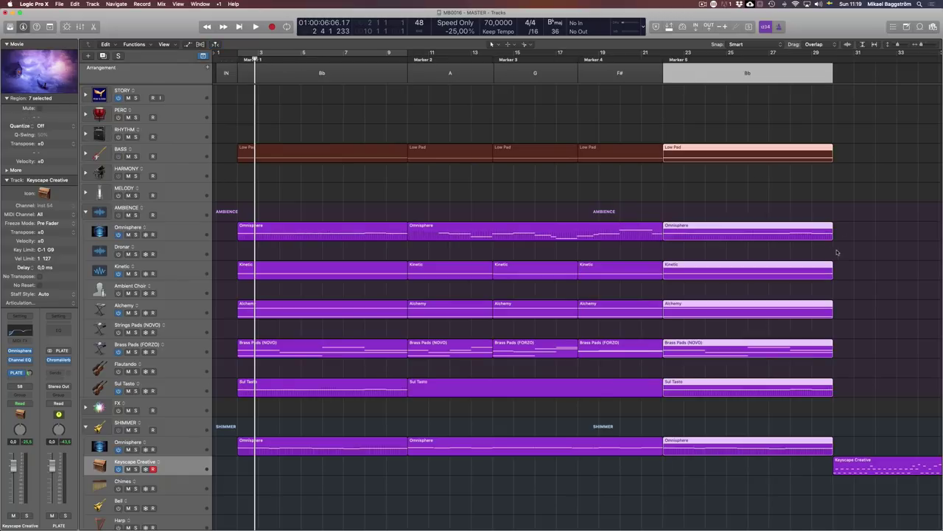
left_click_drag(867, 460, 697, 464)
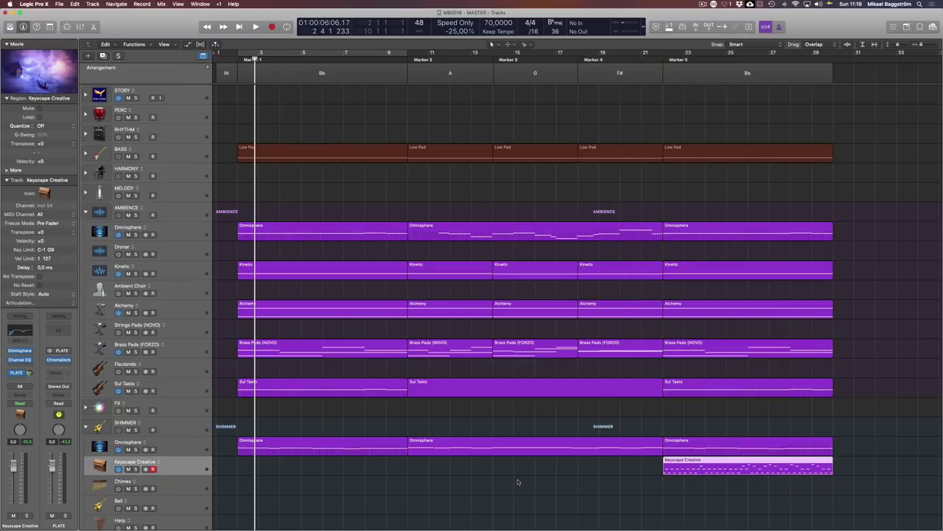
Listen to the copied Bb section from bar 22 with the Keyscape Creative layer, including the lead-in from the F# section.
key("shift+space")
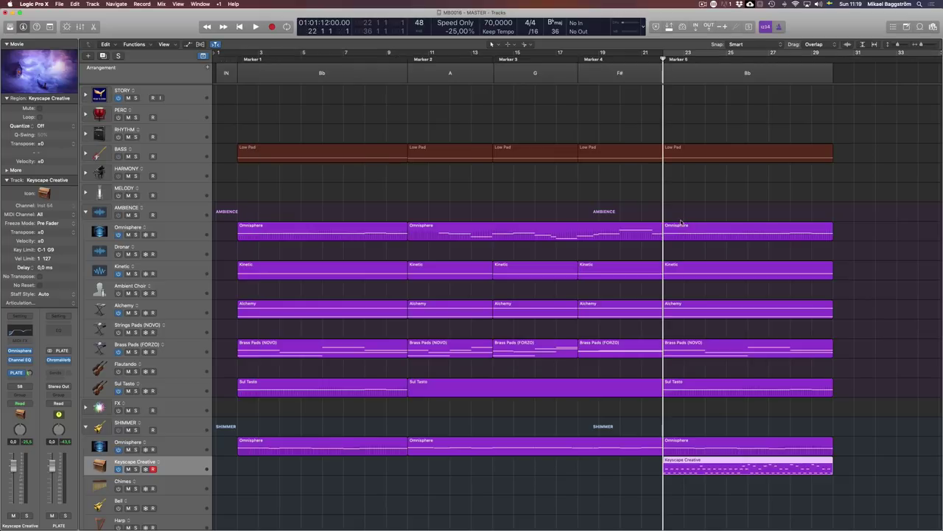
key("space")
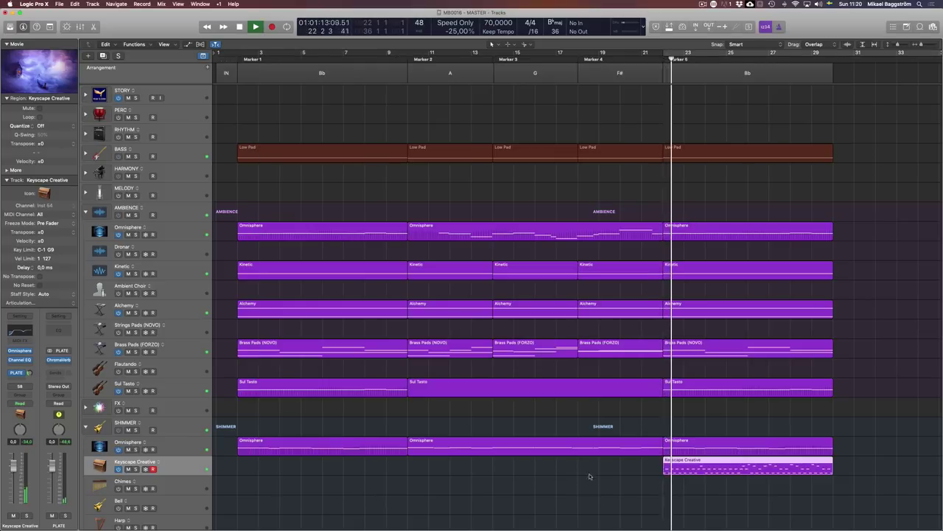
left_click(586, 504)
key("space")
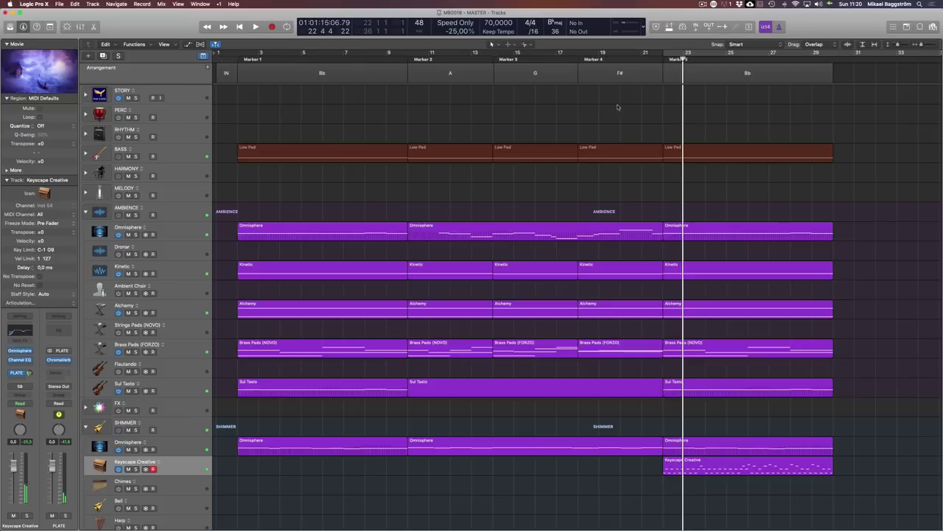
left_click(589, 63)
key("space")
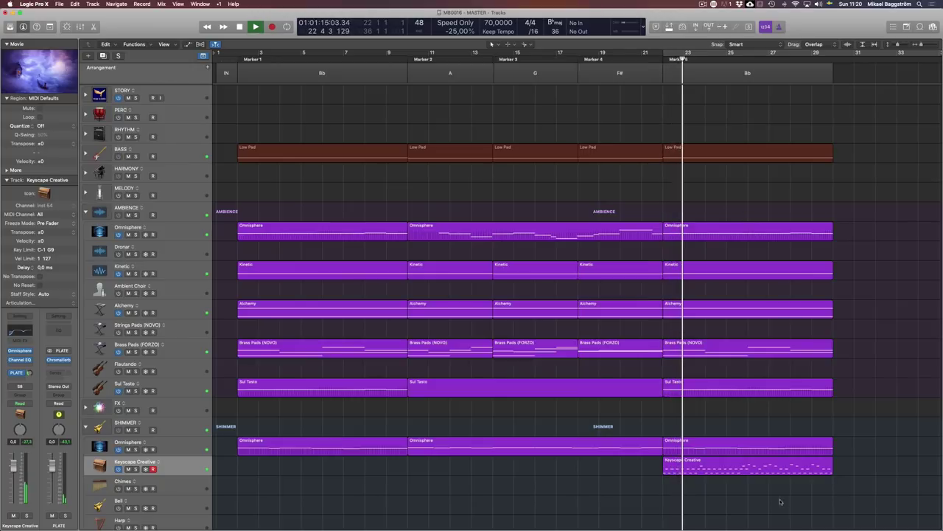
key("space")
Examine all notes of the Keyscape Creative region in the Piano Roll and close the editor.
double_click(758, 475)
left_click(497, 447)
key("super+a")
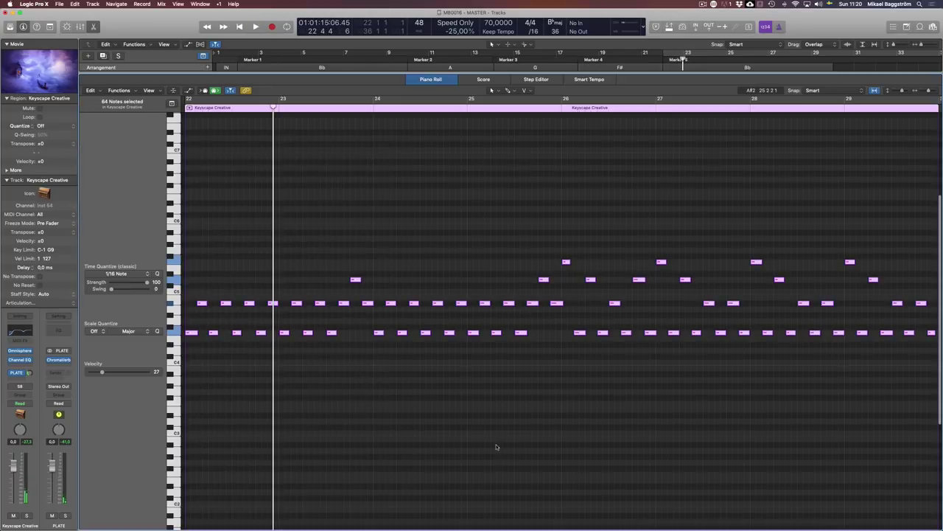
scroll(496, 447, "down", 3)
key("p")
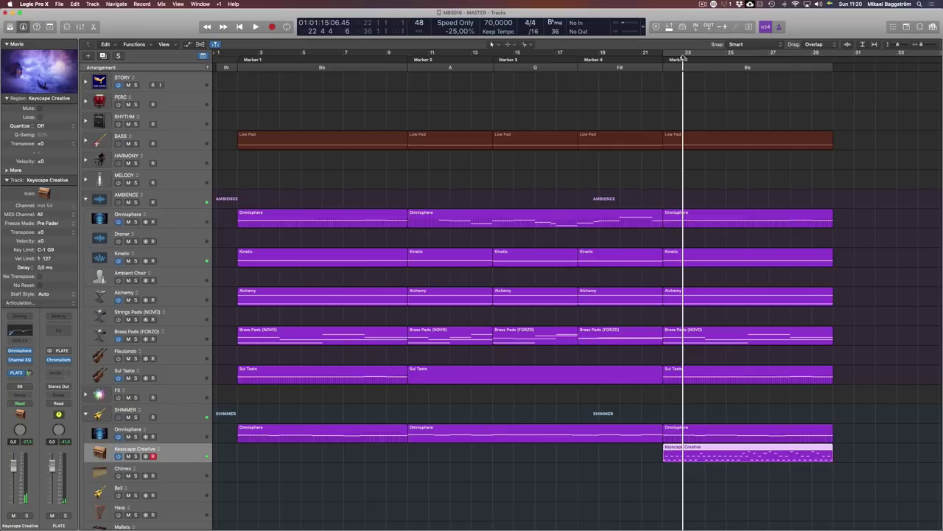
Listen to the Keyscape Creative region soloed from bar 22, and again together with all the other layers.
left_click(684, 59)
key("s")
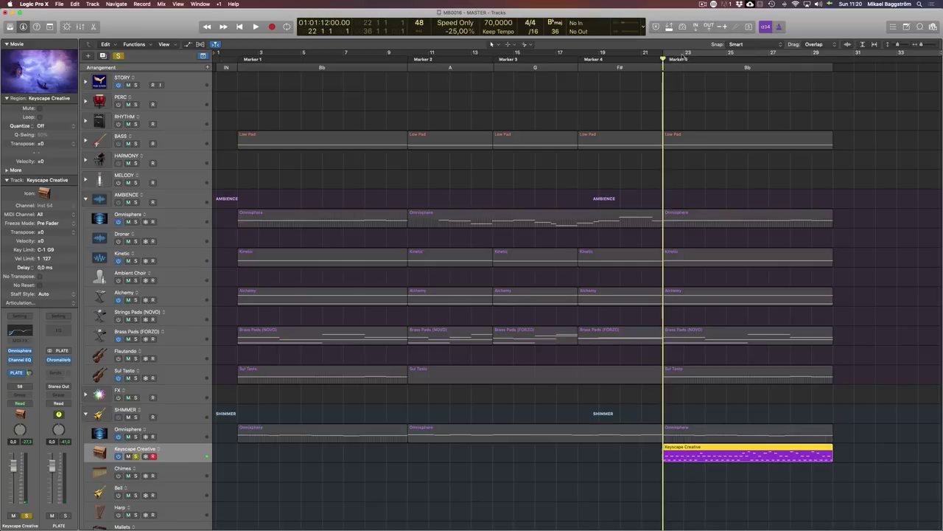
key("space")
key("s")
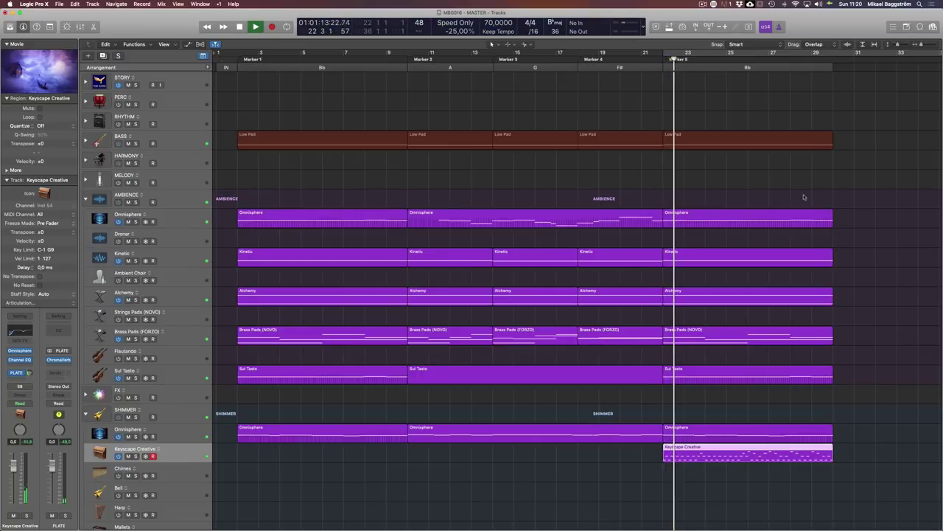
left_click(864, 185)
key("space")
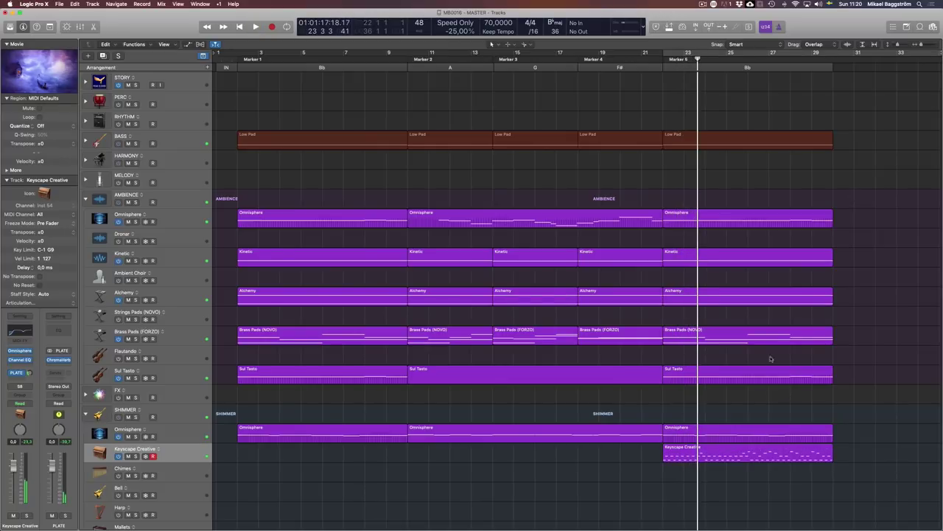
Delete the Brass Pads (NOVO) region in the Bb section at bar 22 and listen to the section without it.
scroll(769, 359, "right", 2)
left_click(704, 338)
key("Delete")
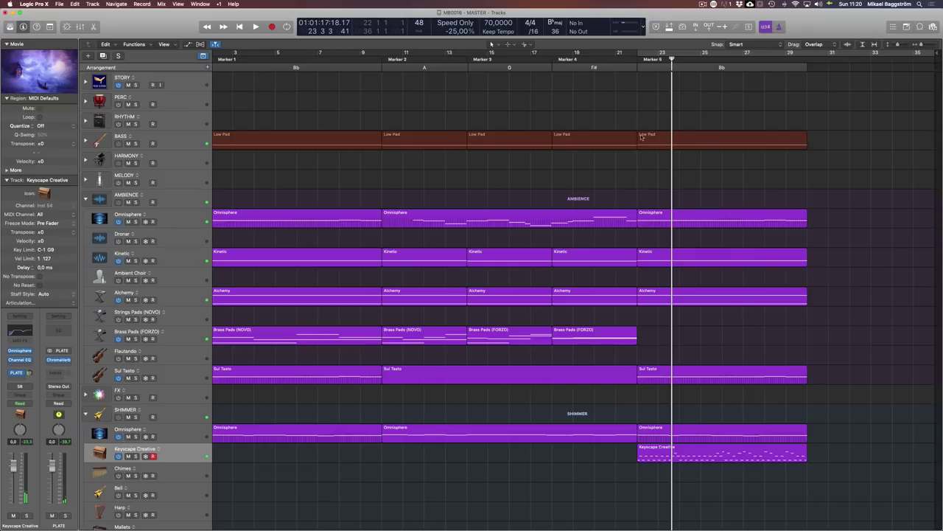
key("alt+comma")
key("space")
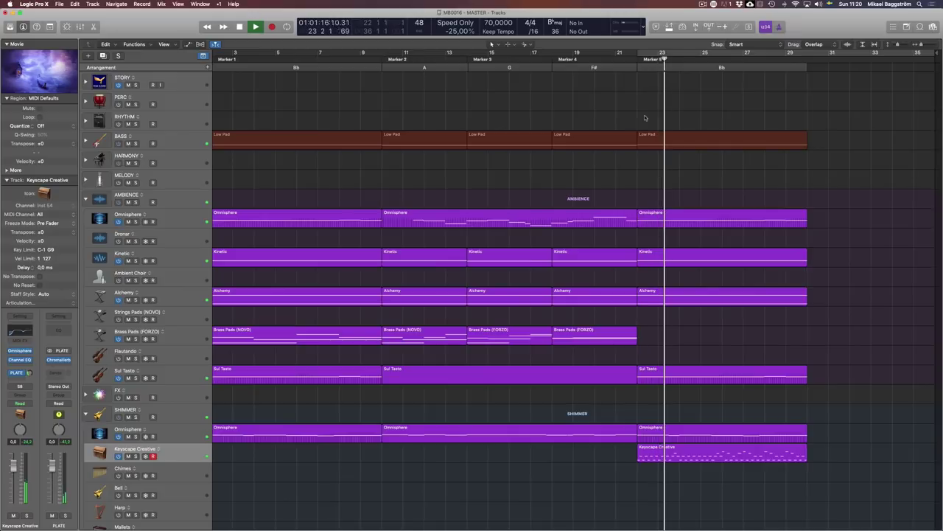
key("space")
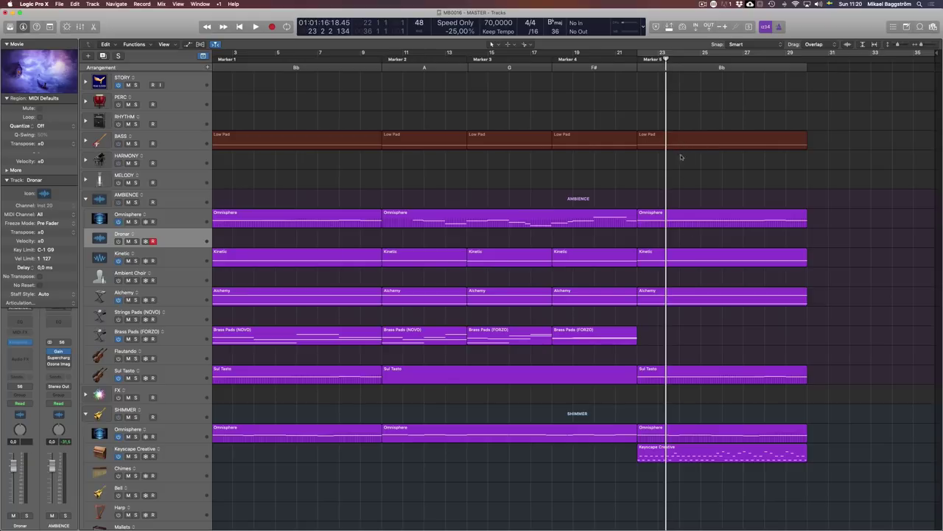
Try to copy the bar 22 Low Pad region from the collapsed BASS stack to the Dronar track.
double_click(695, 222)
key("p")
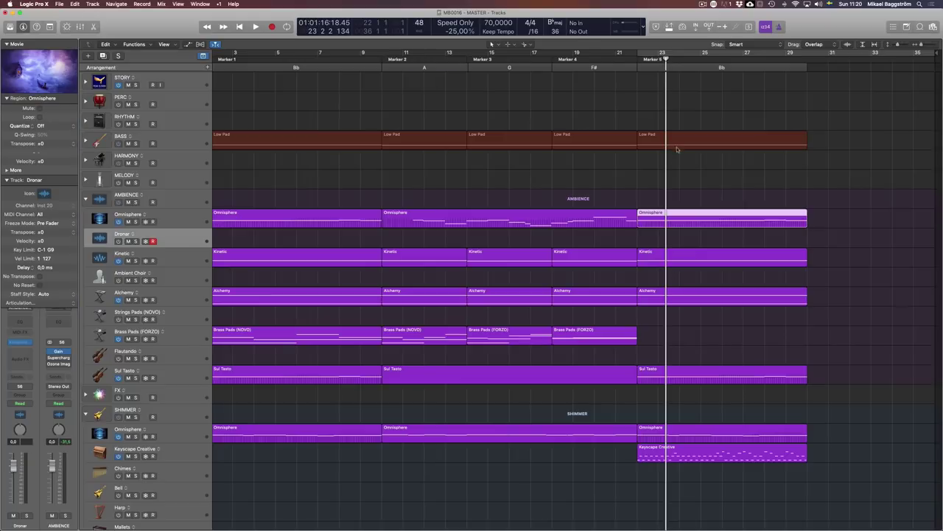
left_click_drag(678, 145, 678, 156)
left_click_drag(677, 241, 681, 241)
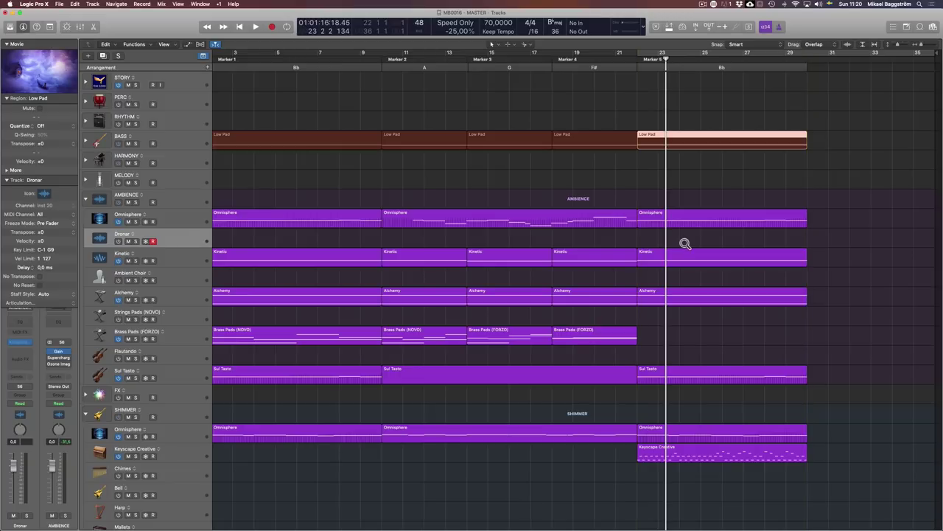
left_click(687, 152)
left_click_drag(686, 146, 687, 244, "alt")
left_click(685, 168)
left_click(669, 135)
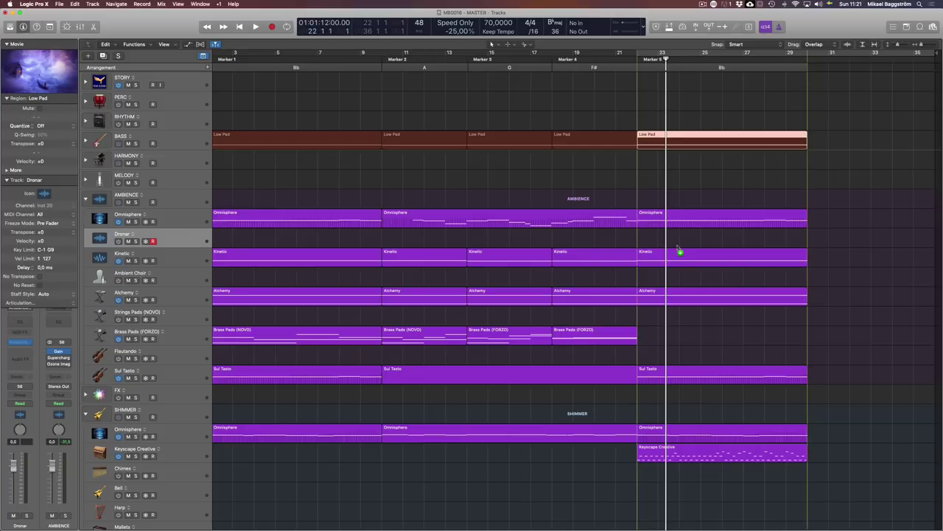
Retry copying the Low Pad region to the Dronar track at bar 22 with the BASS stack selected and still collapsed.
left_click(338, 122)
left_click(90, 147)
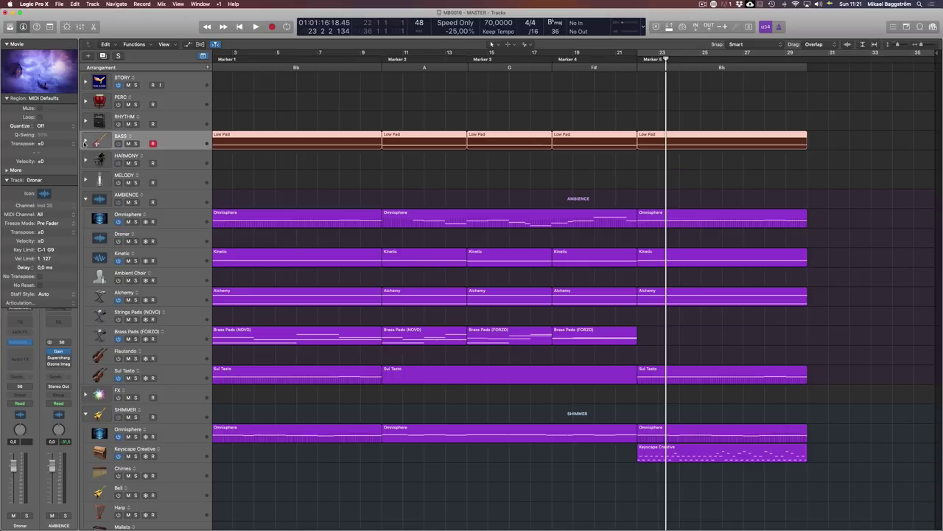
left_click(85, 142)
left_click(85, 142)
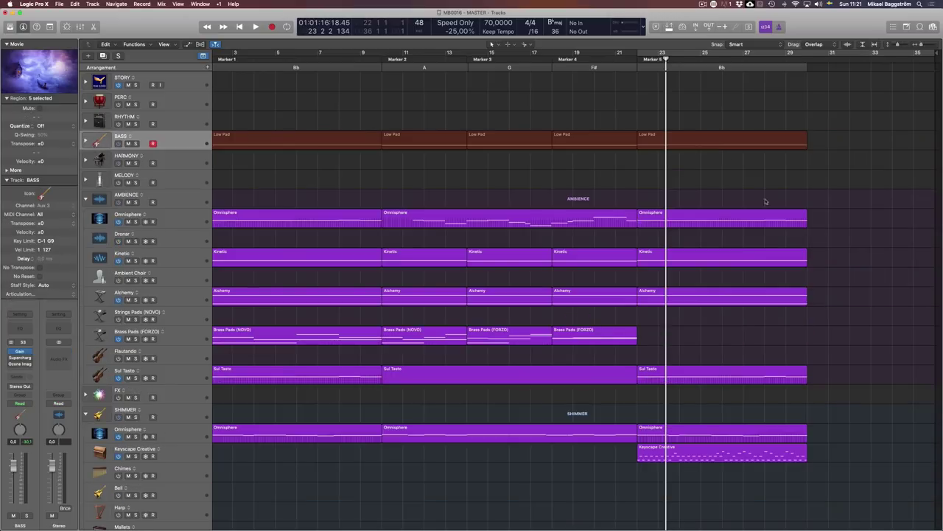
left_click(716, 143)
left_click(706, 185)
left_click(643, 64)
left_click(679, 140)
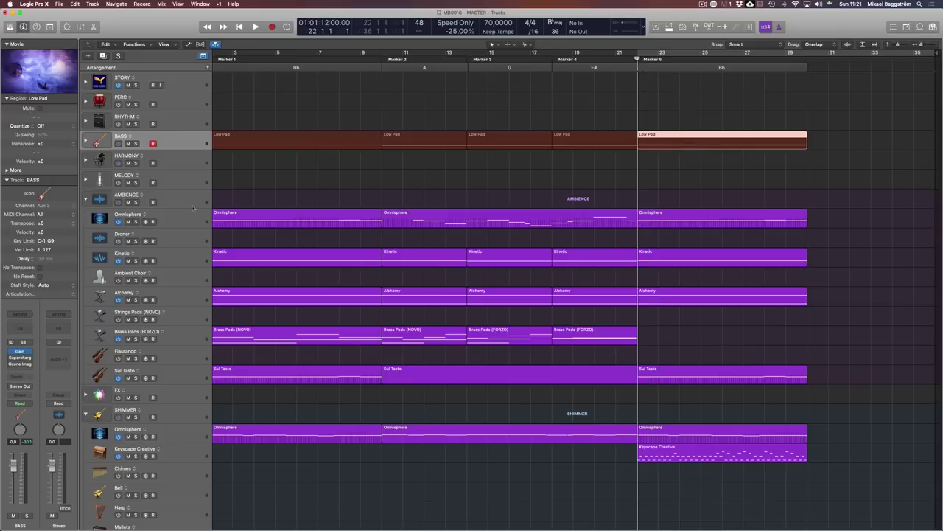
left_click_drag(658, 135, 661, 136)
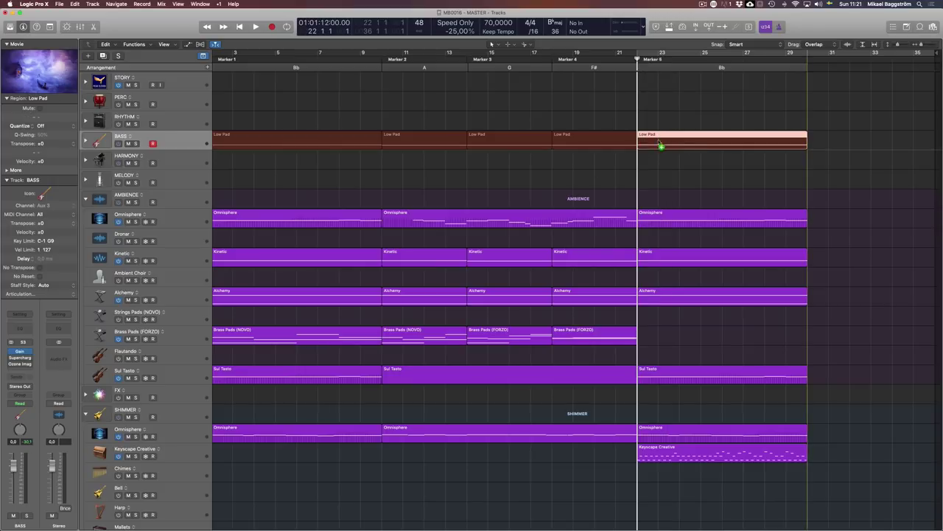
left_click_drag(659, 245, 659, 246)
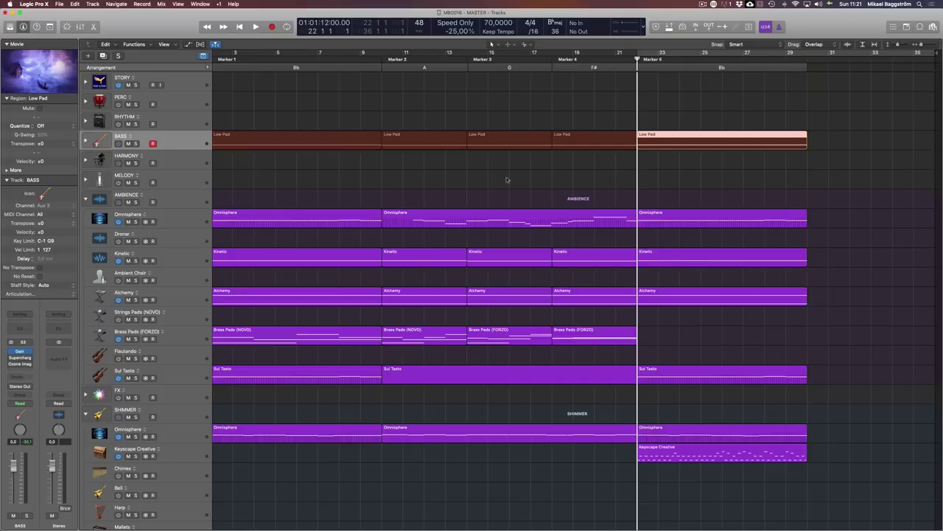
Expand the BASS stack, copy its bar 22 Low Pad region to the Dronar track and collapse the stack again.
left_click(386, 165)
left_click(85, 141)
left_click(742, 203)
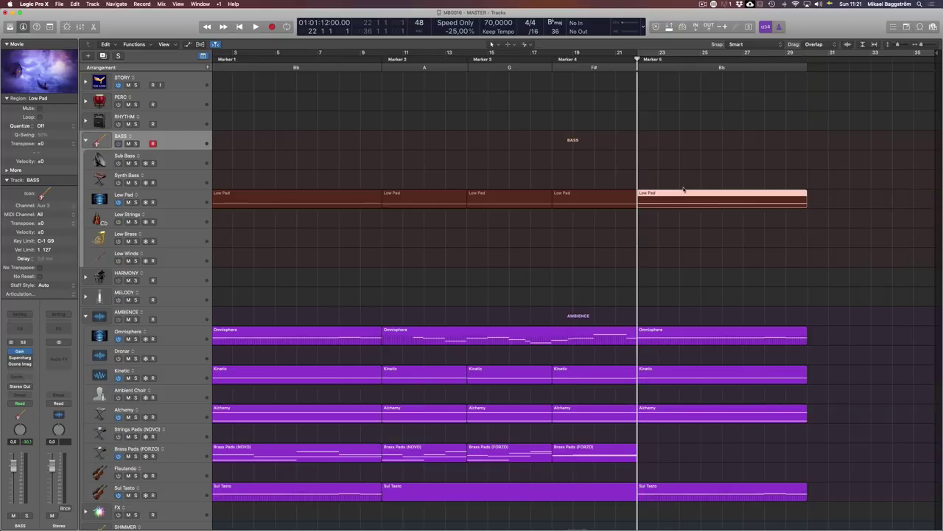
left_click_drag(672, 196, 676, 356)
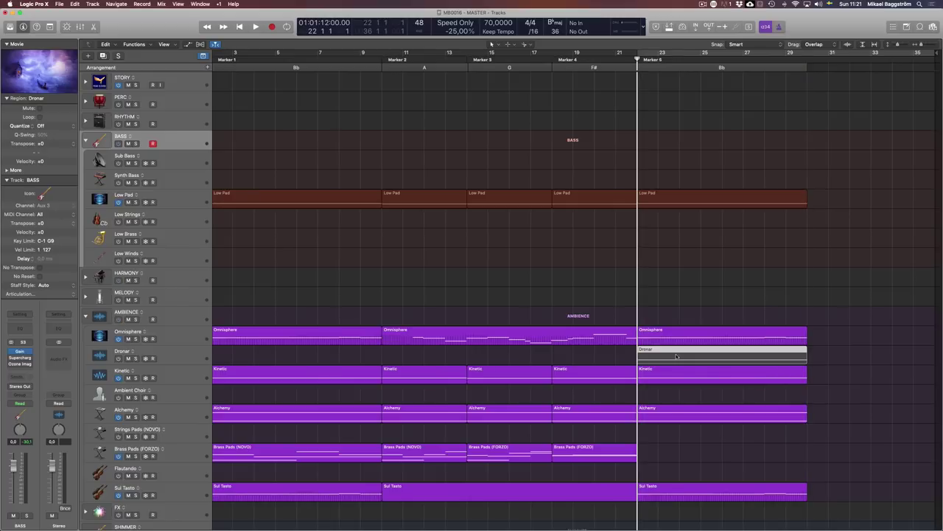
left_click(85, 142)
Turn on the Dronar track, open its instrument window and audition its region soloed from bar 22.
left_click(135, 241)
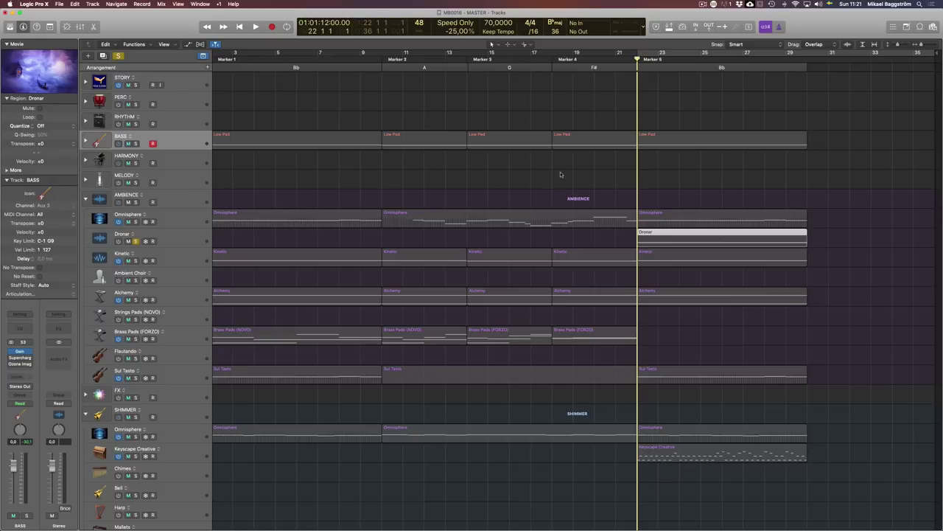
left_click(136, 241)
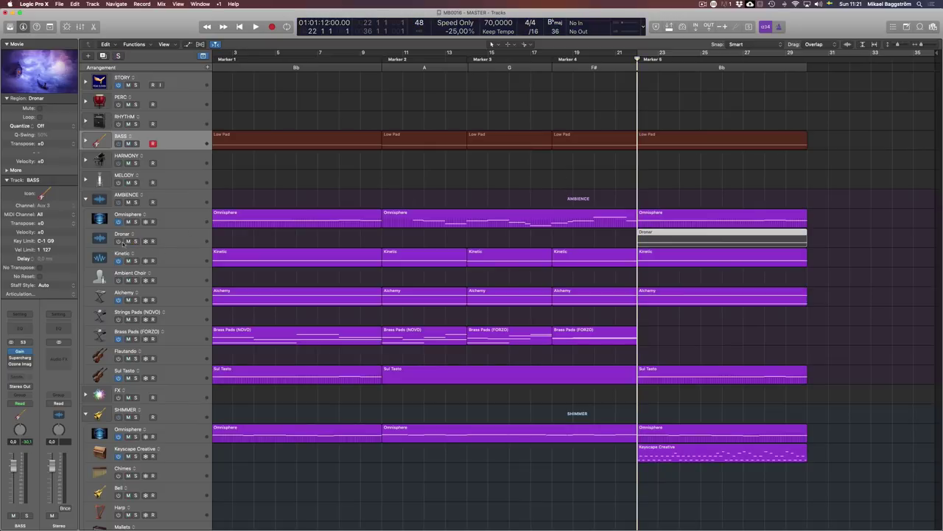
left_click(178, 241)
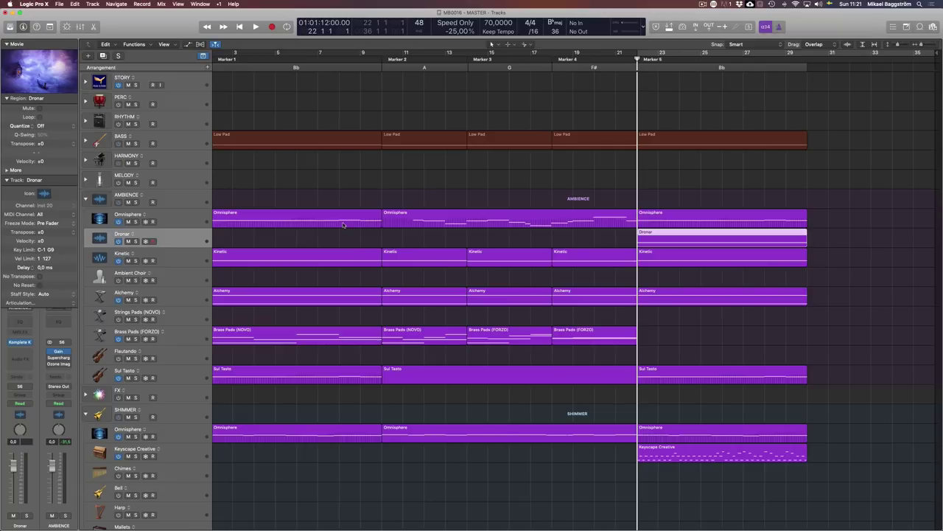
key("v")
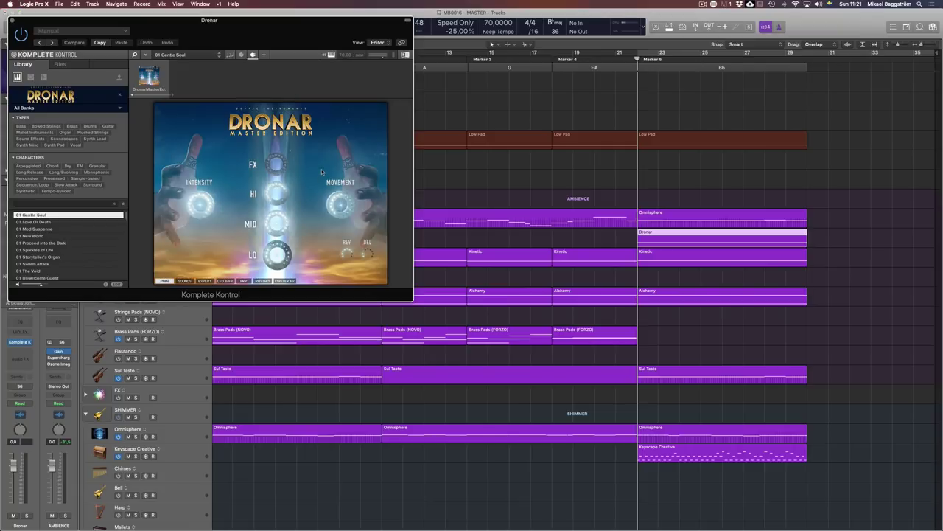
key("s")
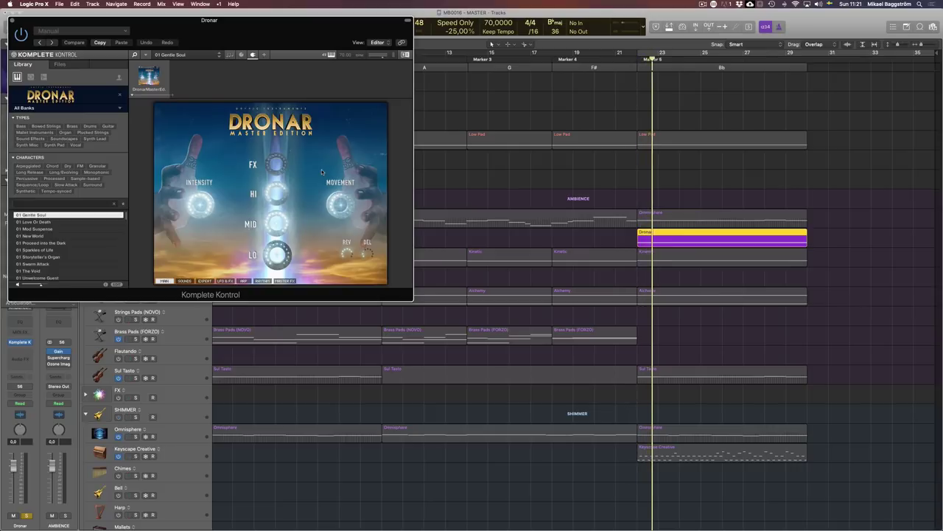
key("super+Tab")
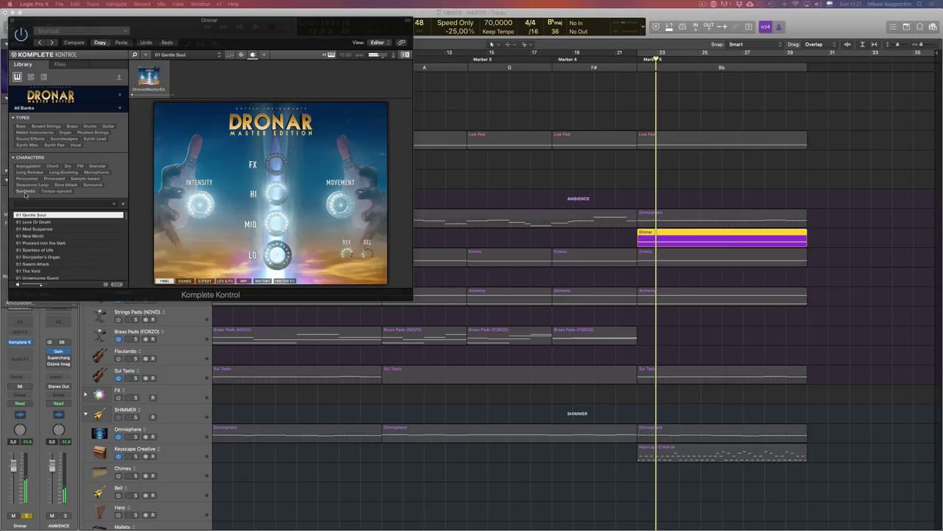
Turn down the HI layer of the Dronar instrument, listen to the region soloed and close the instrument window.
left_click_drag(281, 199, 279, 228)
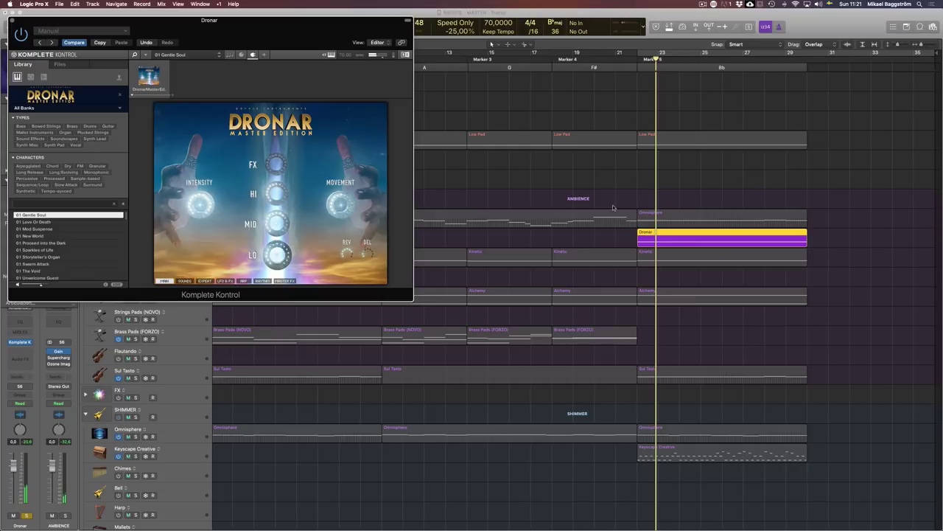
key("space")
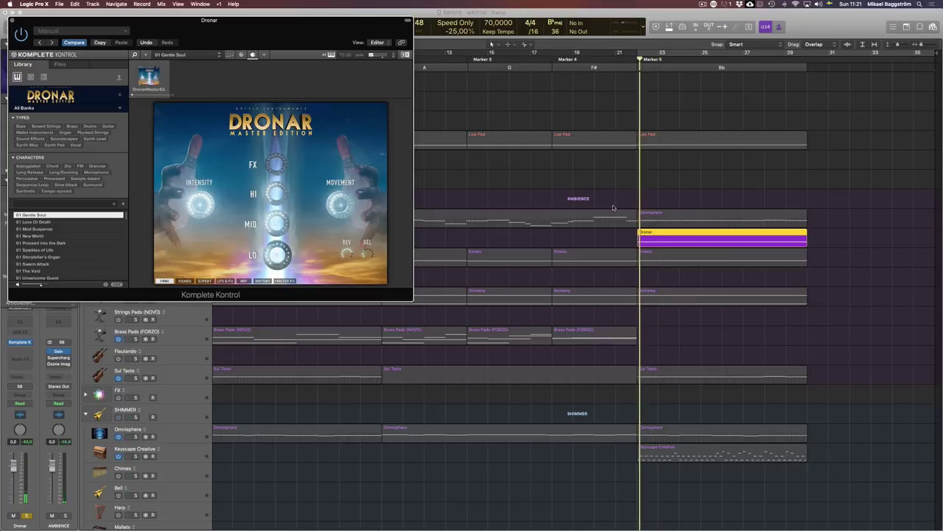
key("v")
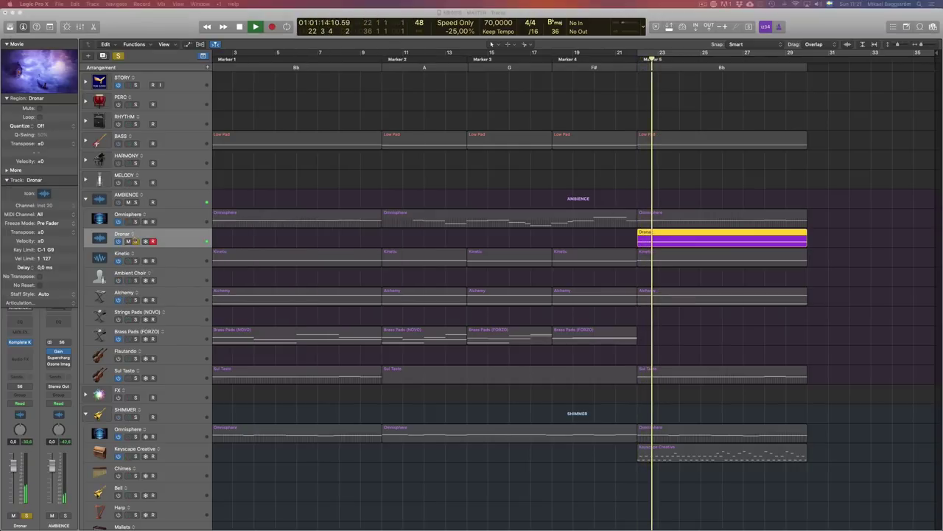
Unsolo the Dronar track and listen to the transition from the F# section into the Bb section with all layers.
left_click(135, 241)
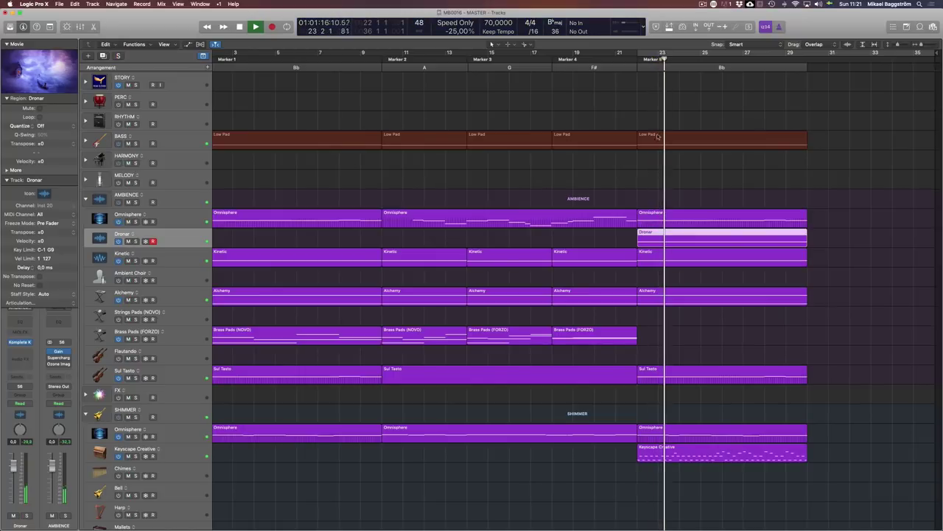
key("space")
left_click(614, 56)
key("space")
left_click(695, 101)
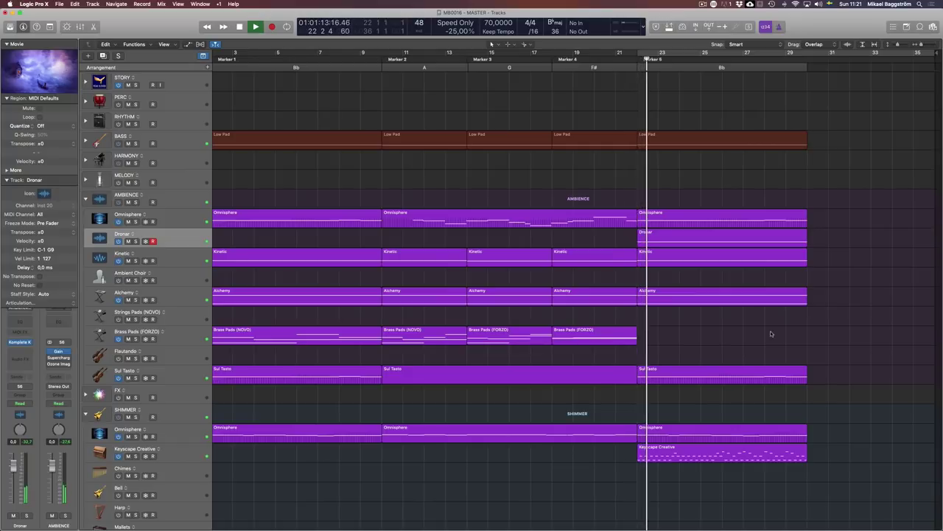
key("space")
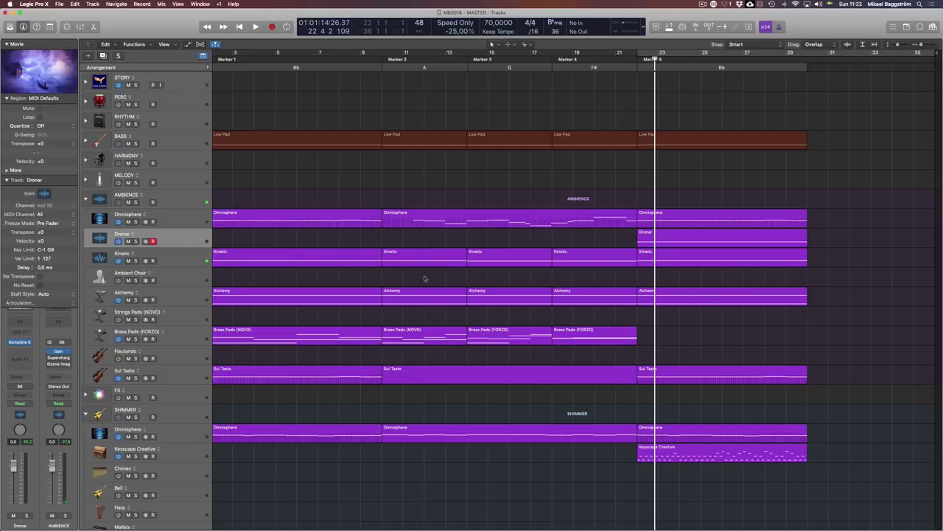
Add a Channel EQ to the Dronar track with a low-shelf cut around 145 Hz and a high cut around 7 kHz.
key("b")
left_click(524, 401)
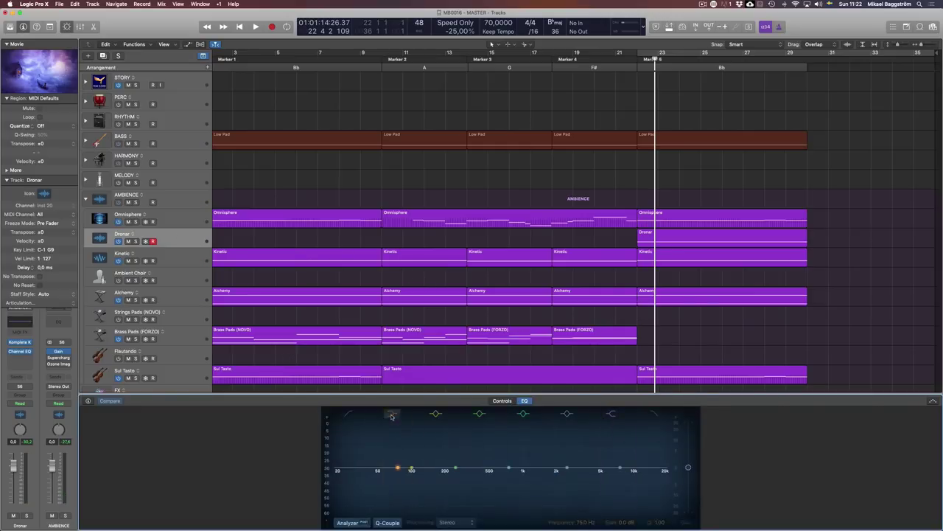
left_click_drag(411, 468, 387, 434)
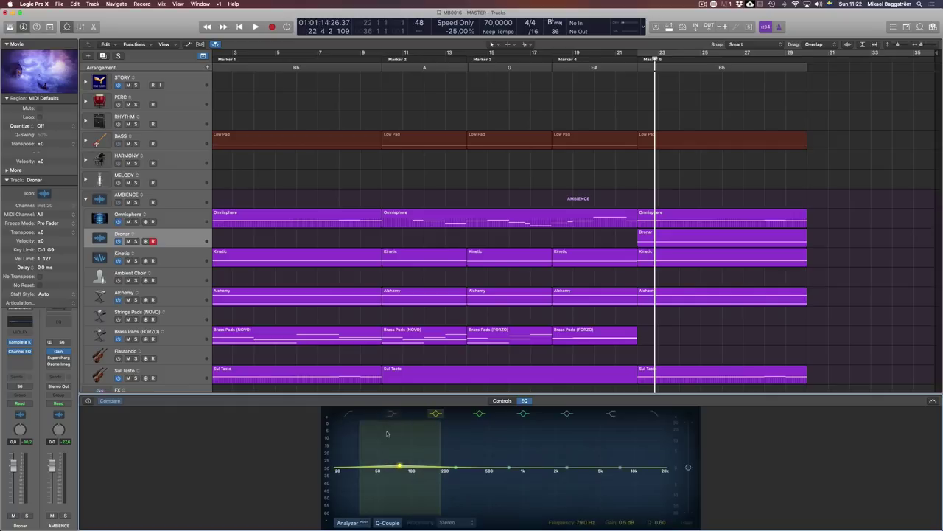
left_click(435, 415)
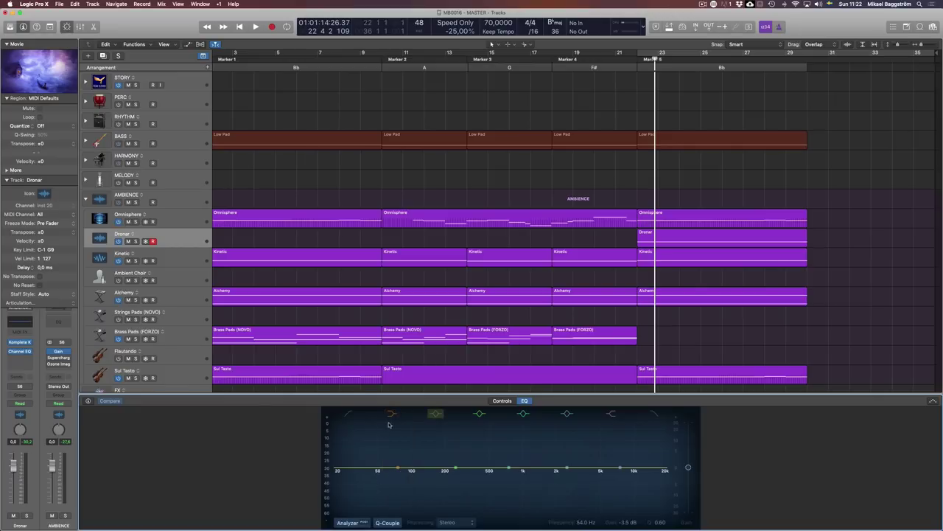
left_click_drag(398, 470, 428, 477)
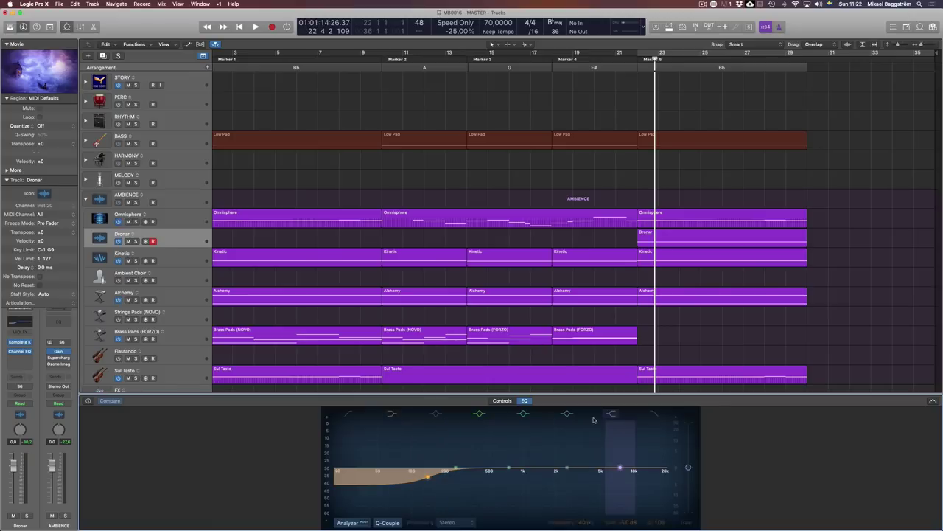
left_click_drag(656, 480, 618, 481)
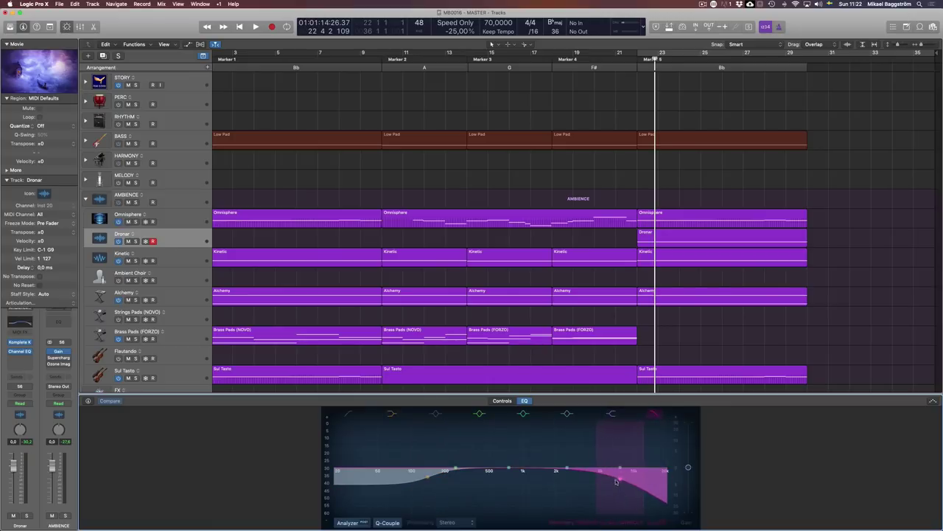
Play the Bb section from bar 22 and lower the high cut of the Dronar EQ to about 4 kHz.
left_click(644, 67)
key("space")
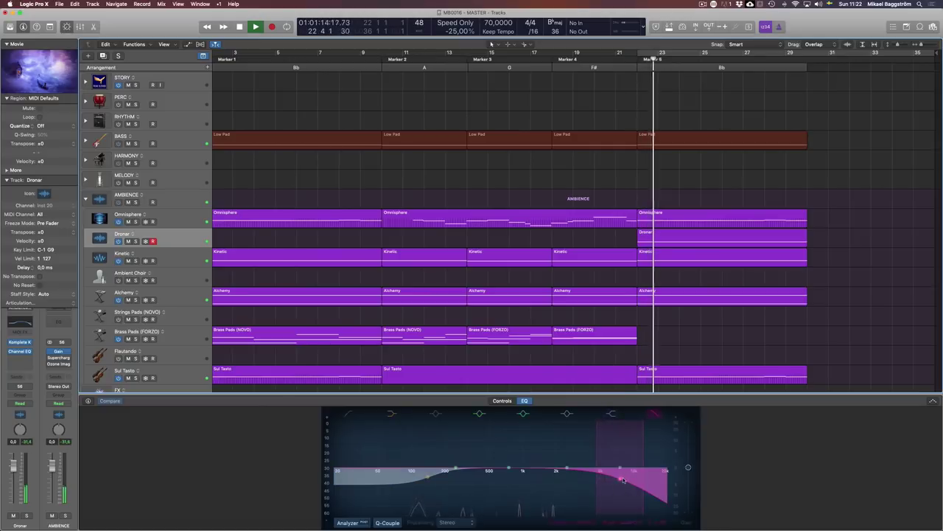
left_click_drag(619, 485, 590, 485)
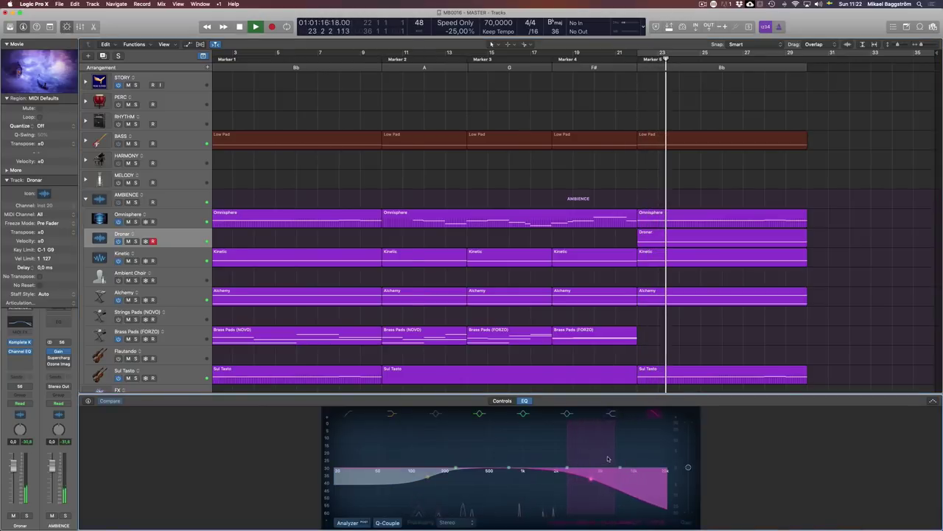
Add a high-shelf boost around 7 kHz to the Channel EQ of the Keyscape Creative track.
key("b")
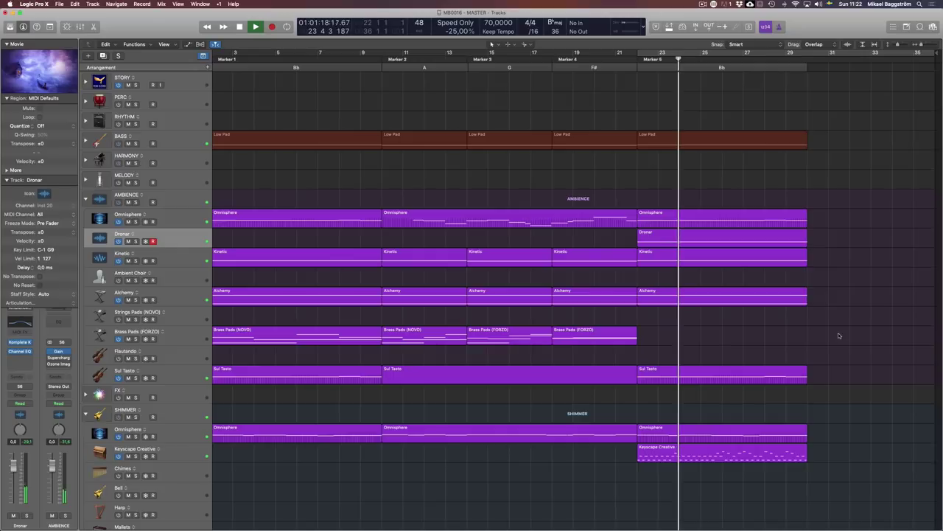
left_click(177, 454)
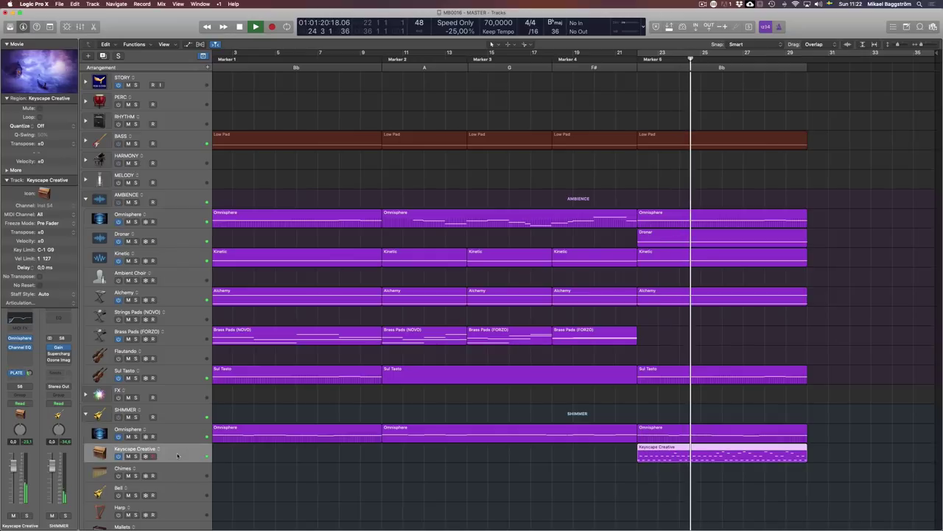
key("b")
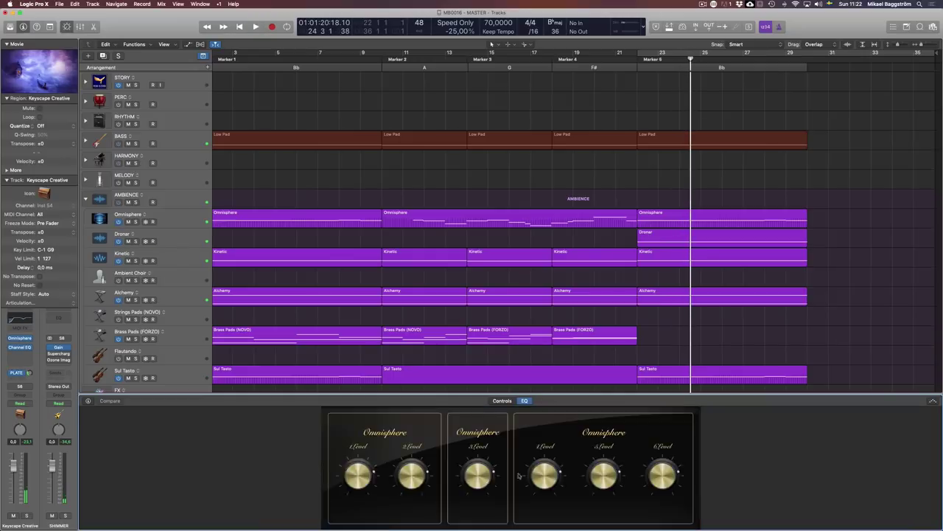
left_click(524, 400)
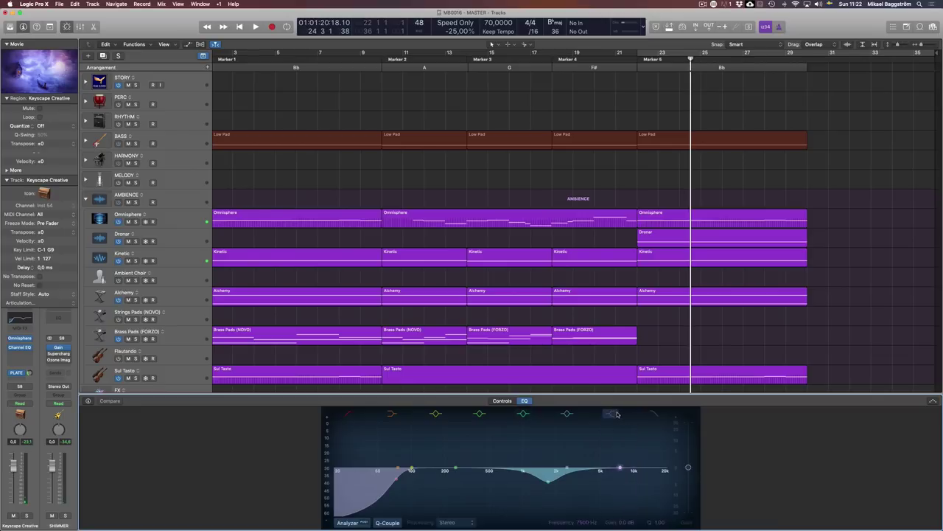
left_click_drag(620, 468, 621, 455)
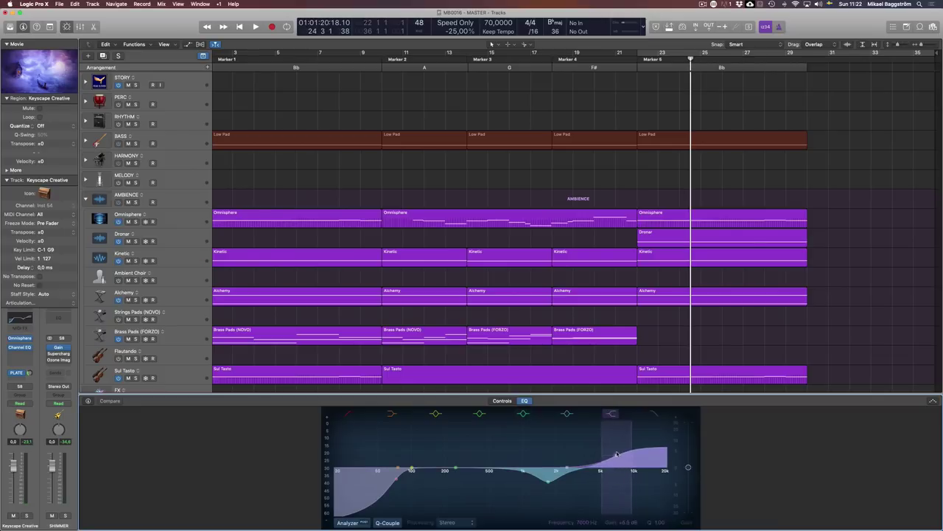
Audition the Sul Tasto track on its own, and unsolo it to hear it within the full mix.
key("ctrl+s")
key("ctrl+s")
left_click(177, 372)
key("ctrl+s")
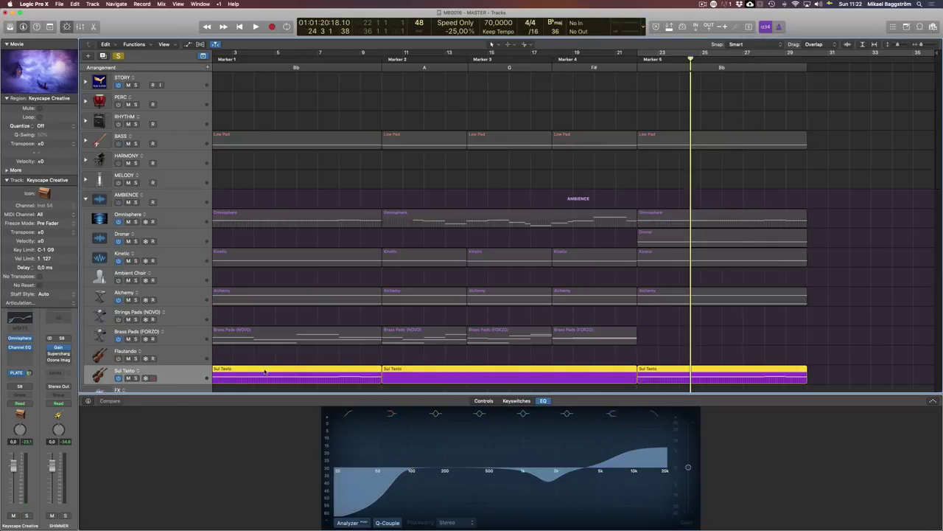
key("space")
key("ctrl+s")
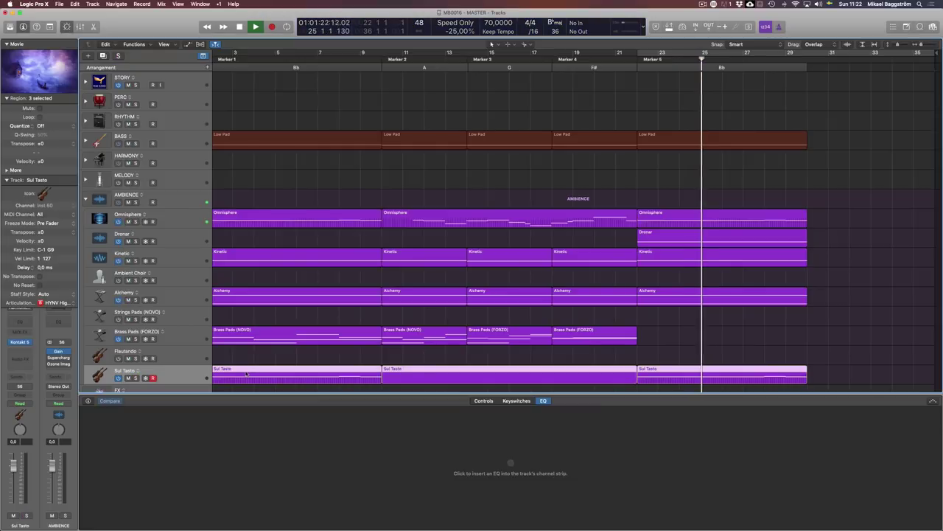
Insert a Channel EQ on the Sul Tasto track with a high-shelf boost around 4.4 kHz.
key("b")
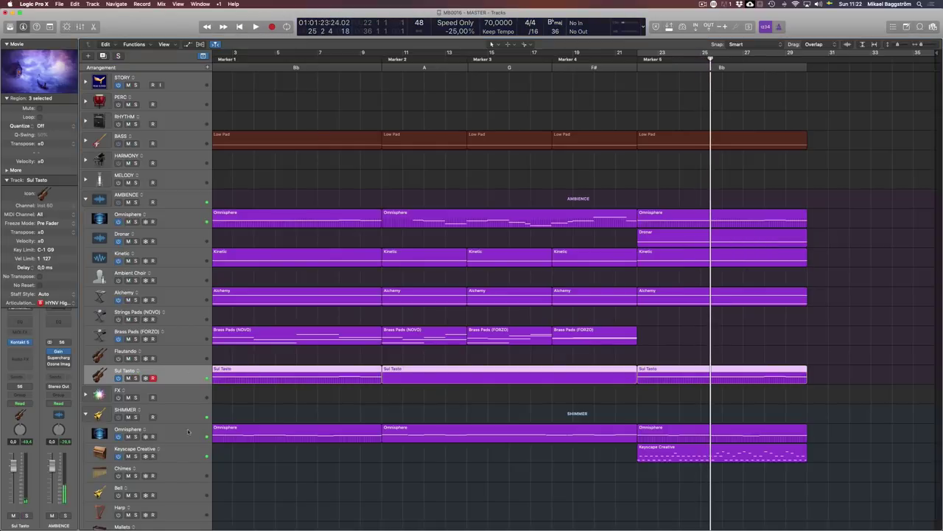
key("b")
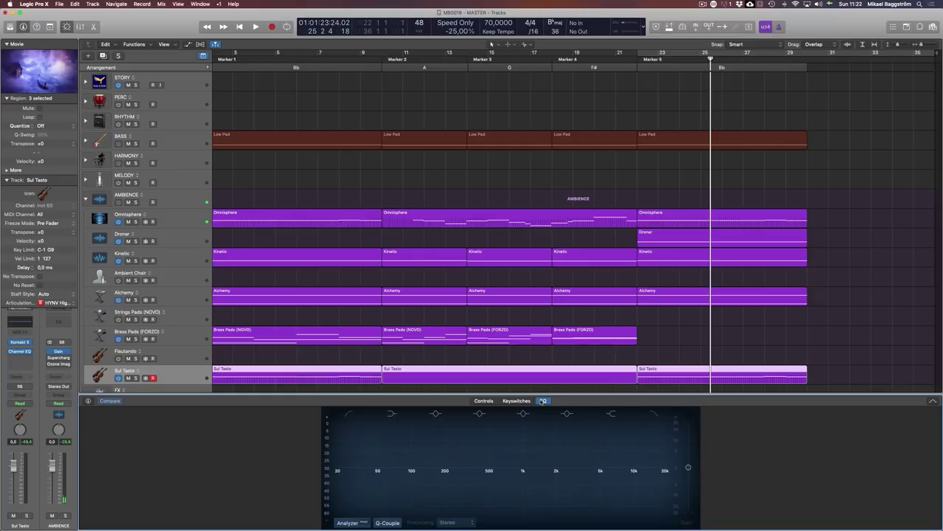
key("b")
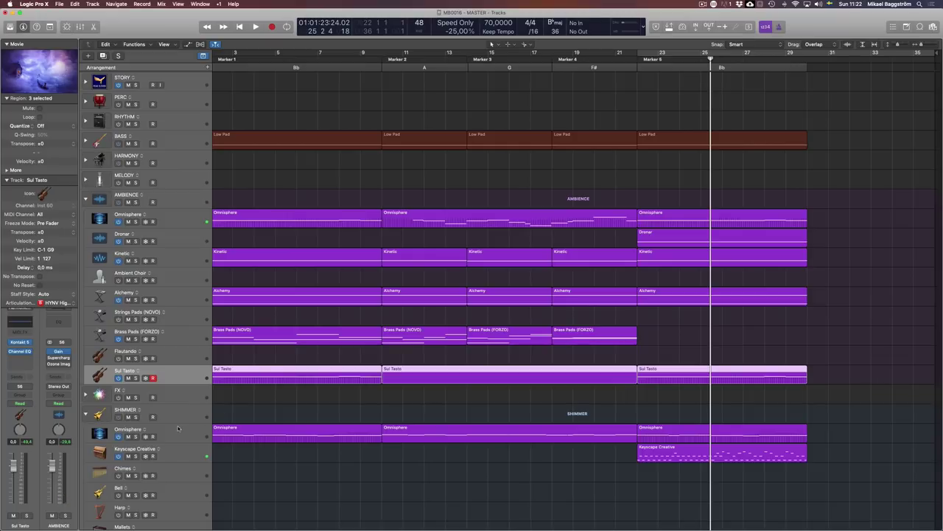
key("b")
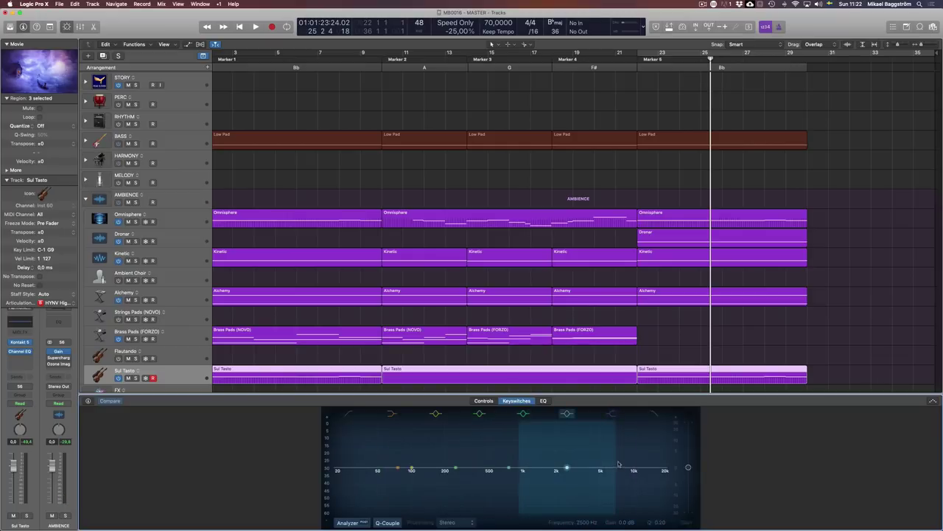
left_click_drag(620, 469, 593, 461)
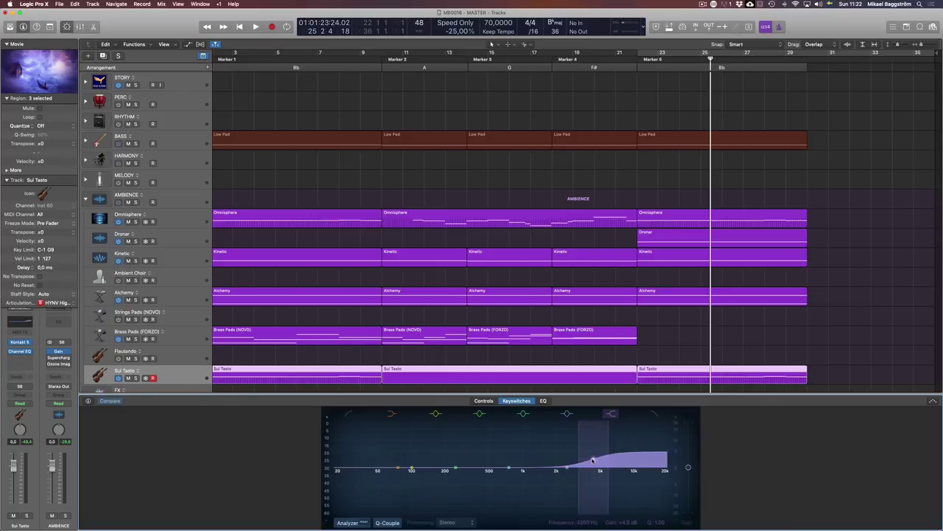
key("b")
Lower the high shelf of the Keyscape Creative EQ to about 4.4 kHz and shift its midrange cut slightly lower in frequency.
left_click(179, 448)
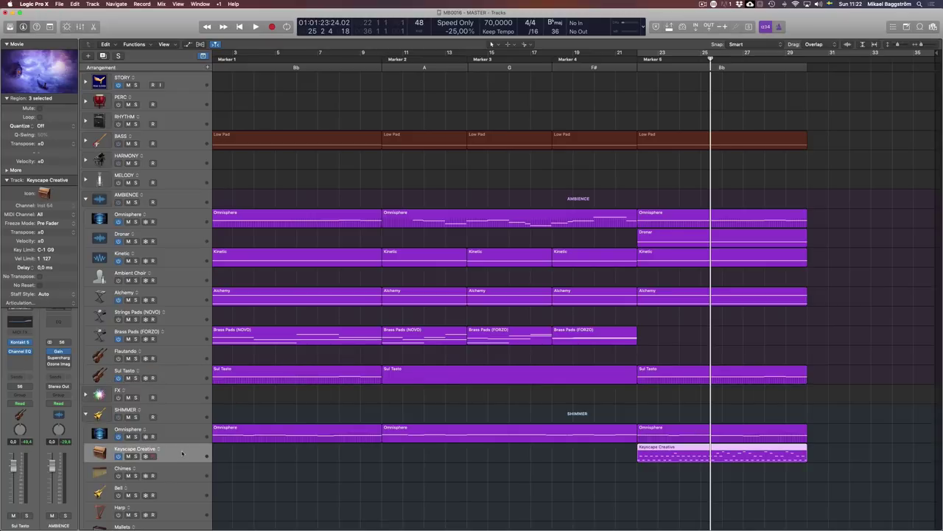
key("b")
left_click(525, 400)
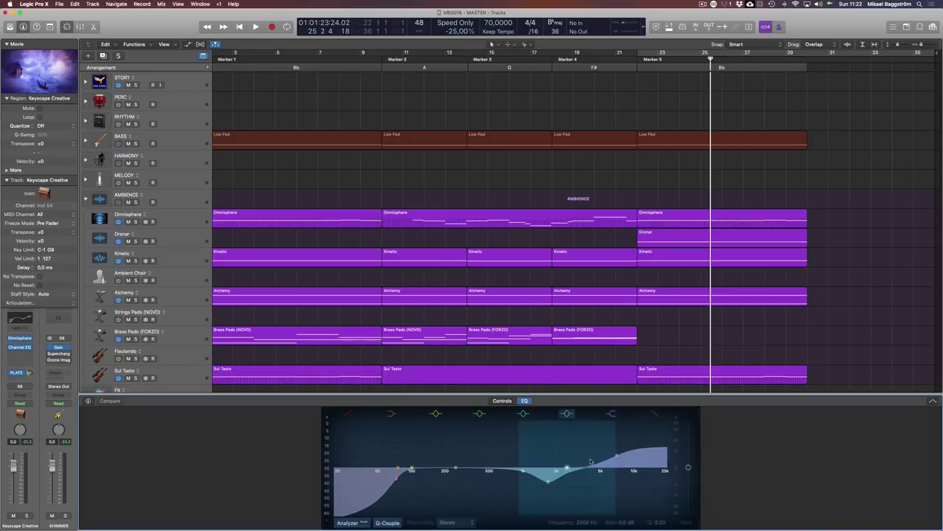
left_click_drag(612, 460, 591, 460)
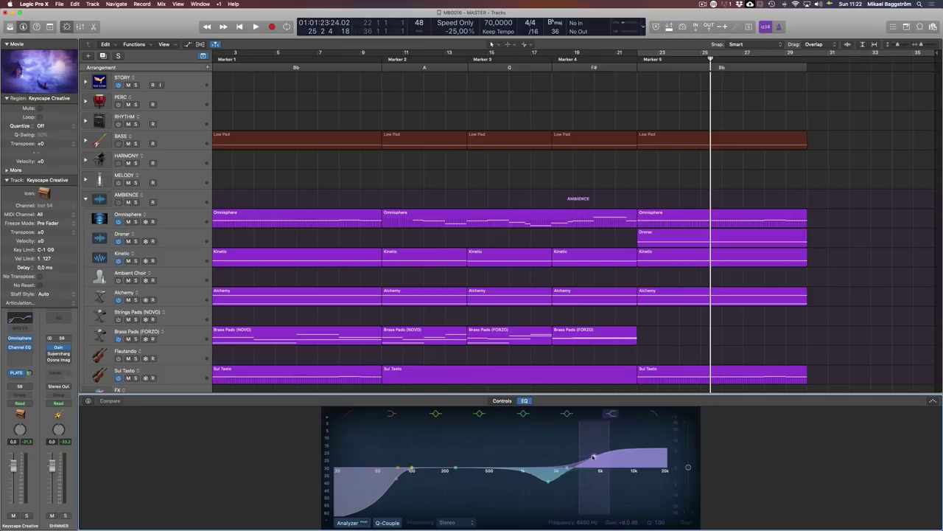
left_click_drag(547, 483, 541, 483)
key("b")
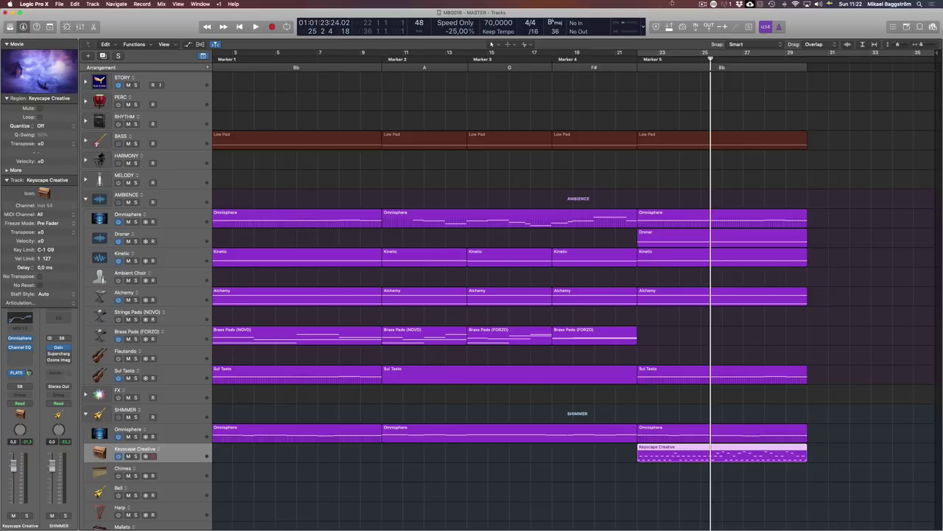
Solo the Keyscape Creative track, play it from bar 22 and unsolo it to compare with the full mix.
key("s")
key("s")
key("s")
left_click(640, 65)
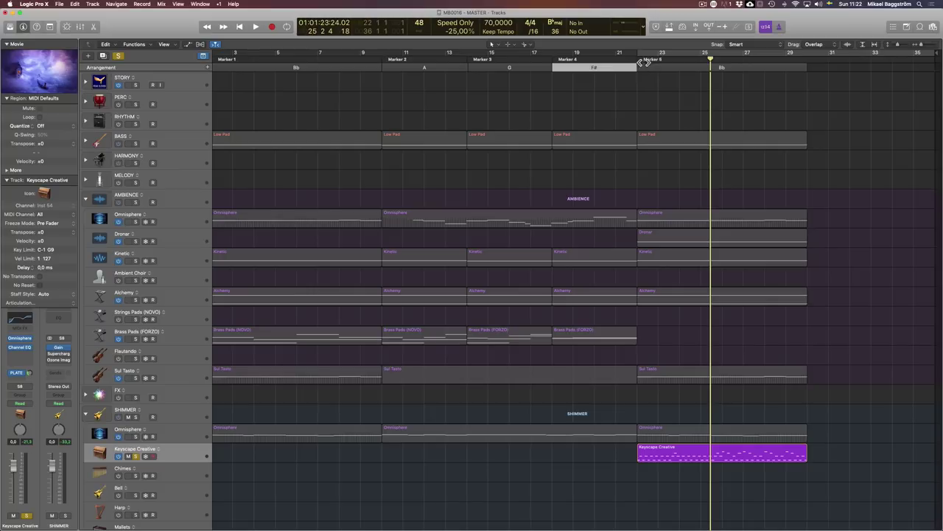
key("alt+comma")
key("space")
key("space")
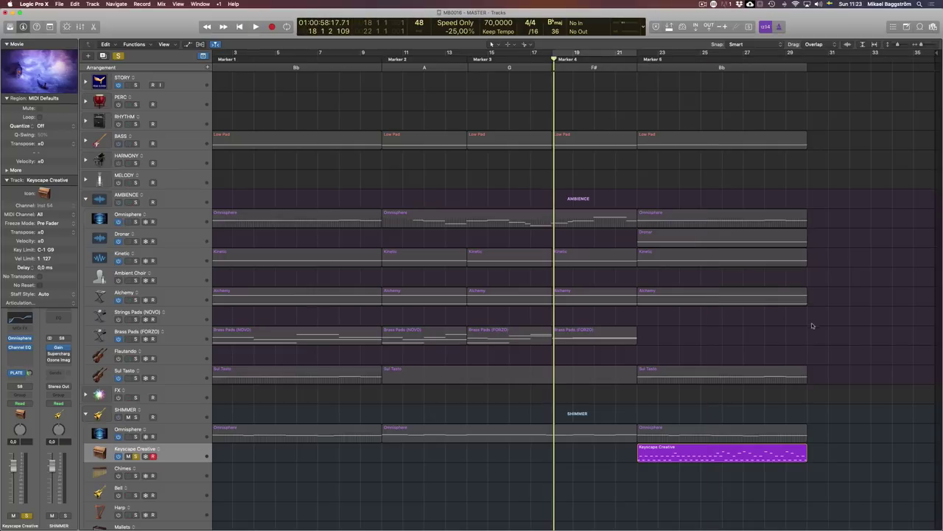
key("alt+period")
key("space")
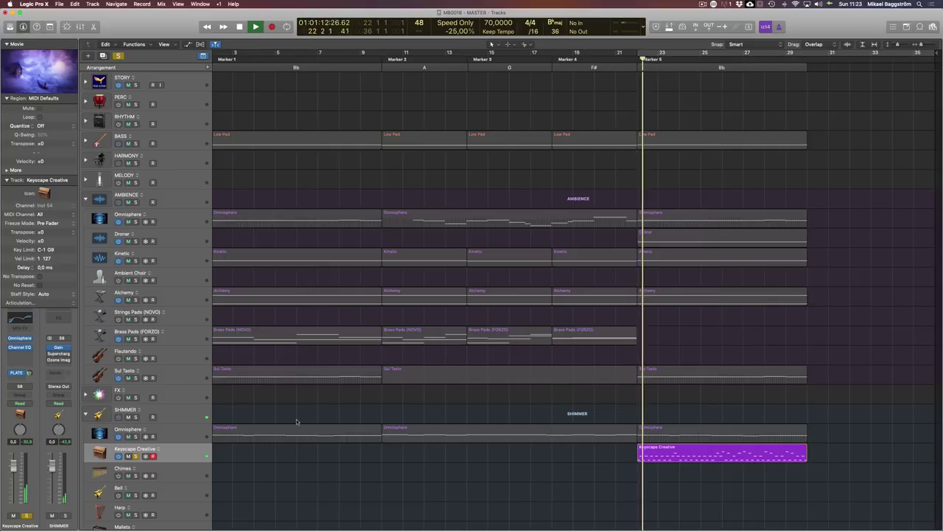
key("s")
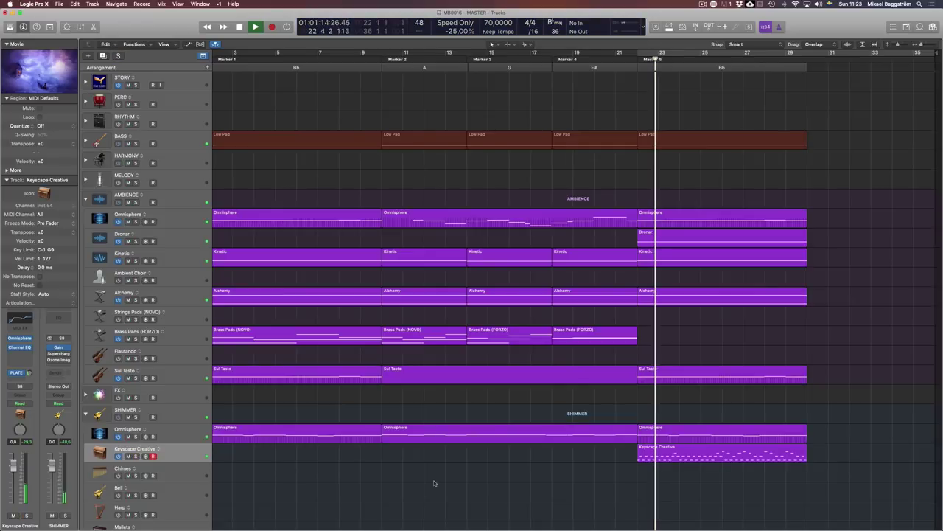
Raise the high-shelf boost of the Keyscape Creative EQ to about 10 dB and deepen its midrange cut during playback.
key("b")
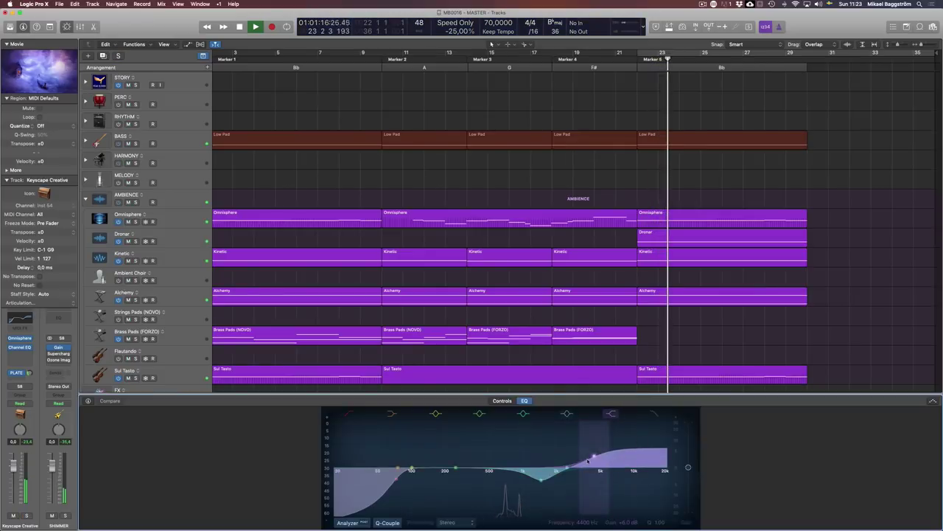
left_click_drag(591, 457, 590, 445)
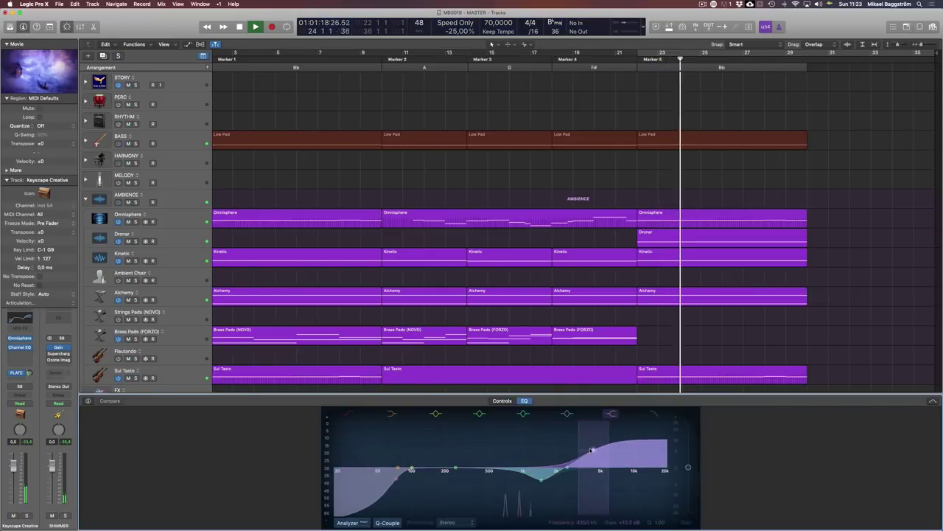
mouse_move(550, 480)
left_mouse_down()
mouse_move(591, 487)
mouse_move(565, 478)
mouse_move(530, 492)
mouse_move(542, 484)
left_mouse_up()
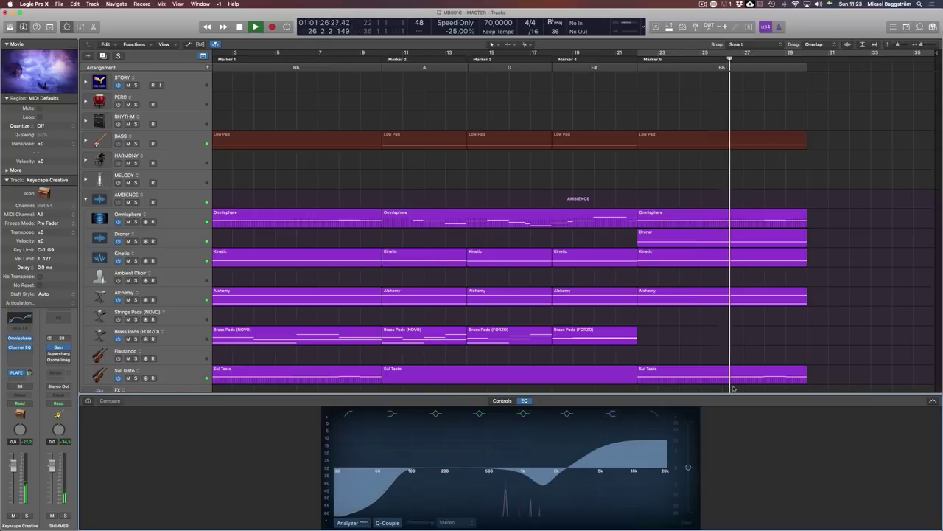
key("b")
Review the notes of the Keyscape Creative region in the Piano Roll and replay the Bb section from bar 22.
double_click(709, 458)
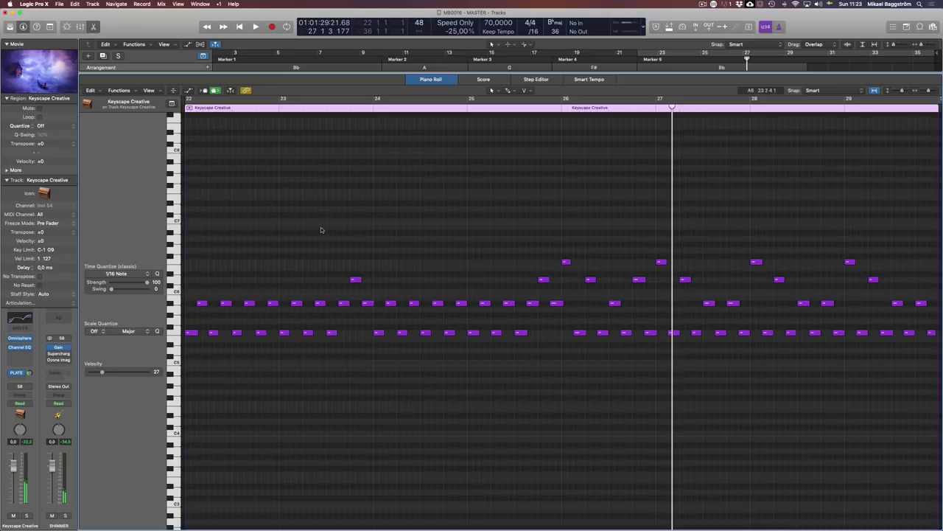
scroll(331, 229, "down", 3)
key("p")
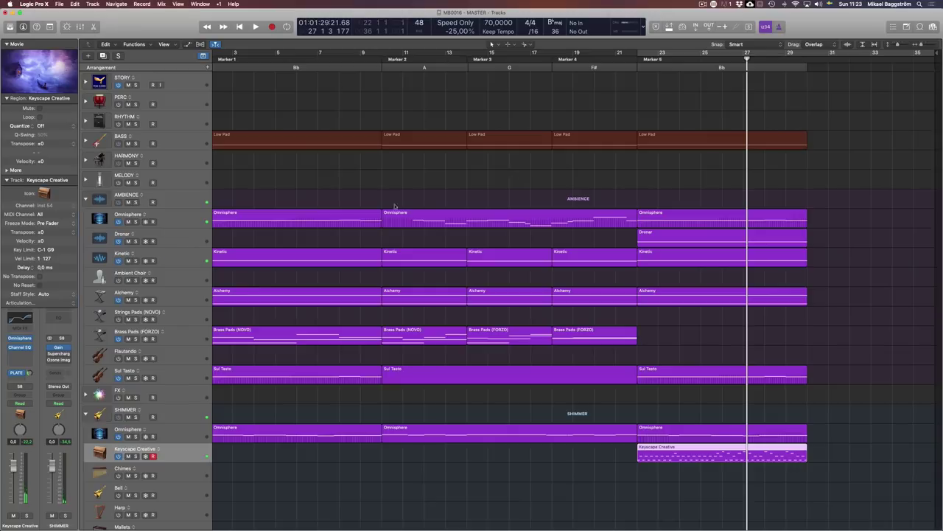
key("shift+Return")
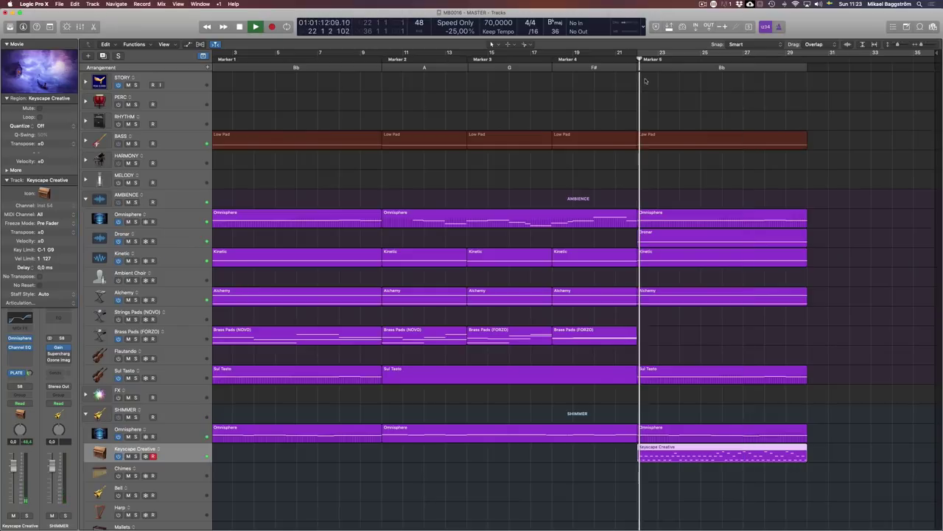
left_click(887, 363)
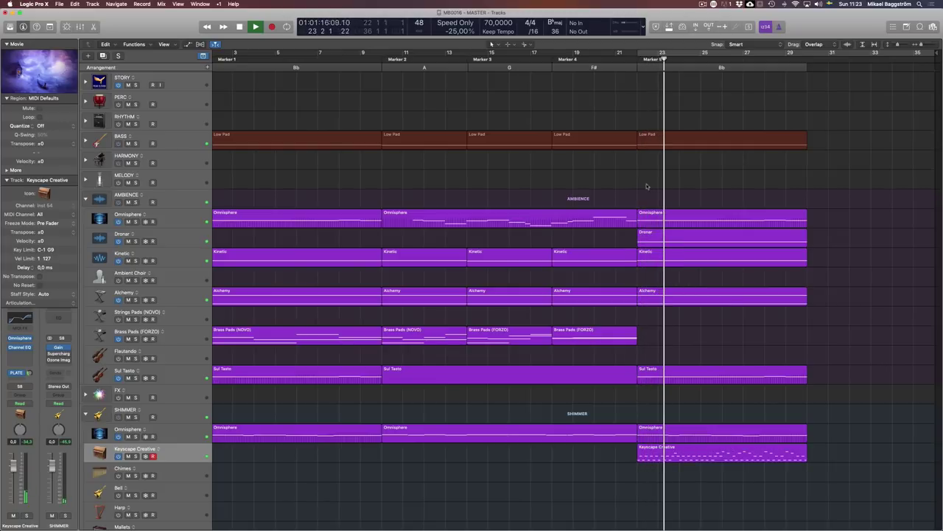
Show the music video footage in a floating window while the Bb section plays, and select the Keyscape Creative region.
key("alt+super+v")
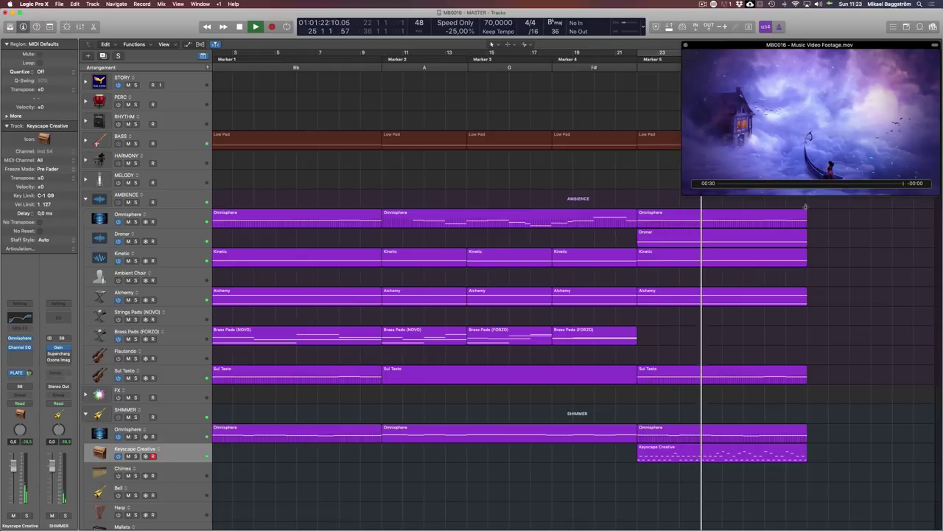
key("v")
key("v")
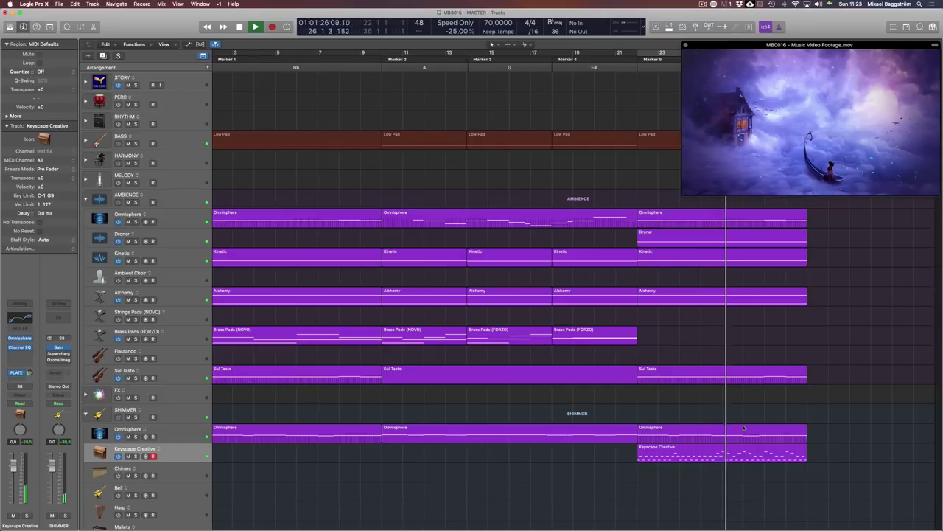
key("space")
left_click(734, 457)
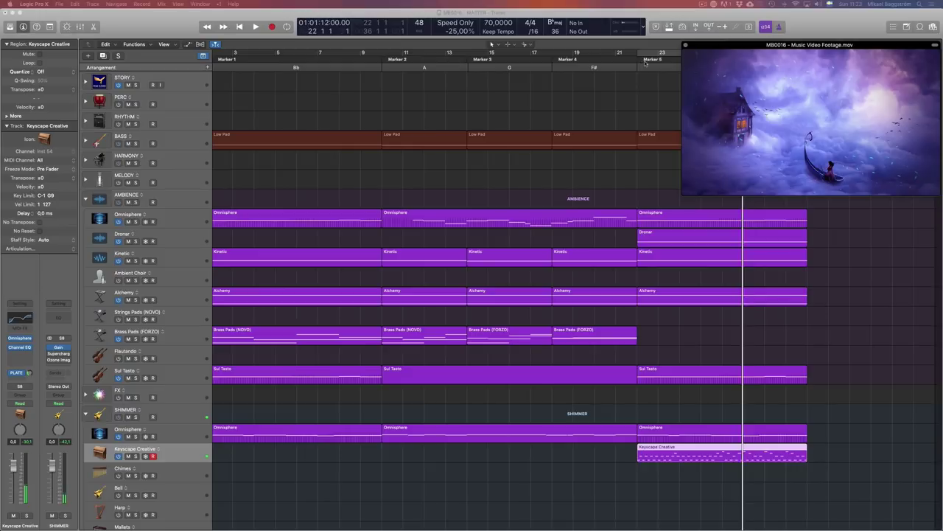
Replay the Bb section from bar 22 alongside the video and check the Keyscape Creative EQ.
key("space")
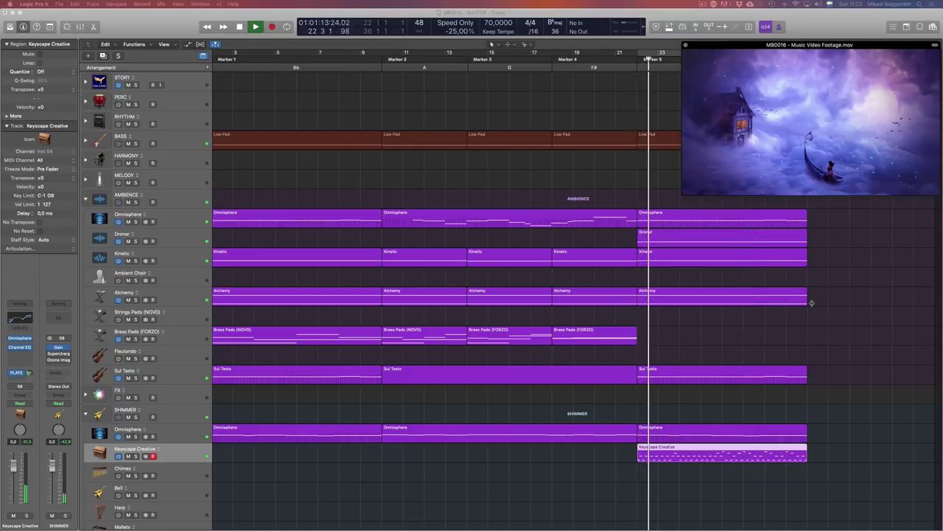
key("v")
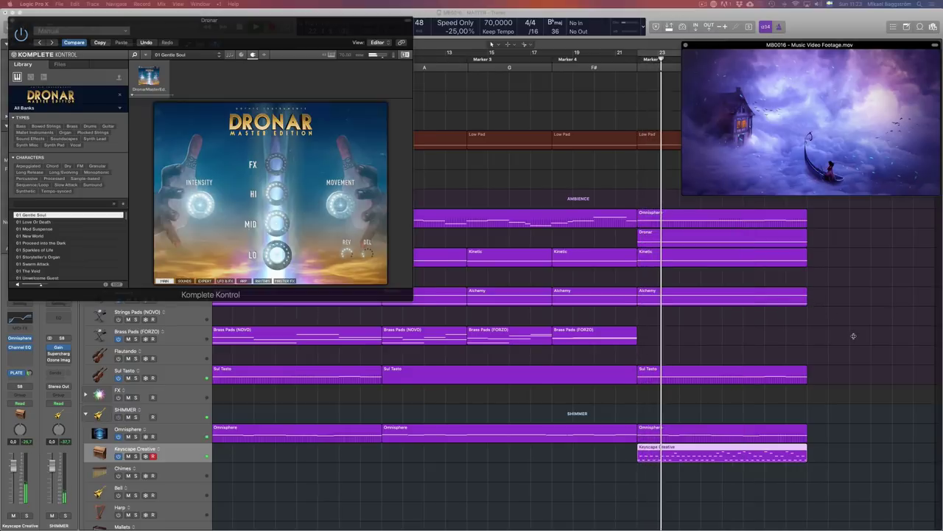
key("v")
key("b")
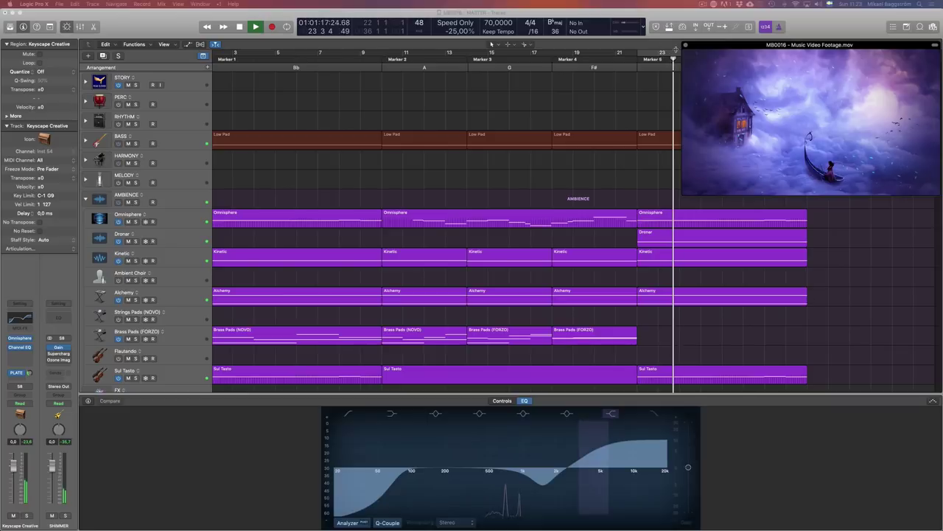
key("b")
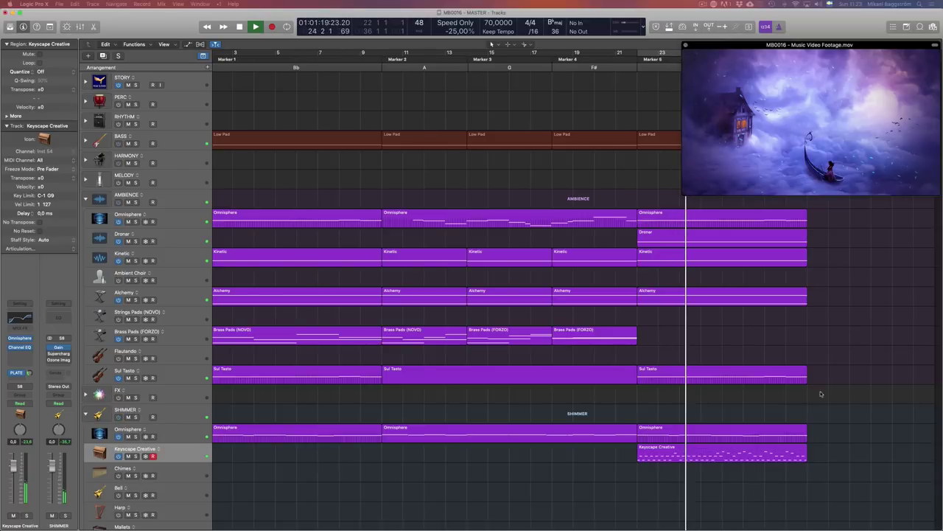
Stop playback, fit the whole arrangement in view and close the floating video window.
left_click(821, 393)
key("space")
key("z")
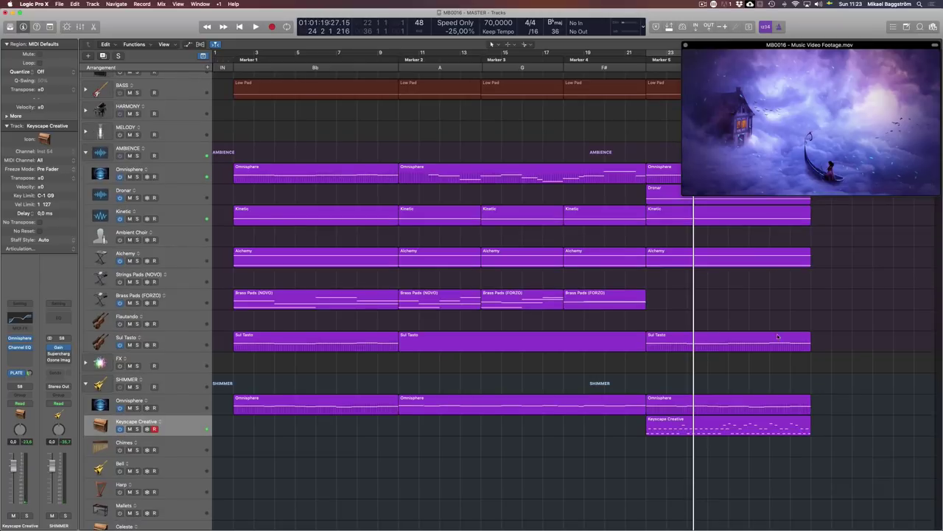
left_click(686, 45)
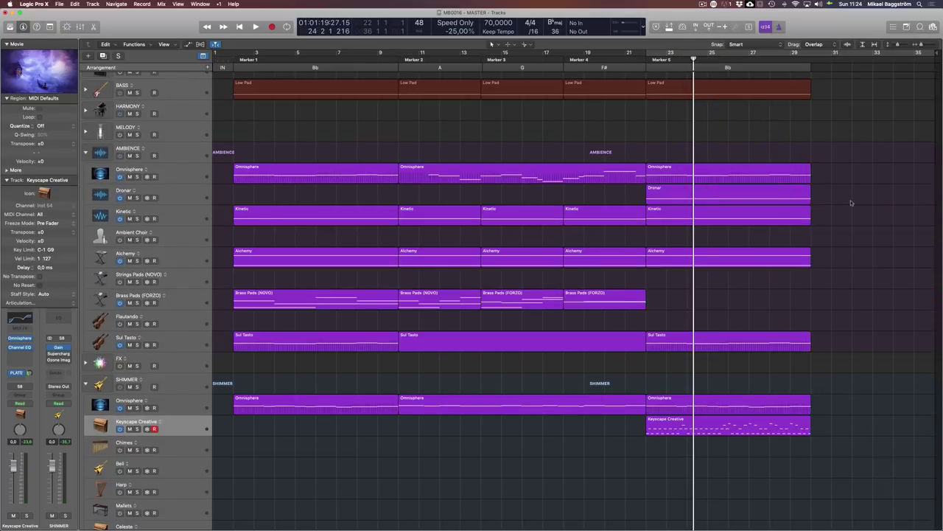
Move the playhead to bar 30 at the end of the Bb section and select the STORY track.
left_click(816, 67)
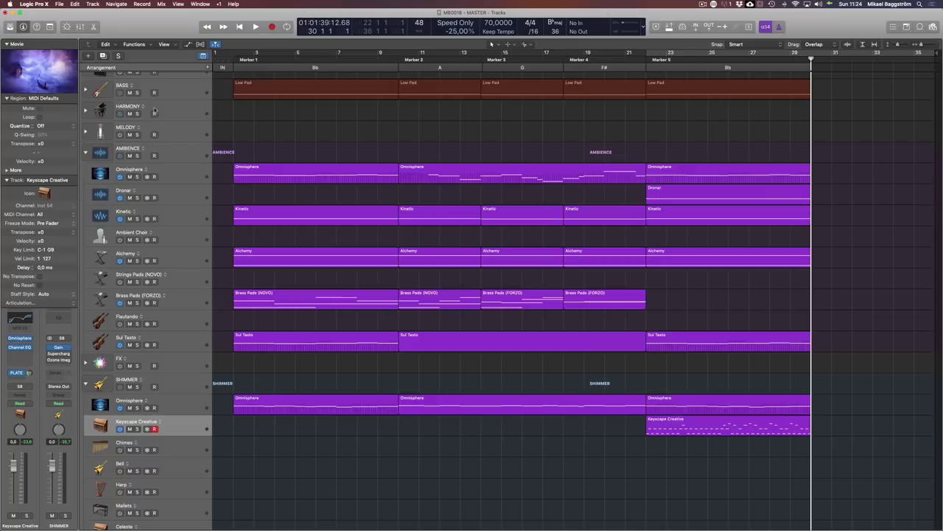
scroll(155, 112, "up", 3)
left_click(184, 86)
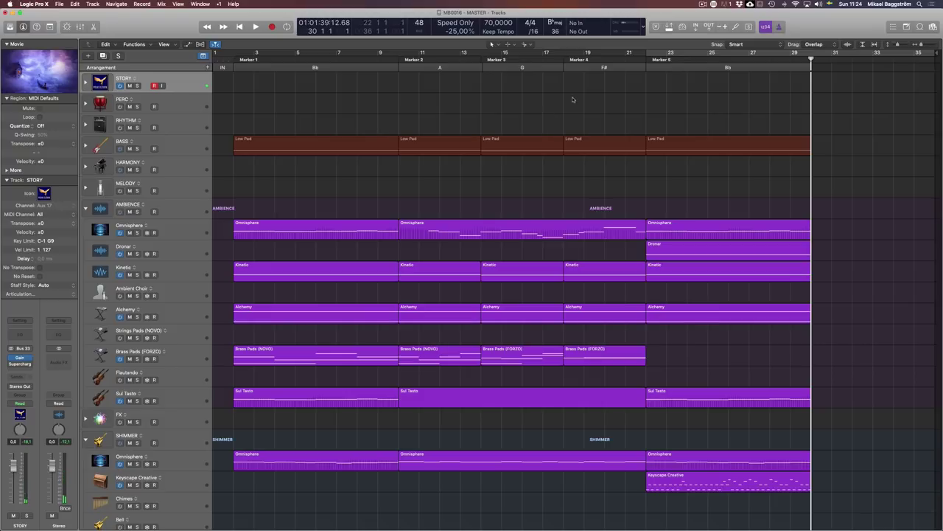
Copy the F# arrangement section at Marker 4 to bar 30 after the last Bb section, and delete the copied AMBIENCE Omnisphere region.
left_click(590, 70)
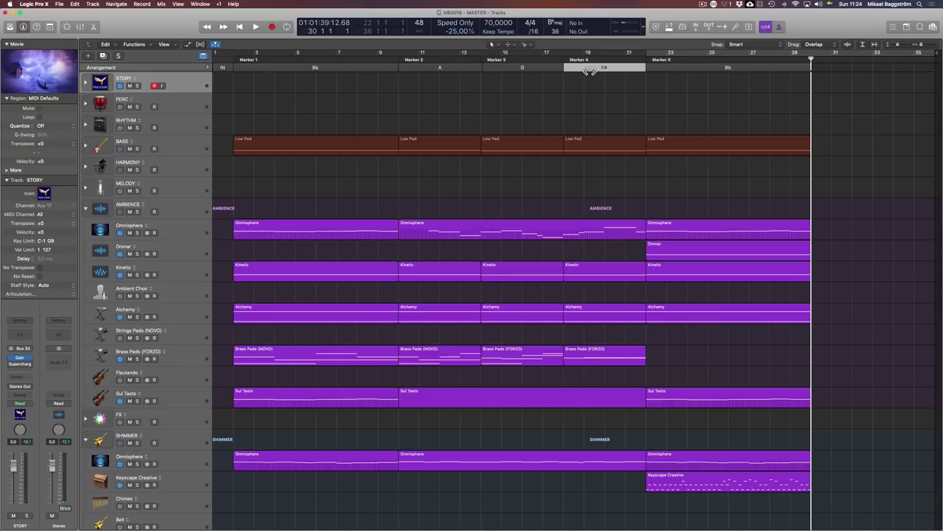
left_click(106, 68)
left_click(422, 104)
left_click_drag(589, 72, 818, 92)
left_click(888, 194)
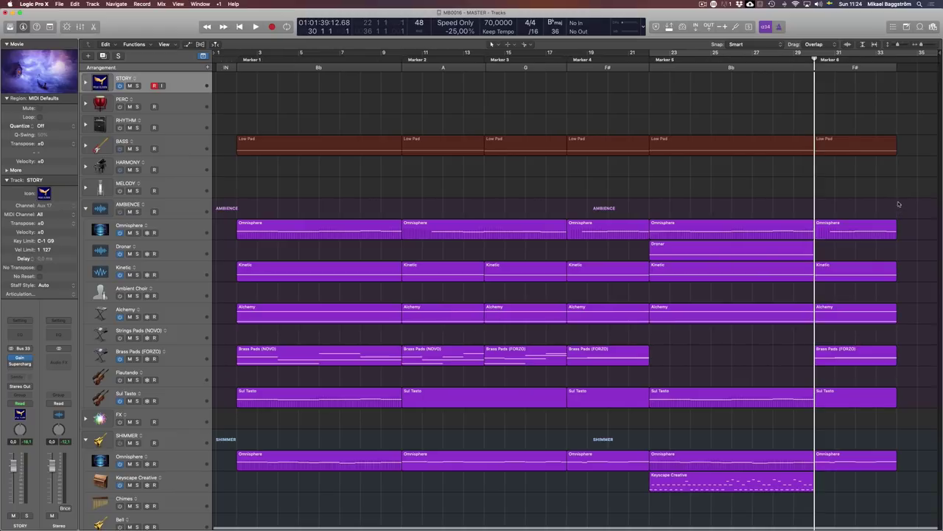
left_click(864, 238)
key("BackSpace")
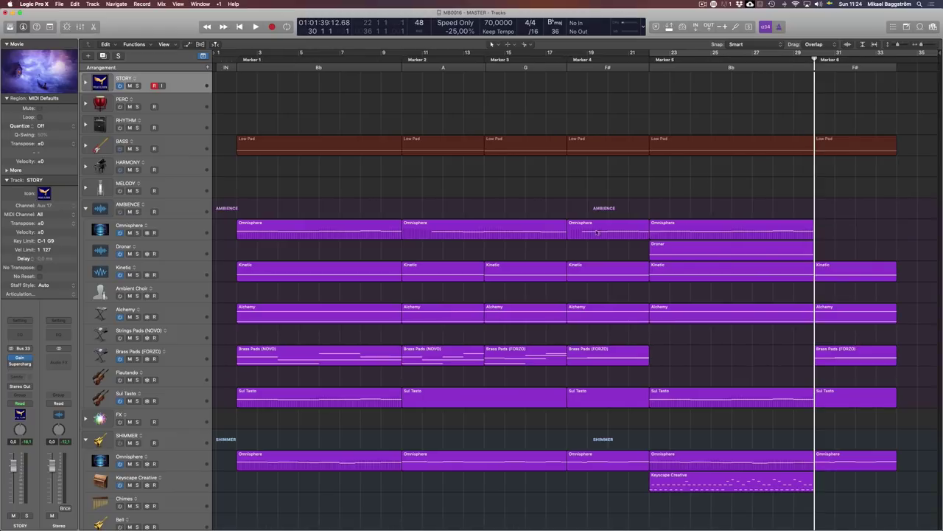
Open the AMBIENCE Omnisphere regions at Marker 2 and Marker 4 together in the Piano Roll, with the playhead at Marker 4.
double_click(594, 230)
key("p")
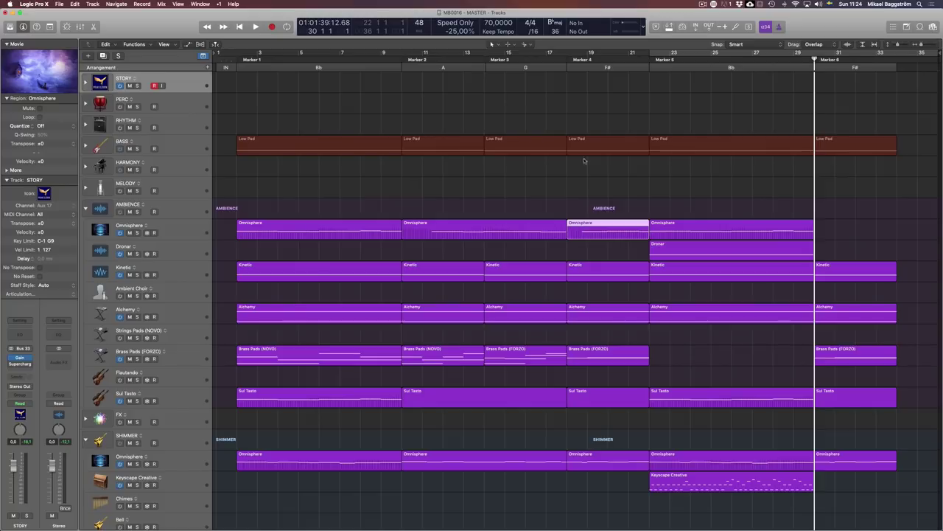
left_click(583, 64)
left_click(560, 229, "shift")
key("e")
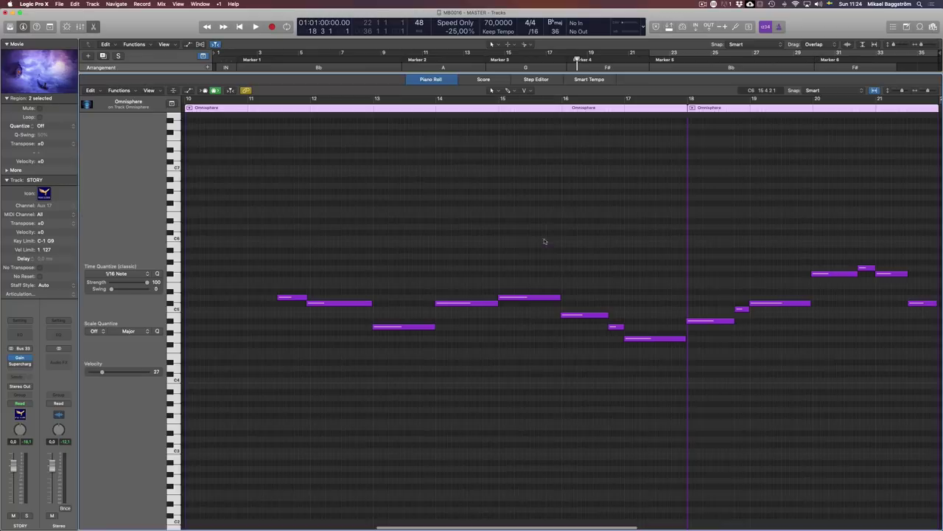
left_click(710, 321)
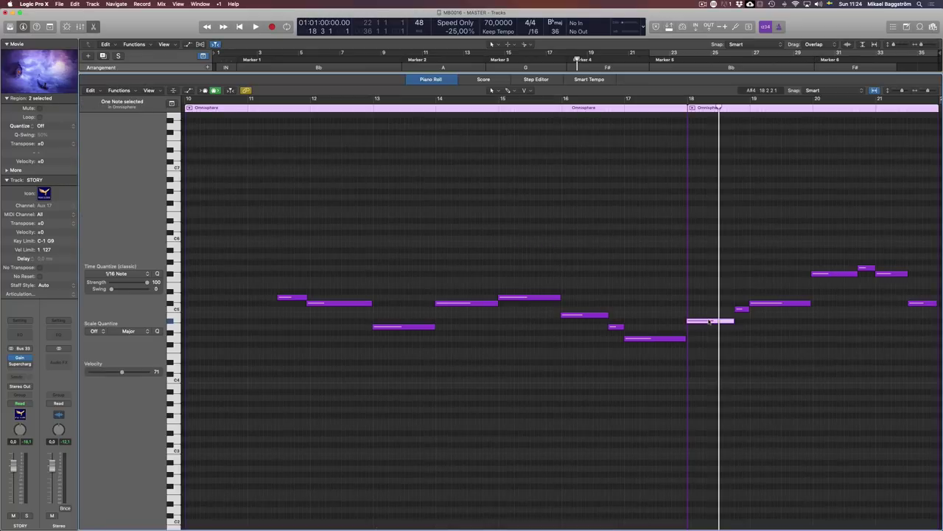
key("BackSpace")
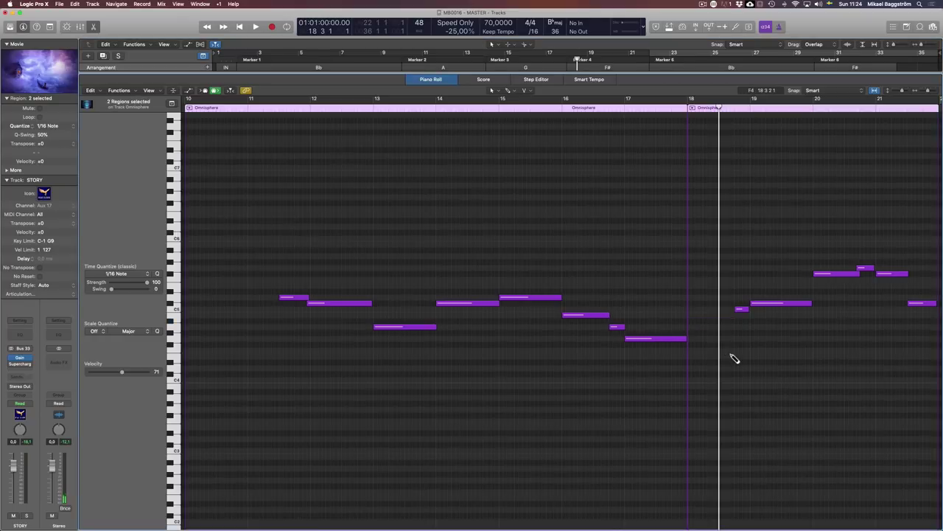
key("super+z")
Nudge the A#4 note at bar 18 slightly later so it starts inside the F# section's Omnisphere region.
left_click(720, 355)
left_click_drag(707, 324, 706, 323)
left_click(742, 381)
left_click(732, 322)
left_click(735, 362)
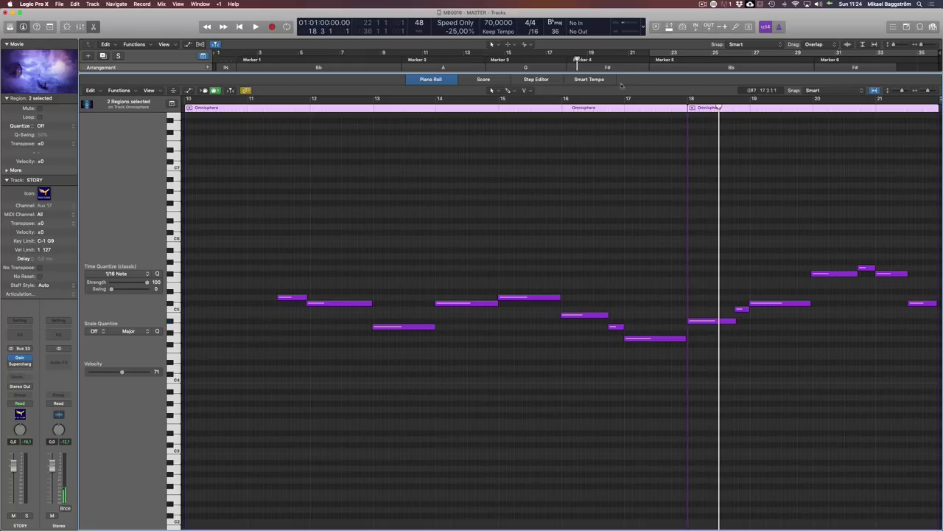
Close the Piano Roll and play the arrangement from Marker 4, continuing the check into the Marker 5 section.
left_click(641, 110)
key("e")
key("space")
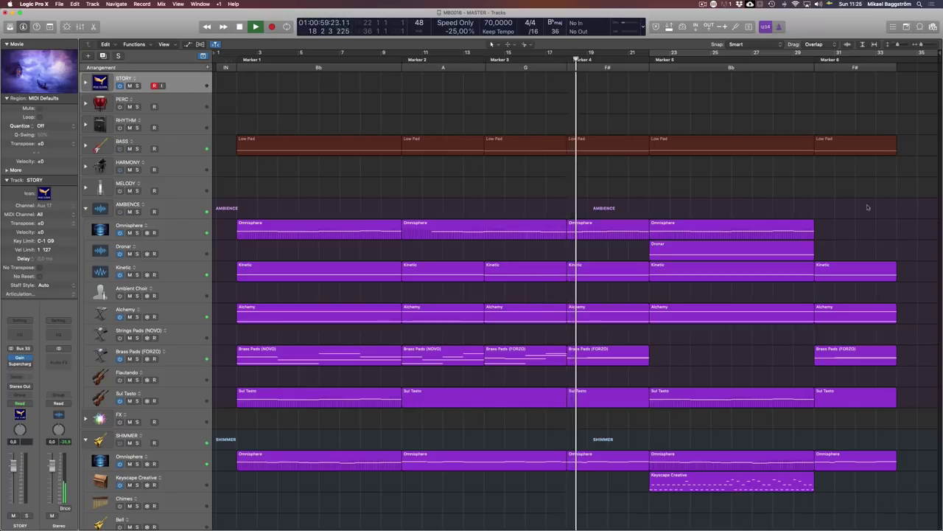
scroll(855, 207, "right", 1)
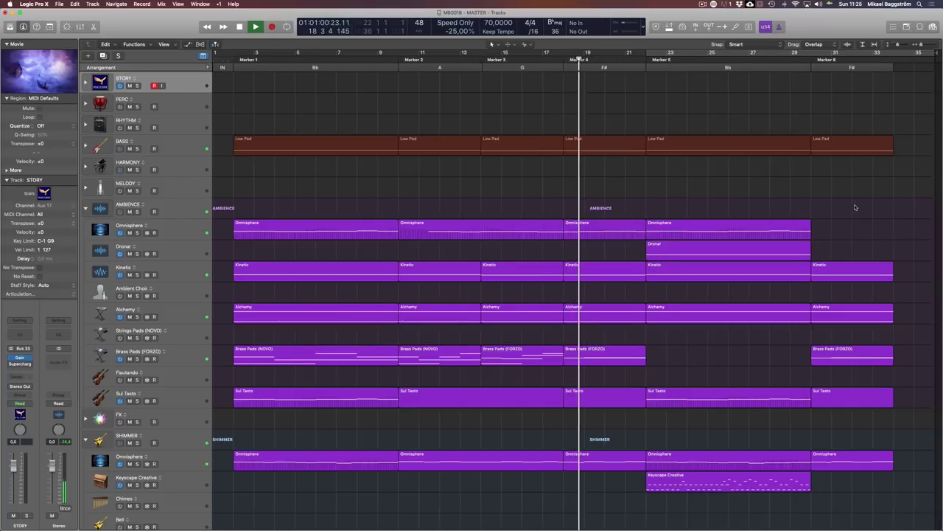
left_click(680, 68)
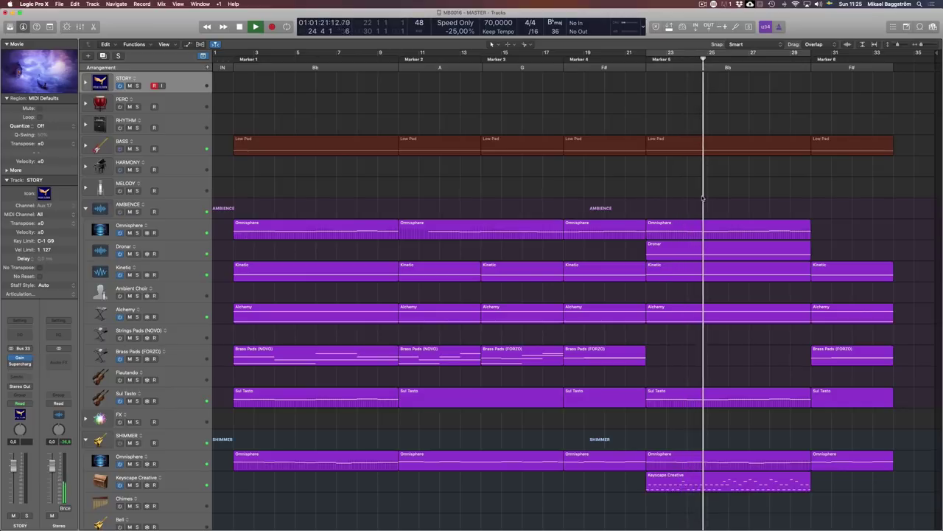
key("space")
Move the AMBIENCE Omnisphere region at Marker 5 to the Flautando track, switch that track on and name the region Flautando.
left_click_drag(691, 233, 682, 376)
left_click(119, 378)
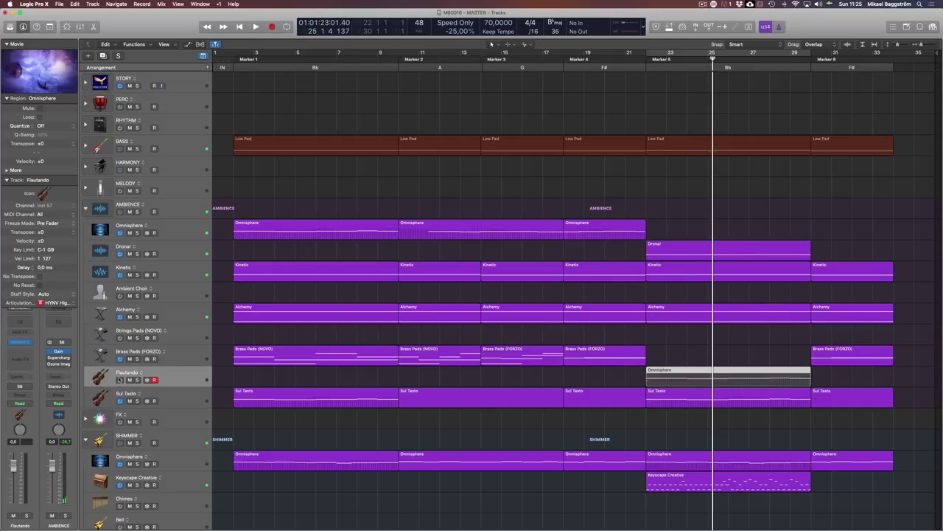
double_click(702, 380)
key("p")
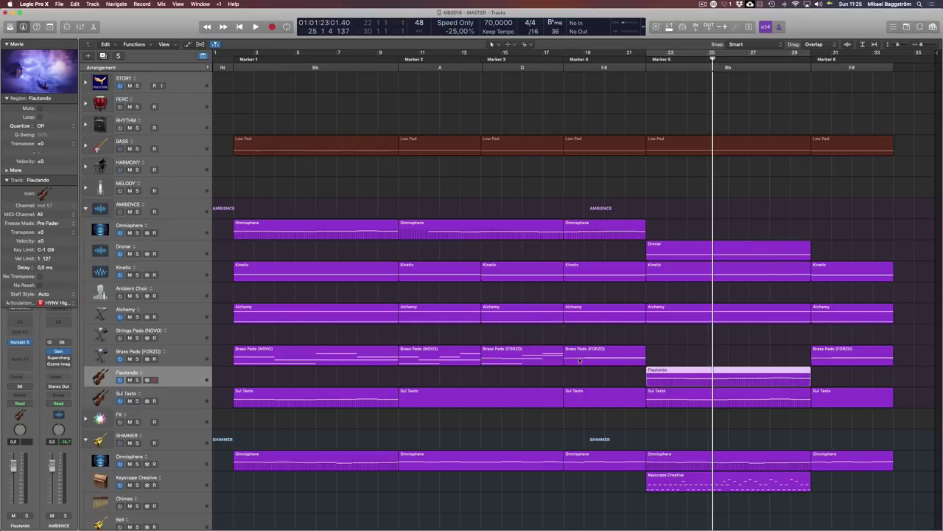
Solo the Flautando track and enable the Mid microphone in its Venice Modern Strings instrument in Kontakt.
key("s")
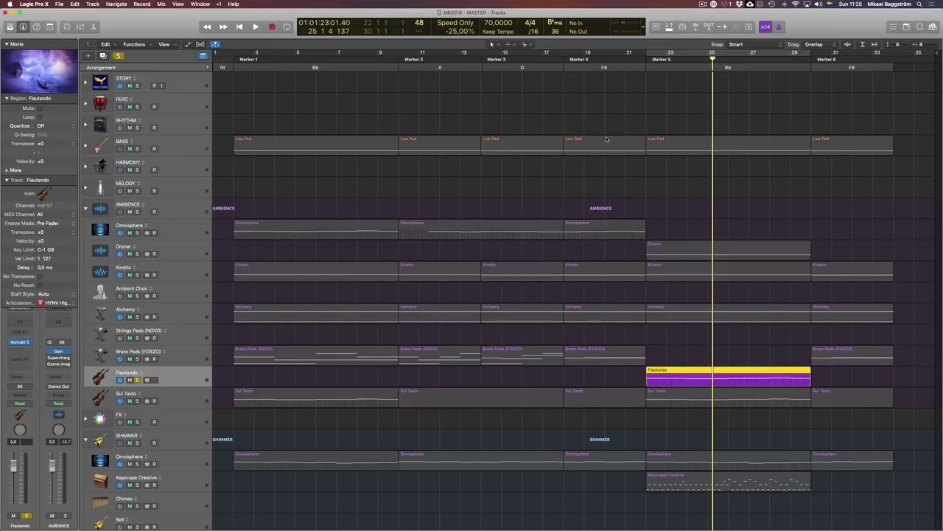
key("shift+Return")
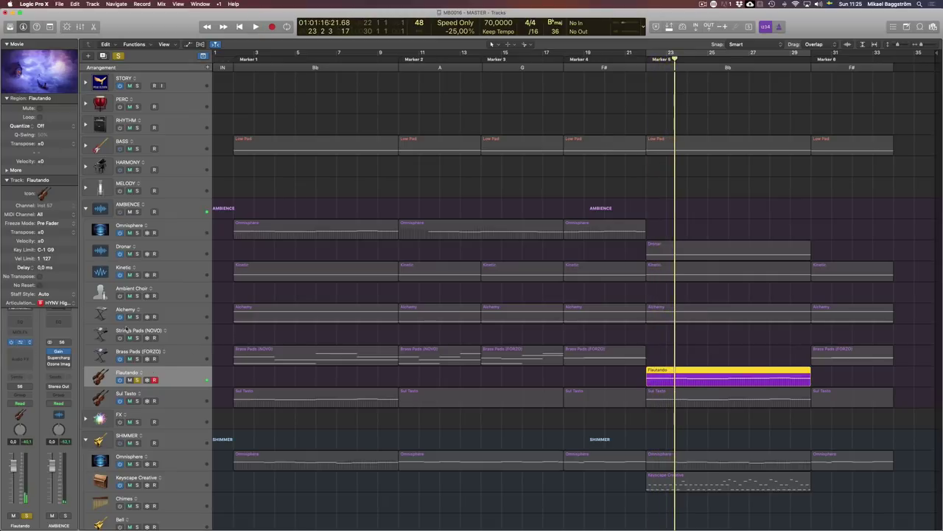
left_click(20, 341)
left_click(367, 363)
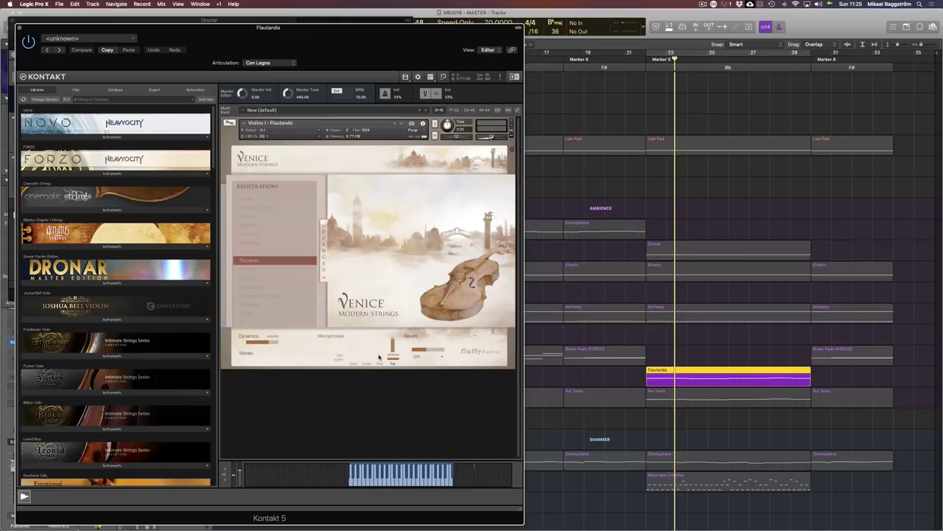
left_click(379, 362)
key("v")
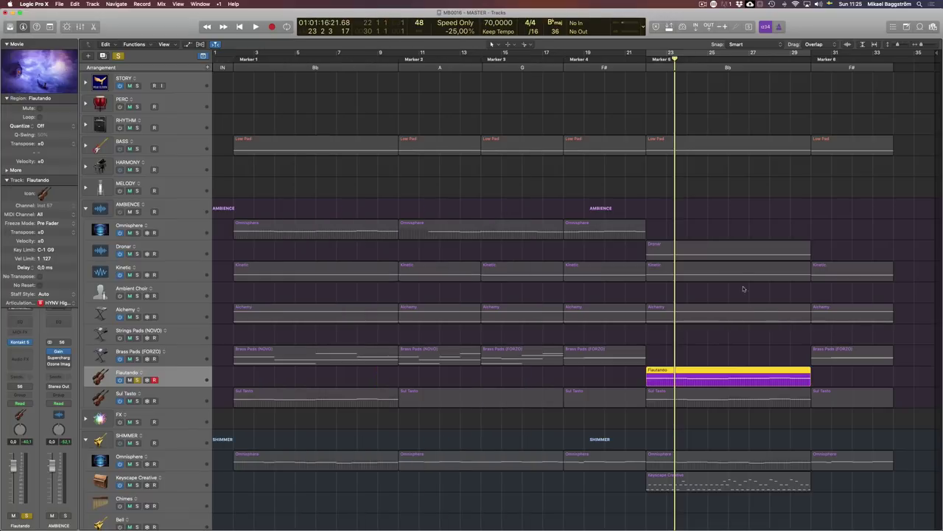
Play the soloed Flautando part from the start of the Marker 5 section.
key("space")
left_click(654, 62)
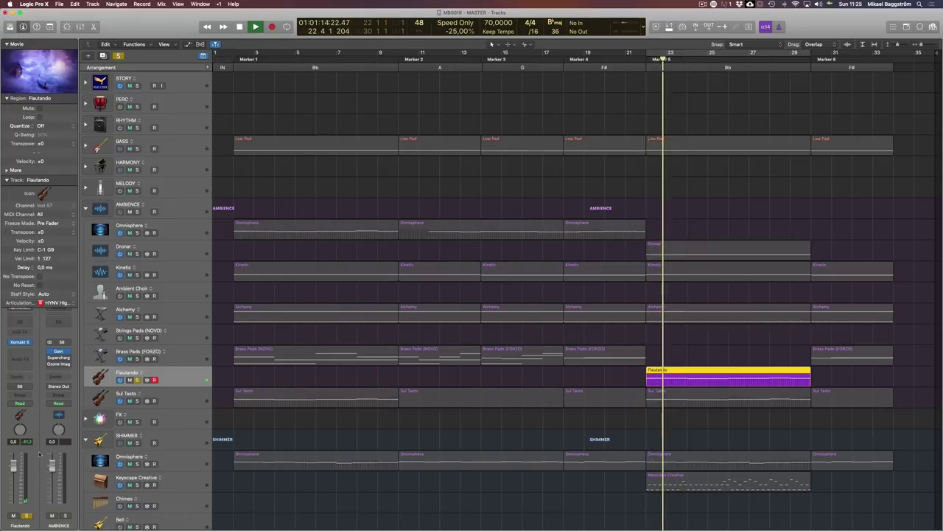
key("space")
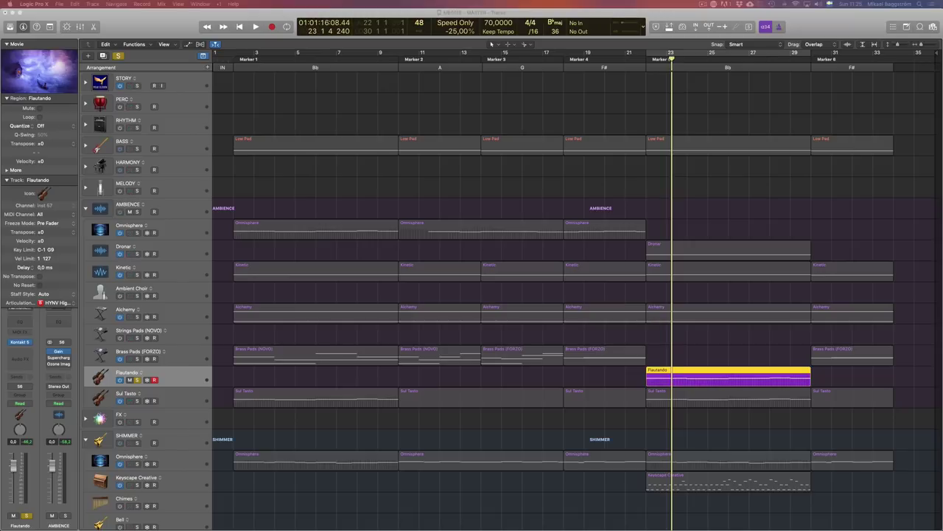
key("space")
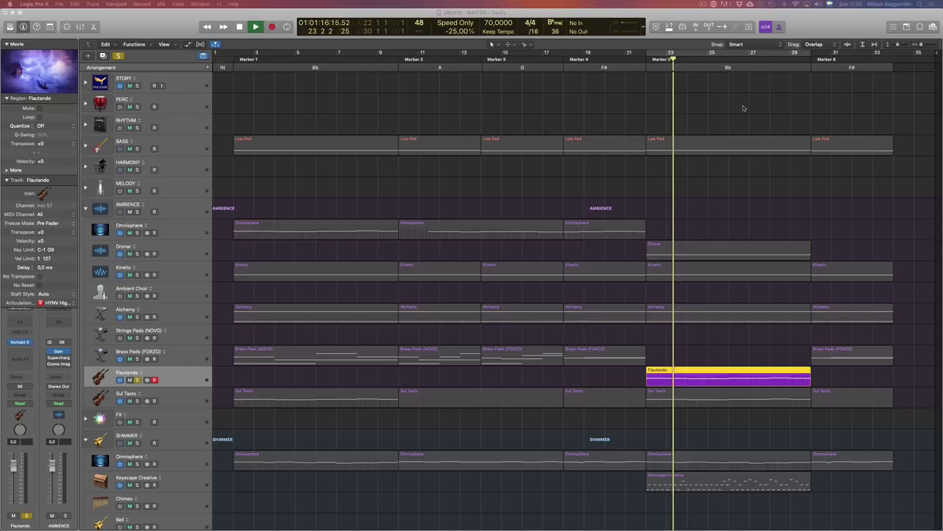
left_click(653, 59)
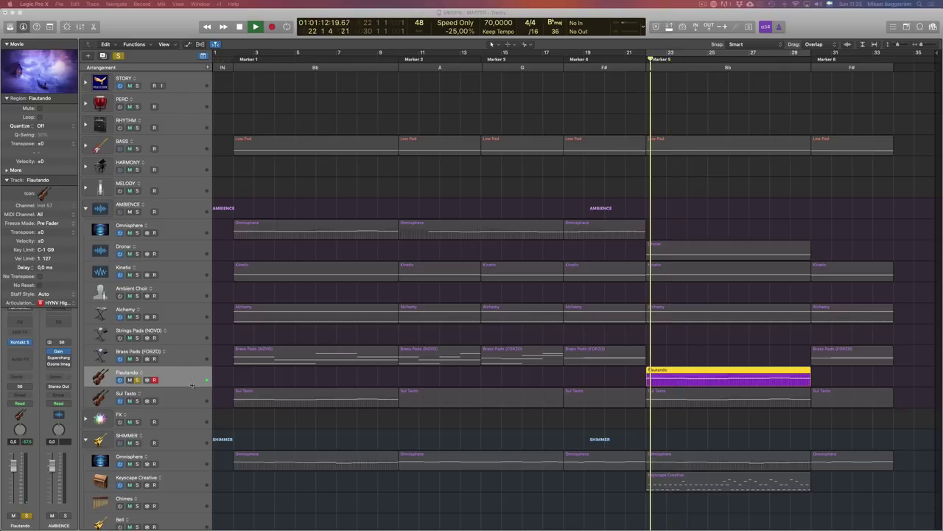
Unsolo the Flautando track and play the full arrangement from shortly before Marker 5.
left_click(137, 380)
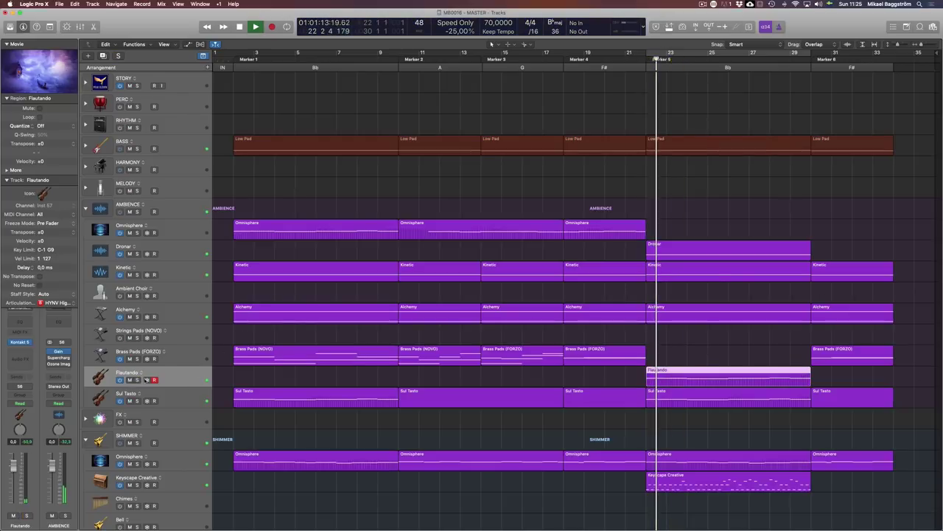
left_click(626, 60)
left_click(736, 186)
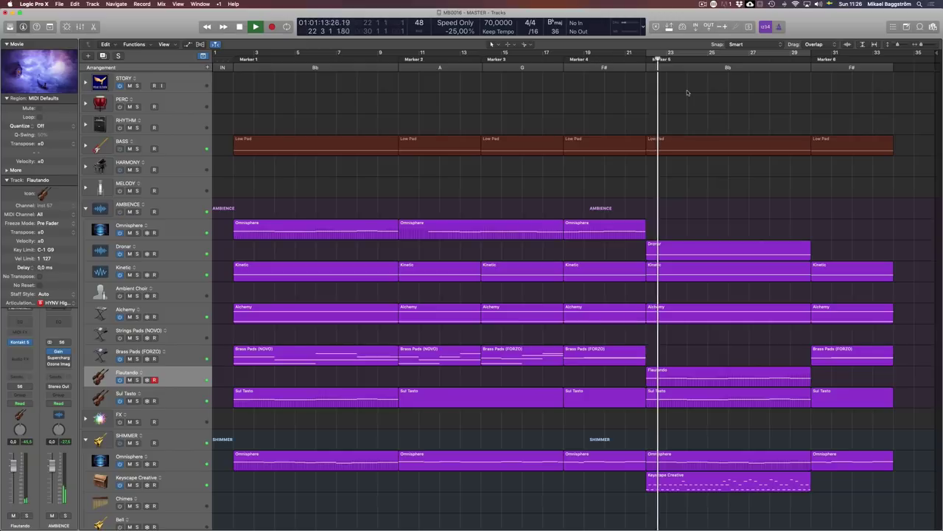
View the movie in a separate, enlarged window during playback, and close that window.
double_click(45, 71)
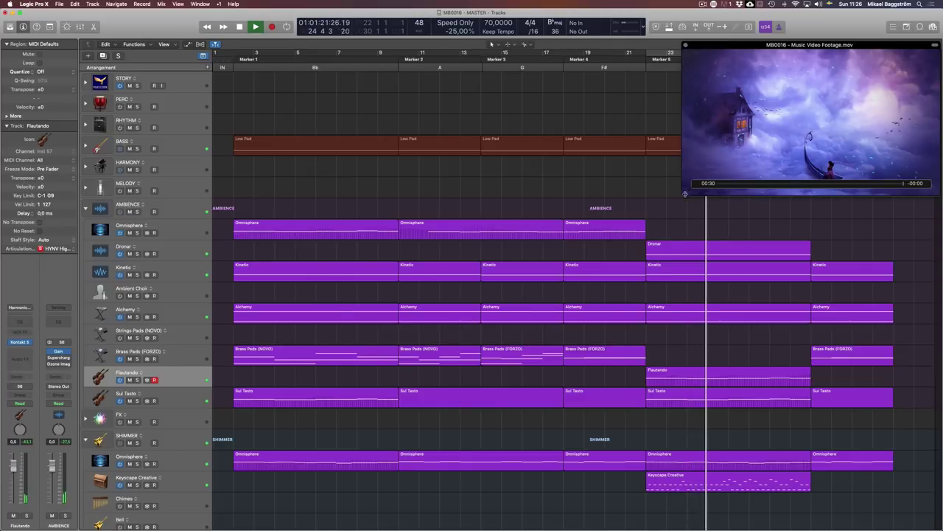
left_click_drag(685, 194, 356, 333)
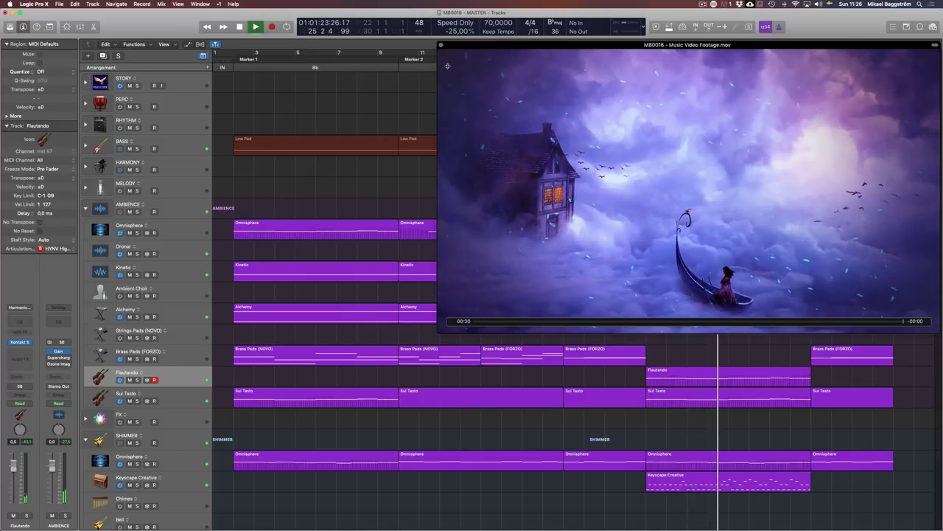
left_click(441, 45)
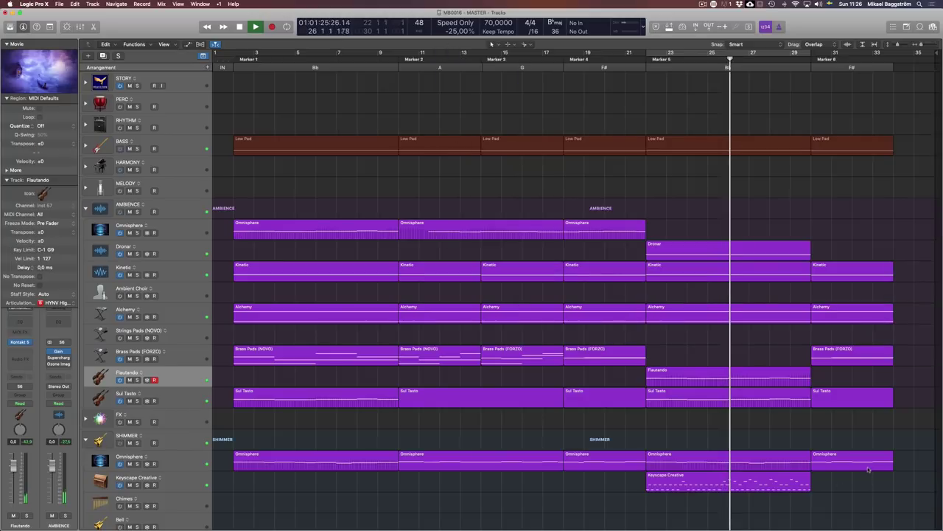
Stop playback, solo the Keyscape Creative track and play its region from Marker 5.
left_click(718, 483)
key("space")
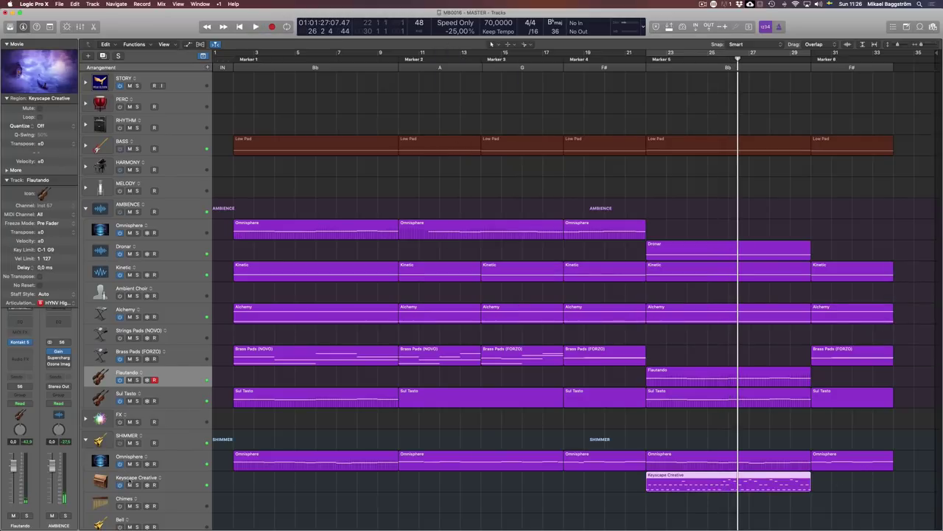
left_click(137, 485)
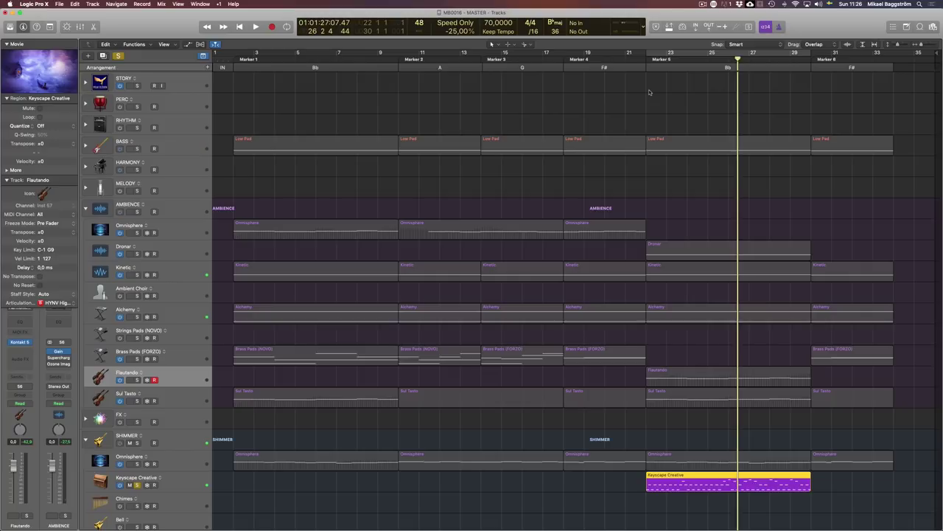
key("shift+space")
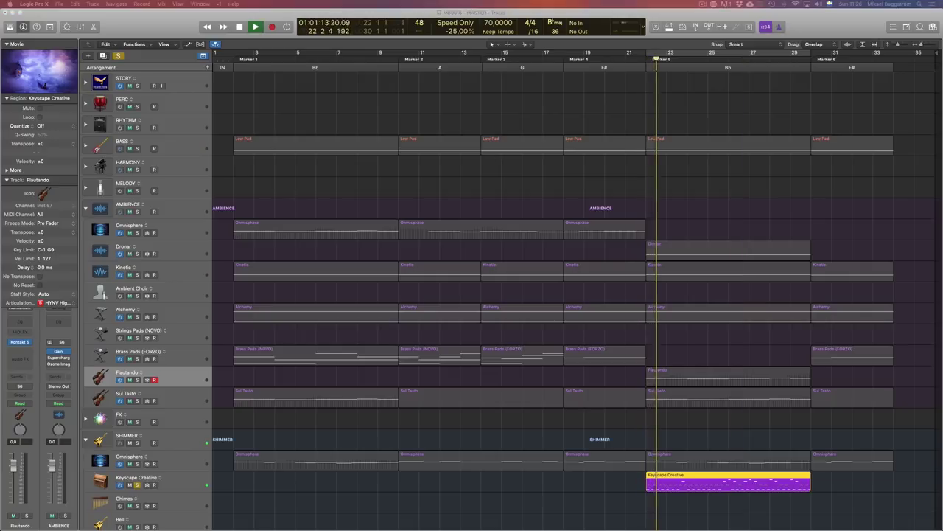
Close the Flautando Kontakt window and open layer A of the Keyscape Creative track's Omnisphere instrument.
key("v")
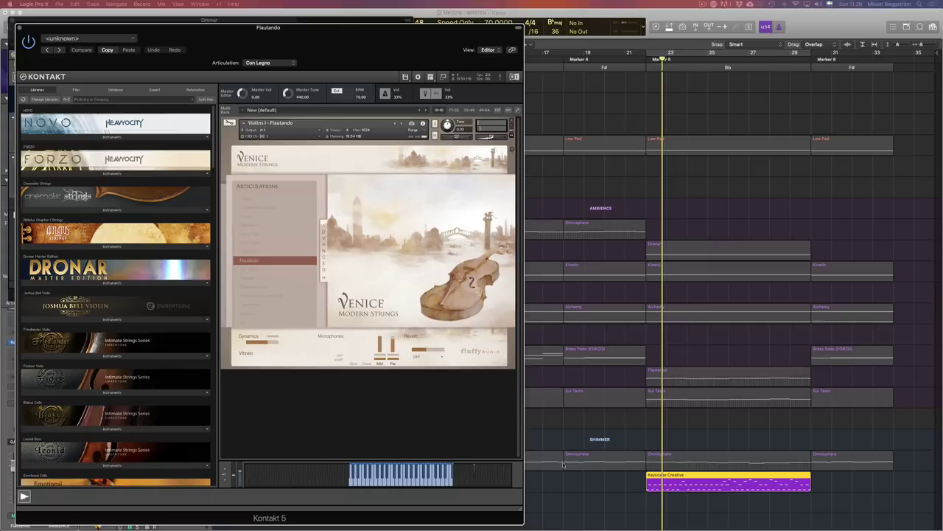
left_click(19, 27)
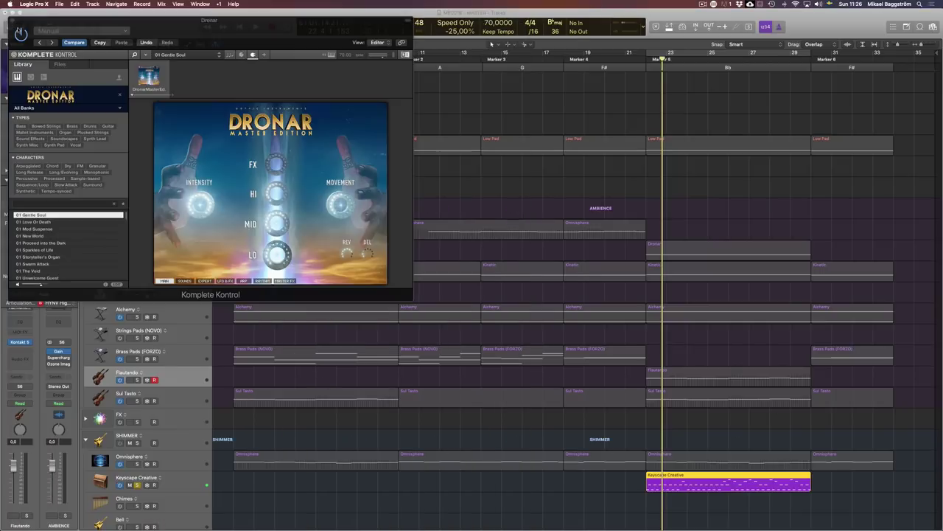
left_click(184, 482)
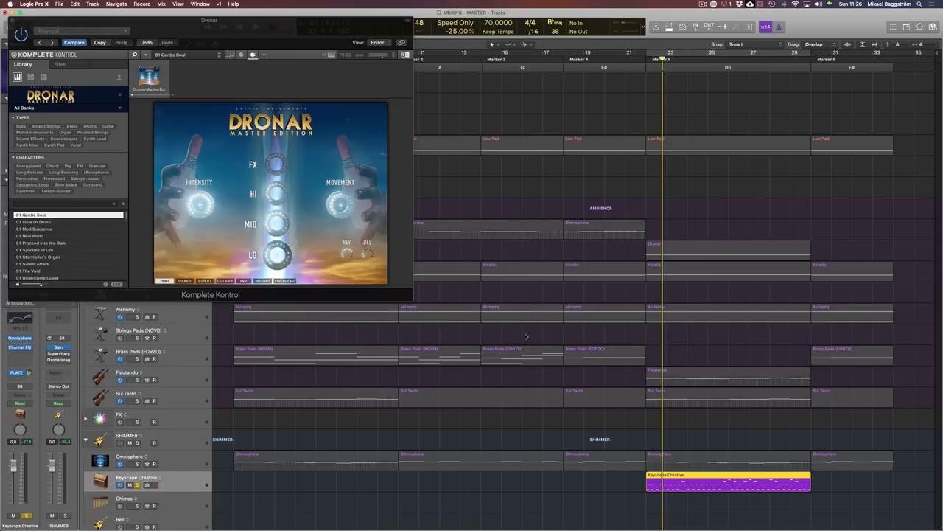
key("v")
left_click(415, 193)
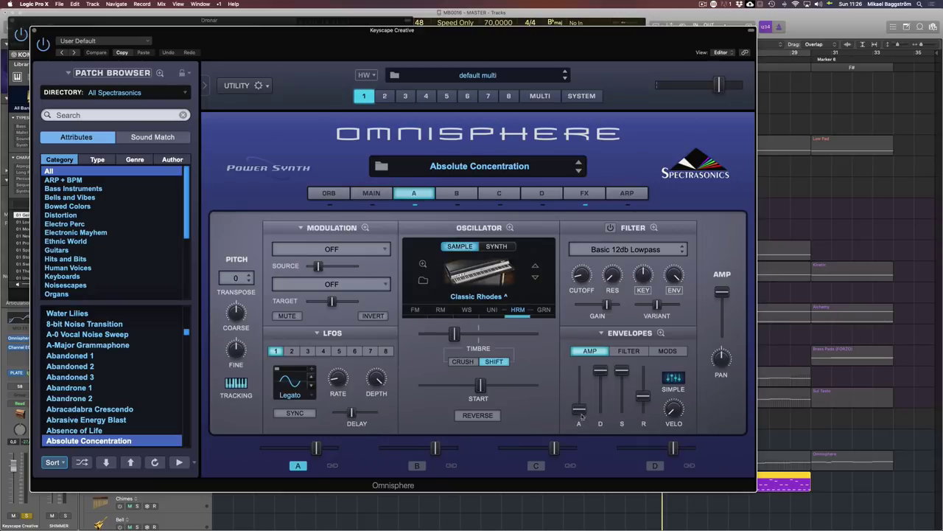
Raise the amp envelope attack of layer A in Omnisphere to 0.047 sec.
left_click(580, 408)
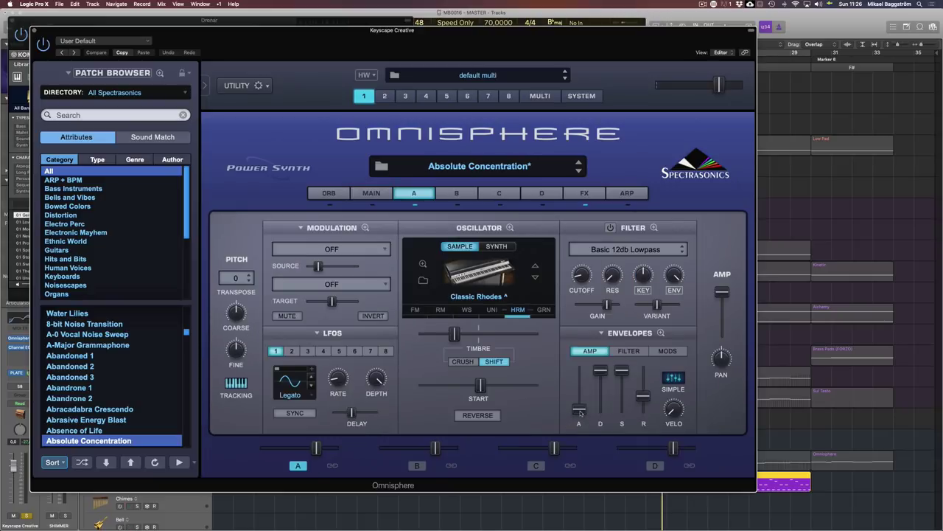
left_click(580, 412)
left_click_drag(580, 412, 580, 410)
left_click_drag(581, 410, 582, 408)
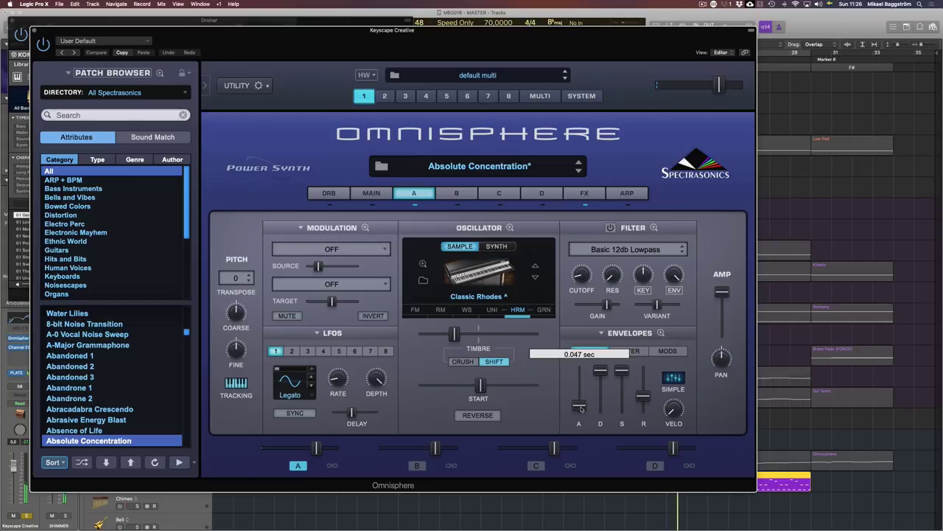
Switch to layer A's filter envelope in Omnisphere, enable the filter and try the HPF Juicy 12db highpass preset.
left_click(636, 351)
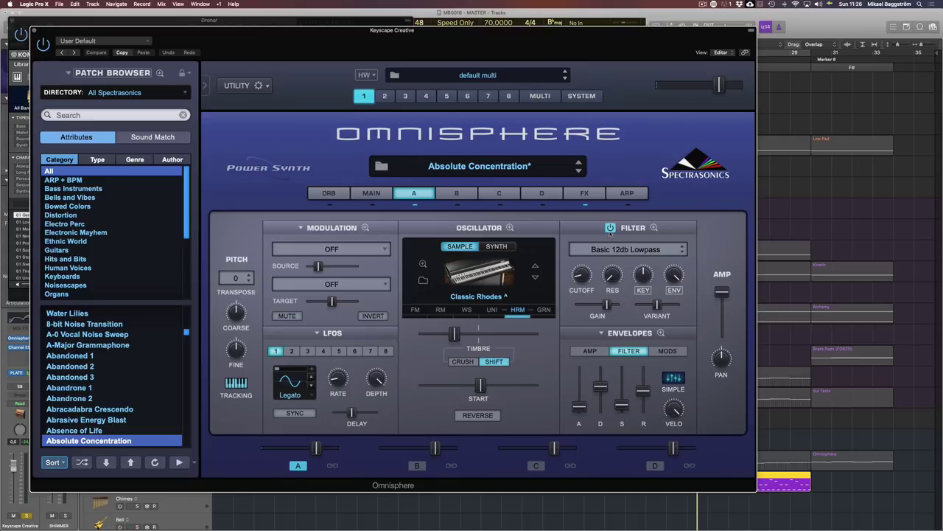
left_click(623, 249)
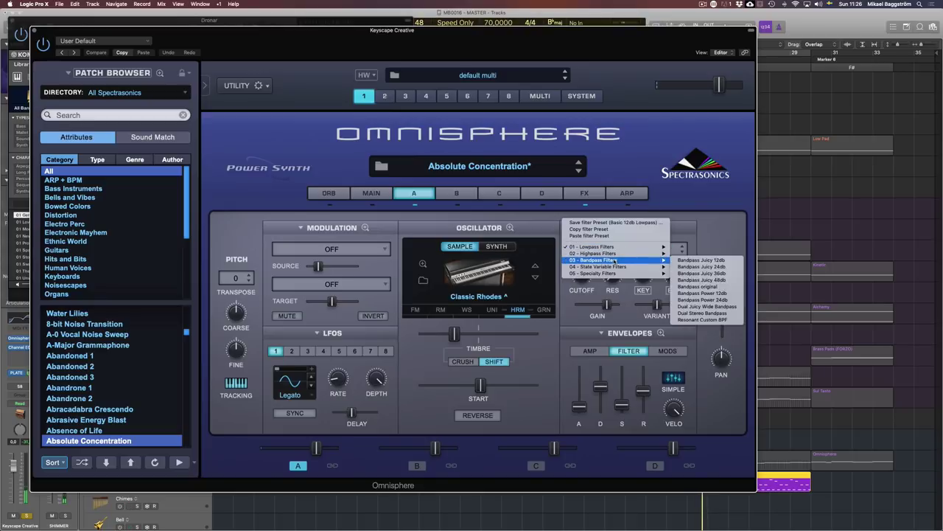
mouse_move(619, 252)
left_click(719, 273)
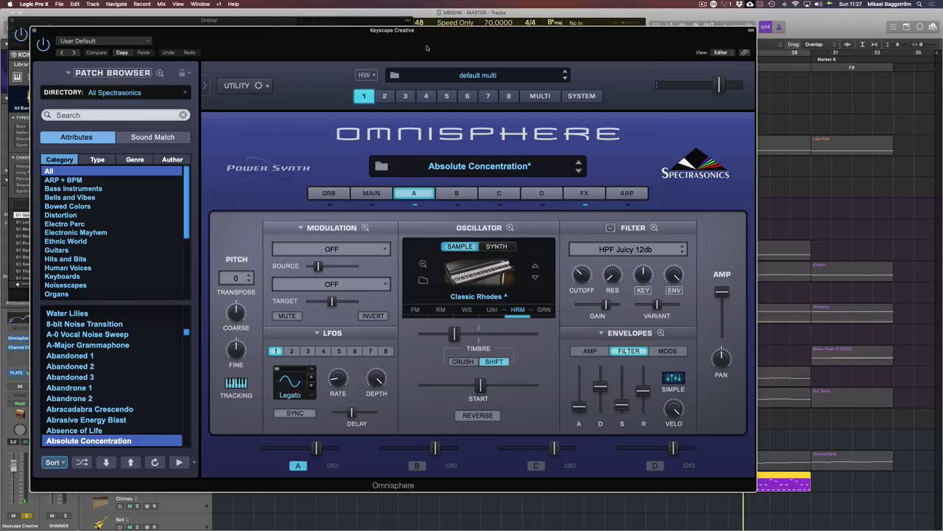
Move the Omnisphere window aside, show the track's EQ pane and view the patch's common FX rack.
left_click_drag(426, 48, 467, 34)
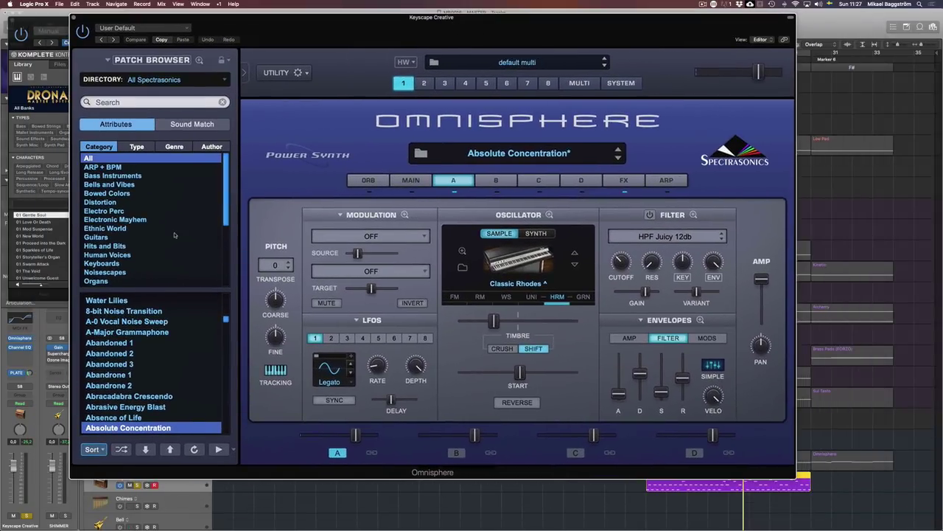
left_click(425, 502)
key("b")
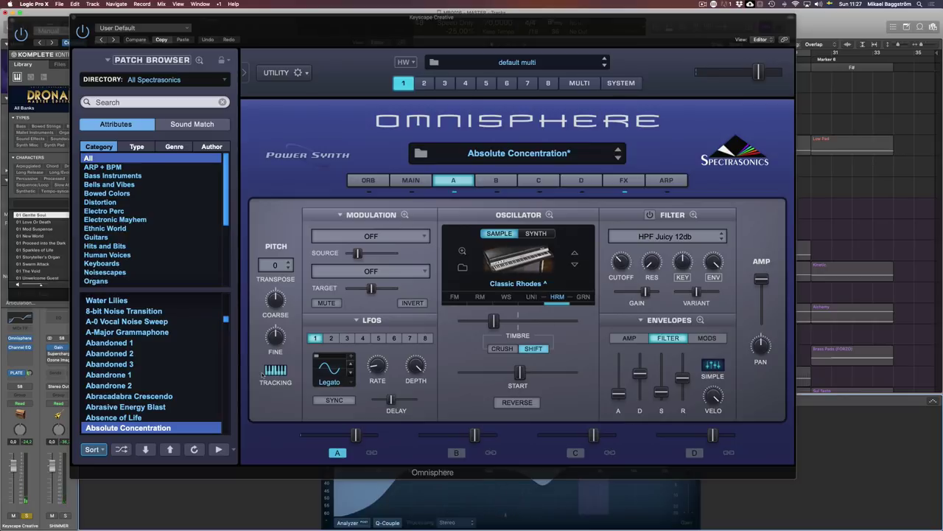
left_click(623, 180)
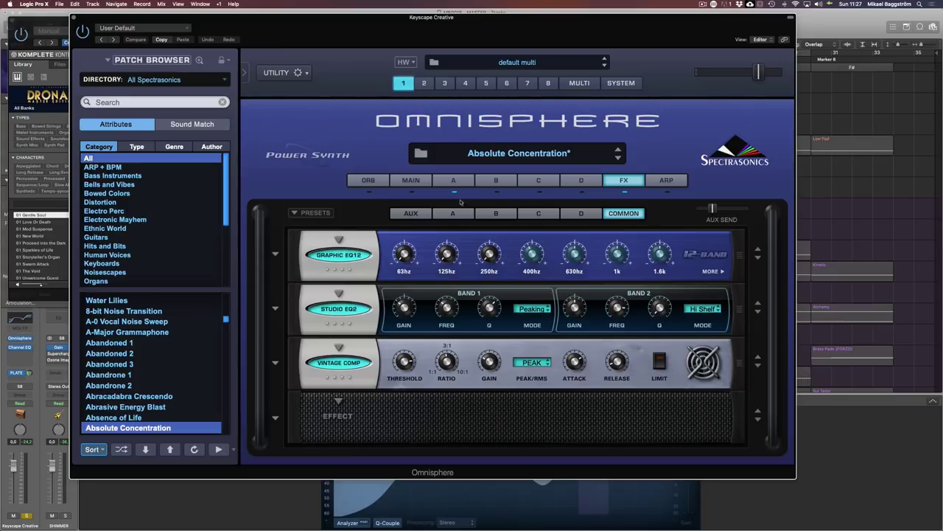
Adjust the filter envelope attack of layer A, and close the Omnisphere window and the EQ pane.
left_click(454, 180)
left_click_drag(619, 394, 617, 394)
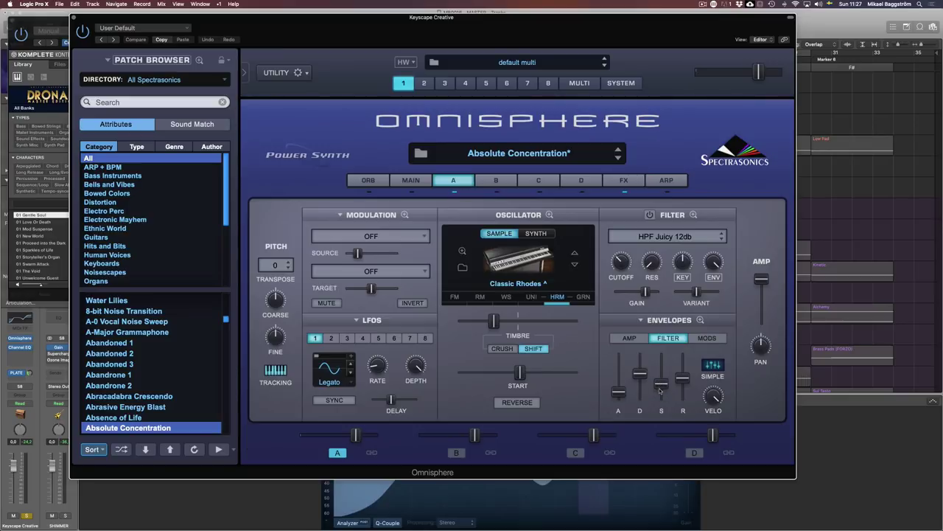
left_click_drag(621, 395, 621, 397)
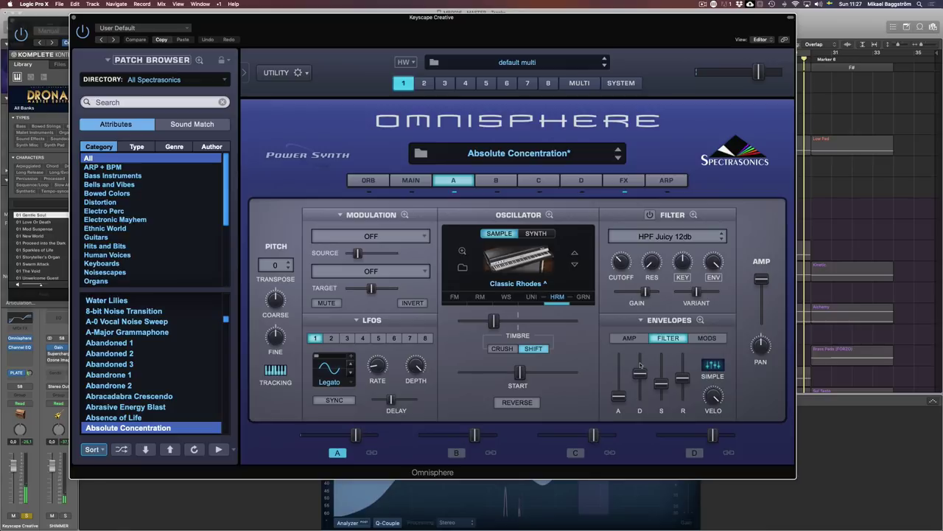
key("super+w")
key("b")
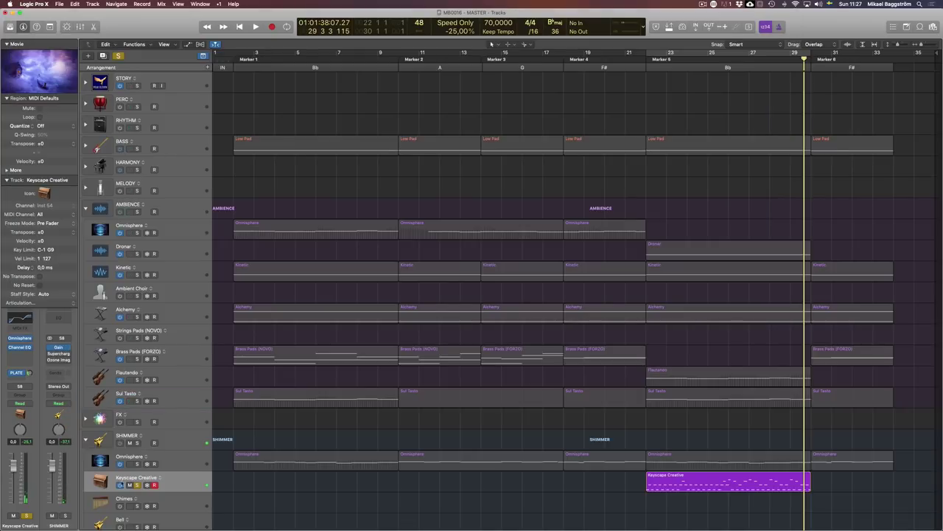
Reopen the Keyscape Creative track's Omnisphere and set layer A's amp envelope attack to 0.083 sec.
left_click(190, 483)
left_click(19, 339)
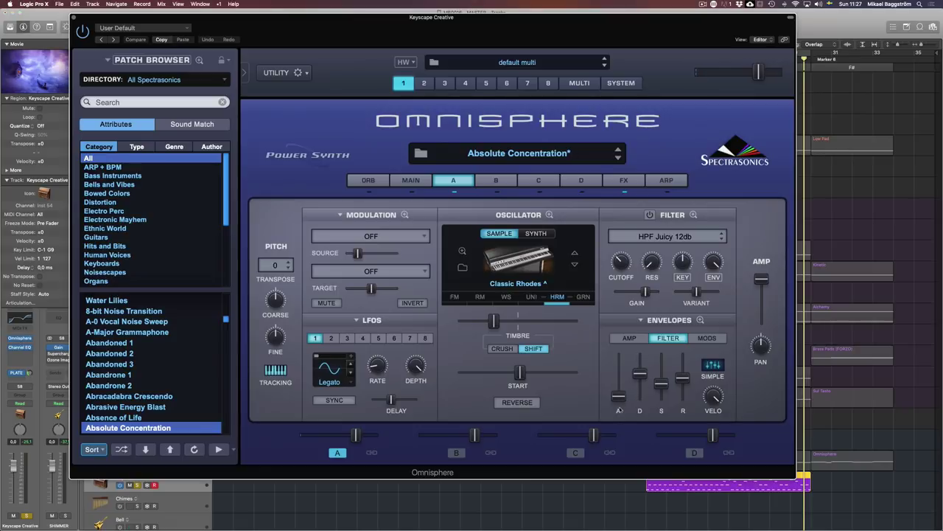
left_click_drag(619, 396, 624, 392)
left_click(631, 337)
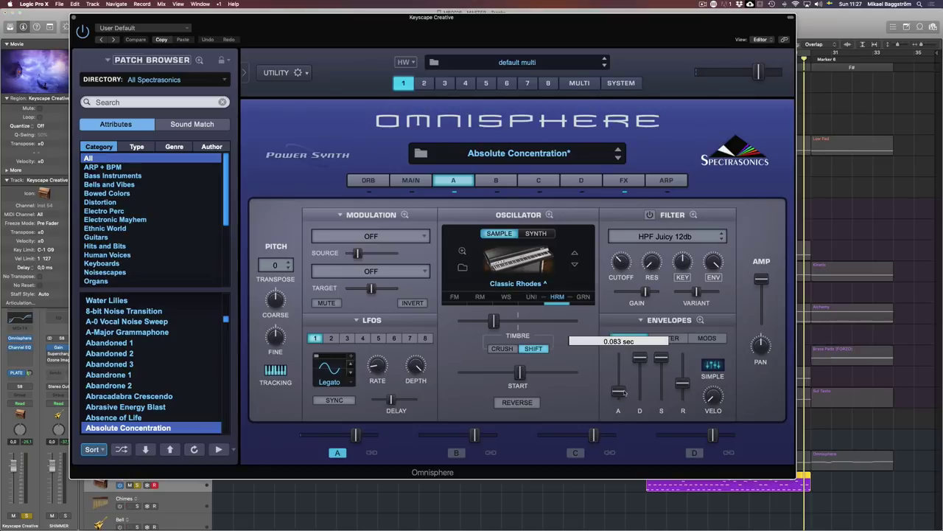
left_click(668, 337)
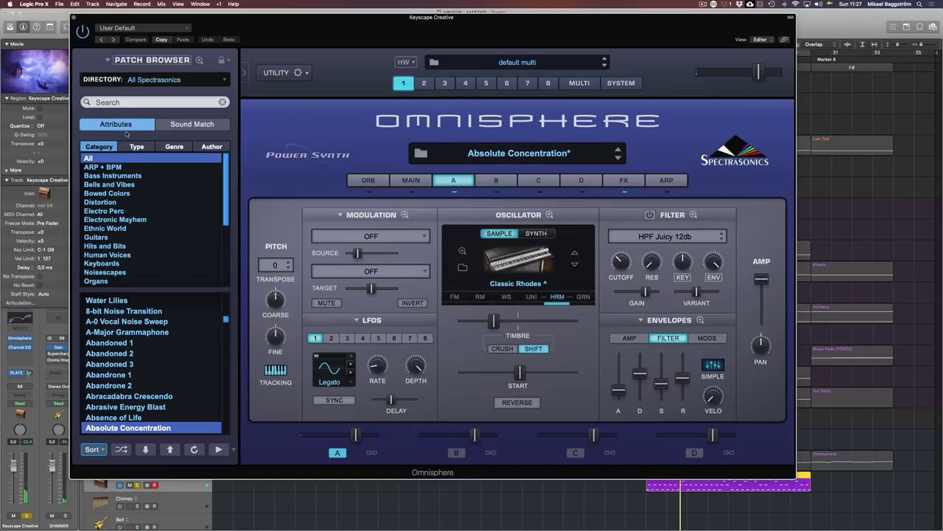
Find patches similar to Absolute Concentration with Sound Match, load Denmark Mood Pad and close the instrument window.
left_click(197, 124)
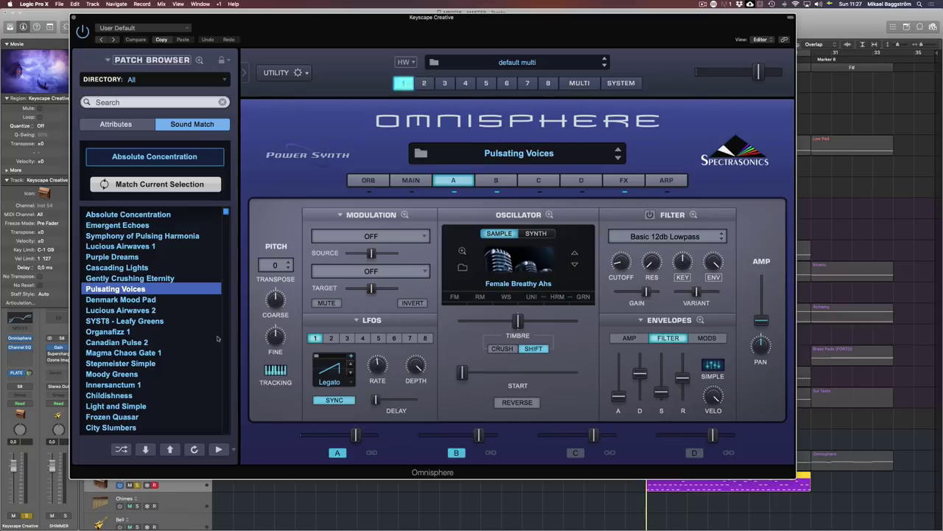
left_click(153, 301)
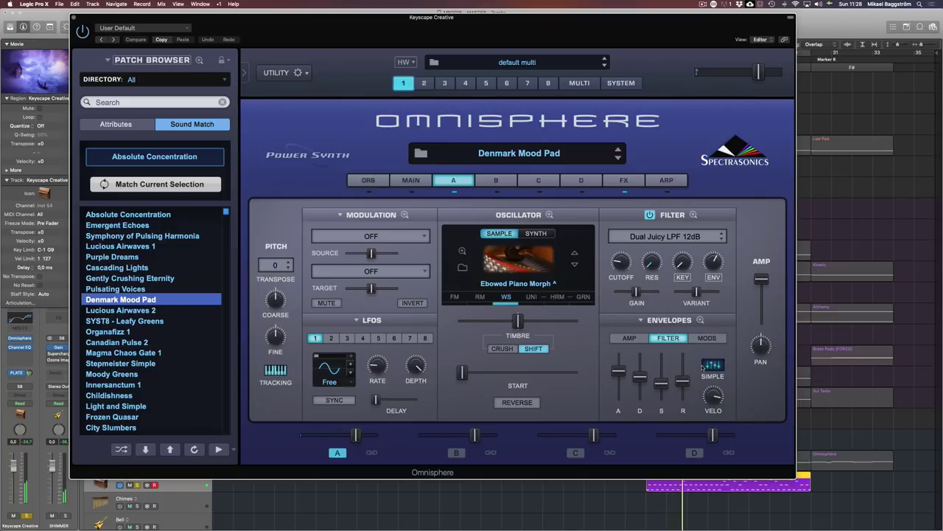
key("super+w")
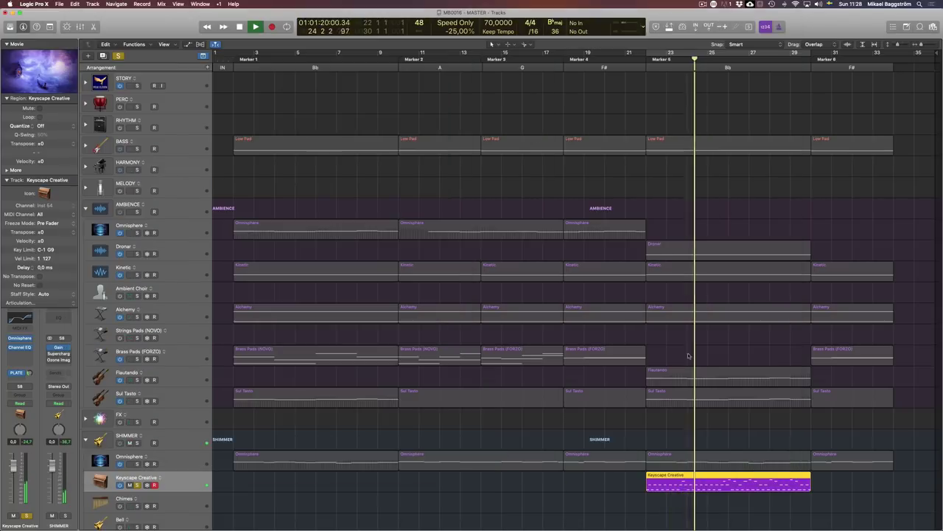
Unsolo the Keyscape Creative track and play the full arrangement from its region's start at Marker 5.
left_click(137, 485)
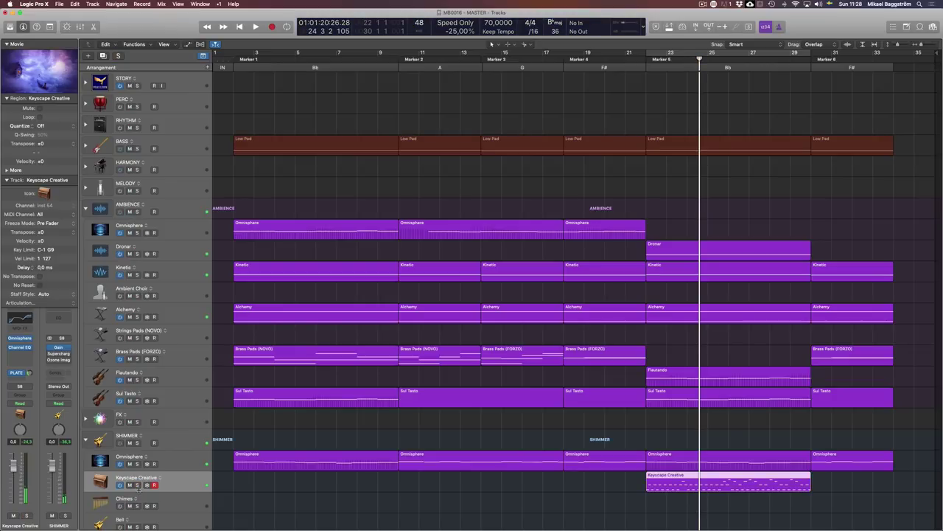
key("shift+Return")
left_click(455, 504)
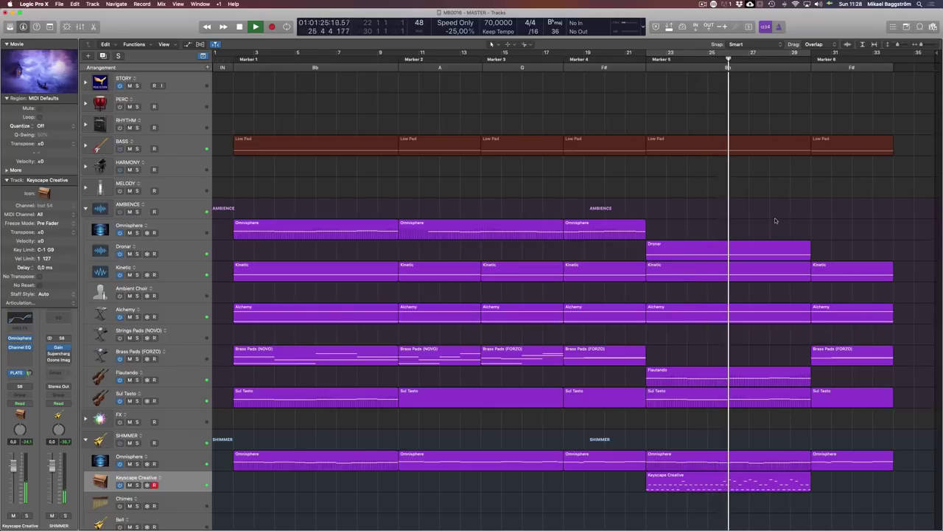
key("space")
key("space")
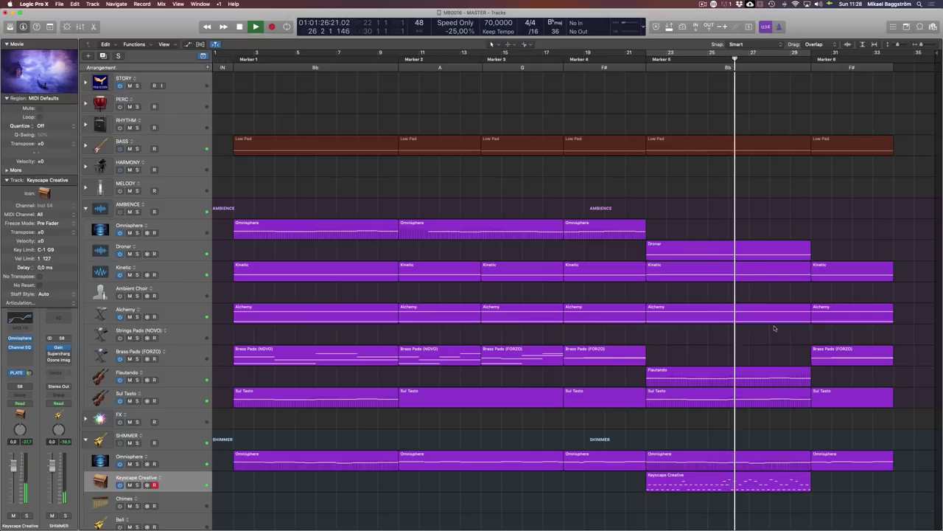
Play from just before Marker 6 to the end of the arrangement, and select the STORY track for recording.
left_click(804, 63)
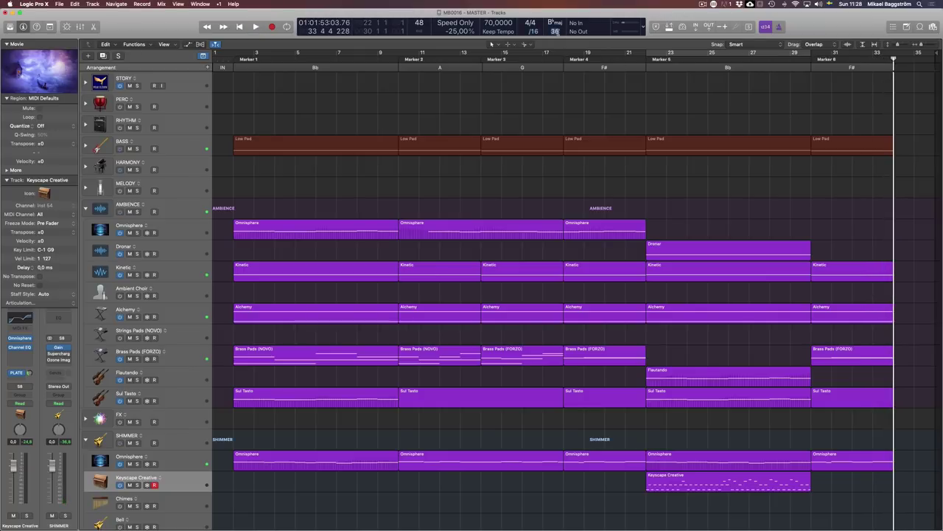
scroll(901, 387, "right", 3)
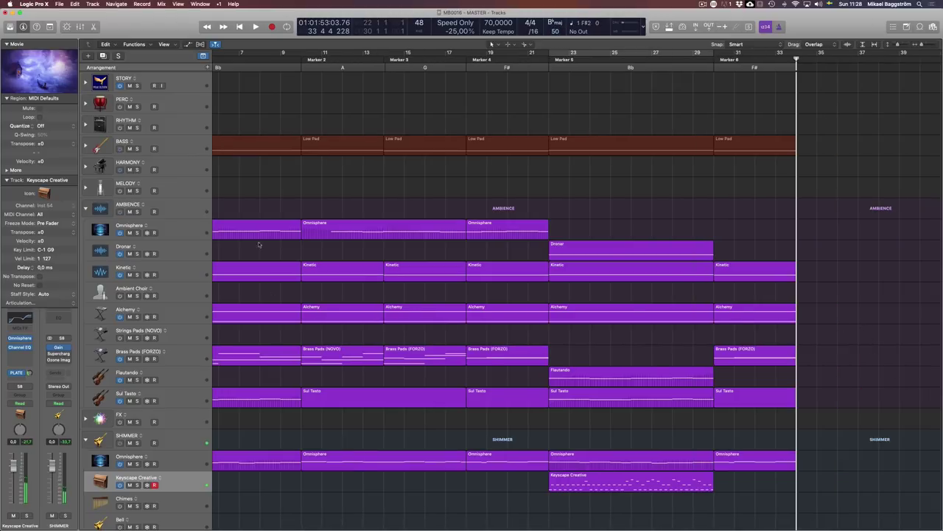
left_click(193, 81)
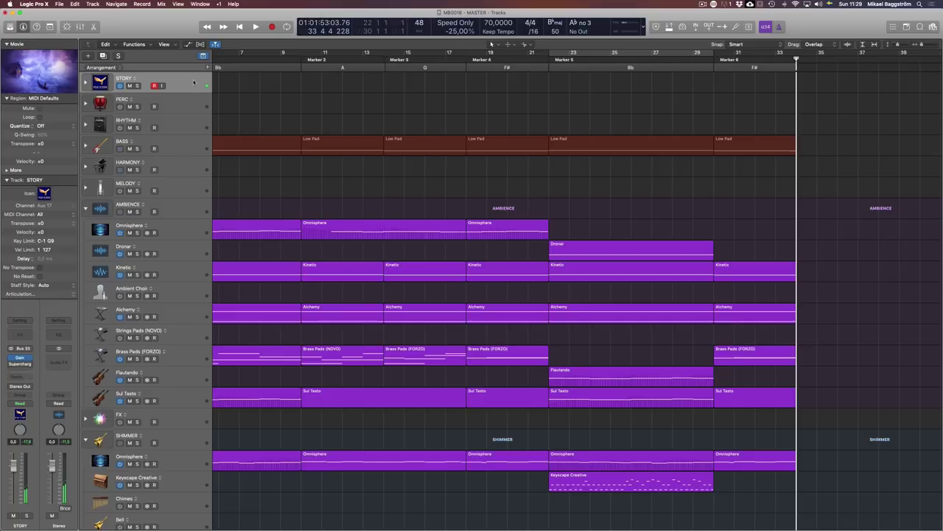
Record a short take on the STORY track across the end of the Marker 6 section and delete it.
key("space")
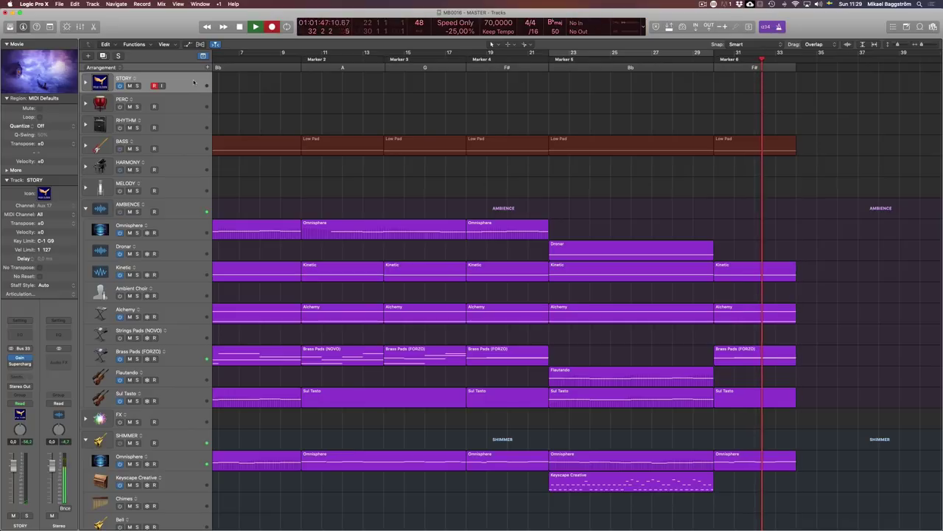
key("r")
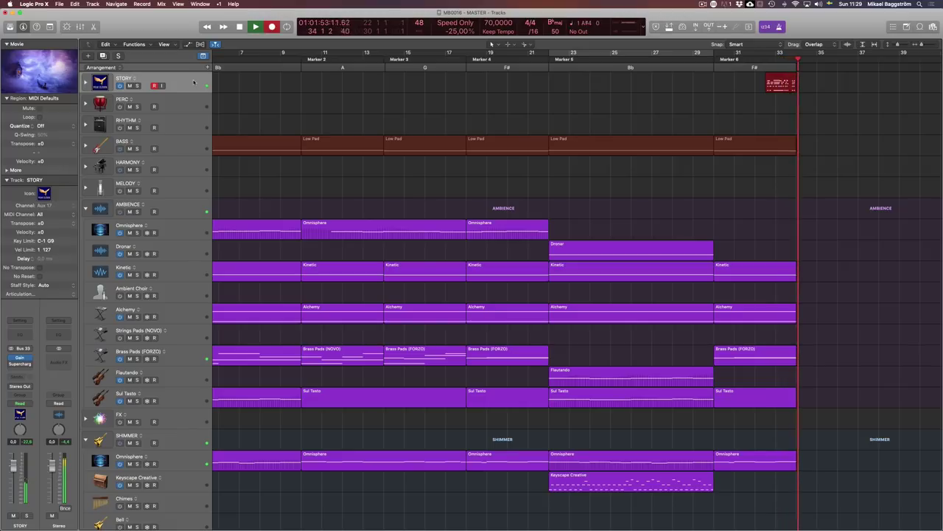
key("space")
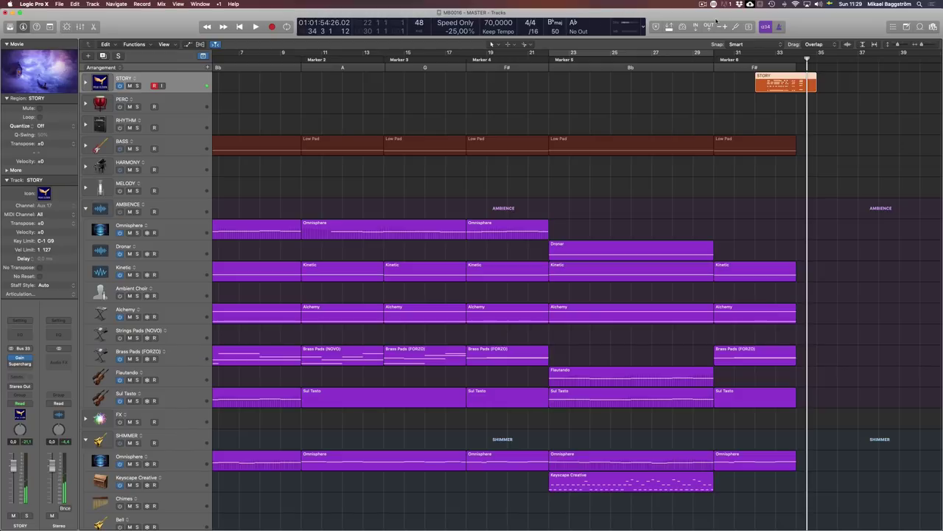
key("Delete")
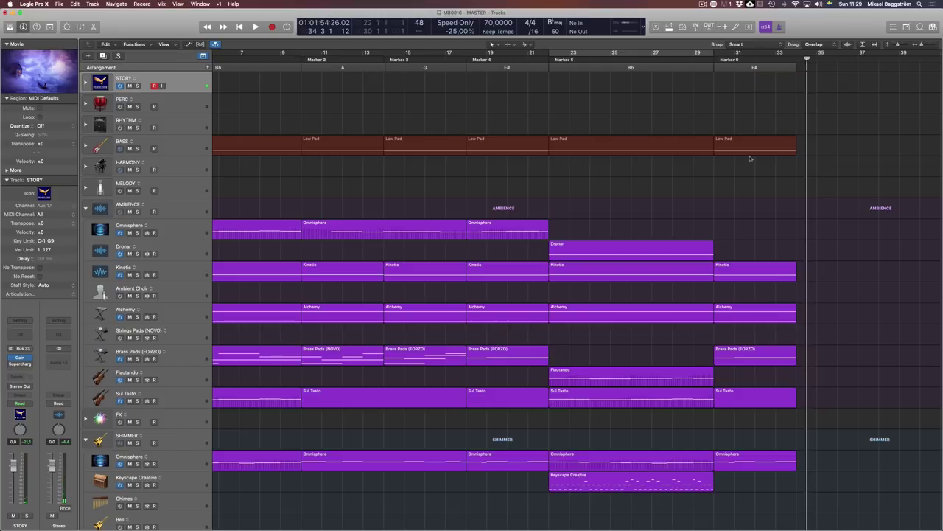
Check the position of Marker 6 and create Marker 7 at bar 34, where the existing regions end.
key("alt+comma")
key("space")
key("space")
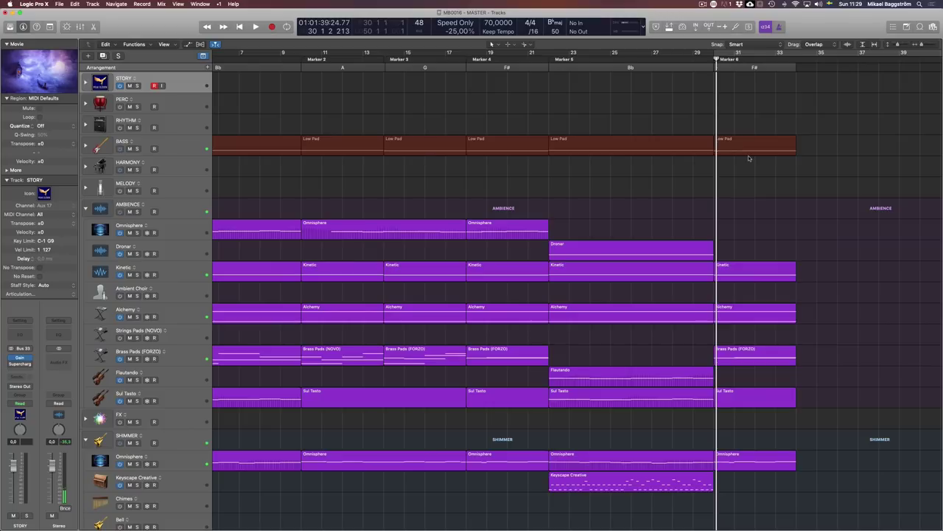
key("alt+comma")
key("alt+period")
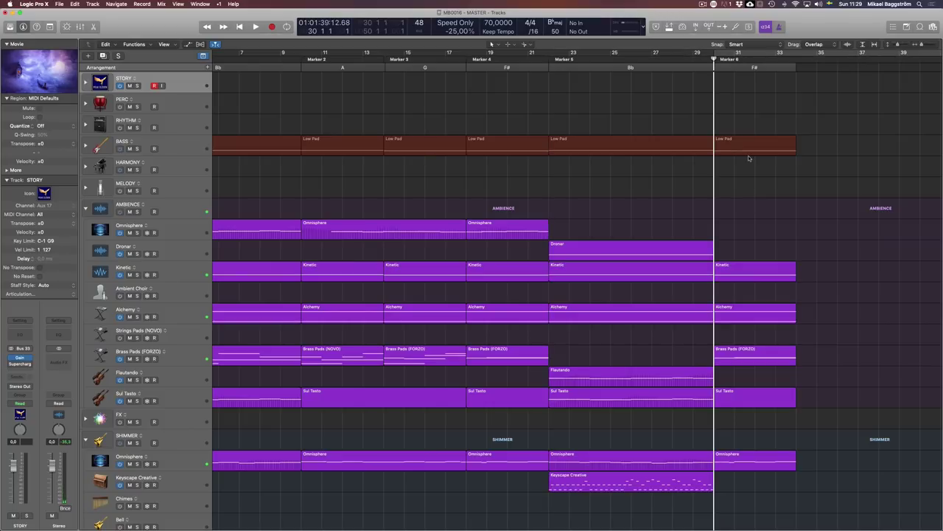
key("alt+period")
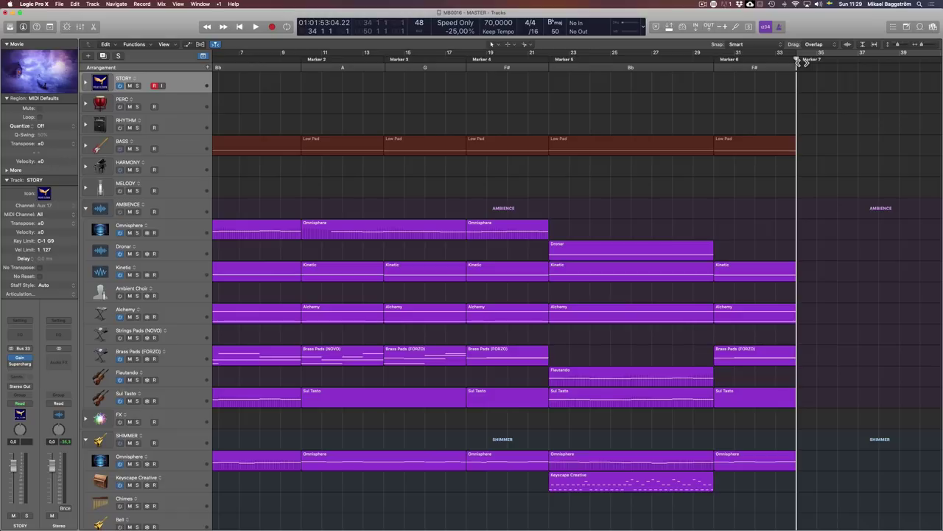
Record a STORY take starting shortly before Marker 7 and running to about bar 38, and delete it.
key("comma")
key("comma")
key("comma")
key("space")
key("space")
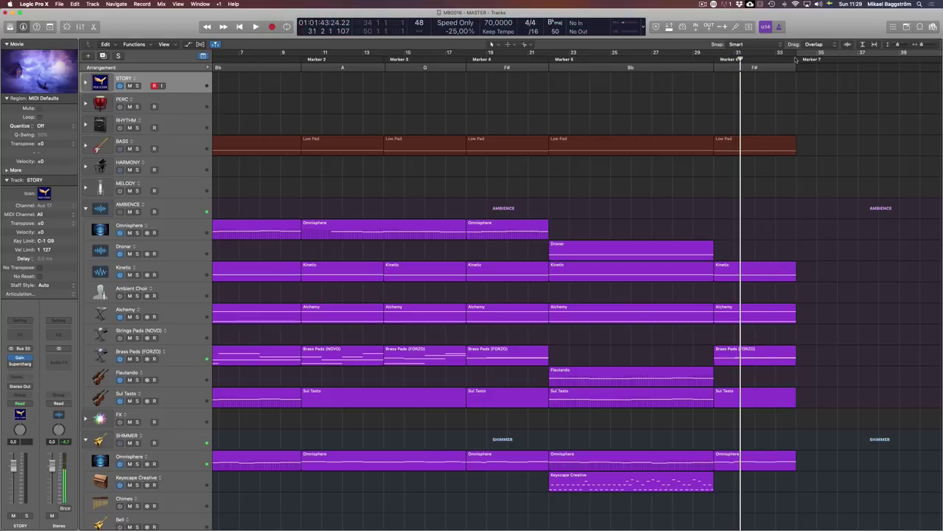
key("r")
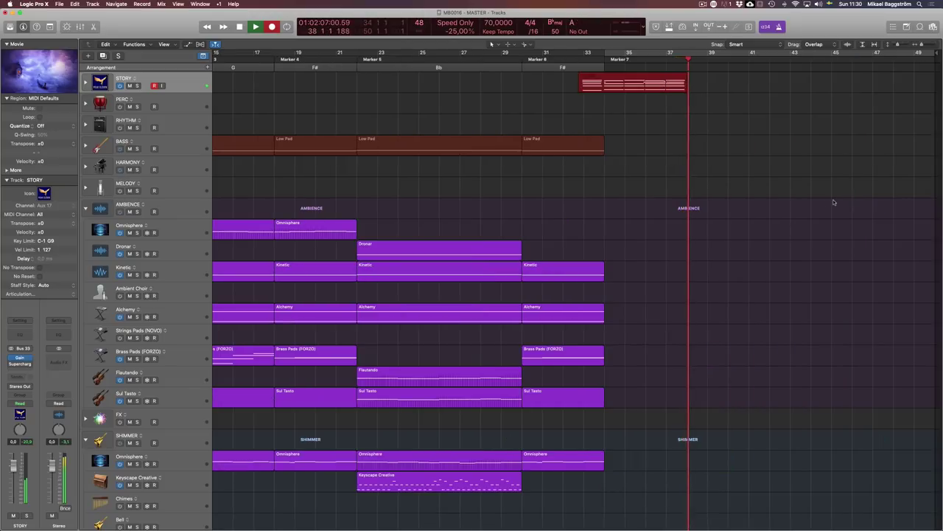
key("space")
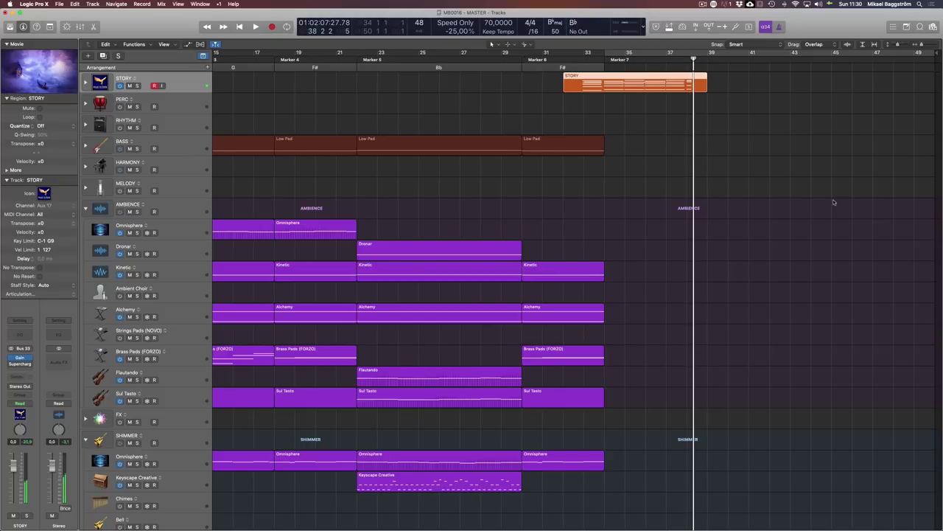
key("Delete")
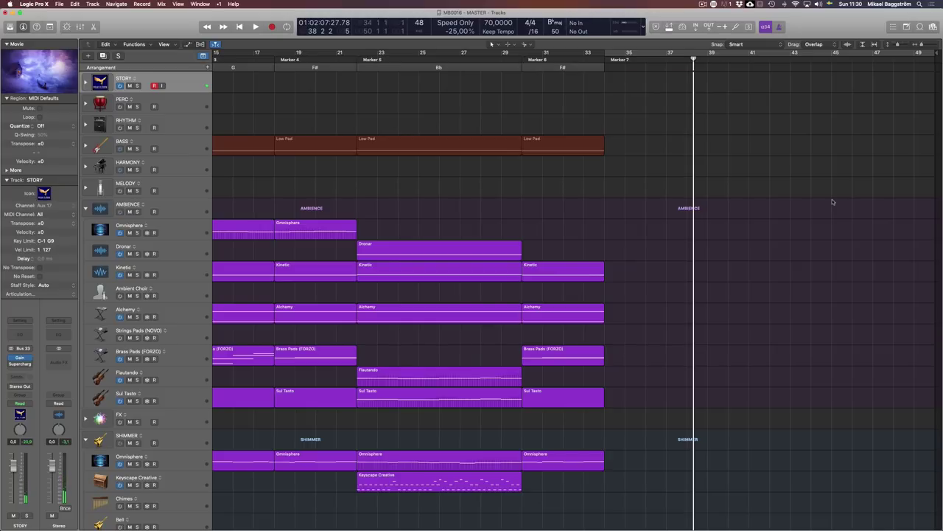
Record a chord take on the STORY track from Marker 7 to about bar 42, and place the playhead at bar 38.
key("alt+comma")
key("r")
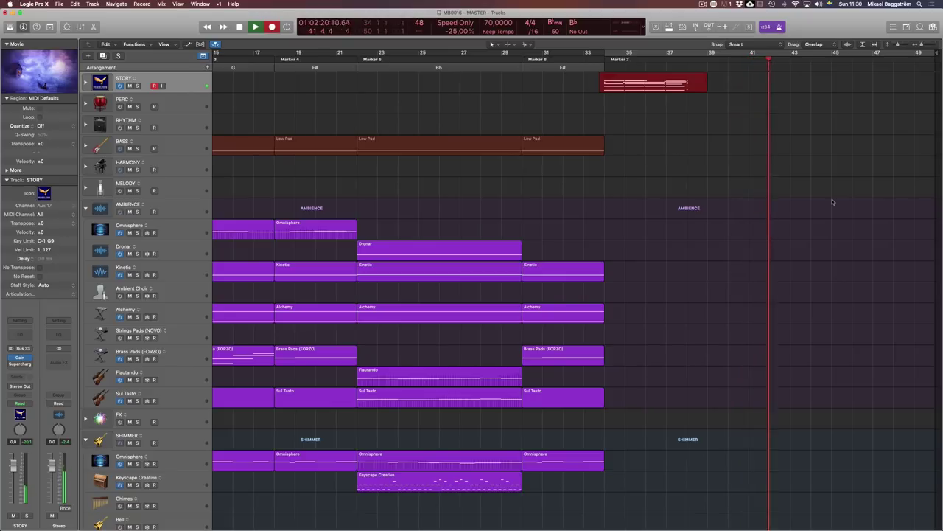
key("space")
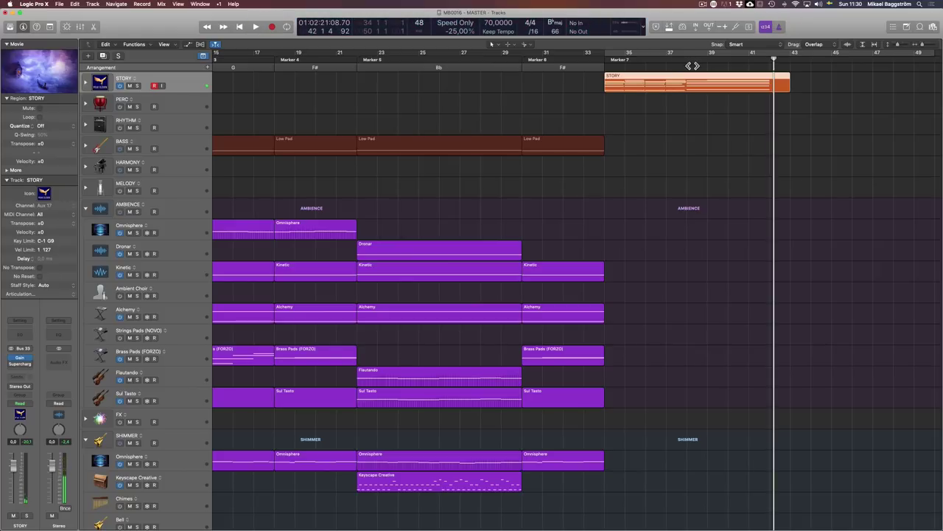
left_click(687, 65)
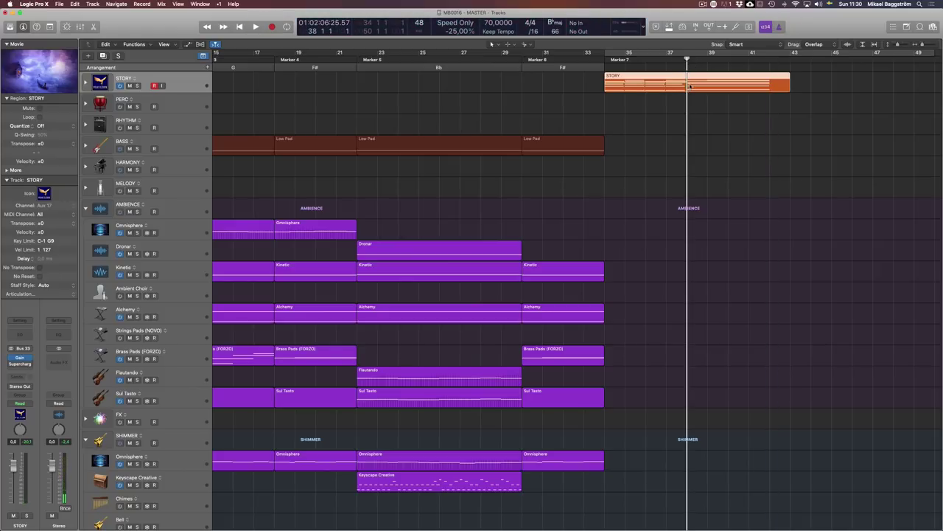
Split the recorded STORY region at bar 38.
key("super+t")
left_click(526, 186)
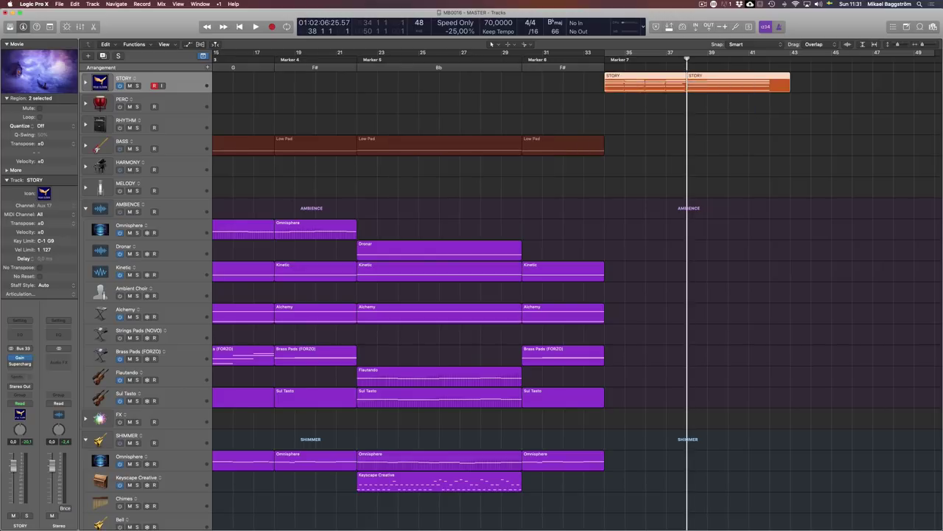
Suspend the arrangement markers' content connection and copy the F# arrangement marker to bars 34 and 38.
left_click(546, 71)
left_click(101, 67)
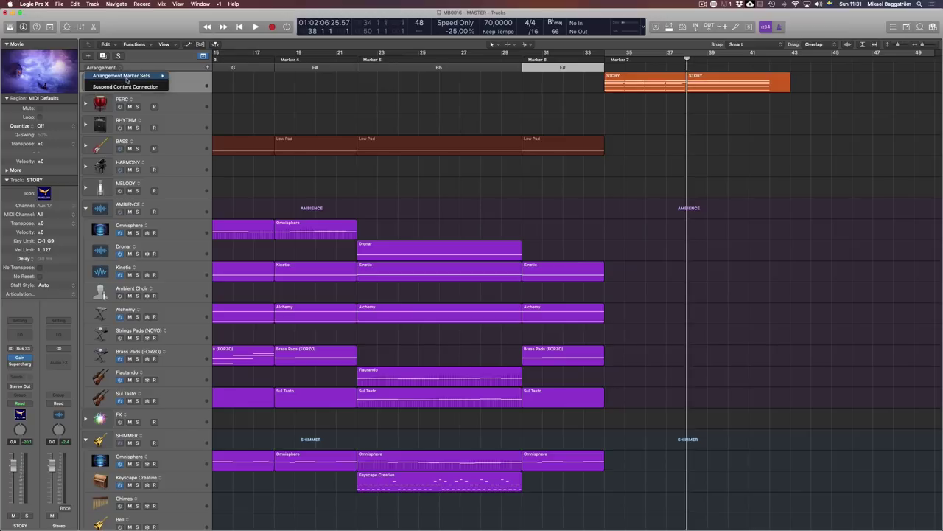
left_click(125, 87)
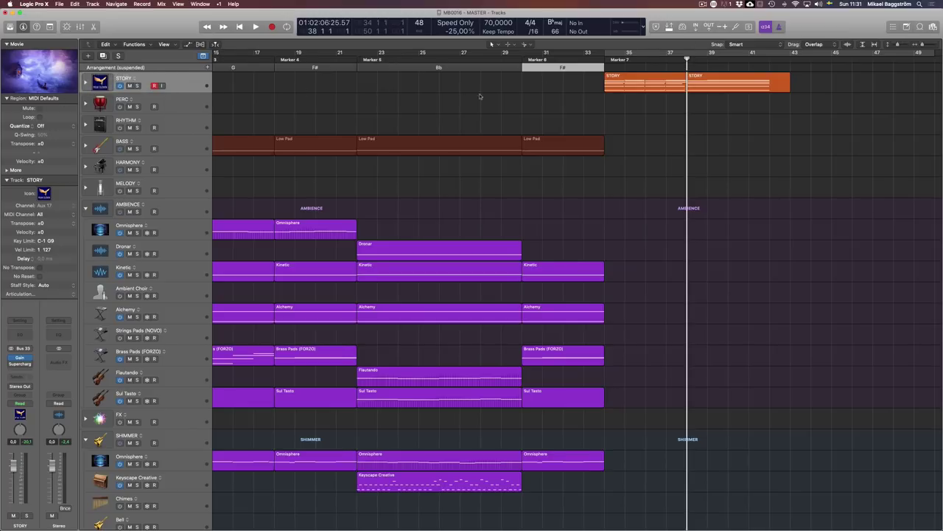
scroll(516, 100, "left", 5)
scroll(621, 83, "right", 3)
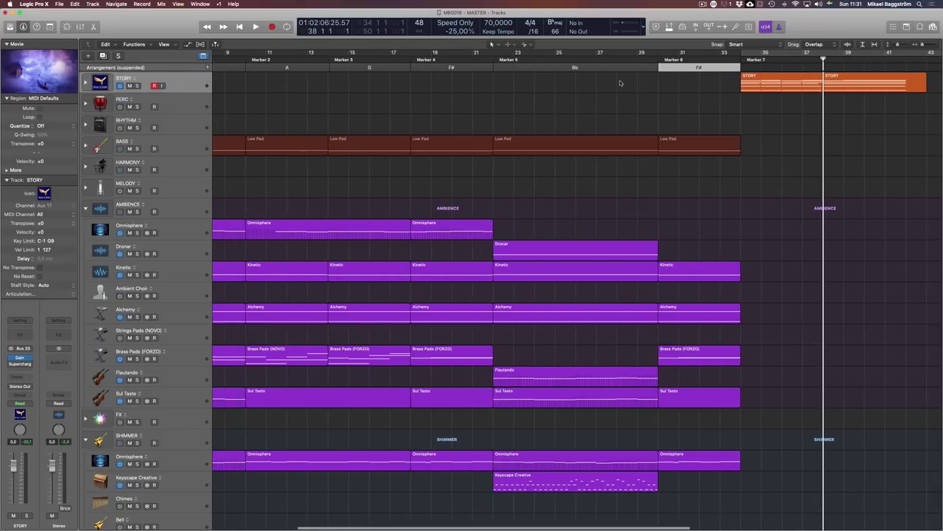
scroll(621, 82, "right", 5)
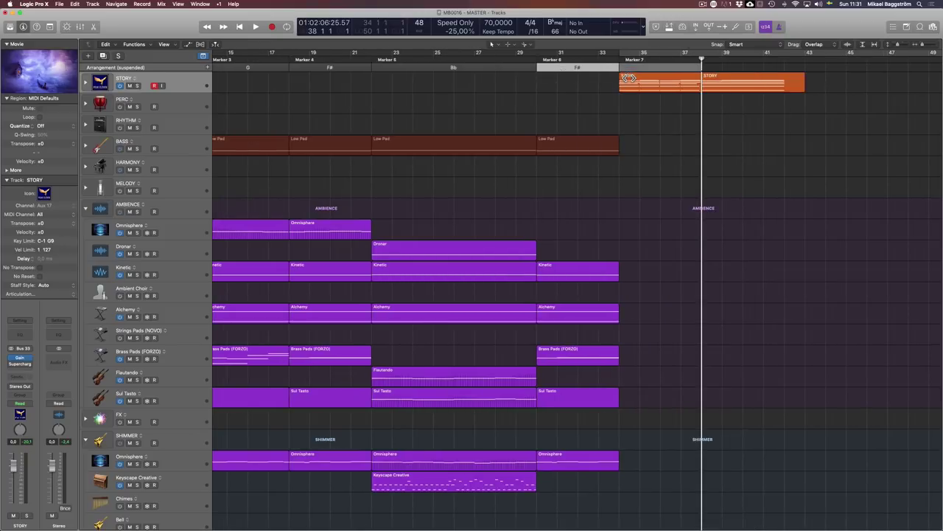
left_click(632, 69)
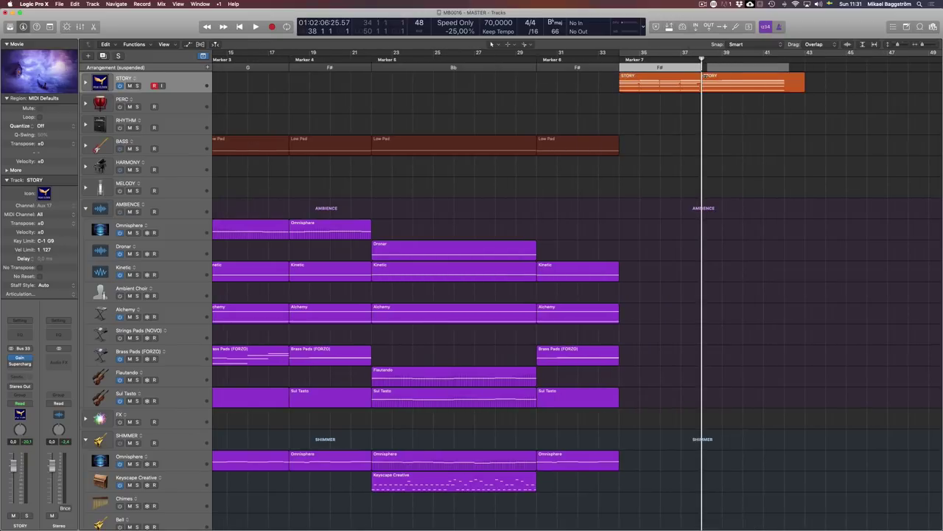
left_click(663, 67)
left_click(675, 111)
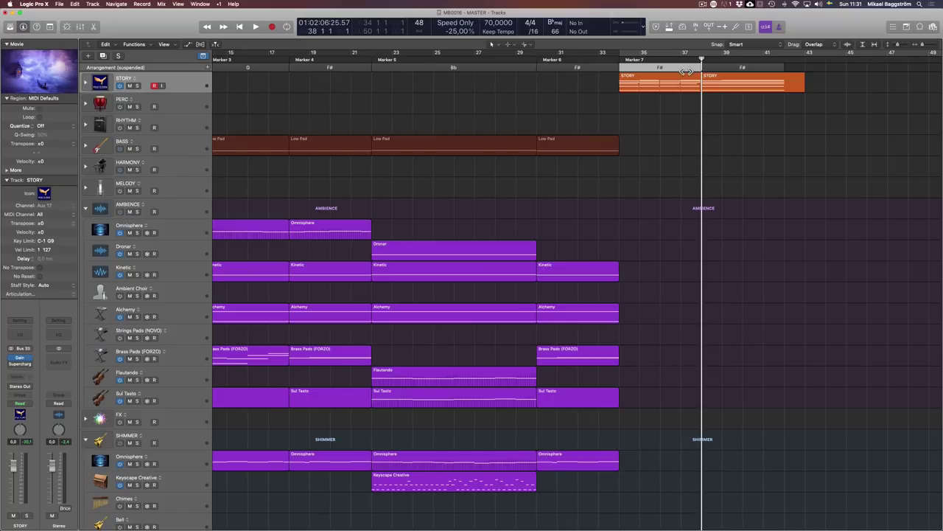
Rename the arrangement marker at bar 34 as Ab and the one at bar 38 as Bb.
type("F9")
key("Return")
scroll(358, 78, "left", 10)
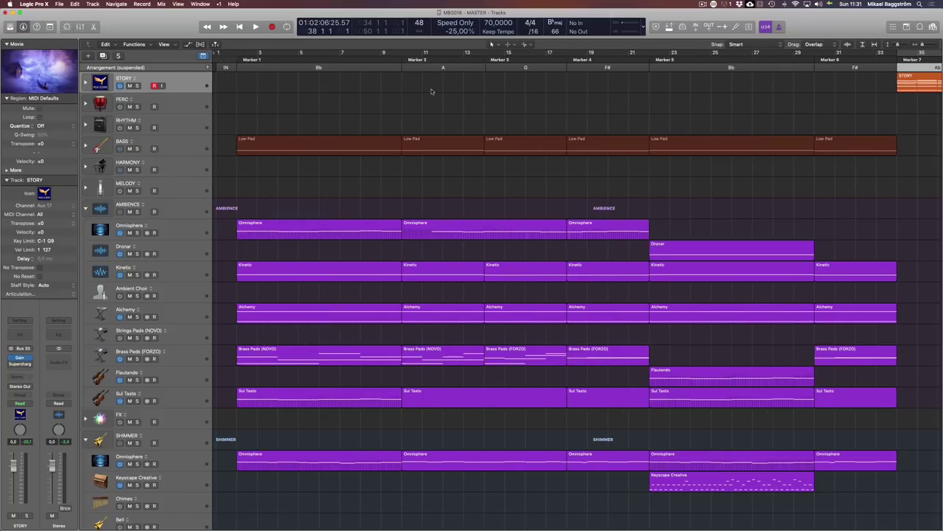
scroll(432, 91, "right", 7)
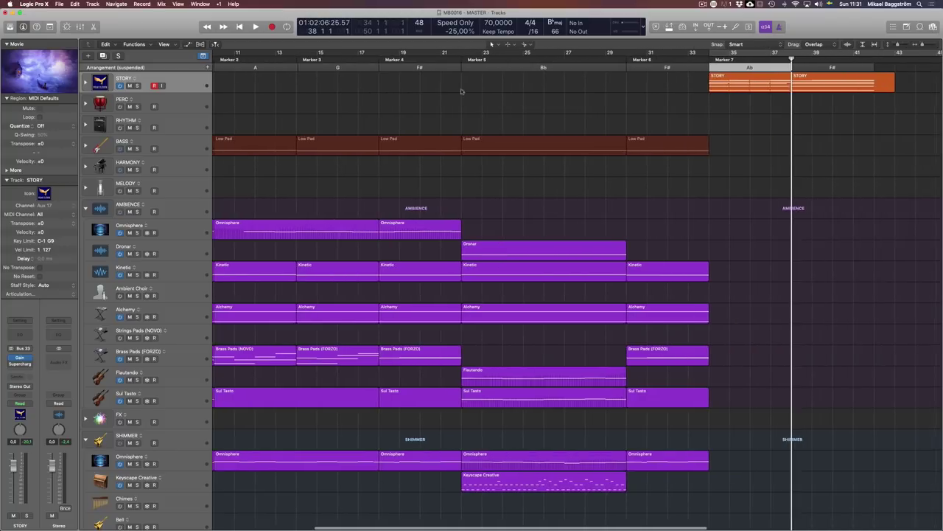
scroll(461, 91, "right", 3)
double_click(770, 68)
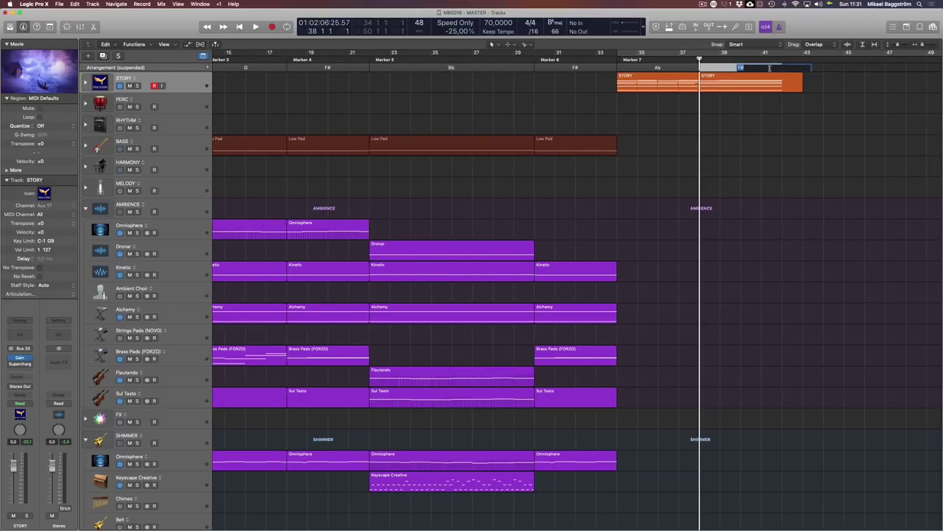
type("Bb")
key("Return")
Apply the Quantize Note Lengths MIDI transform to both STORY regions from bar 34 onward.
left_click_drag(745, 103, 649, 82)
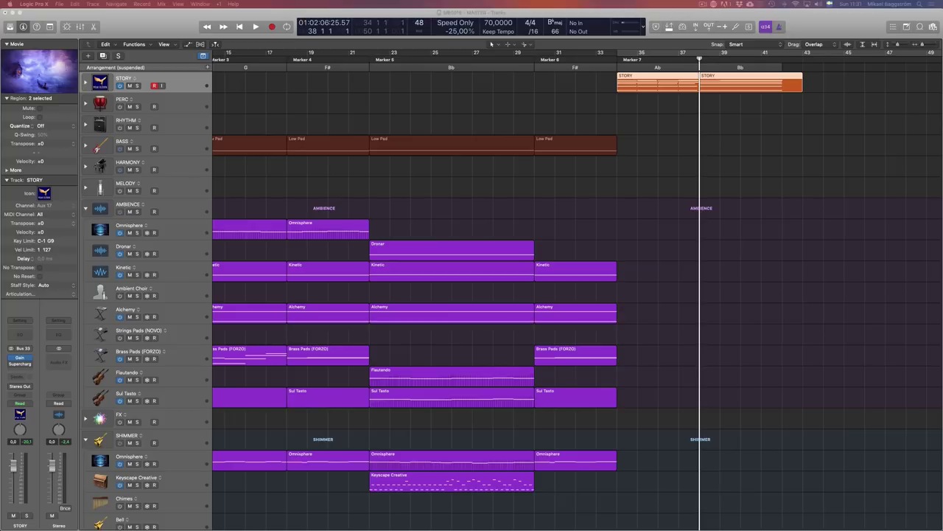
key("super+9")
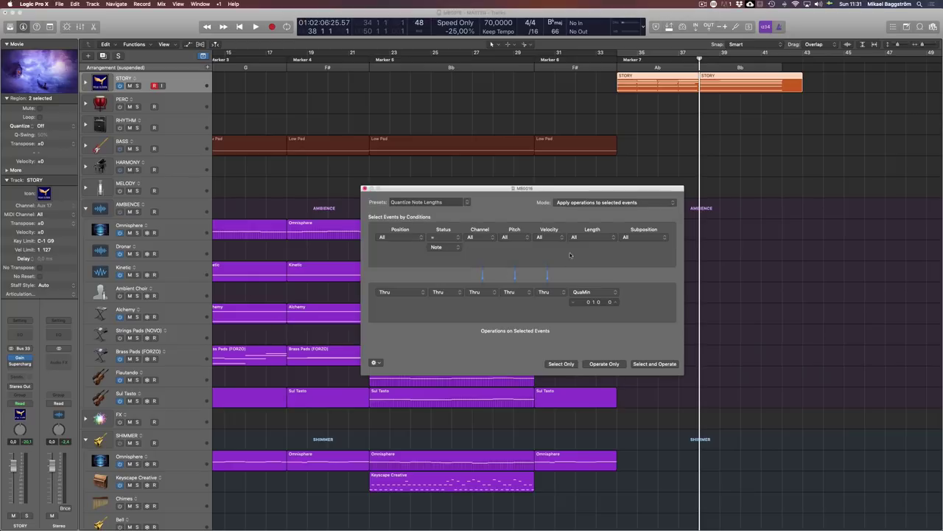
left_click(609, 361)
key("super+Tab")
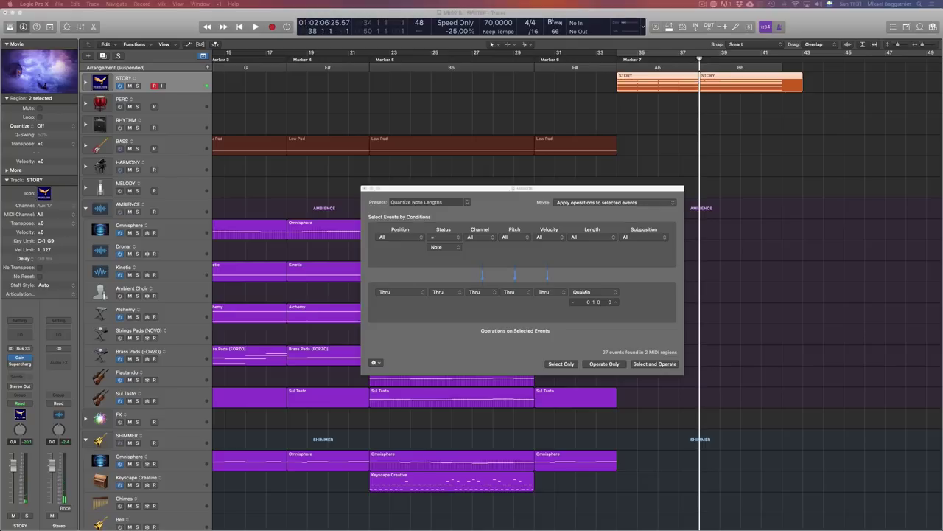
Set the transform's QuaMin note length to 0 2 0 0, look through its presets and close the transform window.
left_click(597, 302)
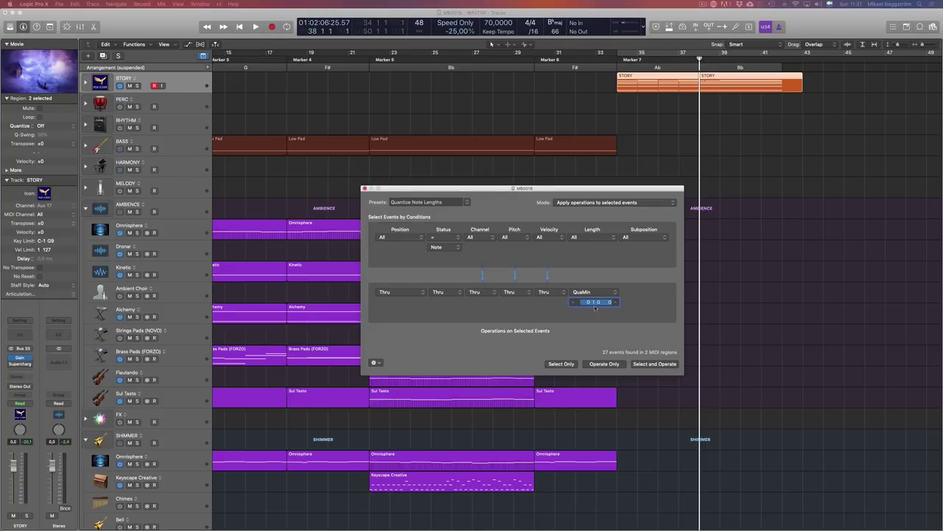
left_click(594, 302)
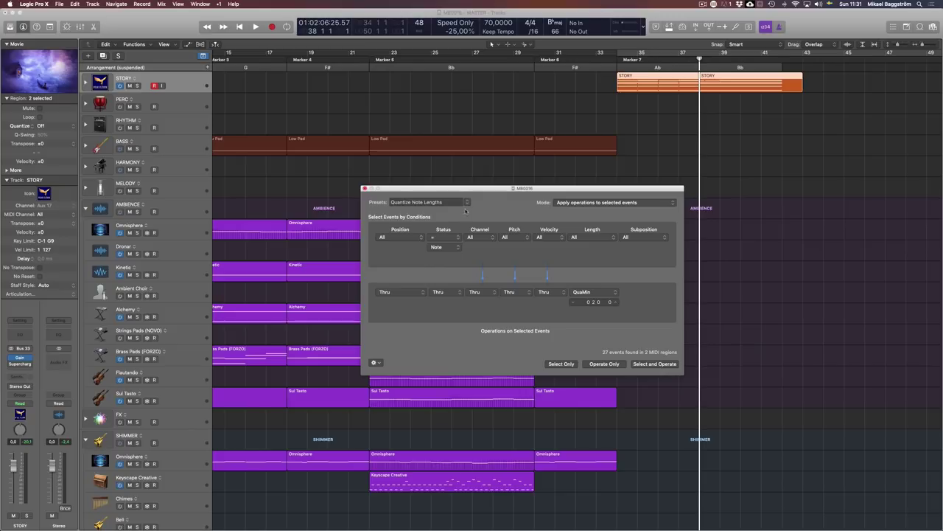
left_click(466, 202)
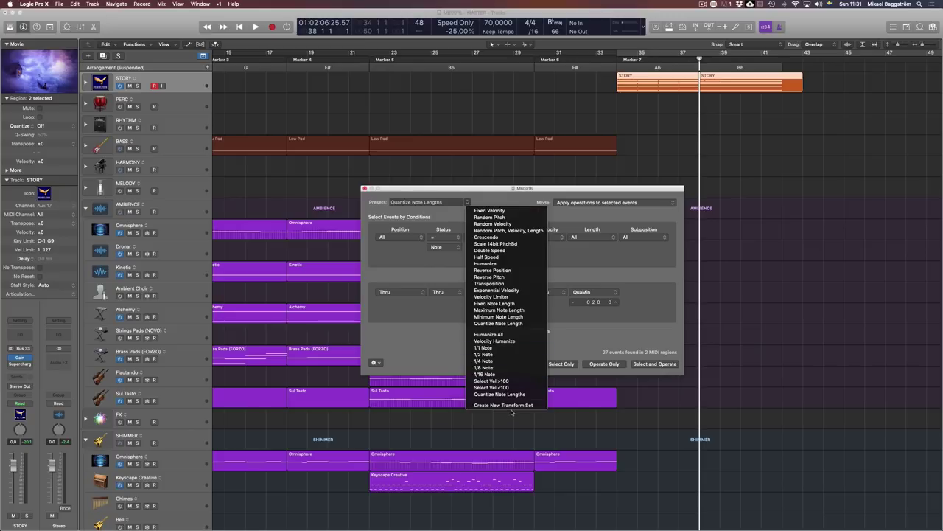
left_click(629, 221)
left_click(788, 256)
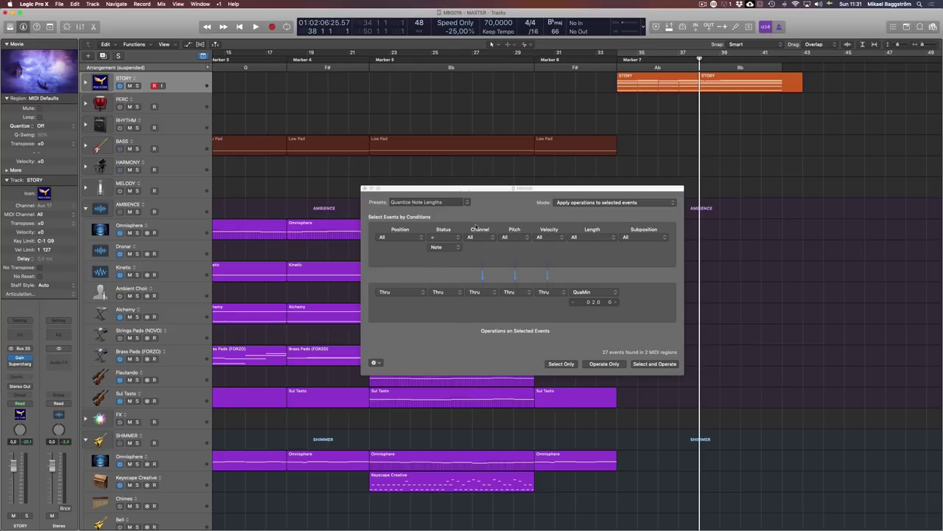
left_click(363, 188)
Copy the Marker 6 Low Pad region on the BASS track into the Marker 7 section and delete the copied material.
left_click(665, 78)
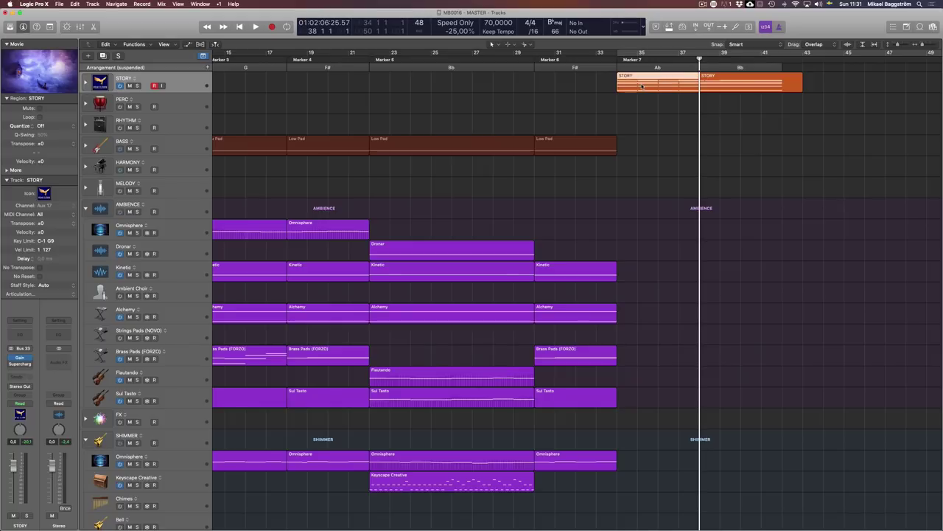
left_click(499, 131)
left_click(516, 143)
left_click(617, 165)
left_click(581, 153)
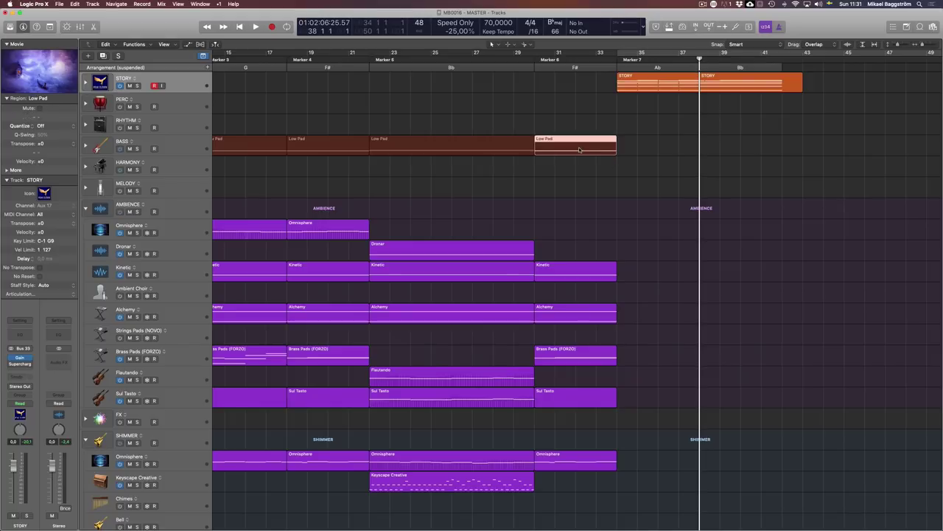
mouse_move(582, 152)
left_mouse_down("alt")
mouse_move(652, 154)
mouse_move(665, 165)
left_mouse_up("alt")
mouse_move(687, 199)
left_mouse_down()
mouse_move(666, 152)
mouse_move(800, 155)
left_mouse_up()
left_click_drag(824, 249, 667, 159)
key("Delete")
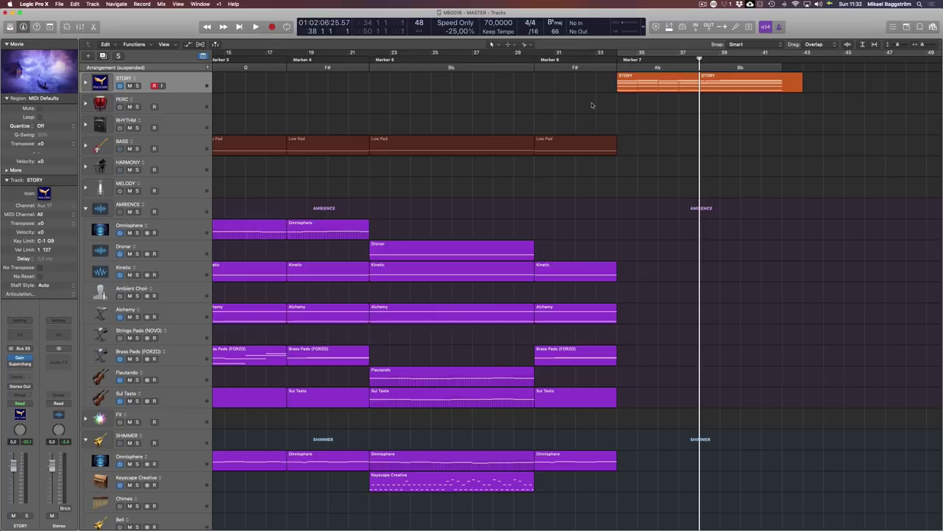
Copy the Marker 6 Low Pad, Kinetic and Alchemy regions to bar 34 and repeat them at bar 38.
left_click_drag(580, 104, 581, 273)
left_click_drag(580, 307, 582, 314)
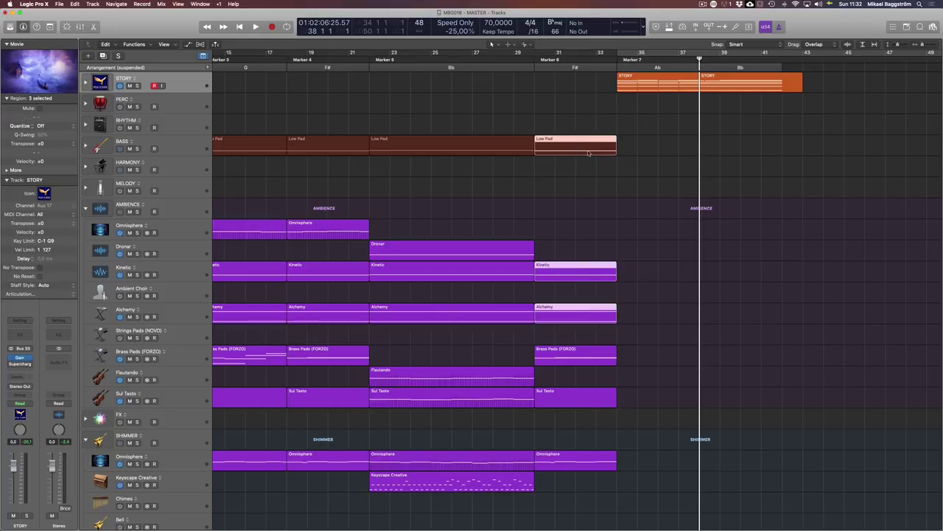
left_click_drag(573, 265, 656, 273)
key("super+r")
left_click(741, 387)
Transpose all notes of the Low Pad, Kinetic and Alchemy regions at bar 34 up to match the Ab section.
left_click_drag(690, 376, 644, 149)
key("p")
left_click(379, 408)
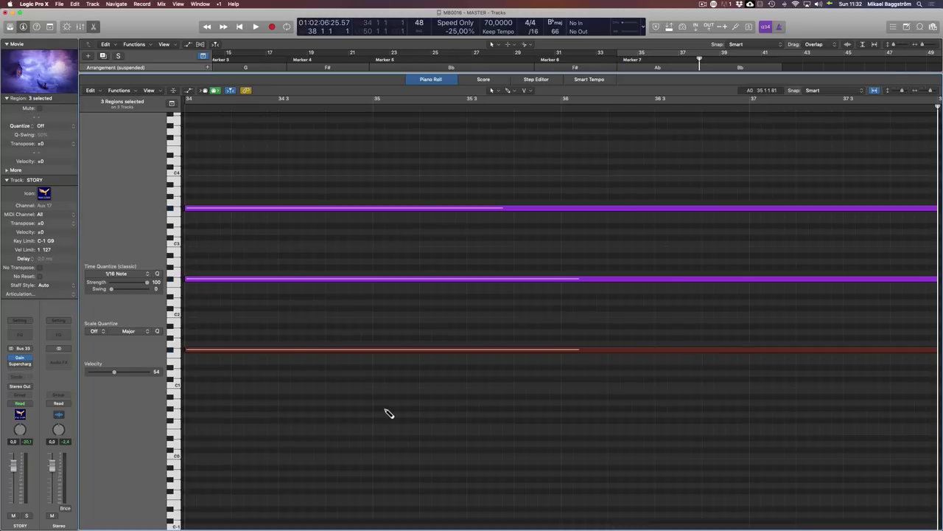
key("super+a")
key("alt+Up")
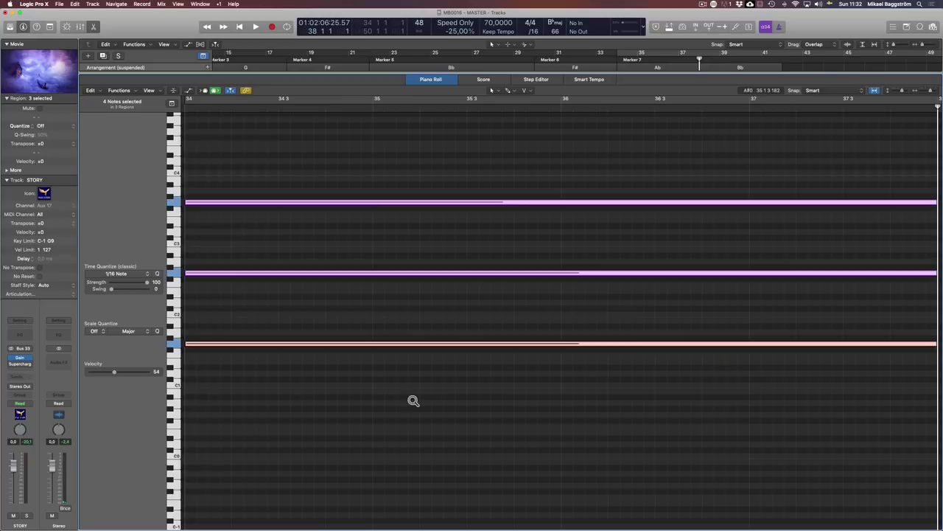
key("p")
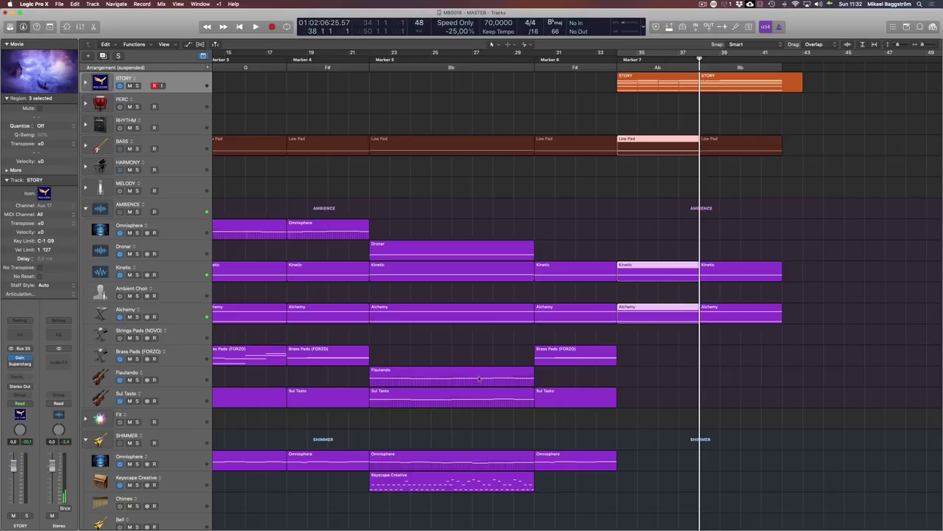
Transpose all notes of the Low Pad, Kinetic and Alchemy regions at bar 38 up to Bb.
left_click_drag(780, 384, 745, 140)
key("p")
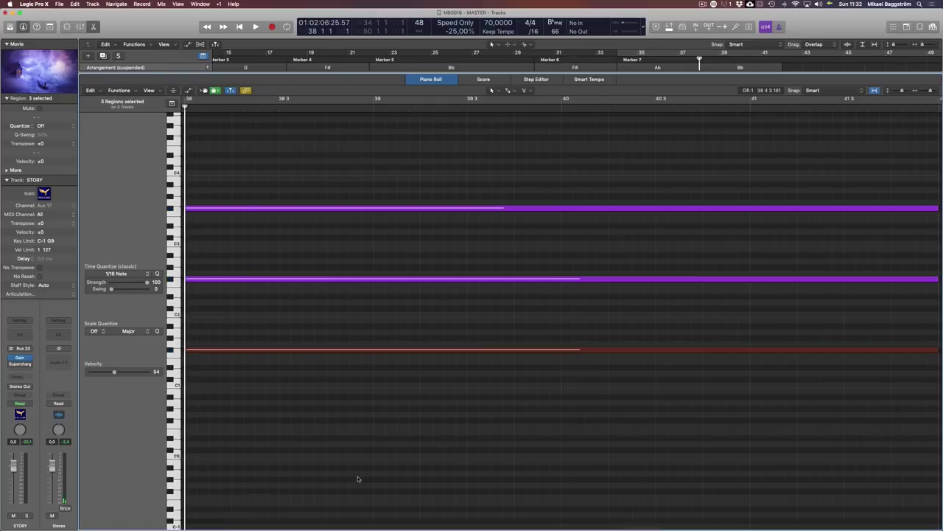
key("alt+Up")
key("alt+Up")
key("alt+Up")
key("alt+Up")
key("alt+Up")
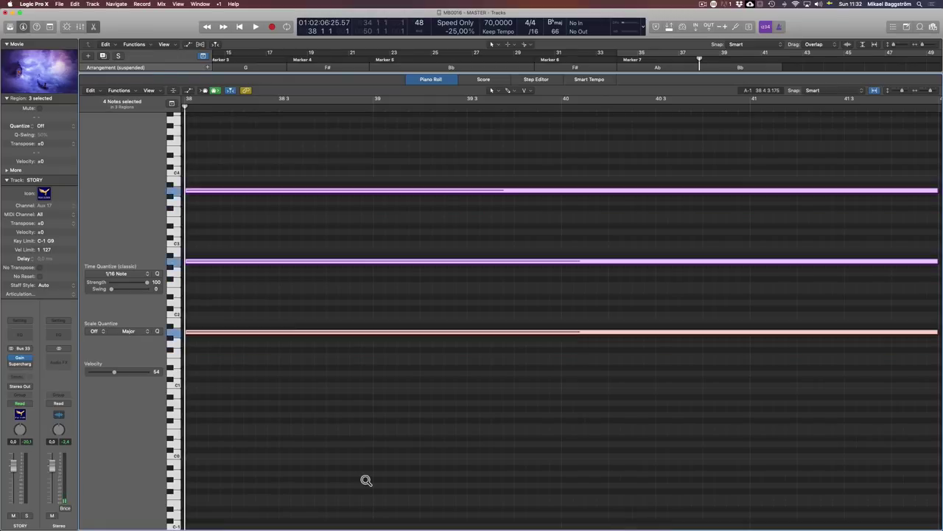
key("alt+Down")
key("p")
left_click(742, 383)
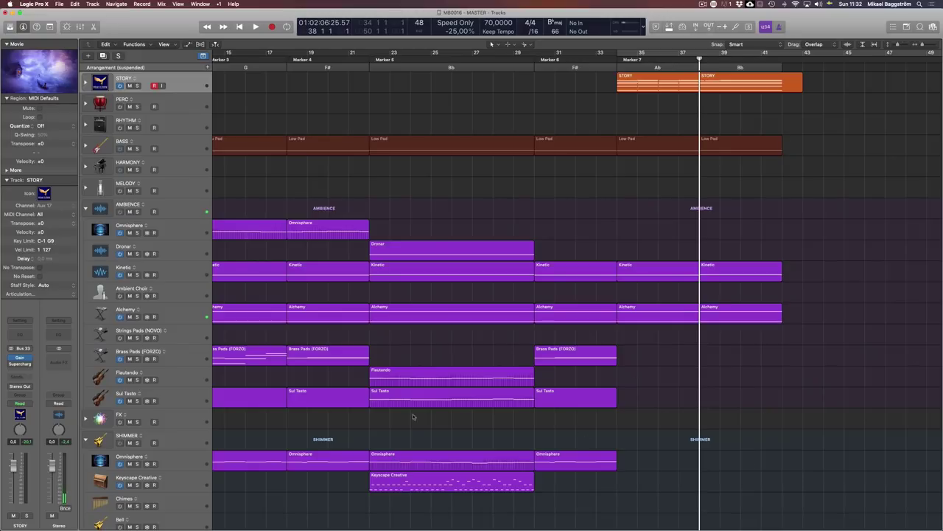
Copy the Marker 5 Dronar region to bar 30 and split the copy at bar 34, splitting the notes crossing that point.
left_click(500, 251)
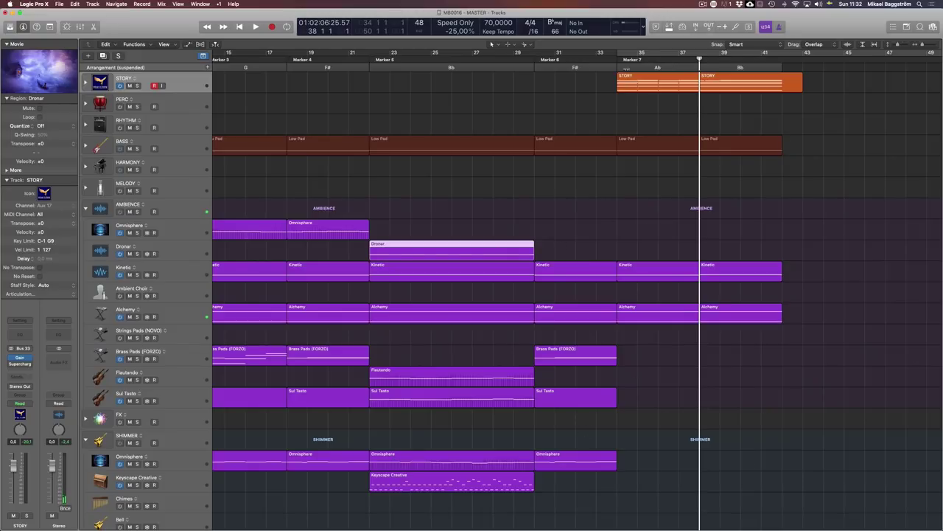
left_click(622, 64)
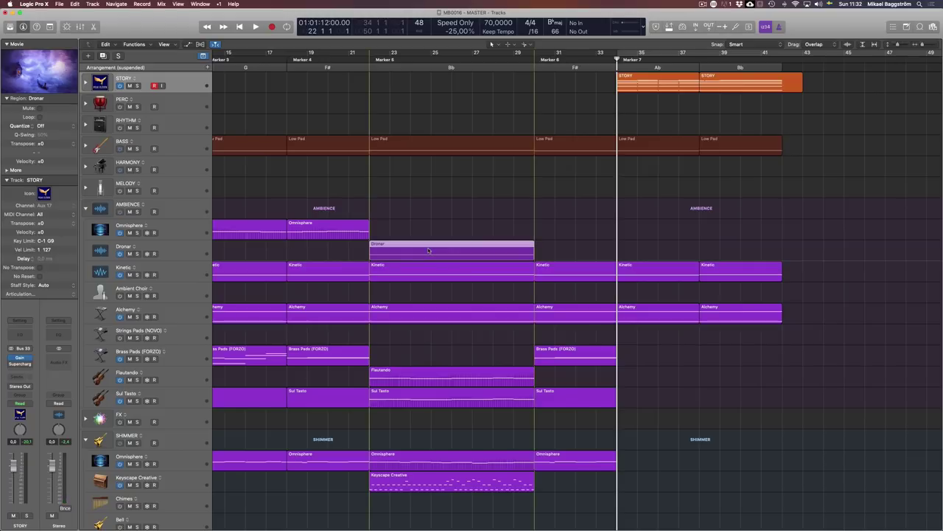
left_click_drag(428, 251, 594, 254)
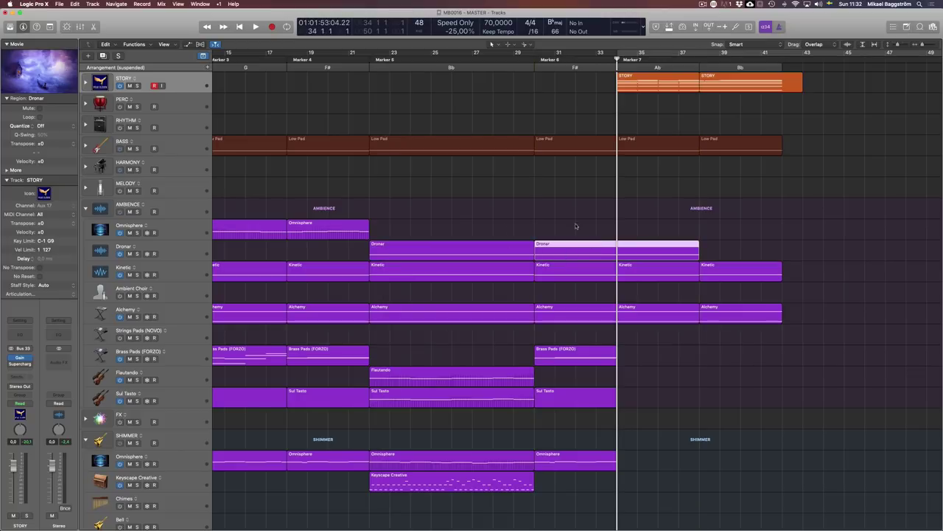
left_click_drag(576, 220, 450, 255)
key("p")
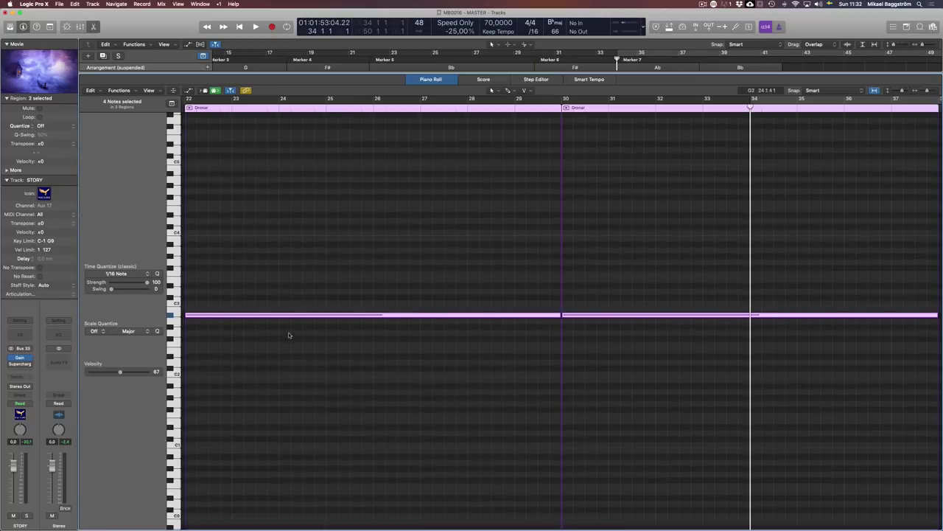
left_click(648, 339)
key("p")
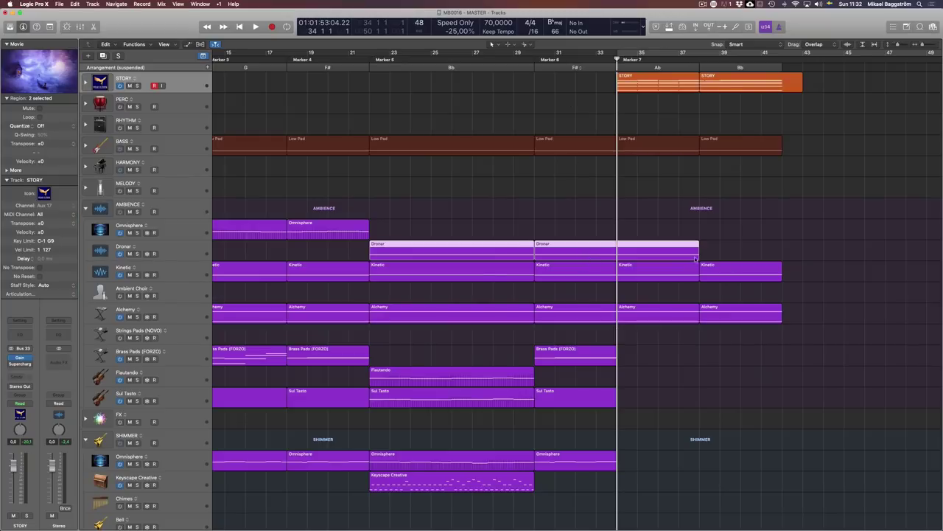
key("super+t")
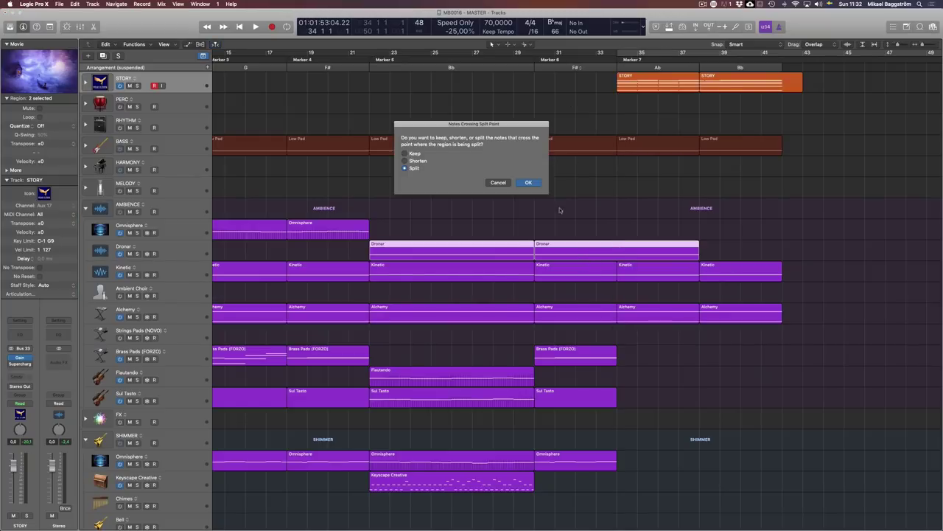
left_click(528, 182)
Transpose the note of the Dronar region at bar 30 down four semitones to F#2.
left_click(600, 254)
double_click(600, 254)
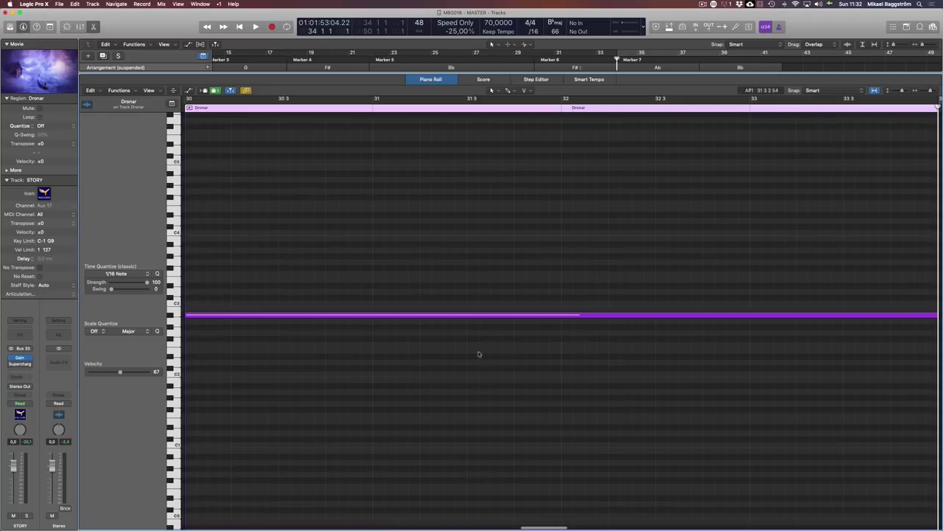
key("alt+Down")
key("alt+Down")
key("alt+Down")
key("alt+Down")
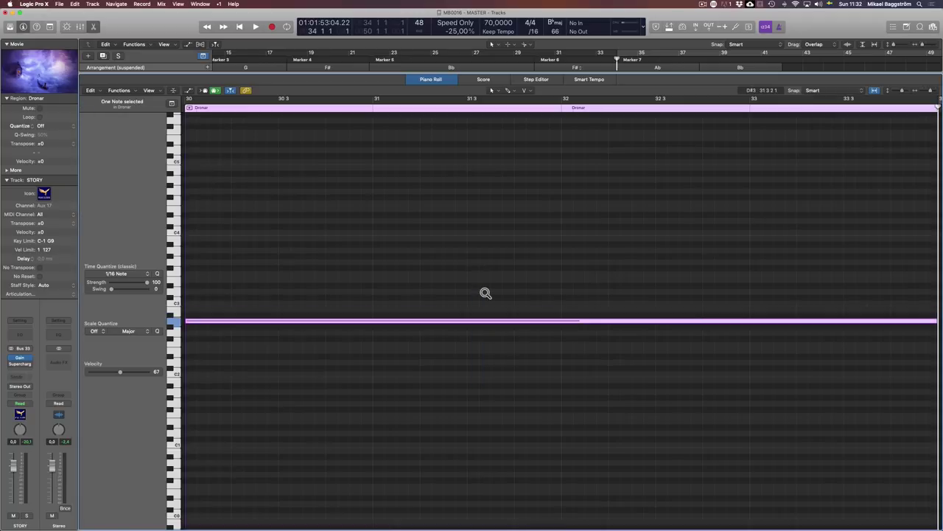
key("p")
Repeat the Dronar region from bar 34 once at bar 38 to cover the Bb section.
left_click(672, 249)
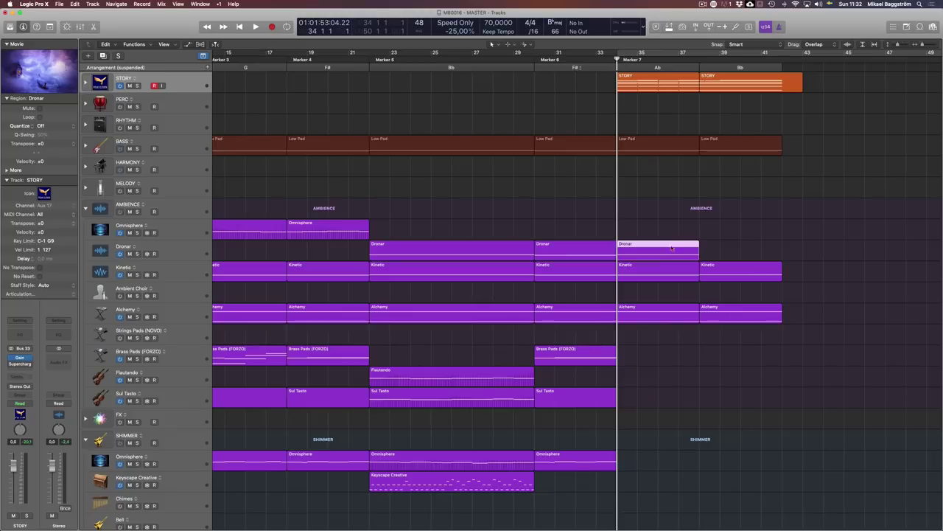
key("p")
left_click_drag(261, 412, 320, 299)
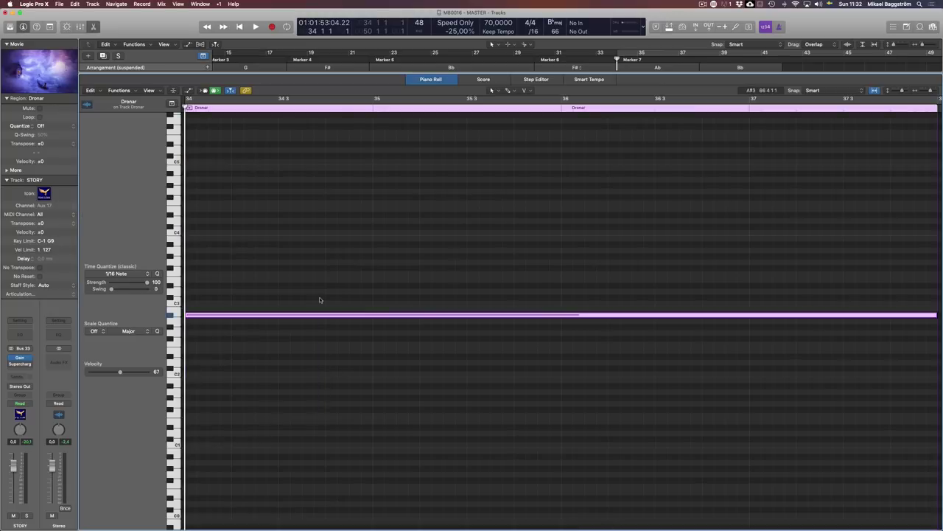
key("p")
key("super+r")
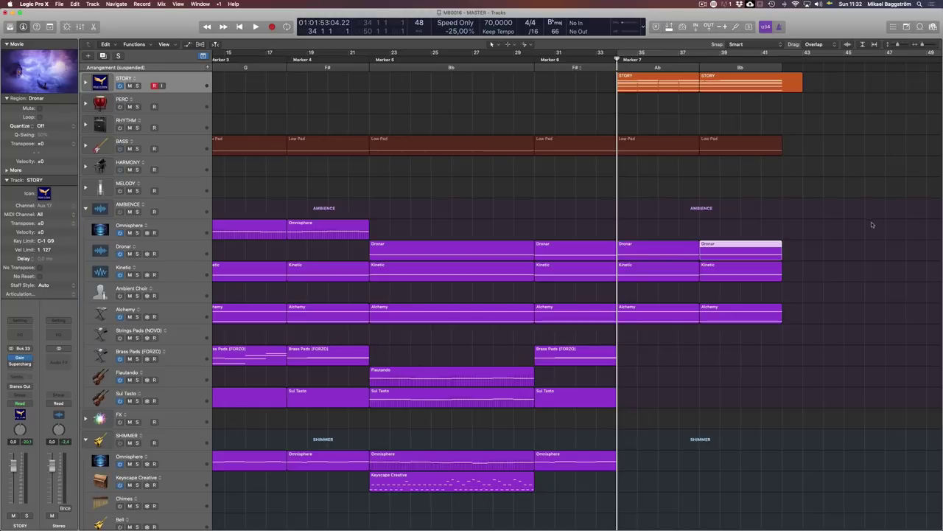
Transpose the note of the Dronar region at bar 34 down two semitones to match the Ab chord.
left_click(872, 225)
left_click_drag(766, 220, 676, 252)
key("e")
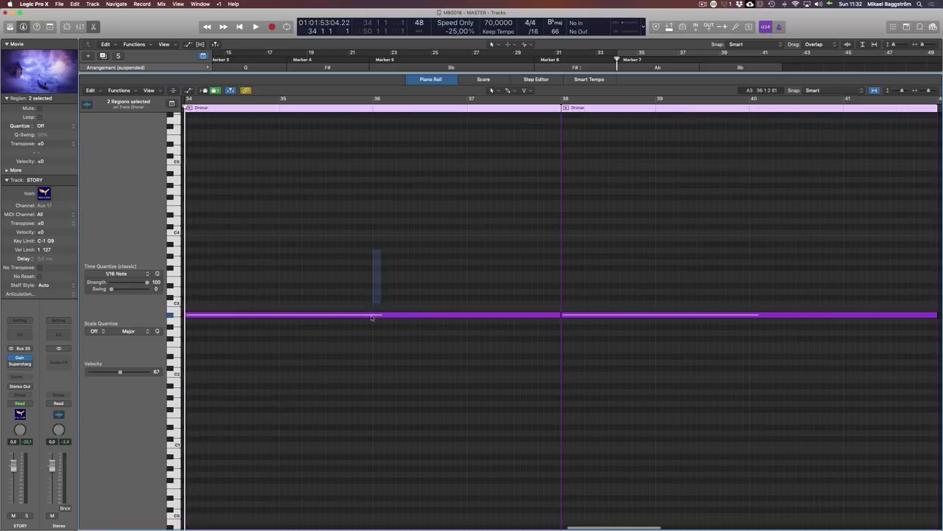
left_click(375, 315)
key("alt+Down")
key("alt+Down")
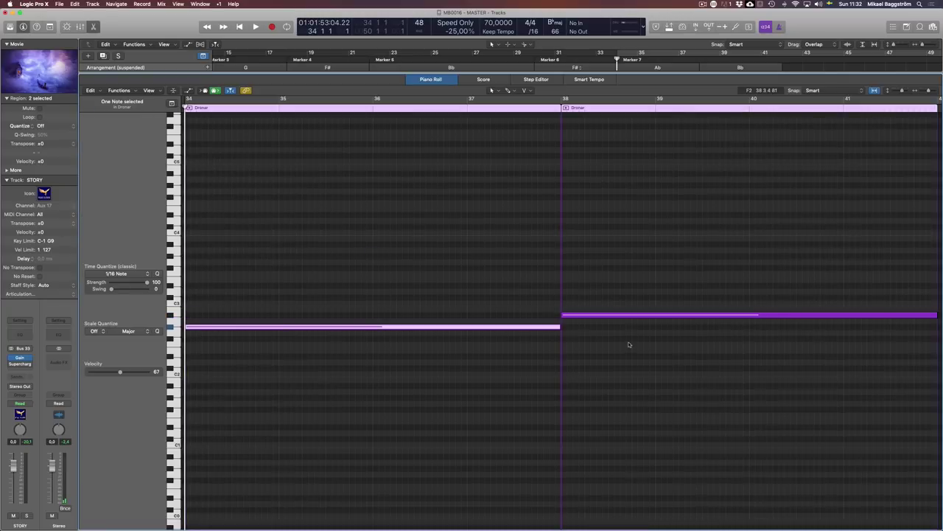
left_click_drag(621, 301, 629, 341)
Open all four Dronar regions from bar 22 to 42 in the Piano Roll and show the global tracks there.
key("e")
left_click_drag(873, 201, 419, 257)
key("e")
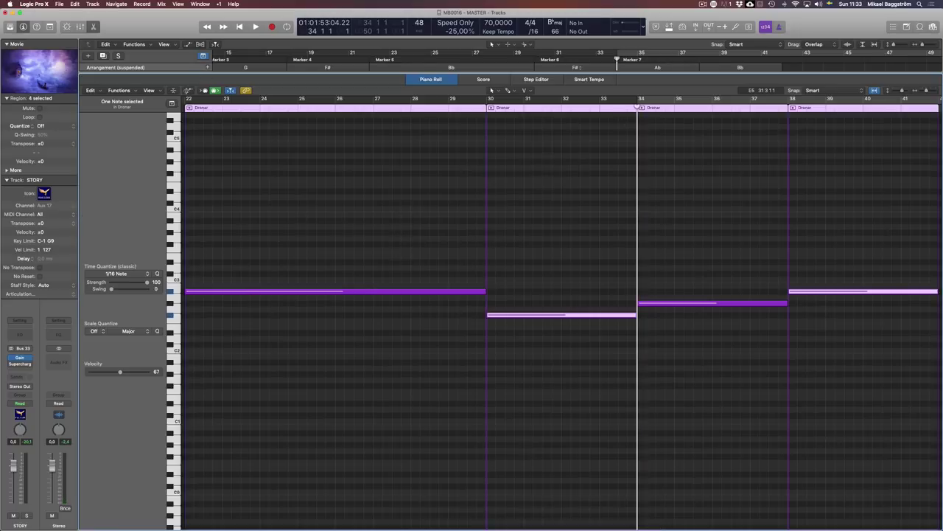
left_click(152, 90)
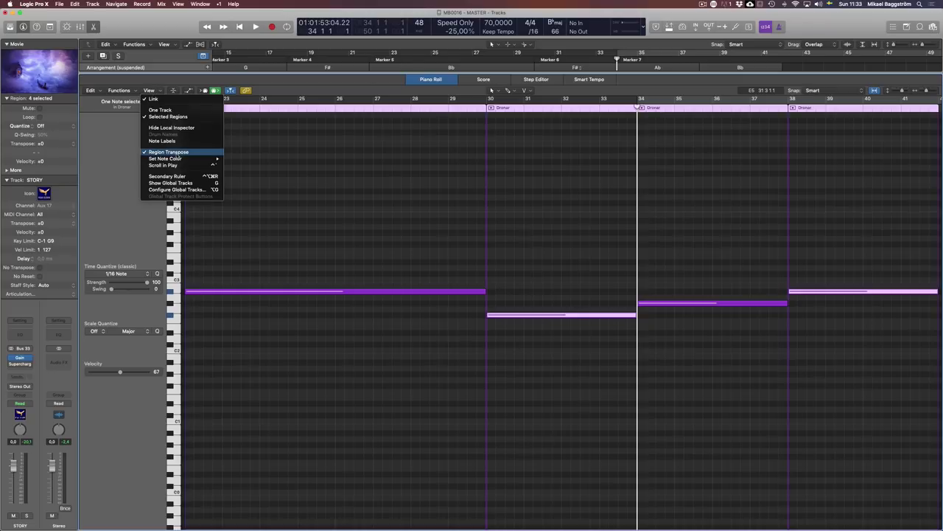
left_click(121, 197)
key("g")
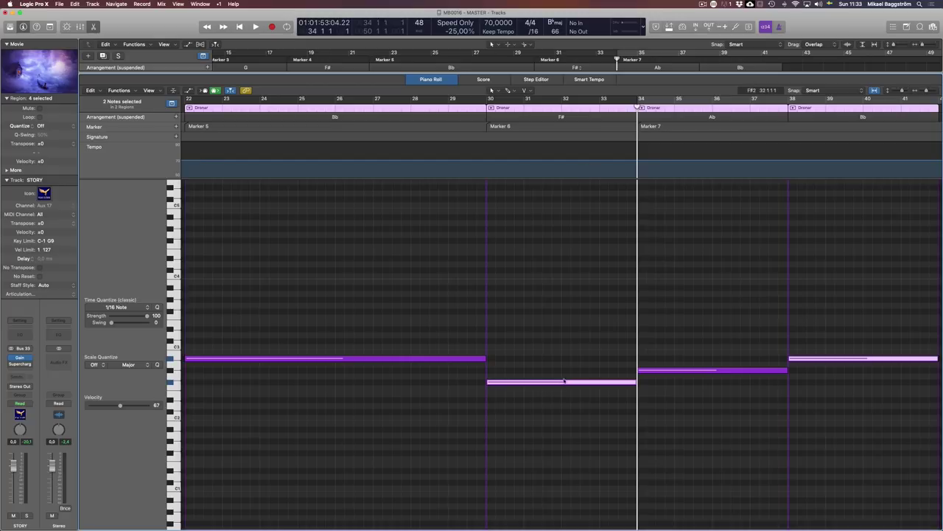
Turn on note labels in the Piano Roll for checking the Dronar notes against the chord sections, and close the editor.
left_click(149, 91)
mouse_move(192, 161)
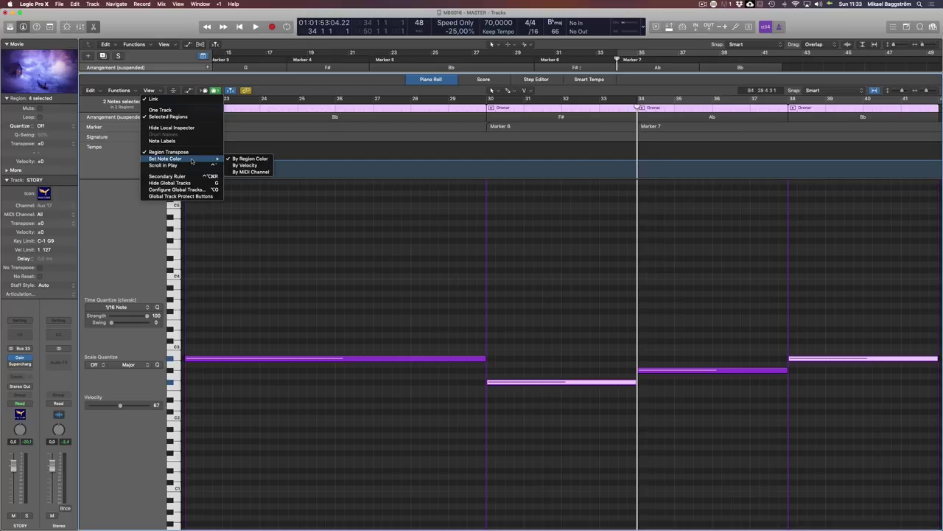
left_click(164, 140)
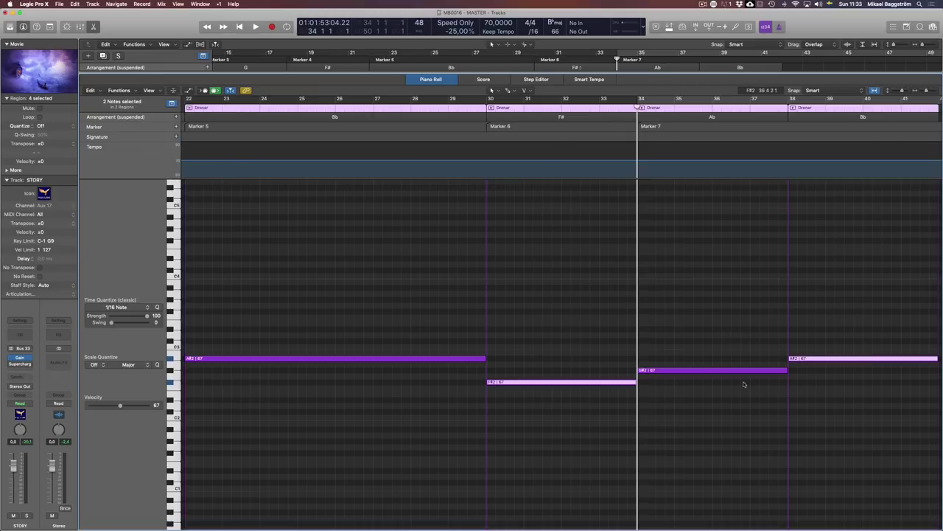
scroll(825, 328, "right", 3)
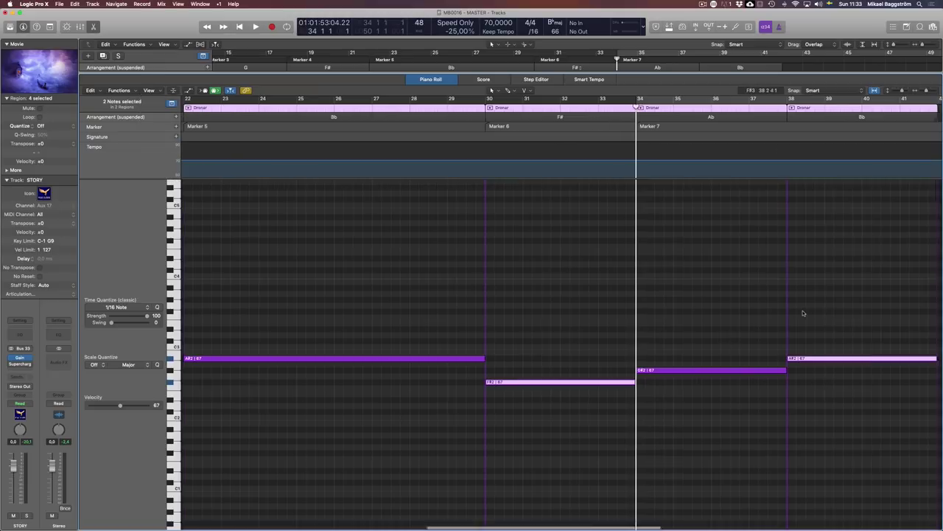
scroll(802, 315, "right", 2)
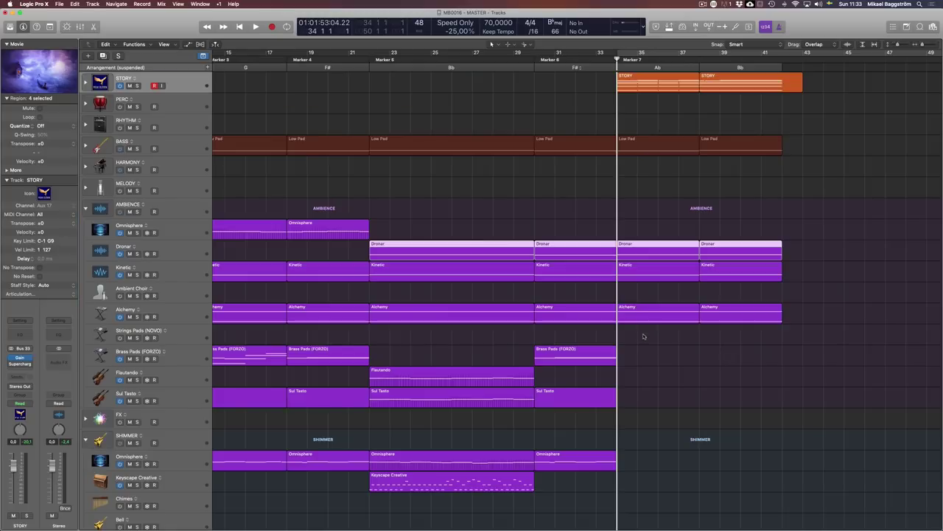
key("p")
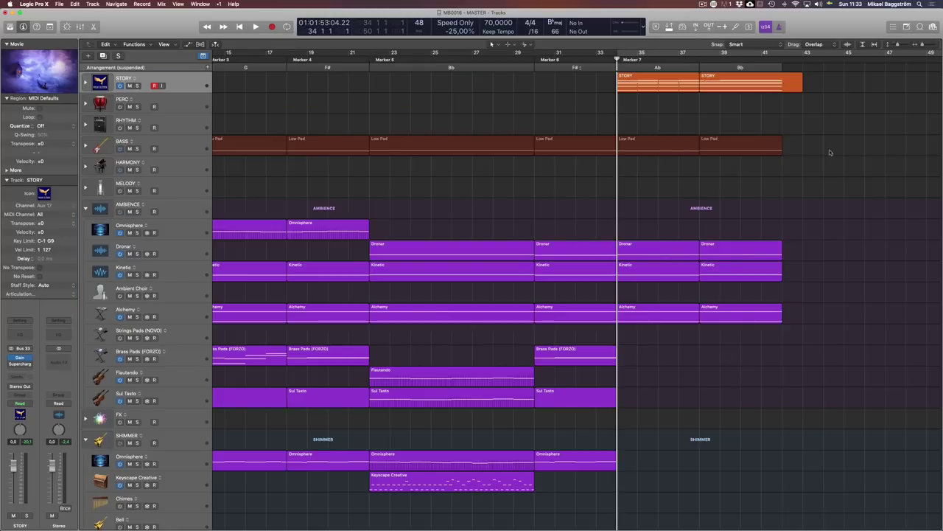
Copy both STORY regions to the Brass Pads (FORZO) track at bar 34 and join the copies into one region.
left_click_drag(763, 112, 658, 359)
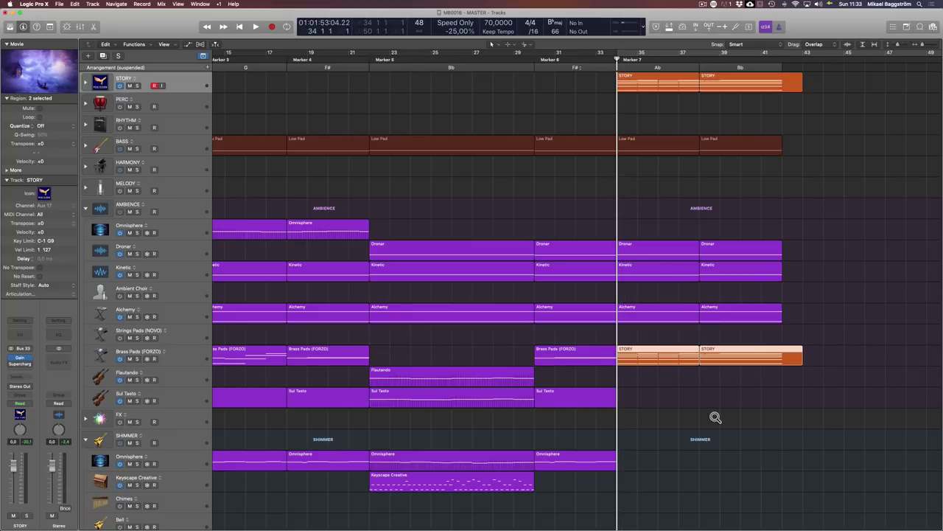
left_click_drag(720, 410, 673, 355)
left_click_drag(761, 399, 659, 358)
key("super+j")
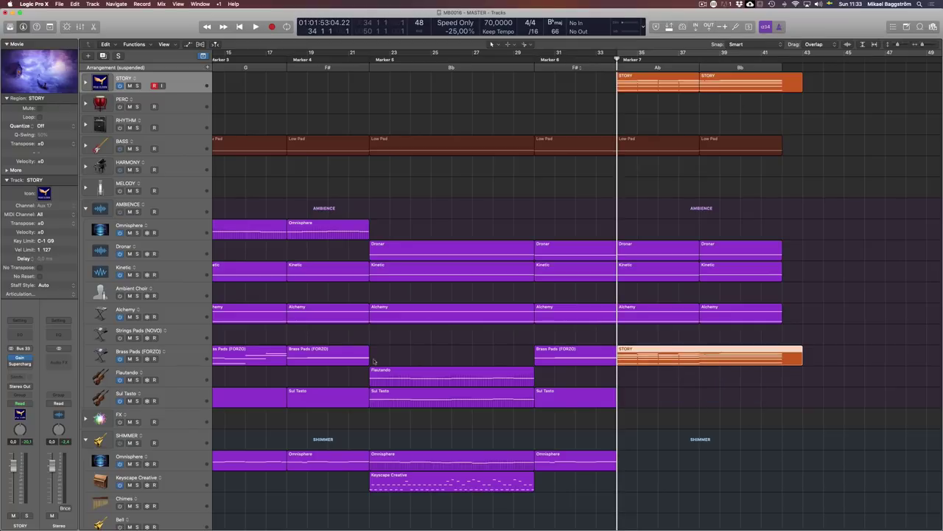
Move the joined STORY region to the Strings Pads (NOVO) track, and power on and select that track.
left_click(679, 403)
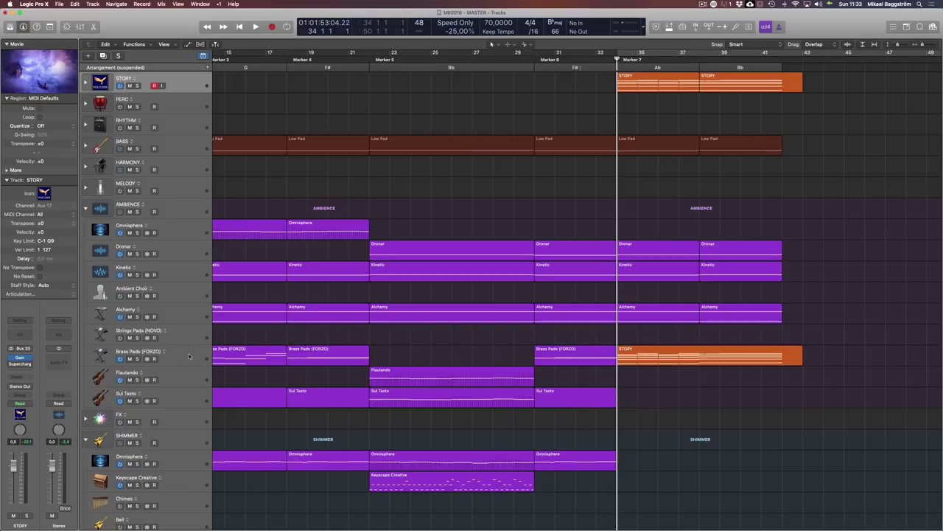
left_click_drag(737, 355, 737, 335)
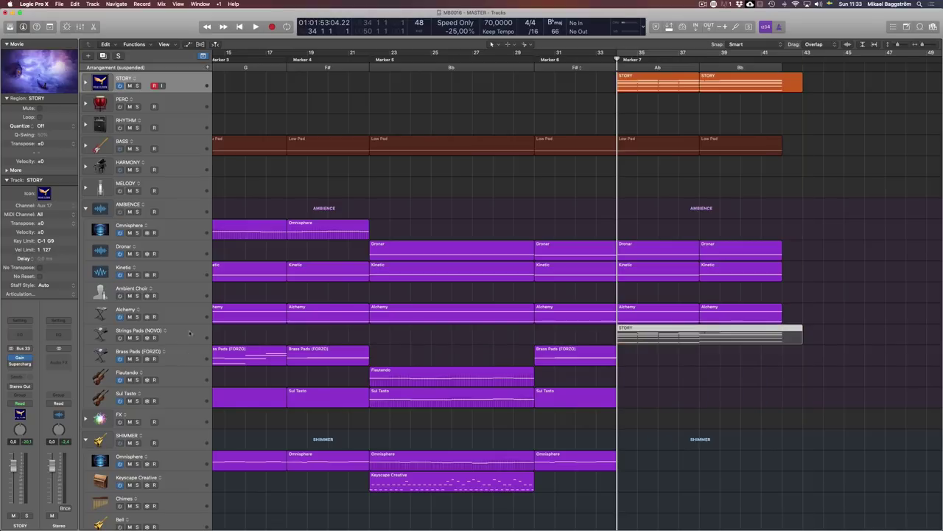
left_click(120, 337)
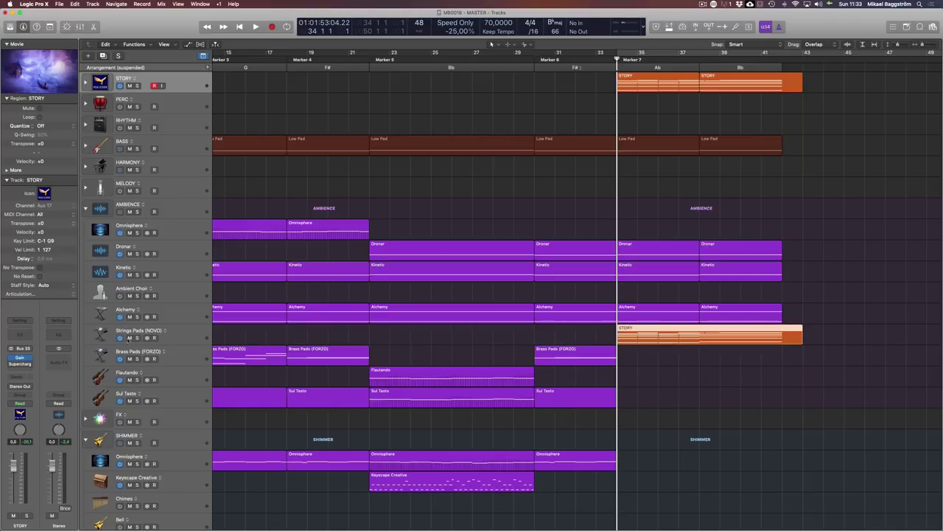
left_click(190, 340)
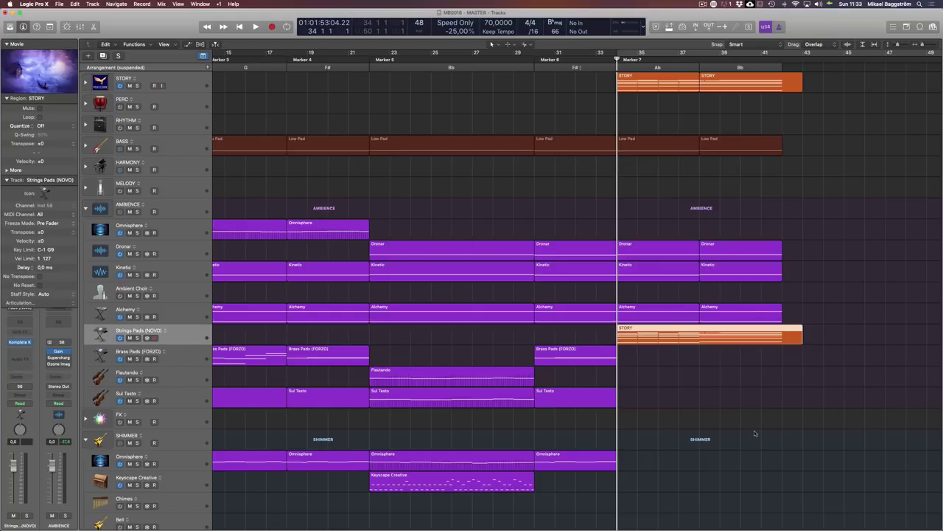
Solo the Strings Pads (NOVO) track and audition its STORY region from bar 34.
key("v")
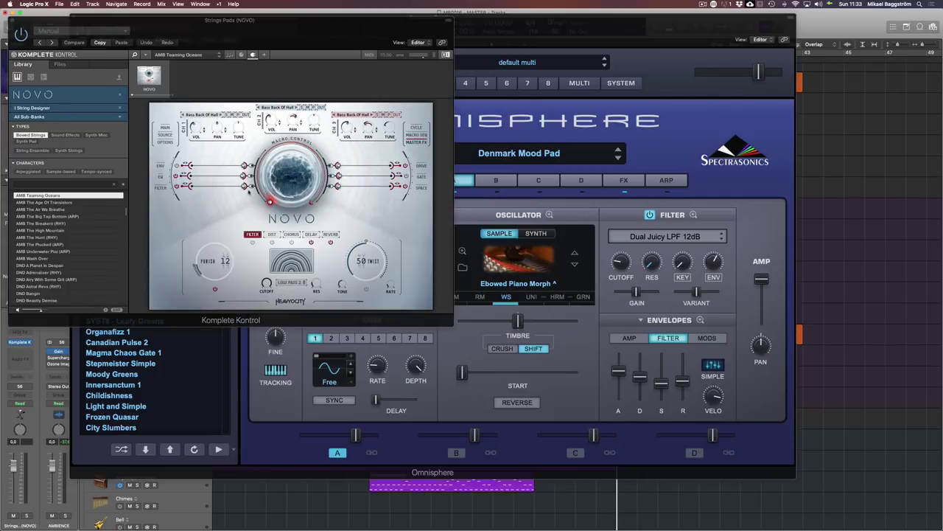
key("v")
key("s")
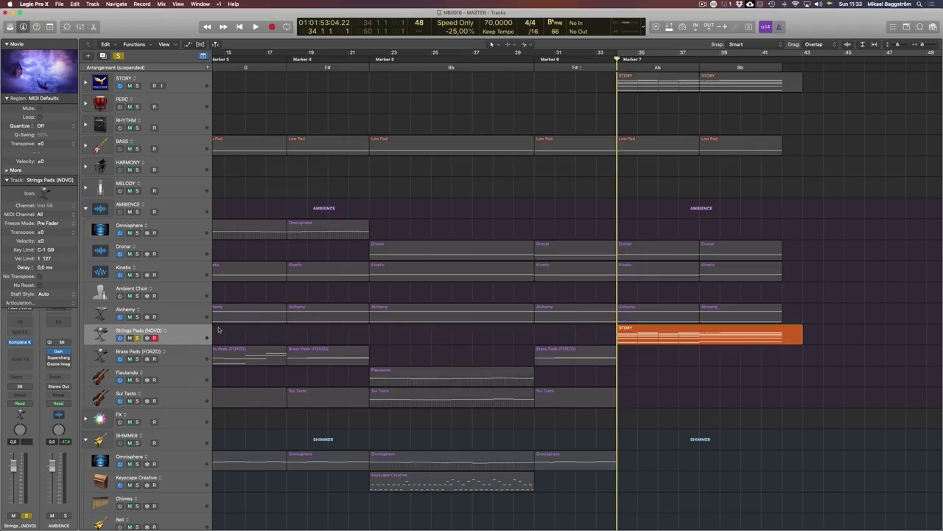
key("space")
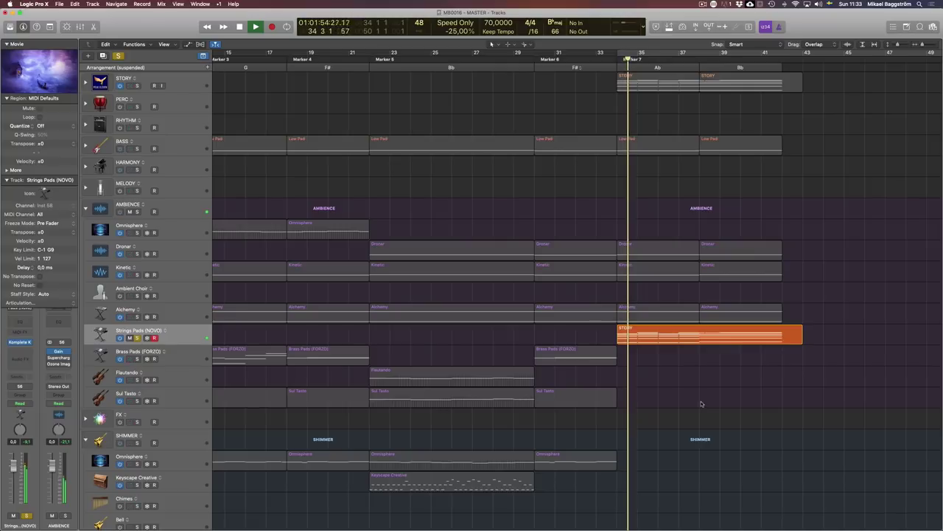
key("space")
key("Return")
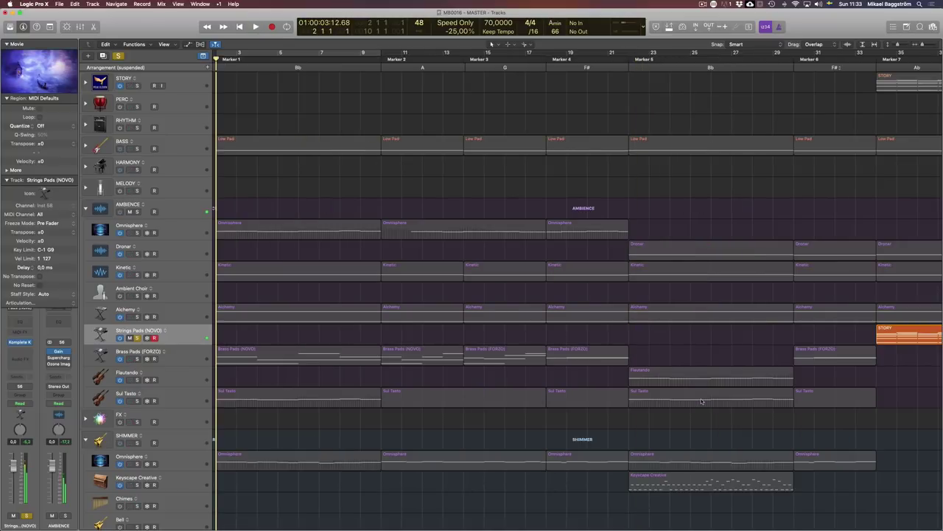
key("shift+Return")
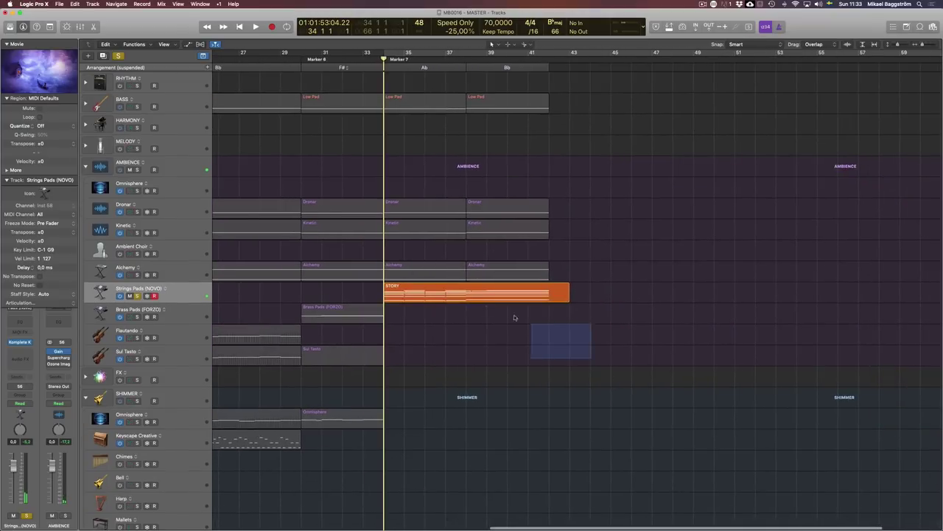
Delete the G#4 notes in the Ab section and the A#4 note in the Bb section of the strings region.
double_click(448, 295)
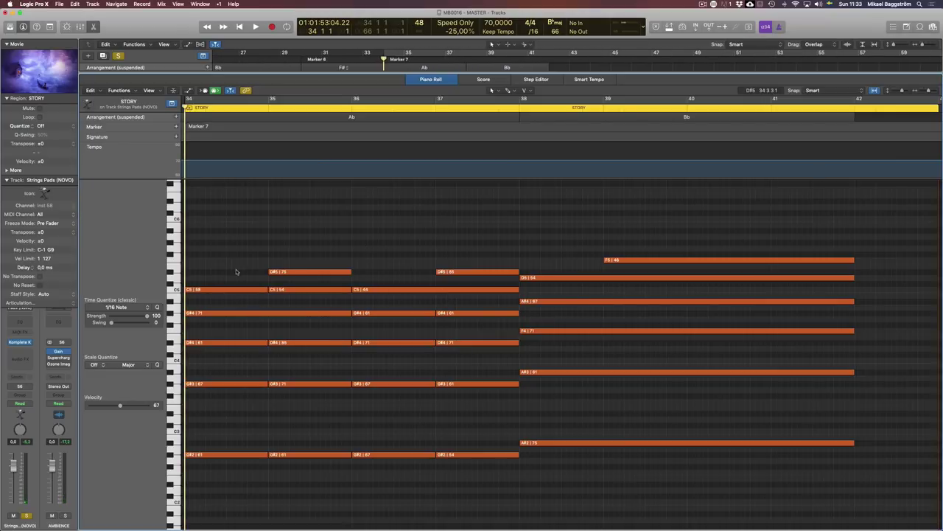
left_click_drag(215, 304, 508, 318)
key("Delete")
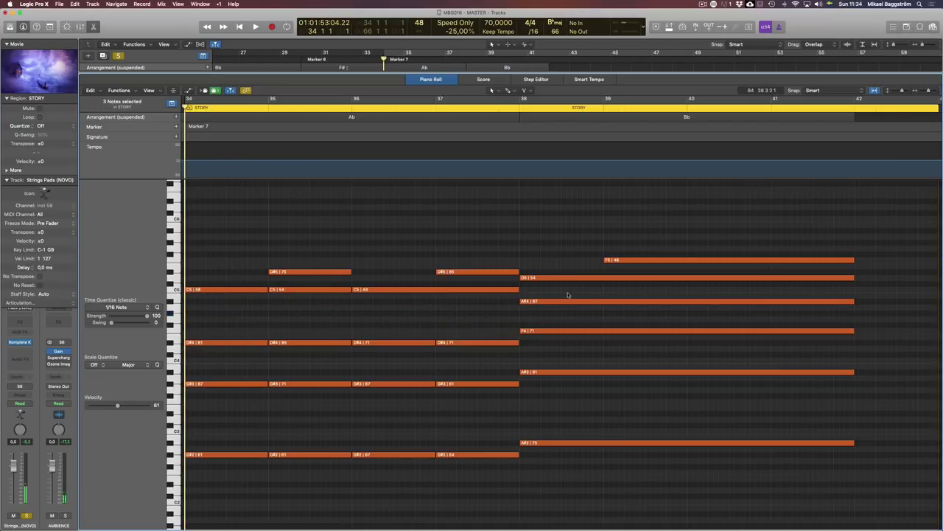
left_click(568, 301)
key("Delete")
Delete the low G#2 and A#2 bass notes from the strings region.
left_click_drag(221, 435, 455, 492)
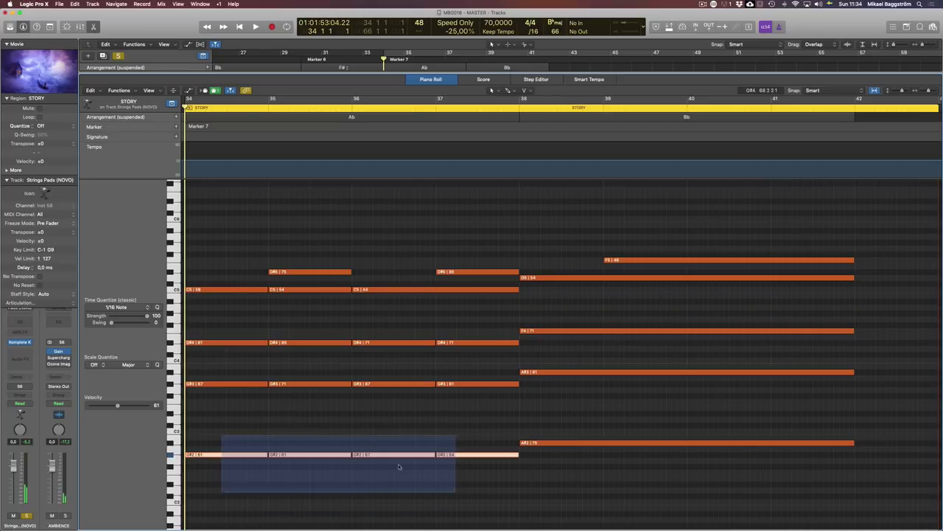
left_click(221, 377)
key("Delete")
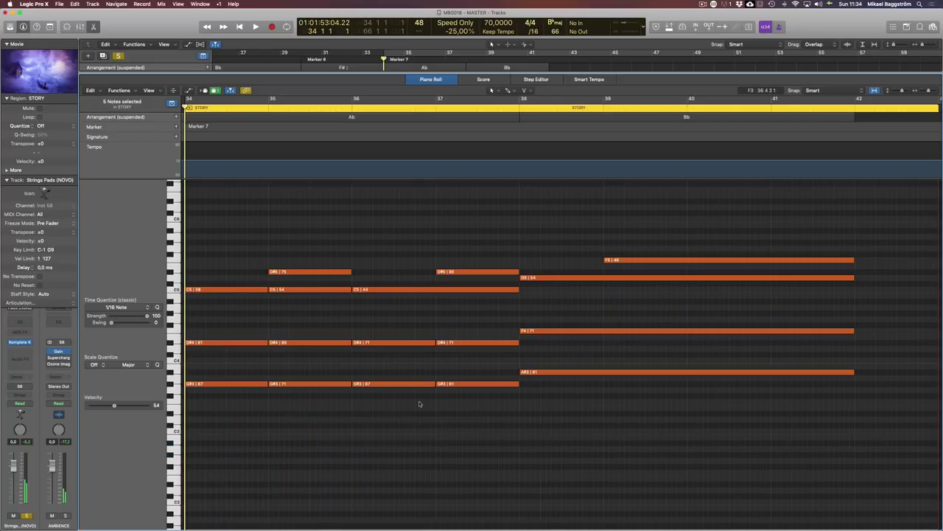
Delete the C5 note at bar 35 and shorten the C5 note at bar 36 to end at bar 37.
left_click(312, 290)
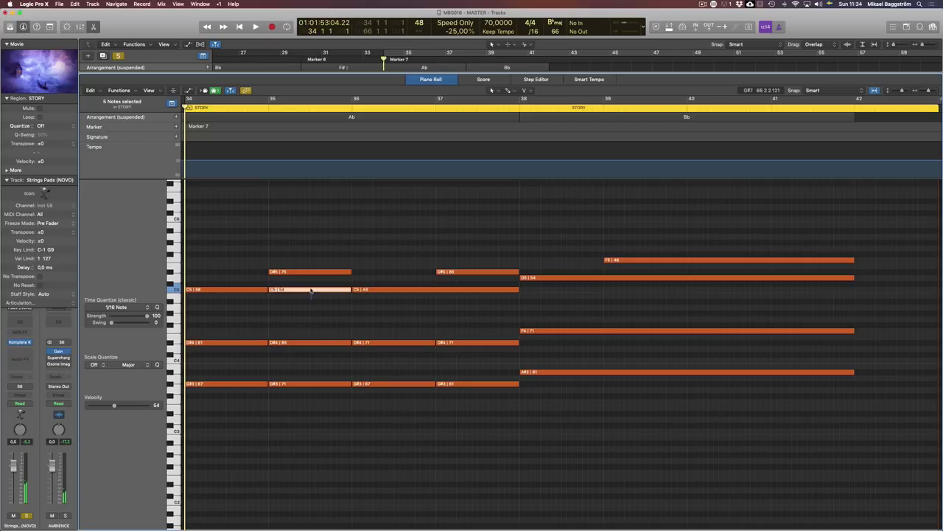
key("Delete")
left_click_drag(516, 289, 435, 289)
Join the repeated D#4 and G#3 notes in the Ab section into one sustained note per pitch up to bar 38.
left_click_drag(241, 327, 495, 359)
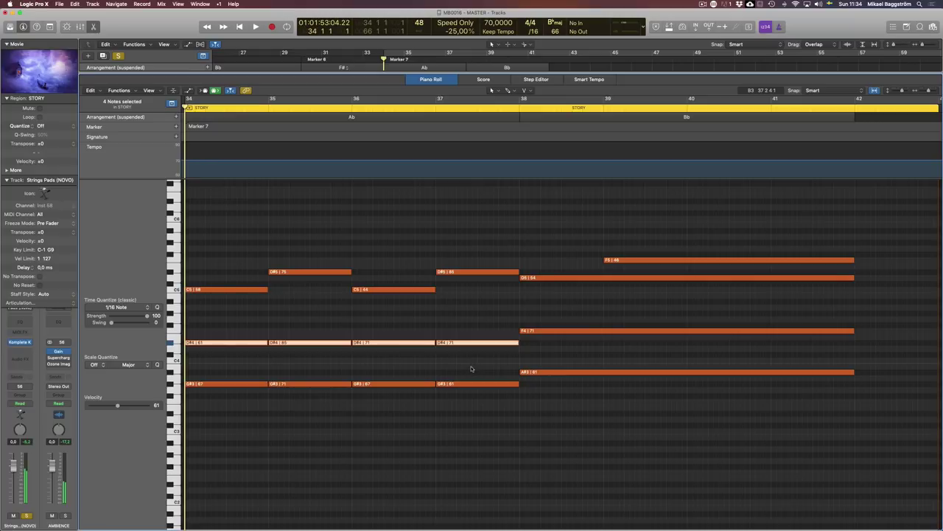
left_click(462, 363)
left_click_drag(494, 461, 557, 334)
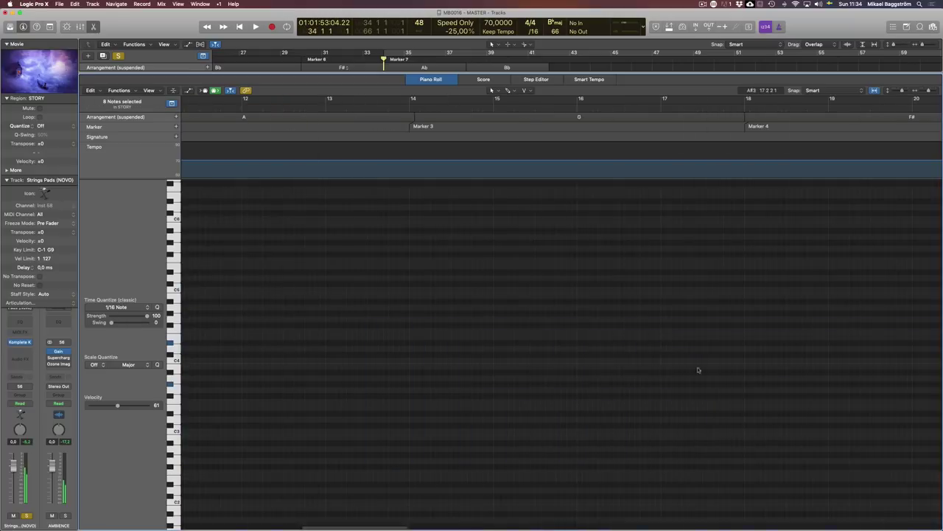
scroll(705, 366, "right", 5)
scroll(704, 369, "right", 10)
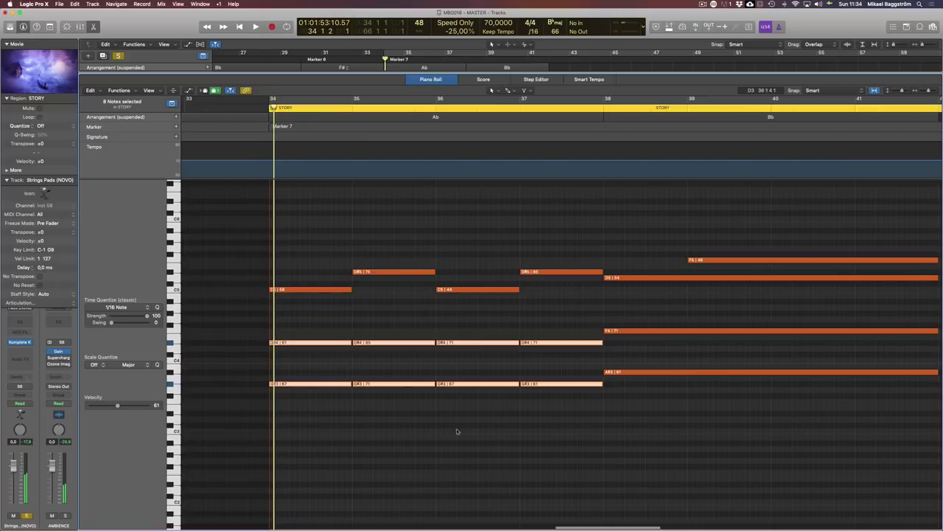
left_click_drag(516, 437, 554, 421)
scroll(631, 278, "right", 2)
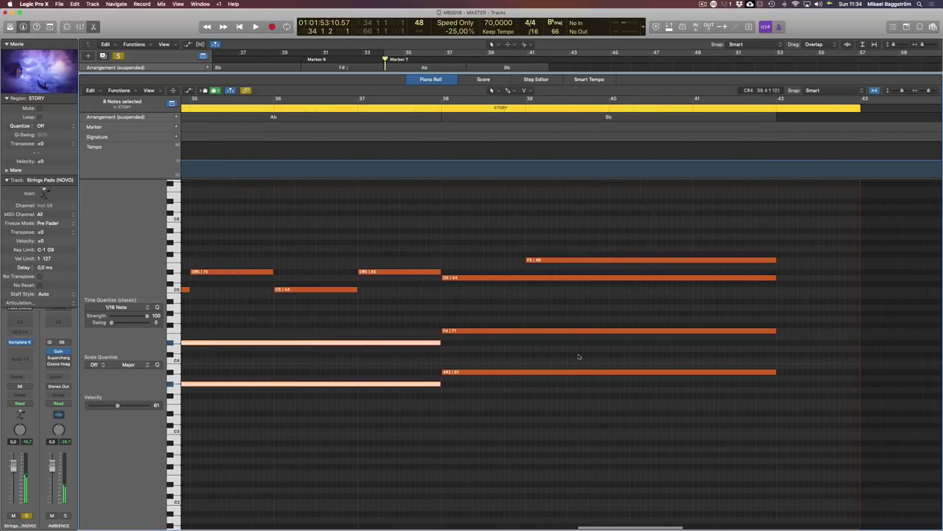
Shorten the D5 note at bar 38 to end at bar 39 and play back the start of the strings region.
left_click(521, 312)
left_click(653, 278)
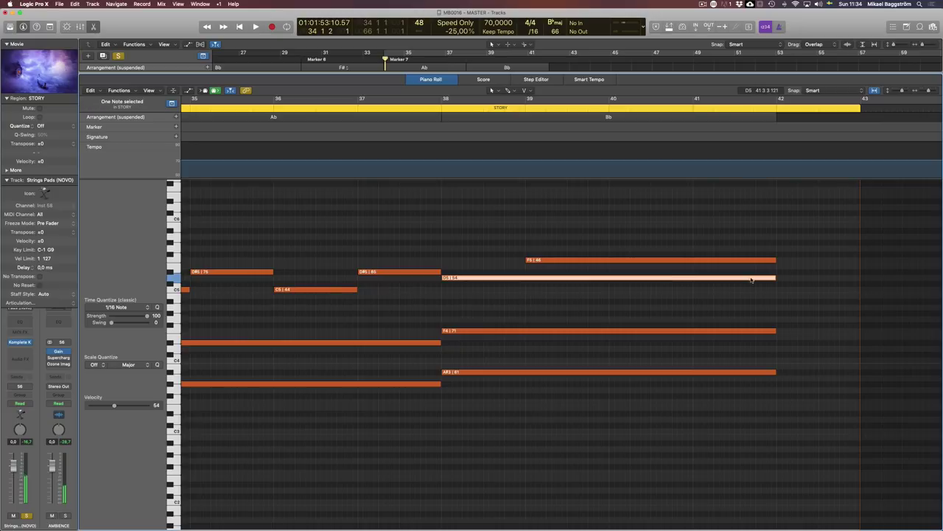
left_click_drag(775, 278, 525, 279)
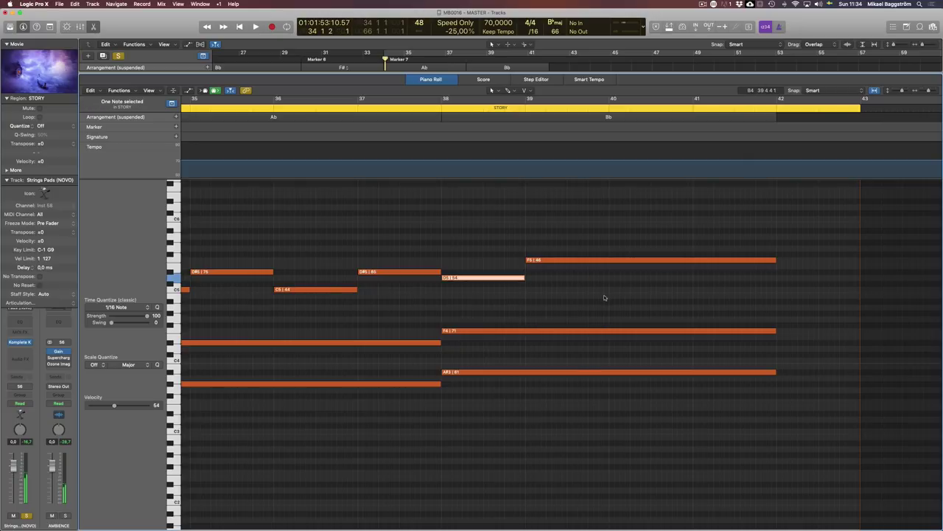
scroll(604, 297, "left", 2)
key("space")
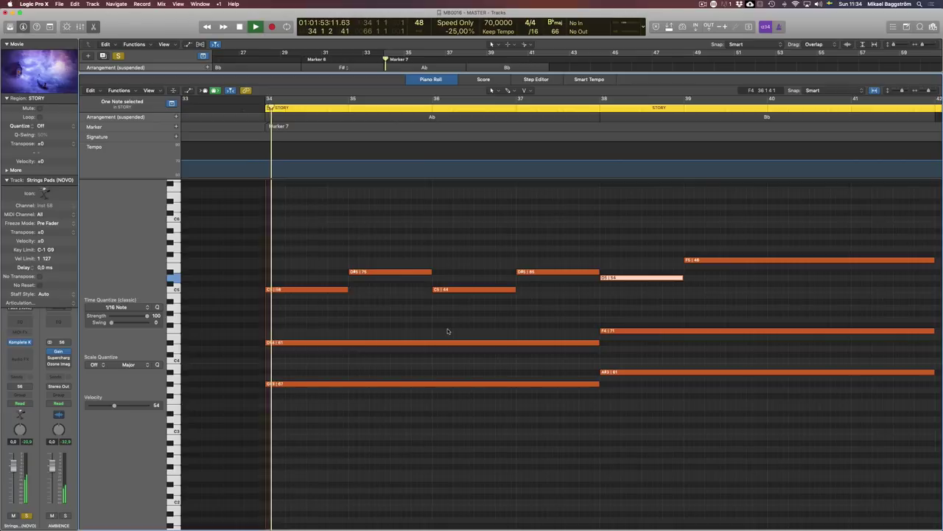
key("e")
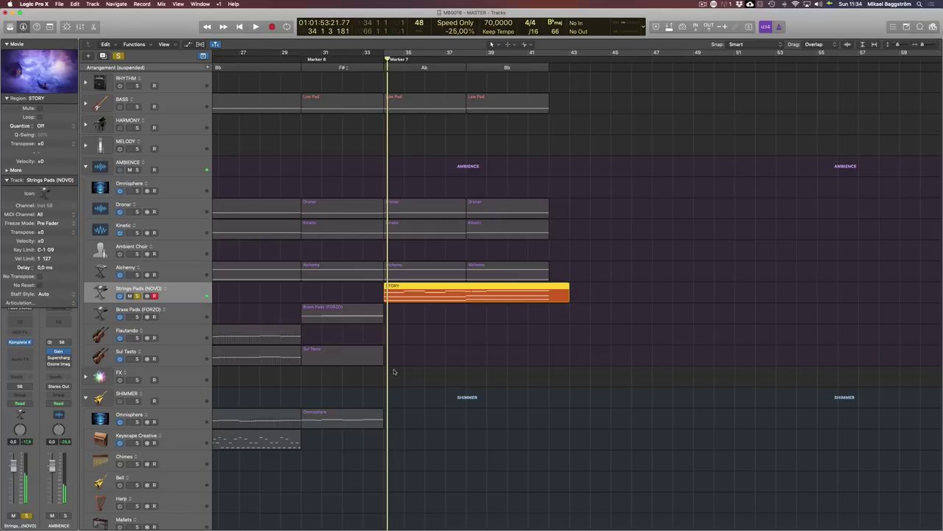
Unsolo the Strings Pads (NOVO) track, and name and colour its STORY region after the track.
left_click(138, 296)
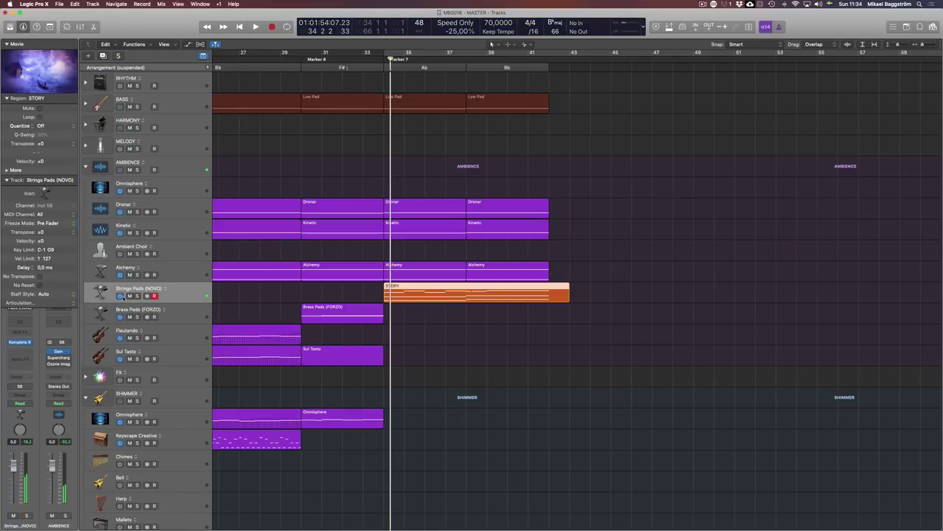
left_click(119, 296)
left_click(119, 296)
left_click(119, 296)
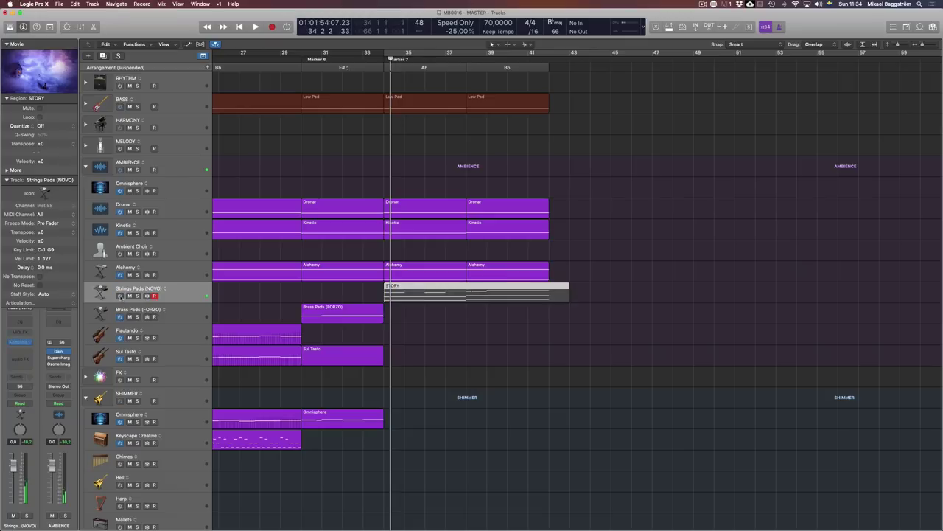
left_click(119, 295)
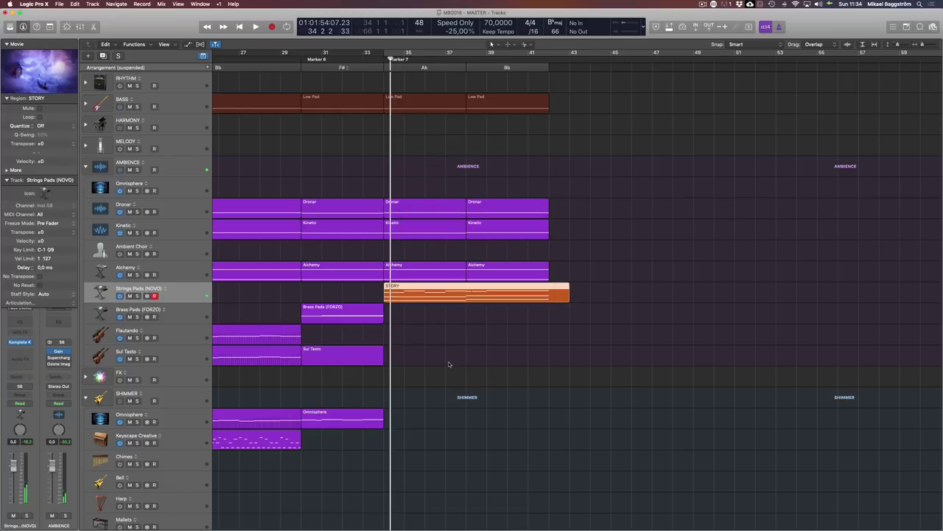
key("alt+shift+n")
key("alt+shift+c")
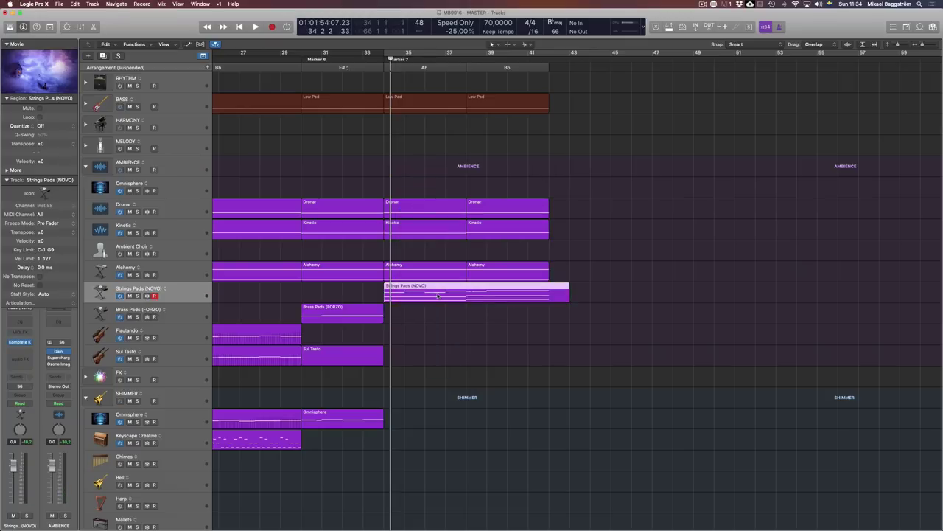
Play the Ab section with all tracks audible and lower the Strings Pads volume to -4.8 dB.
scroll(437, 296, "left", 5)
key("space")
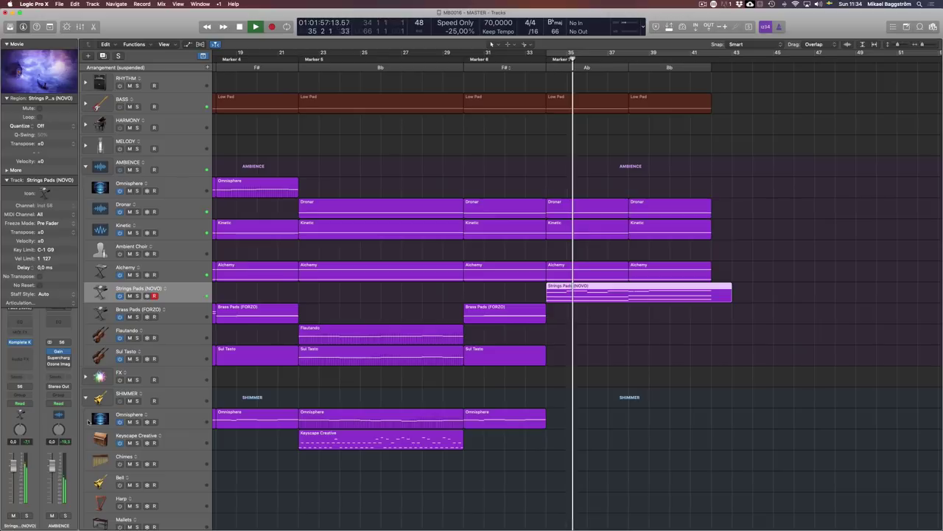
key("space")
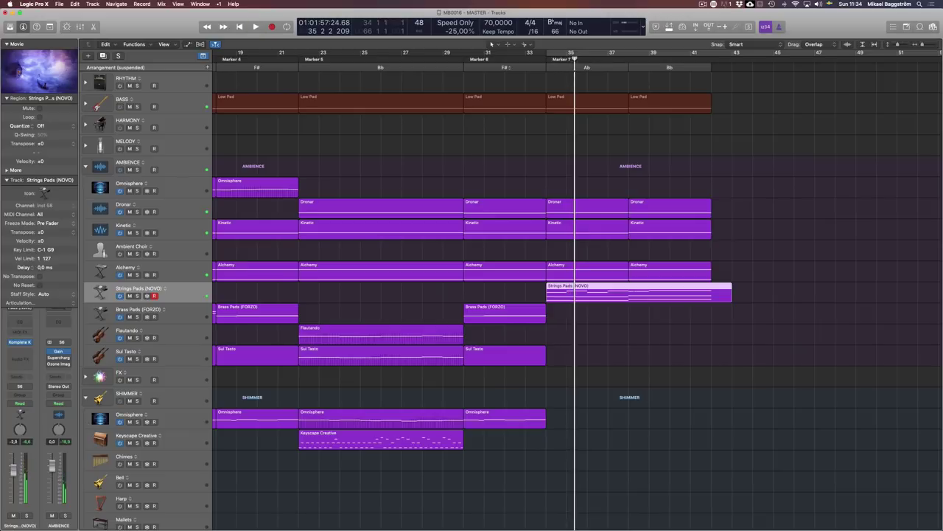
left_click(636, 374)
left_click(603, 280)
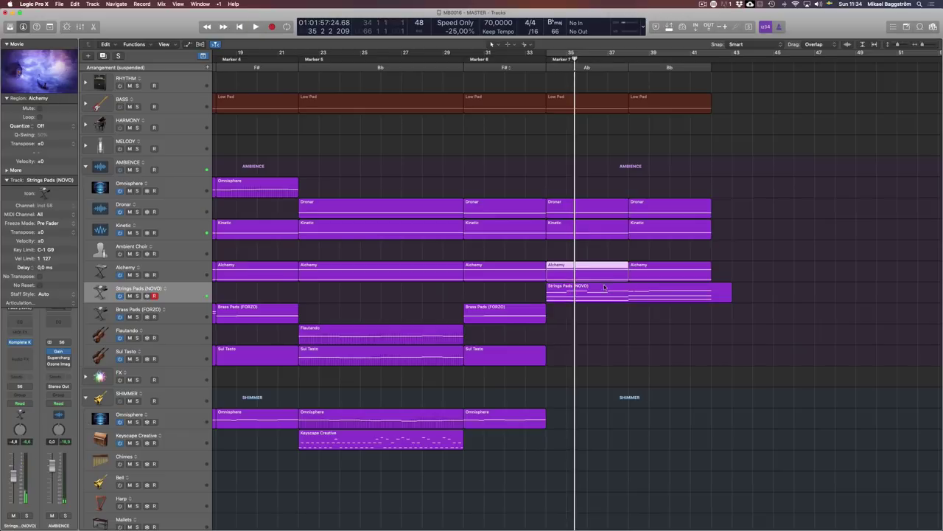
Draw a modulation curve in the Strings Pads region that rises until between bars 36 and 37, dips at bar 39 and rises again just before bar 42.
double_click(604, 295)
key("a")
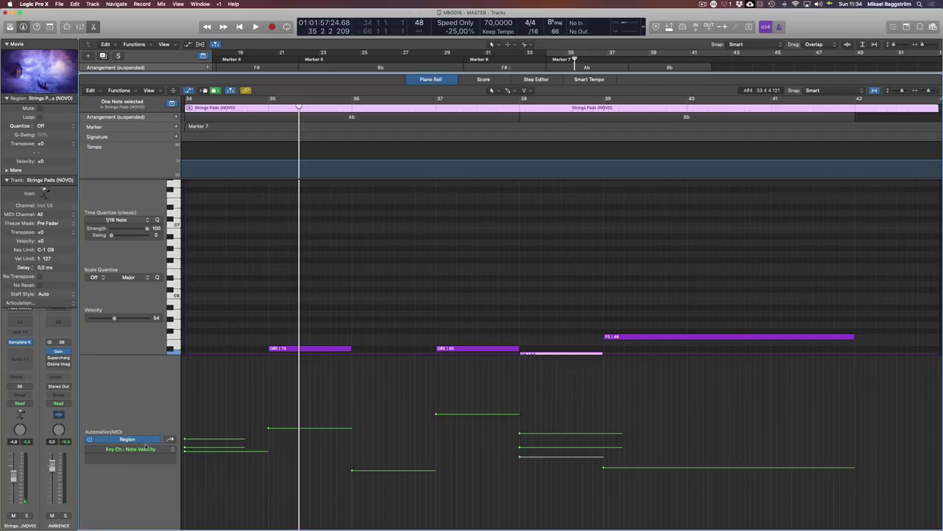
left_click(157, 445)
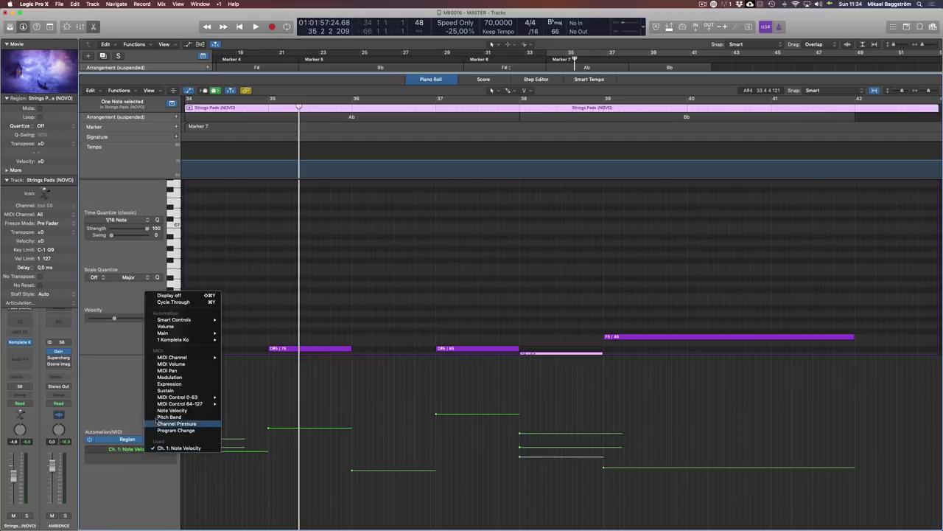
left_click(188, 379)
scroll(203, 455, "left", 2)
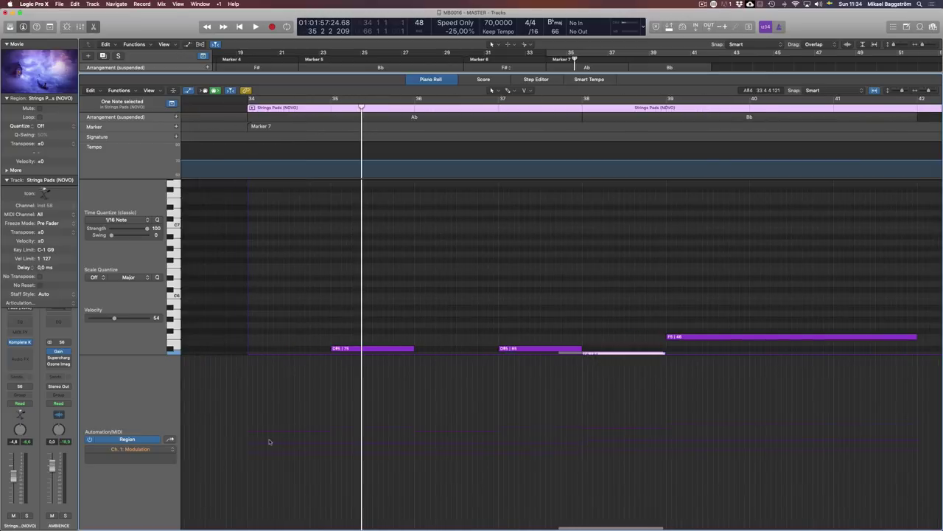
left_click(272, 459)
left_click(480, 420)
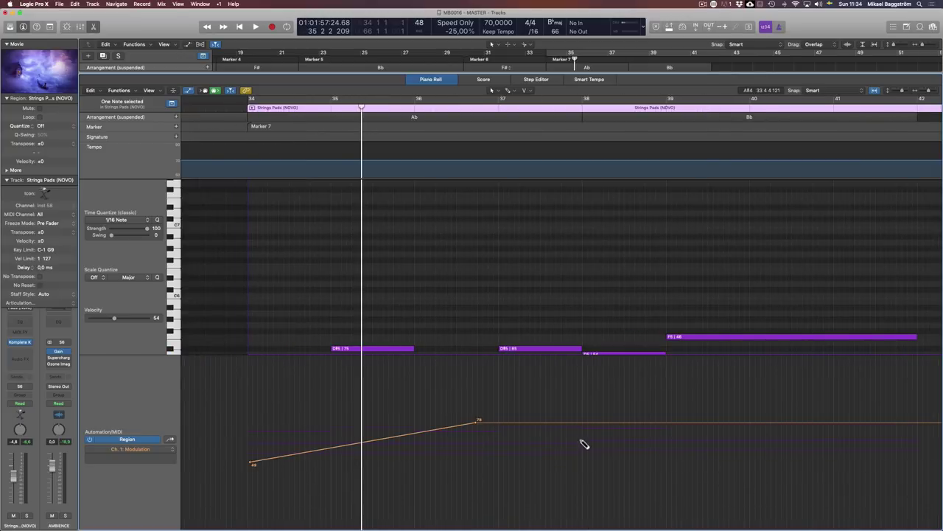
left_click(676, 450)
scroll(671, 453, "right", 5)
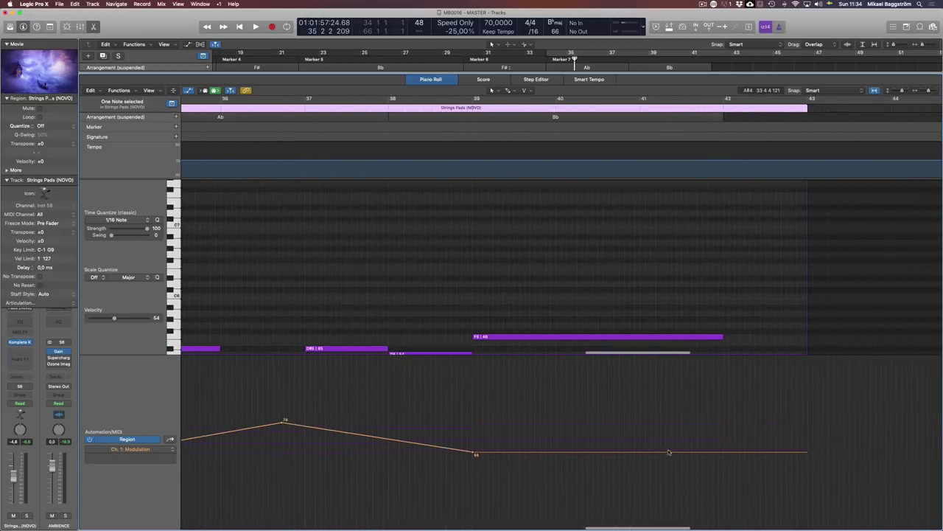
left_click(704, 404)
key("p")
left_click(801, 338)
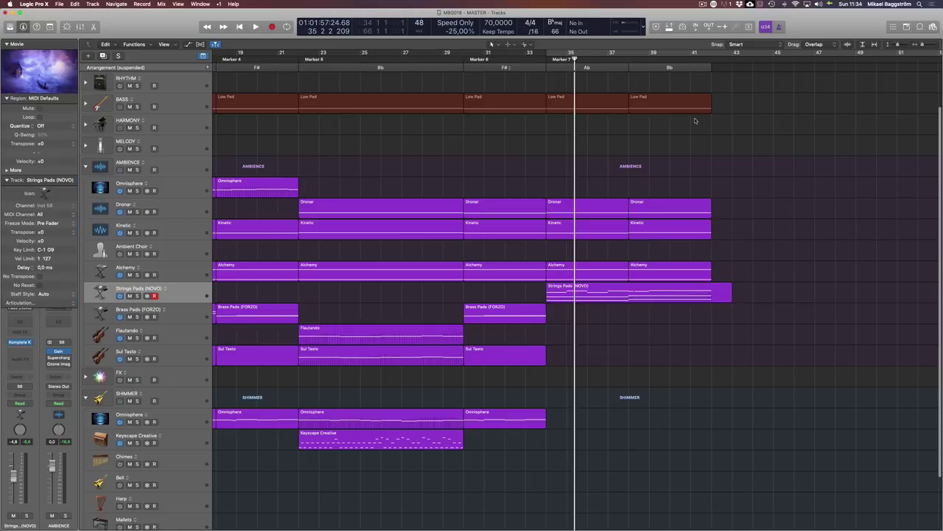
Play from Marker 7 with the Strings Pads volume lowered to -7.8 dB and check the video footage in the enlarged movie window.
key("alt+comma")
key("alt+comma")
key("alt+period")
key("alt+period")
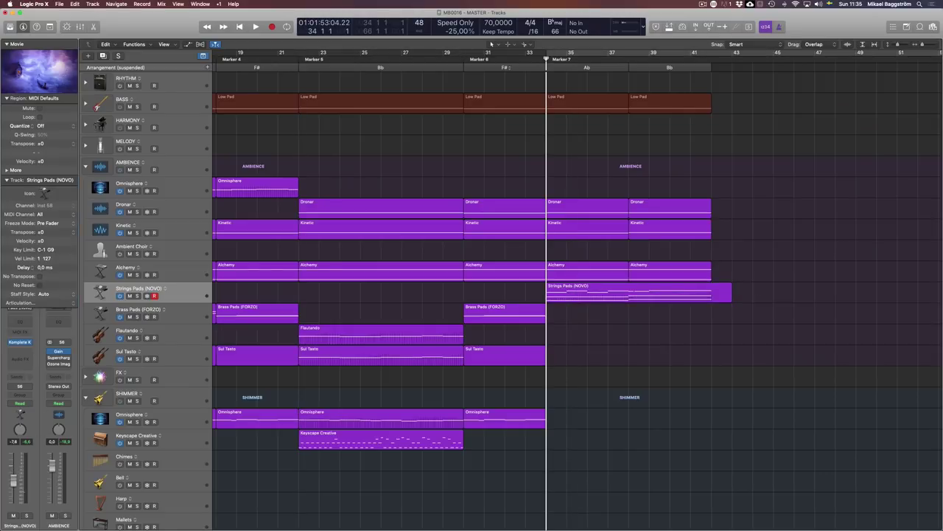
key("space")
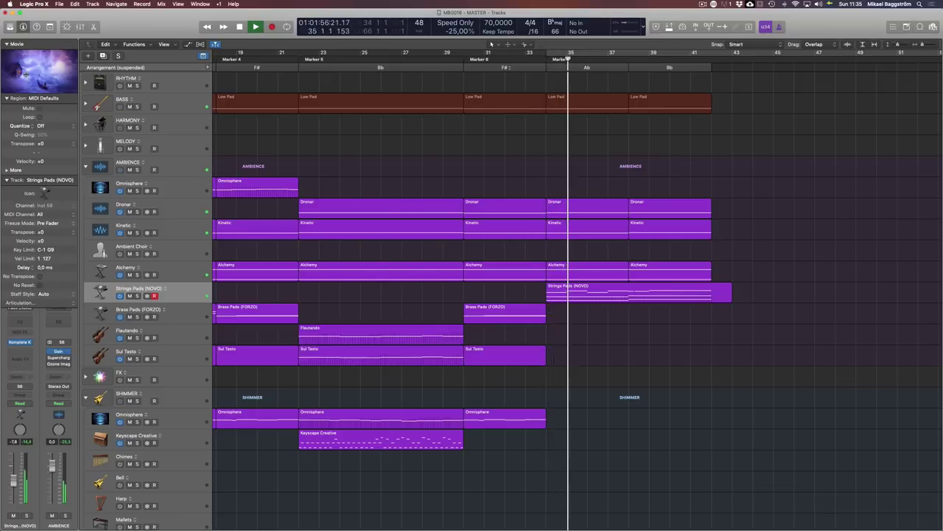
key("super+alt+v")
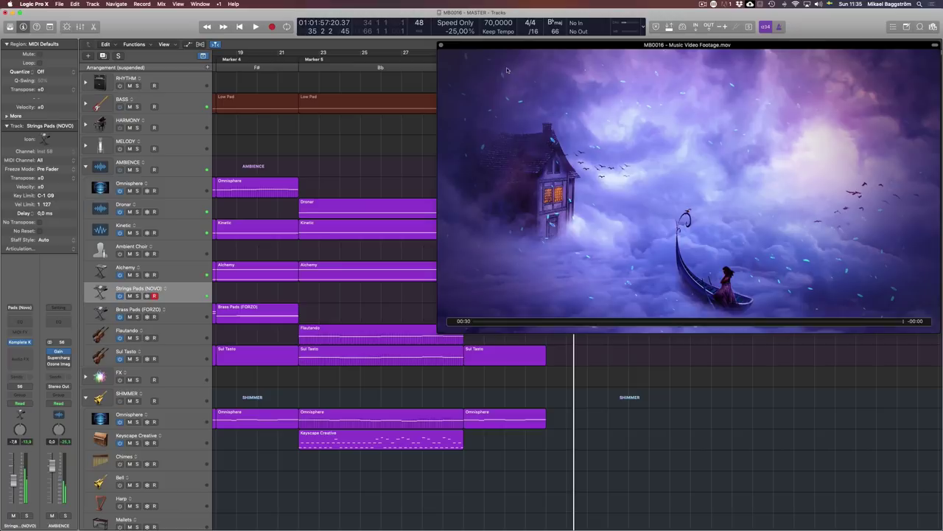
left_click(442, 45)
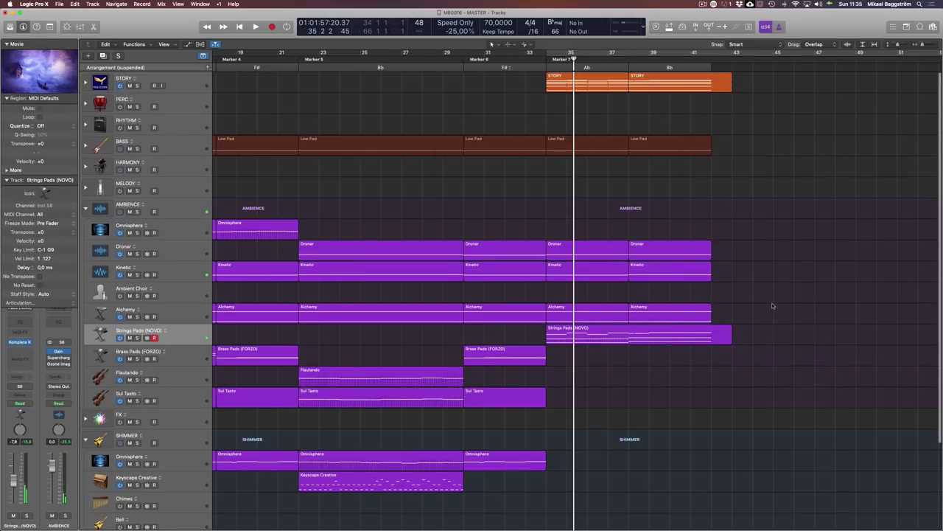
Join the two STORY regions on the STORY track into one region and mute it.
left_click_drag(663, 103, 605, 82)
key("super+j")
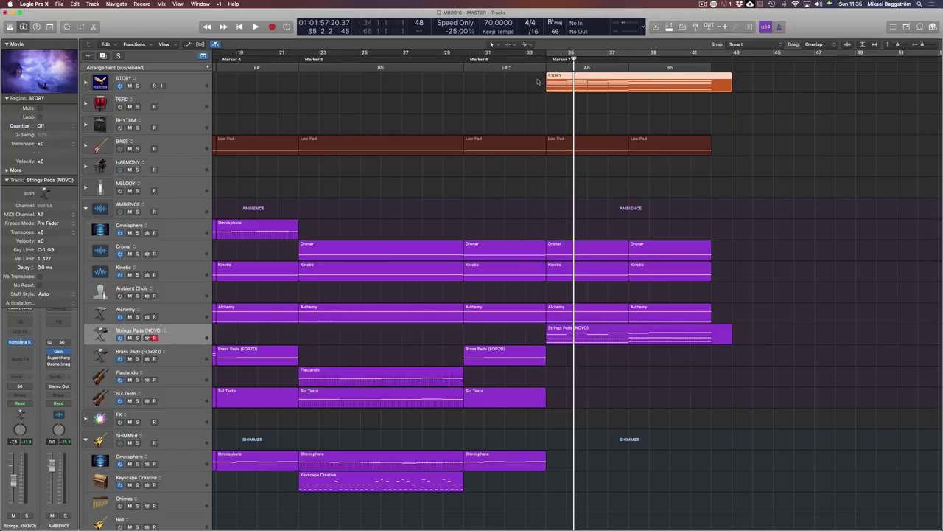
key("ctrl+m")
Copy the muted STORY region to the Ambient Choir track at bar 34 and unmute the copy.
left_click_drag(594, 78, 594, 297)
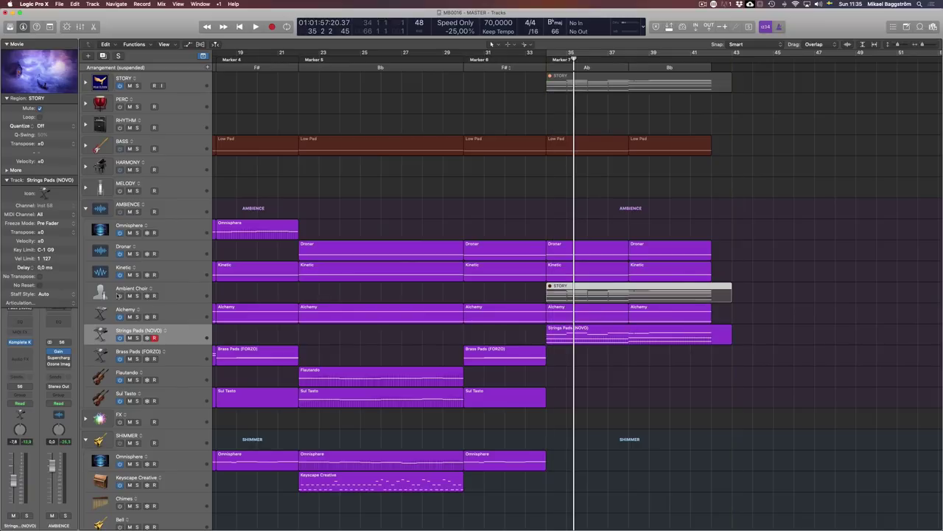
key("Up")
key("Up")
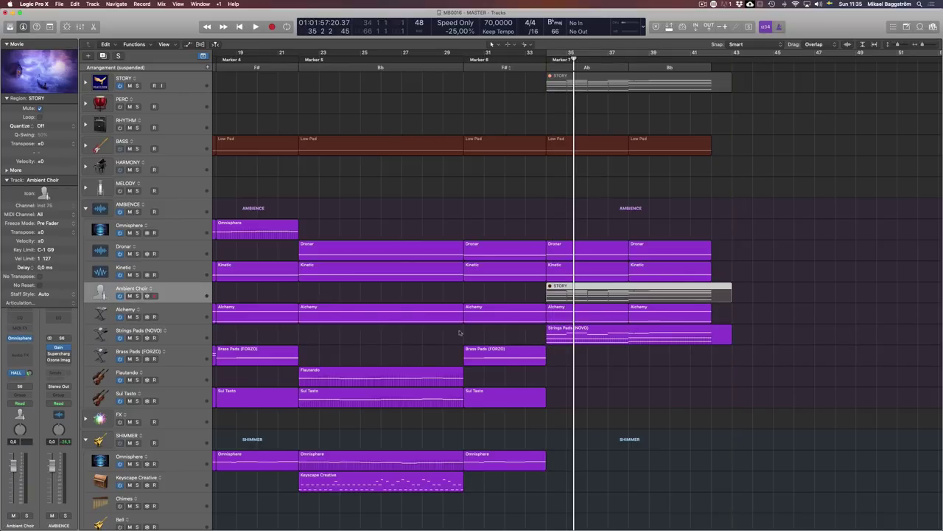
key("ctrl+m")
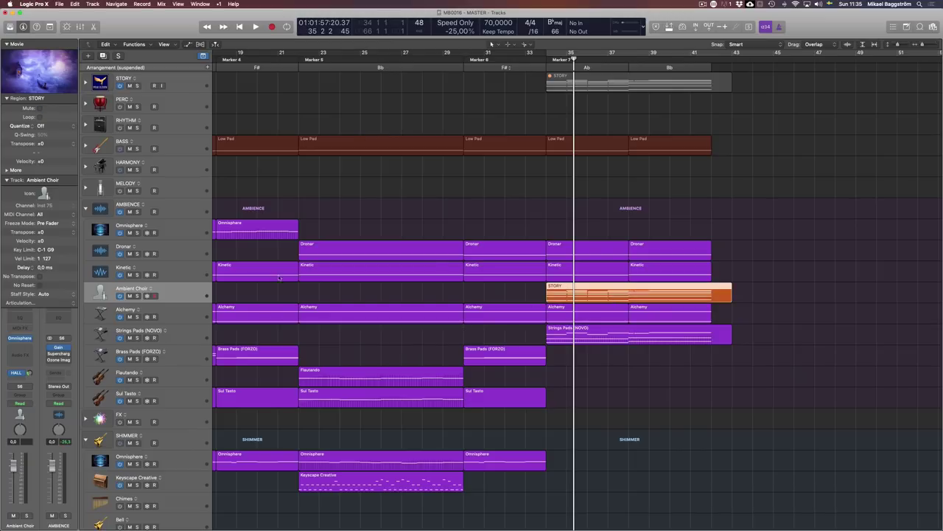
Solo the Ambient Choir track and delete the low G#2 and A#2 bass notes from its region.
key("s")
double_click(575, 289)
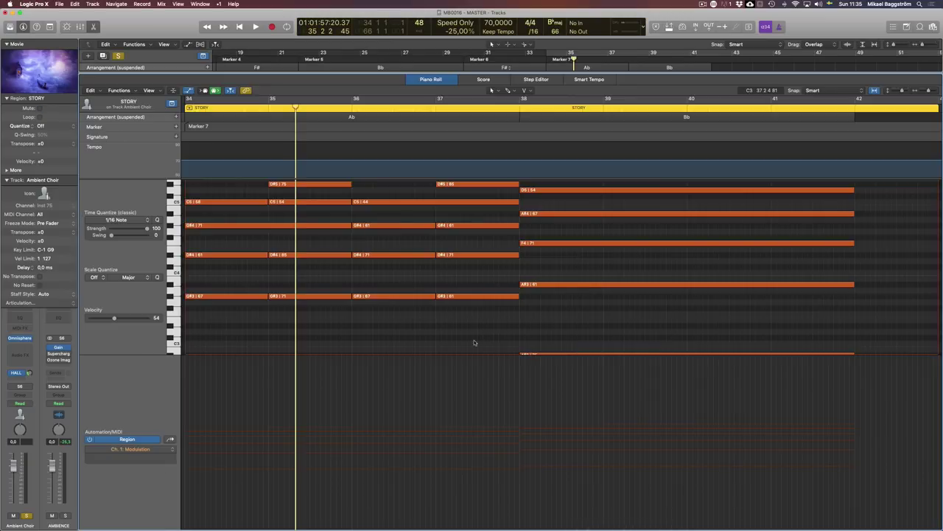
key("super+a")
key("a")
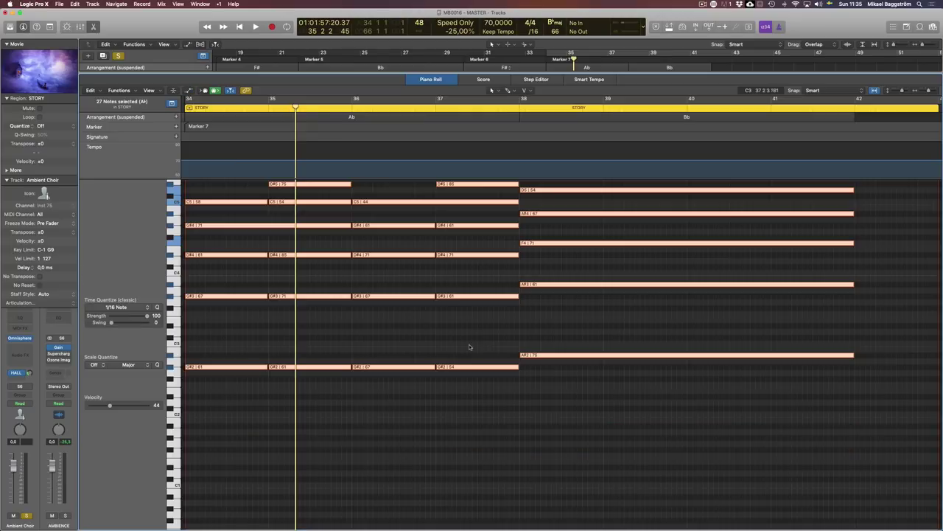
scroll(469, 360, "up", 2)
left_click(466, 371)
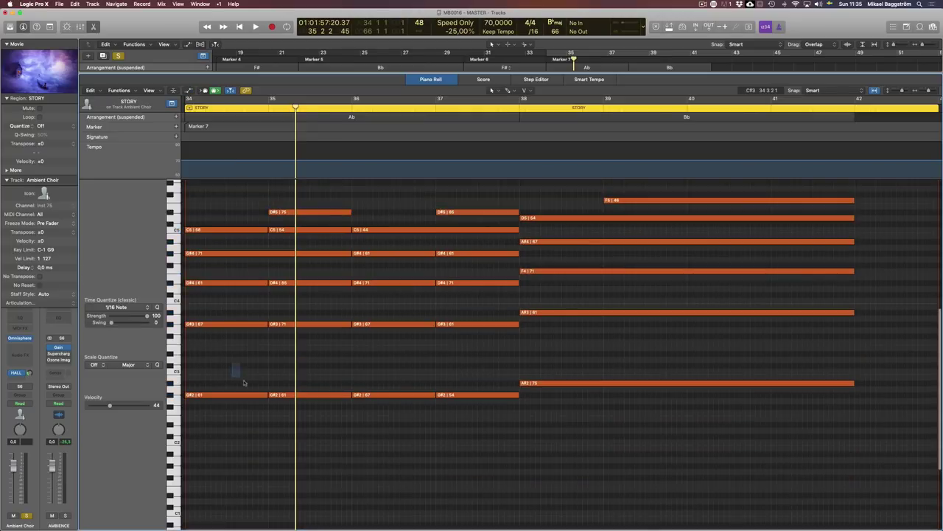
left_click_drag(244, 382, 531, 399)
key("Delete")
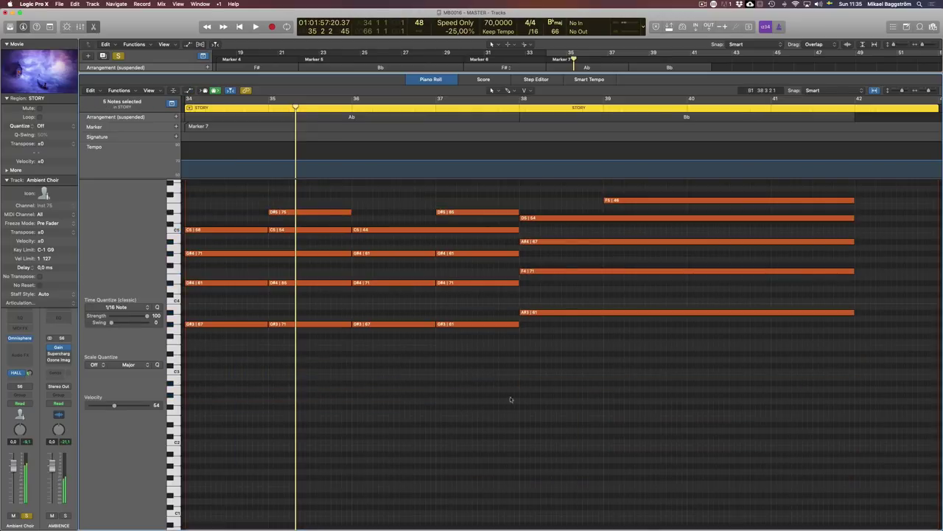
Delete the G#3 notes in the Ab section and the A#3 note in the Bb section of the choir region.
scroll(384, 369, "up", 4)
left_click(305, 274)
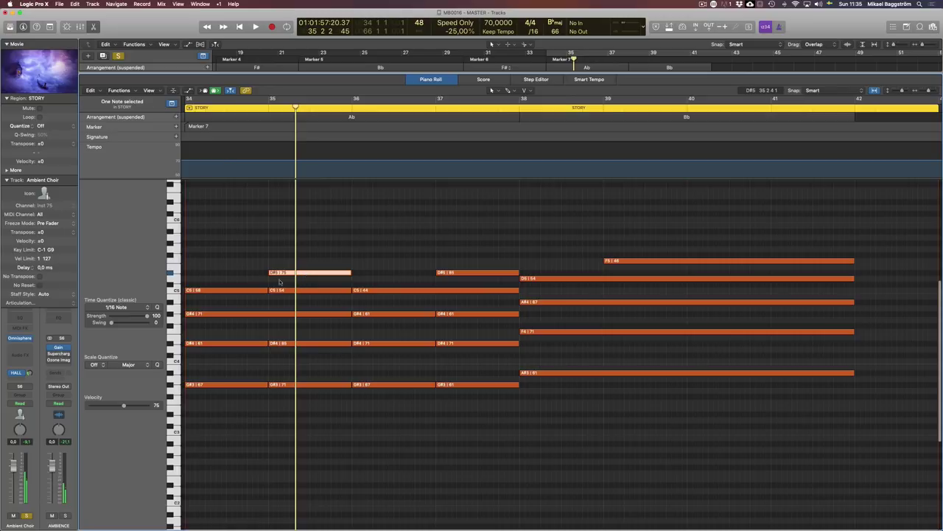
left_click(257, 291)
left_click(243, 380)
left_click(244, 384)
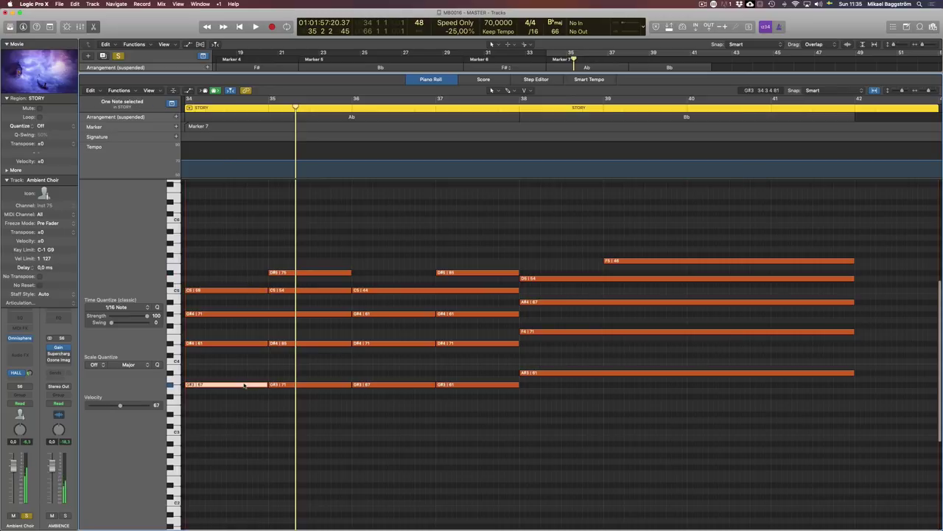
left_click_drag(230, 368, 584, 467)
key("Delete")
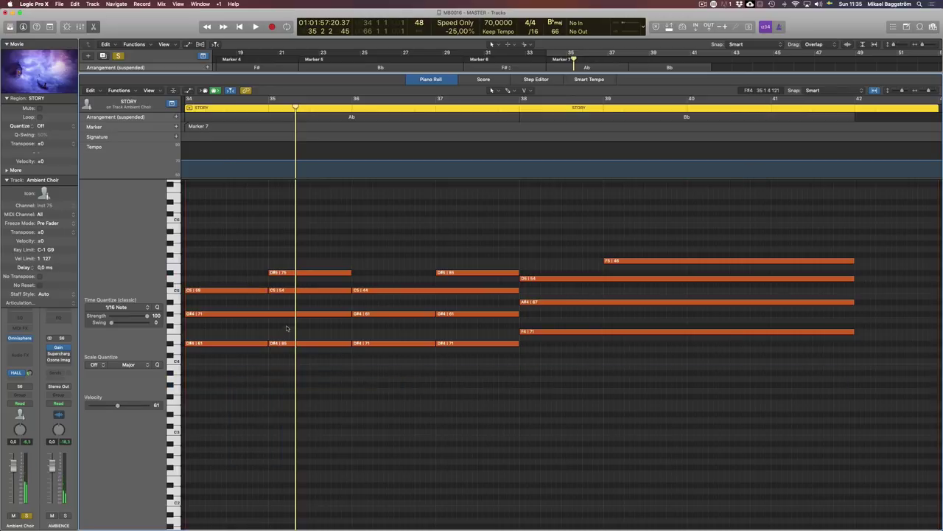
Delete the D#4 notes in the Ab section and the F4 note in the Bb section of the choir region.
left_click_drag(232, 320, 568, 331)
key("Delete")
key("Delete")
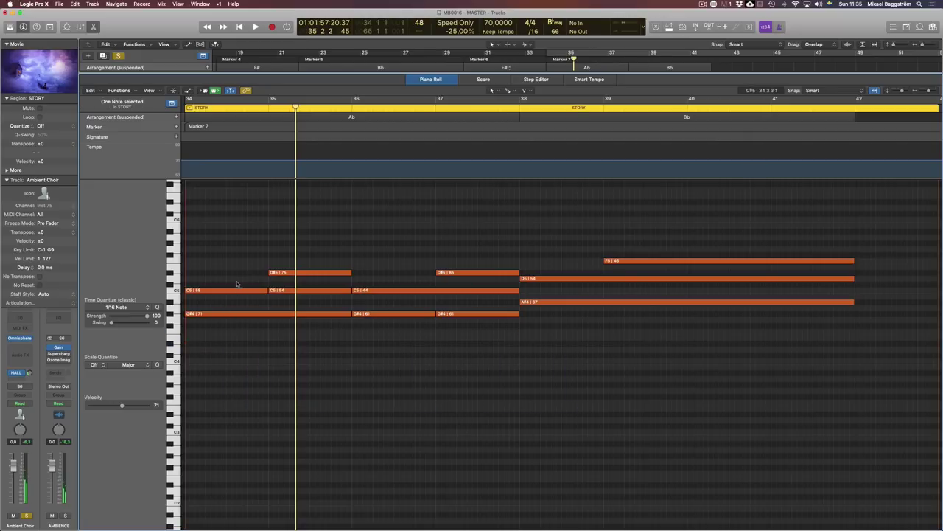
Join the repeated C5 notes and the repeated G#4 notes of the choir region's Ab section into sustained notes.
left_click_drag(237, 284, 423, 303)
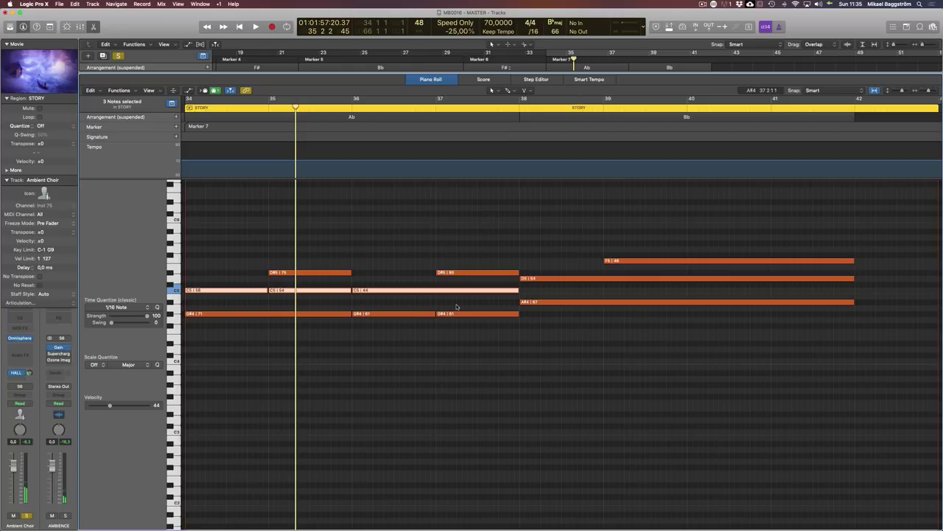
left_click_drag(468, 360, 308, 308)
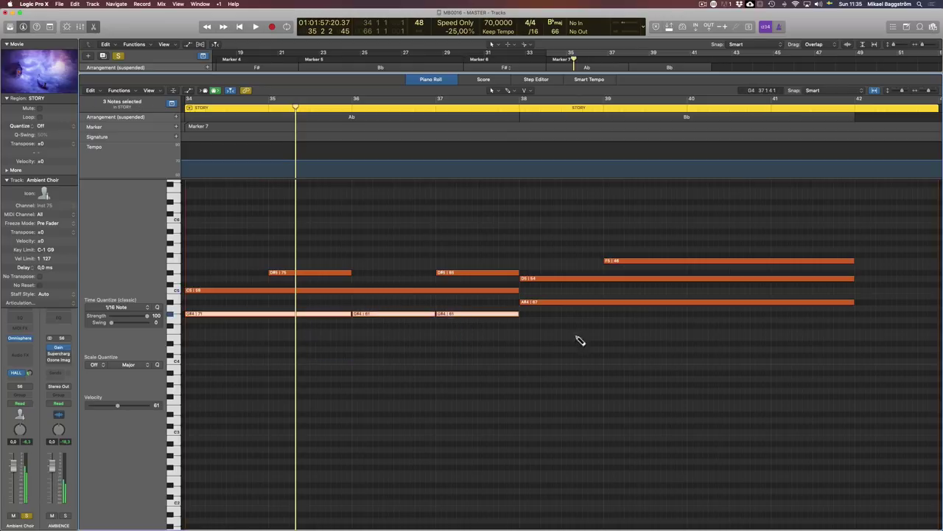
key("super+j")
left_click(558, 332)
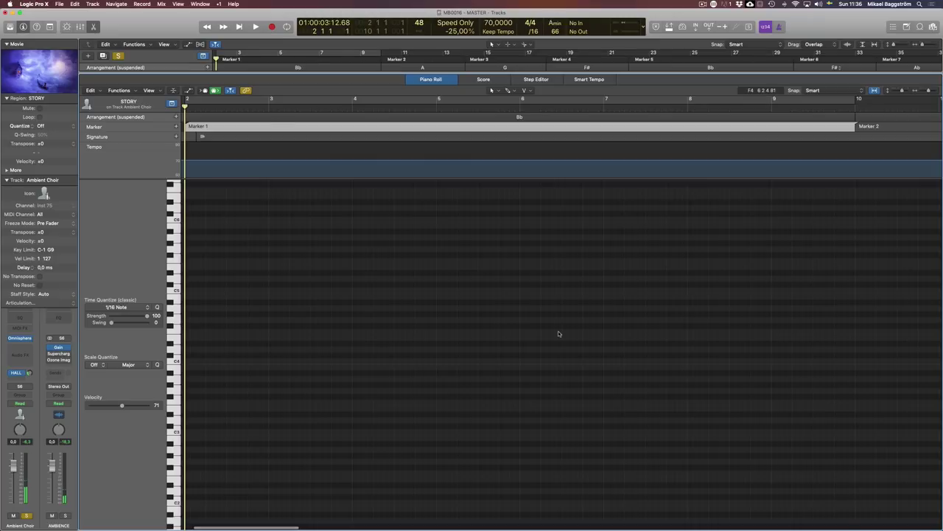
key("p")
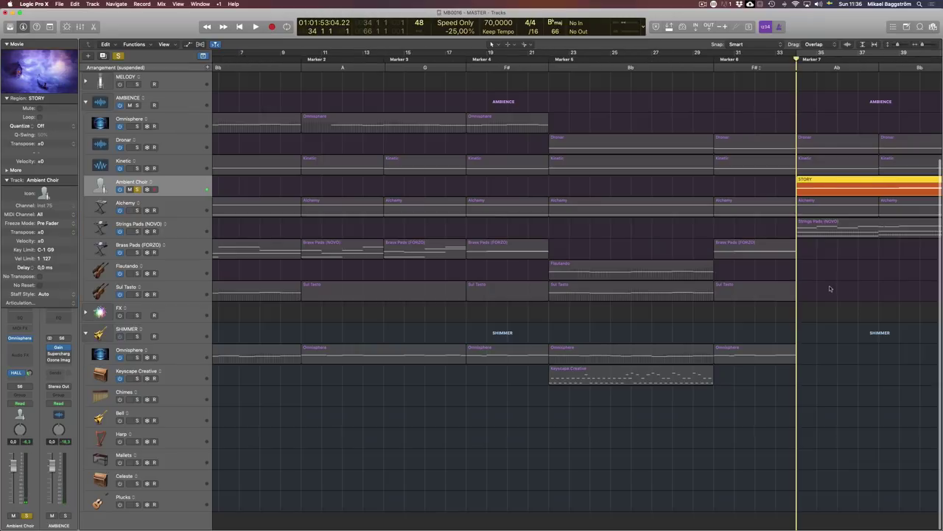
Play the soloed choir from bar 34, lowering the Ambient Choir volume to about -9 dB and setting its HALL send to about -12.4 dB.
scroll(830, 288, "right", 7)
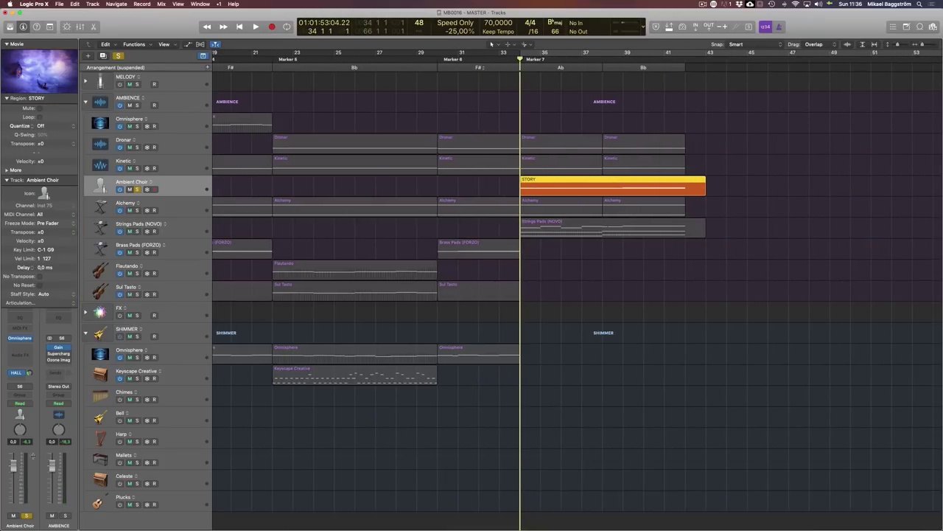
key("space")
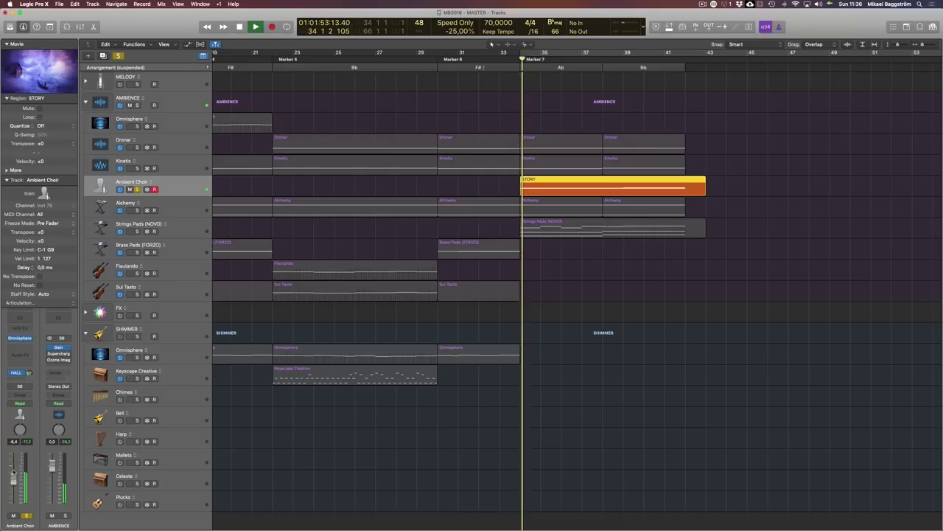
left_click_drag(14, 480, 14, 478)
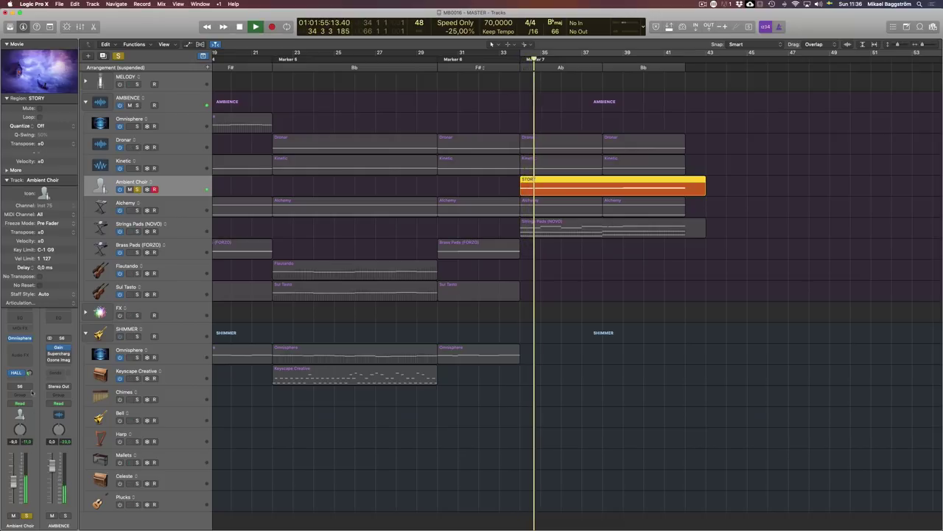
left_click_drag(29, 373, 29, 369)
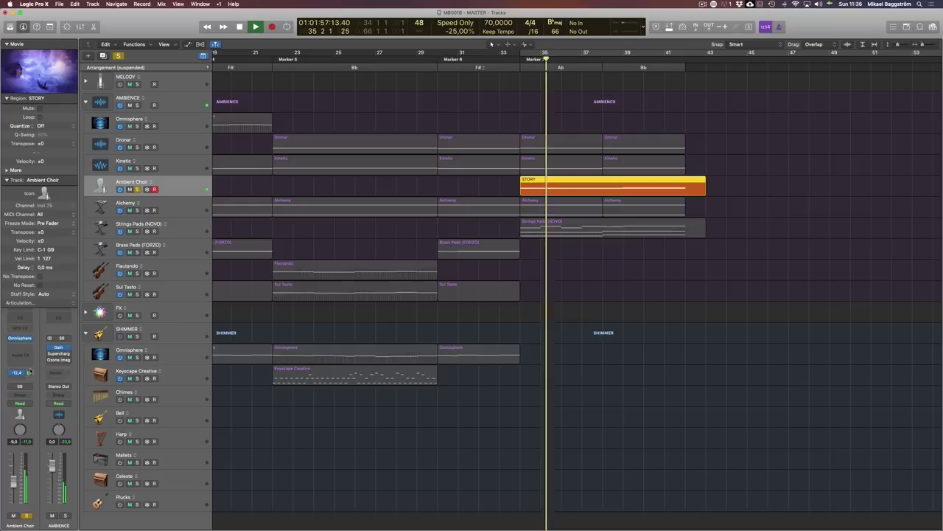
key("space")
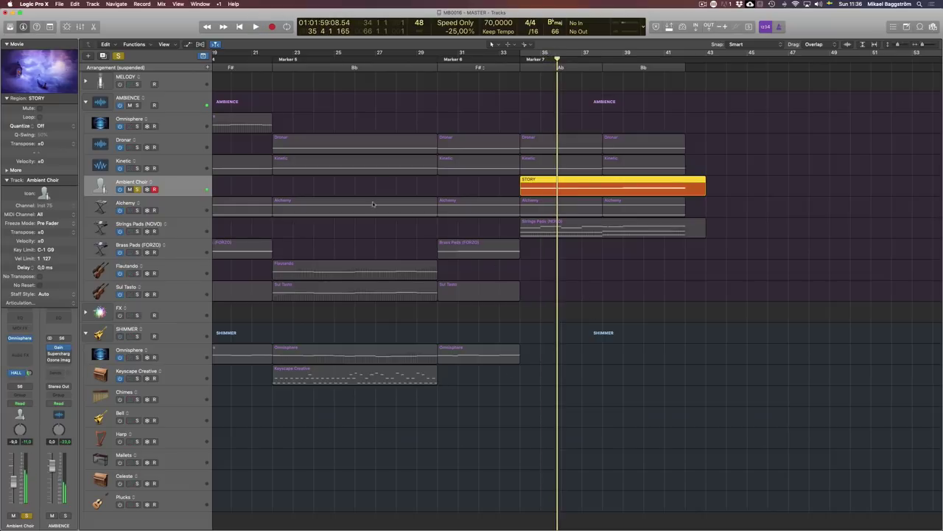
Unsolo the Ambient Choir track, play the full mix from bar 34 and name the choir region after its track.
left_click(136, 188)
key("shift+Return")
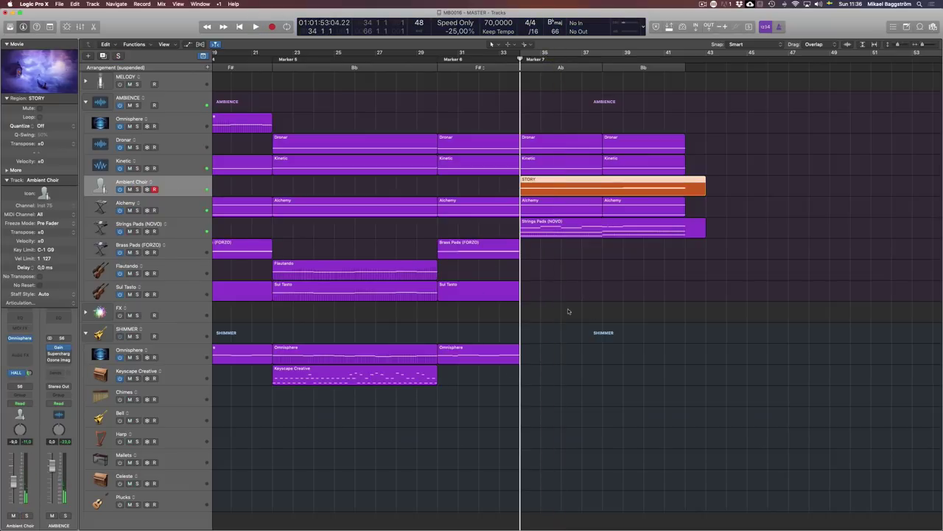
key("space")
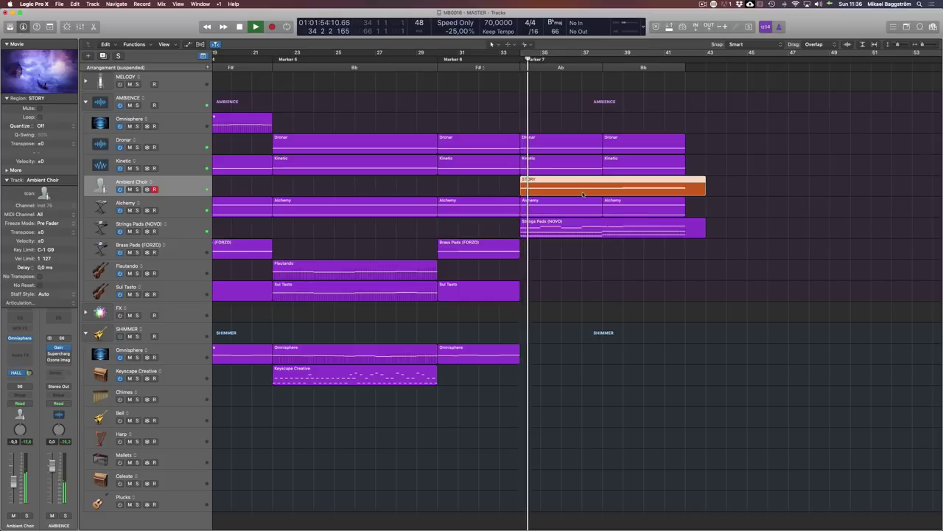
key("alt+shift+n")
scroll(659, 288, "up", 5)
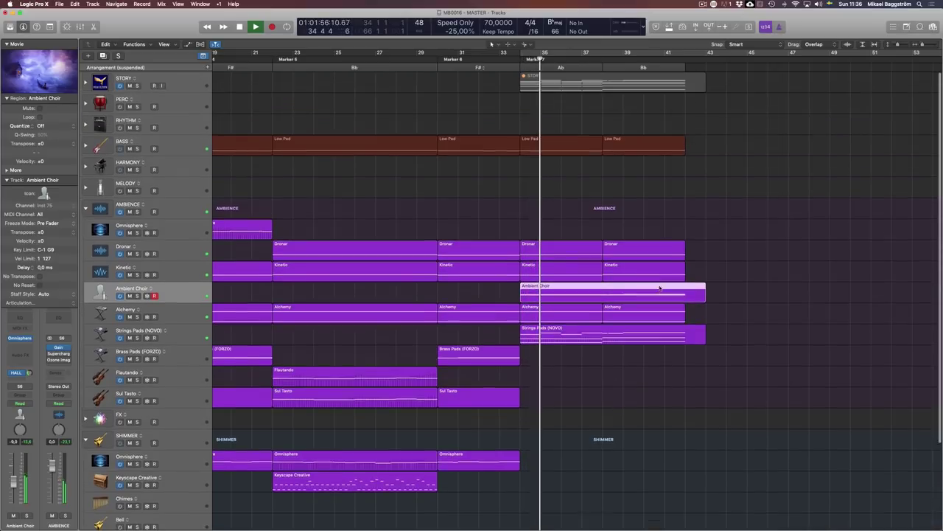
Watch the movie in a floating window during playback, close it and stop playback.
key("alt+super+v")
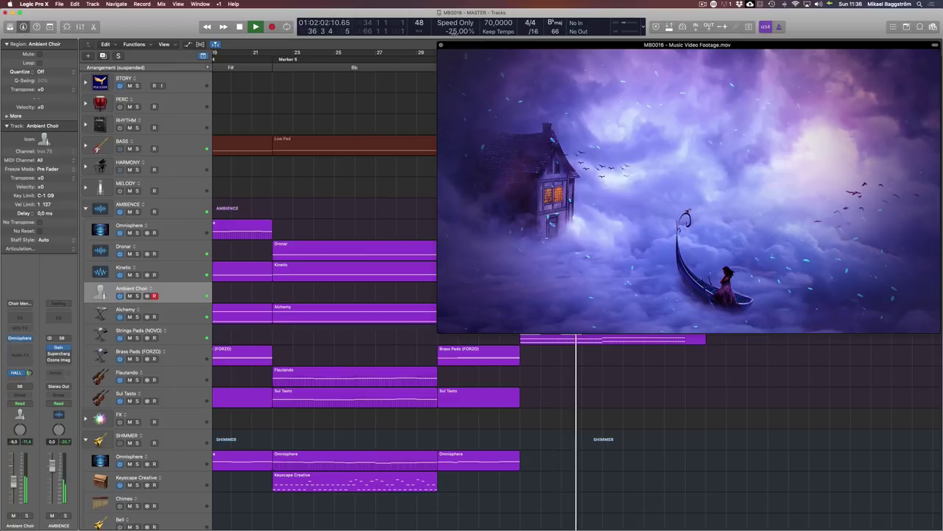
left_click(441, 45)
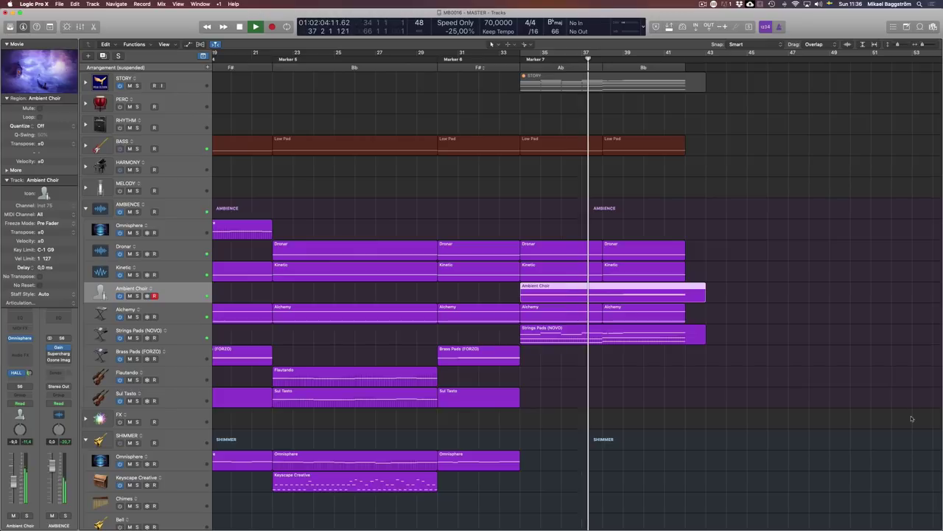
key("space")
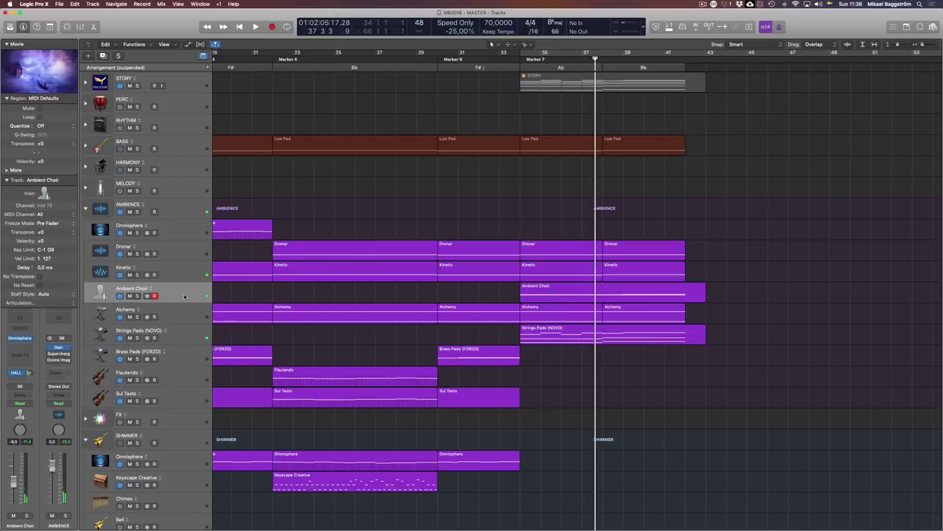
Load the Choir Women Swell Ohs patch on the Ambient Choir through Omnisphere's Sound Match and audition it soloed and in the mix.
key("v")
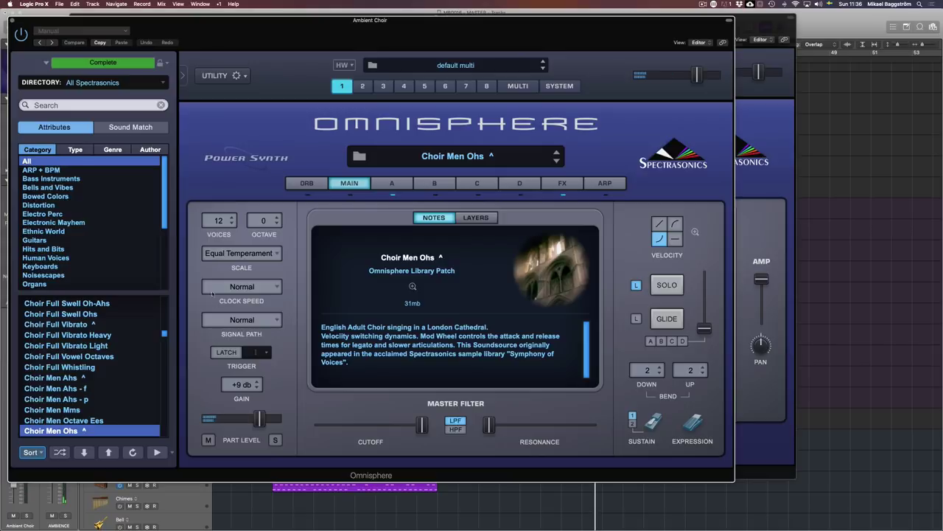
left_click(114, 130)
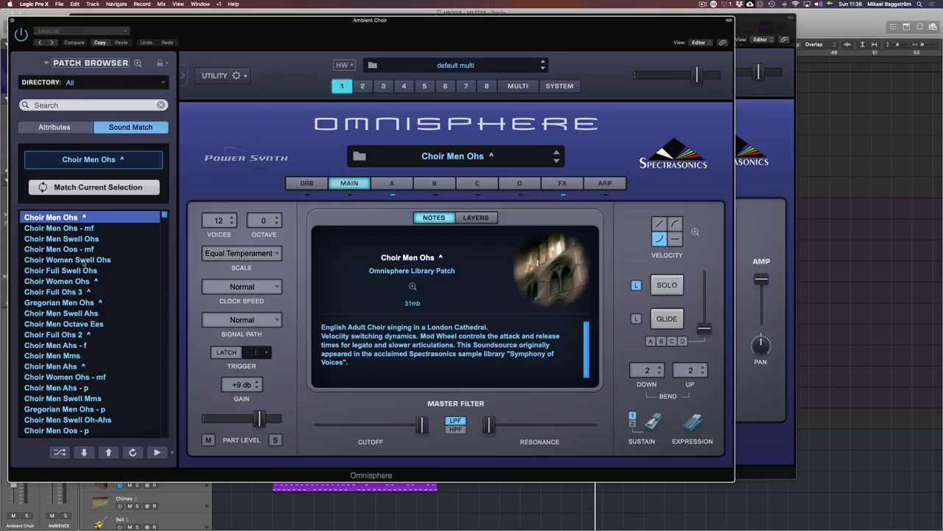
left_click(83, 261)
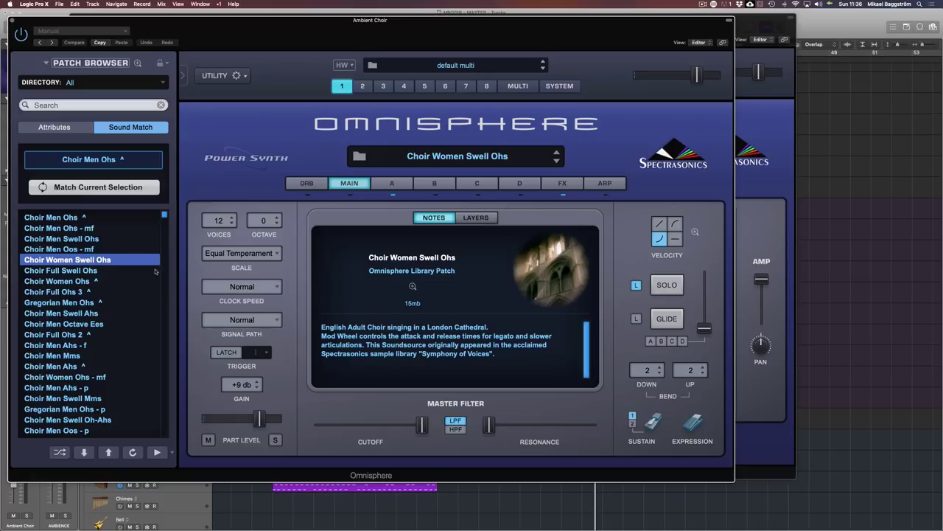
key("s")
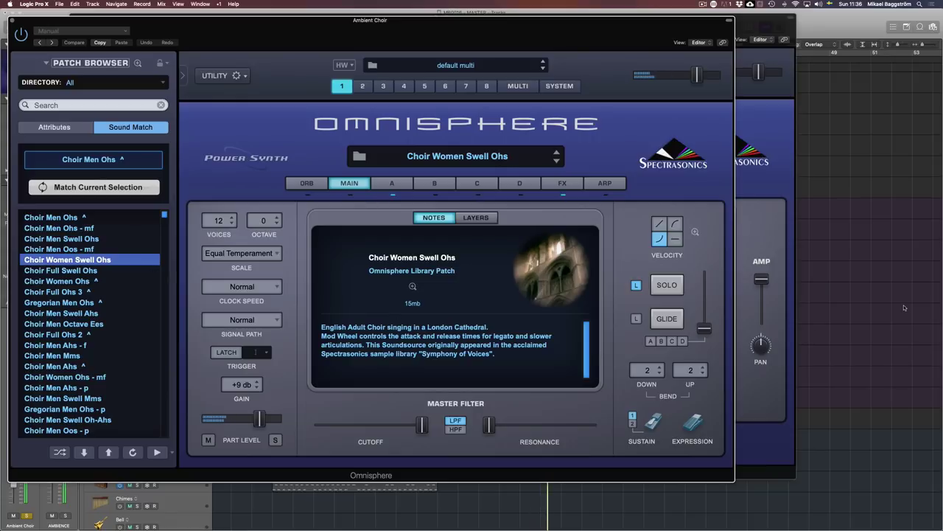
key("v")
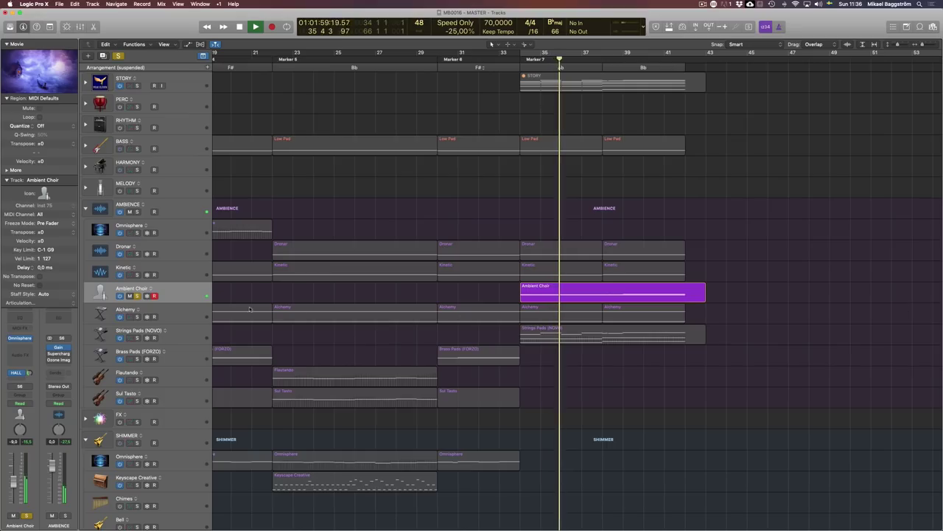
left_click(138, 296)
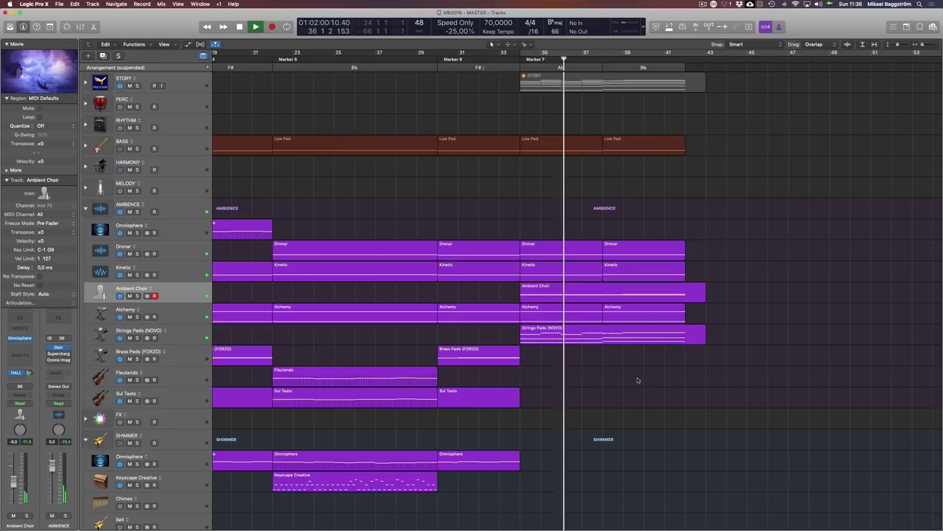
Stop playback and shorten the Ambient Choir and Strings Pads (NOVO) regions to end at bar 42.
key("space")
left_click_drag(704, 385, 690, 307)
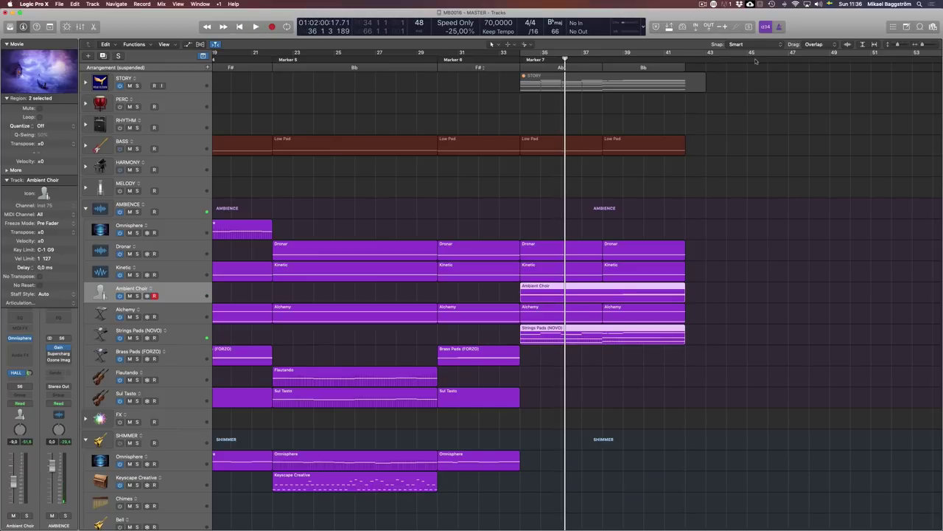
Delete the muted STORY region from the STORY track.
left_click(701, 89)
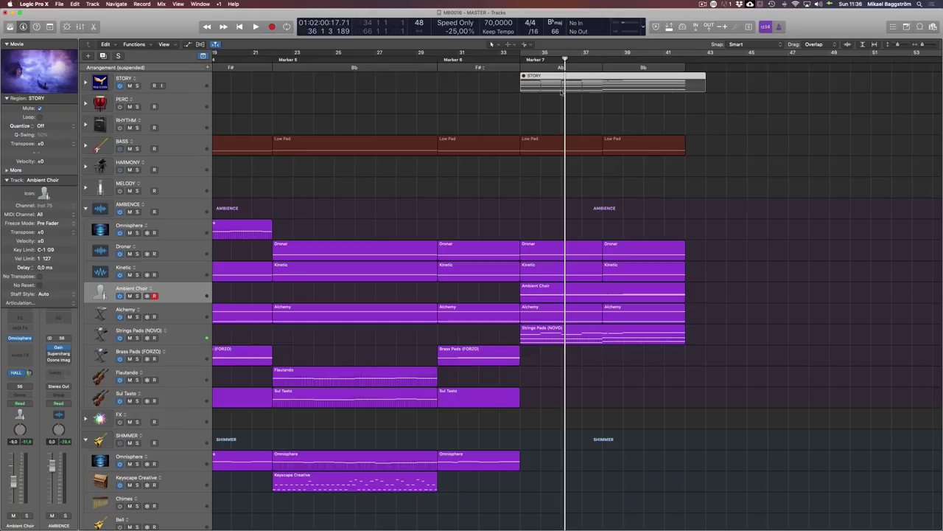
key("Delete")
Record-enable the Flautando and Sul Tasto tracks together and try to record a string part over the Ab section.
scroll(196, 368, "down", 3)
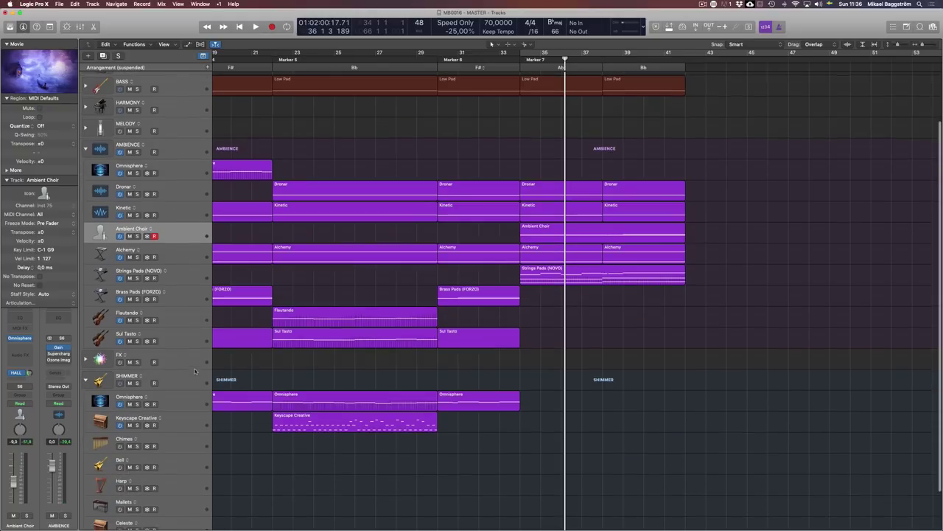
left_click(178, 322)
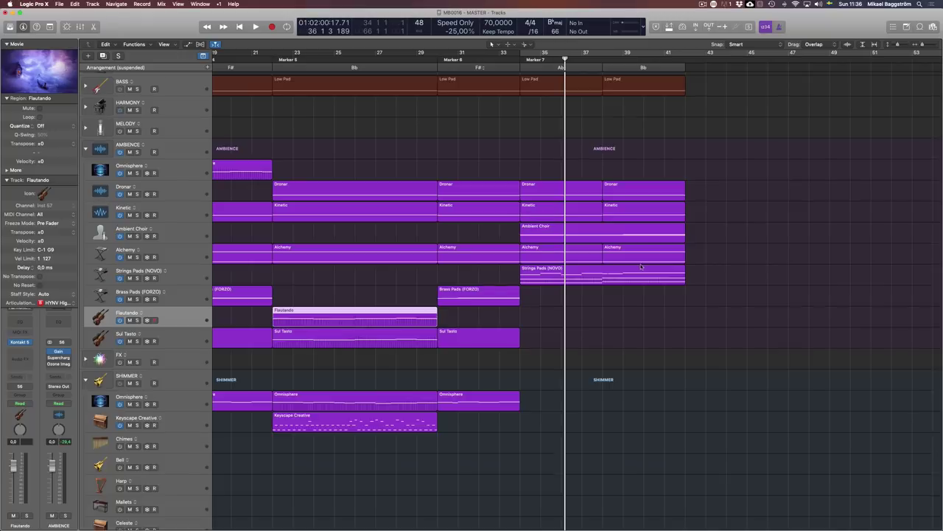
scroll(641, 267, "up", 3)
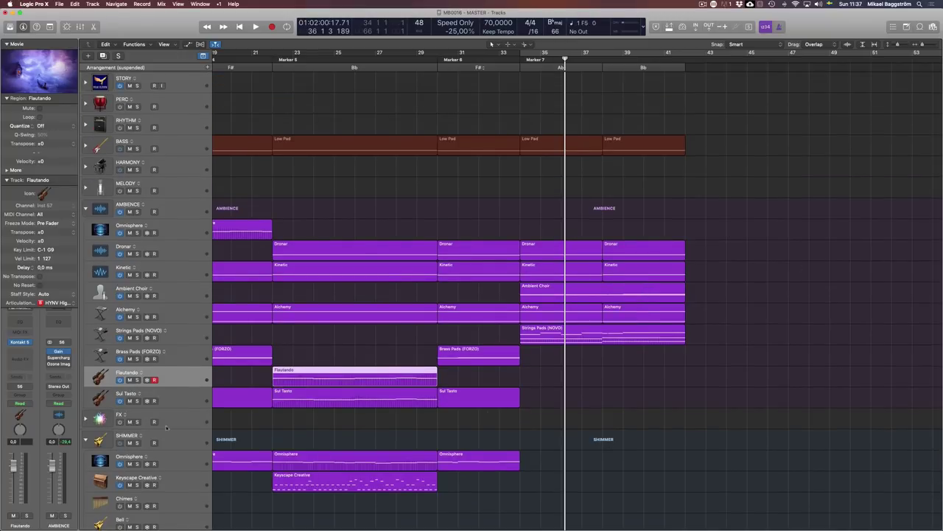
left_click(184, 398)
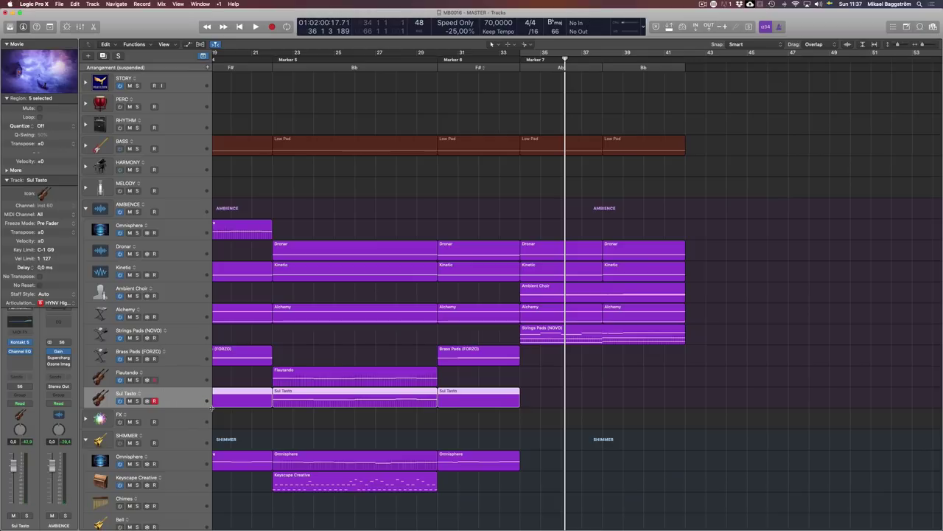
key("r")
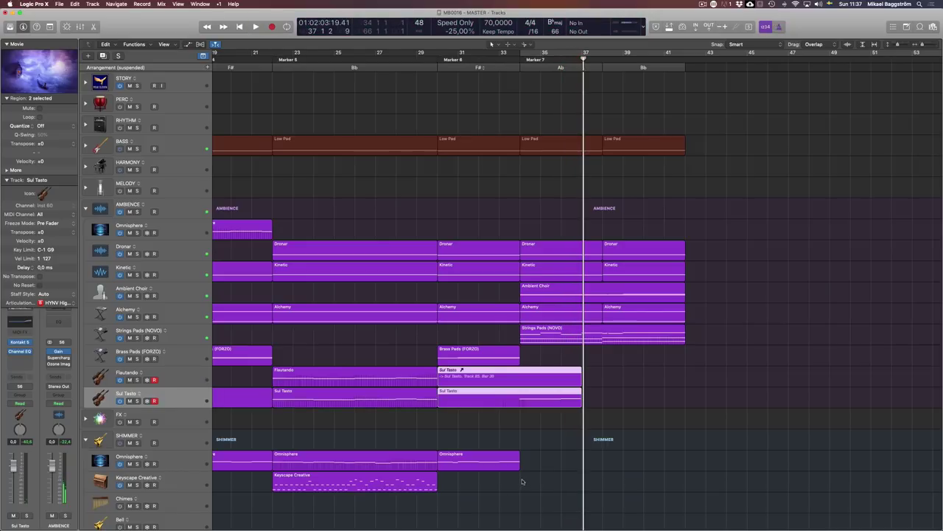
Undo the Flautando and Sul Tasto recording and the deletion of the STORY region.
key("super+z")
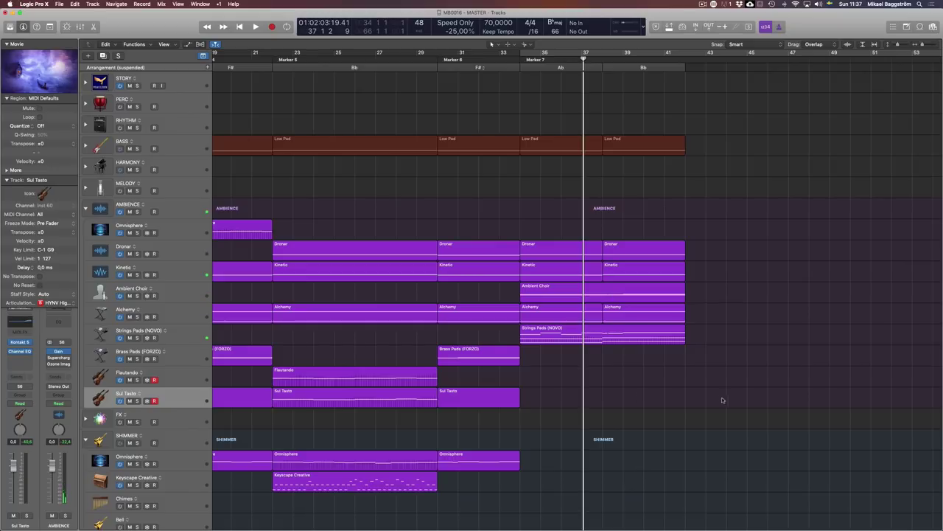
key("super+z")
key("super+z")
Examine the chord notes of the STORY region in the Piano Roll, selecting the first Ab chord.
double_click(560, 82)
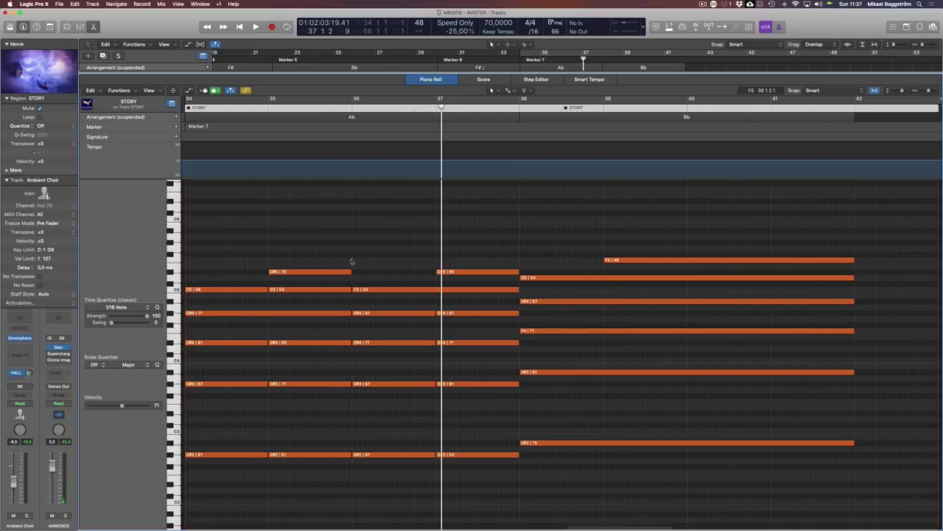
left_click_drag(221, 233, 218, 501)
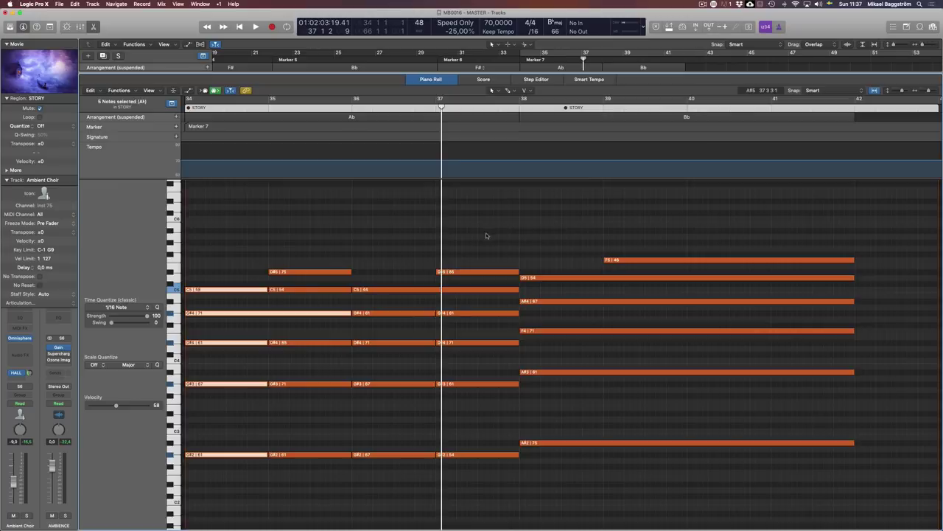
key("p")
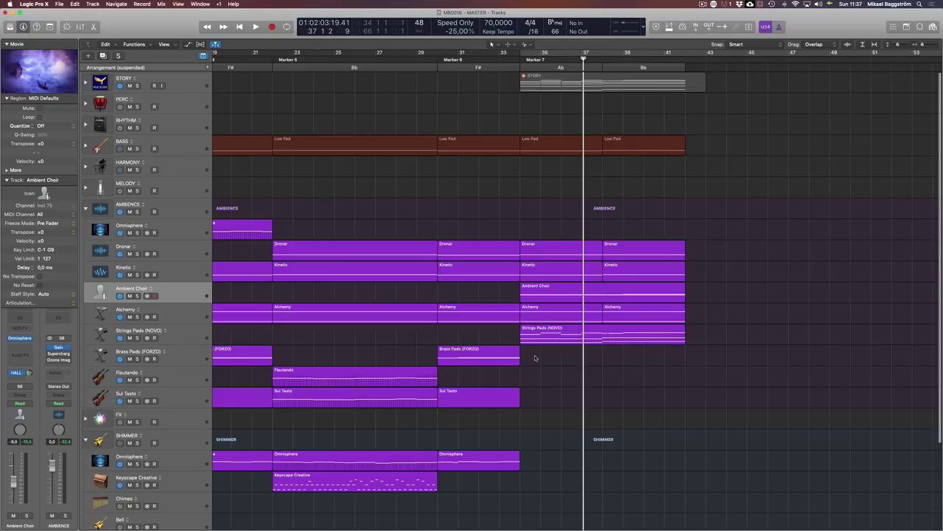
Try to record a part on the SHIMMER group's Omnisphere track over the Ab and Bb chords, discarding the takes.
key("alt+comma")
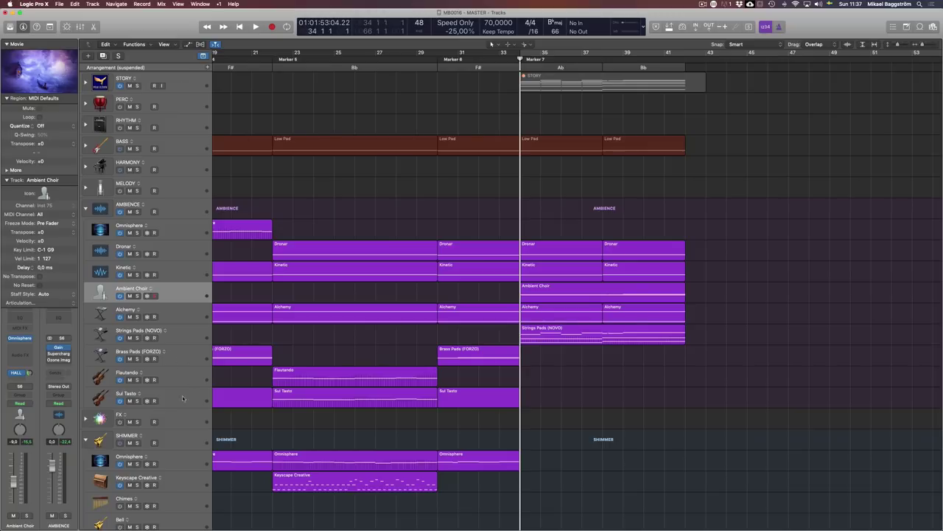
left_click(170, 463)
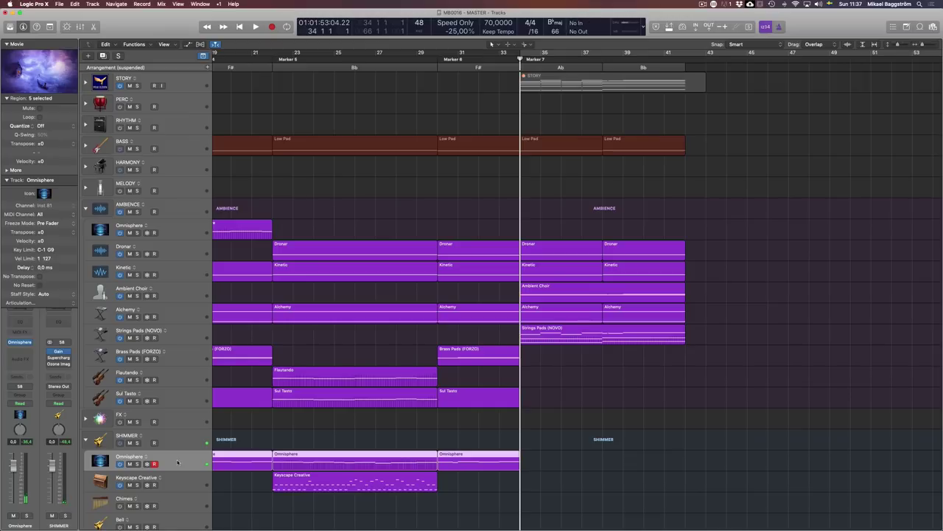
key("r")
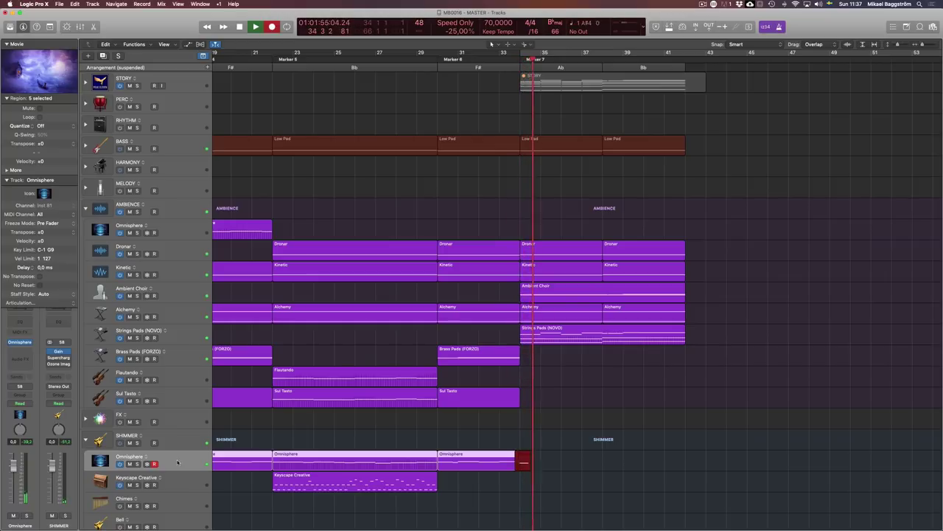
key("r")
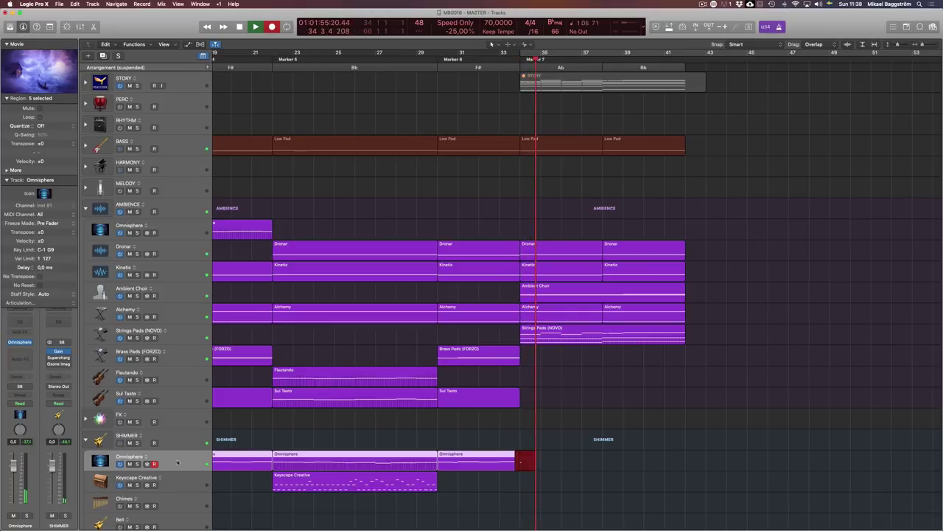
key("super+period")
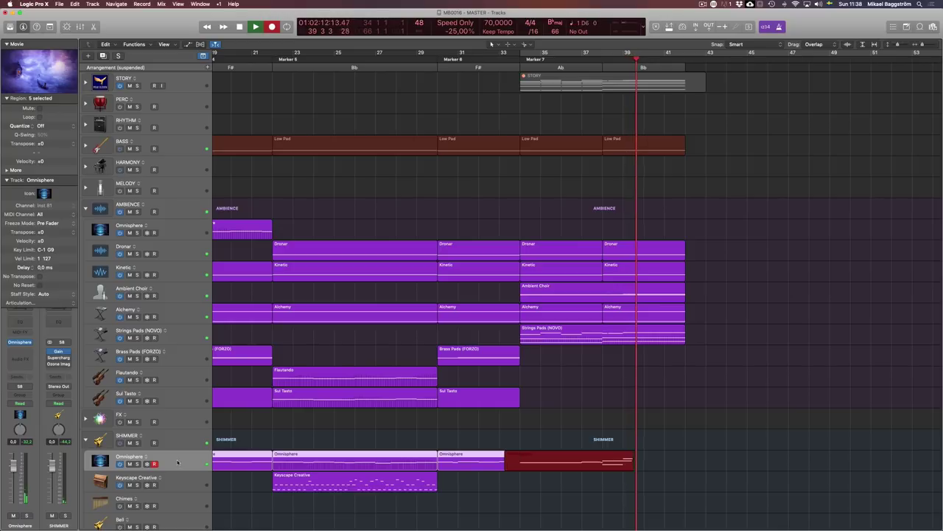
key("super+period")
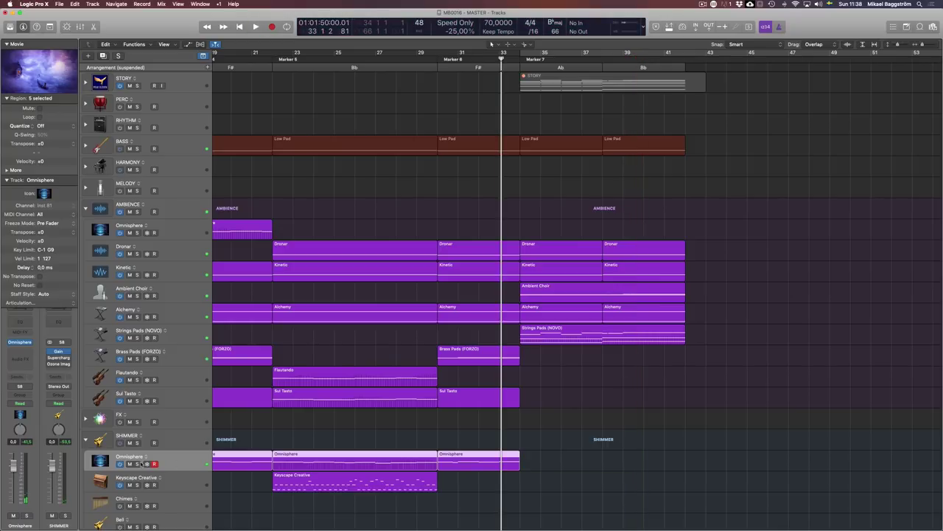
Record a melodic part on the Keyscape Creative track from the start of the Ab section through the Bb chord.
scroll(176, 474, "down", 4)
left_click(193, 415)
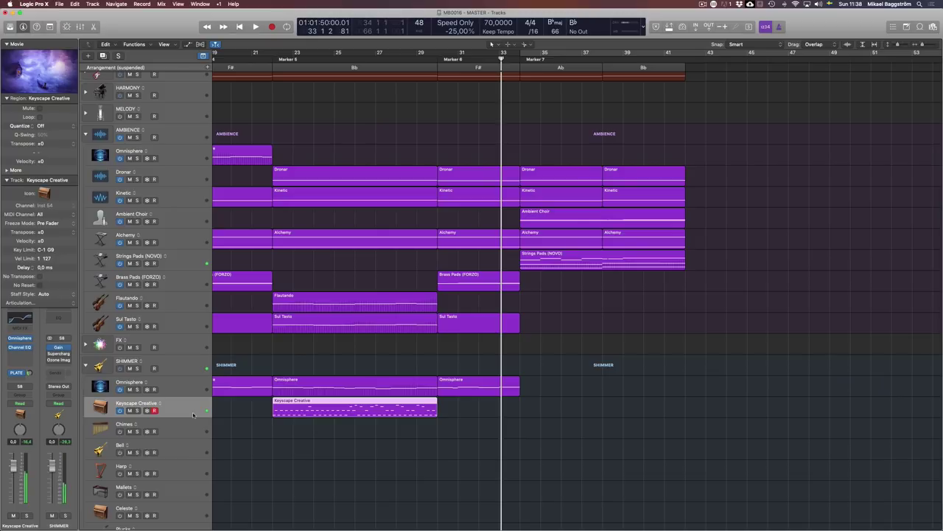
key("r")
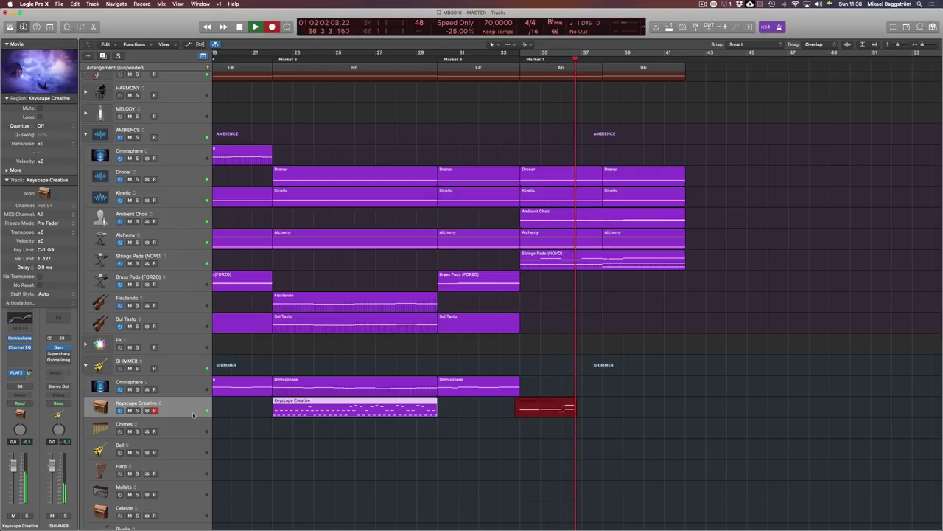
key("r")
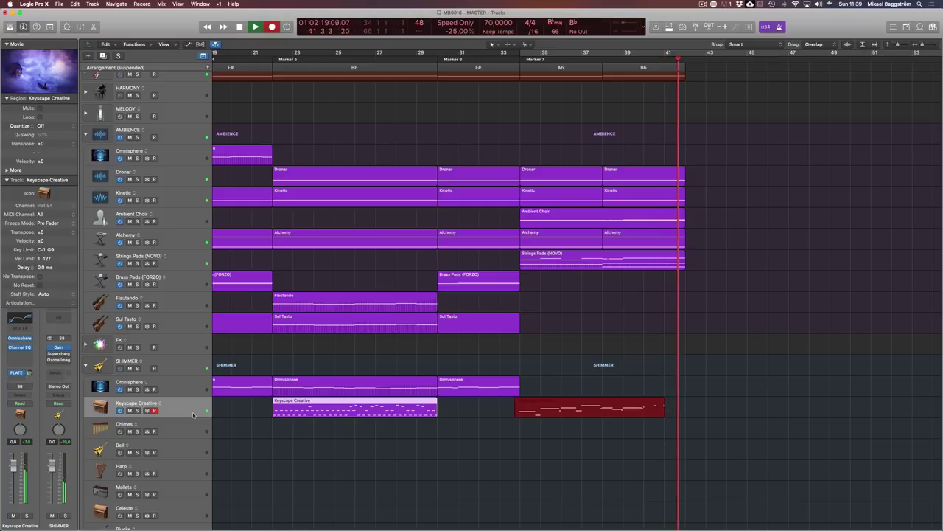
key("space")
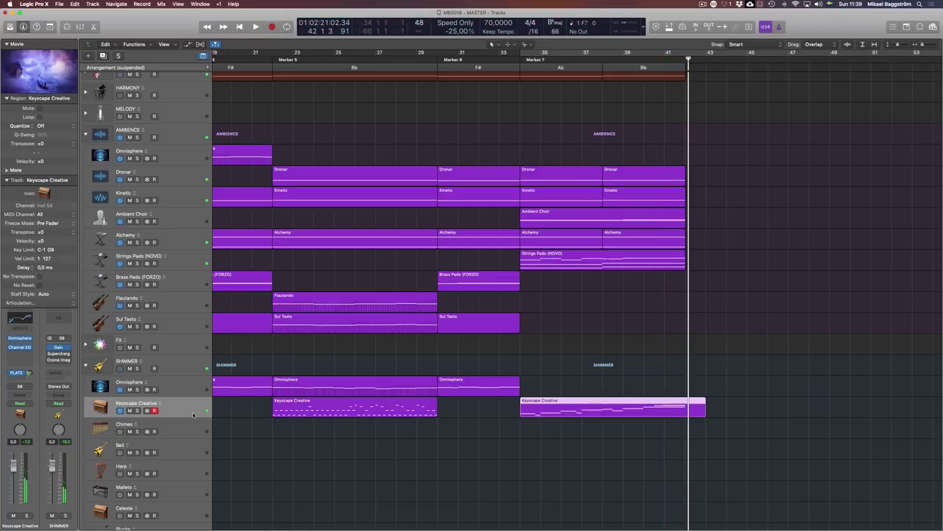
Move the newly recorded Keyscape Creative region to the Celeste track, keeping its position in the timeline.
left_click(653, 442)
left_click(589, 413)
scroll(547, 402, "down", 2)
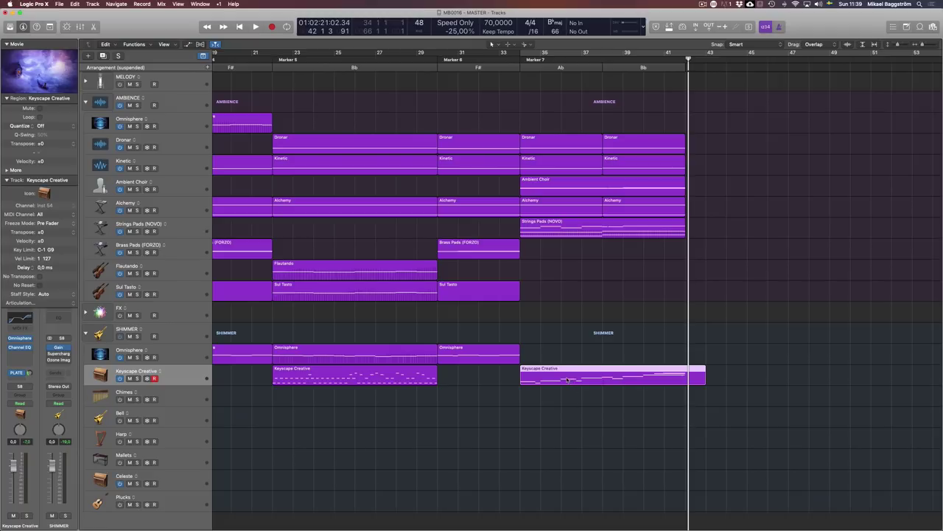
left_click_drag(568, 377, 568, 483)
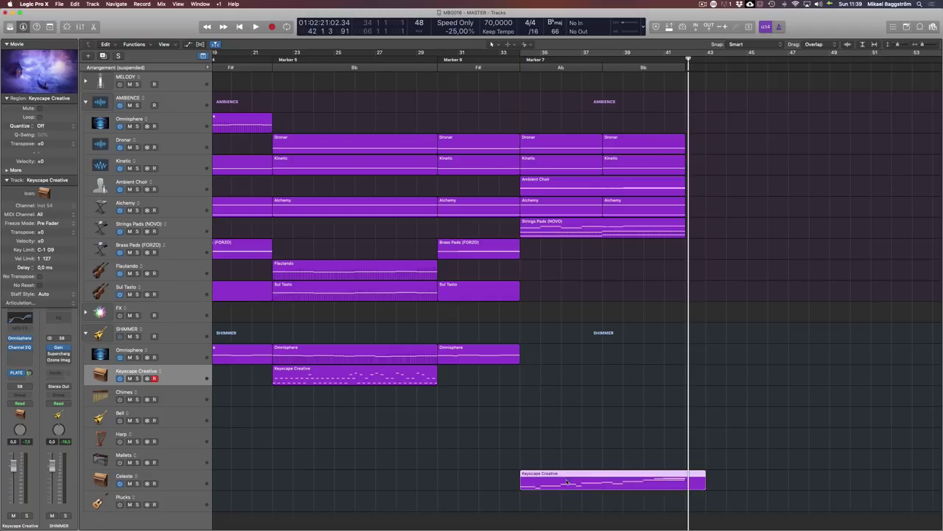
Audition the moved region with the Celeste track soloed from the start of the Ab section, ending with the solo off.
left_click(202, 473)
key("shift+space")
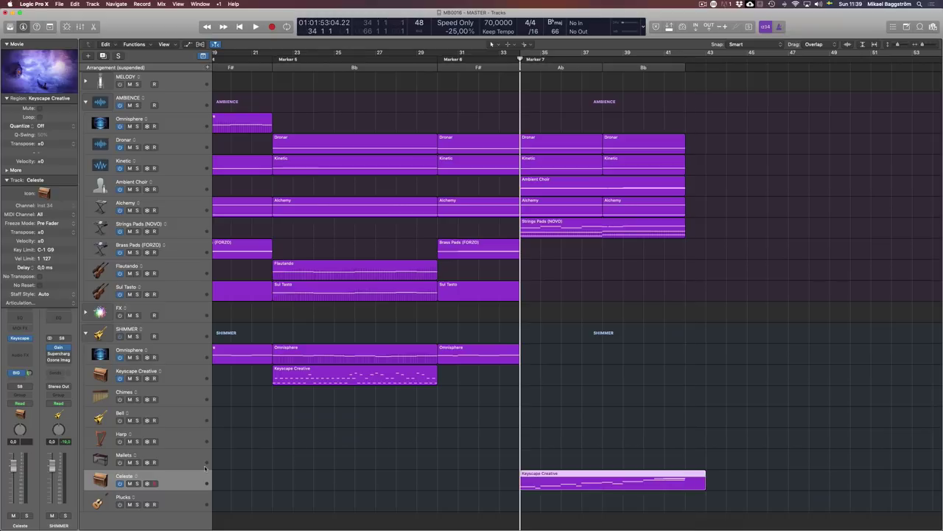
key("ctrl+s")
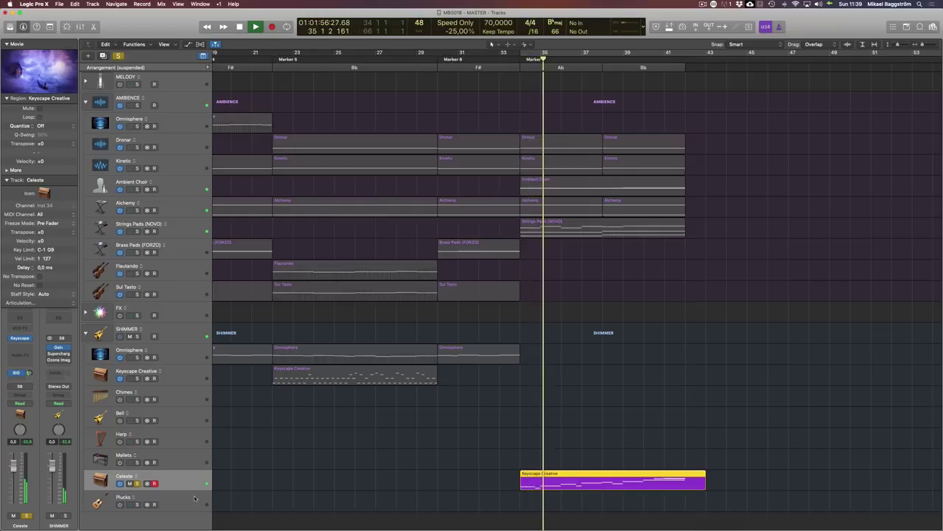
key("space")
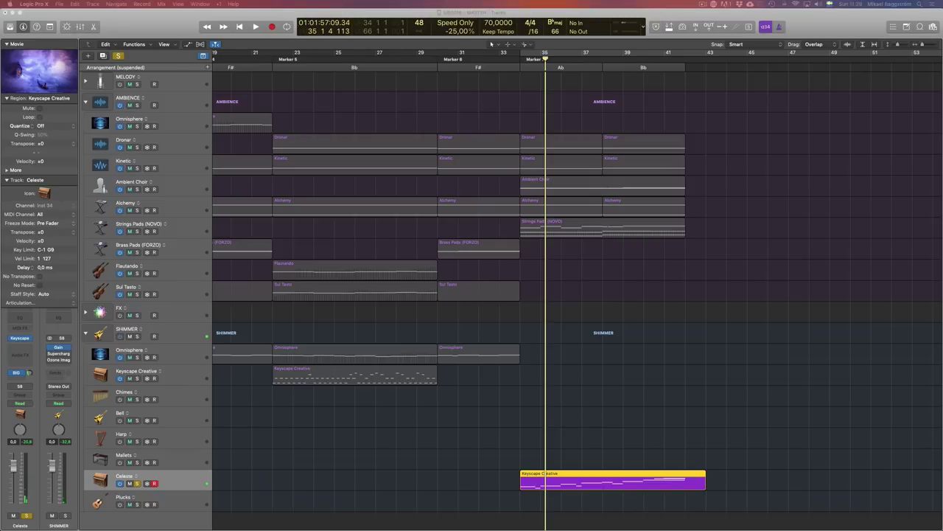
key("shift+space")
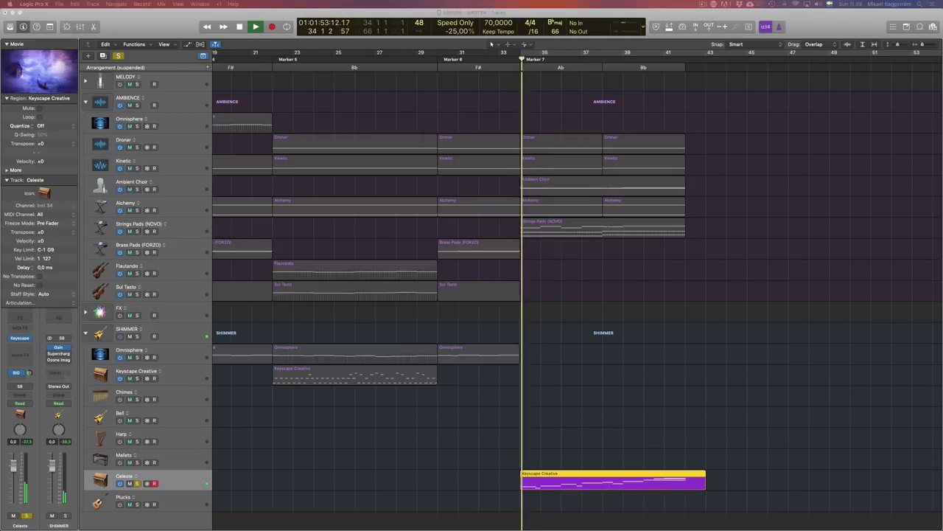
key("ctrl+s")
left_click(376, 453)
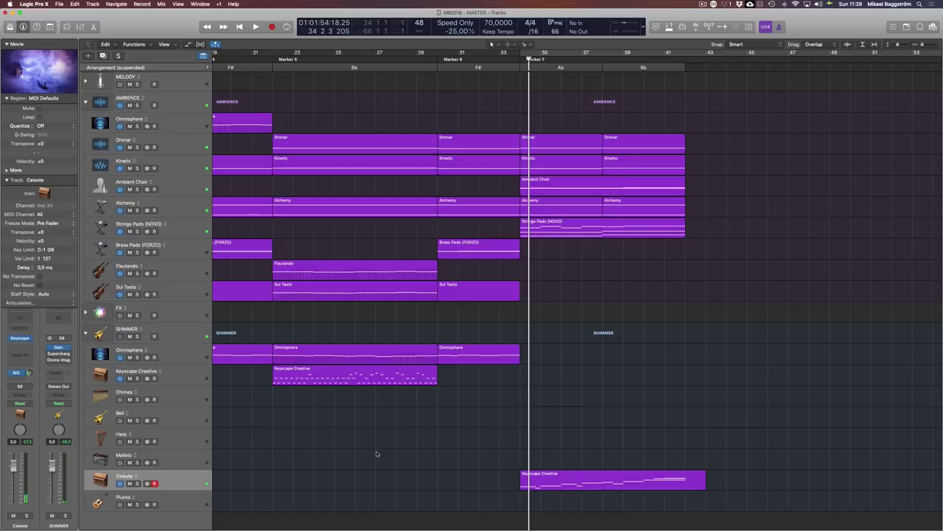
Play the Ab section from its start to hear the Celeste part within the full mix.
key("space")
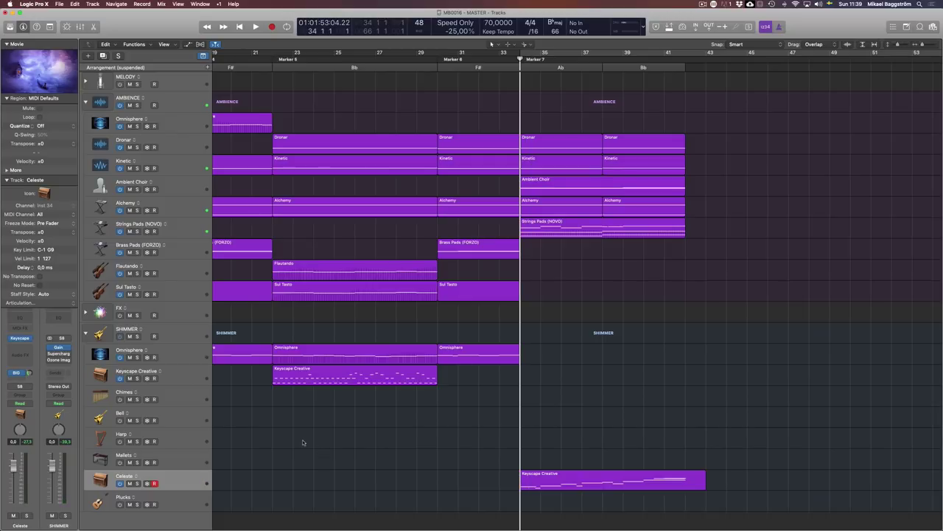
scroll(537, 405, "up", 5)
scroll(533, 400, "down", 5)
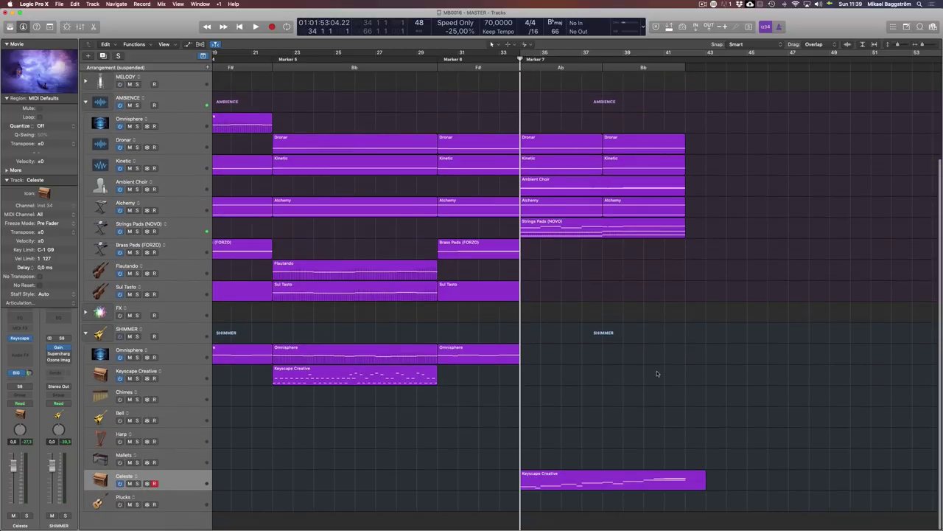
key("space")
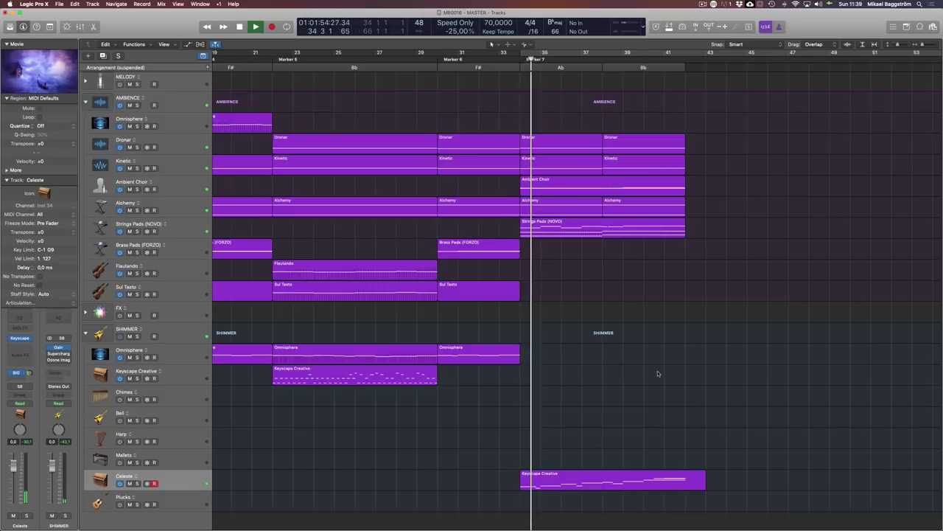
Lower the Celeste track's volume to about -5.3 dB while playing the Ab section.
left_click(557, 485)
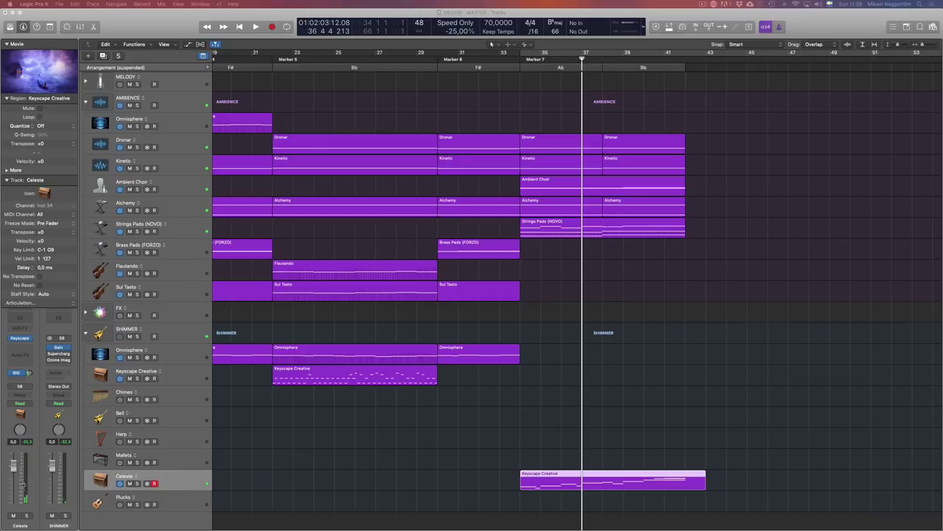
left_click_drag(14, 467, 14, 481)
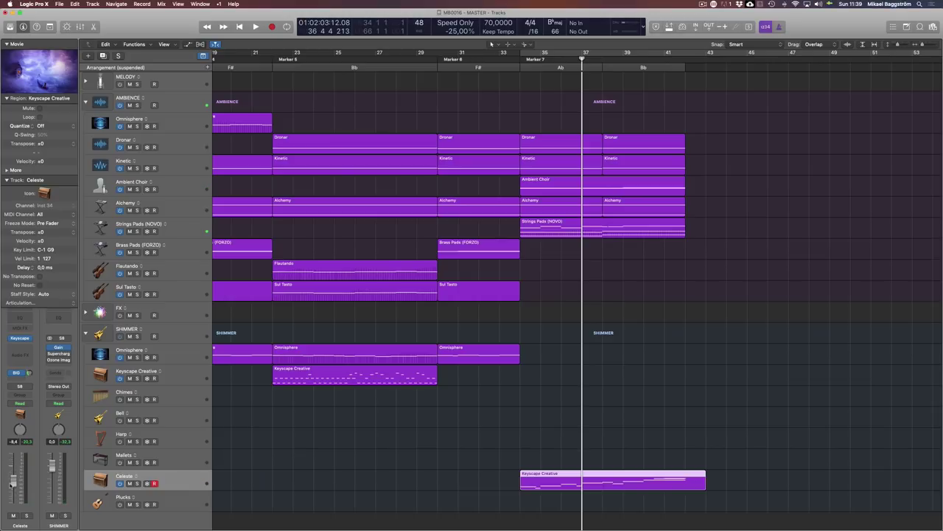
key("shift+space")
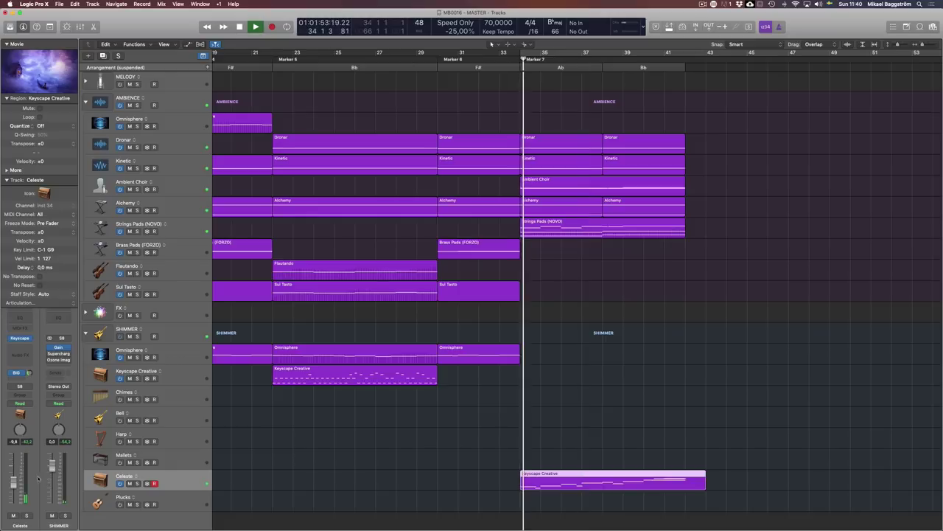
left_click_drag(13, 482, 13, 479)
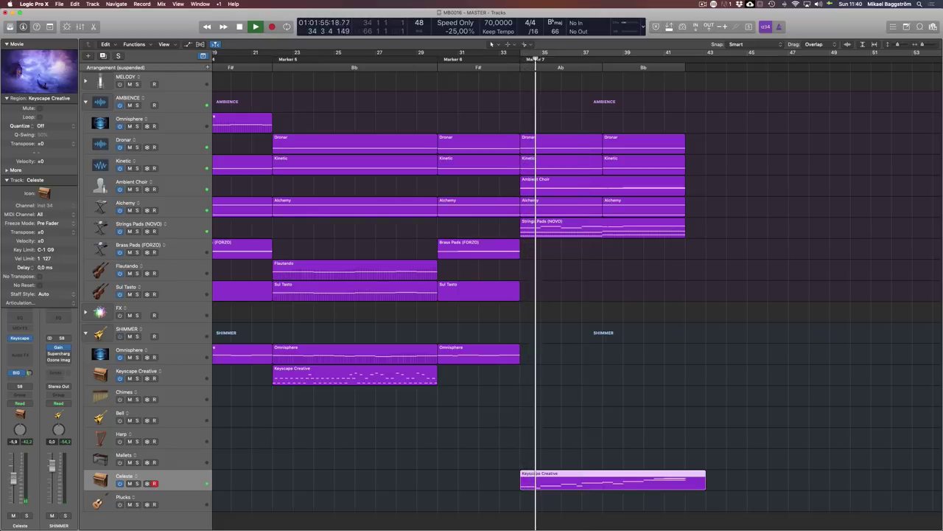
left_click(342, 435)
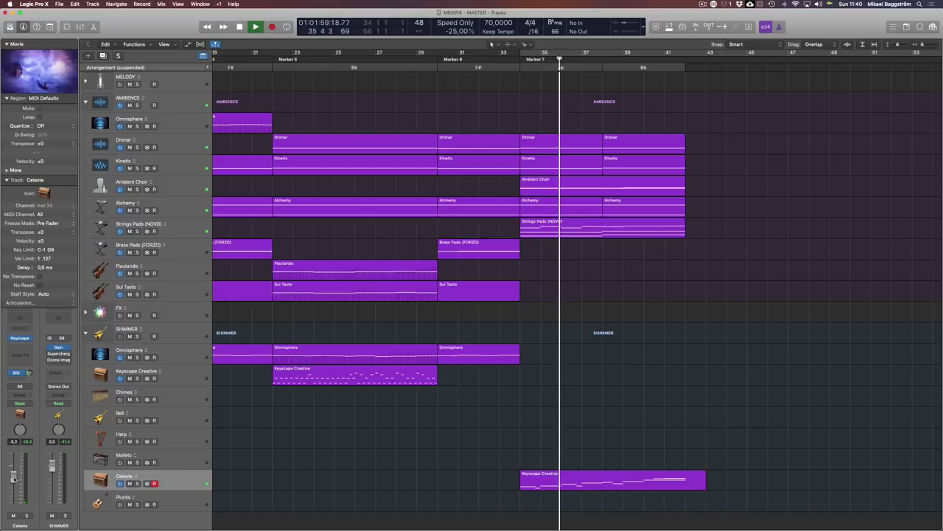
Copy the Celeste track's region to the Sul Tasto track at the same position and play it soloed.
left_click_drag(564, 481, 568, 295)
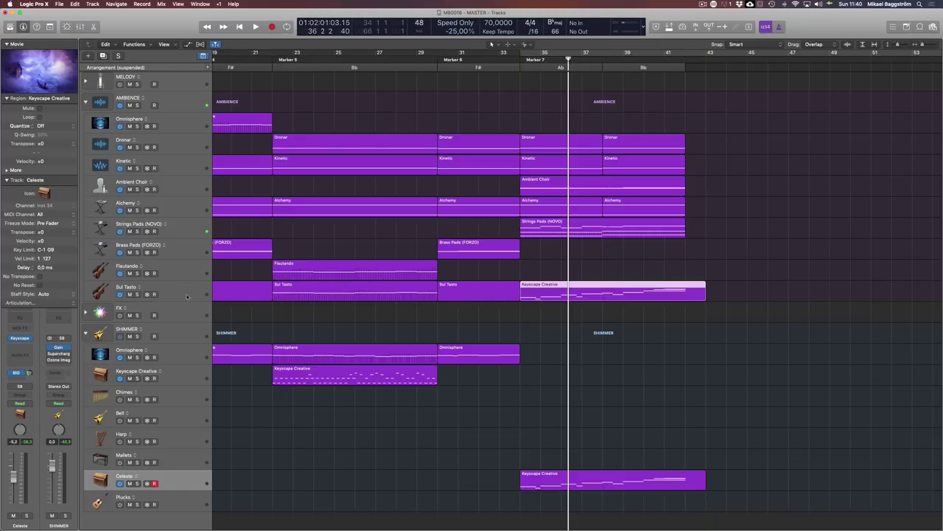
left_click(136, 294)
key("shift+Return")
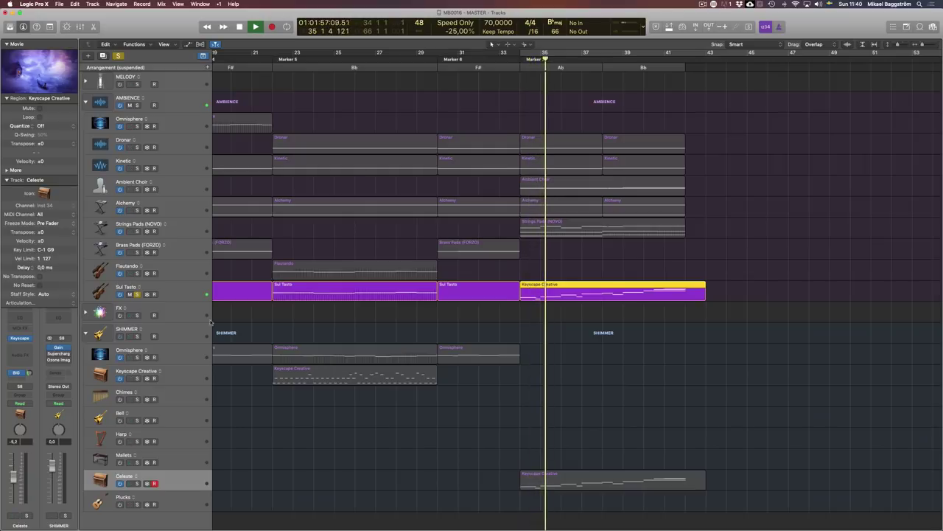
Inspect the Sul Tasto track's Kontakt instrument and replay the copied part from the start of the Ab section.
left_click(157, 299)
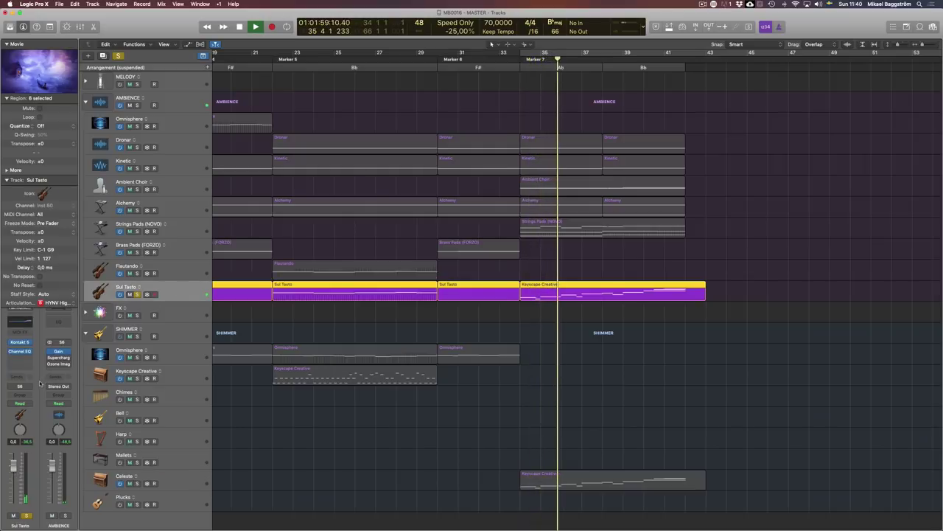
key("v")
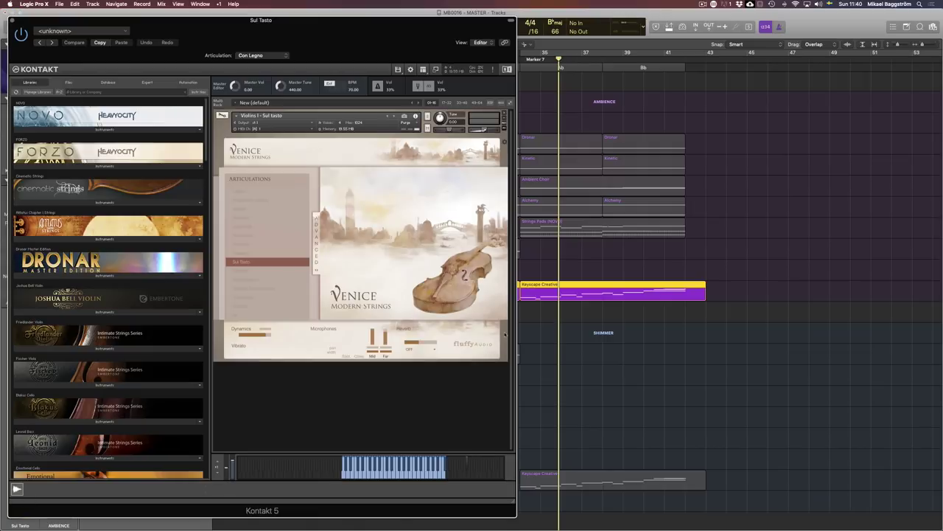
key("v")
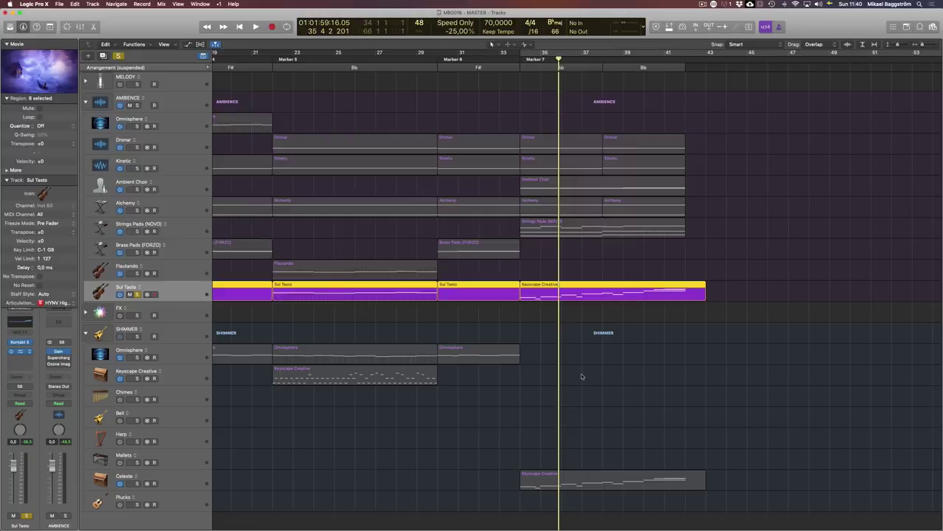
key("v")
key("e")
key("space")
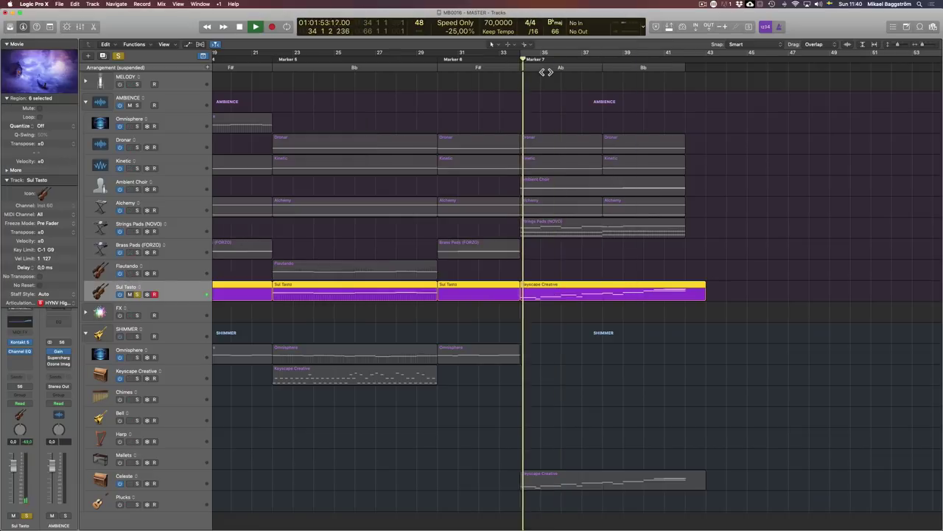
Add a HALL reverb send to the Sul Tasto track, audition the part, and unsolo the track.
left_click(26, 375)
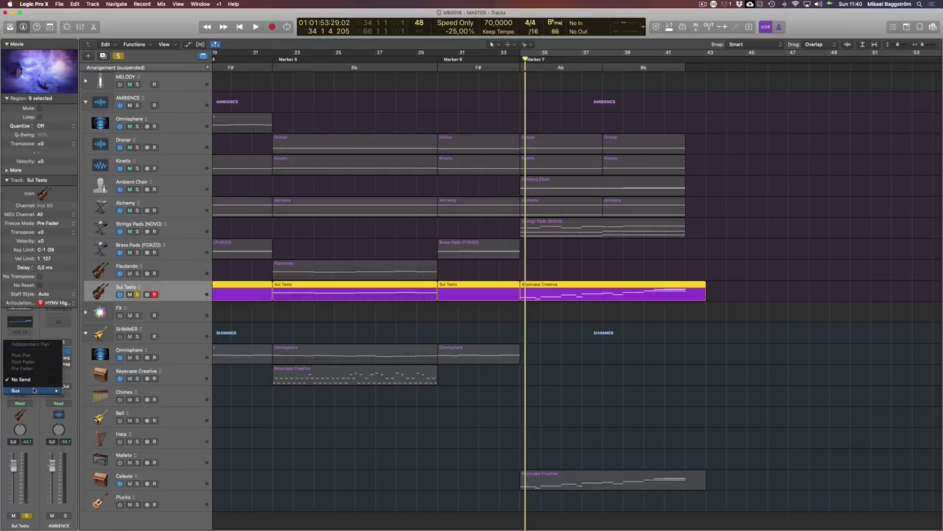
mouse_move(33, 390)
left_click(96, 274)
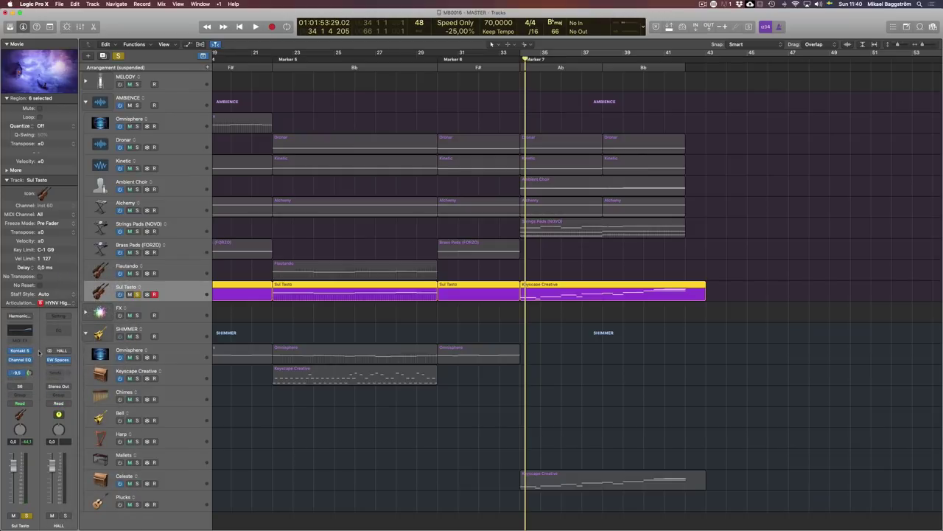
key("space")
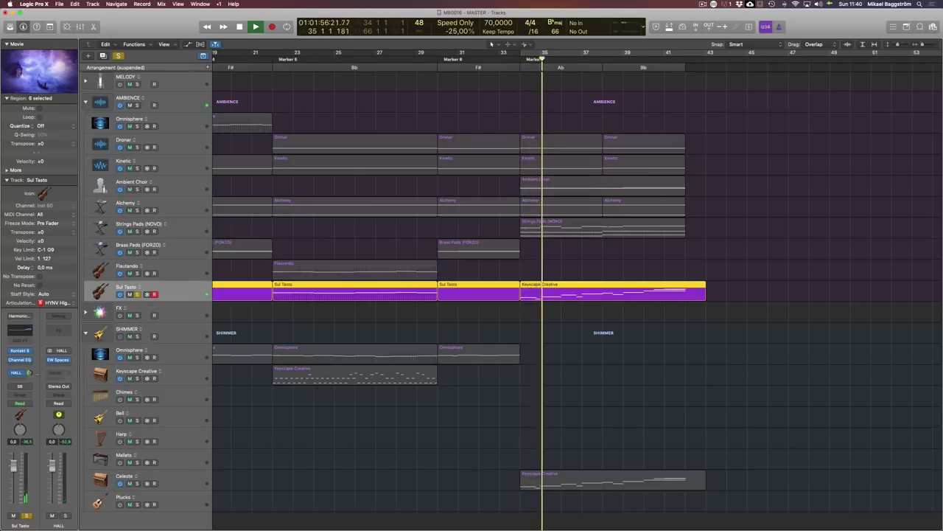
key("space")
left_click(138, 294)
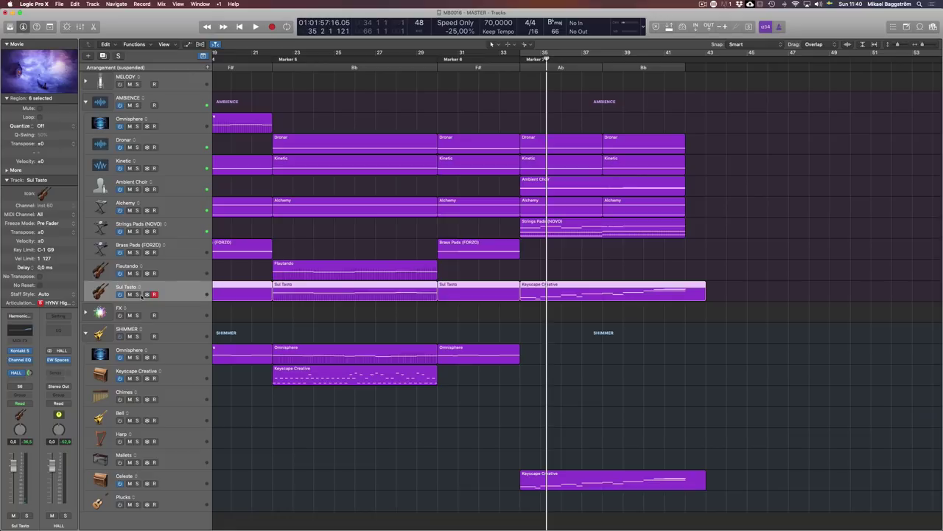
Play from the start of the Ab section and trim the Sul Tasto and Celeste regions to end with the Bb chord at bar 42.
key("alt+comma")
key("space")
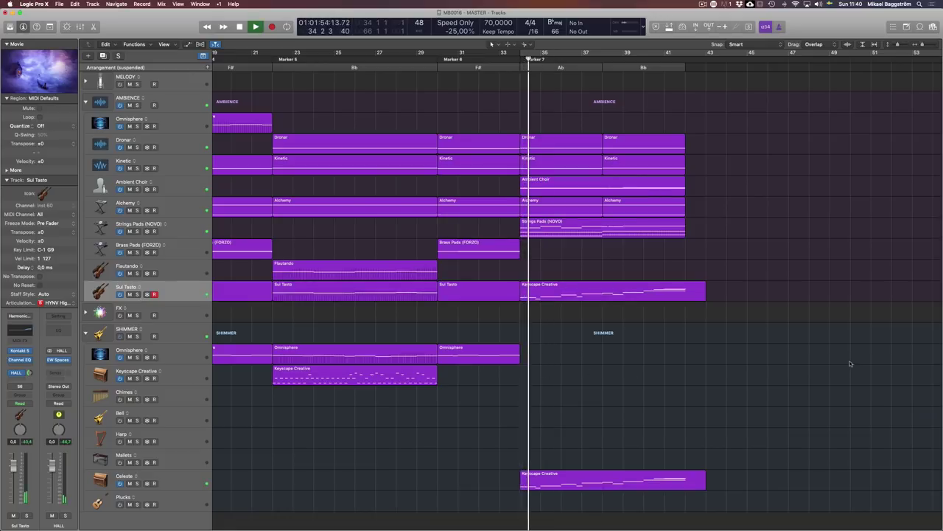
left_click_drag(741, 486, 697, 308)
left_click(732, 315)
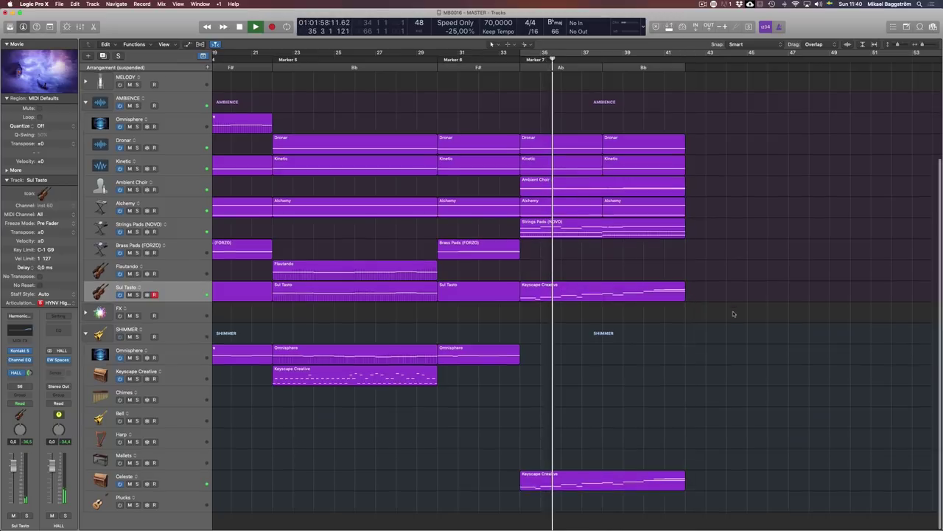
scroll(733, 316, "up", 5)
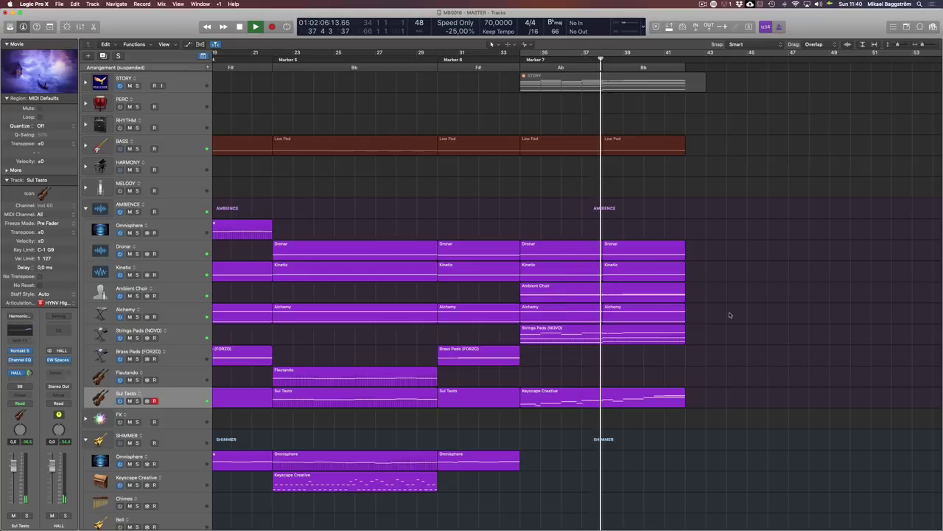
scroll(749, 425, "down", 5)
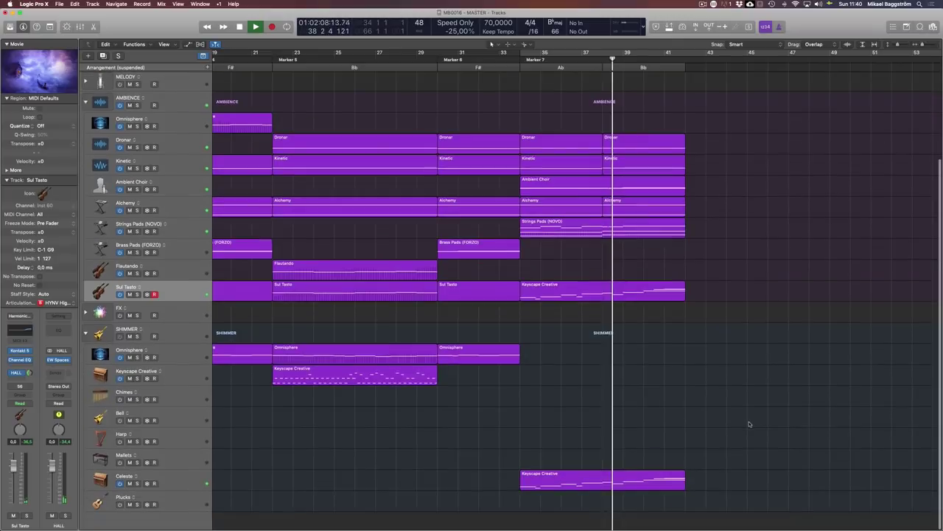
key("space")
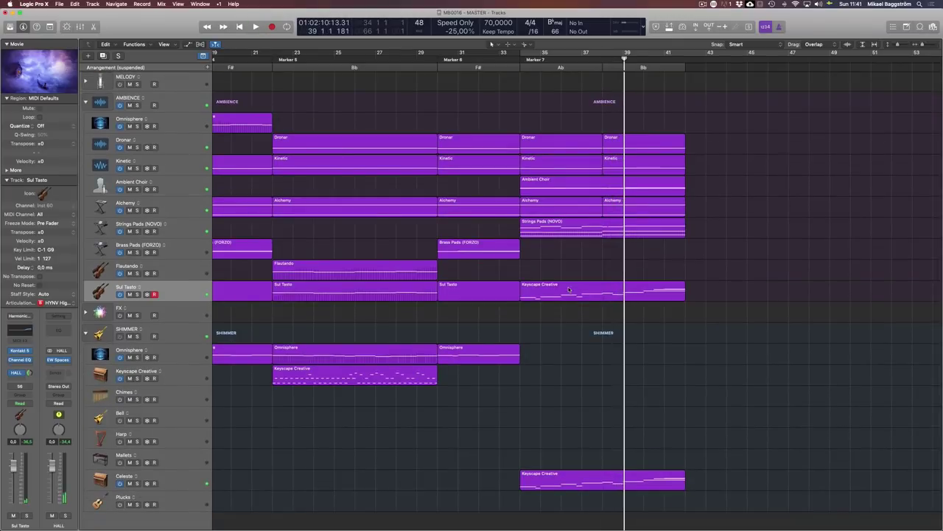
Copy the Sul Tasto track's Ab-section region to the Flautando track and audition it soloed.
left_click_drag(569, 295, 567, 273)
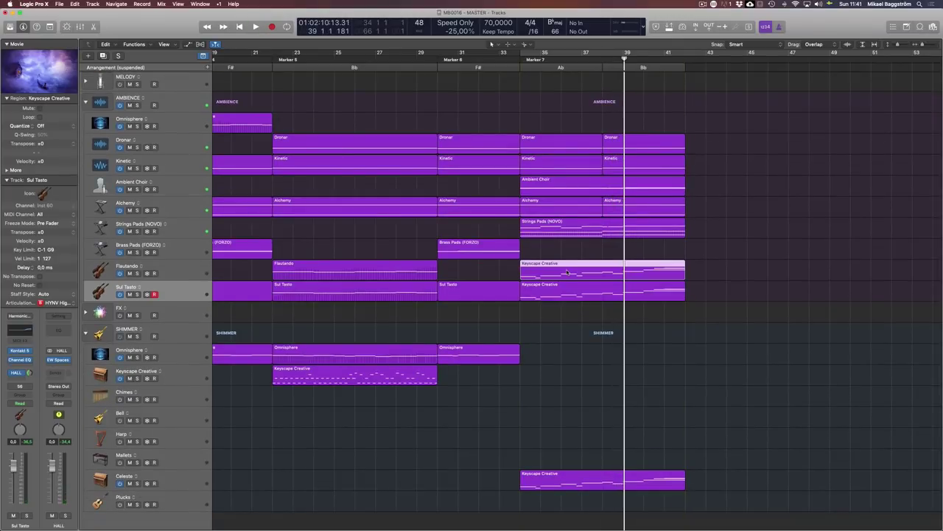
left_click(136, 272)
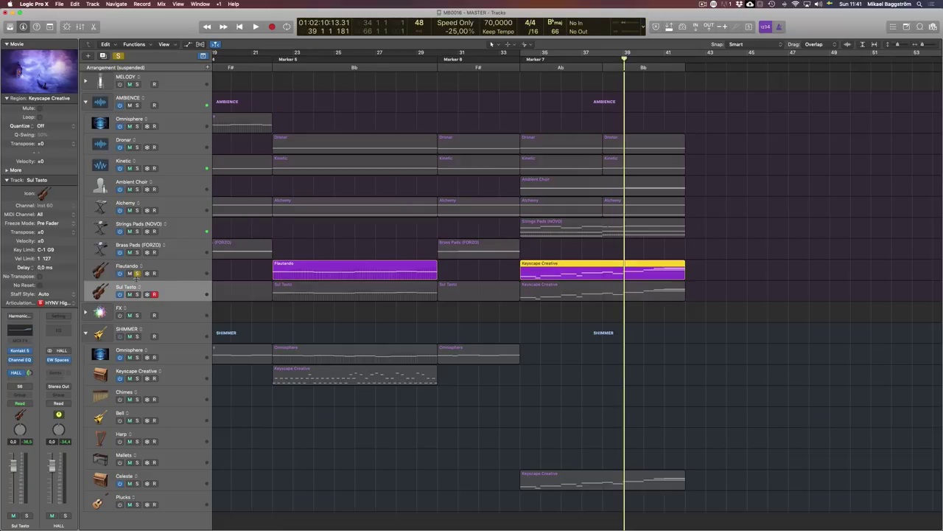
key("shift+space")
key("space")
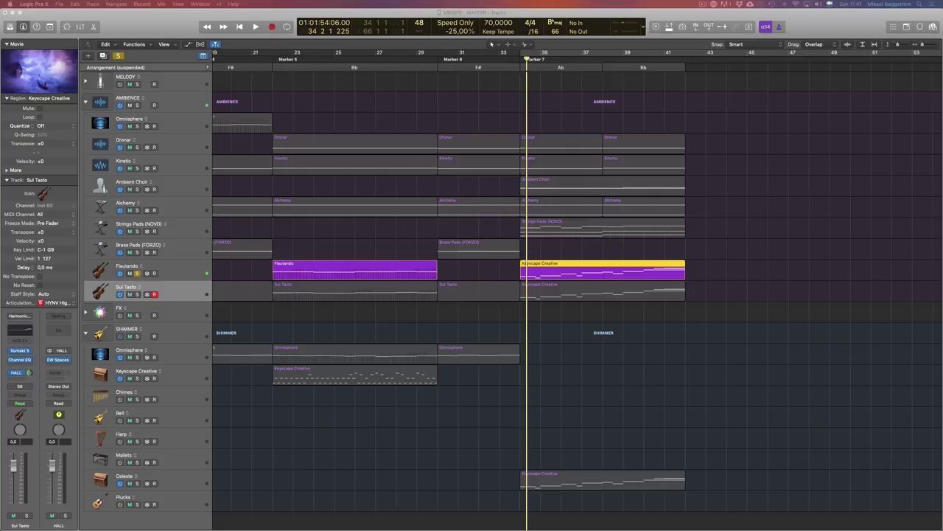
key("alt+comma")
left_click(638, 292)
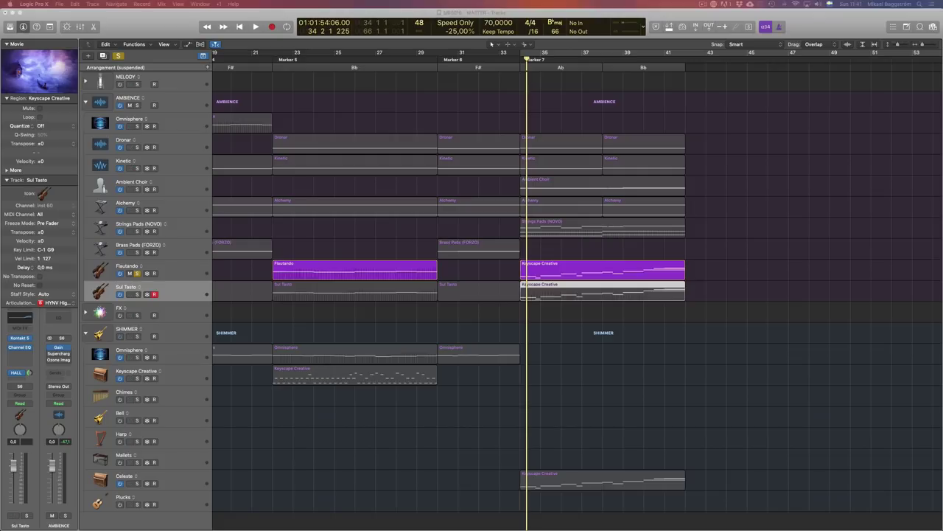
left_click(581, 285)
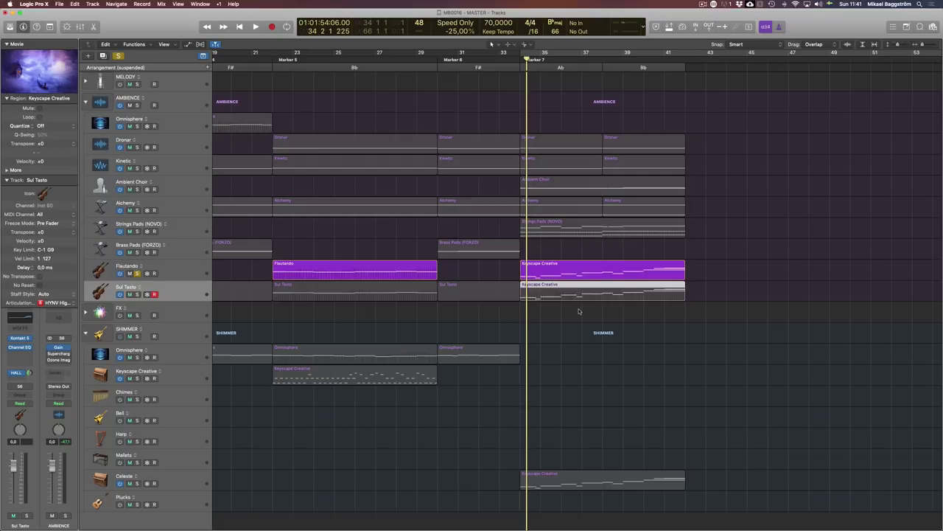
Replace the Flautando track's Ab-section region with a fresh copy of the Sul Tasto region and unsolo the track.
left_click(583, 267)
left_click(582, 294)
left_click(582, 273)
key("BackSpace")
left_click_drag(580, 293, 563, 274)
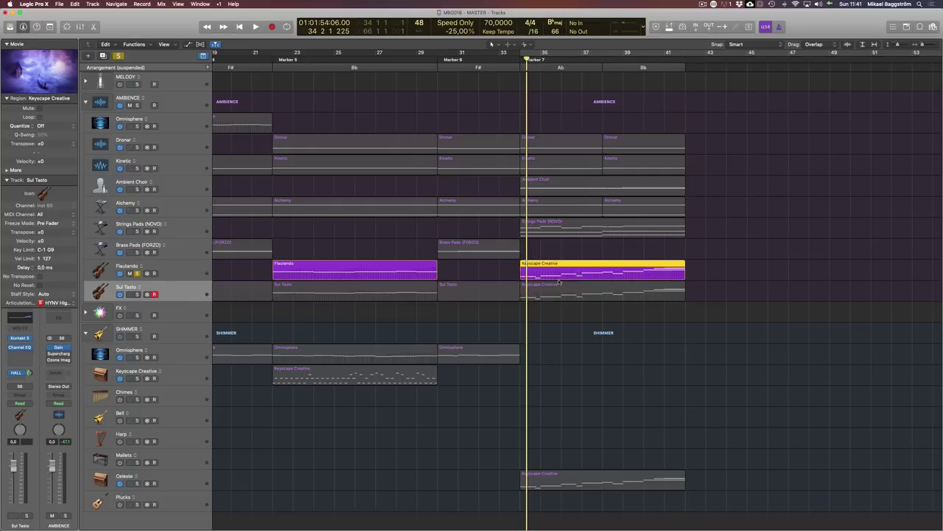
left_click(136, 272)
left_click(626, 327)
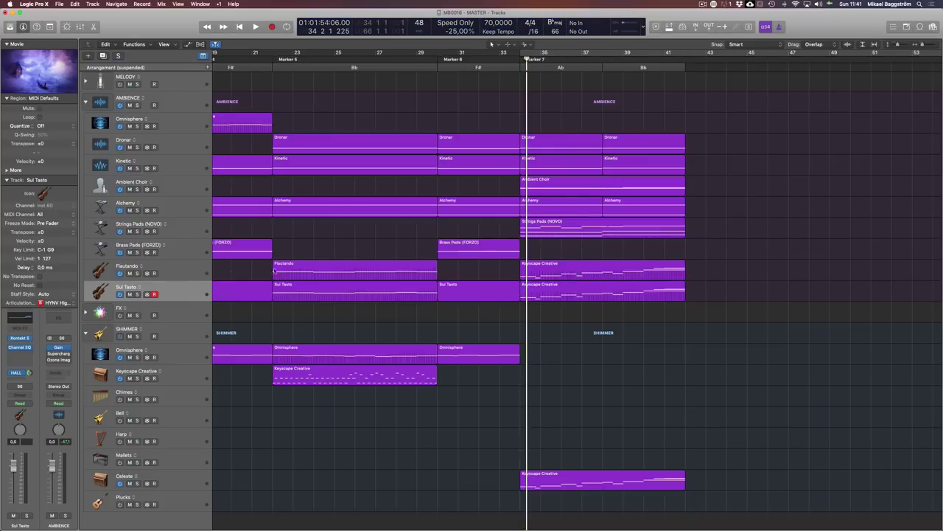
Audition the SHIMMER stack's Keyscape Creative track soloed from Marker 5, and unsolo it.
left_click(194, 249)
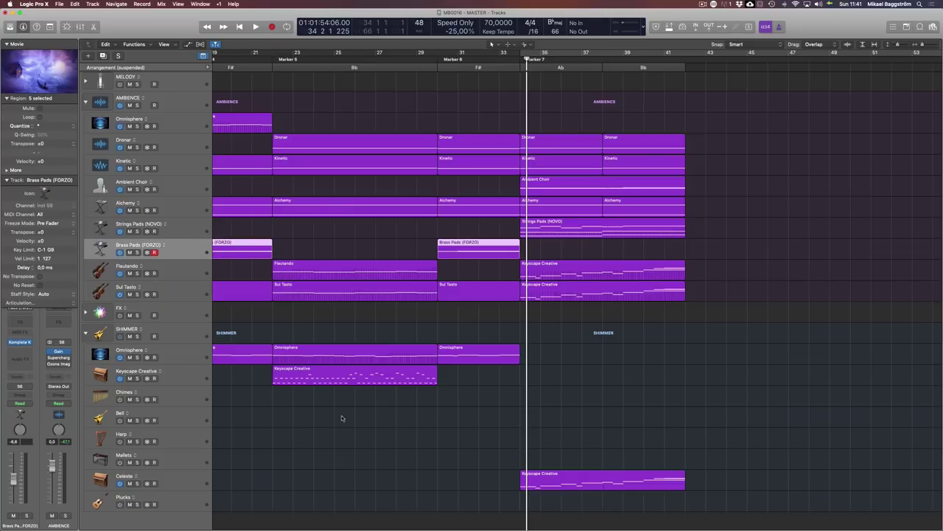
left_click(181, 376)
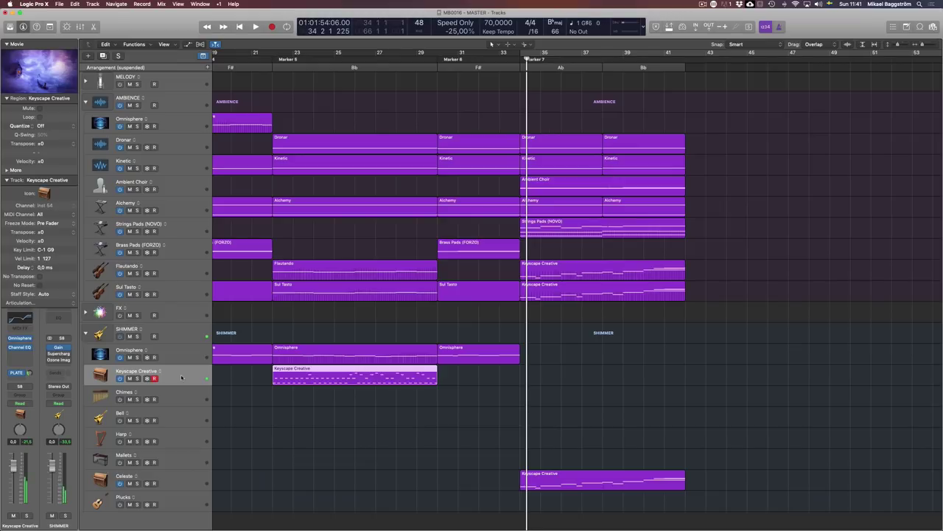
key("comma")
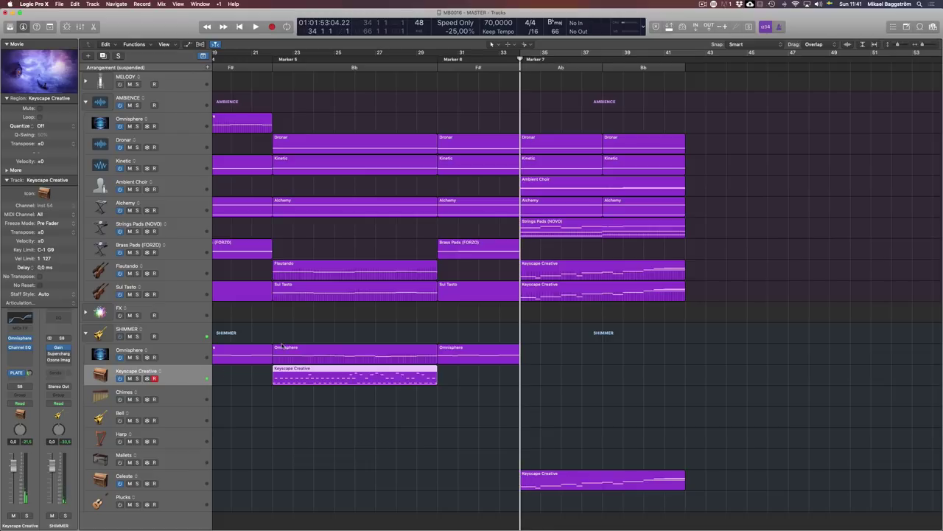
key("alt+comma")
key("ctrl+s")
key("space")
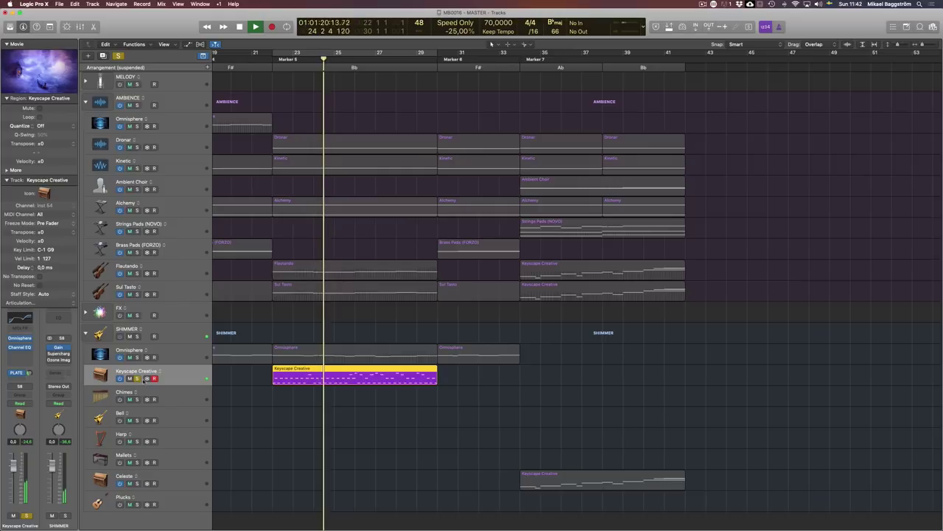
key("space")
left_click(137, 378)
Add arrangement markers at bar 38, where the last Bb chord starts, and at bar 42, where it ends.
scroll(371, 450, "up", 5)
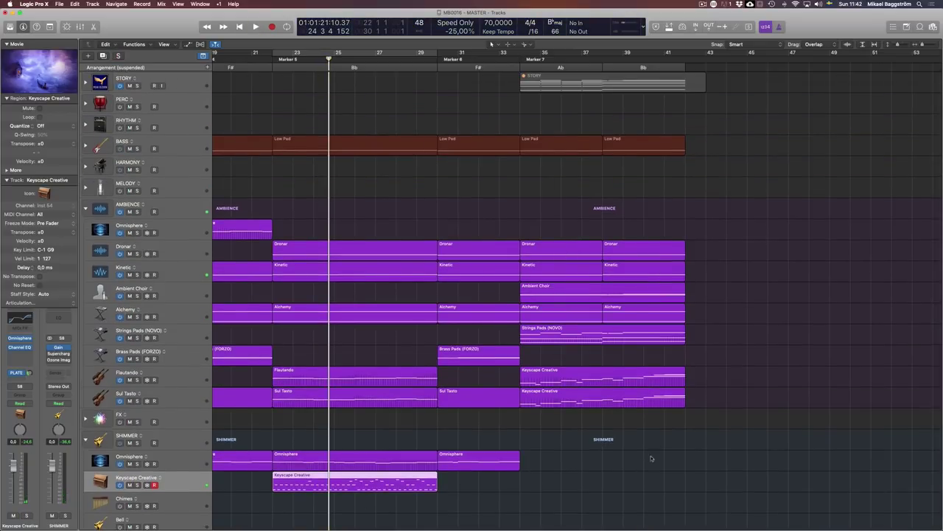
scroll(652, 457, "down", 1)
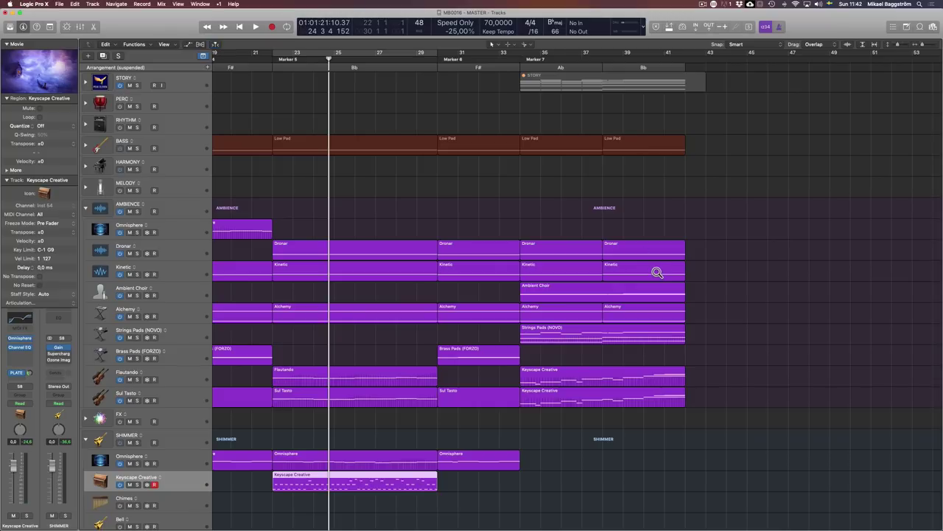
left_click(759, 267)
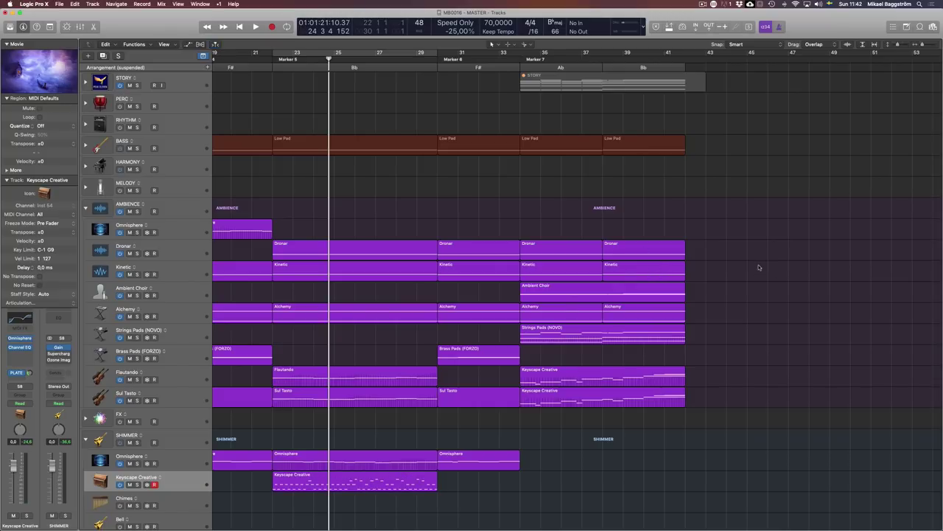
key("z")
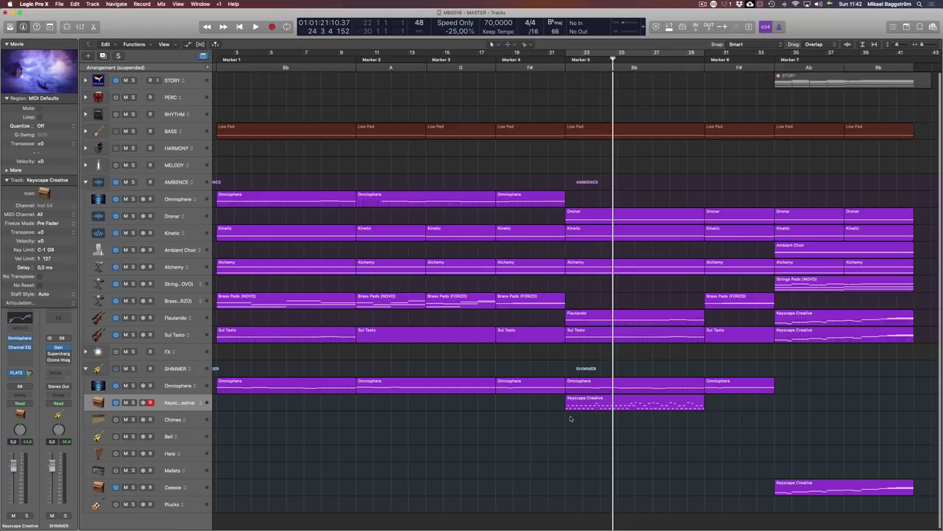
left_click(914, 62)
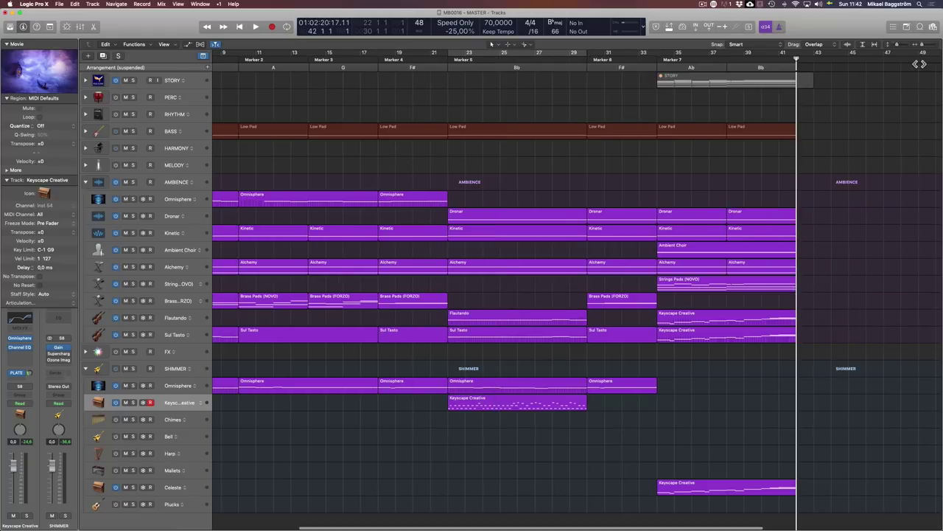
left_click(726, 62)
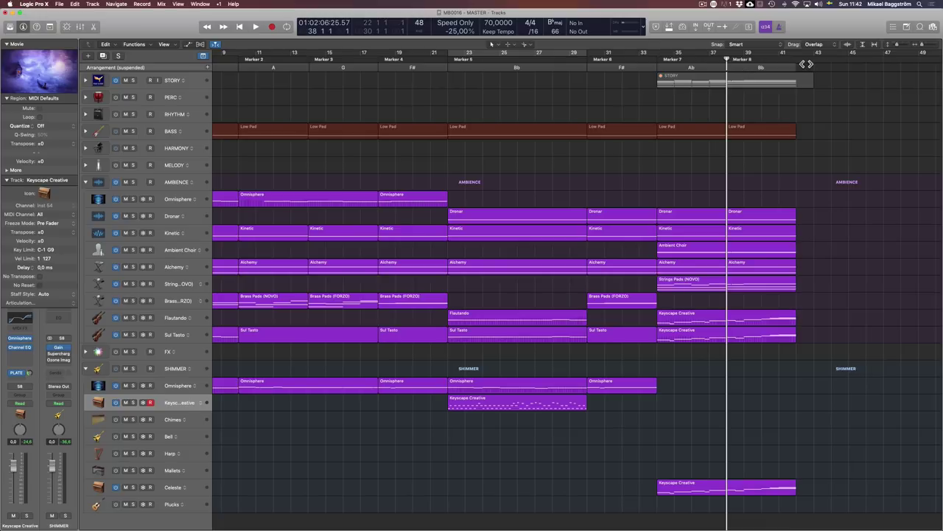
left_click(799, 62)
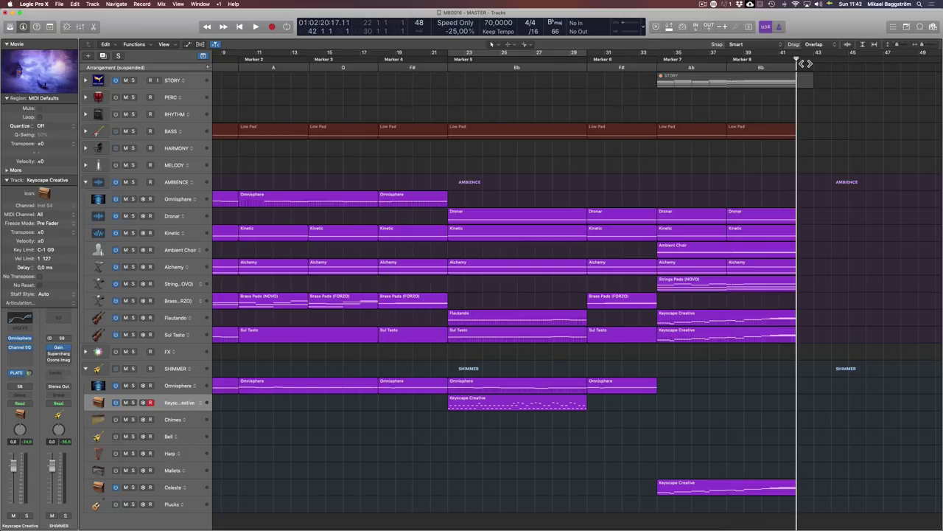
key("alt+apostrophe")
Play the final Bb section briefly from bar 38.
left_click(734, 65)
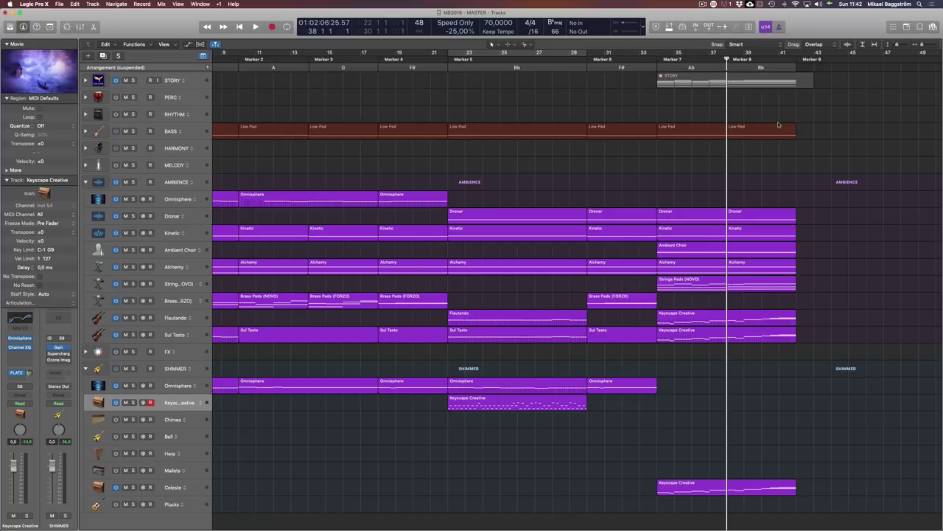
key("space")
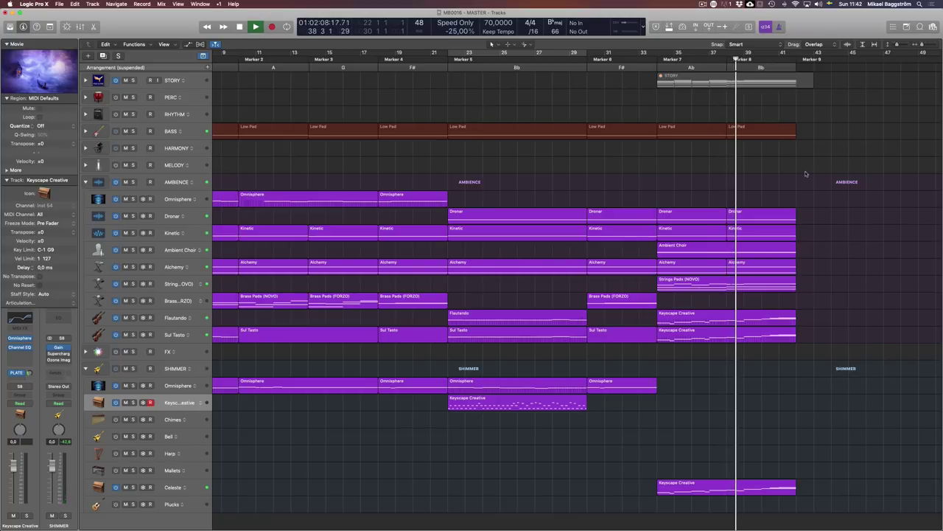
key("space")
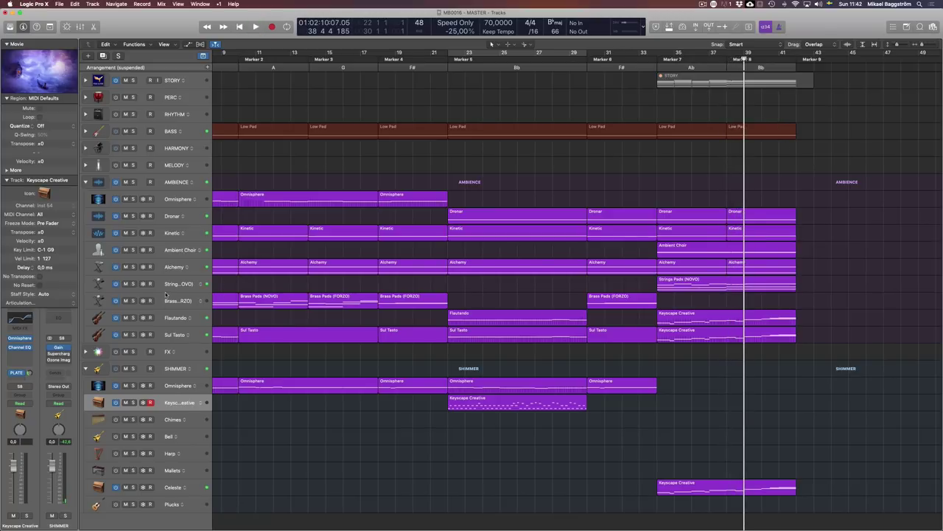
Expand the HARMONY stack to select its Strings track, and switch the Strings Pads (NOVO) track off and on again.
left_click(85, 148)
left_click(187, 232)
key("space")
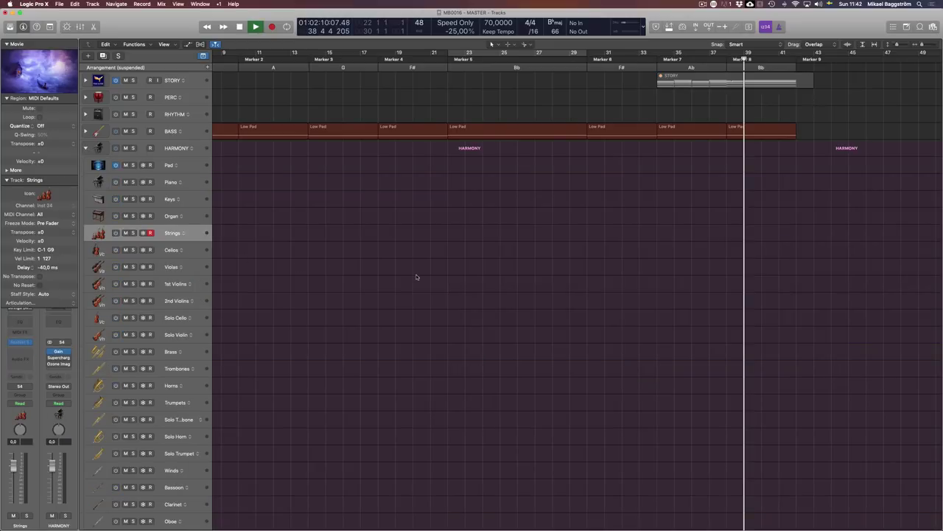
key("space")
scroll(385, 312, "down", 15)
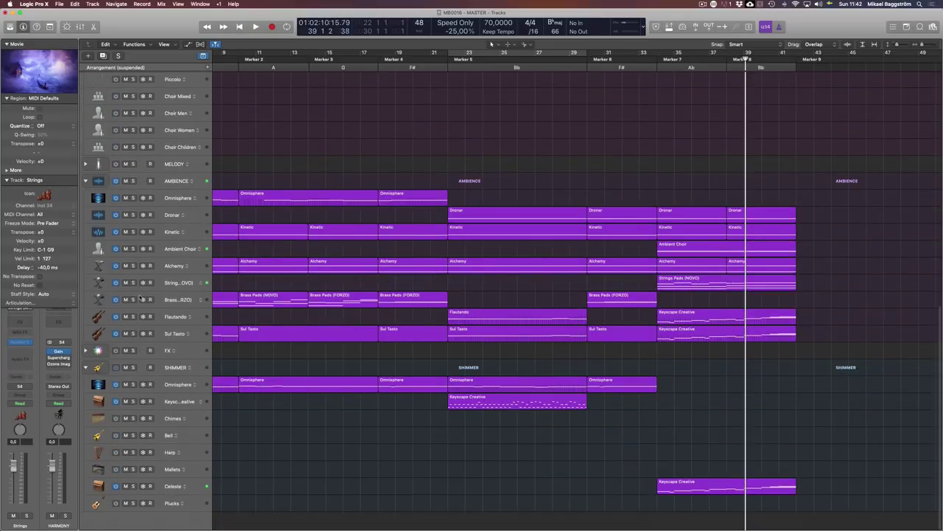
left_click(116, 283)
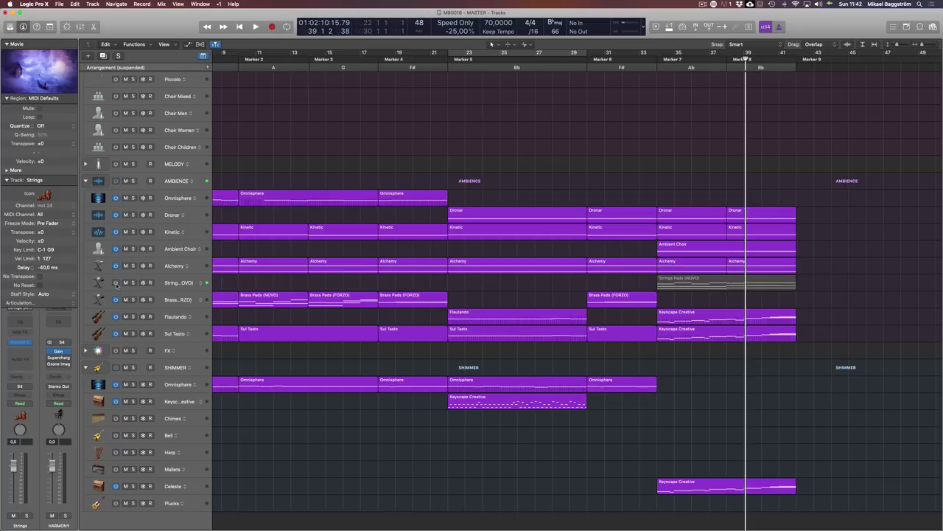
left_click(115, 283)
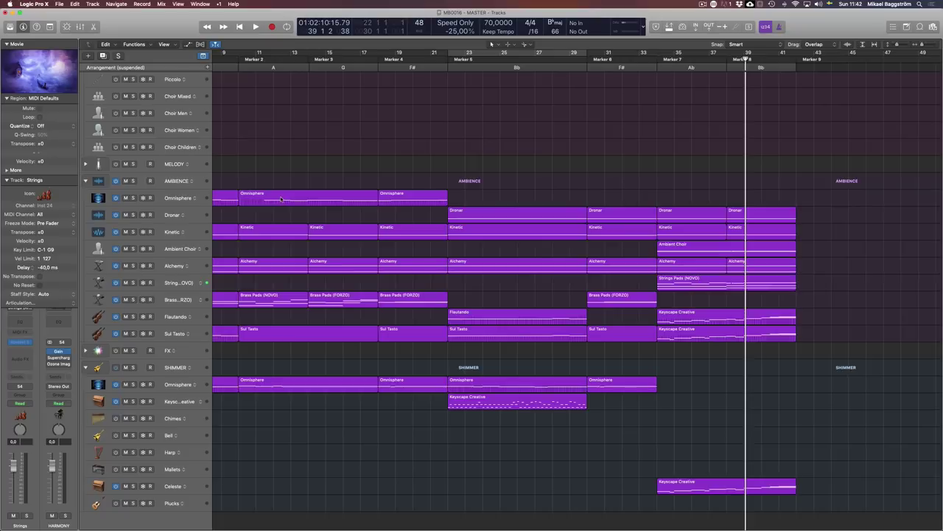
Turn on the HARMONY stack's Choir Women track and copy the STORY region to it at the same position.
scroll(280, 197, "up", 10)
scroll(275, 219, "down", 5)
scroll(273, 228, "down", 5)
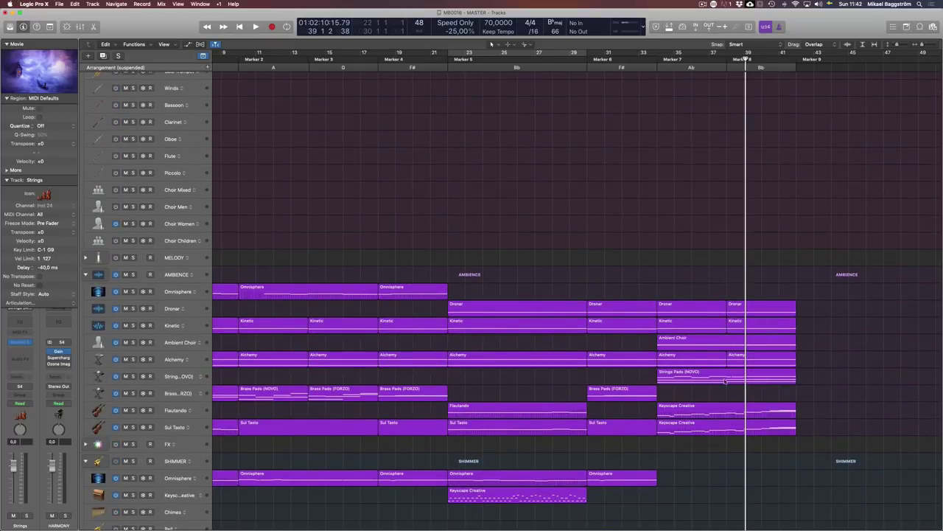
scroll(789, 252, "up", 10)
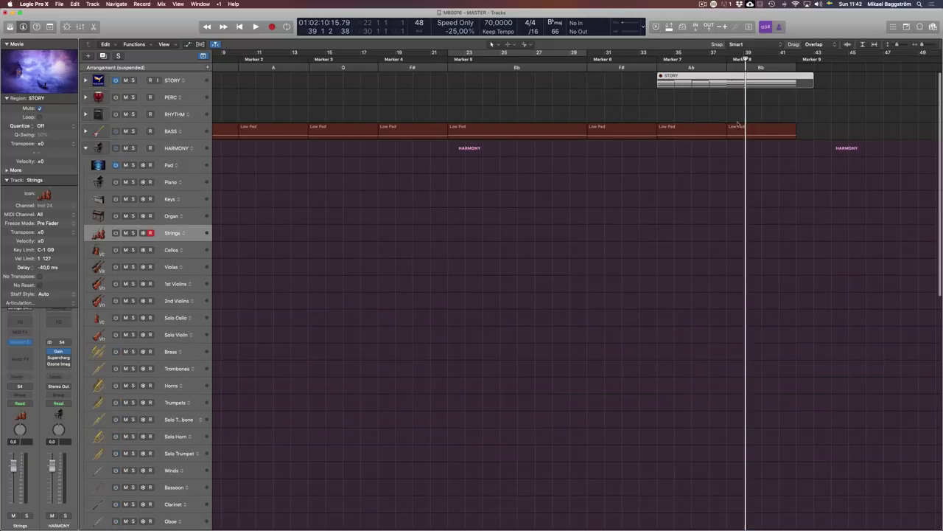
left_click_drag(735, 81, 732, 284)
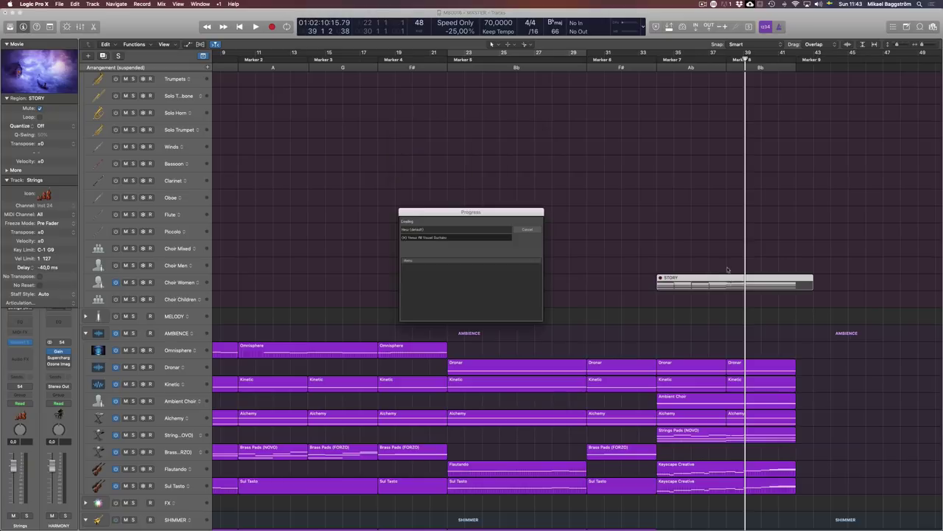
Split the STORY region on the Choir Women track at bar 38, delete its Ab part and select the Bb part.
left_click(744, 60)
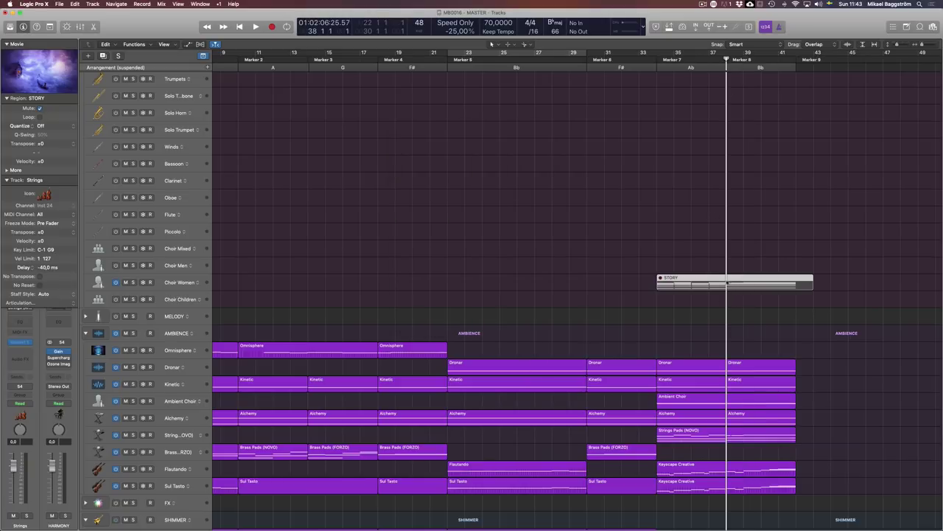
key("super+t")
left_click(695, 282)
key("BackSpace")
left_click(754, 282)
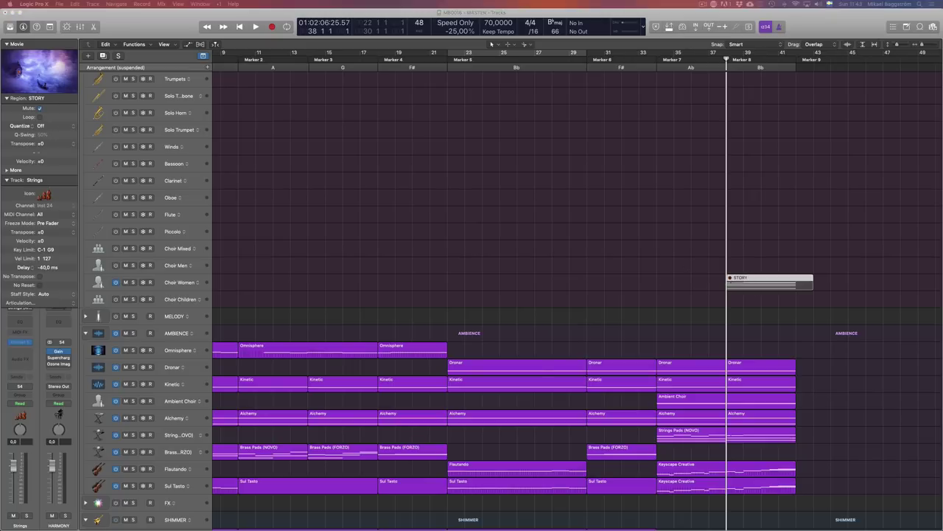
Solo the Choir Women track and unmute its STORY region over the final Bb section.
left_click(132, 282)
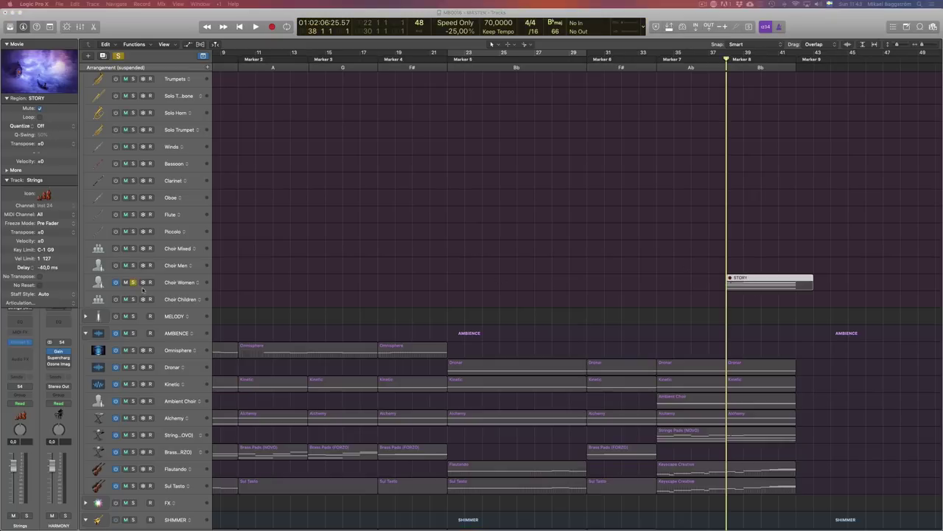
key("space")
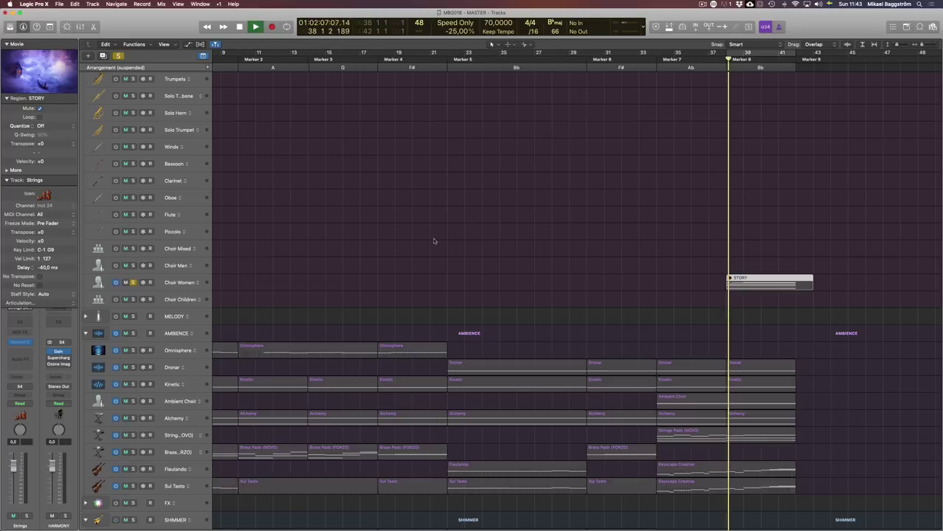
key("space")
left_click(740, 302)
left_click(753, 280)
key("ctrl+m")
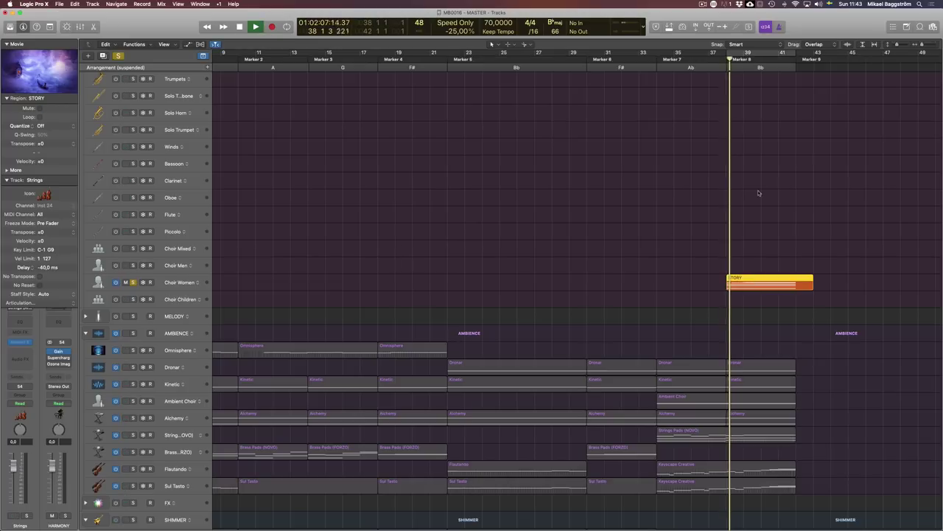
Play the soloed women's choir region several times, including from its start at bar 38.
key("space")
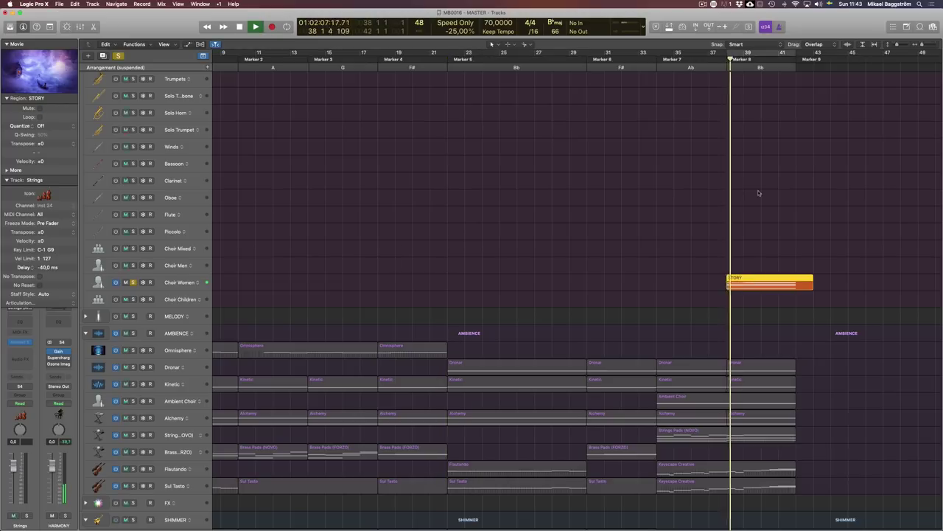
key("space")
scroll(612, 246, "right", 5)
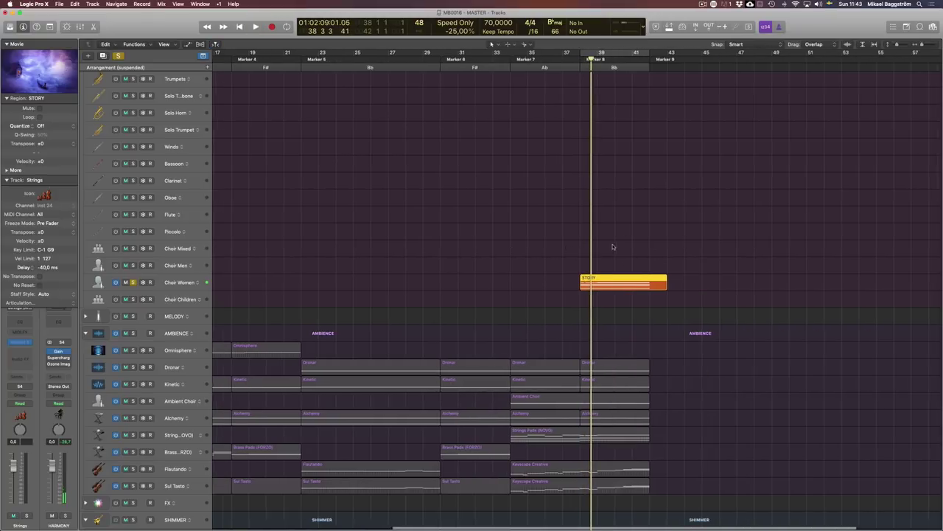
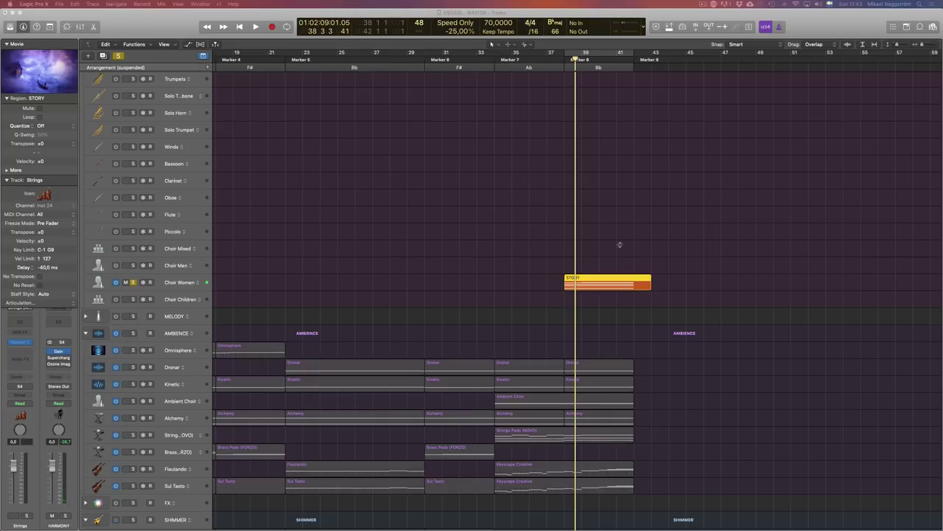
key("space")
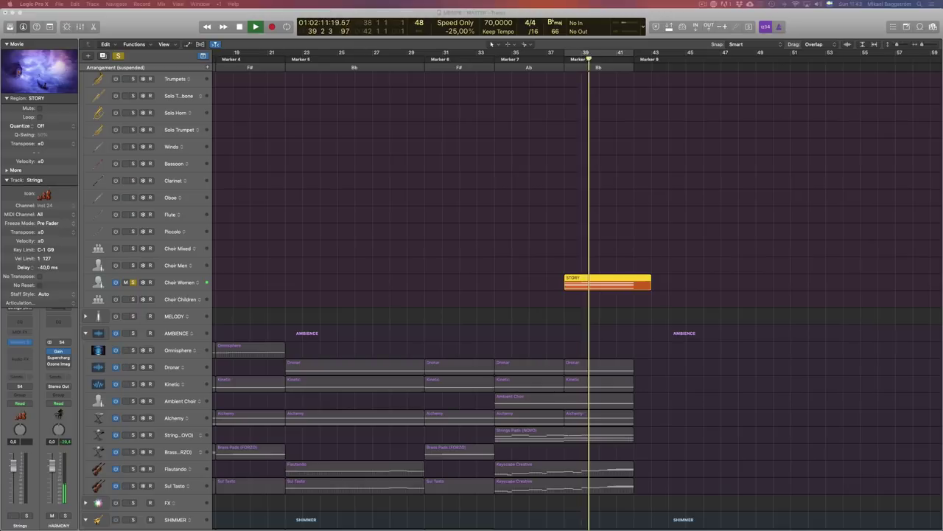
key("space")
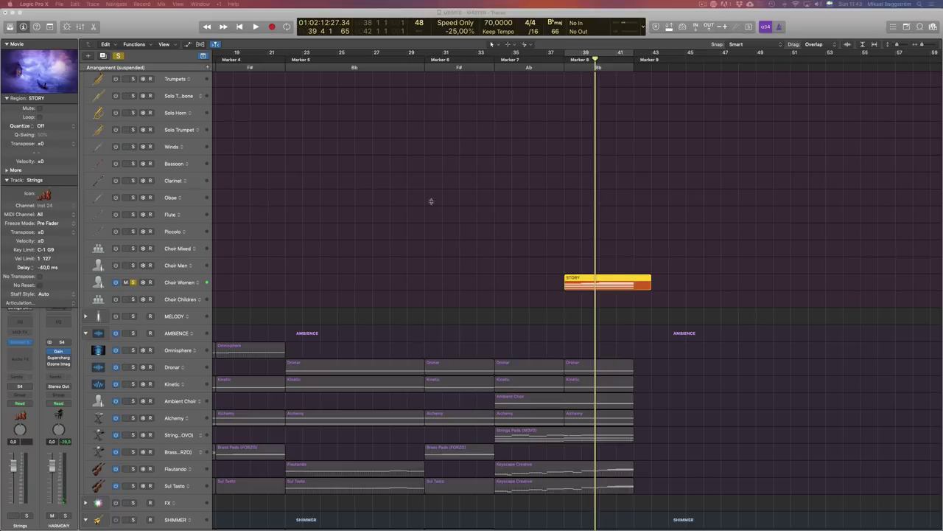
key("space")
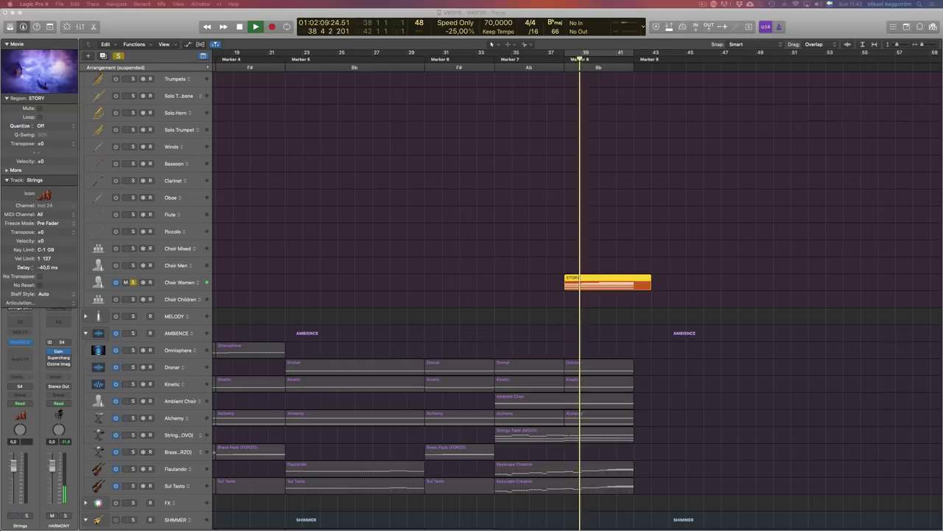
key("space")
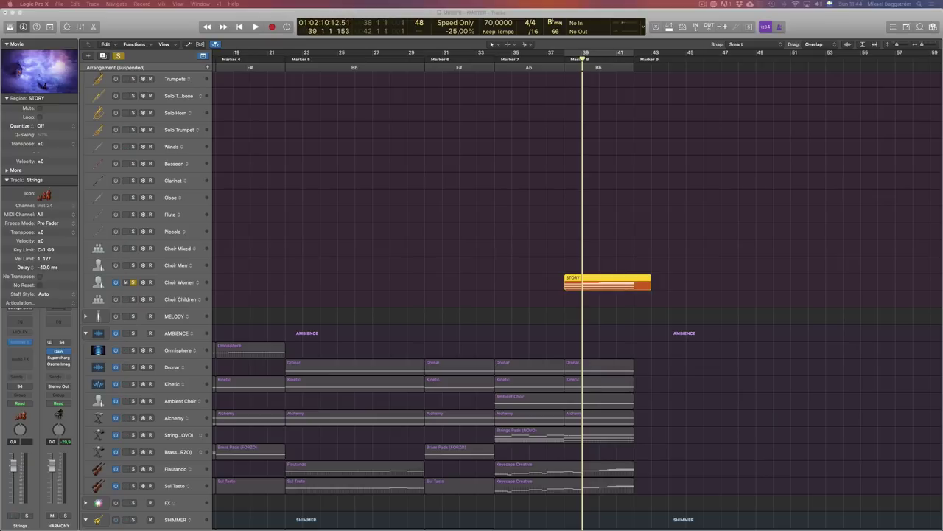
left_click(566, 62)
key("space")
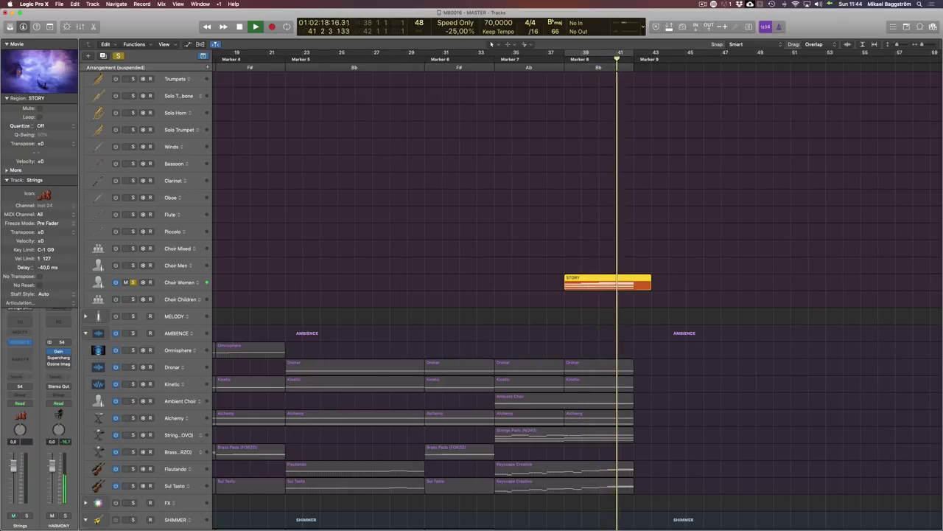
Stop playback, turn off the Choir Women solo and select that track.
left_click(926, 327)
key("space")
left_click(133, 282)
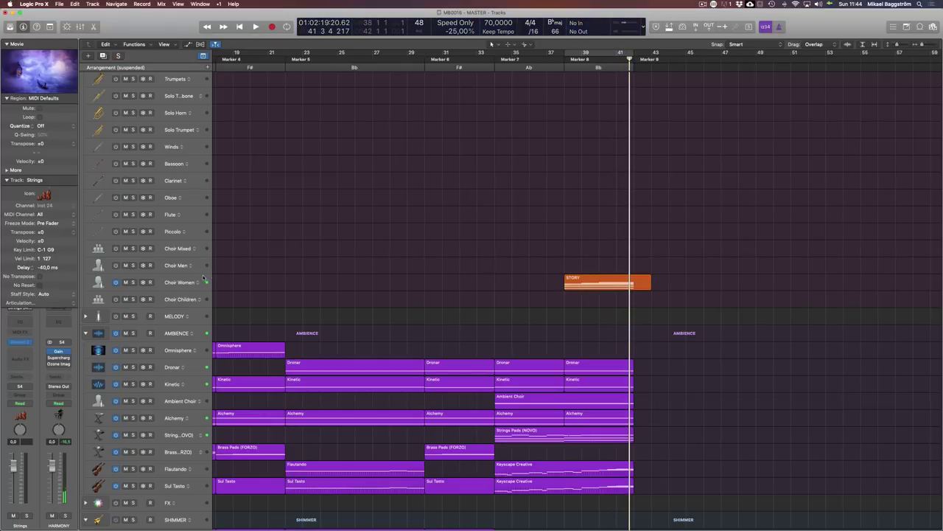
left_click(203, 279)
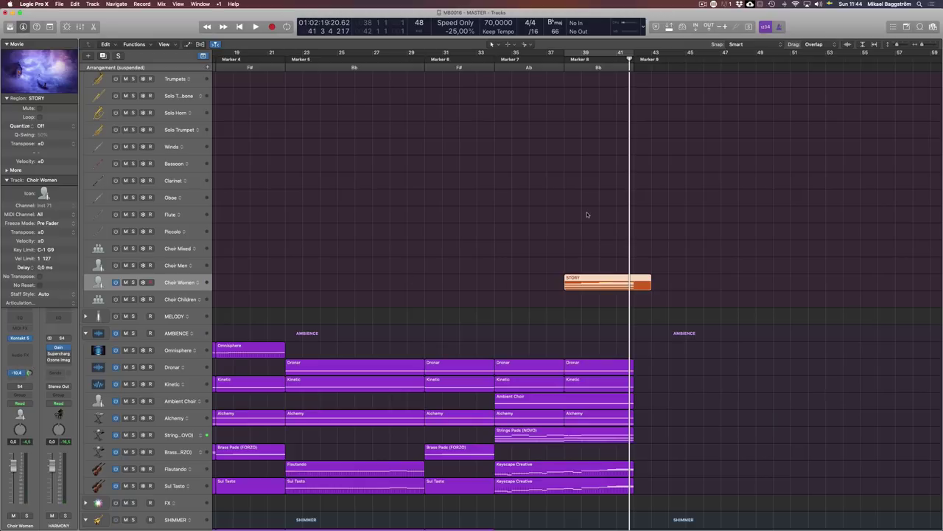
Move the playhead back to bar 38 and collapse all track stacks.
key("alt+comma")
key("z")
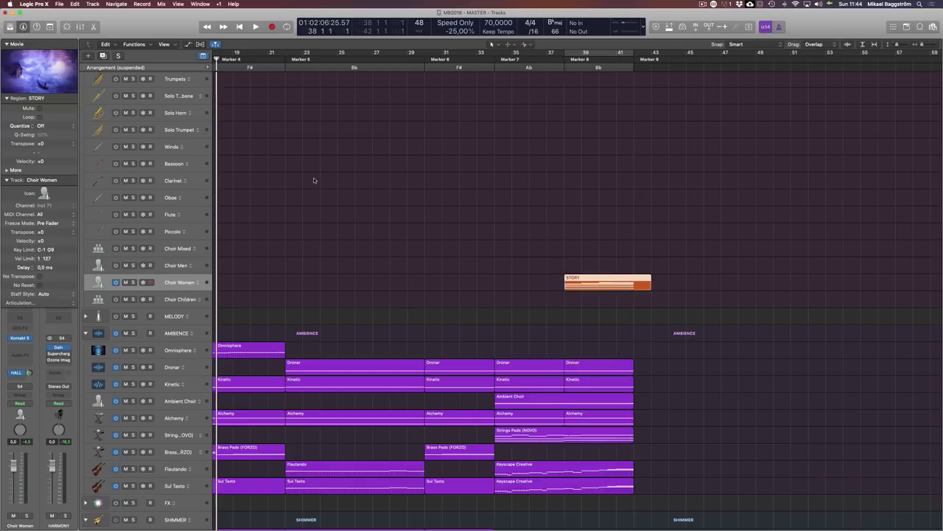
key("z")
key("super+Up")
key("super+Up")
key("super+Up")
key("super+Up")
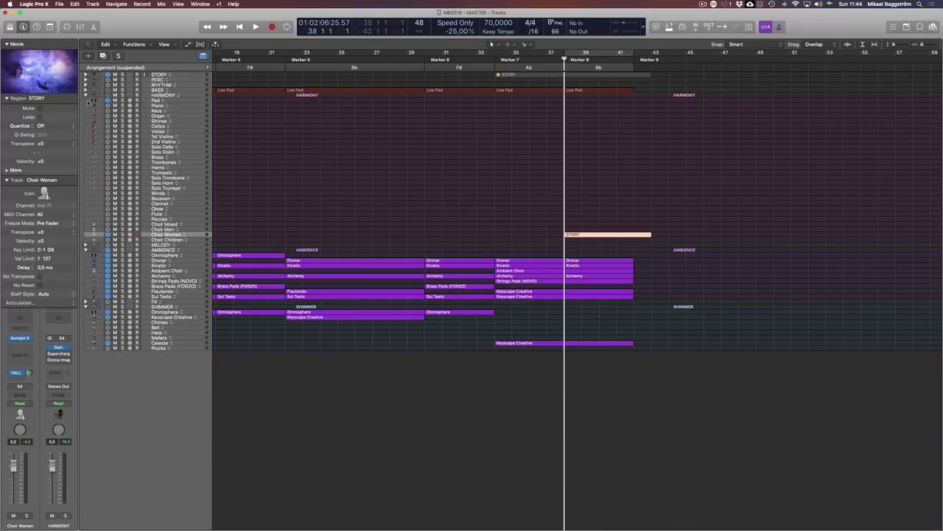
left_click(86, 95, "alt")
Play the full arrangement from Marker 7 at bar 34.
left_click(323, 346)
key("z")
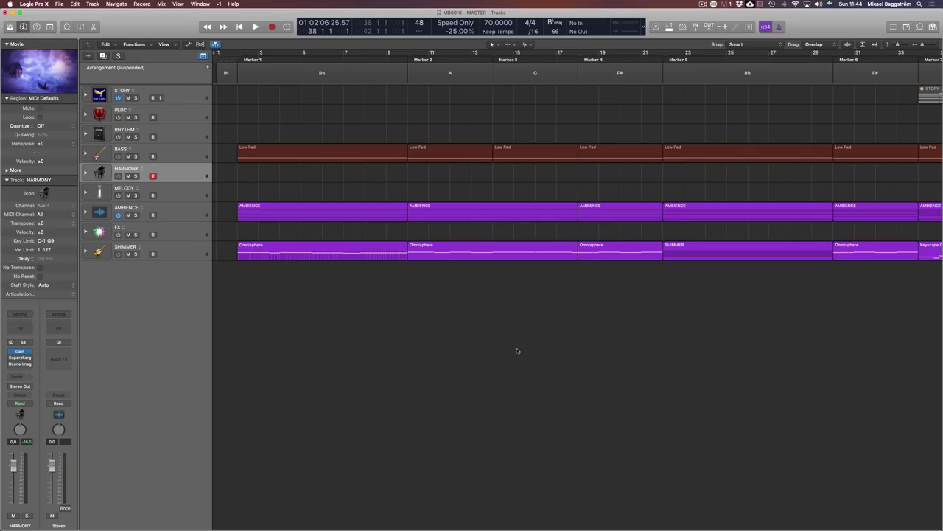
key("super+Left")
key("super+Left")
key("super+Left")
key("super+Down")
key("super+Down")
key("super+Down")
key("super+Down")
key("super+Down")
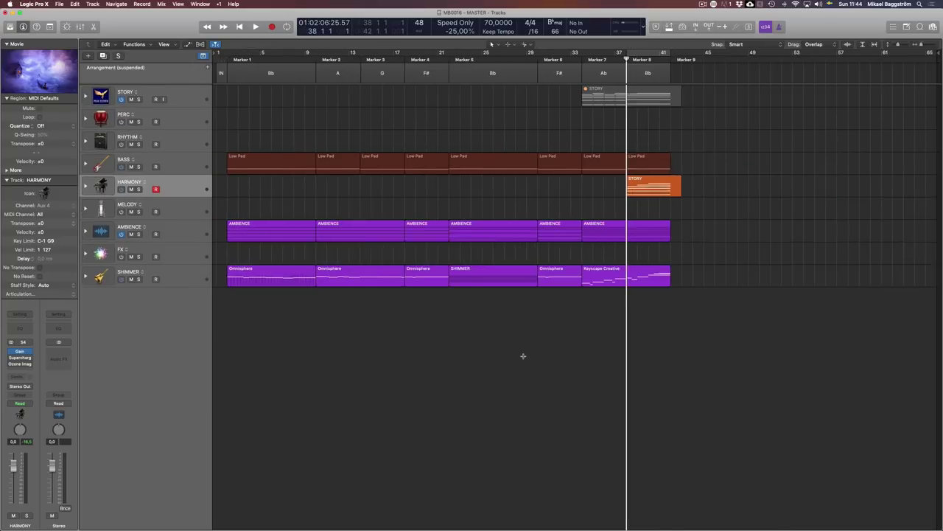
key("Return")
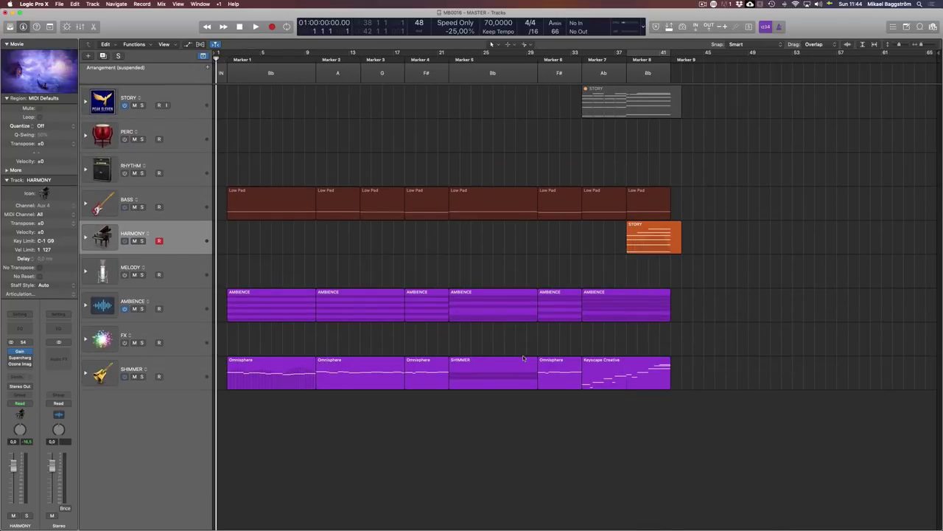
key("7")
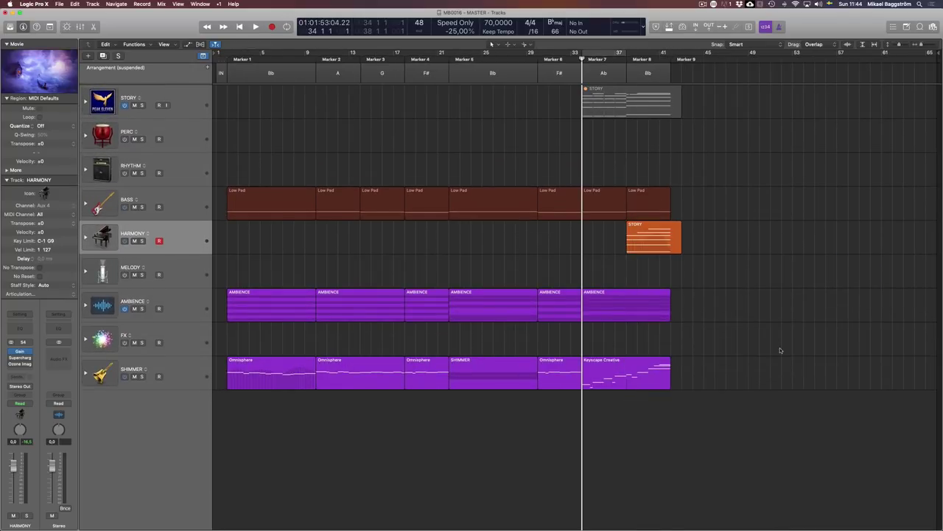
key("space")
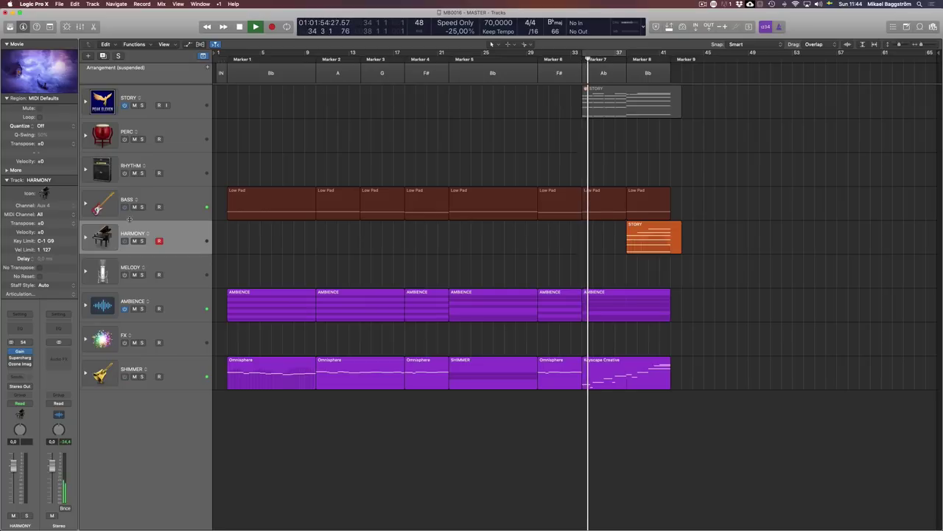
Open the movie in its own floating window, and shrink and move it clear of the final sections.
double_click(40, 70)
left_click_drag(643, 186, 286, 216)
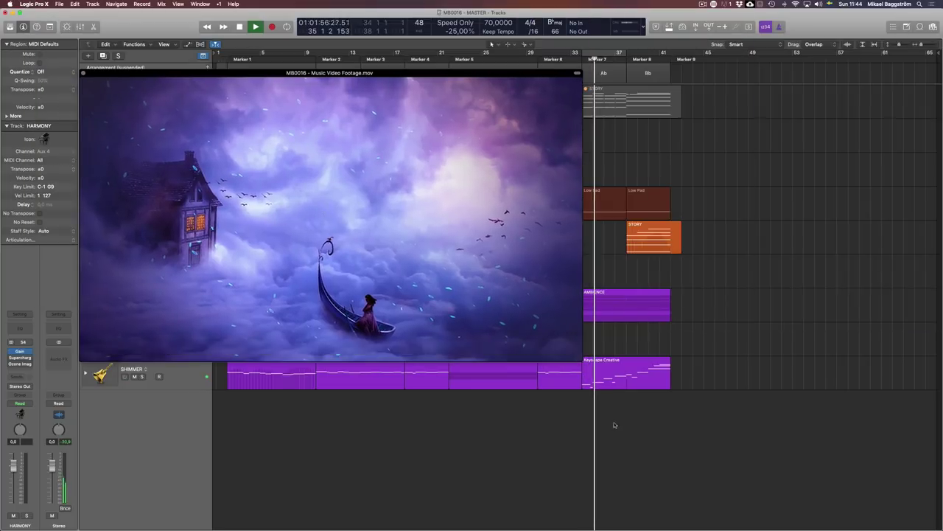
left_click_drag(580, 357, 457, 288)
left_click_drag(350, 230, 271, 170)
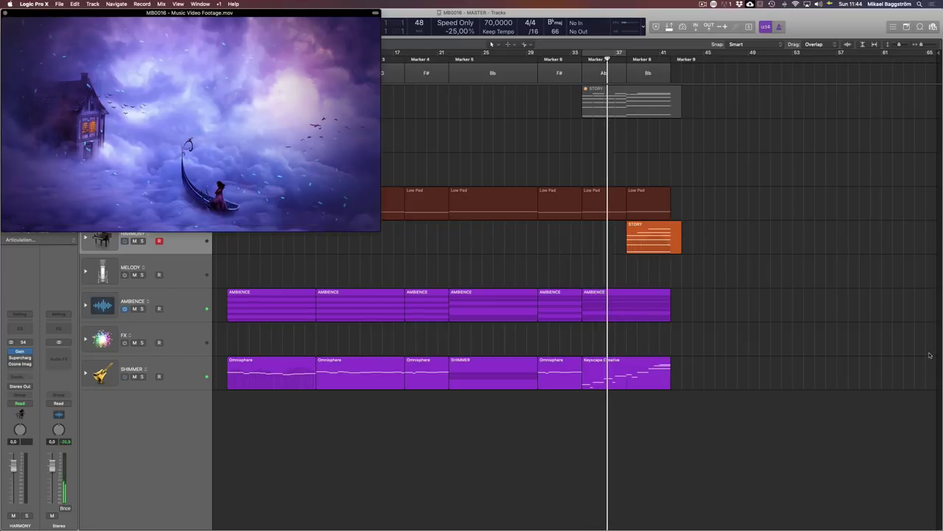
Delete the muted STORY region from the STORY track and close the movie window.
left_click(620, 88)
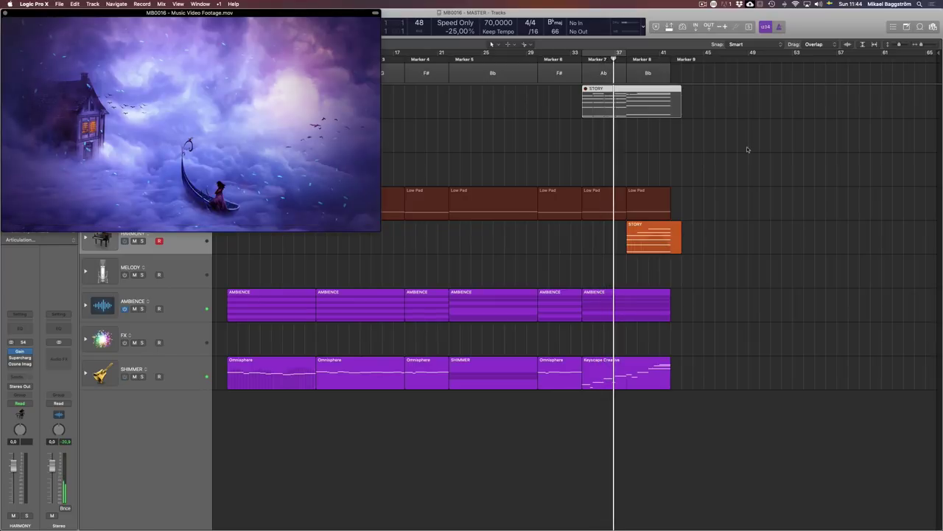
key("BackSpace")
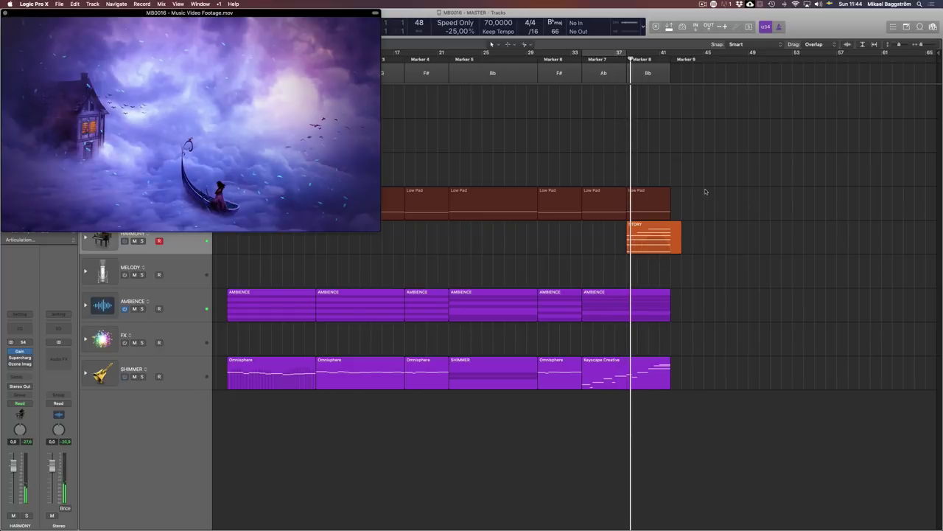
left_click(5, 15)
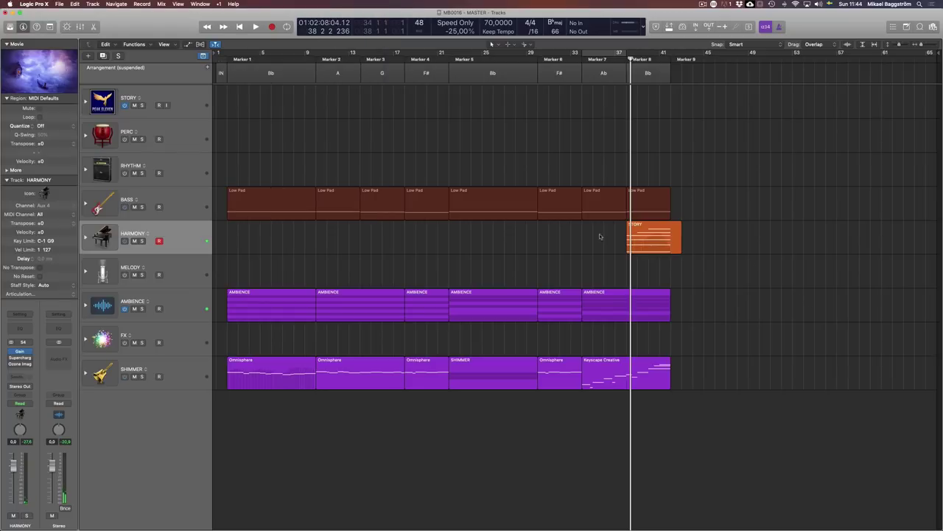
Lower the HARMONY stack's volume to -5.7 dB and undo the deletion of the muted STORY region.
left_click(638, 240)
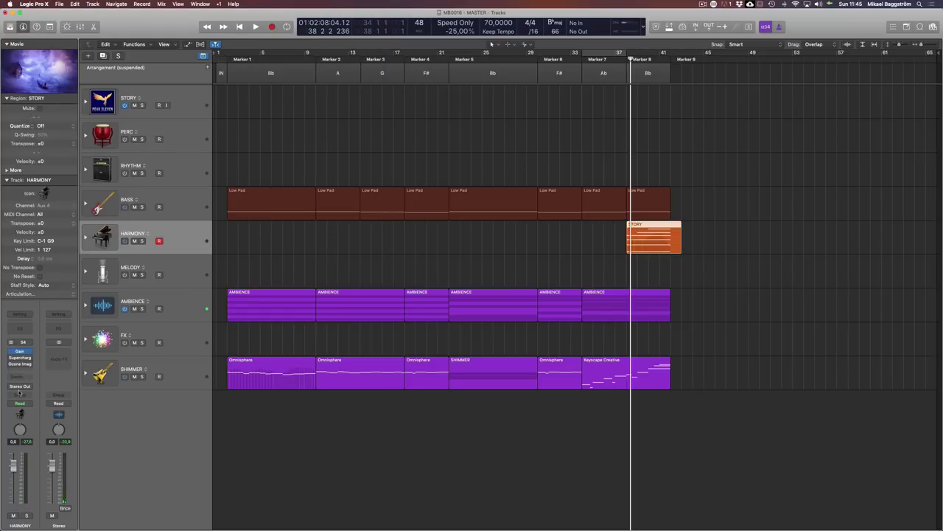
left_click_drag(10, 471, 13, 480)
key("super+z")
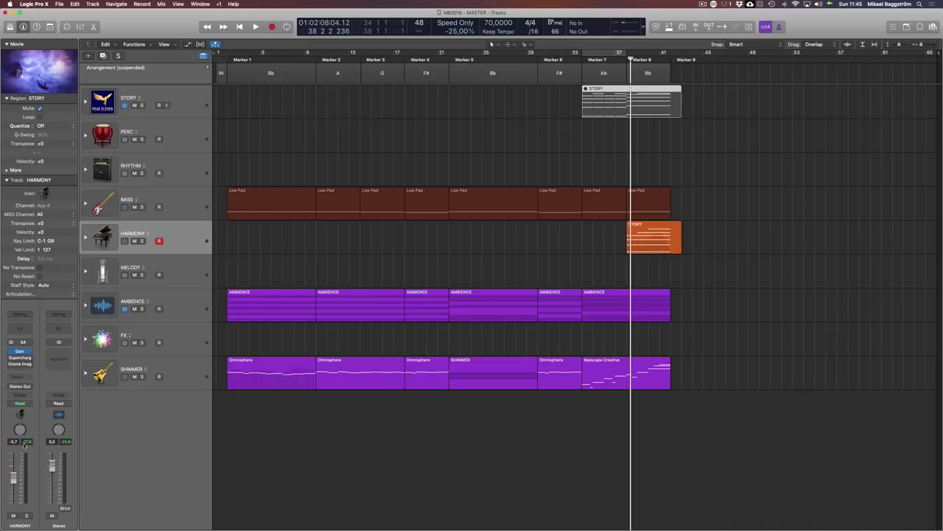
Delete the muted STORY region from the STORY track again and reset the HARMONY stack's volume to 0.0 dB.
left_click(754, 220)
left_click(638, 103)
key("BackSpace")
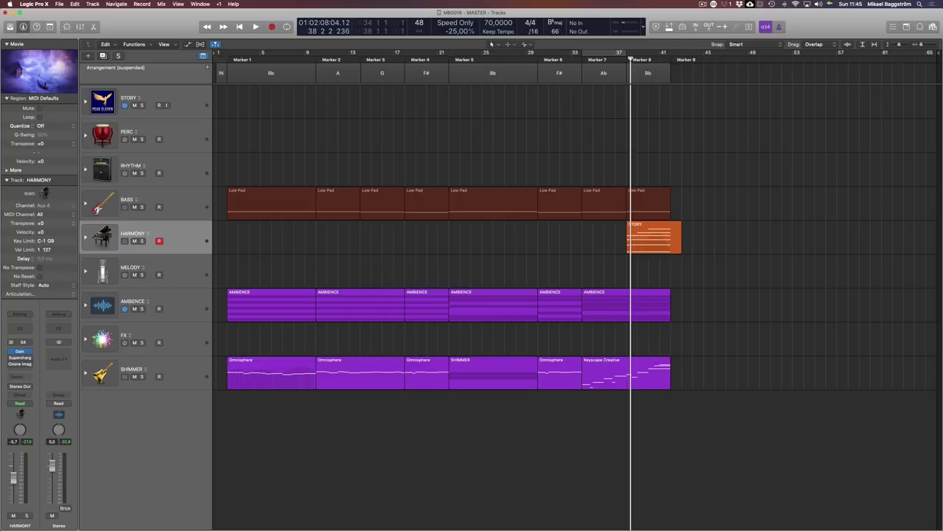
left_click(13, 481, "alt")
Expand the HARMONY stack and set the Choir Women track's volume to -4.1 dB.
left_click(85, 237)
scroll(624, 310, "down", 12)
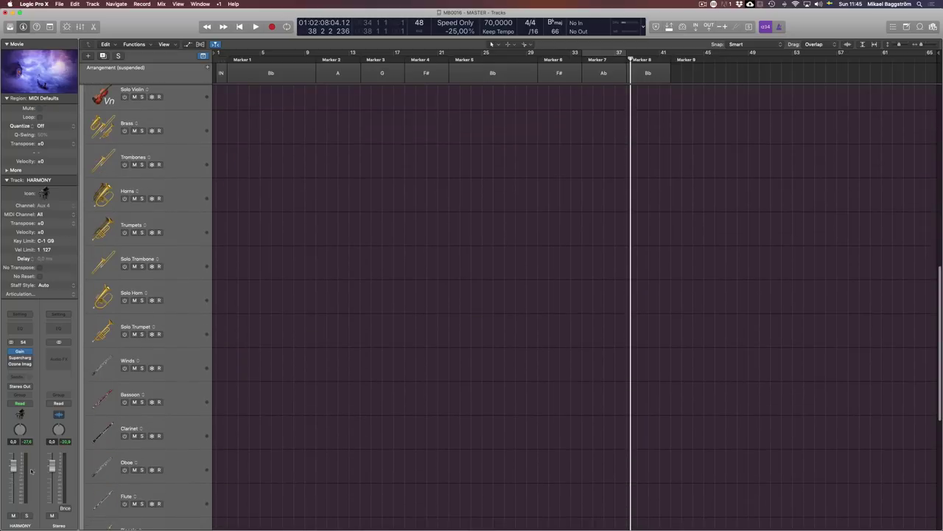
scroll(364, 436, "down", 8)
left_click(163, 419)
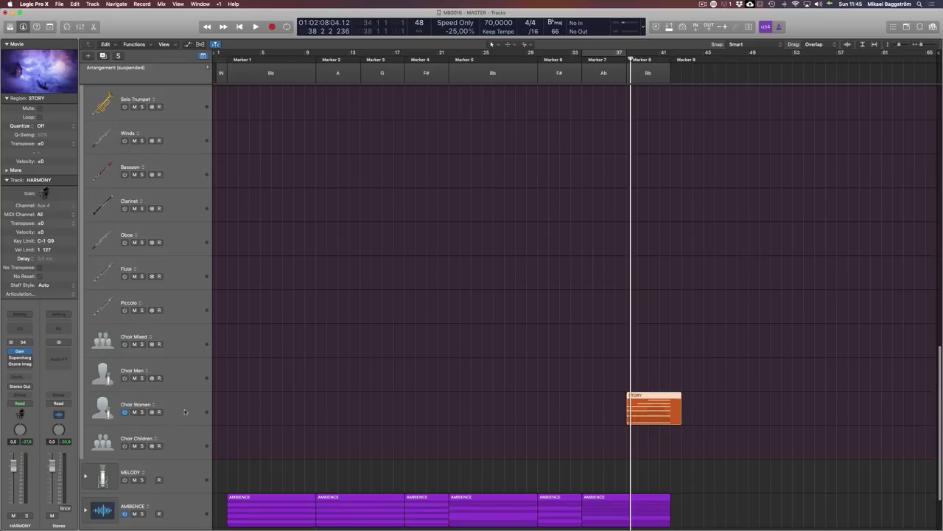
left_click(185, 412)
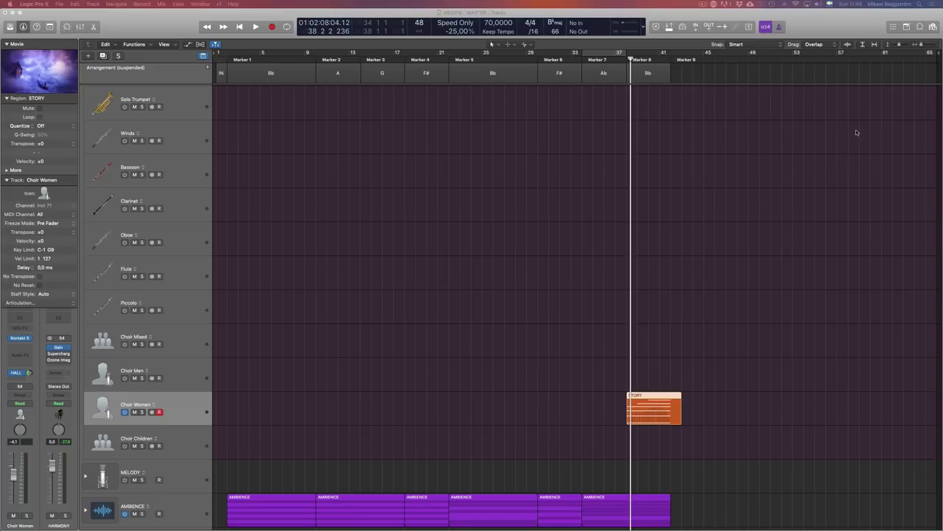
Play the transition into the Bb section with the women's choir, stopping in bar 40.
key("space")
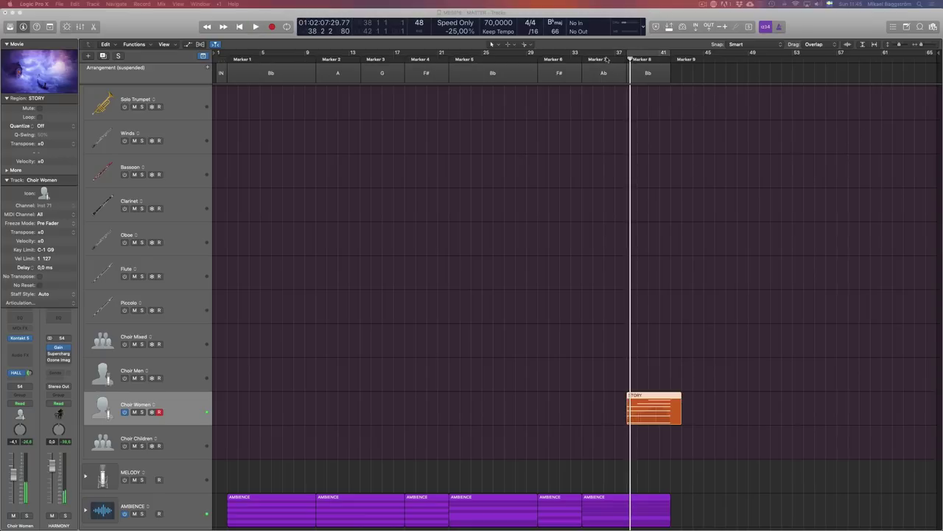
left_click(605, 57)
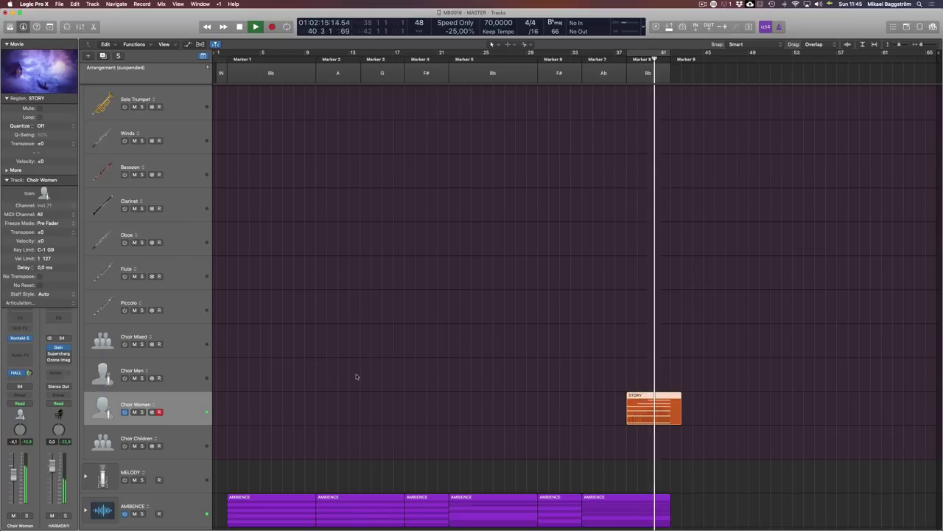
key("space")
Collapse the HARMONY stack.
scroll(690, 405, "up", 10)
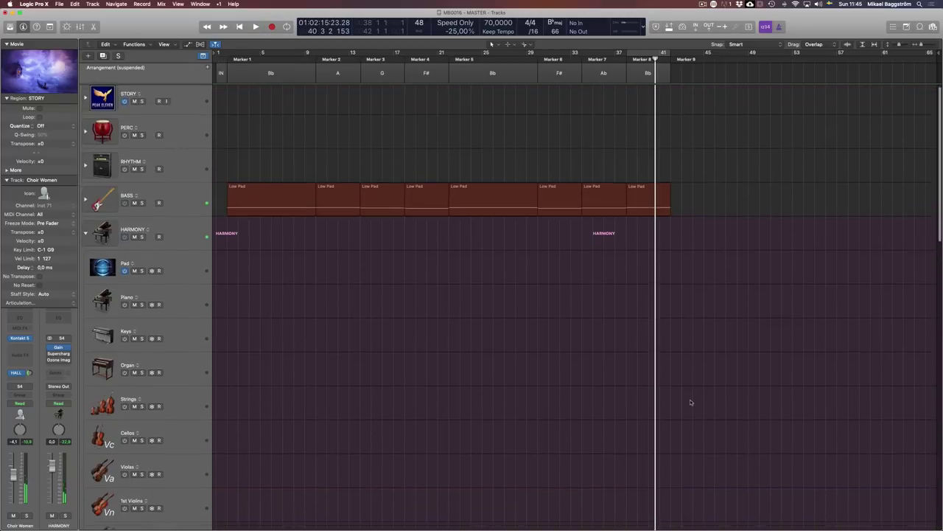
scroll(689, 400, "down", 15)
scroll(177, 314, "up", 15)
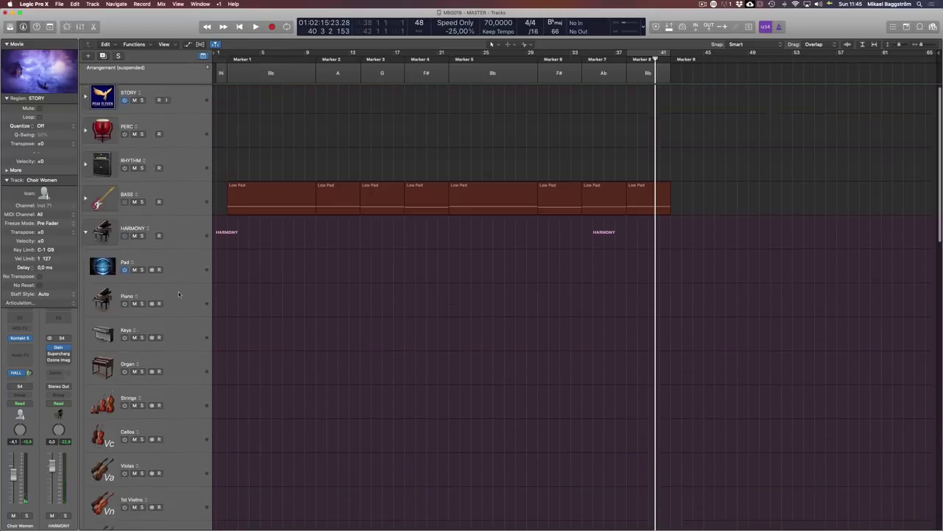
key("super+Up")
left_click(85, 108)
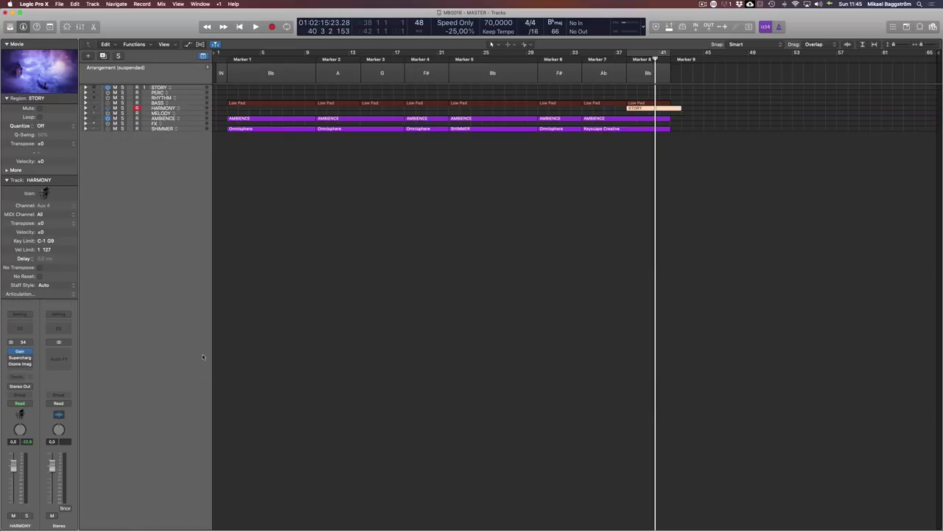
Examine the STORY region on the HARMONY stack up close, and return the playhead to the project start.
key("z")
key("z")
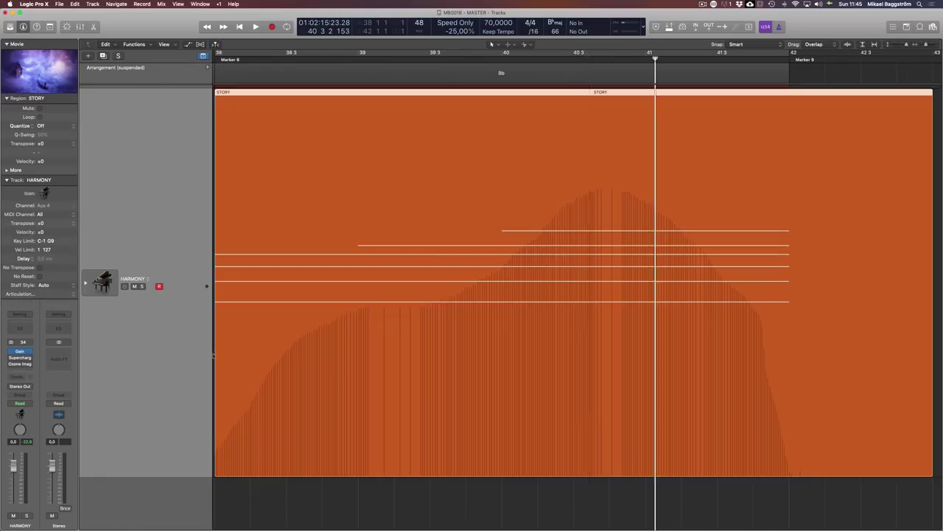
key("z")
left_click(471, 410)
key("z")
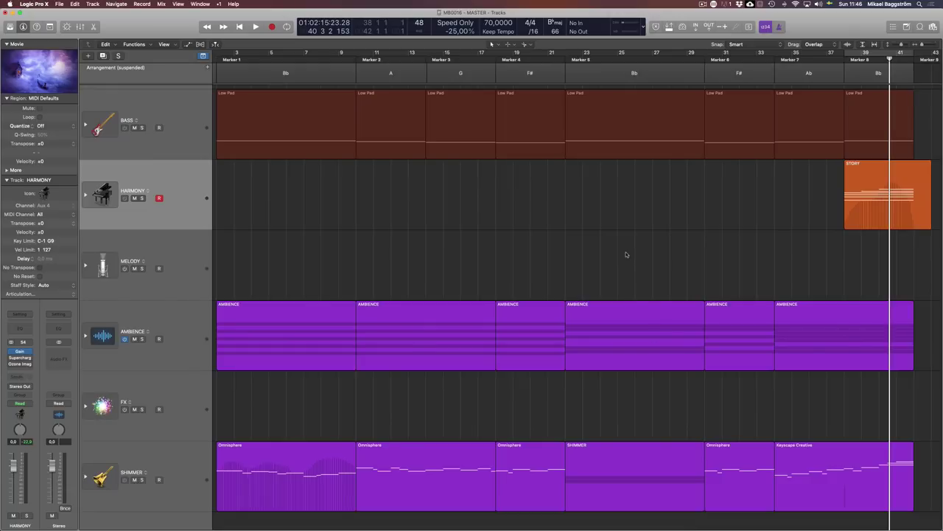
key("Return")
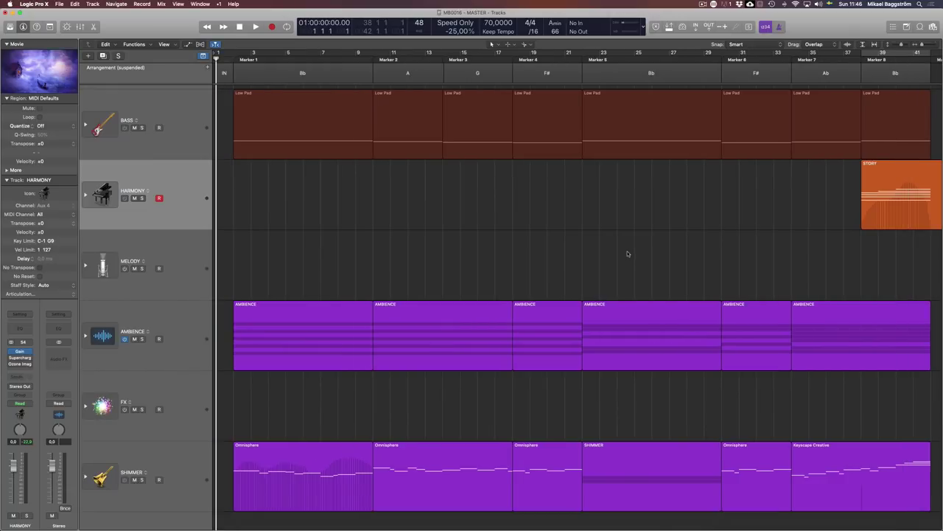